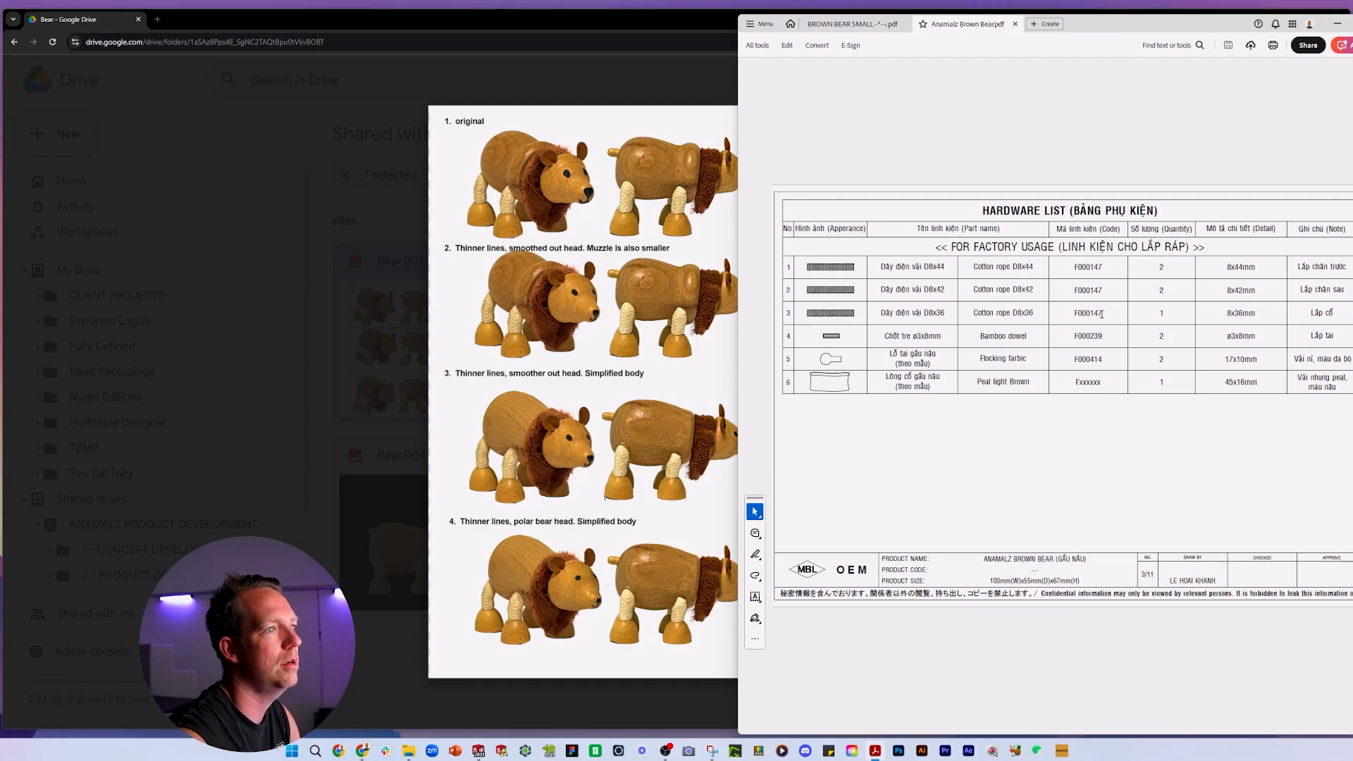
Review the brown bear PDF from the hardware list to the body part drawing, alongside the four numbered bear design variants.
{"action": "scroll", "coordinate": [1096, 314], "scroll_direction": "down", "scroll_amount": 1}
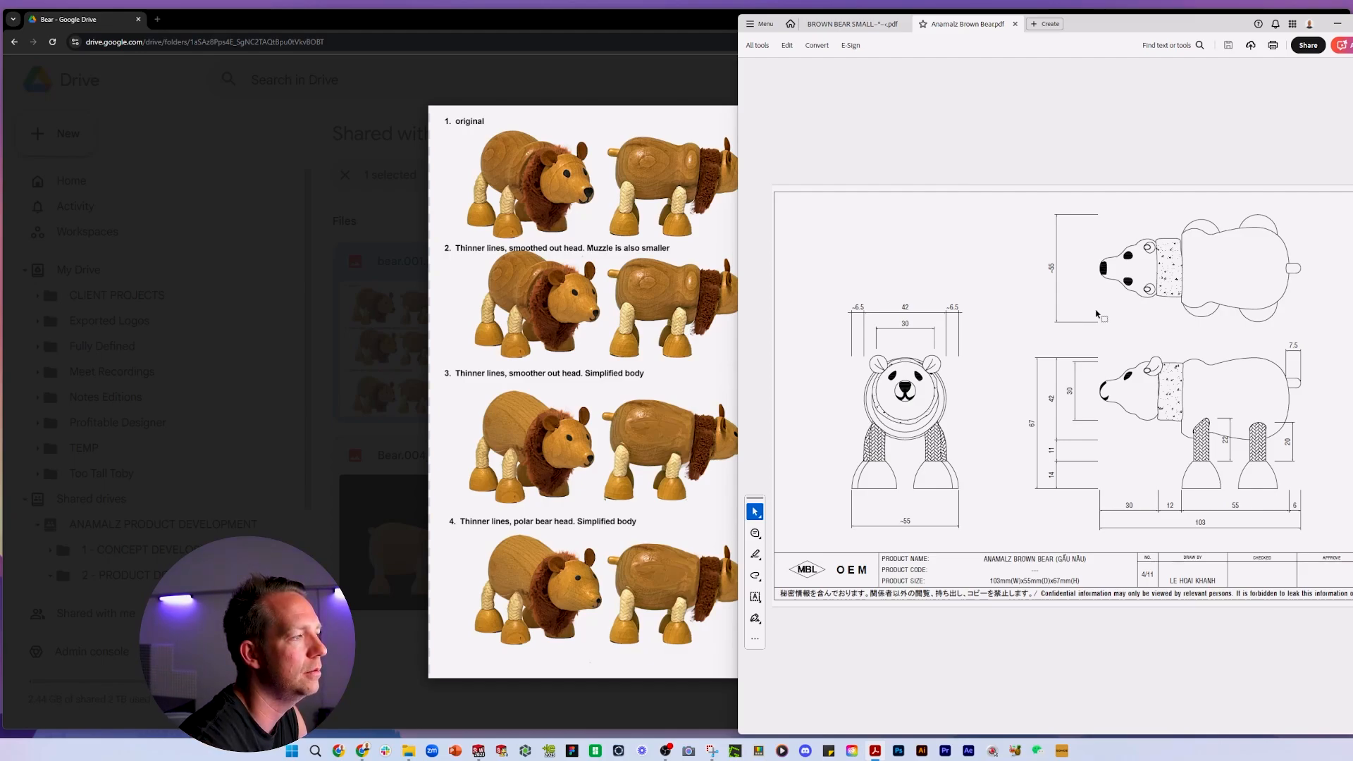
{"action": "scroll", "coordinate": [1096, 313], "scroll_direction": "down", "scroll_amount": 1}
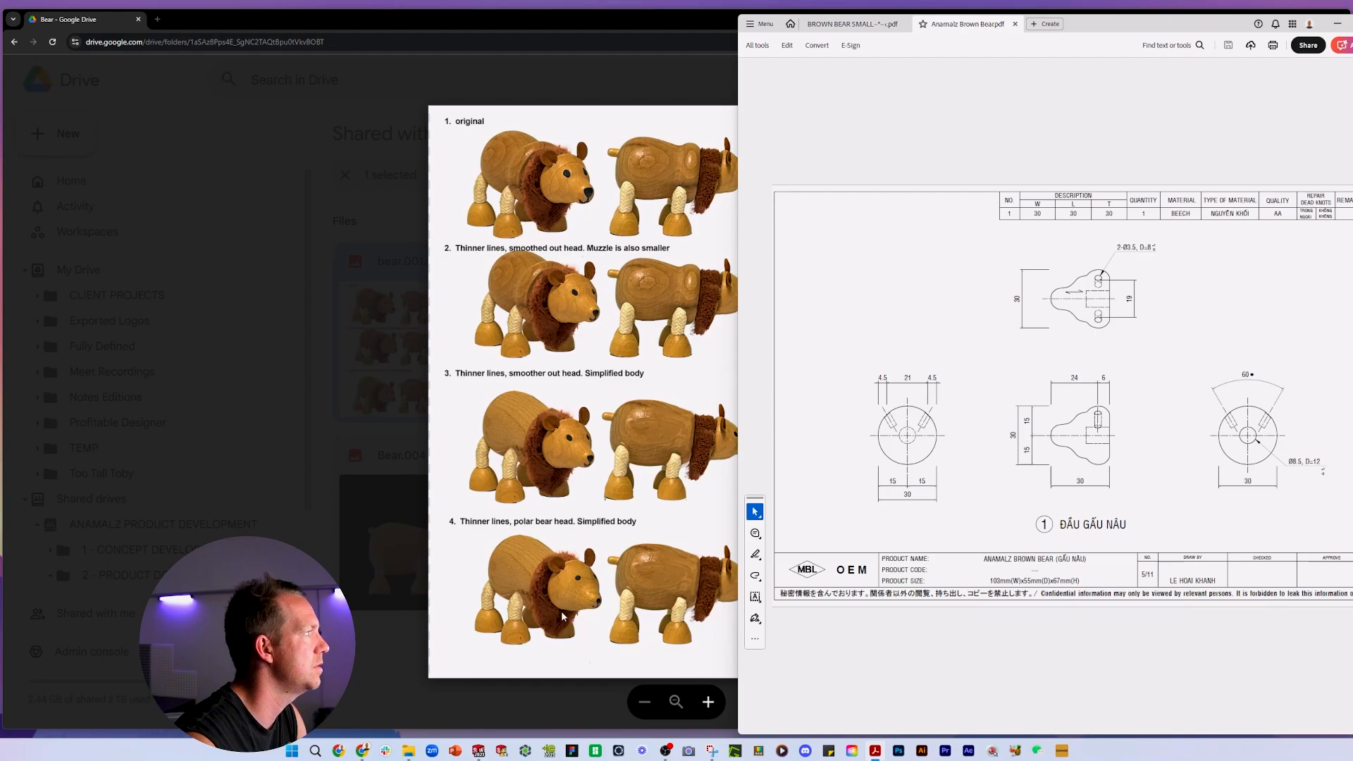
{"action": "scroll", "coordinate": [563, 617], "scroll_direction": "up", "scroll_amount": 2}
{"action": "scroll", "coordinate": [1012, 479], "scroll_direction": "up", "scroll_amount": 2}
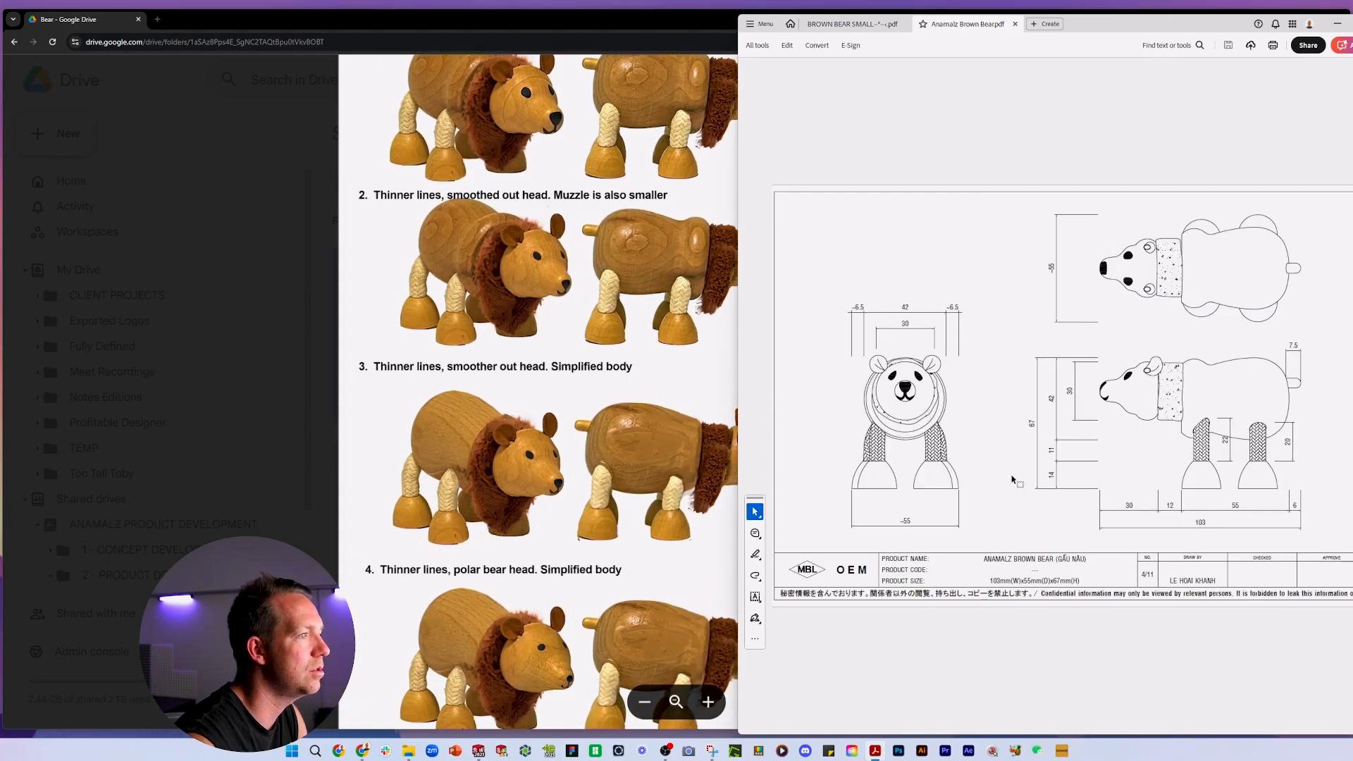
{"action": "scroll", "coordinate": [1012, 479], "scroll_direction": "down", "scroll_amount": 6}
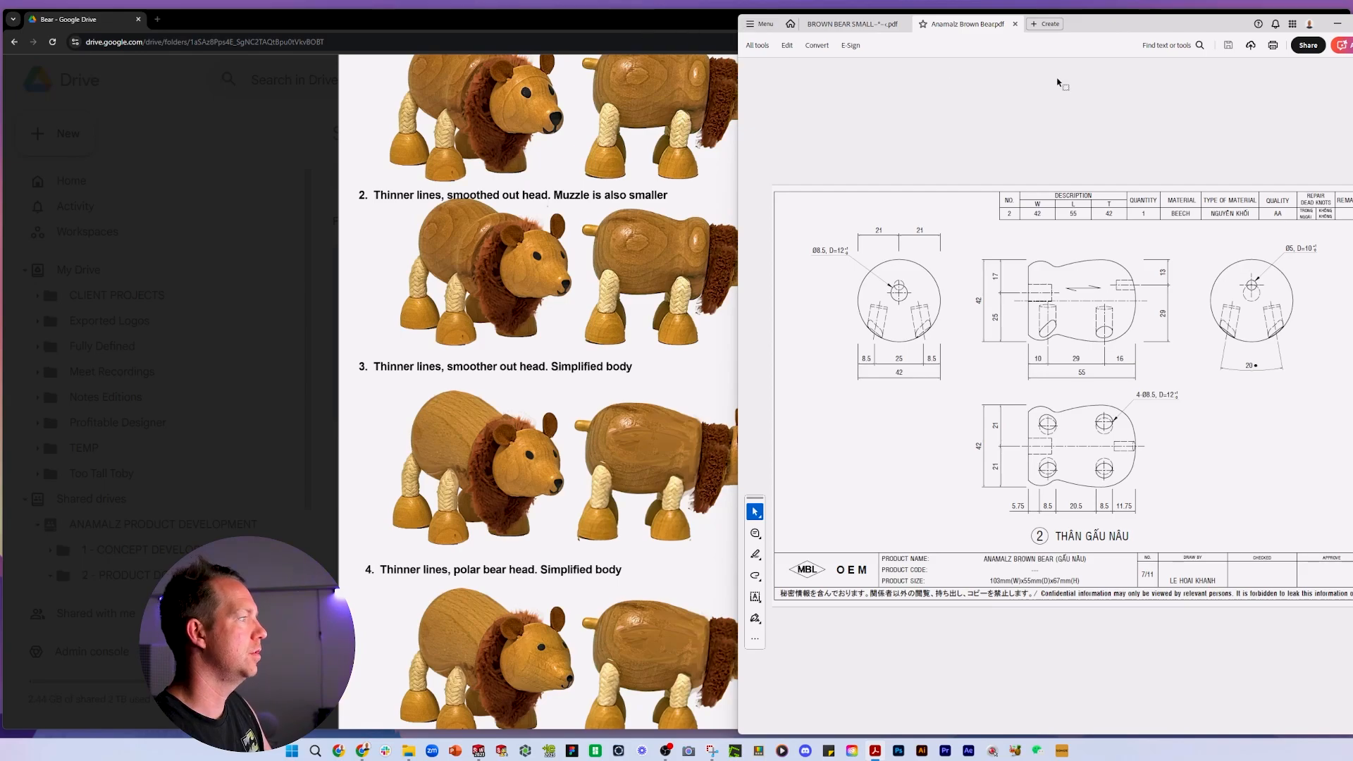
Shrink the PDF window to a small reference overlay, place it clear of the bear images, and enlarge the body drawing.
{"action": "left_click_drag", "start_coordinate": [736, 13], "coordinate": [933, 445]}
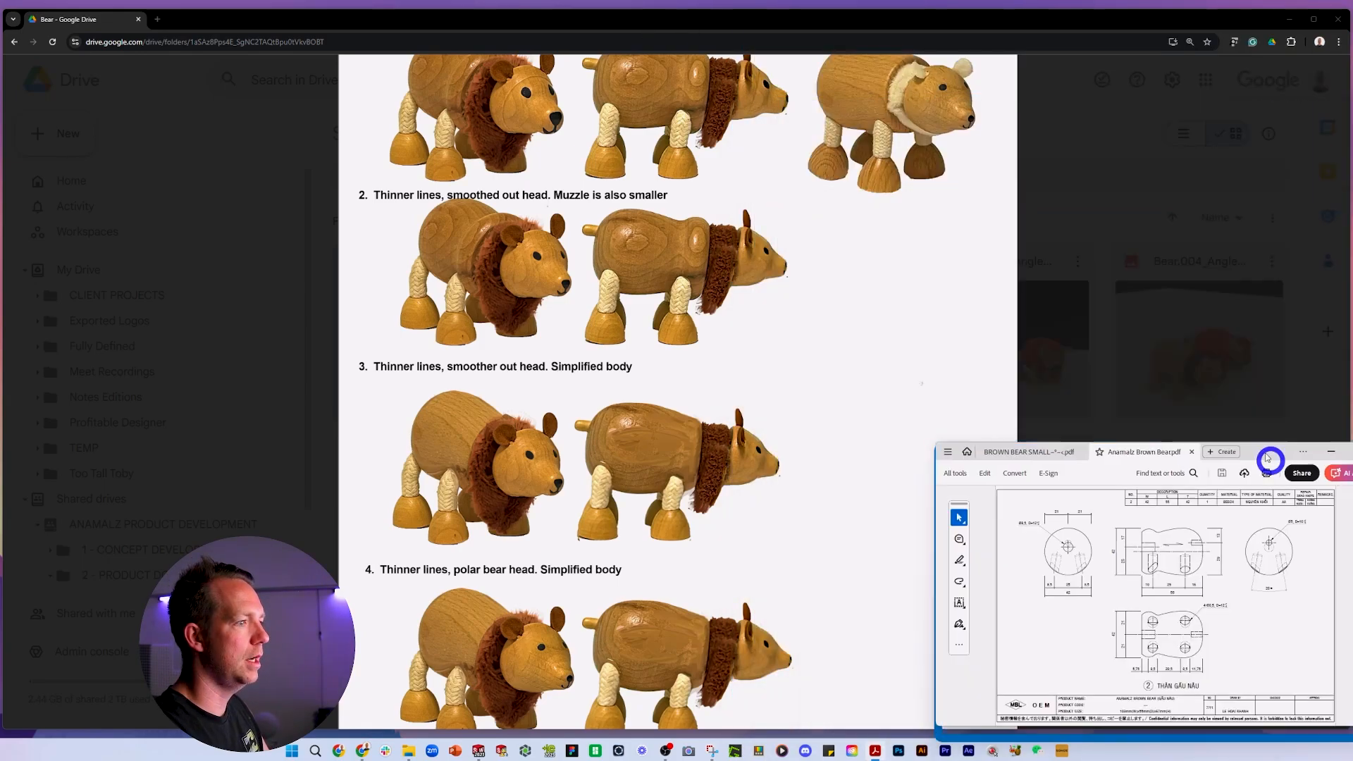
{"action": "left_click_drag", "start_coordinate": [1314, 461], "coordinate": [1254, 450]}
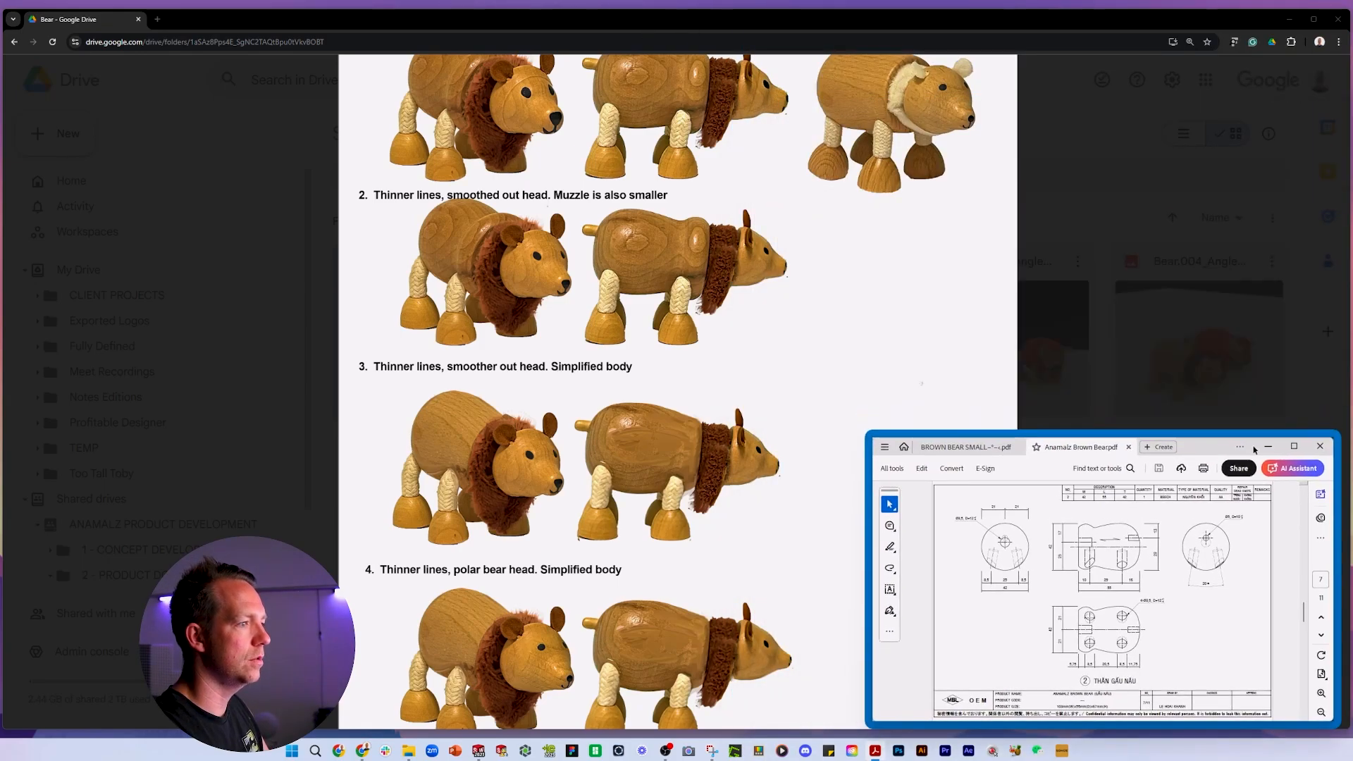
{"action": "left_click", "coordinate": [1321, 693]}
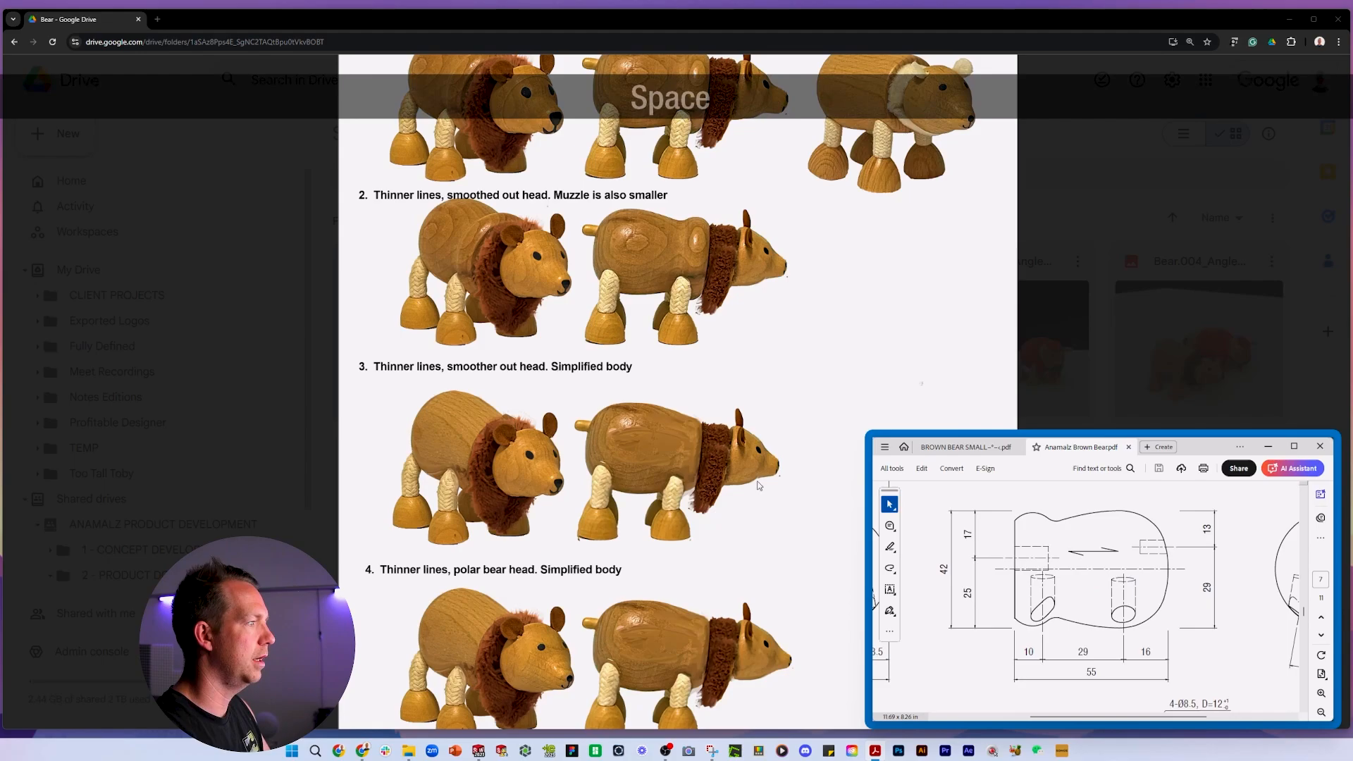
Switch to the Brown Bear_Master_01 part in SOLIDWORKS and show the whole bear in side view.
{"action": "key", "text": "alt+Tab"}
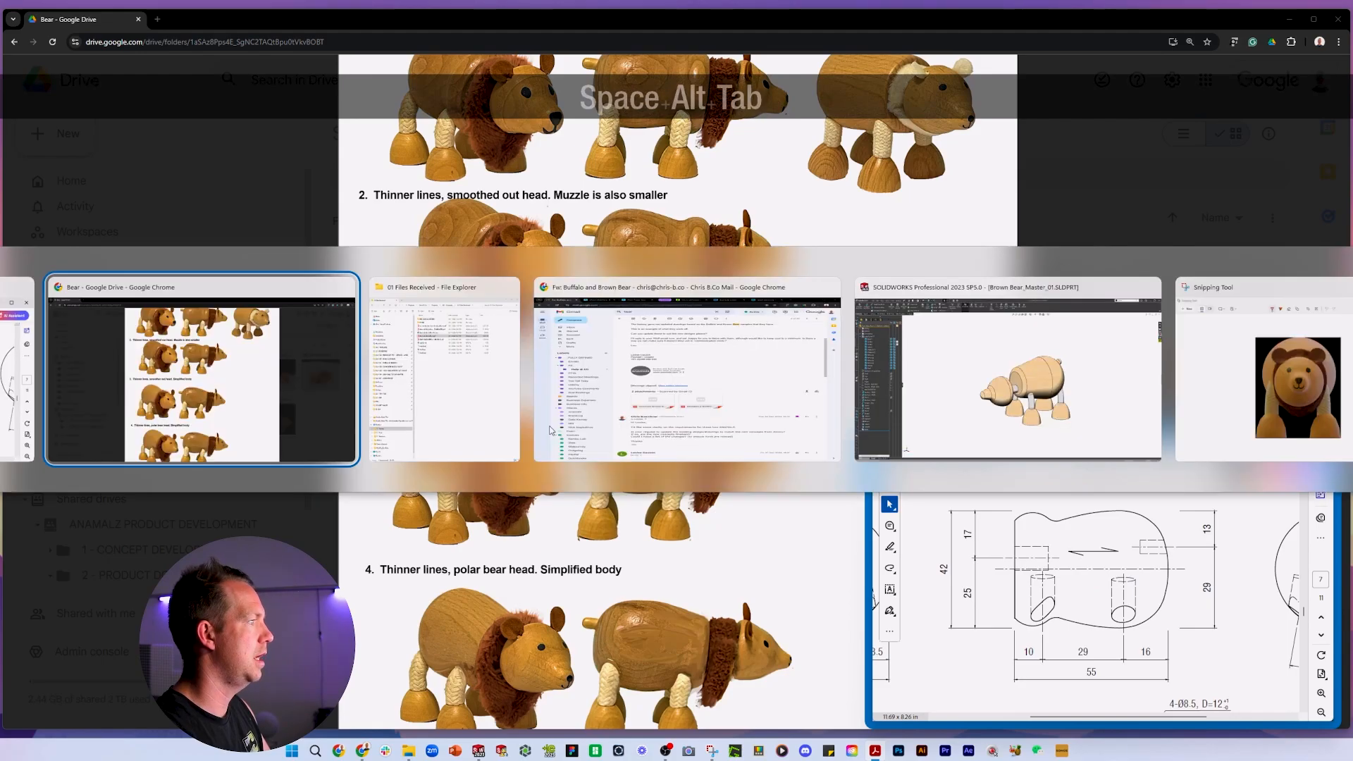
{"action": "left_click", "coordinate": [1015, 405]}
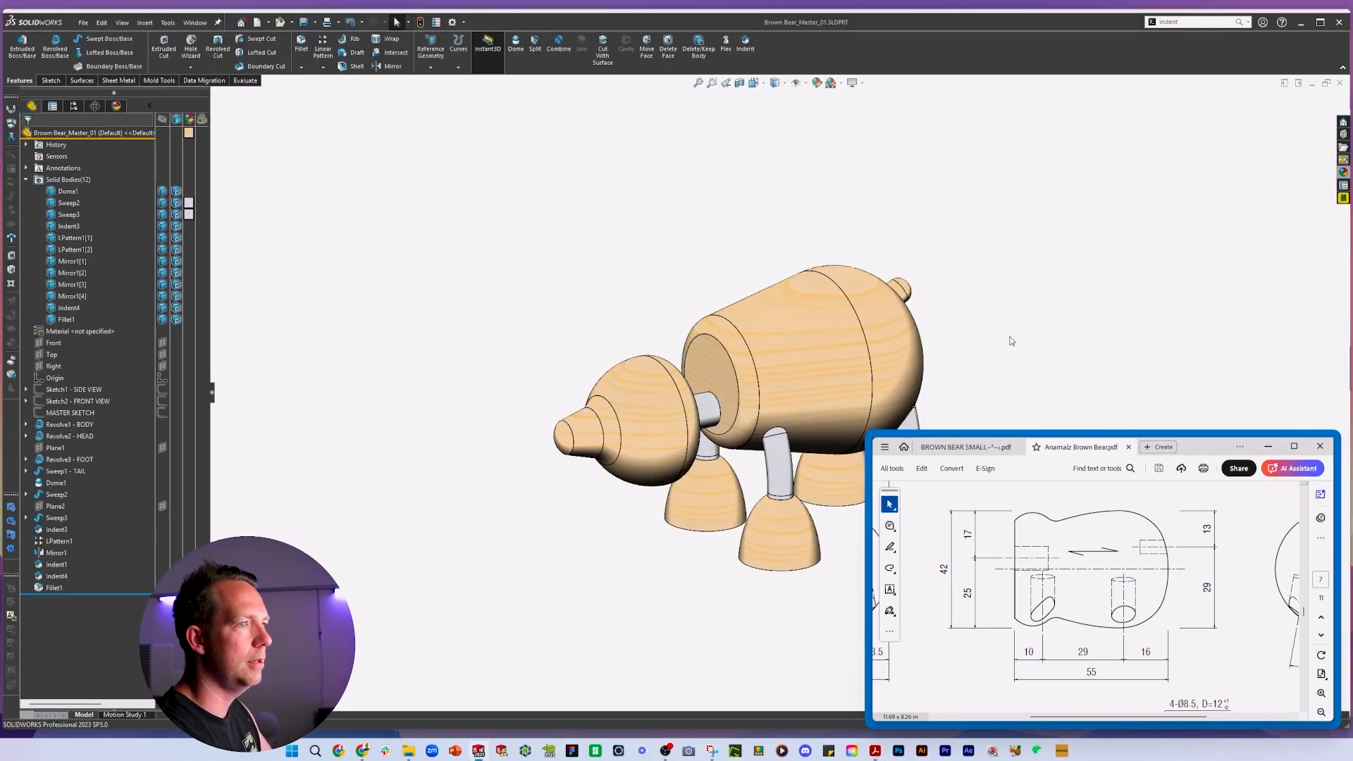
{"action": "left_click", "coordinate": [1161, 450]}
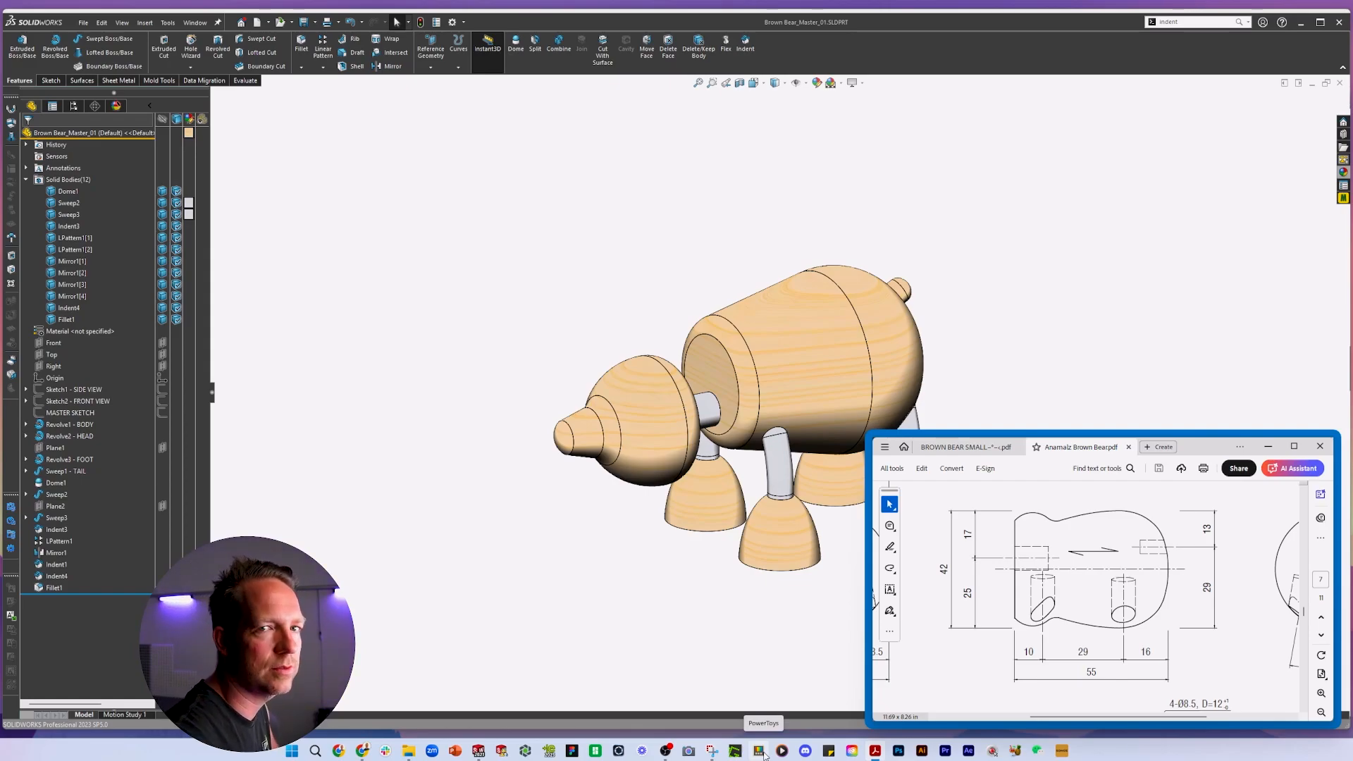
{"action": "key", "text": "space"}
{"action": "left_click", "coordinate": [930, 308]}
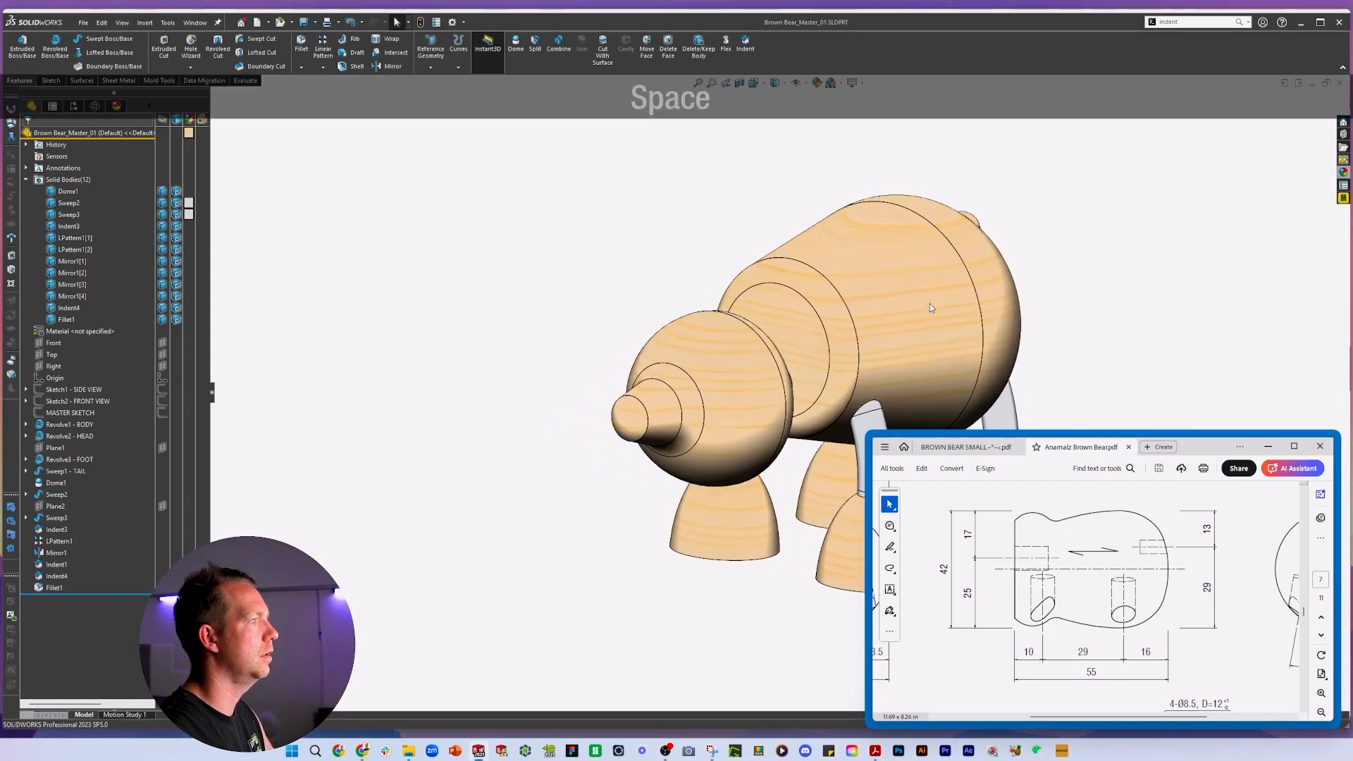
{"action": "key", "text": "shift+Left"}
{"action": "key", "text": "f"}
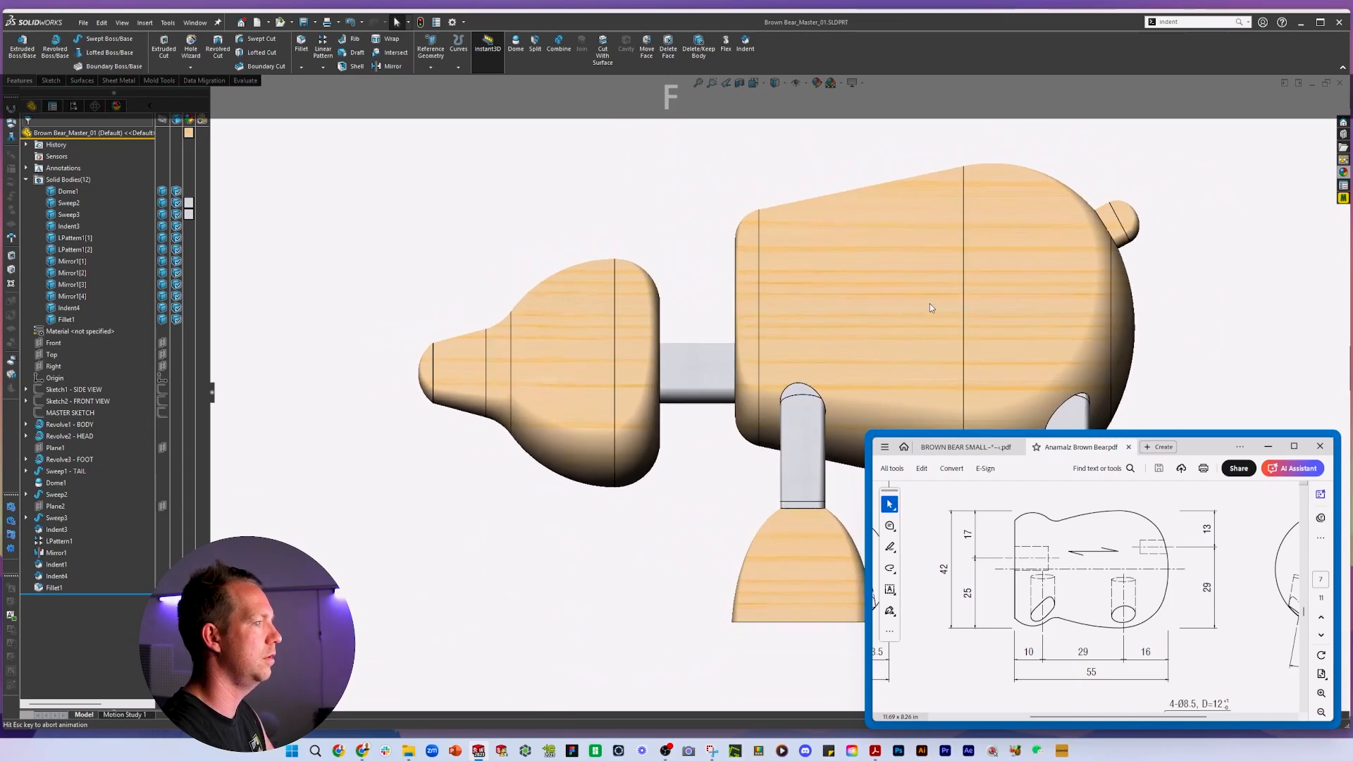
Display the bear's dimensioned side view from page 4 of the PDF at 100% for reference.
{"action": "left_click", "coordinate": [1322, 713]}
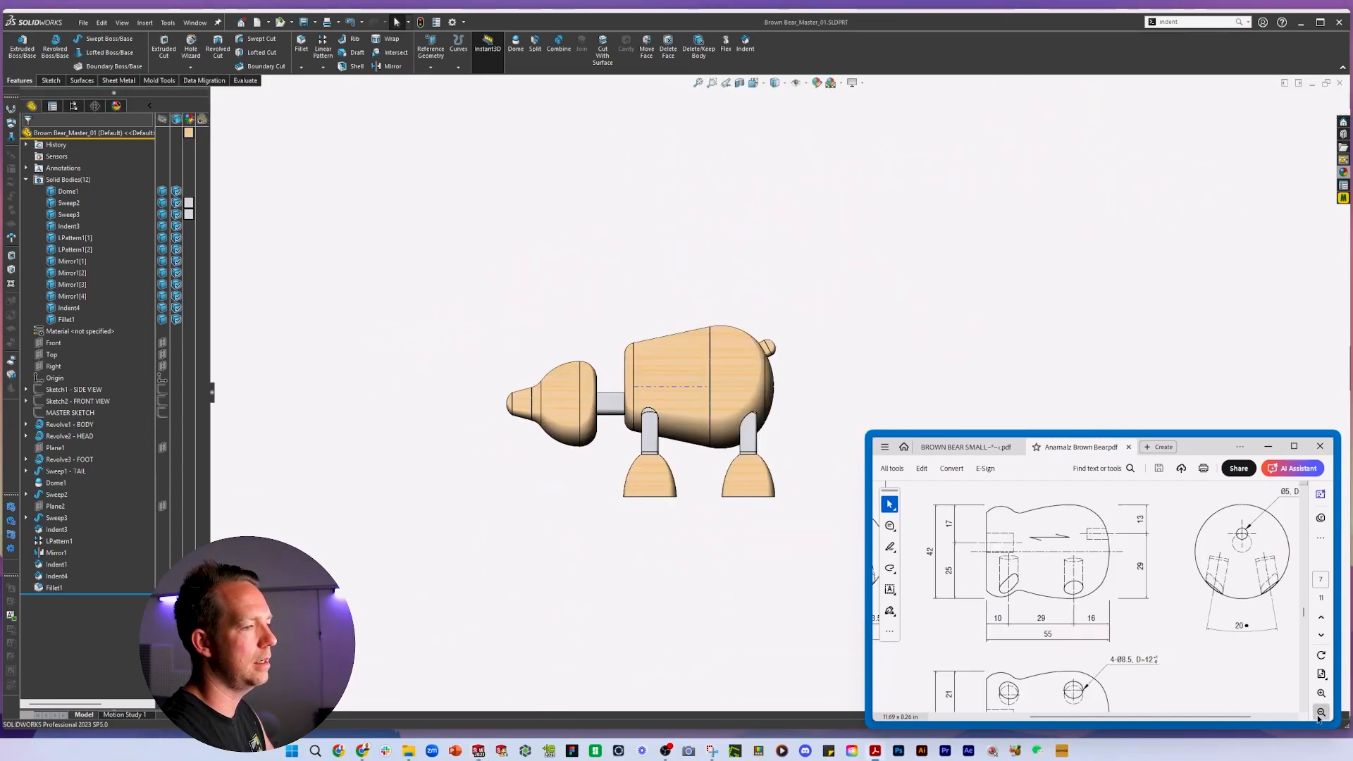
{"action": "left_click", "coordinate": [1321, 712]}
{"action": "left_click", "coordinate": [1321, 713]}
{"action": "scroll", "coordinate": [1059, 672], "scroll_direction": "up", "scroll_amount": 9}
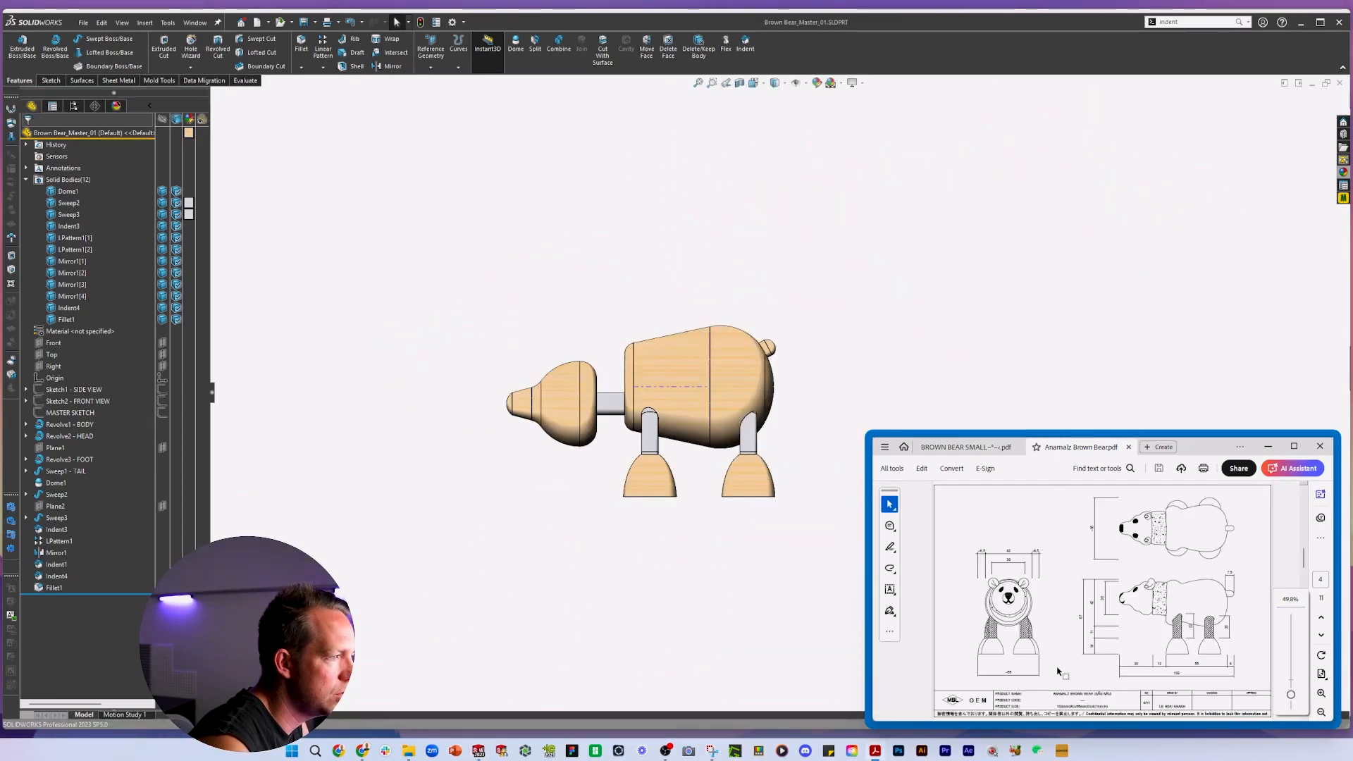
{"action": "left_click", "coordinate": [1321, 693]}
{"action": "left_click", "coordinate": [1321, 694]}
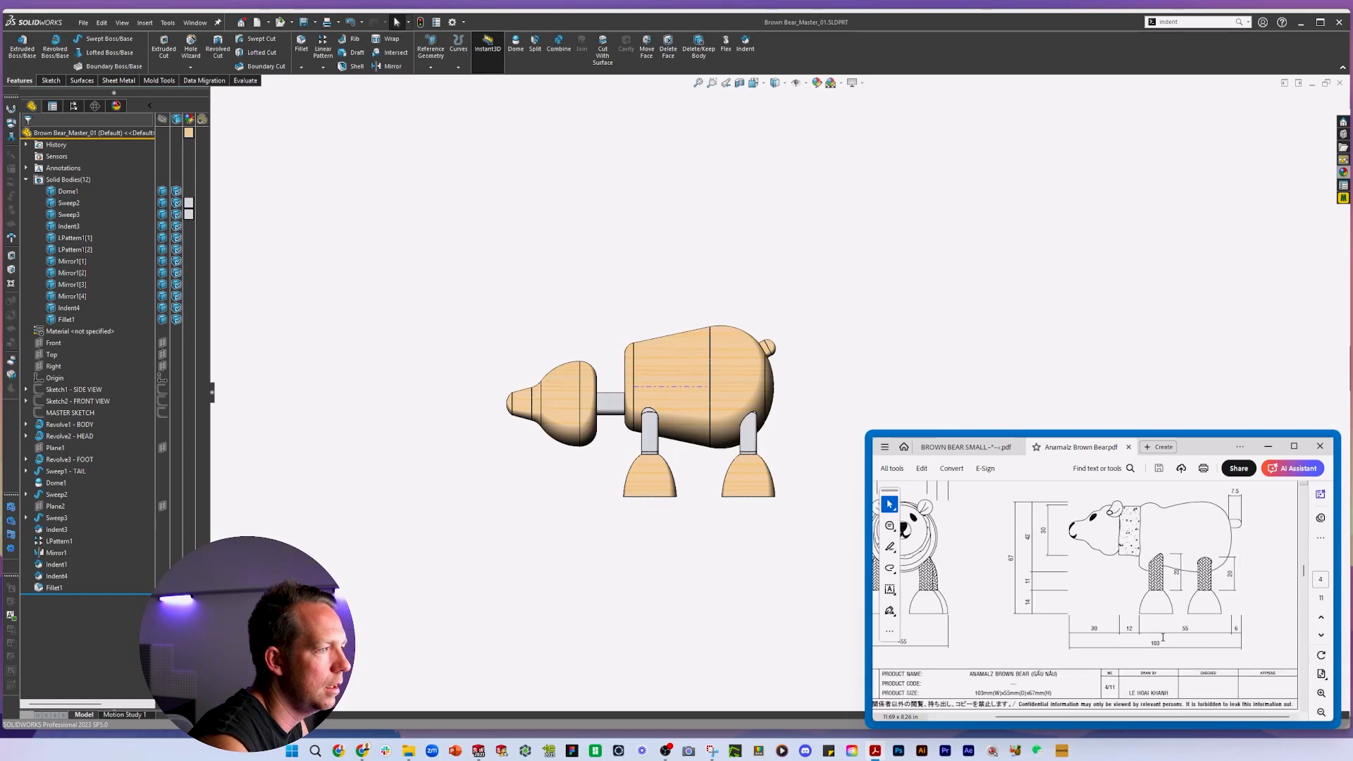
{"action": "left_click", "coordinate": [1322, 693]}
{"action": "left_click", "coordinate": [1321, 693]}
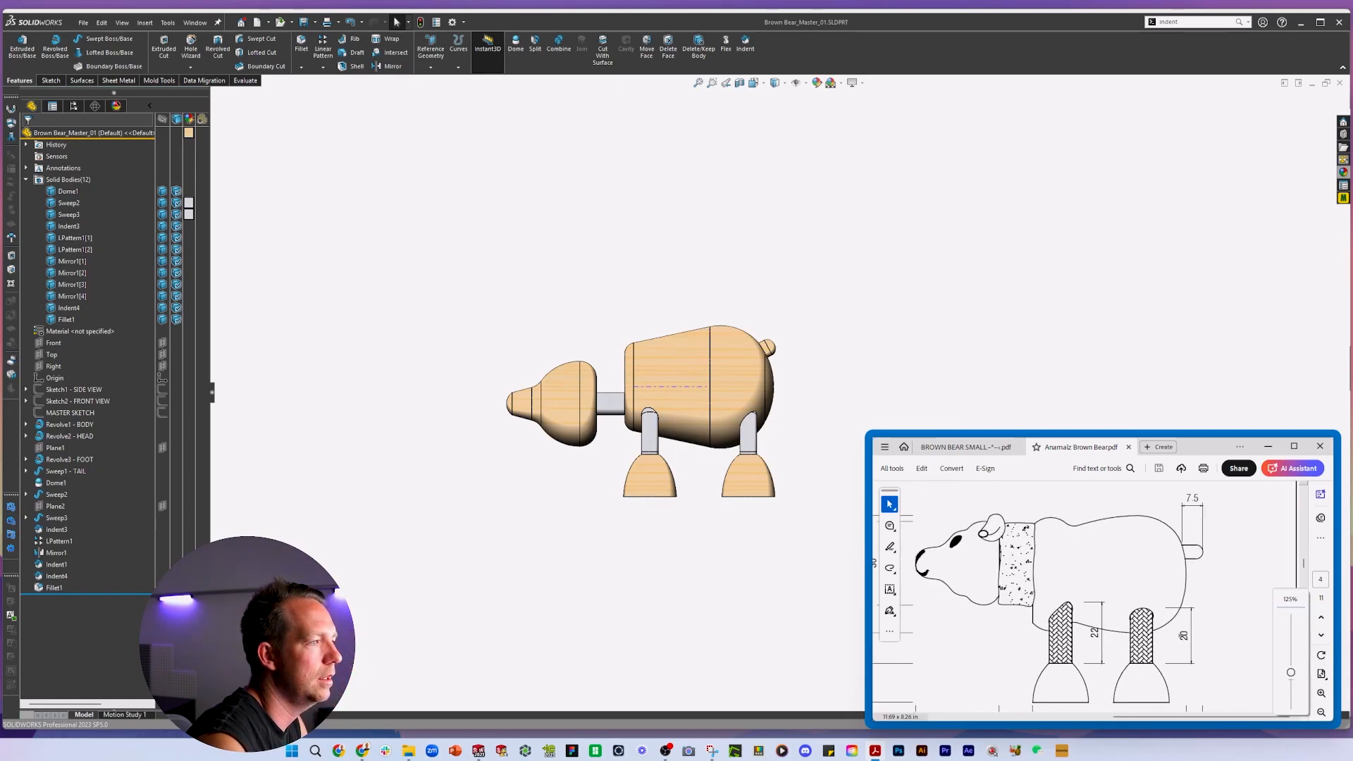
{"action": "left_click", "coordinate": [1322, 713]}
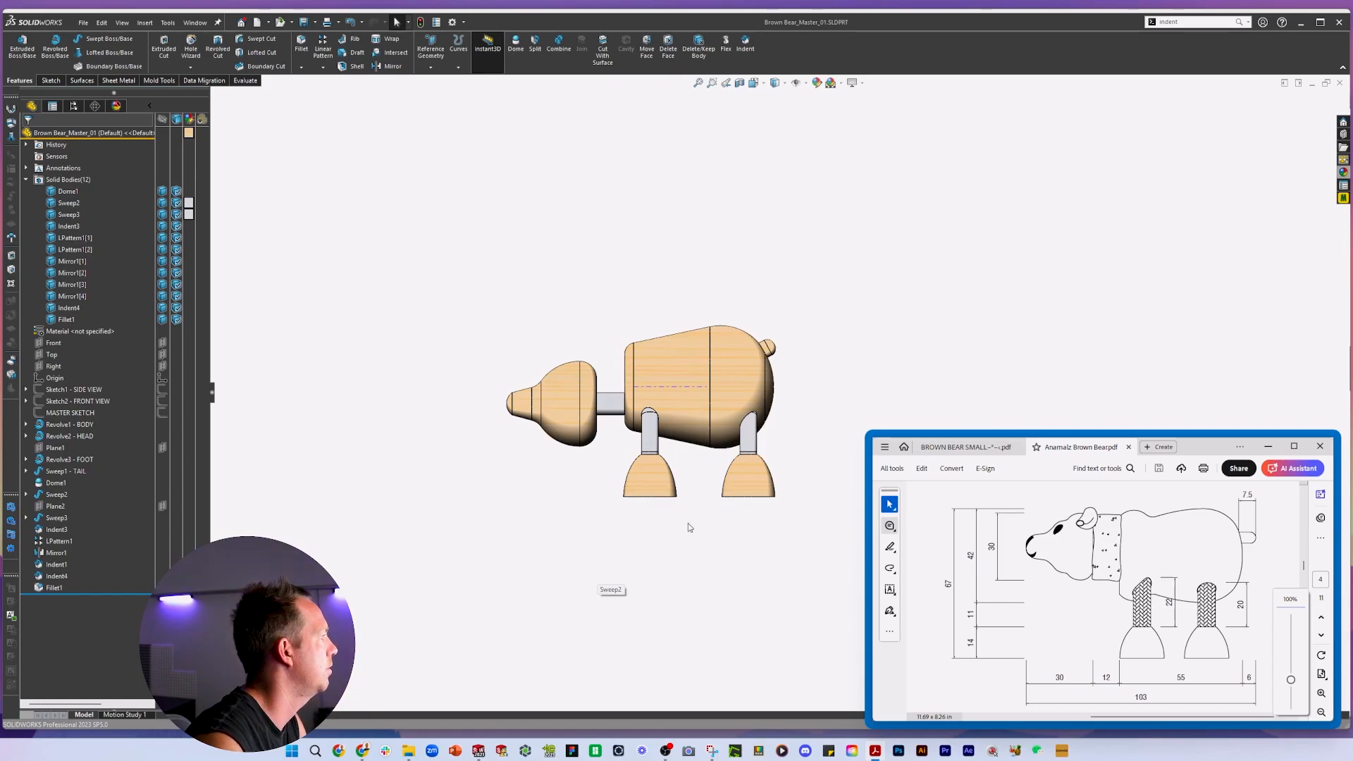
Examine the dimensions of the SIDE VIEW sketch and the MASTER SKETCH on the bear model.
{"action": "scroll", "coordinate": [715, 502], "scroll_direction": "down", "scroll_amount": 2}
{"action": "left_click", "coordinate": [88, 391]}
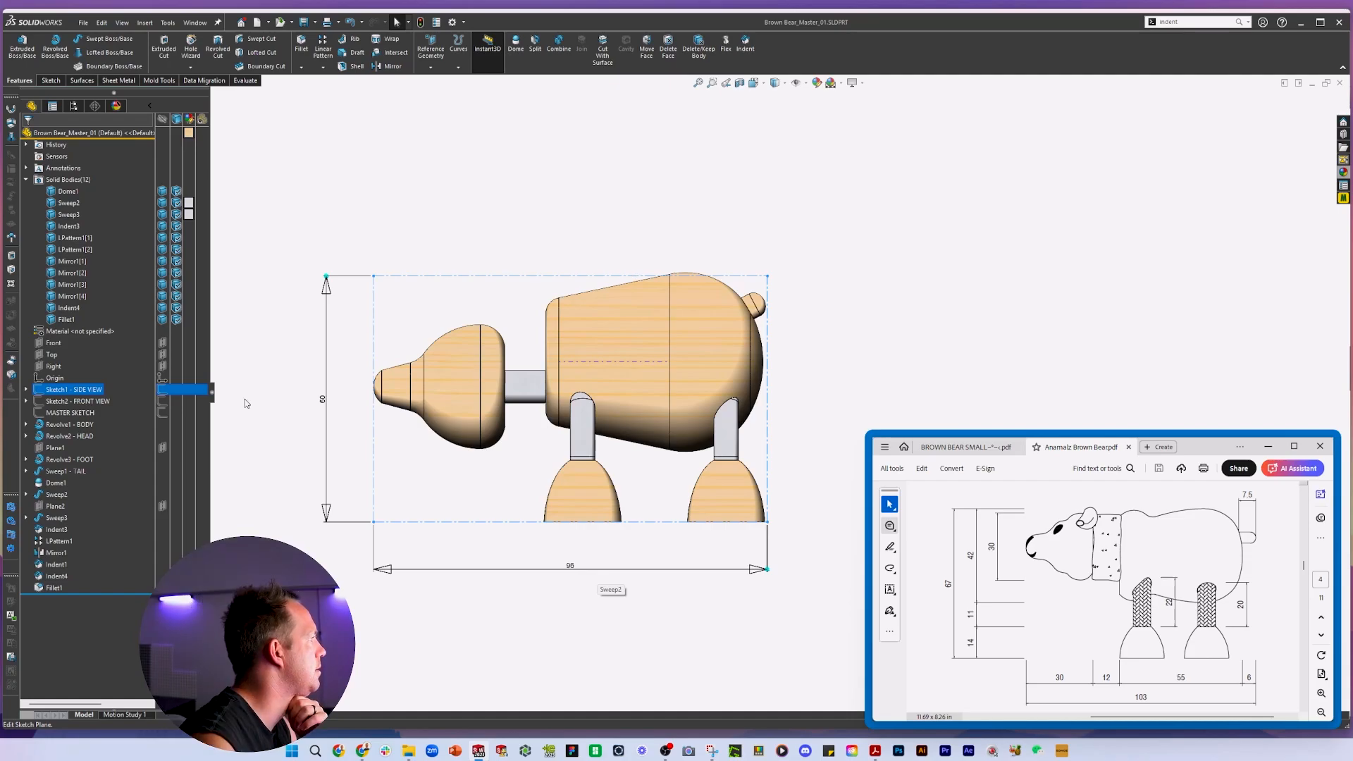
{"action": "left_click", "coordinate": [46, 415]}
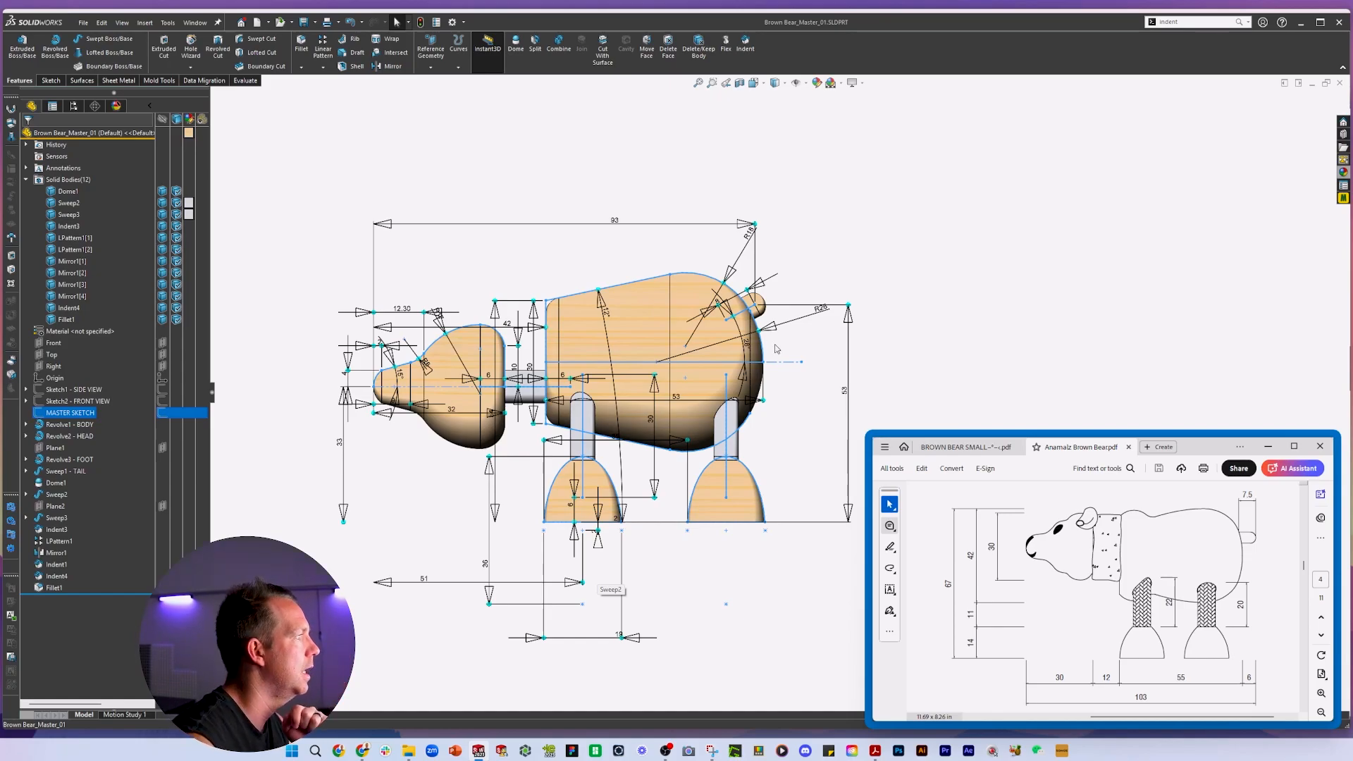
Open the MASTER SKETCH for editing and reposition the 54 mm dimension between the head and body profiles.
{"action": "right_click", "coordinate": [71, 424]}
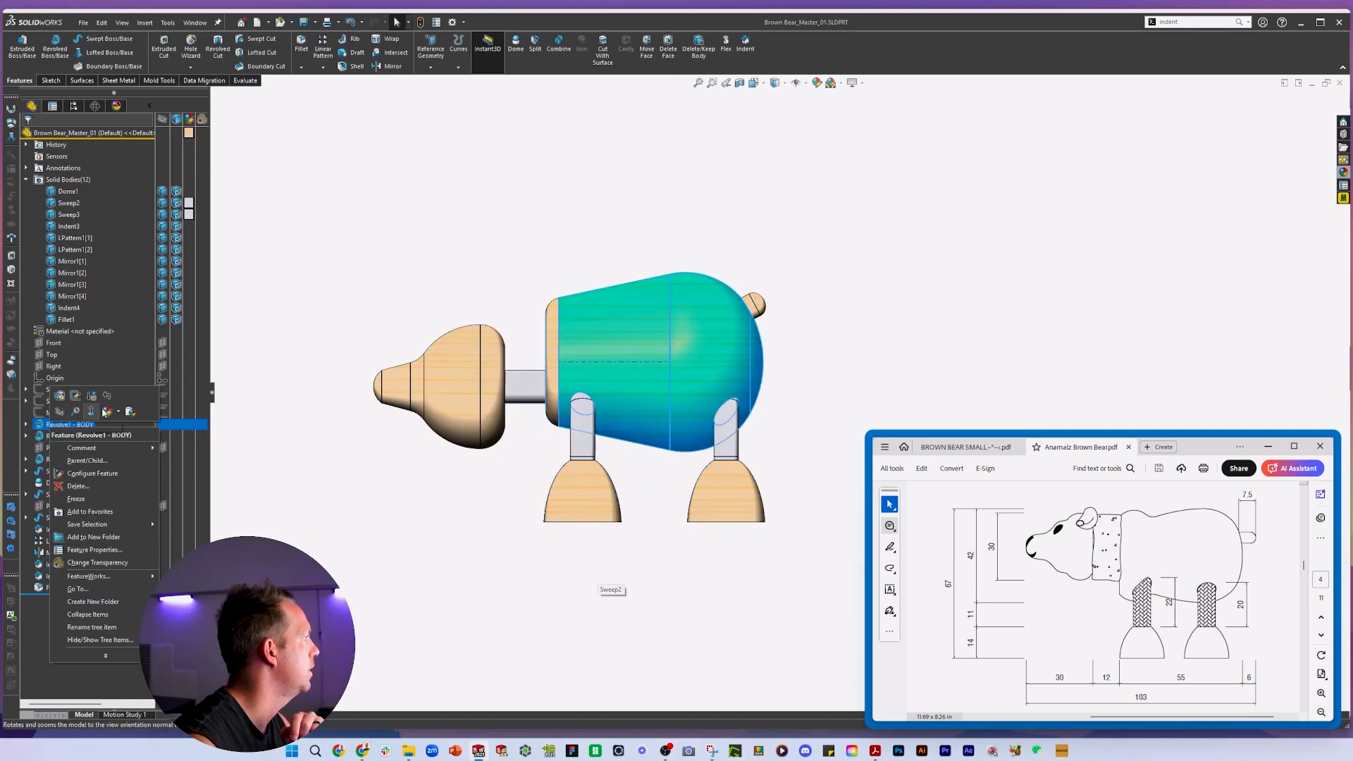
{"action": "left_click", "coordinate": [103, 412]}
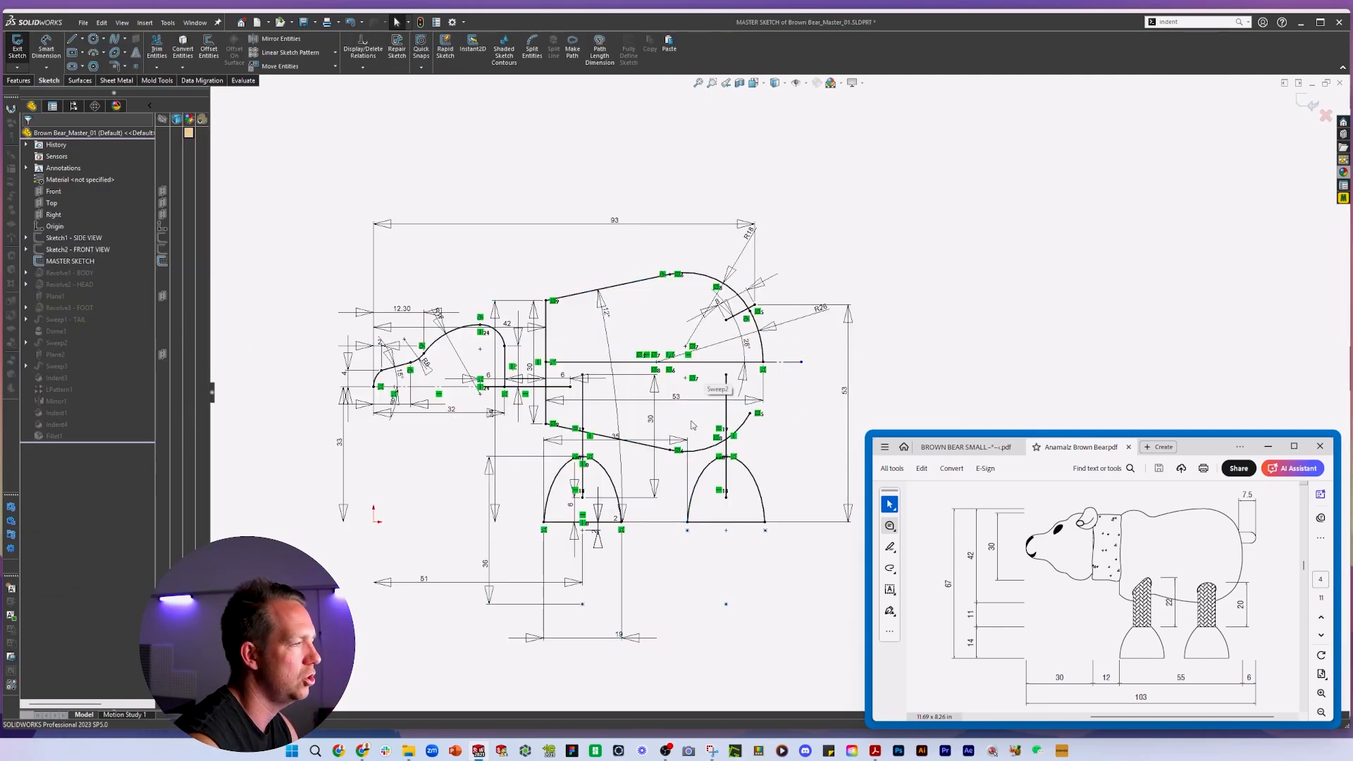
{"action": "scroll", "coordinate": [492, 334], "scroll_direction": "down", "scroll_amount": 3}
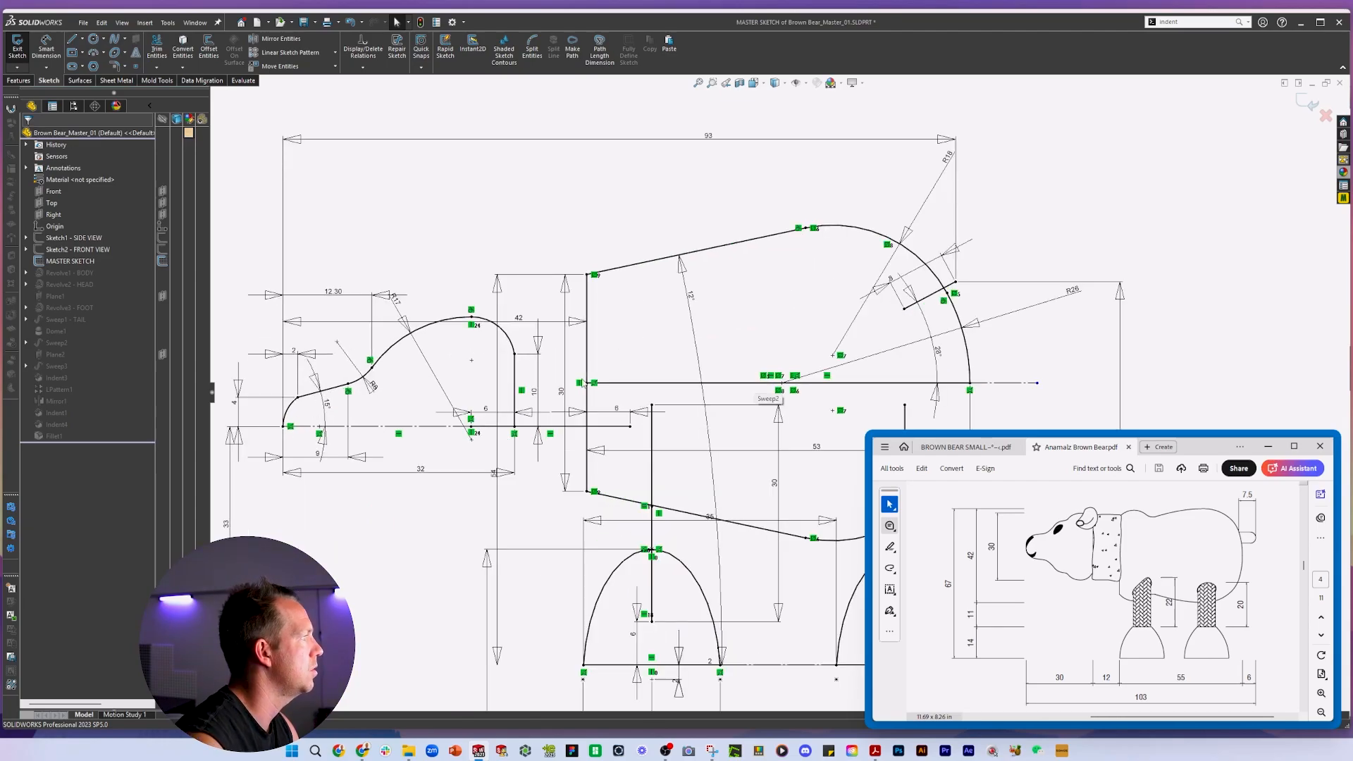
{"action": "left_click_drag", "start_coordinate": [498, 486], "coordinate": [544, 495]}
{"action": "scroll", "coordinate": [560, 396], "scroll_direction": "up", "scroll_amount": 3}
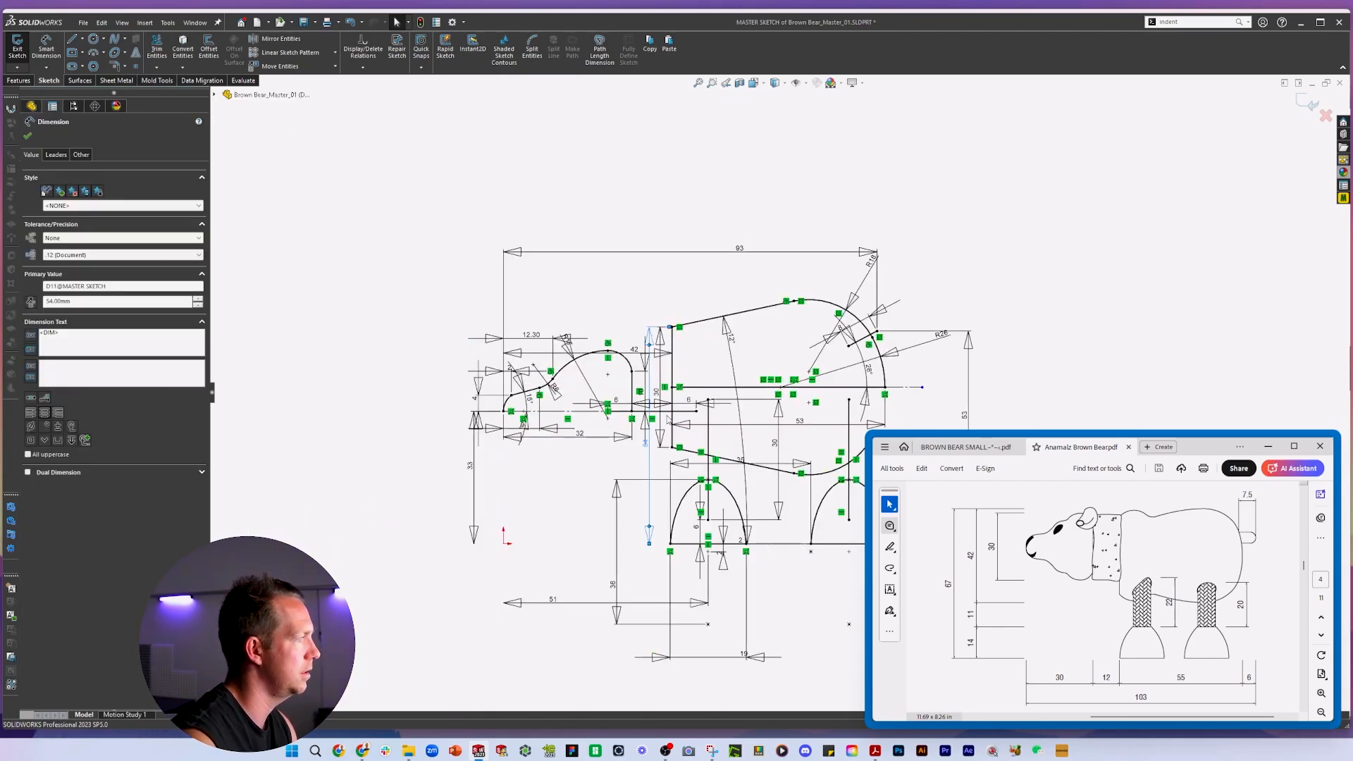
{"action": "scroll", "coordinate": [740, 413], "scroll_direction": "up", "scroll_amount": 2}
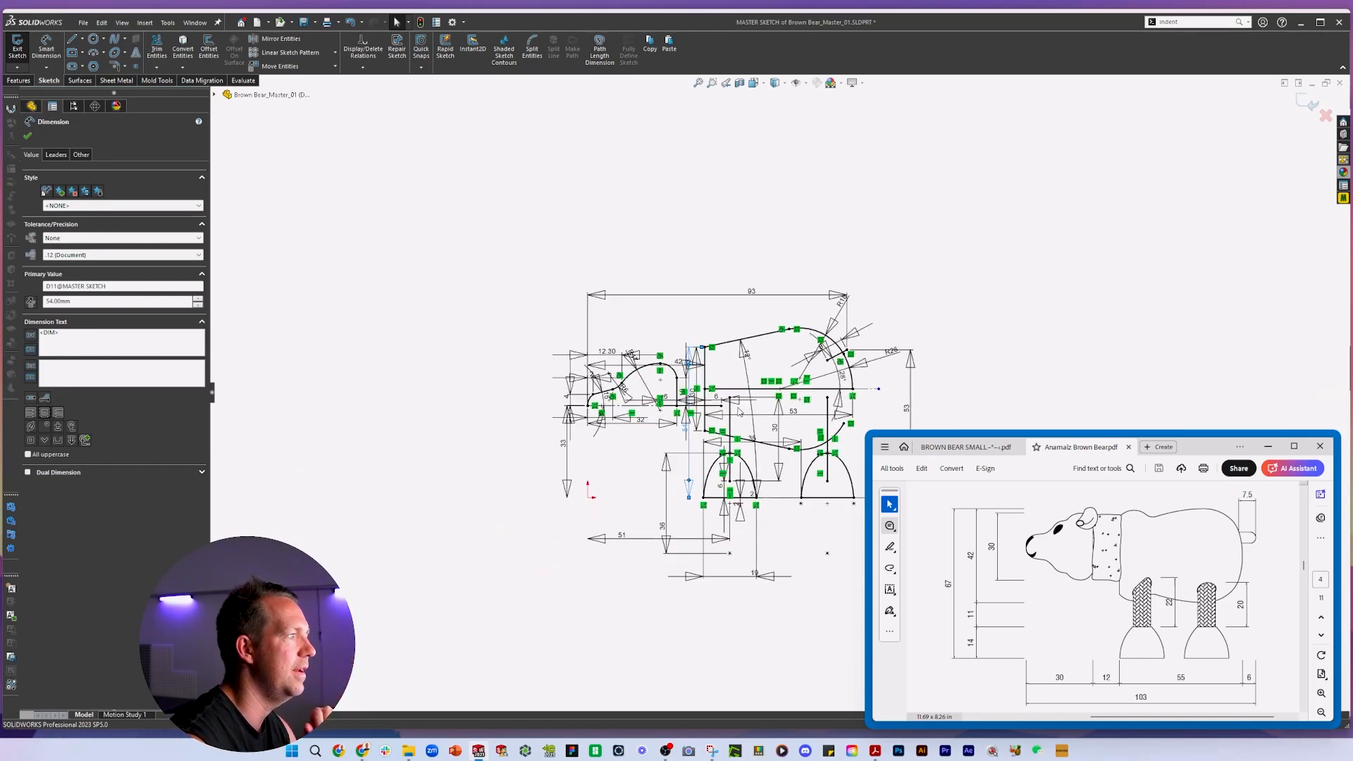
{"action": "scroll", "coordinate": [977, 414], "scroll_direction": "down", "scroll_amount": 2}
{"action": "scroll", "coordinate": [833, 415], "scroll_direction": "down", "scroll_amount": 2}
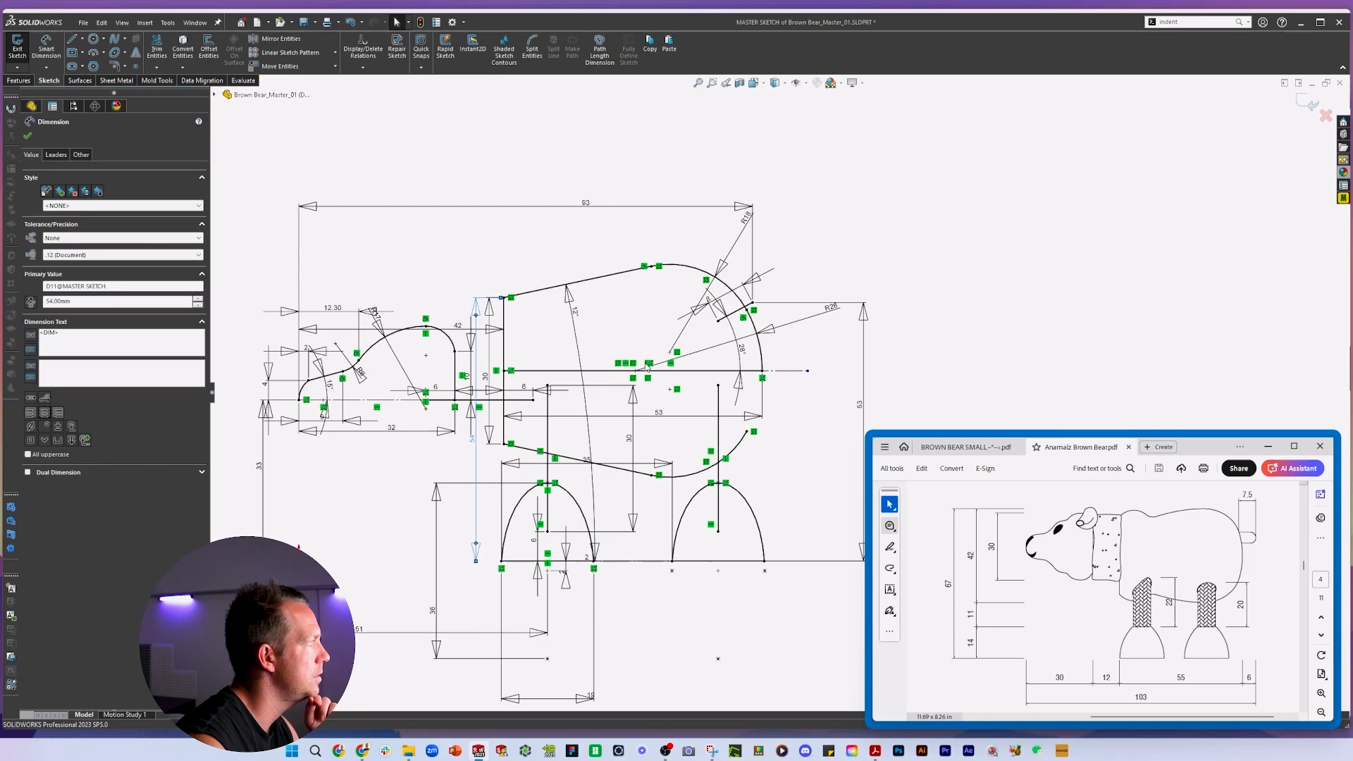
{"action": "left_click_drag", "start_coordinate": [472, 441], "coordinate": [462, 466]}
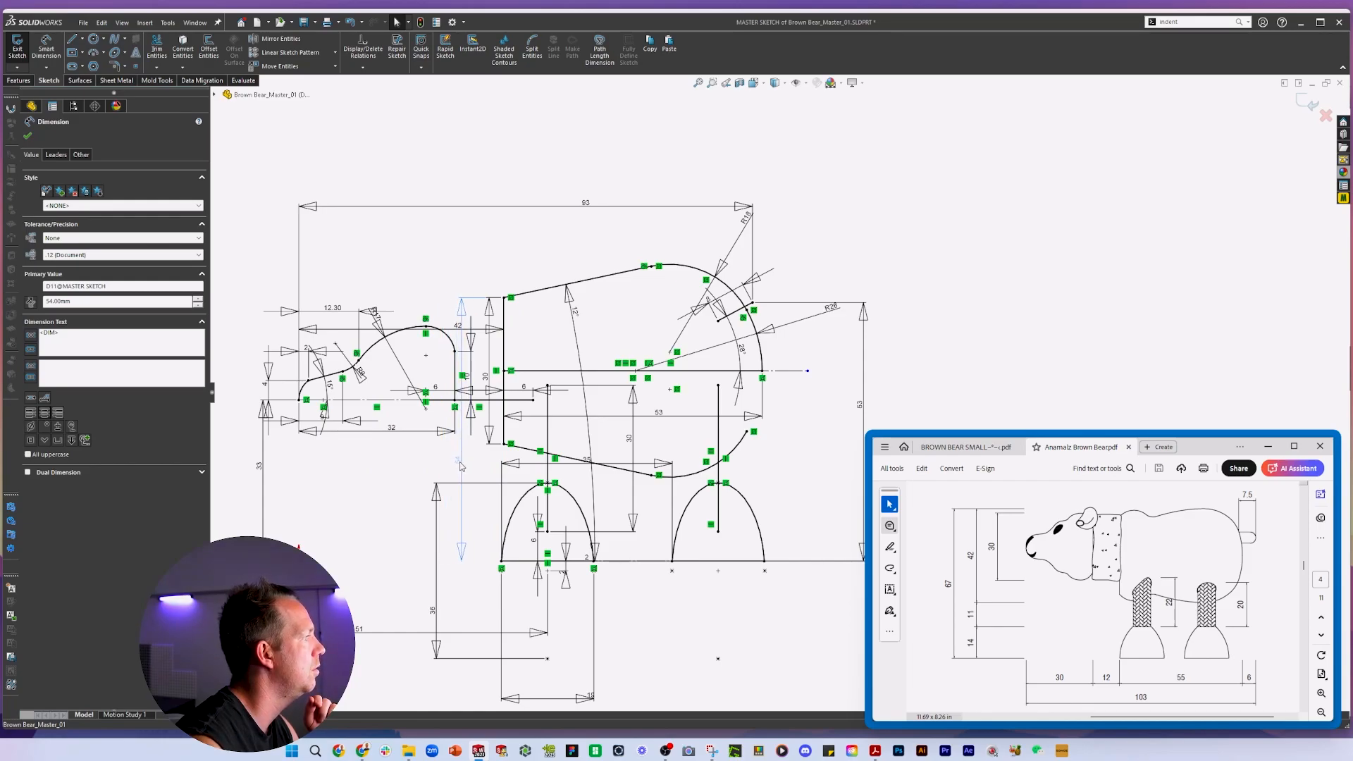
Open the value of the repositioned 54 mm height dimension, close it, and exit the MASTER SKETCH.
{"action": "left_click", "coordinate": [462, 465]}
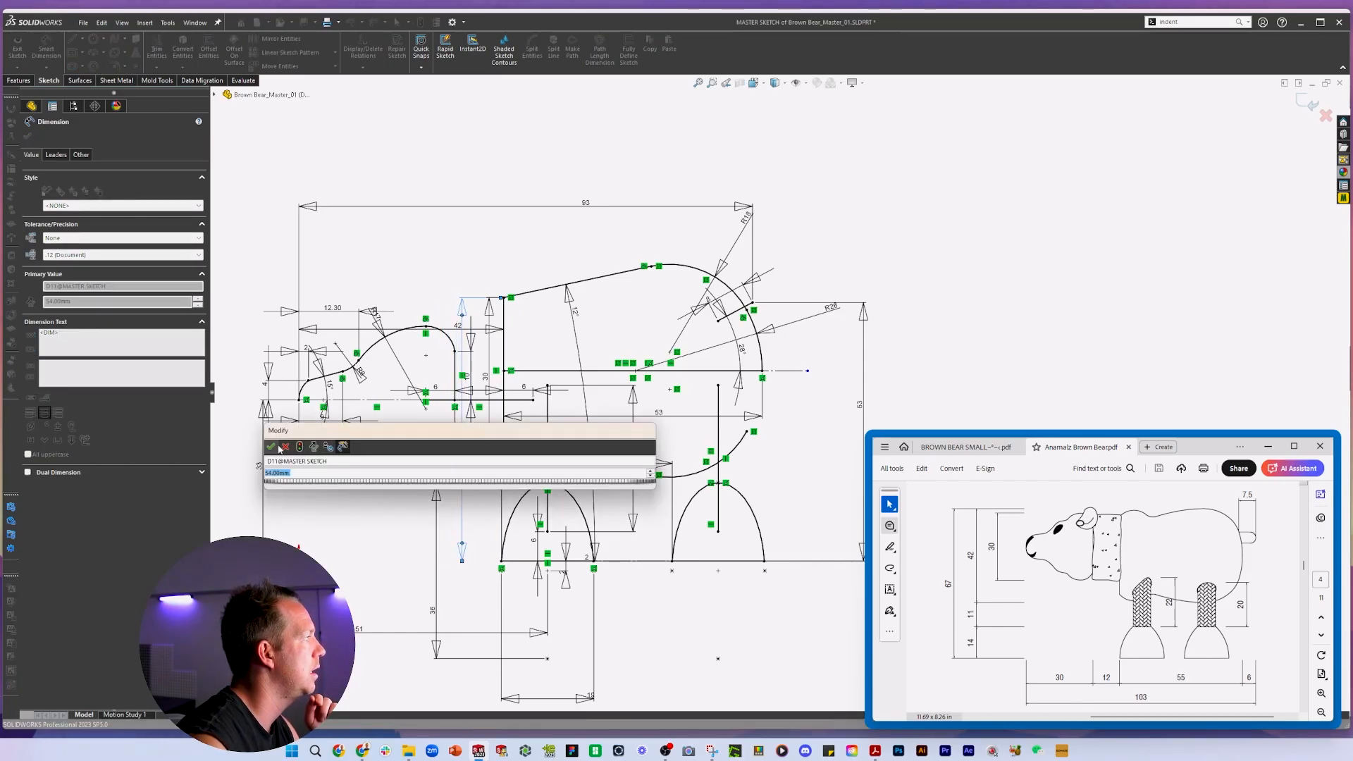
{"action": "key", "text": "Return"}
{"action": "key", "text": "Escape"}
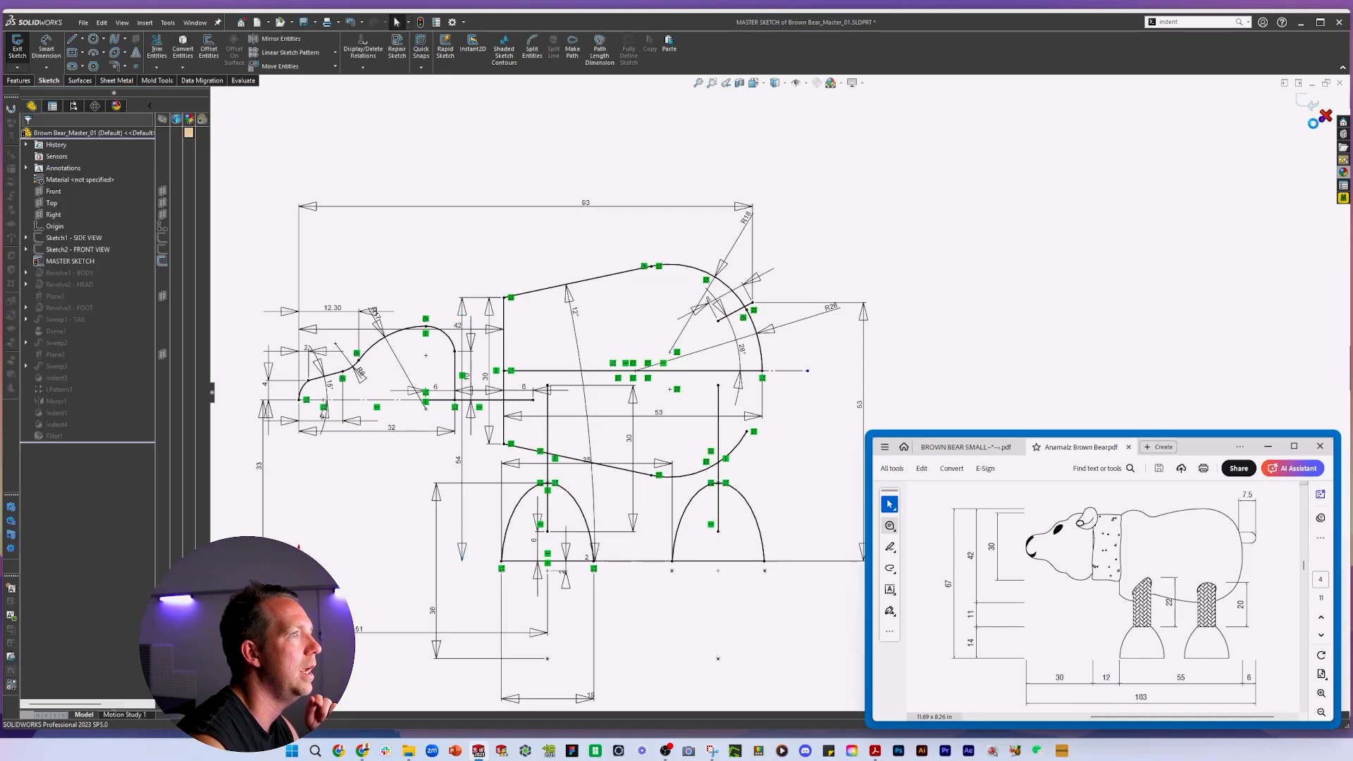
{"action": "key", "text": "ctrl+b"}
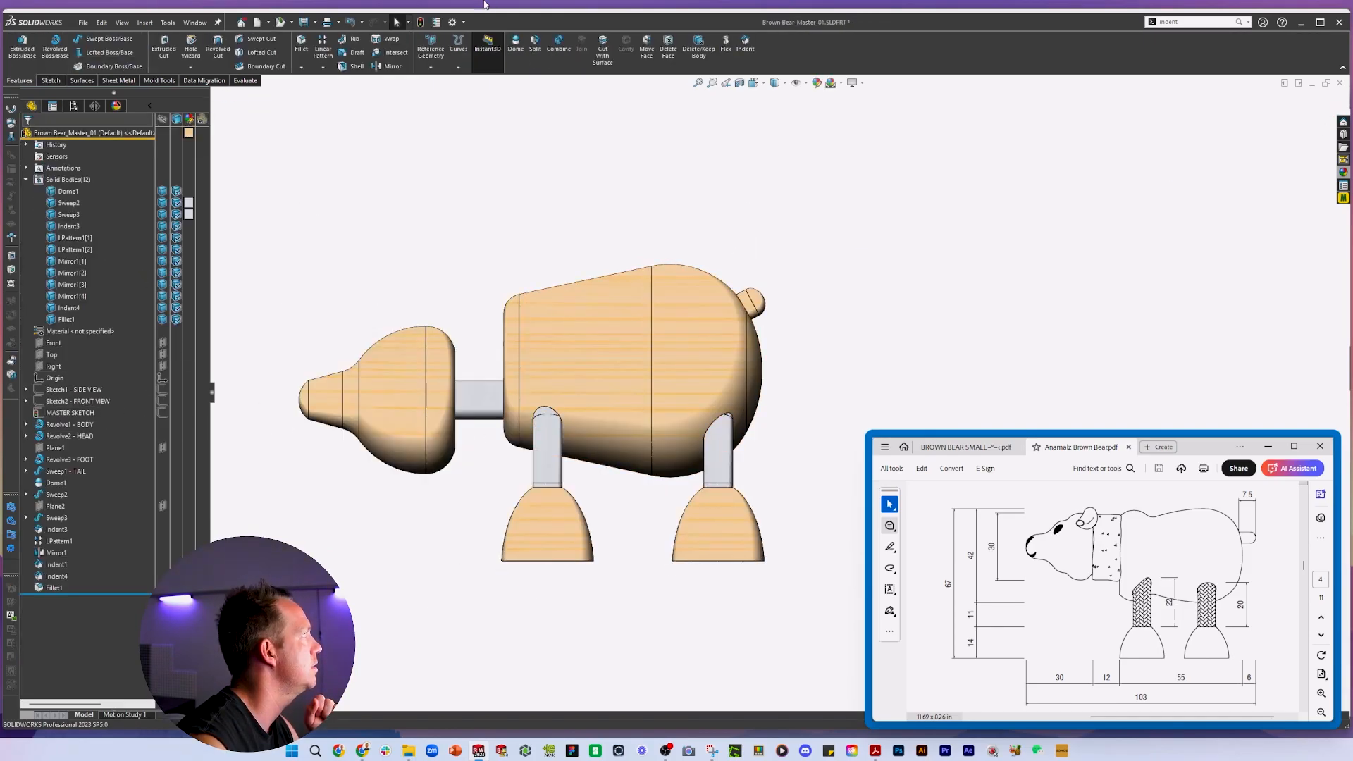
Reopen the MASTER SKETCH, set the height of the body's upper front corner above the ground to 54 mm, and exit the sketch.
{"action": "left_click", "coordinate": [76, 413]}
{"action": "left_click", "coordinate": [393, 261]}
{"action": "scroll", "coordinate": [393, 262], "scroll_direction": "up", "scroll_amount": 2}
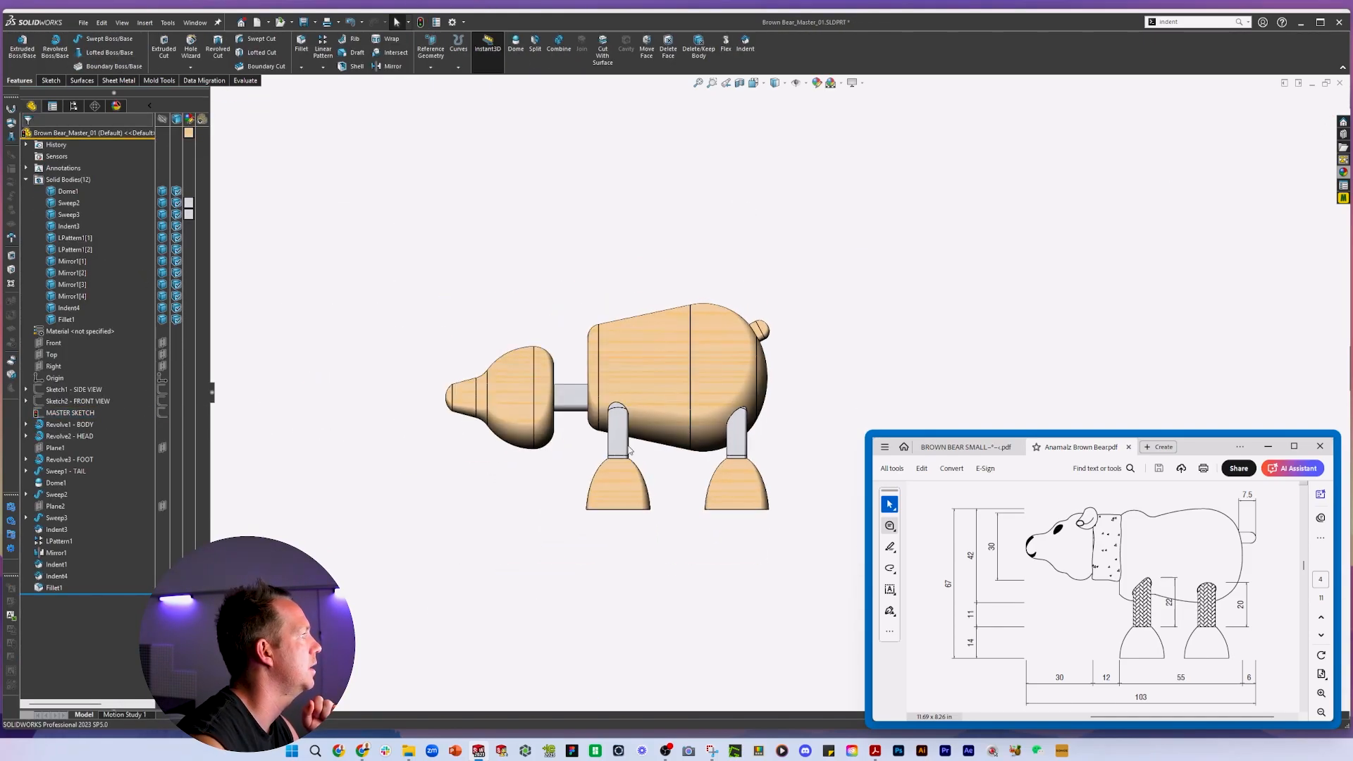
{"action": "scroll", "coordinate": [393, 262], "scroll_direction": "down", "scroll_amount": 1}
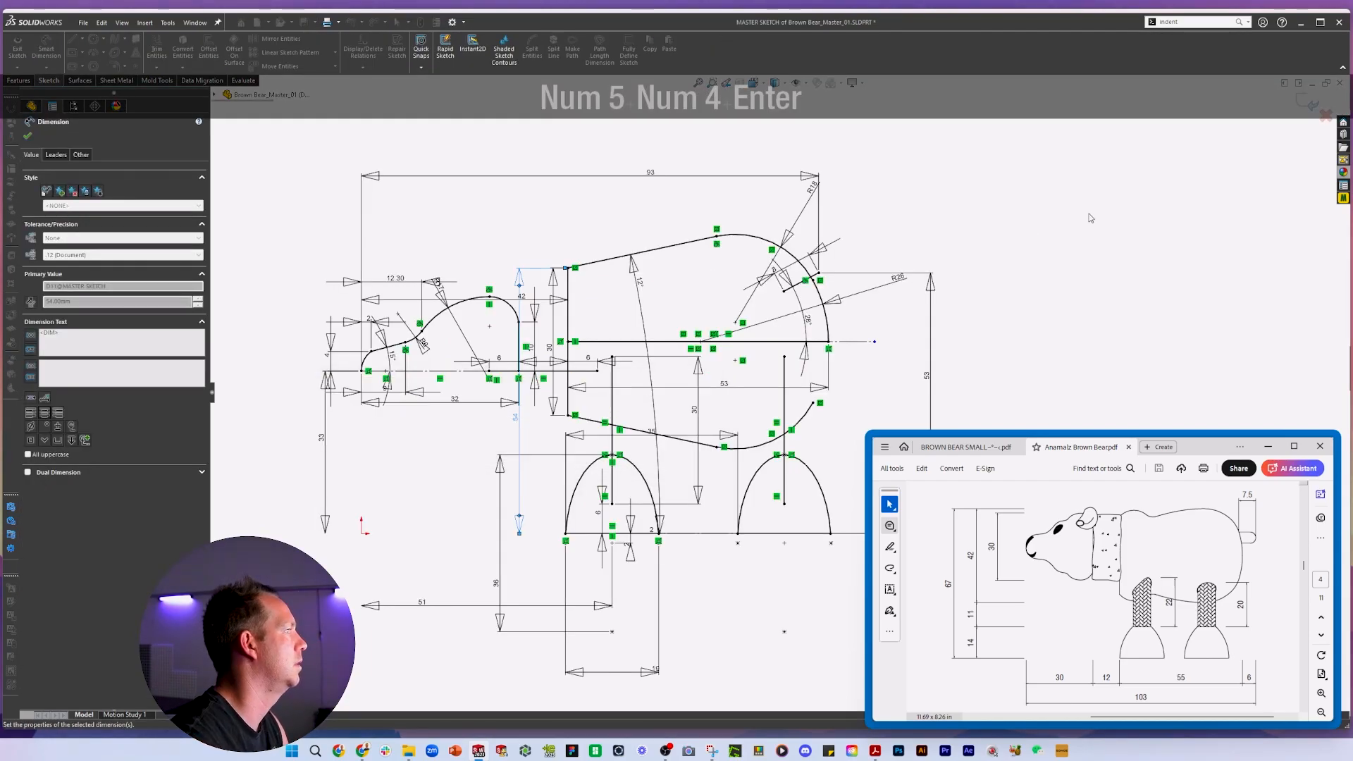
{"action": "left_click", "coordinate": [1256, 134]}
{"action": "left_click", "coordinate": [1309, 107]}
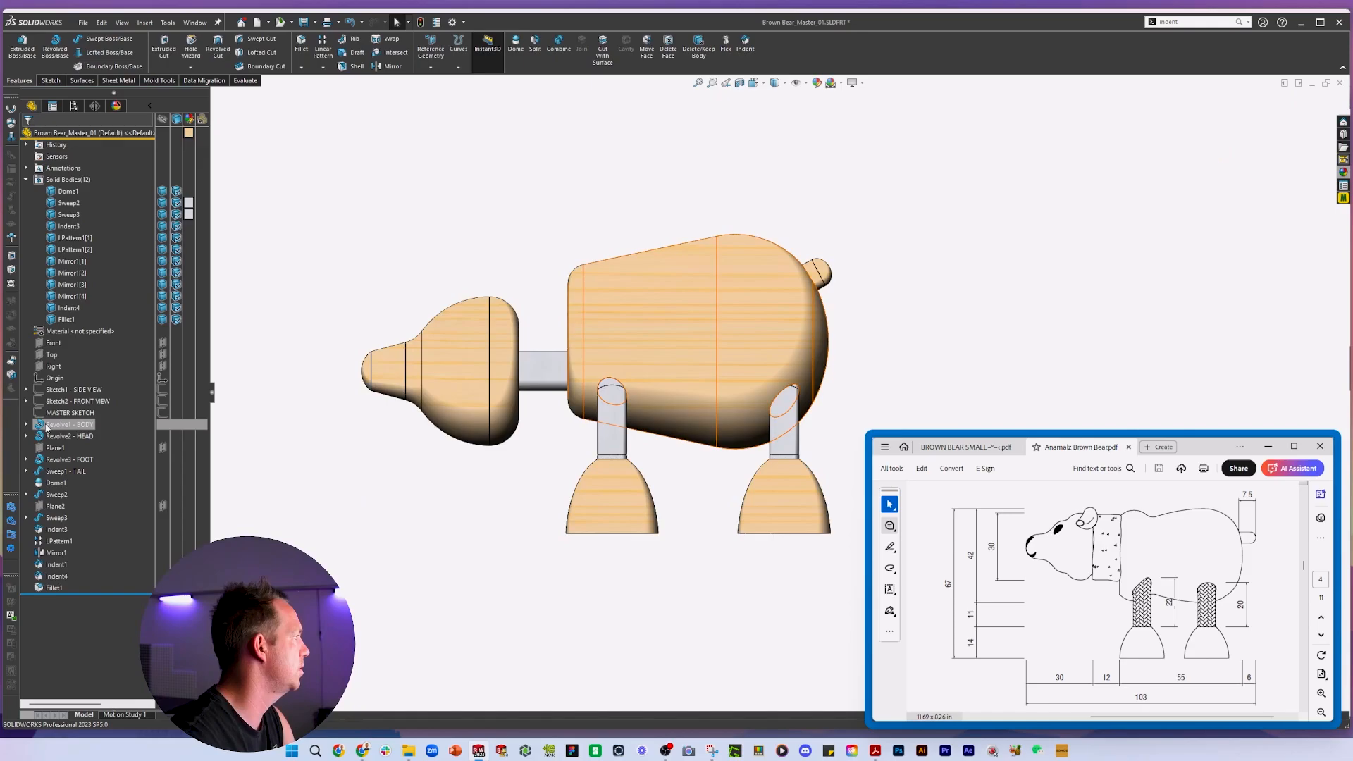
Try a height of 60 mm for the body's upper front corner in the MASTER SKETCH and undo the change.
{"action": "left_click", "coordinate": [70, 413]}
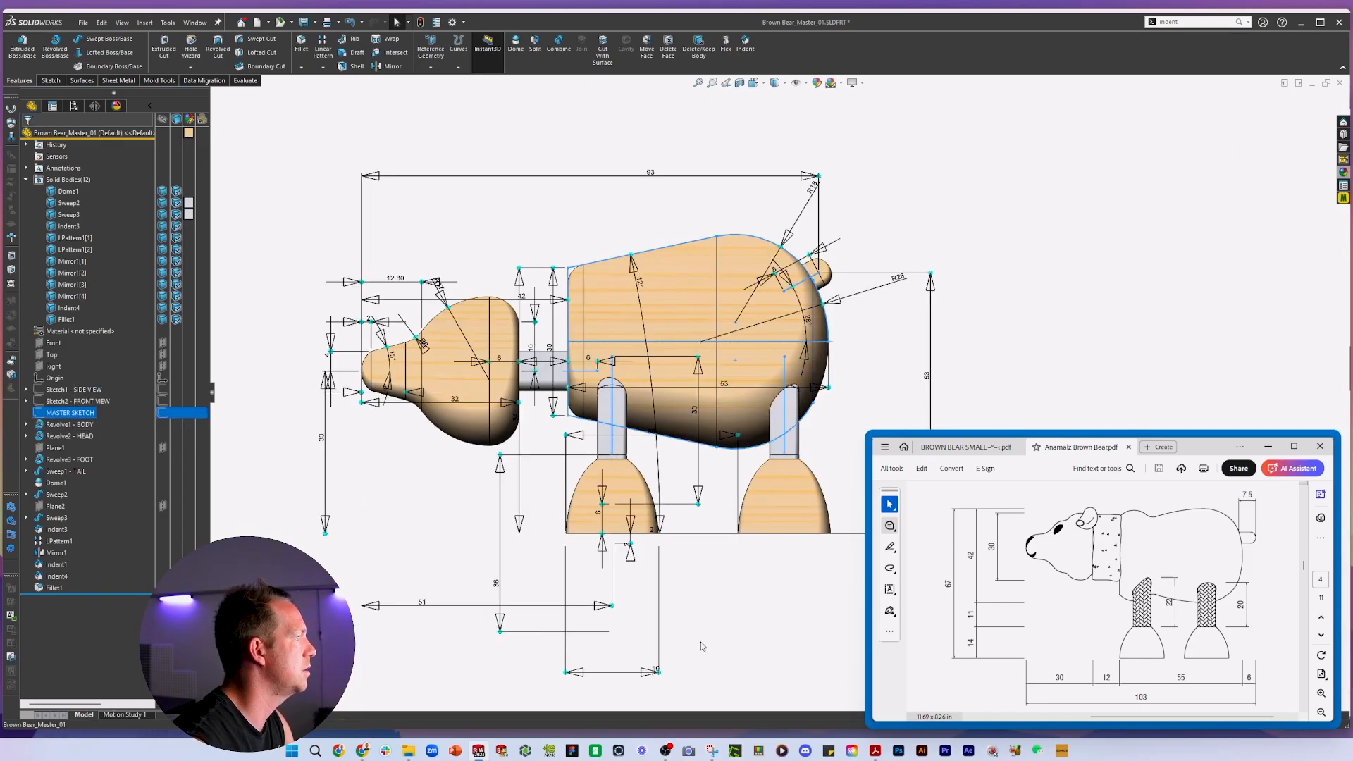
{"action": "double_click", "coordinate": [519, 423]}
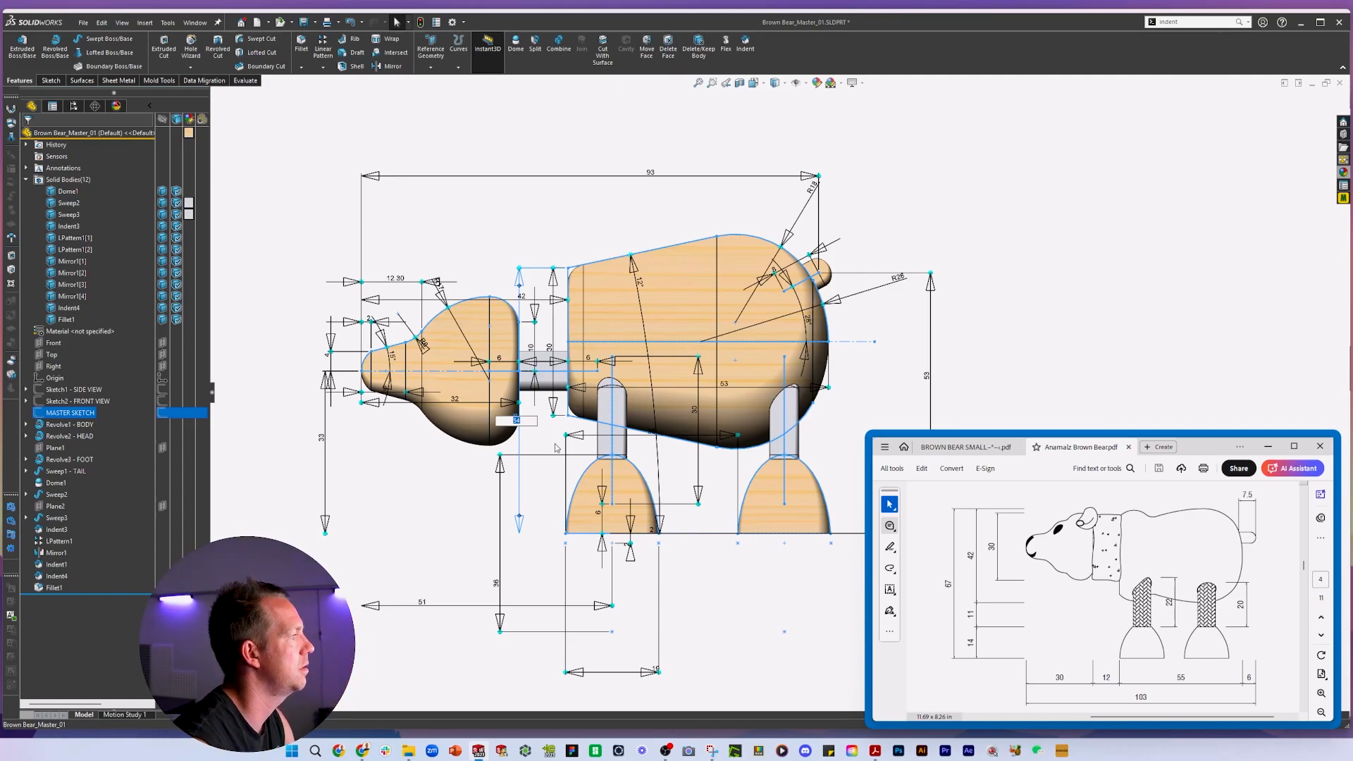
{"action": "type", "text": "60"}
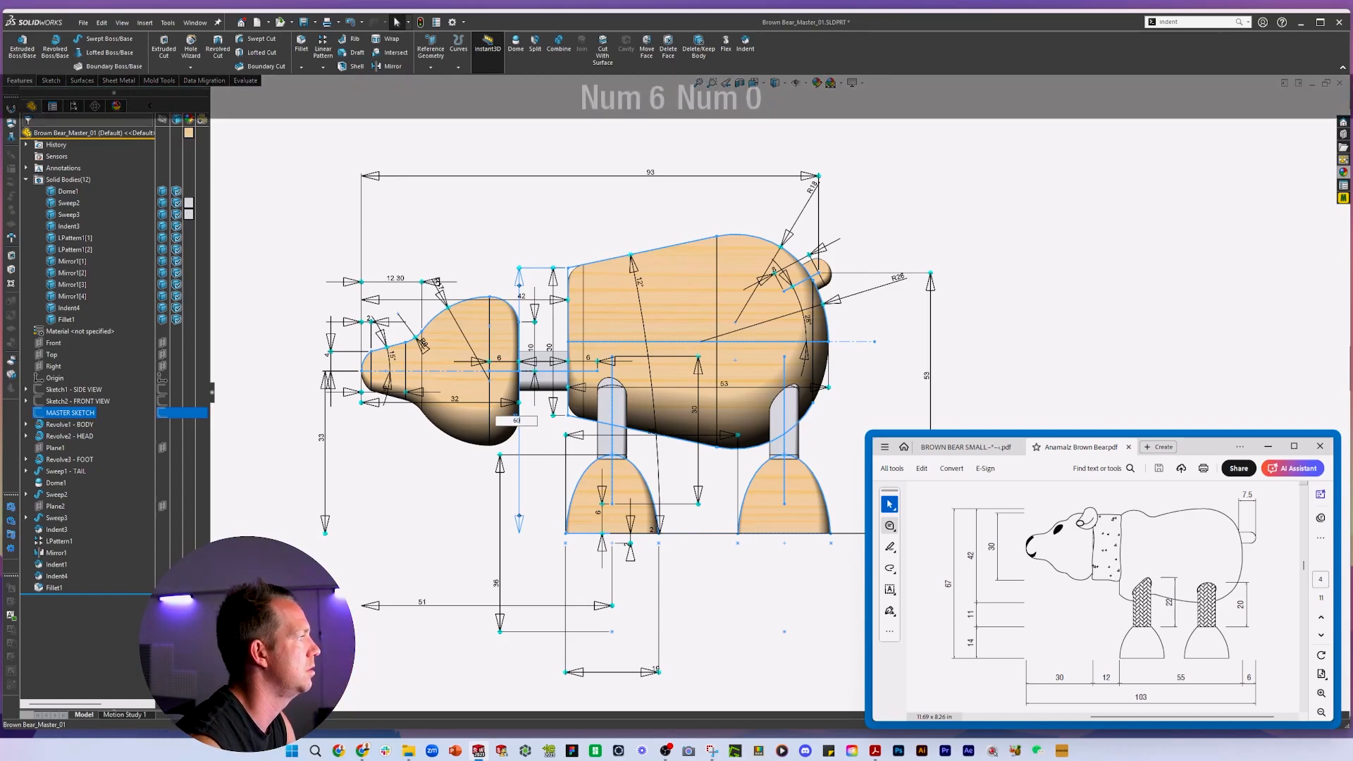
{"action": "key", "text": "Return"}
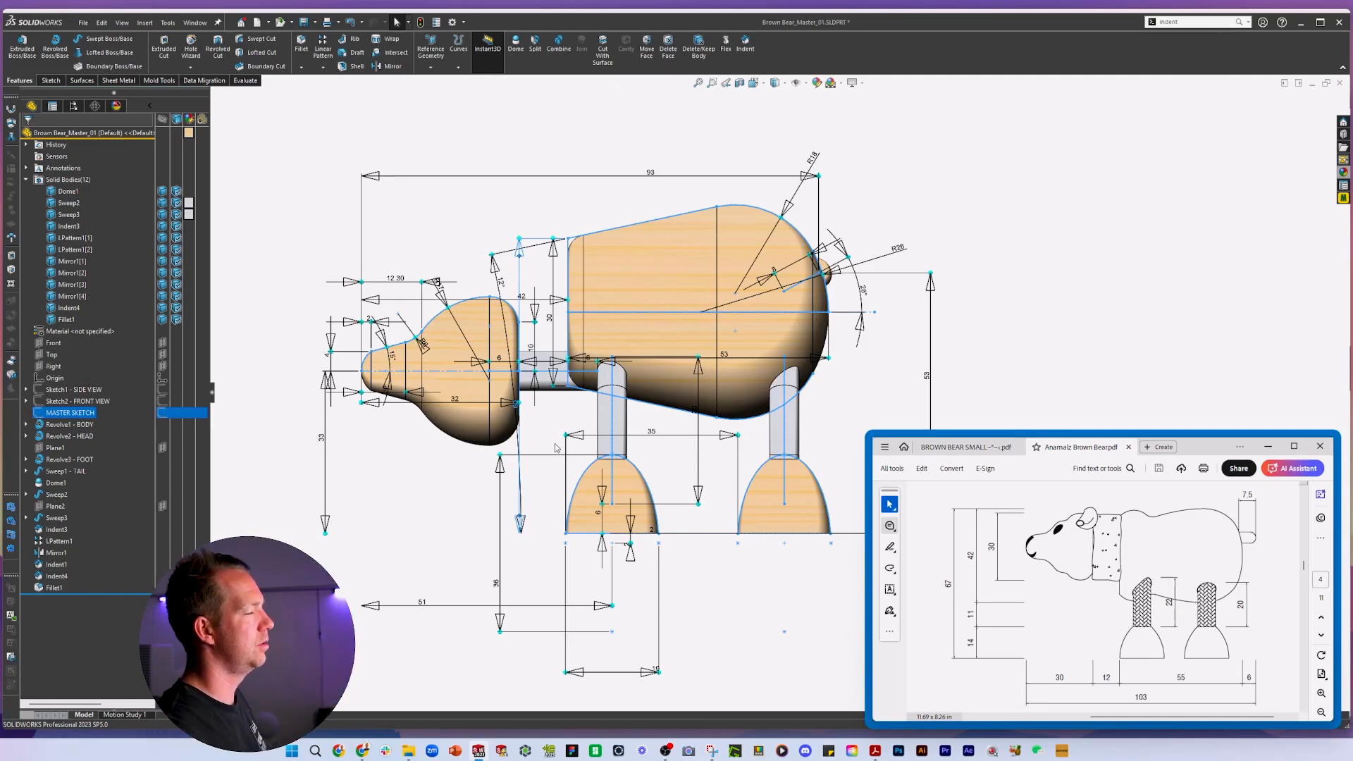
{"action": "key", "text": "ctrl+z"}
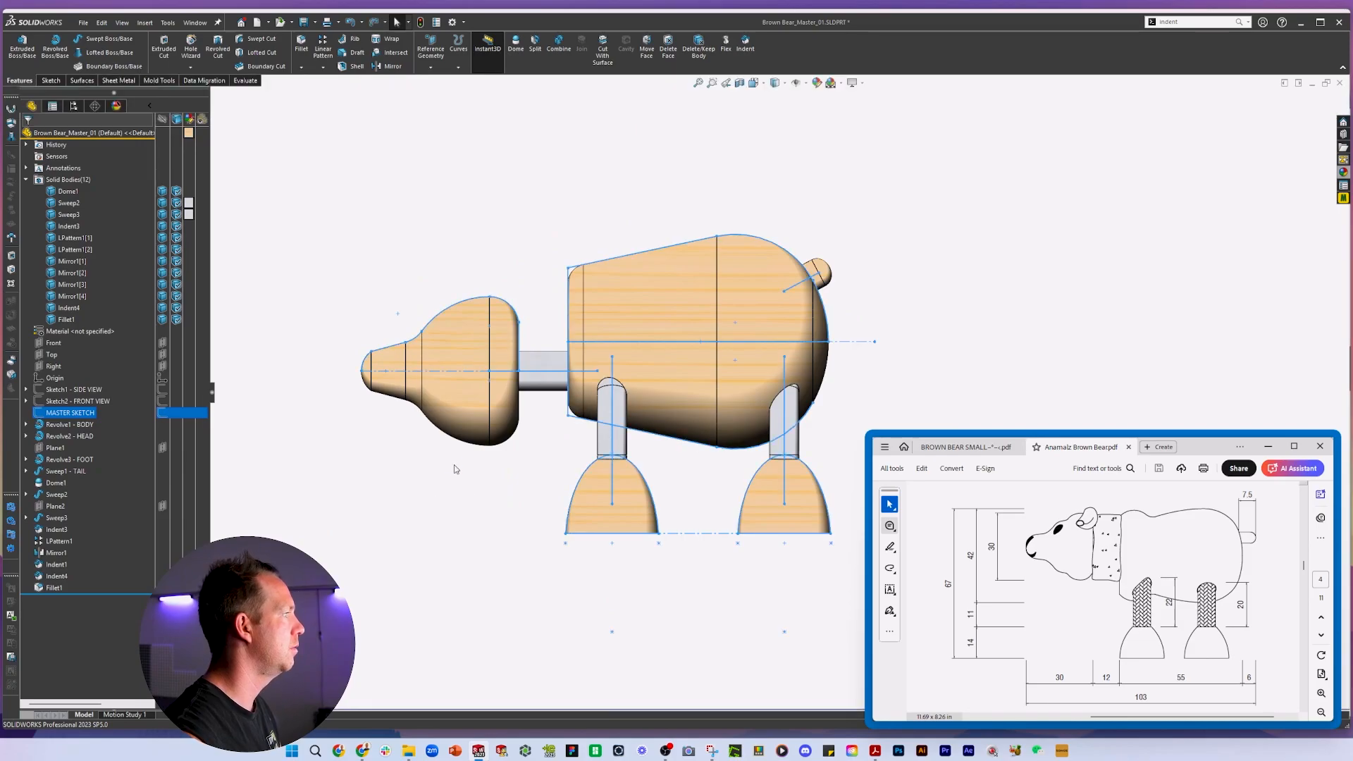
Open the MASTER SKETCH for editing, move the 54 mm body height dimension out in front of the head, and label it BODY HEIGHT.
{"action": "right_click", "coordinate": [69, 414]}
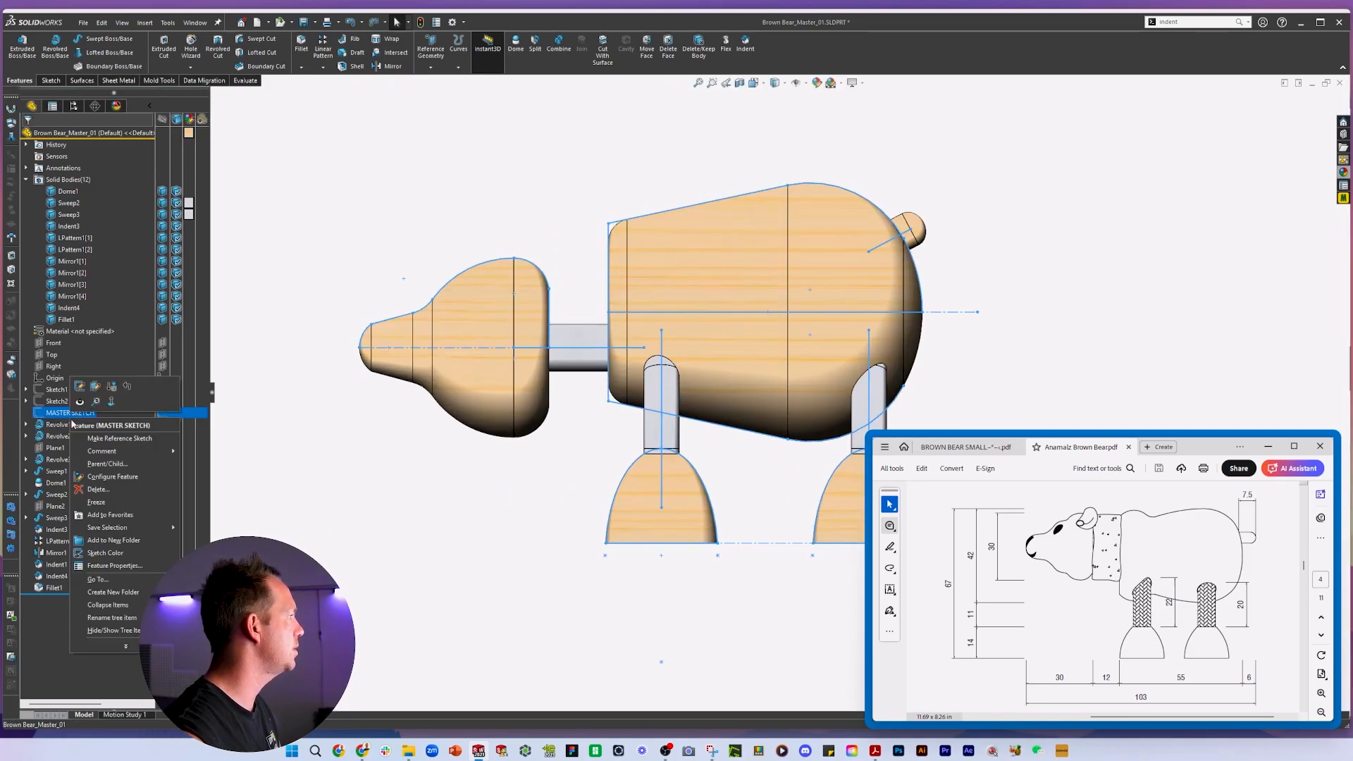
{"action": "left_click", "coordinate": [87, 387]}
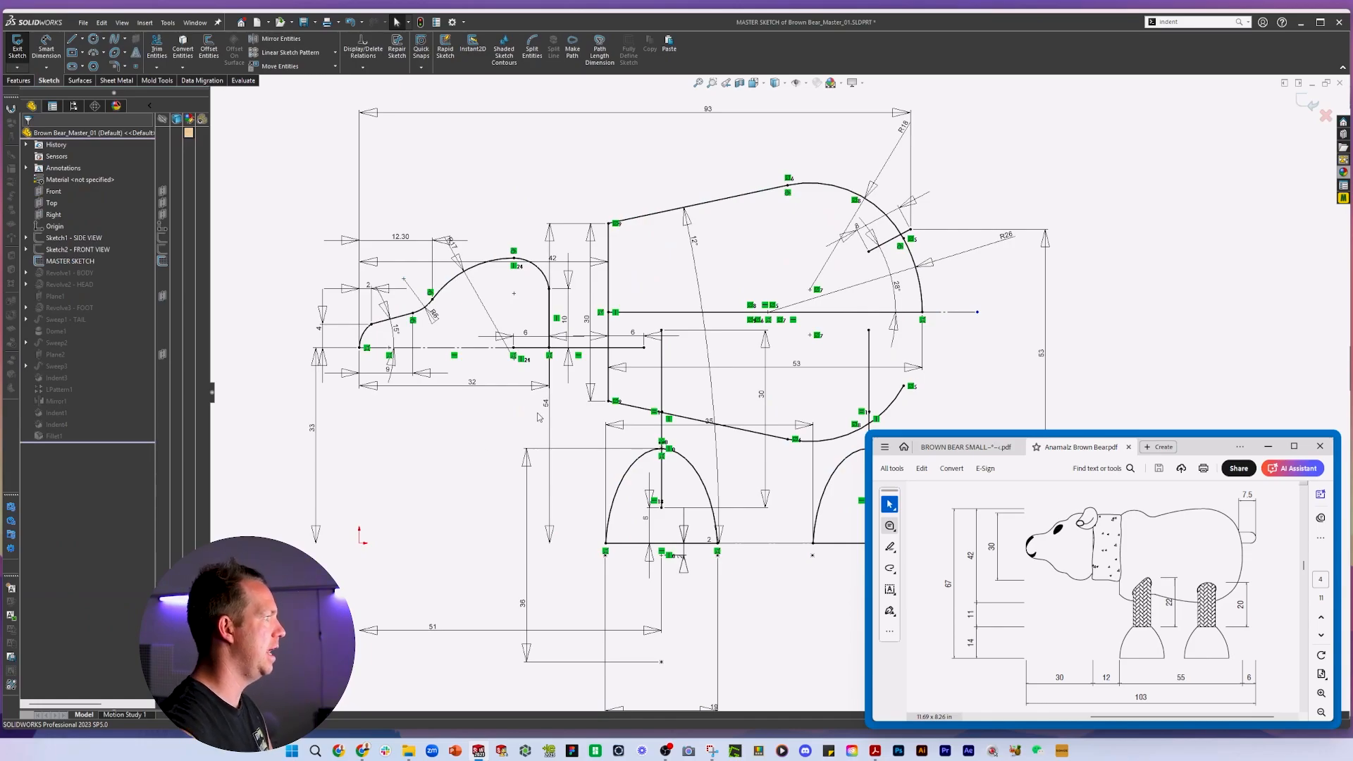
{"action": "left_click_drag", "start_coordinate": [538, 416], "coordinate": [267, 451]}
{"action": "scroll", "coordinate": [400, 423], "scroll_direction": "up", "scroll_amount": 3}
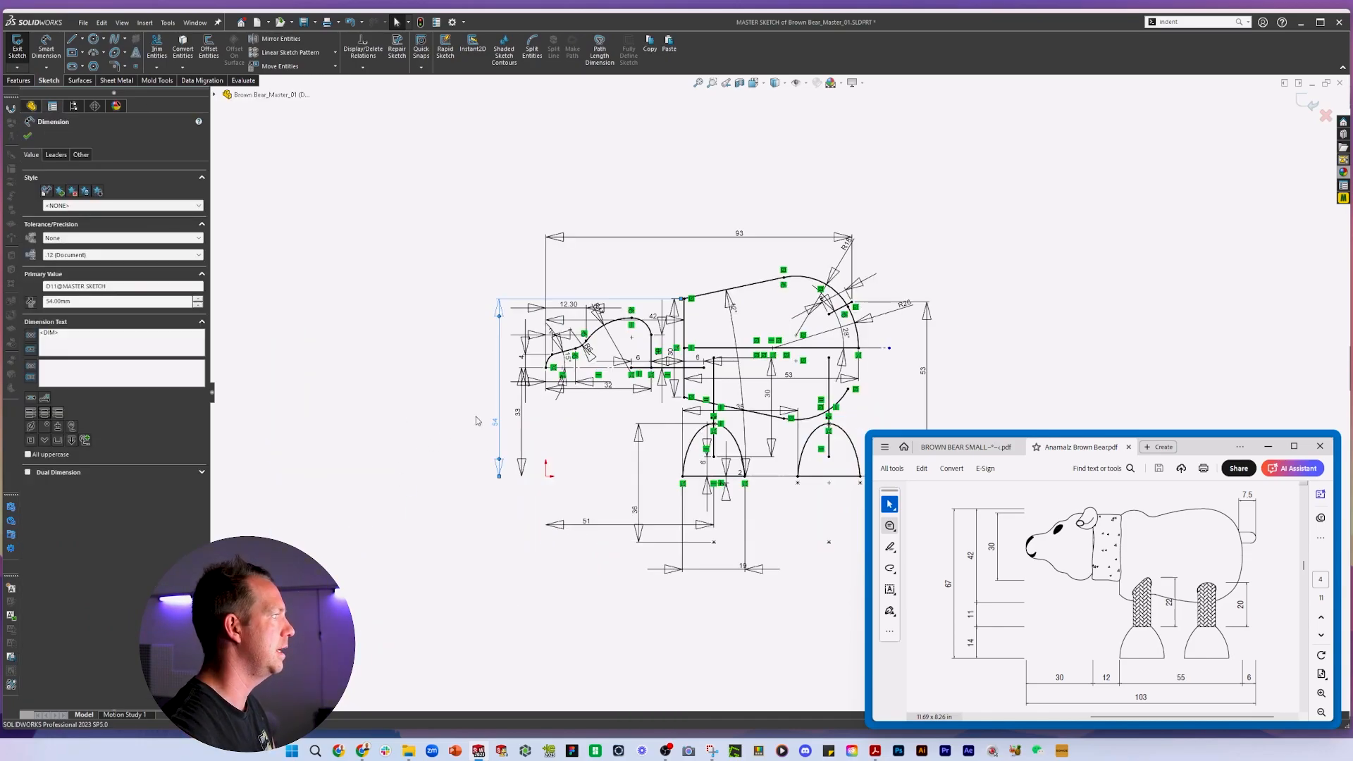
{"action": "left_click_drag", "start_coordinate": [495, 421], "coordinate": [430, 396]}
{"action": "left_click", "coordinate": [151, 373]}
{"action": "type", "text": "BODY HEIGHT"}
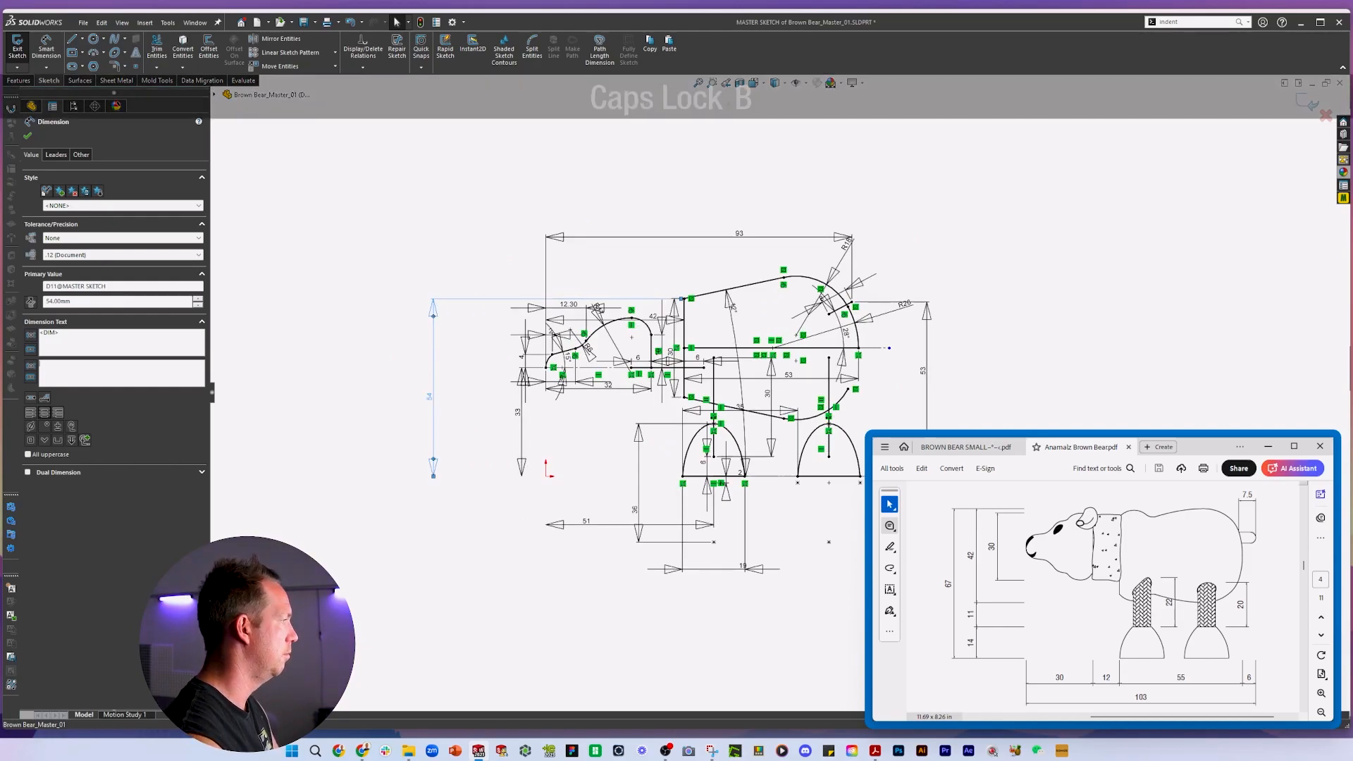
{"action": "key", "text": "Escape"}
{"action": "scroll", "coordinate": [753, 352], "scroll_direction": "down", "scroll_amount": 2}
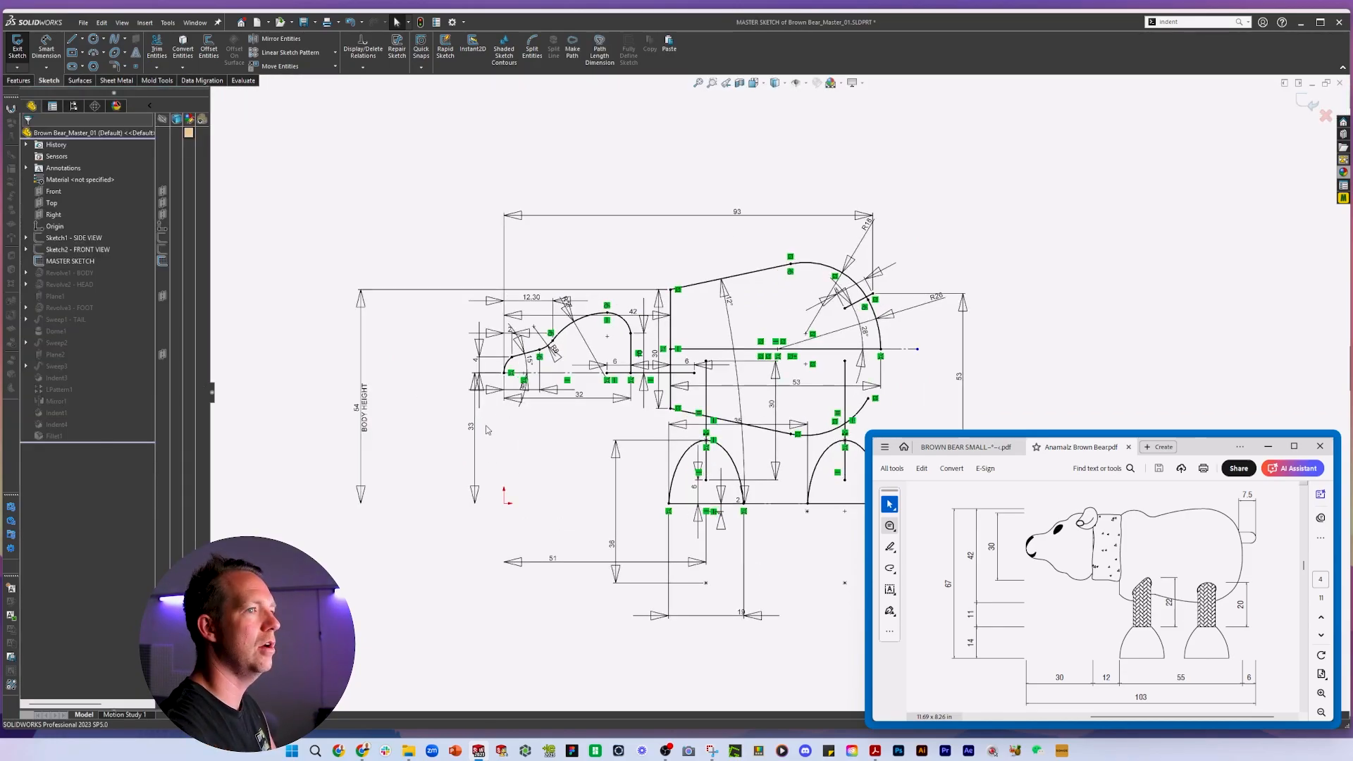
{"action": "left_click_drag", "start_coordinate": [366, 412], "coordinate": [415, 412]}
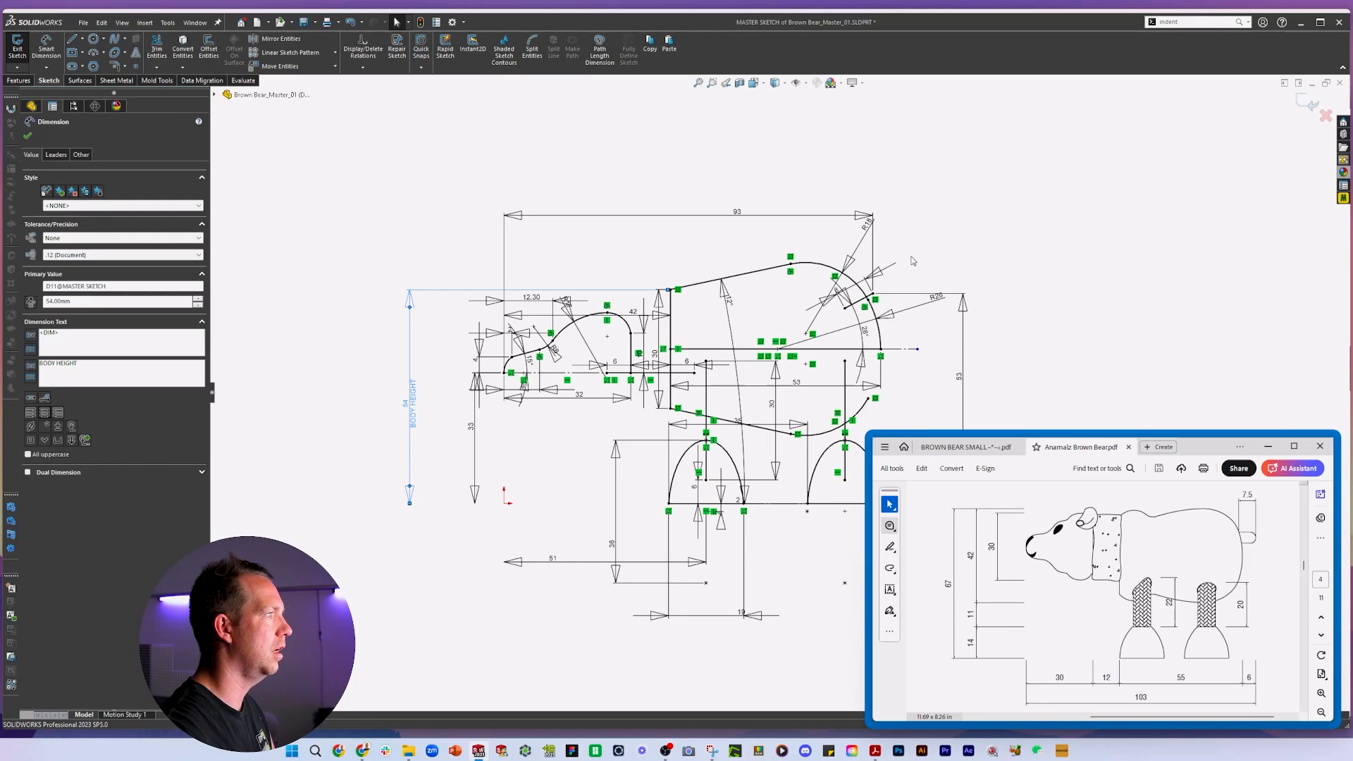
Move the head's 33 mm height dimension out beside the body height dimension and add the text HEAD HEIGHT below its value.
{"action": "scroll", "coordinate": [914, 255], "scroll_direction": "up", "scroll_amount": 1}
{"action": "scroll", "coordinate": [914, 255], "scroll_direction": "down", "scroll_amount": 1}
{"action": "scroll", "coordinate": [914, 255], "scroll_direction": "up", "scroll_amount": 1}
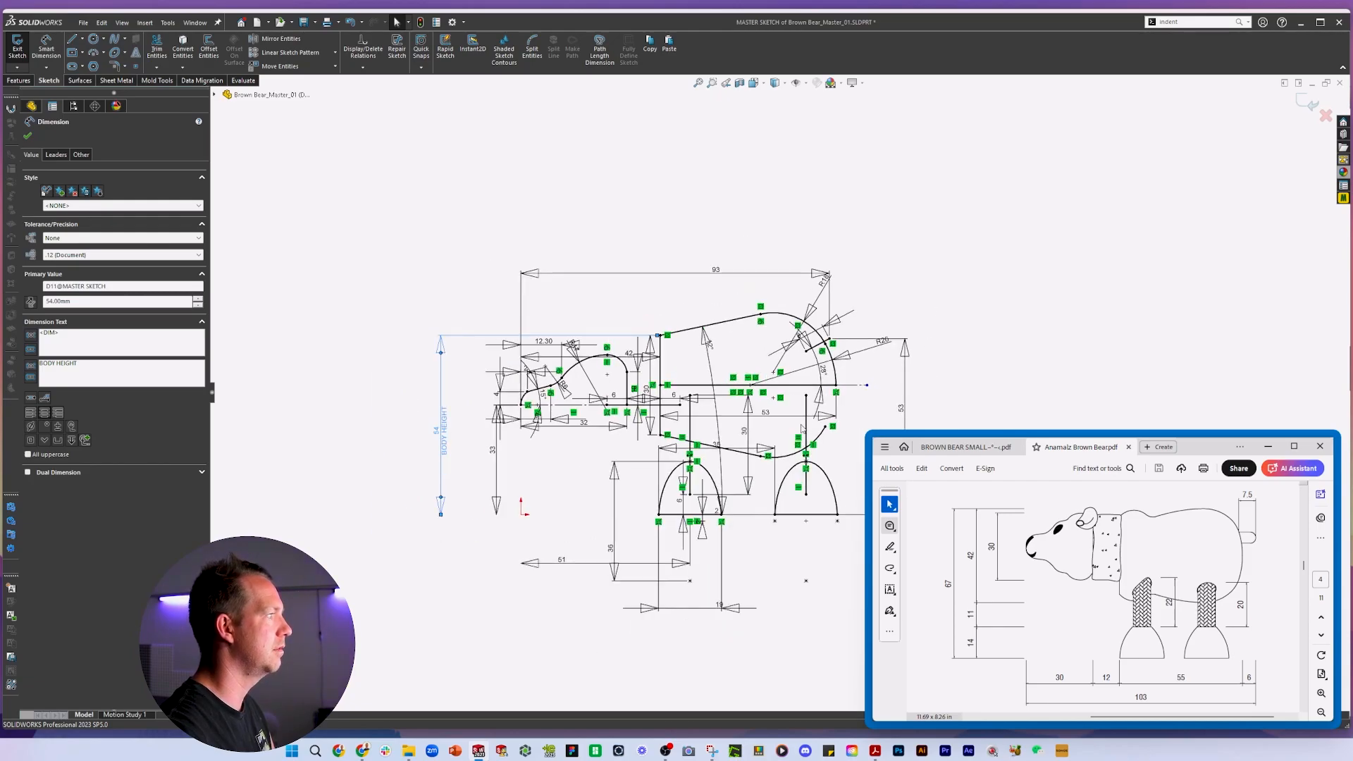
{"action": "scroll", "coordinate": [803, 429], "scroll_direction": "up", "scroll_amount": 1}
{"action": "scroll", "coordinate": [803, 429], "scroll_direction": "down", "scroll_amount": 1}
{"action": "scroll", "coordinate": [803, 429], "scroll_direction": "down", "scroll_amount": 1}
{"action": "scroll", "coordinate": [803, 430], "scroll_direction": "up", "scroll_amount": 1}
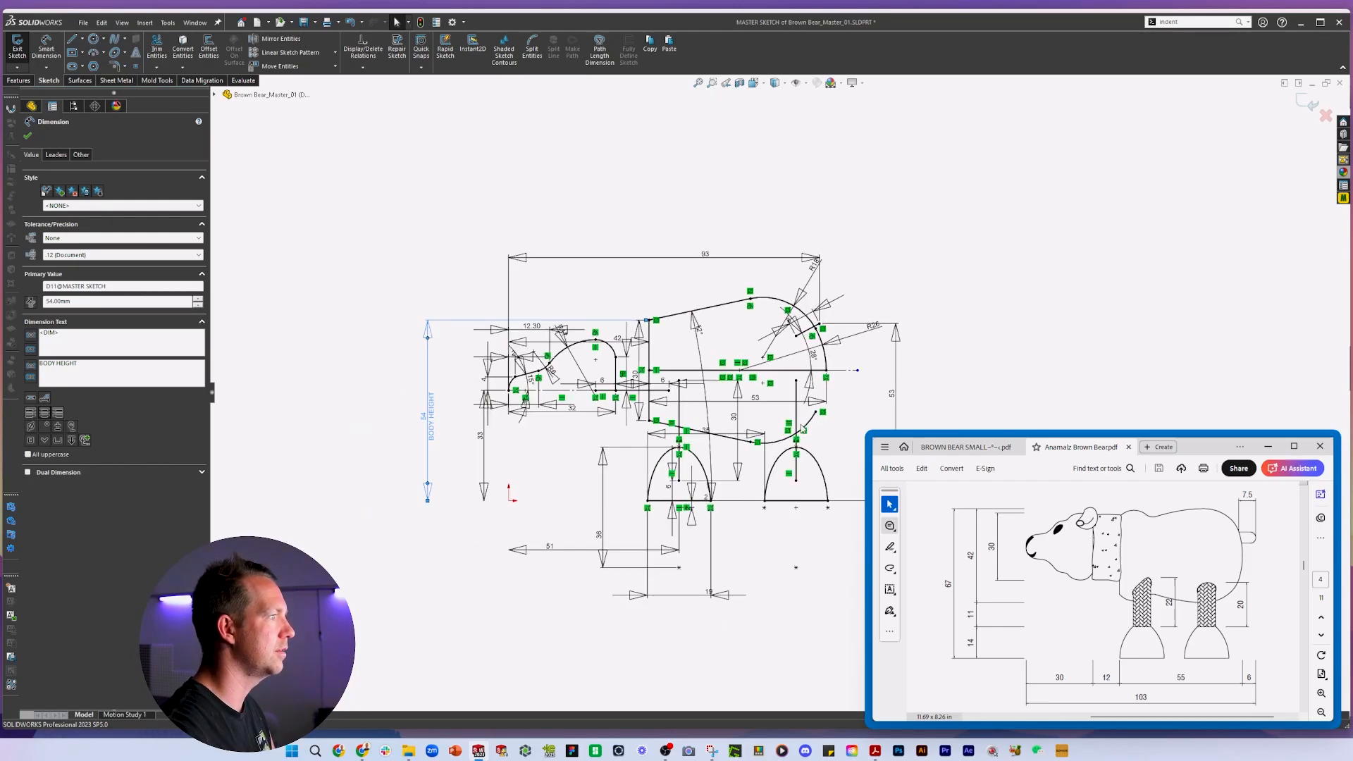
{"action": "scroll", "coordinate": [597, 427], "scroll_direction": "down", "scroll_amount": 2}
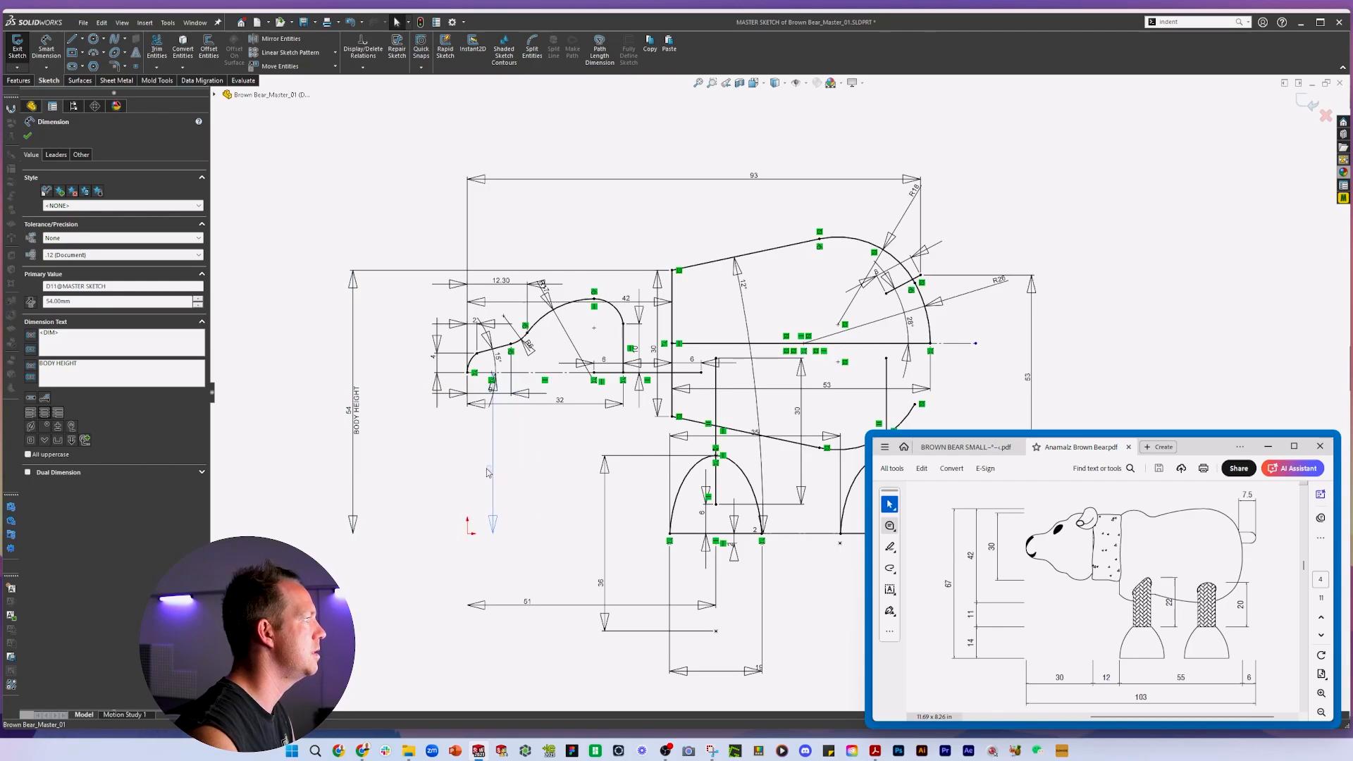
{"action": "left_click_drag", "start_coordinate": [486, 468], "coordinate": [388, 464]}
{"action": "left_click", "coordinate": [105, 373]}
{"action": "type", "text": "HEAD HEIG"}
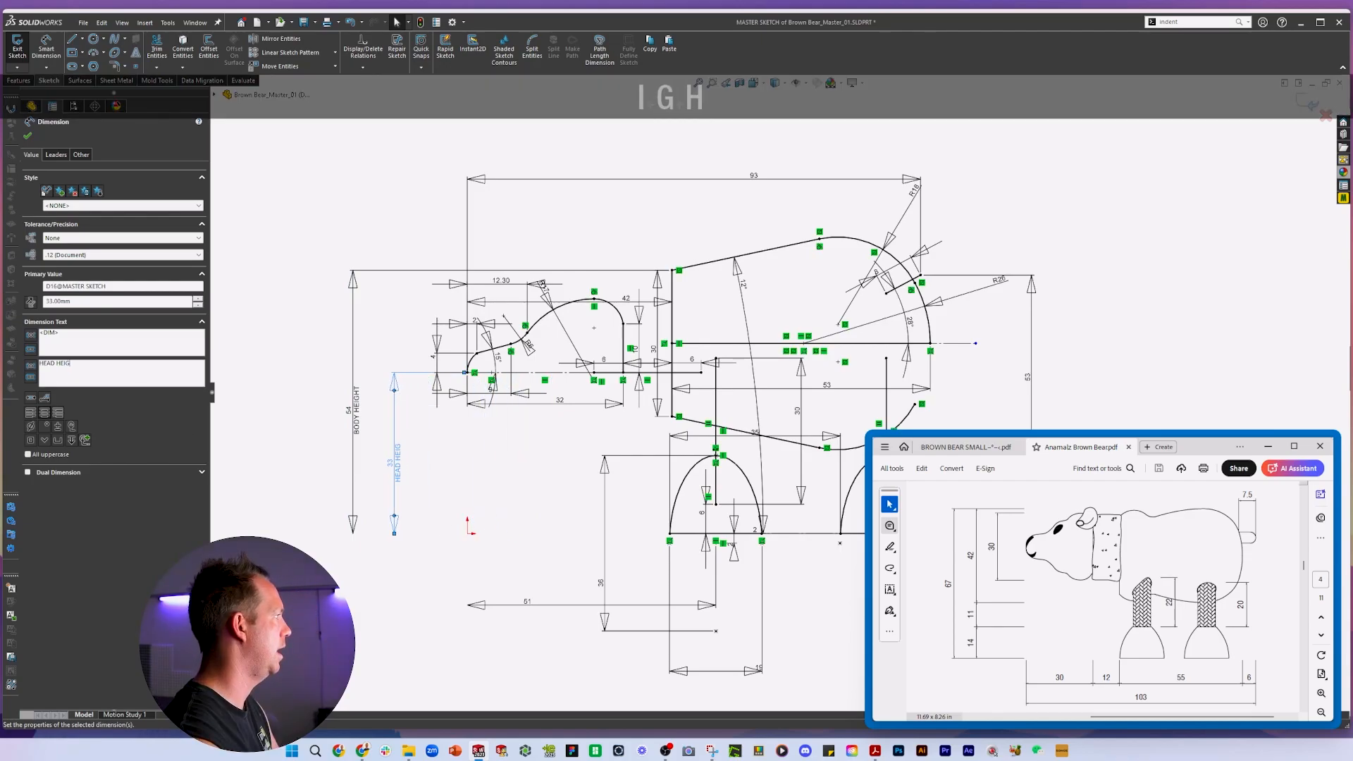
{"action": "type", "text": "HT"}
{"action": "left_click", "coordinate": [529, 466]}
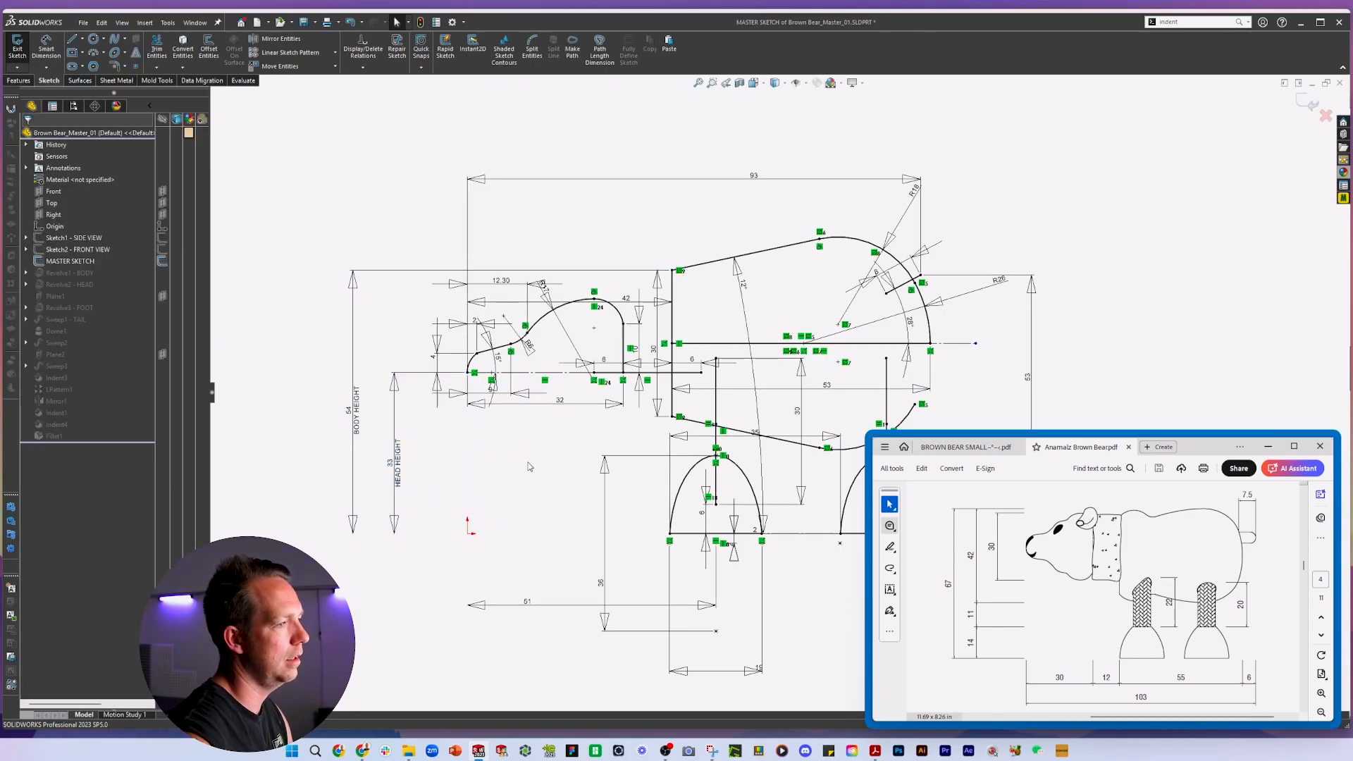
Move the body's 53 mm length dimension below the feet and the neck's 6 mm overlap dimension below the body's lower front corner.
{"action": "scroll", "coordinate": [677, 386], "scroll_direction": "up", "scroll_amount": 3}
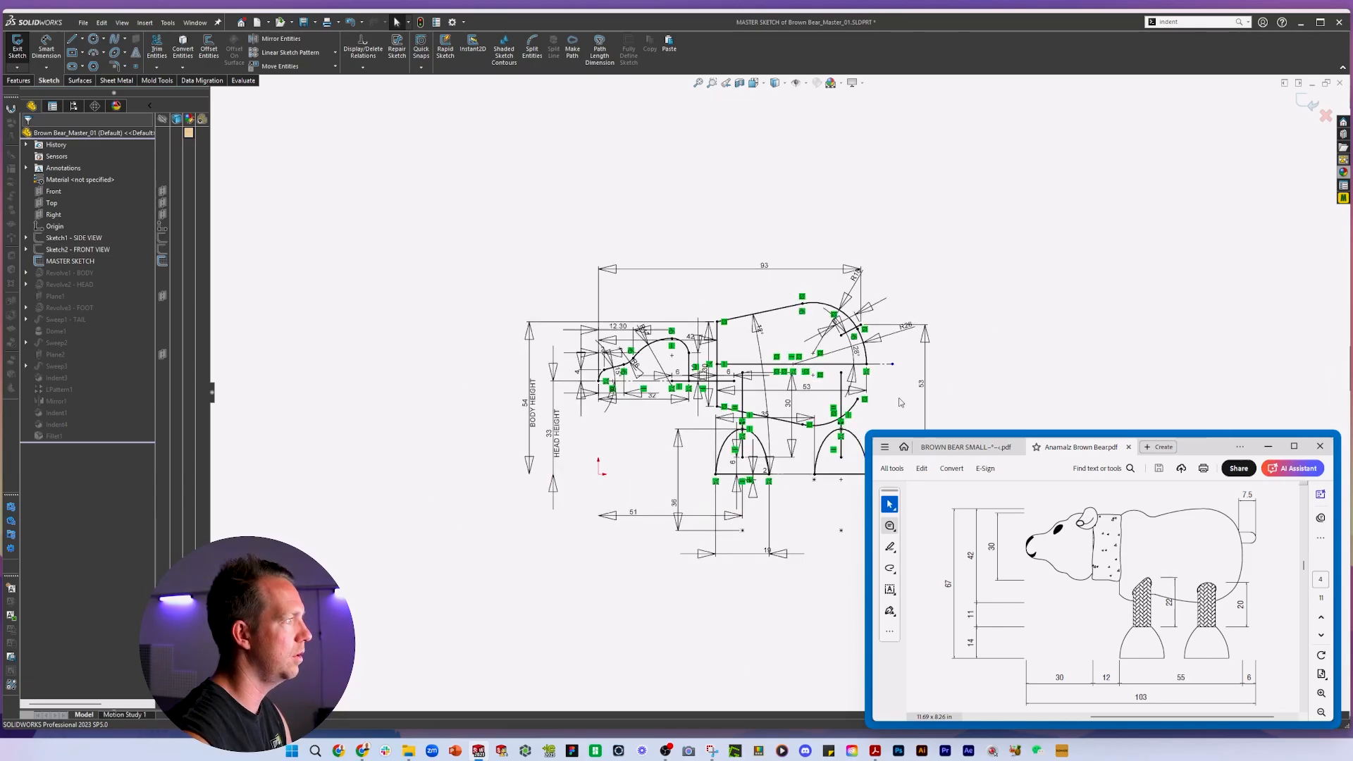
{"action": "scroll", "coordinate": [900, 402], "scroll_direction": "down", "scroll_amount": 1}
{"action": "scroll", "coordinate": [394, 454], "scroll_direction": "up", "scroll_amount": 1}
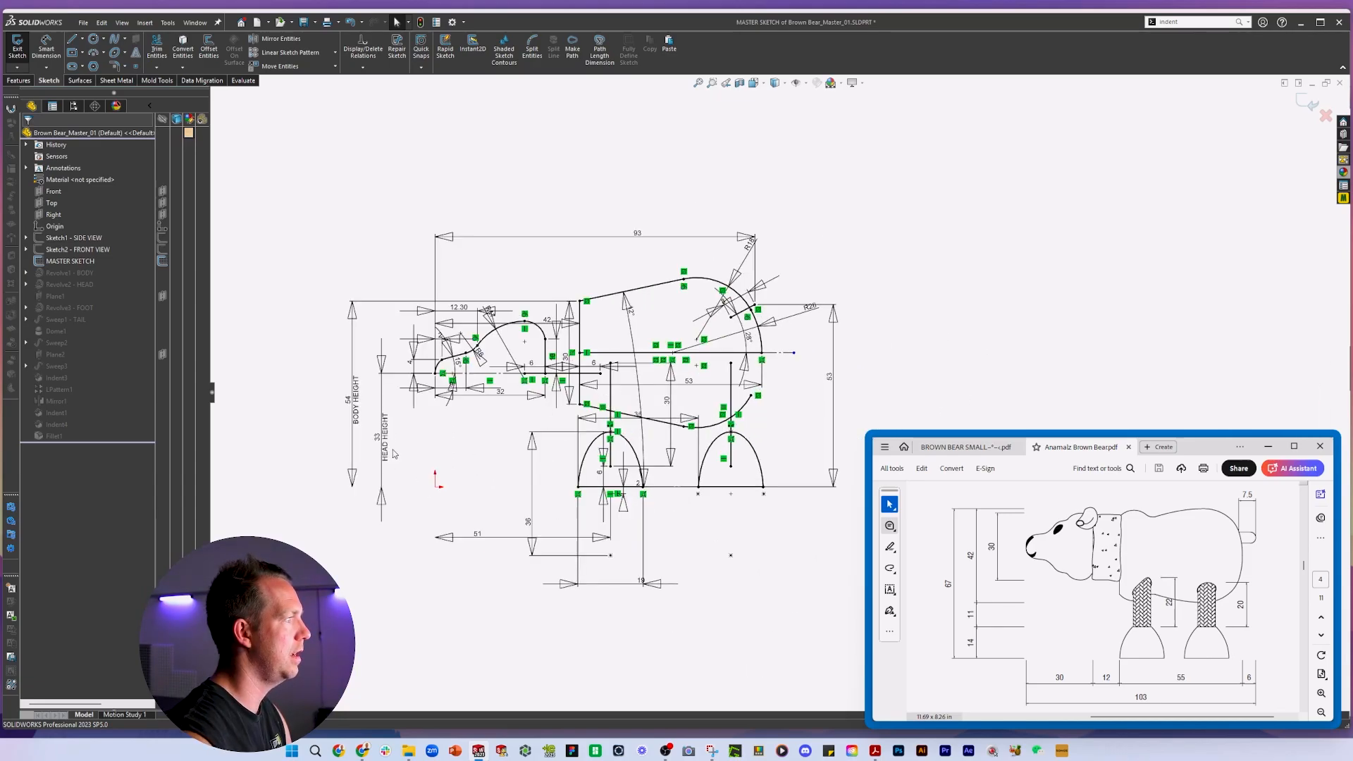
{"action": "left_click", "coordinate": [706, 386]}
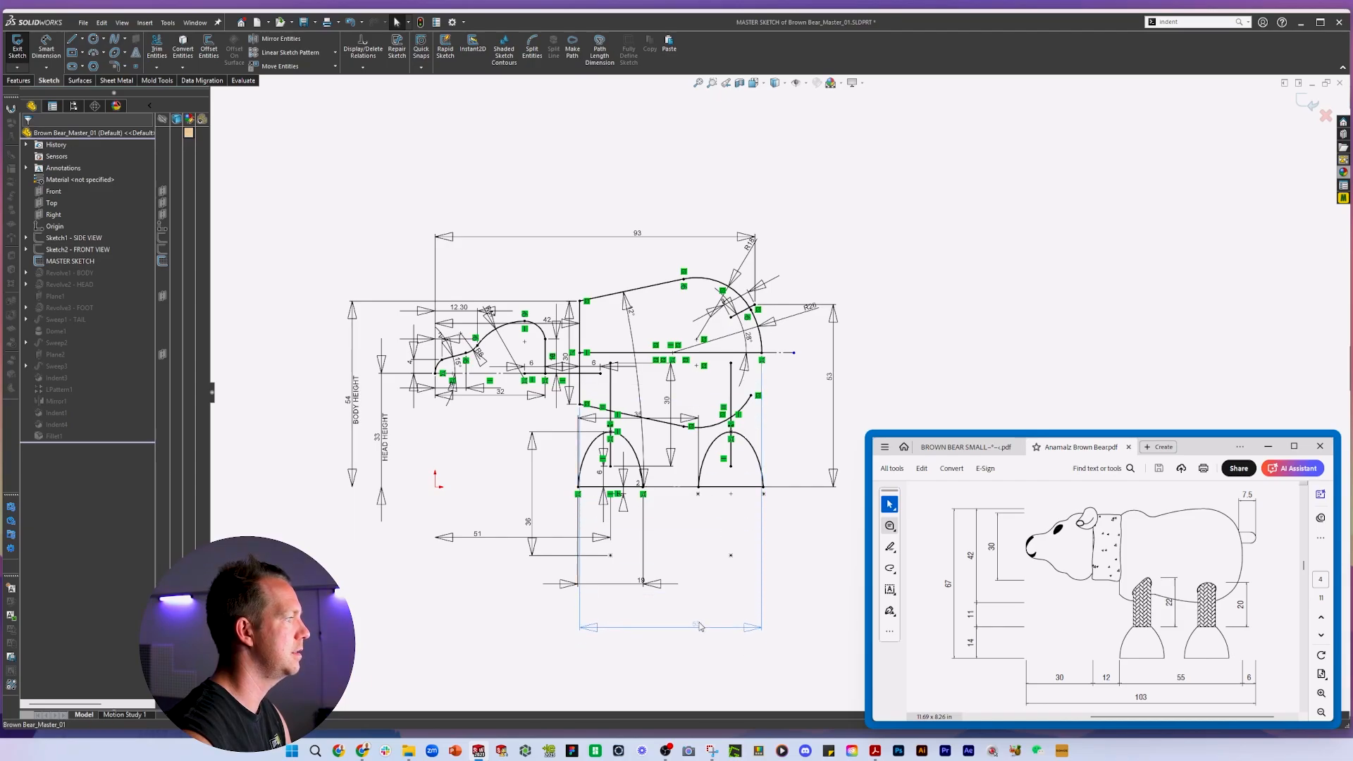
{"action": "mouse_move", "coordinate": [699, 623]}
{"action": "left_mouse_down"}
{"action": "mouse_move", "coordinate": [694, 592]}
{"action": "mouse_move", "coordinate": [689, 611]}
{"action": "left_mouse_up"}
{"action": "scroll", "coordinate": [539, 355], "scroll_direction": "down", "scroll_amount": 3}
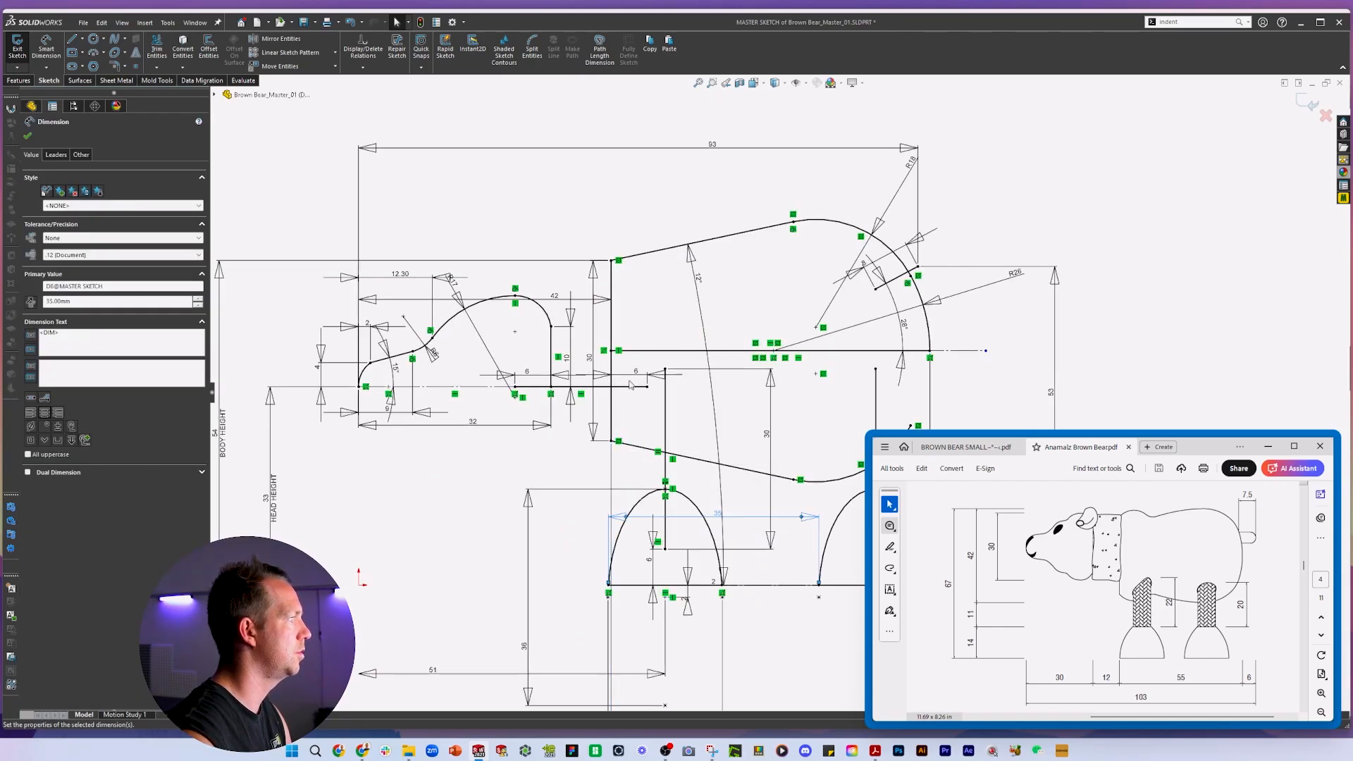
{"action": "left_click_drag", "start_coordinate": [634, 373], "coordinate": [631, 465]}
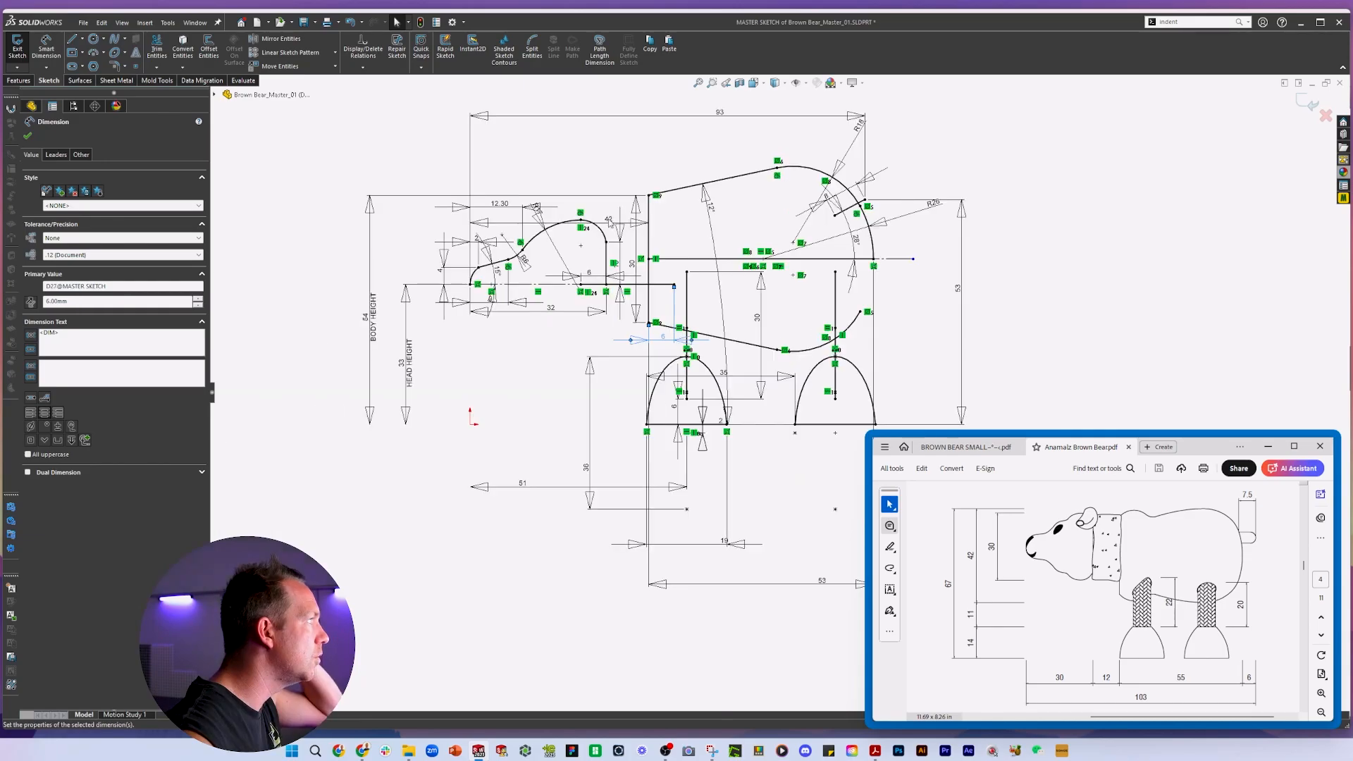
Place the 42 mm and 53 mm horizontal body dimensions above the bear and label them BODY START and BODY LENGTH.
{"action": "left_click_drag", "start_coordinate": [608, 220], "coordinate": [560, 134]}
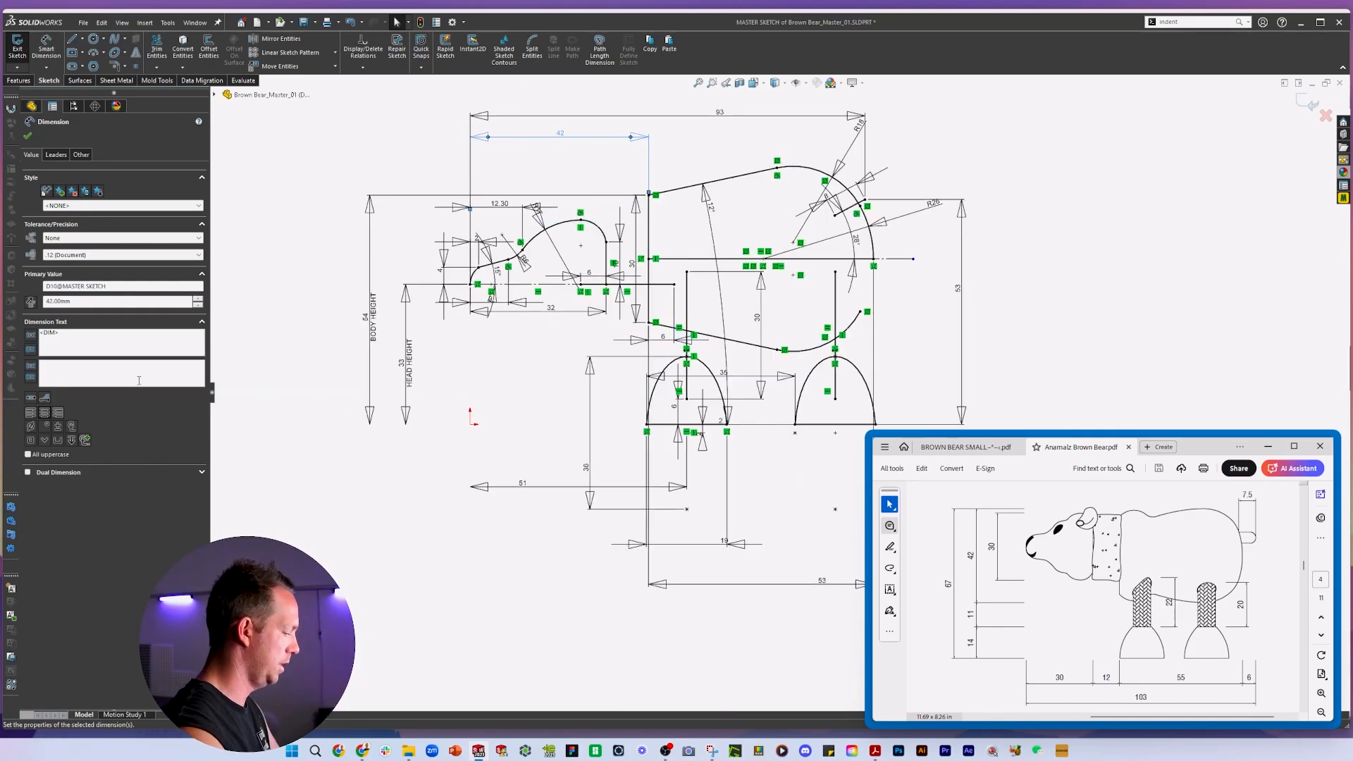
{"action": "type", "text": "BODY START"}
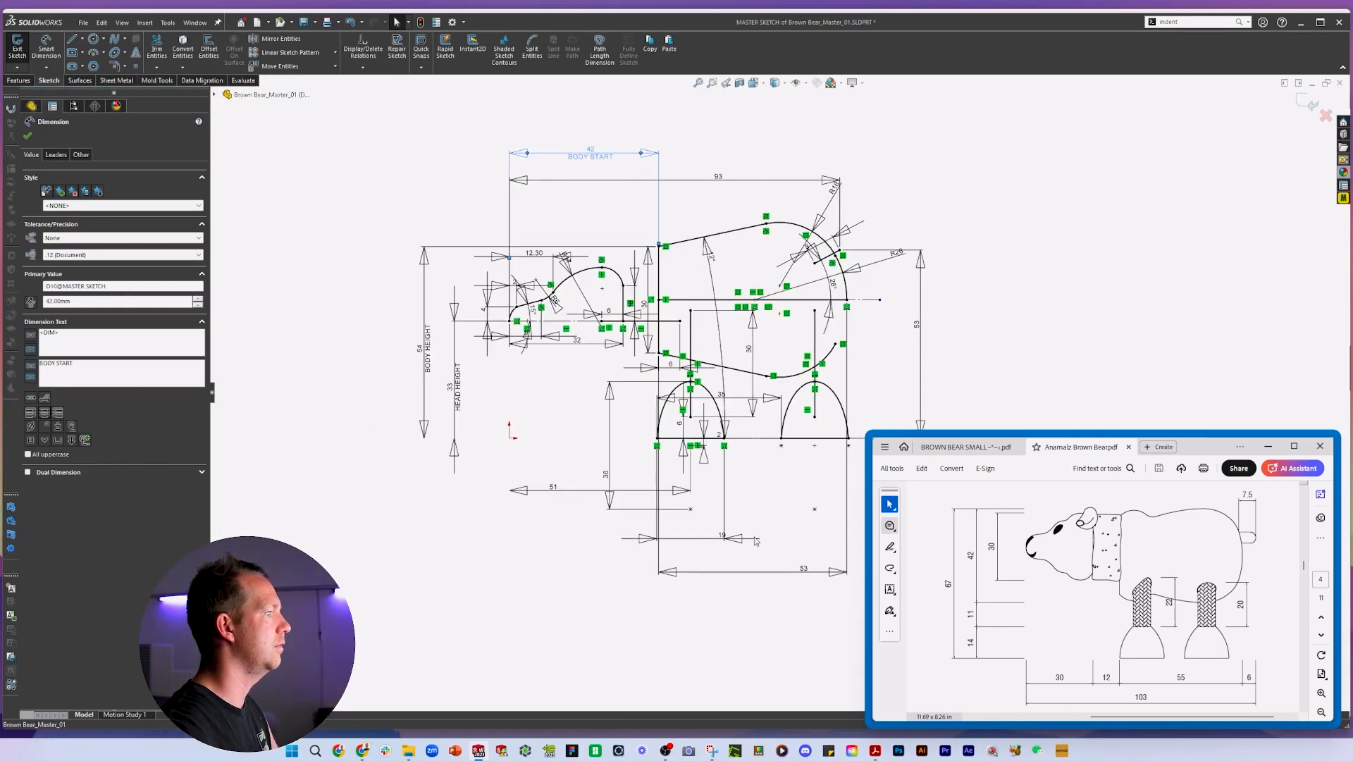
{"action": "left_click_drag", "start_coordinate": [802, 569], "coordinate": [749, 141]}
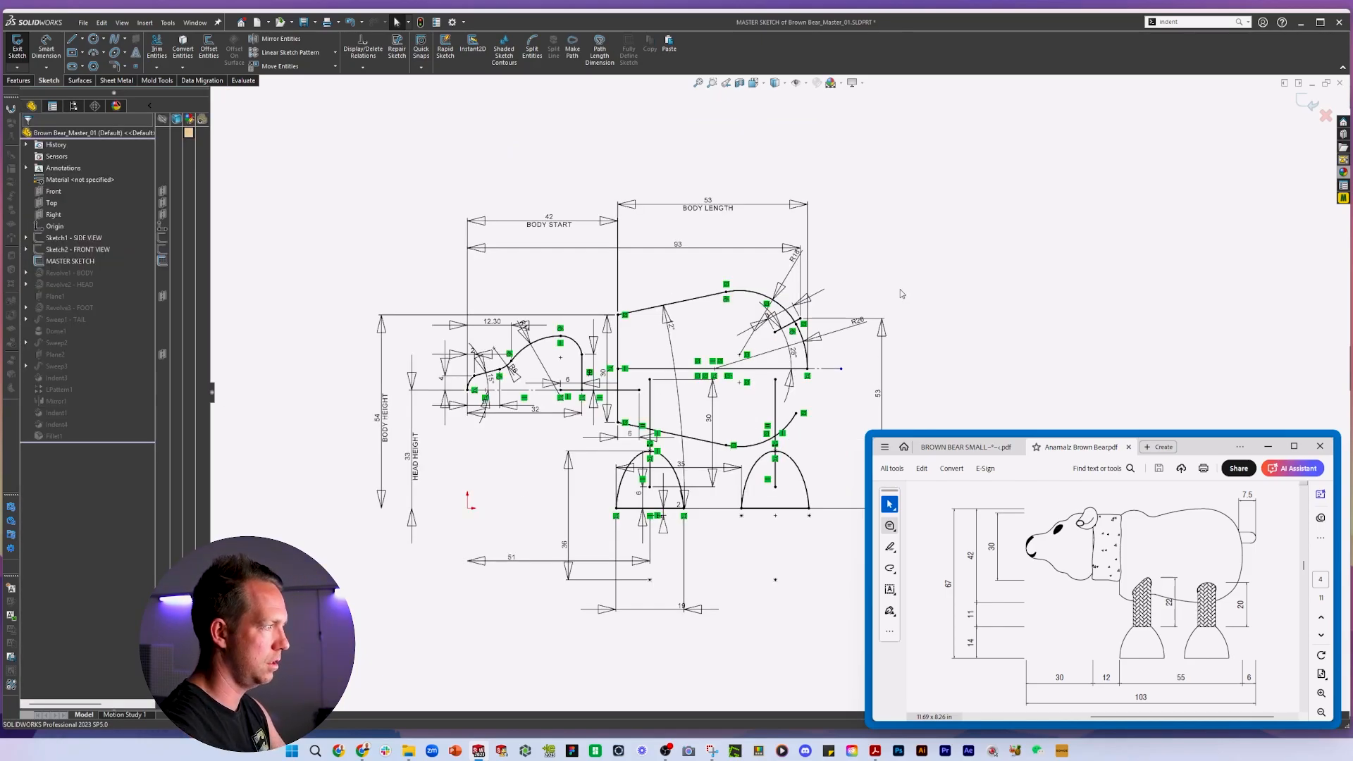
Reattach the front leg's horizontal position dimension from the origin to the body's front vertical line and place it just below the front foot.
{"action": "scroll", "coordinate": [583, 500], "scroll_direction": "down", "scroll_amount": 2}
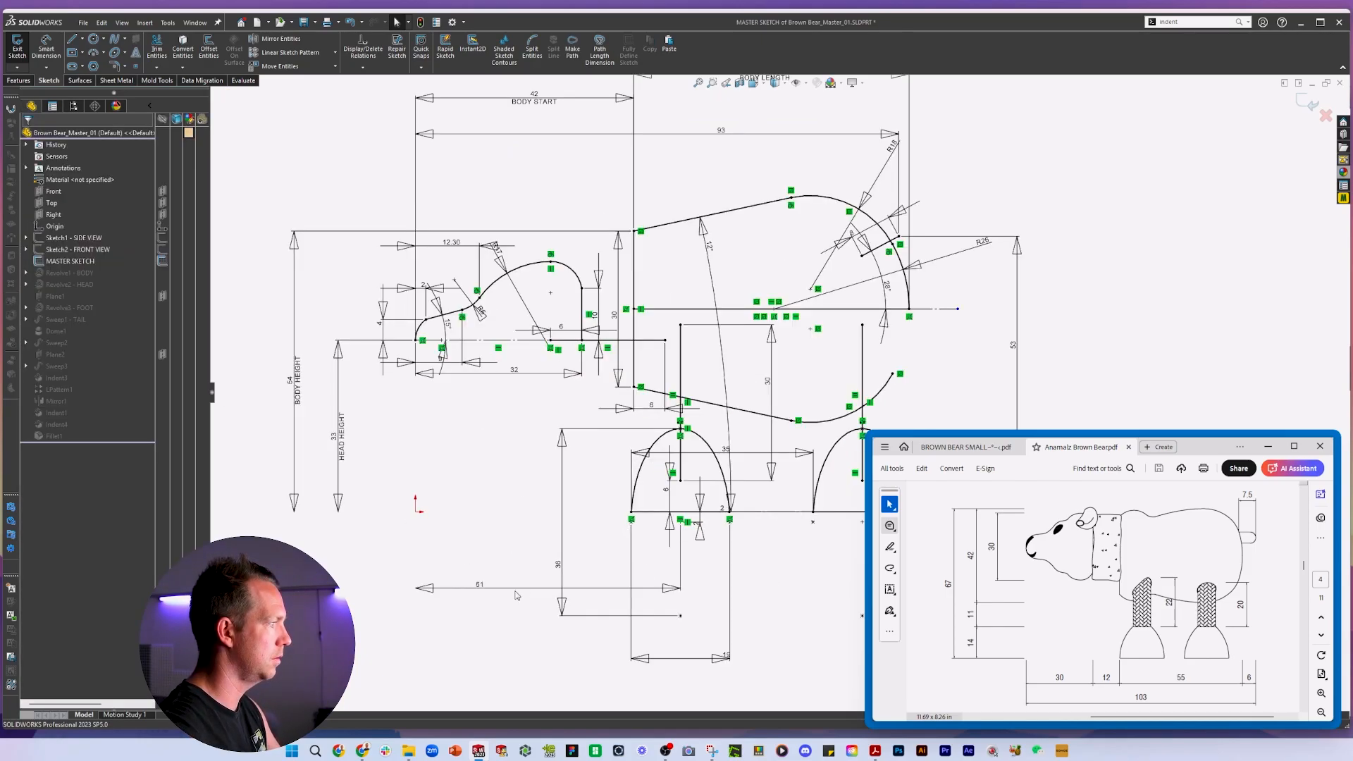
{"action": "mouse_move", "coordinate": [489, 588]}
{"action": "left_mouse_down"}
{"action": "mouse_move", "coordinate": [512, 451]}
{"action": "mouse_move", "coordinate": [494, 499]}
{"action": "mouse_move", "coordinate": [498, 591]}
{"action": "mouse_move", "coordinate": [487, 564]}
{"action": "left_mouse_up"}
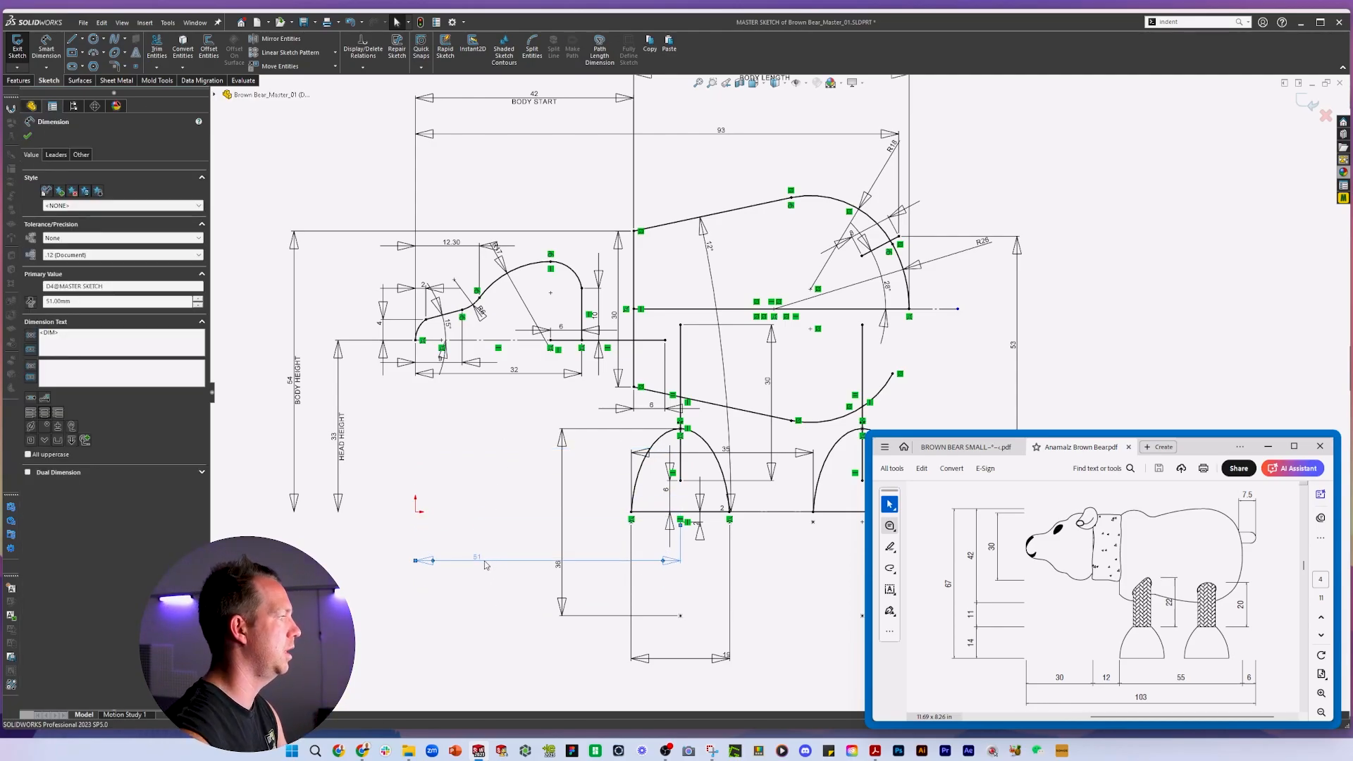
{"action": "key", "text": "Delete"}
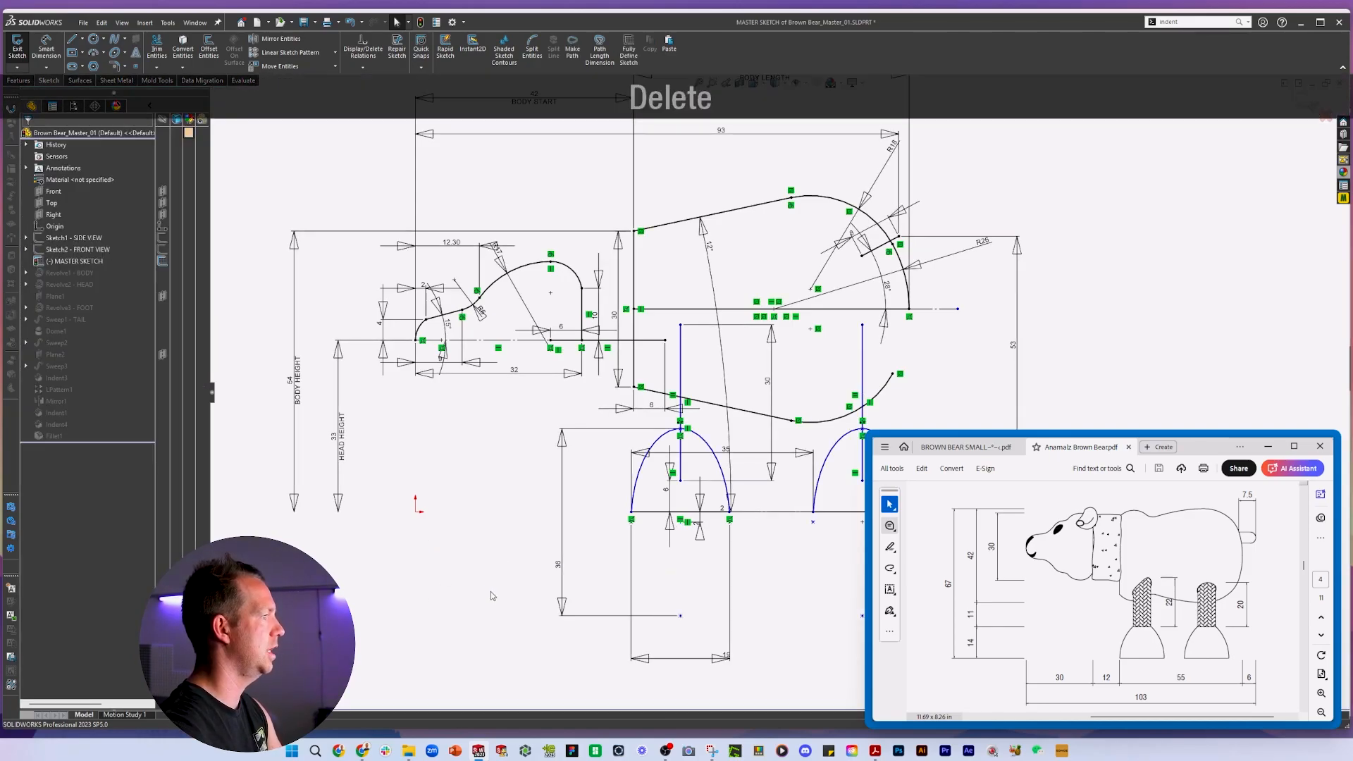
{"action": "key", "text": "ctrl+z"}
{"action": "left_click", "coordinate": [438, 562]}
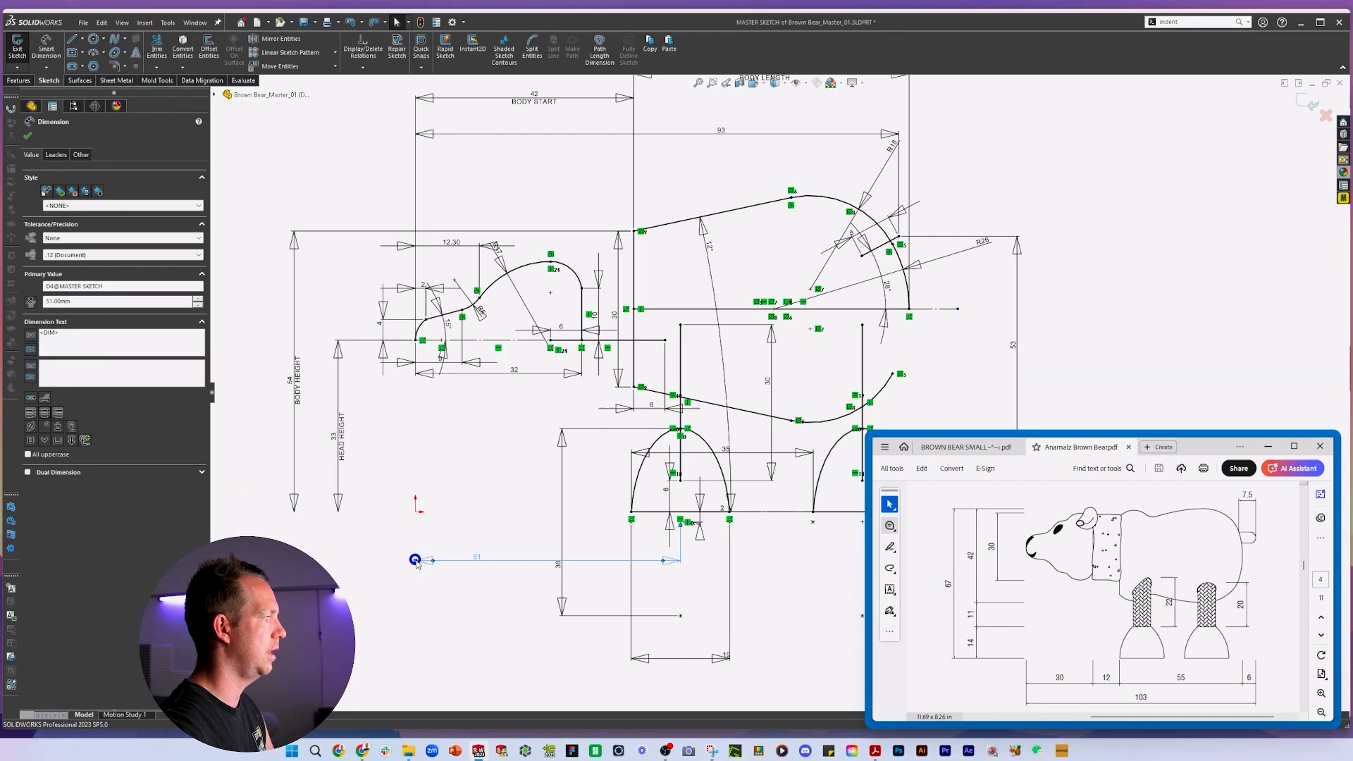
{"action": "left_click_drag", "start_coordinate": [416, 560], "coordinate": [634, 377]}
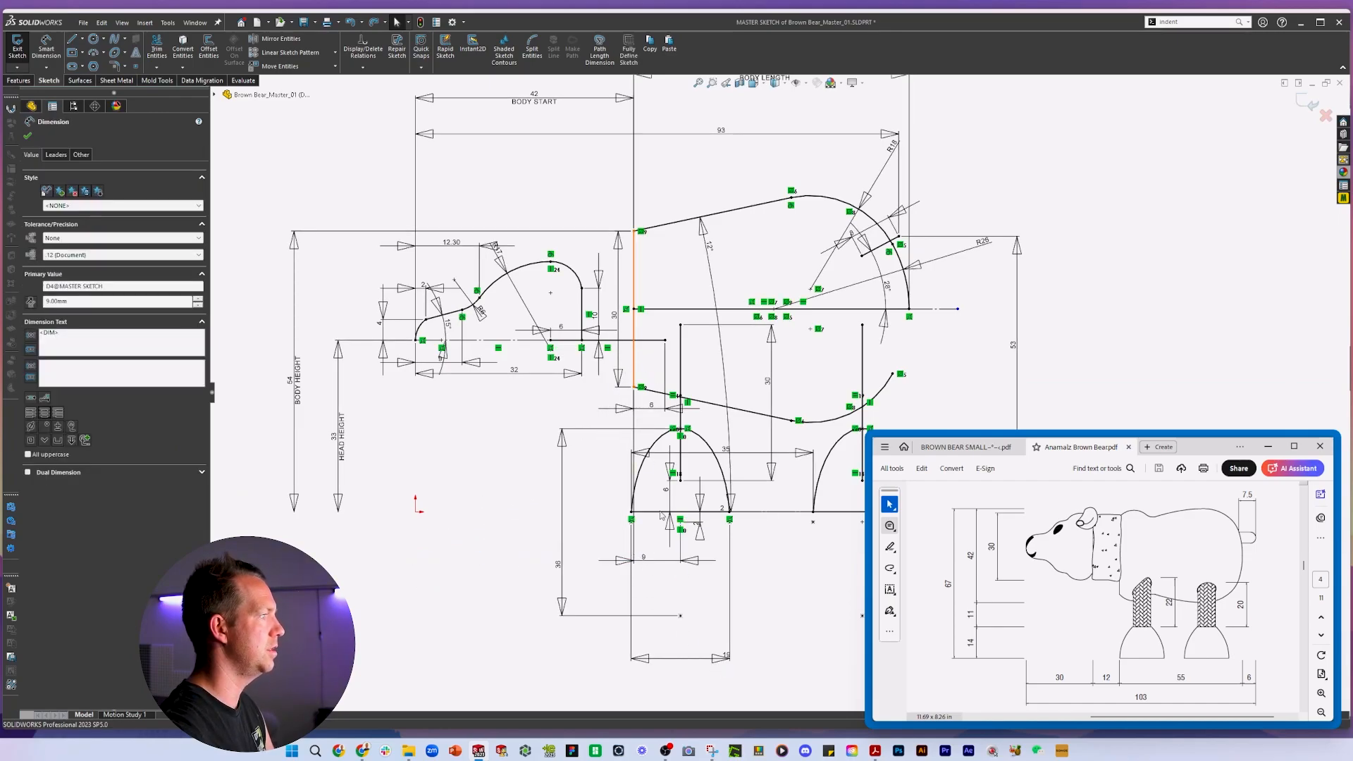
{"action": "mouse_move", "coordinate": [670, 582]}
{"action": "left_mouse_down"}
{"action": "mouse_move", "coordinate": [659, 527]}
{"action": "mouse_move", "coordinate": [674, 580]}
{"action": "left_mouse_up"}
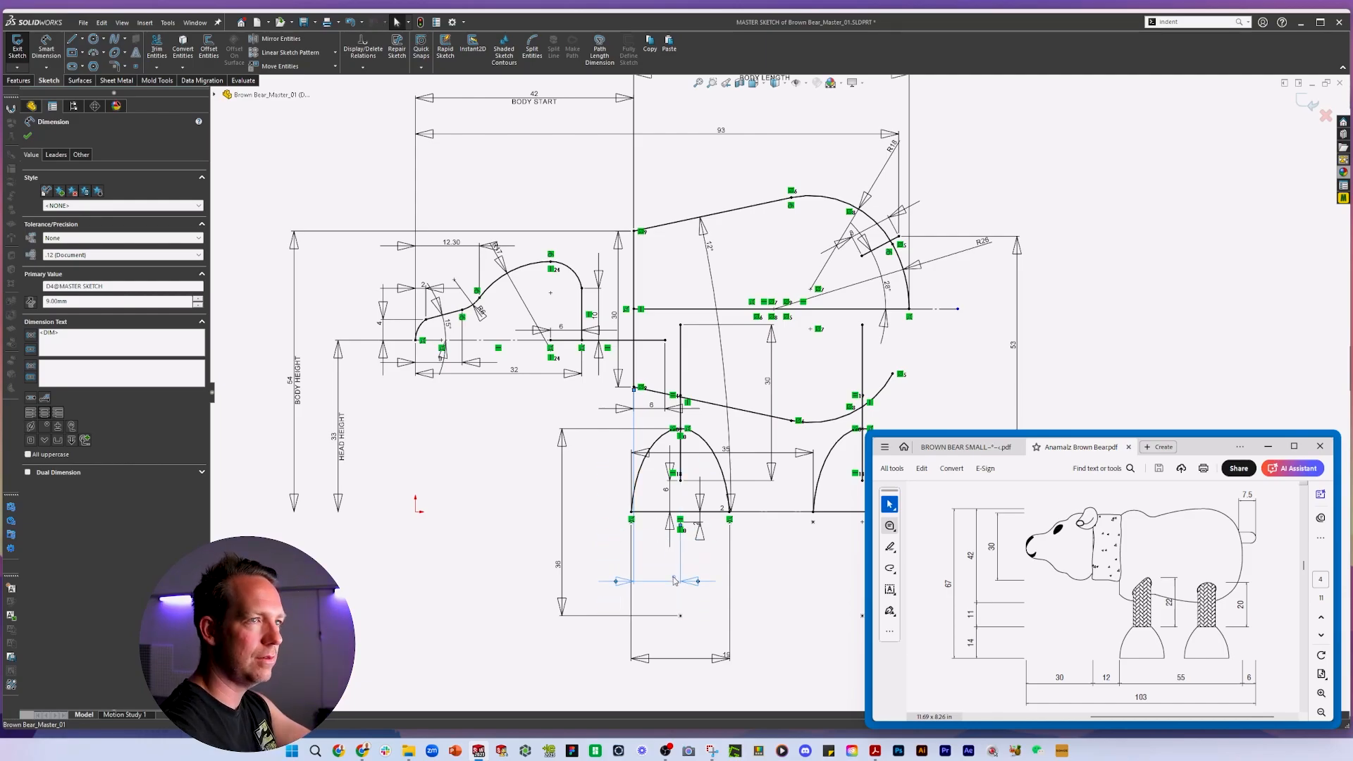
Move the 35 mm spacing dimension between the front and rear feet below the ground line.
{"action": "scroll", "coordinate": [902, 407], "scroll_direction": "up", "scroll_amount": 1}
{"action": "mouse_move", "coordinate": [648, 455]}
{"action": "left_mouse_down"}
{"action": "mouse_move", "coordinate": [704, 560]}
{"action": "mouse_move", "coordinate": [694, 593]}
{"action": "mouse_move", "coordinate": [679, 560]}
{"action": "left_mouse_up"}
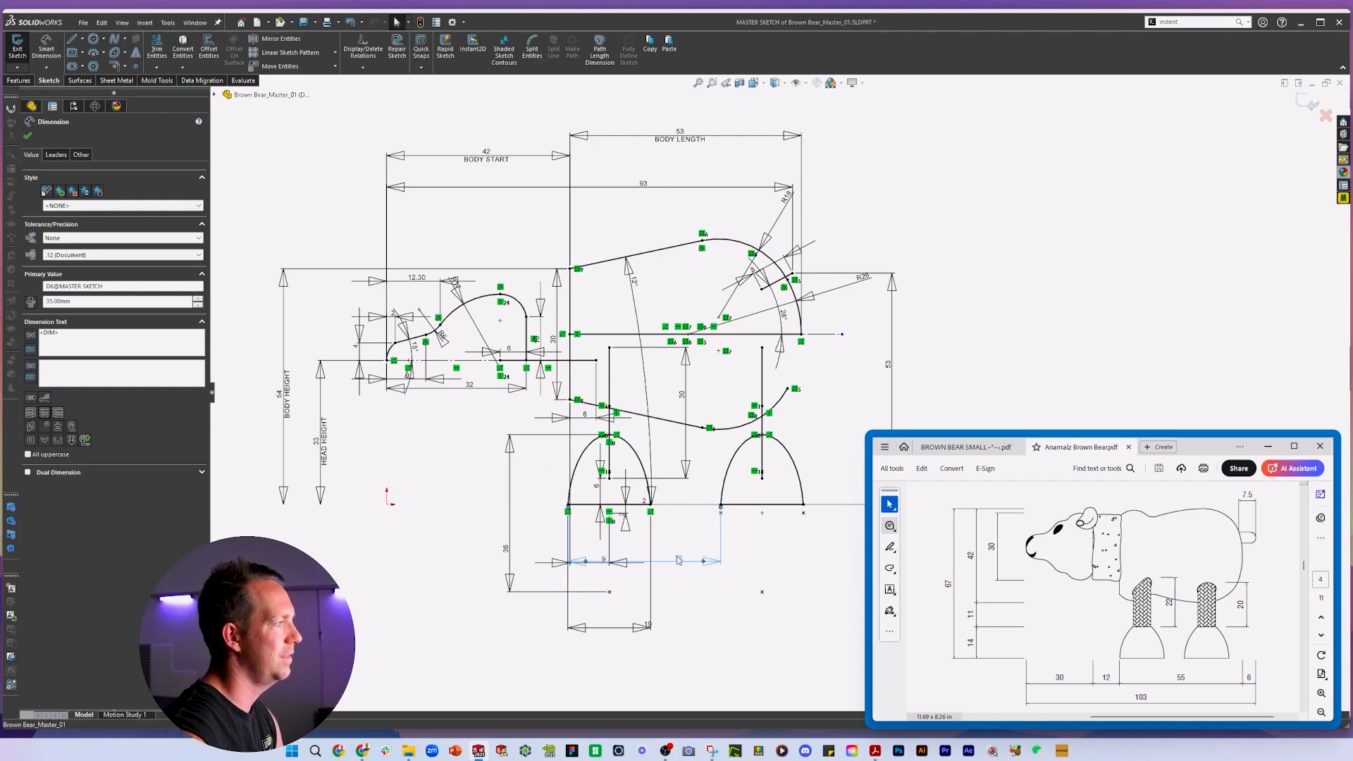
{"action": "left_click", "coordinate": [1052, 361]}
Move the tail's height dimension behind the body and reattach its lower end from the ground line to the body's centreline.
{"action": "scroll", "coordinate": [916, 373], "scroll_direction": "up", "scroll_amount": 2}
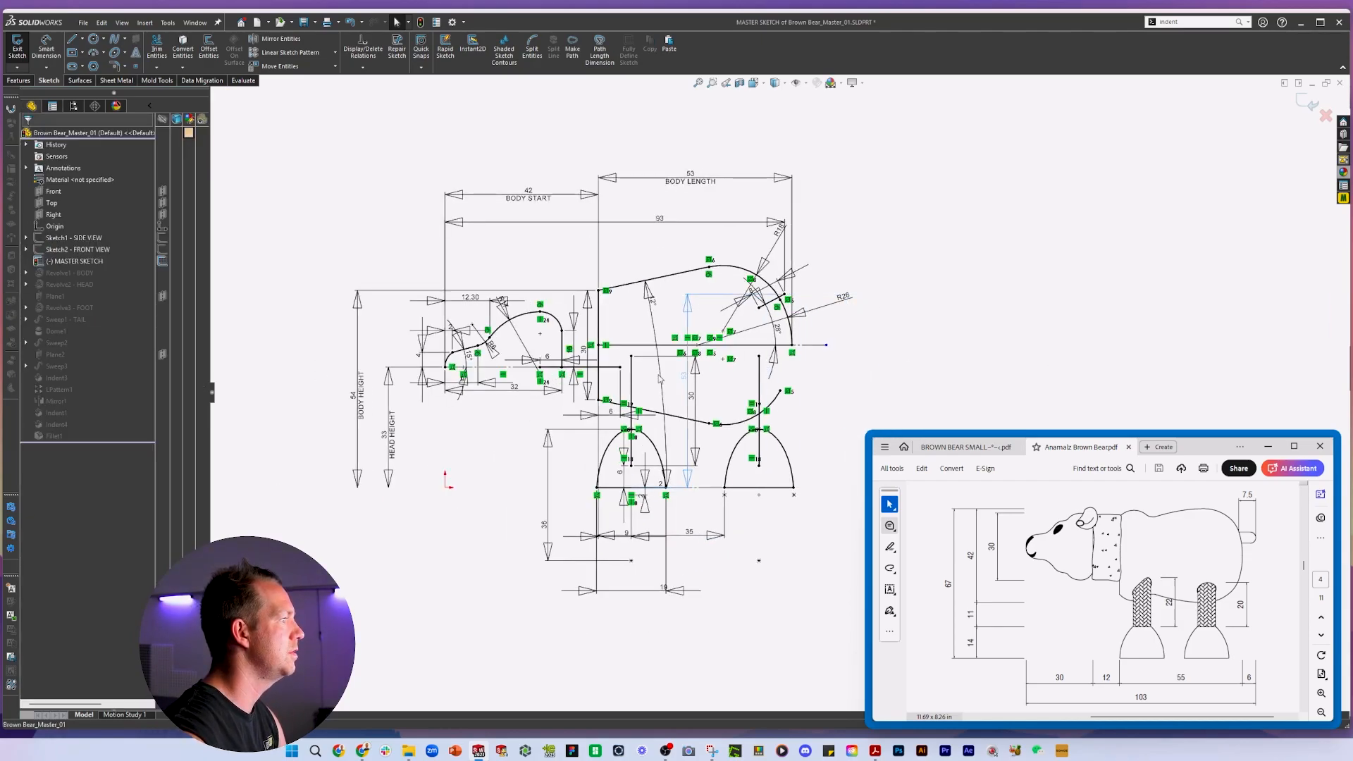
{"action": "left_click_drag", "start_coordinate": [872, 385], "coordinate": [918, 379]}
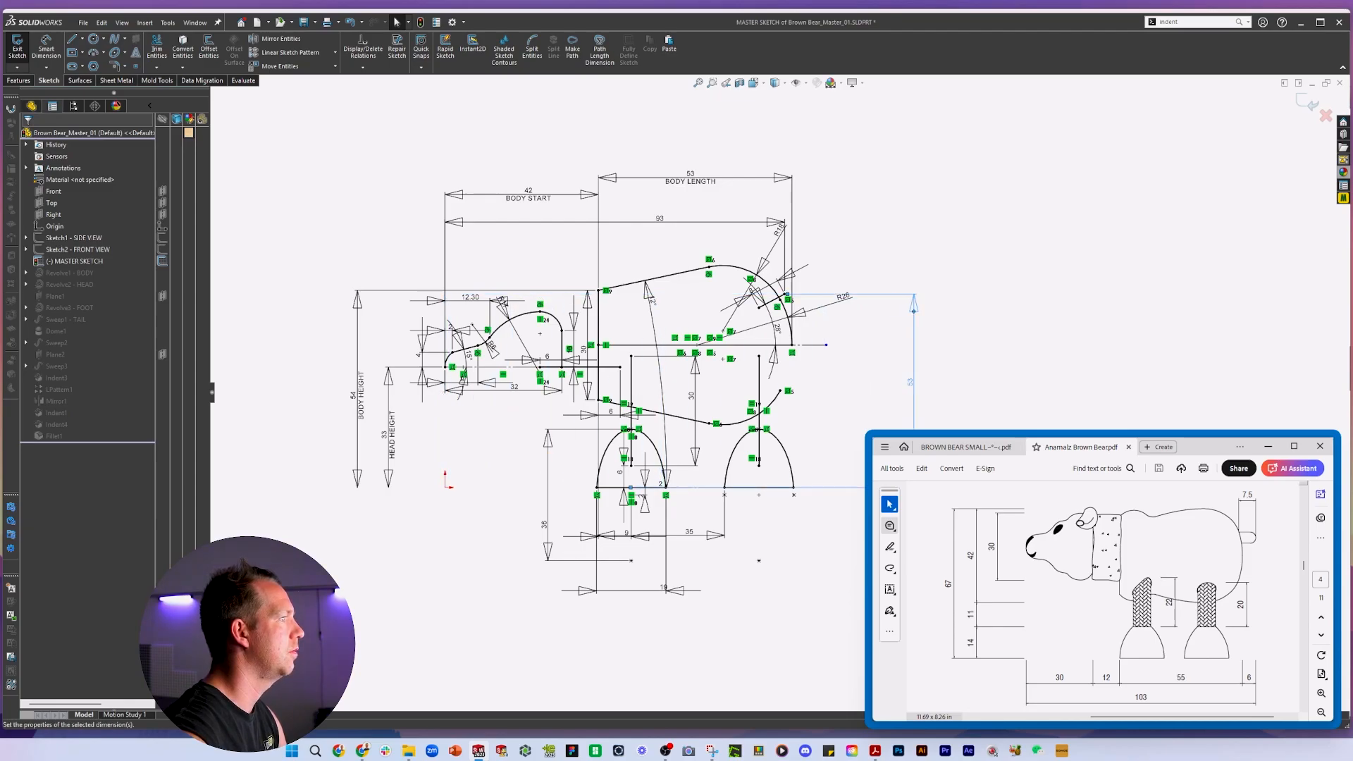
{"action": "scroll", "coordinate": [1033, 345], "scroll_direction": "up", "scroll_amount": 1}
{"action": "scroll", "coordinate": [1033, 345], "scroll_direction": "down", "scroll_amount": 1}
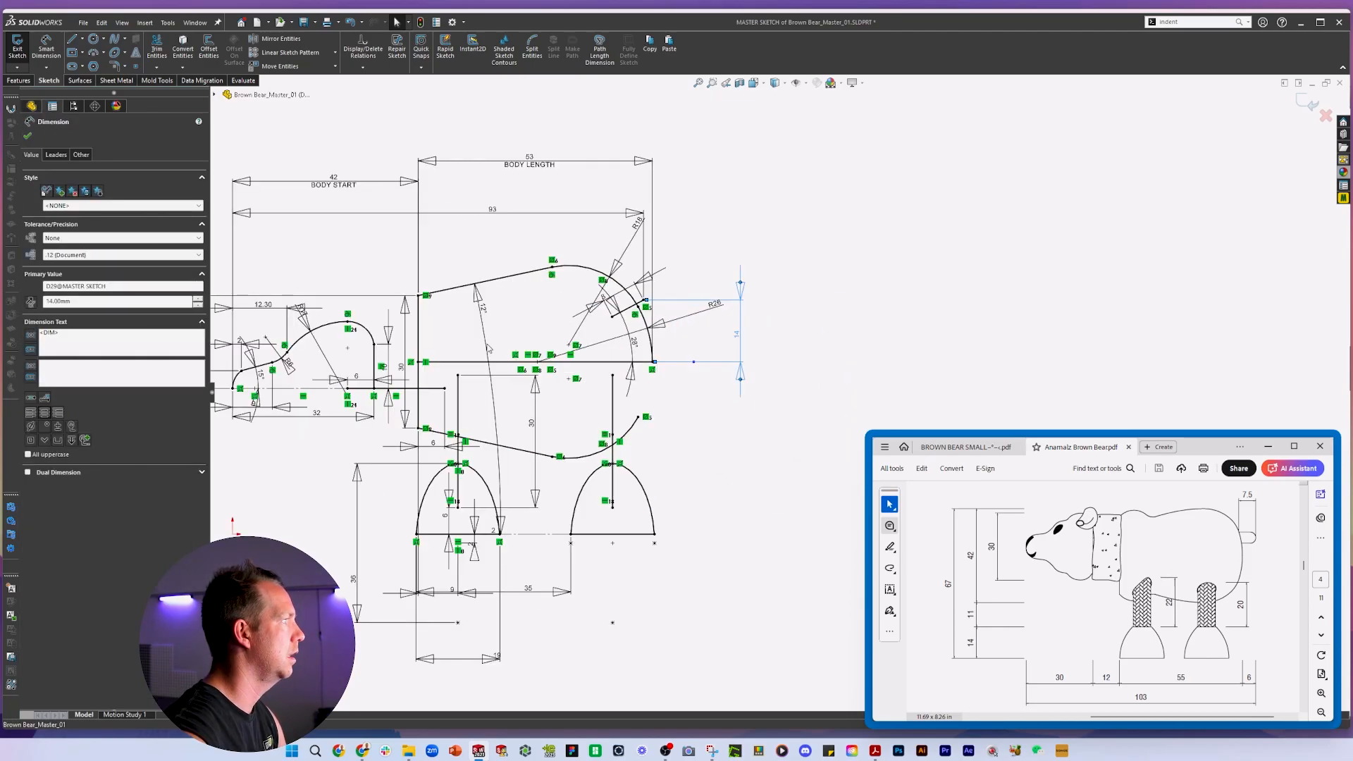
{"action": "scroll", "coordinate": [487, 345], "scroll_direction": "up", "scroll_amount": 3}
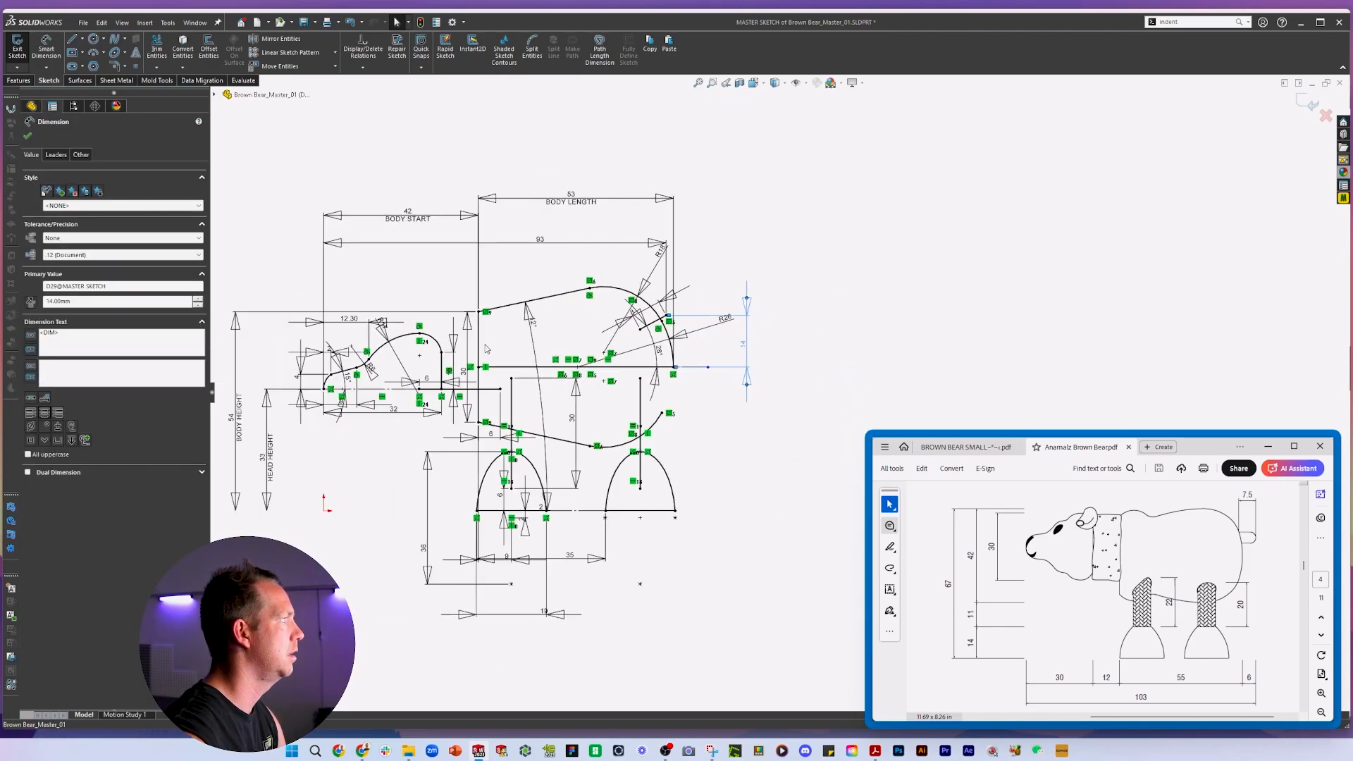
Try to reattach the 93 mm horizontal tail dimension from the nose to the body's front vertical line.
{"action": "scroll", "coordinate": [520, 321], "scroll_direction": "down", "scroll_amount": 3}
{"action": "left_click", "coordinate": [655, 239]}
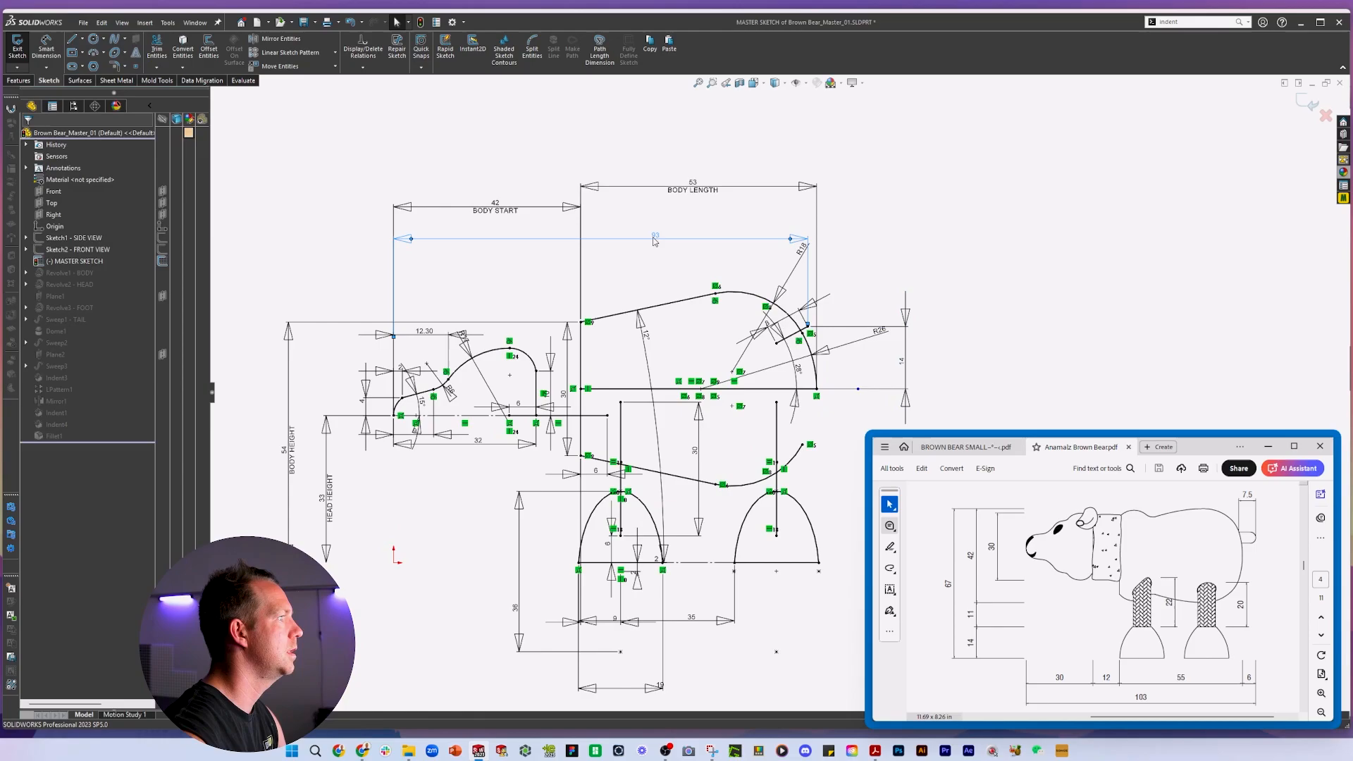
{"action": "left_click_drag", "start_coordinate": [394, 337], "coordinate": [584, 323]}
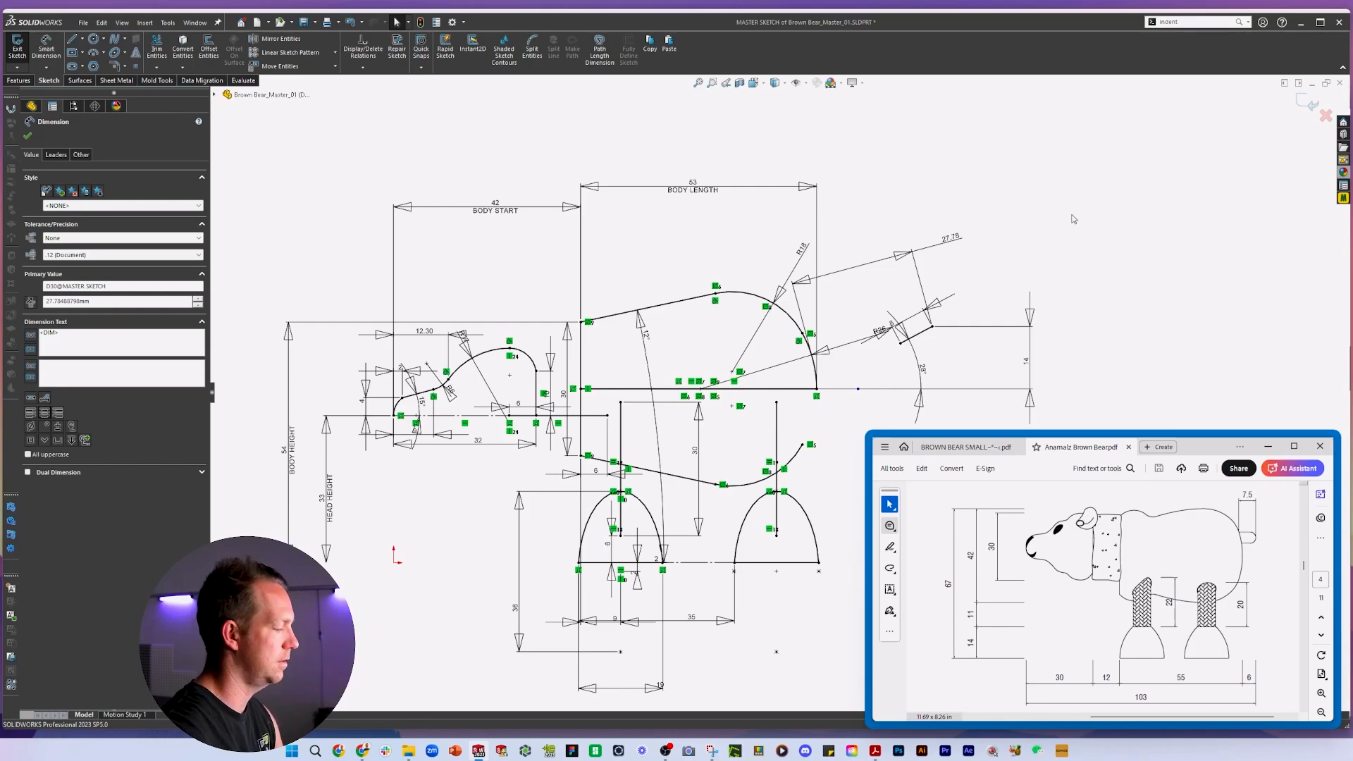
{"action": "key", "text": "ctrl+z"}
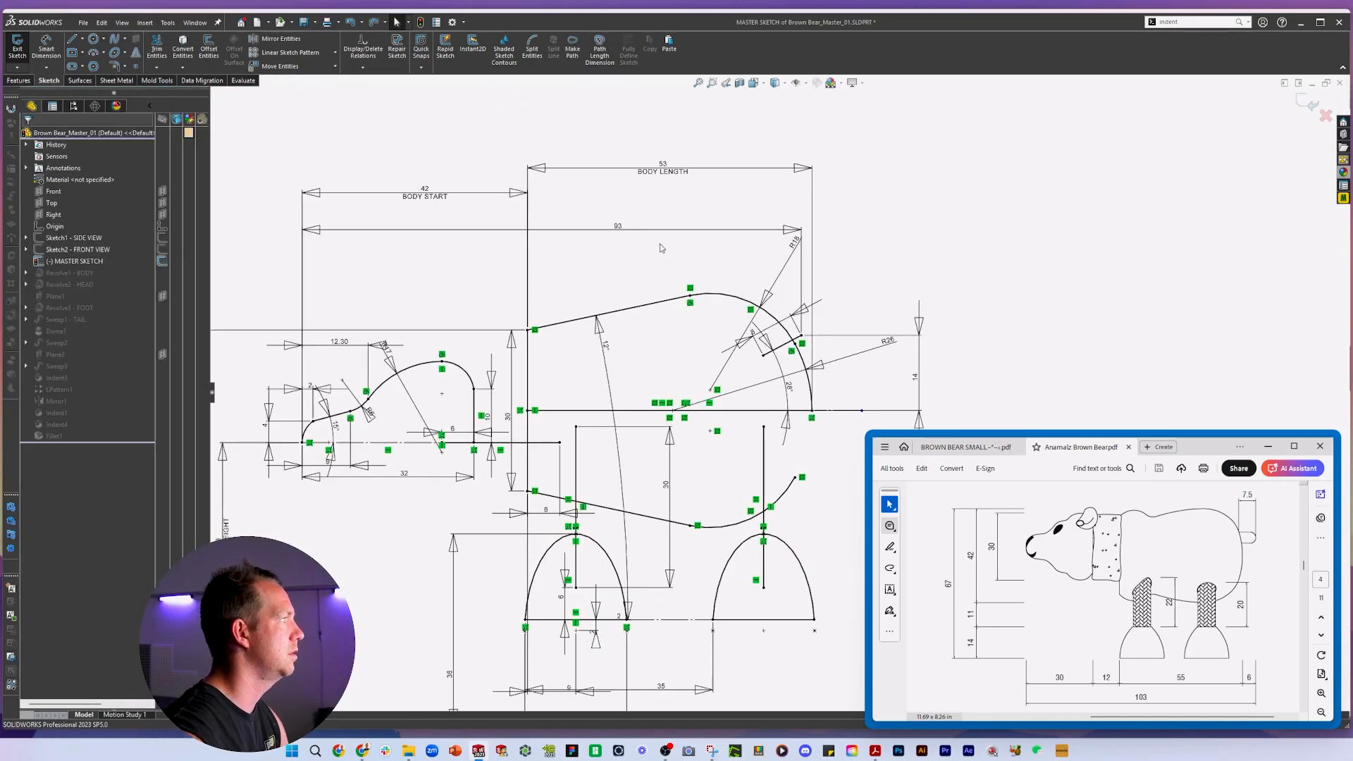
Replace the 93 mm tail position dimension with a 2 mm horizontal dimension between the tail's outer end and the body's rear end.
{"action": "left_click", "coordinate": [616, 228]}
{"action": "key", "text": "Delete"}
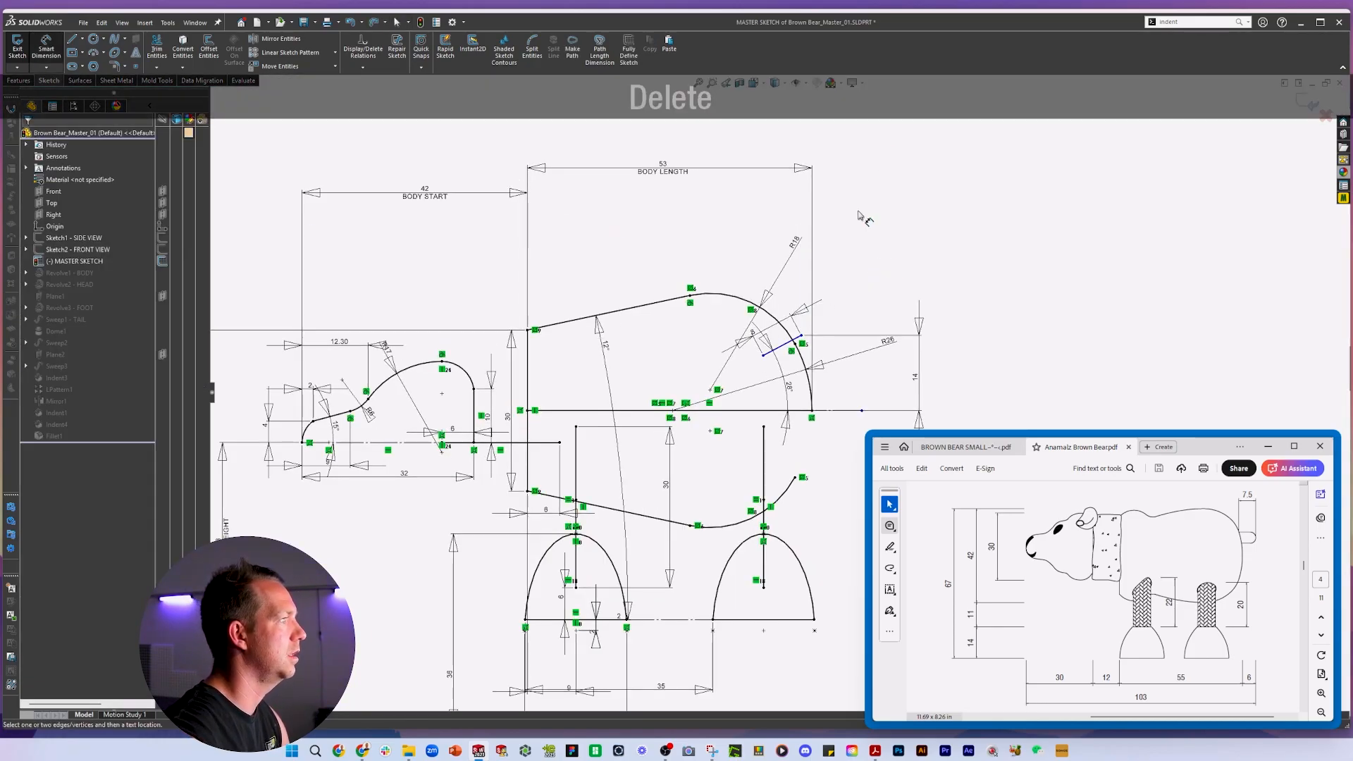
{"action": "left_click", "coordinate": [800, 341]}
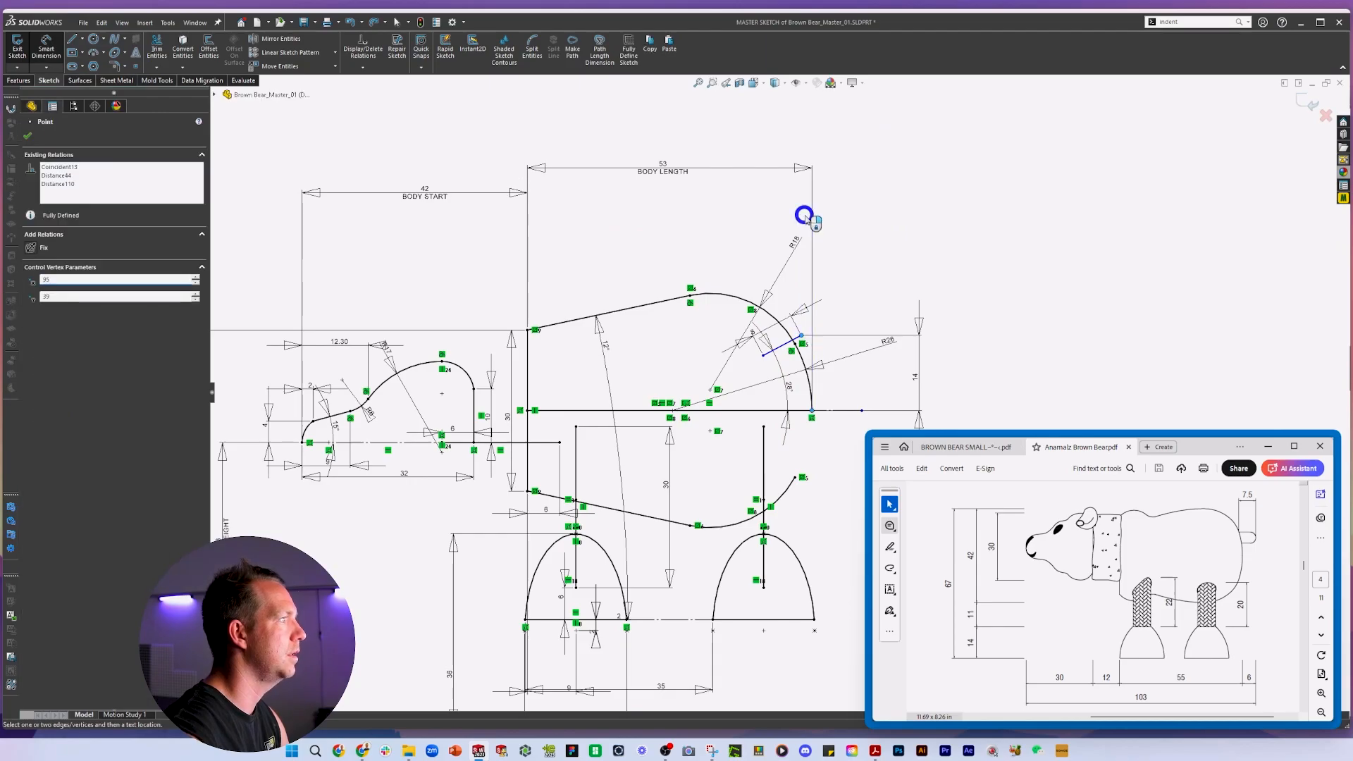
{"action": "left_click", "coordinate": [810, 215]}
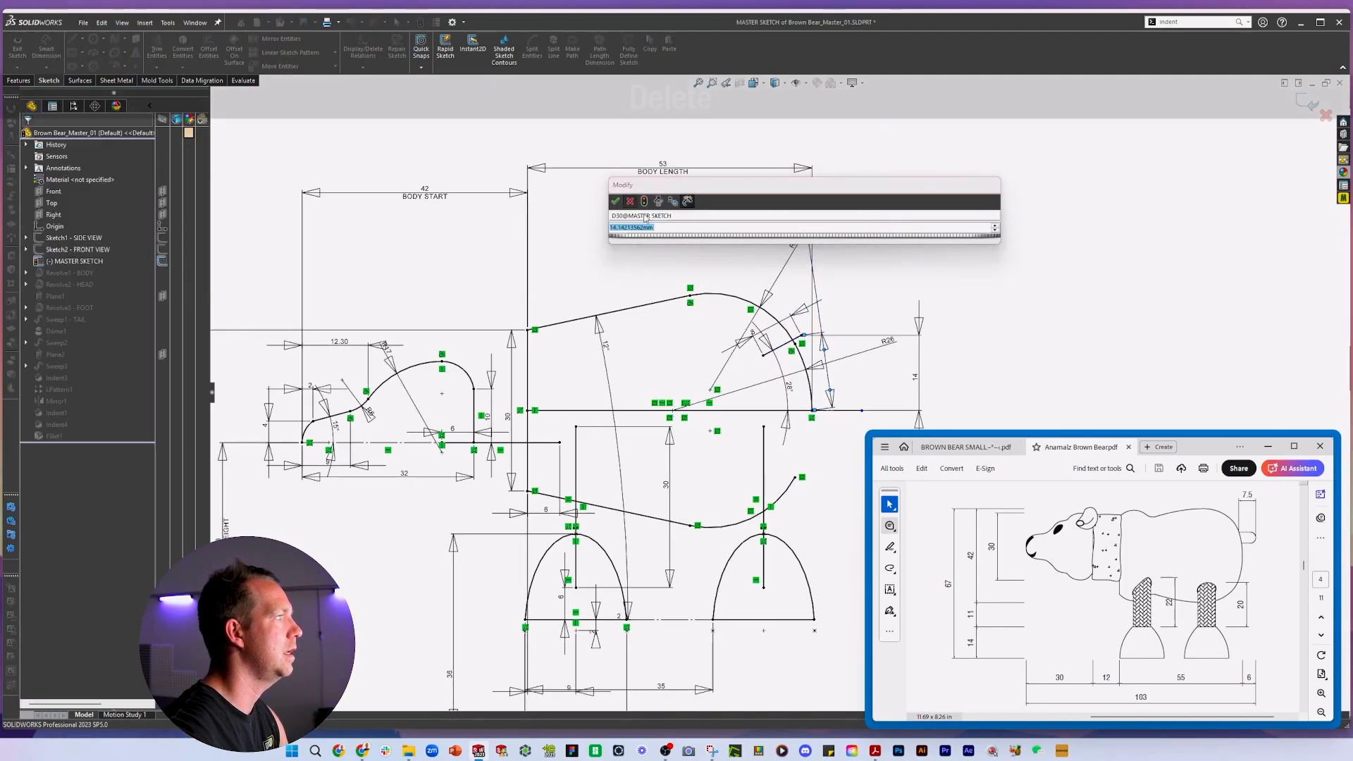
{"action": "key", "text": "Delete"}
{"action": "type", "text": "2"}
{"action": "key", "text": "Return"}
{"action": "left_click", "coordinate": [941, 213]}
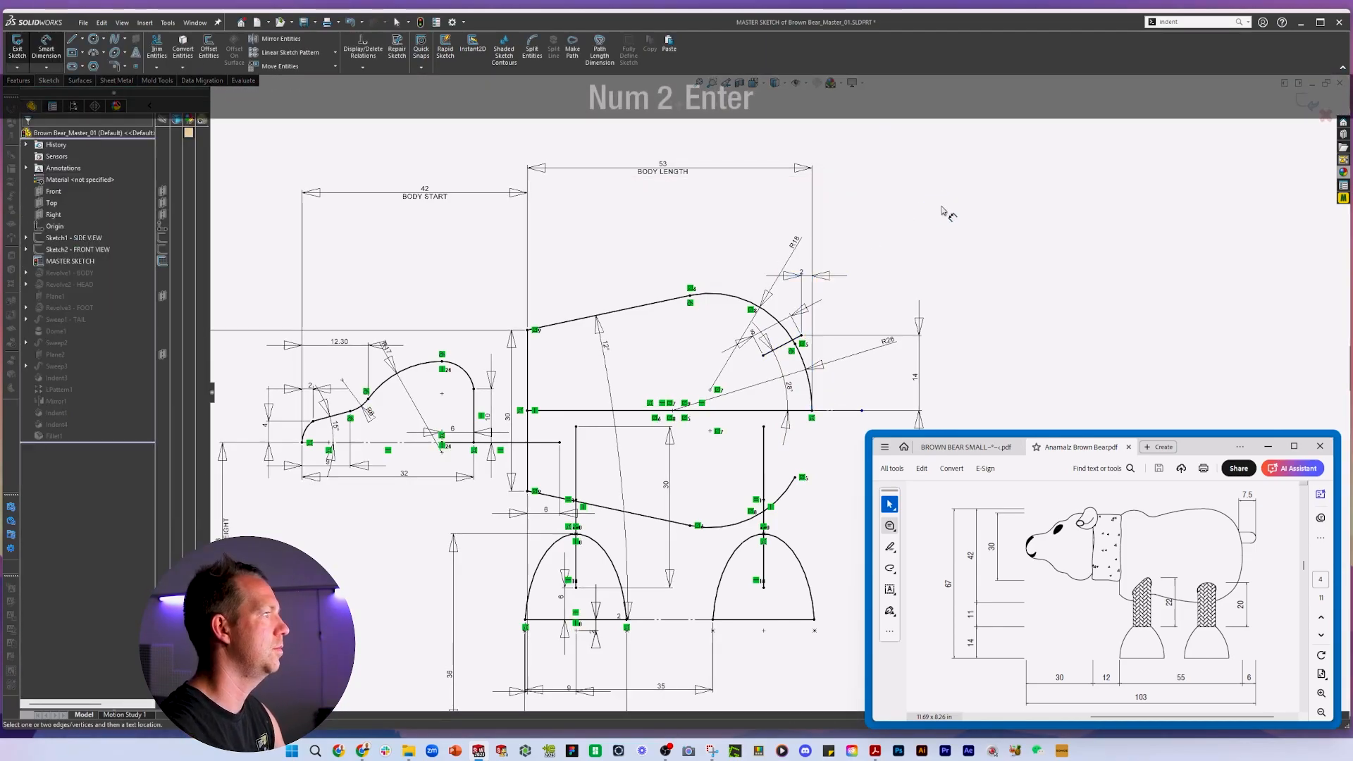
Finish editing the master sketch and save the brown bear part.
{"action": "scroll", "coordinate": [774, 387], "scroll_direction": "up", "scroll_amount": 3}
{"action": "scroll", "coordinate": [654, 516], "scroll_direction": "down", "scroll_amount": 1}
{"action": "scroll", "coordinate": [800, 434], "scroll_direction": "down", "scroll_amount": 2}
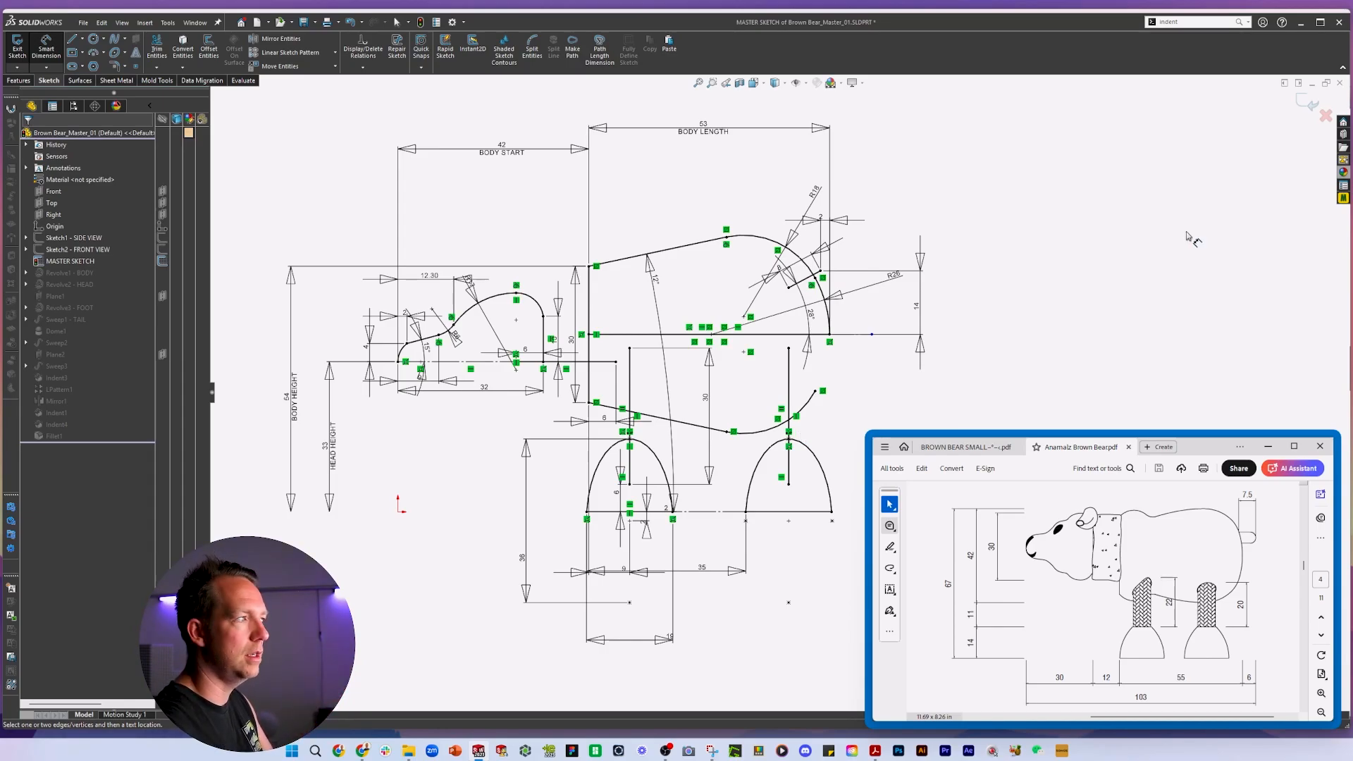
{"action": "left_click", "coordinate": [1308, 105]}
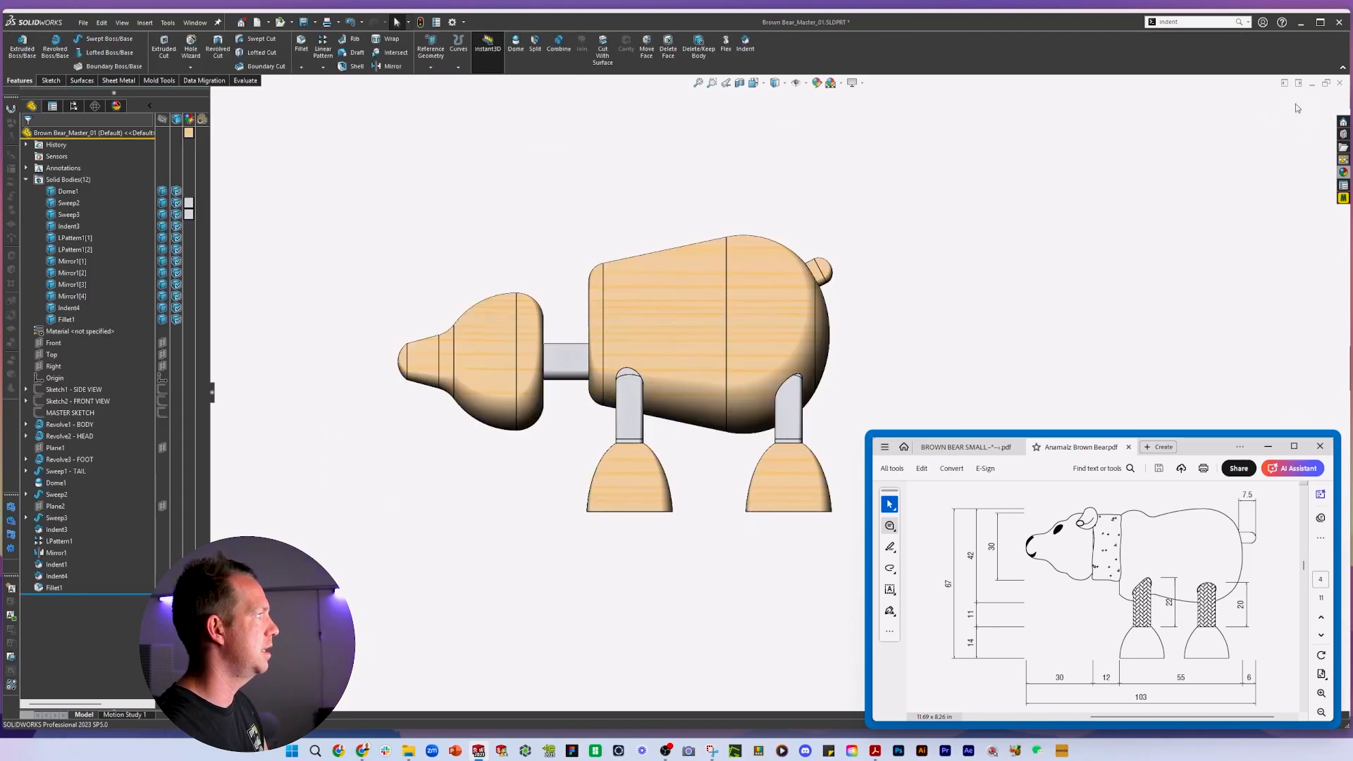
{"action": "left_click", "coordinate": [312, 24]}
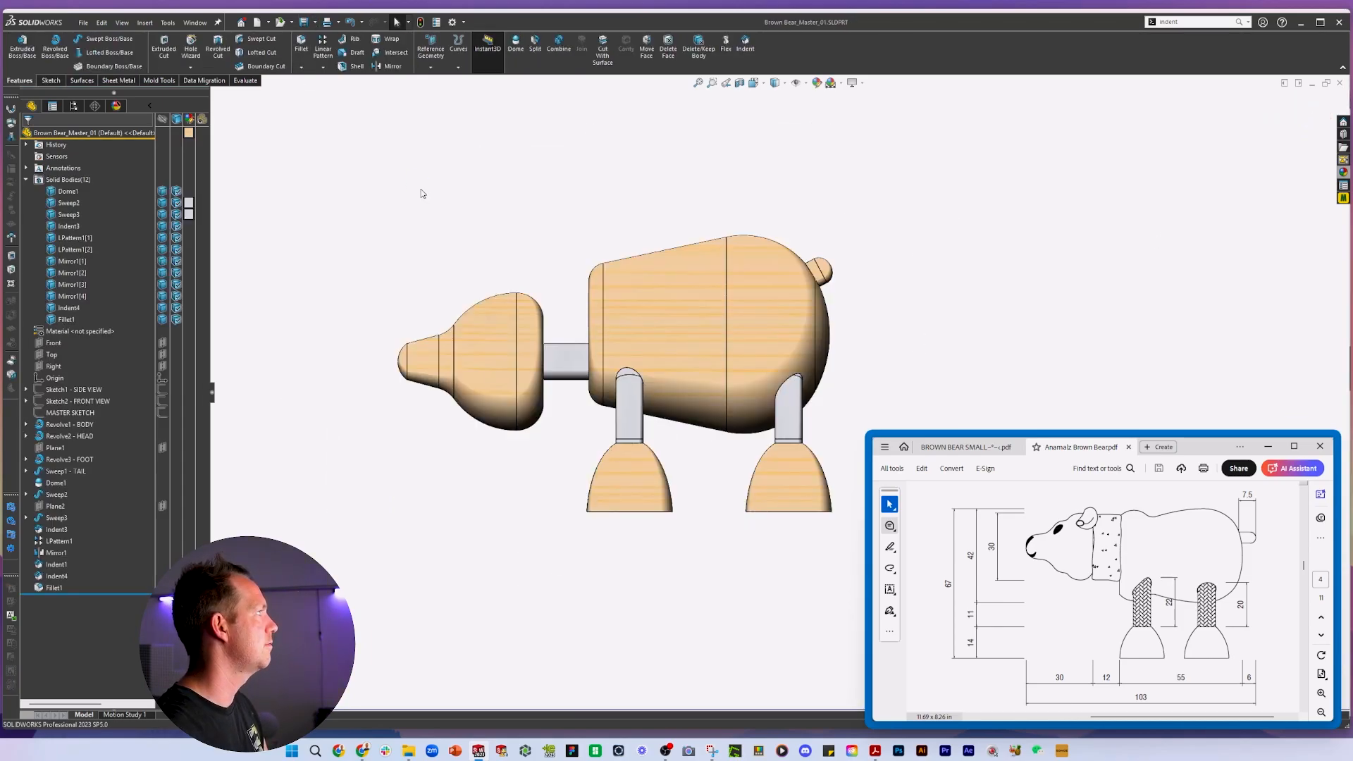
{"action": "left_click", "coordinate": [87, 415]}
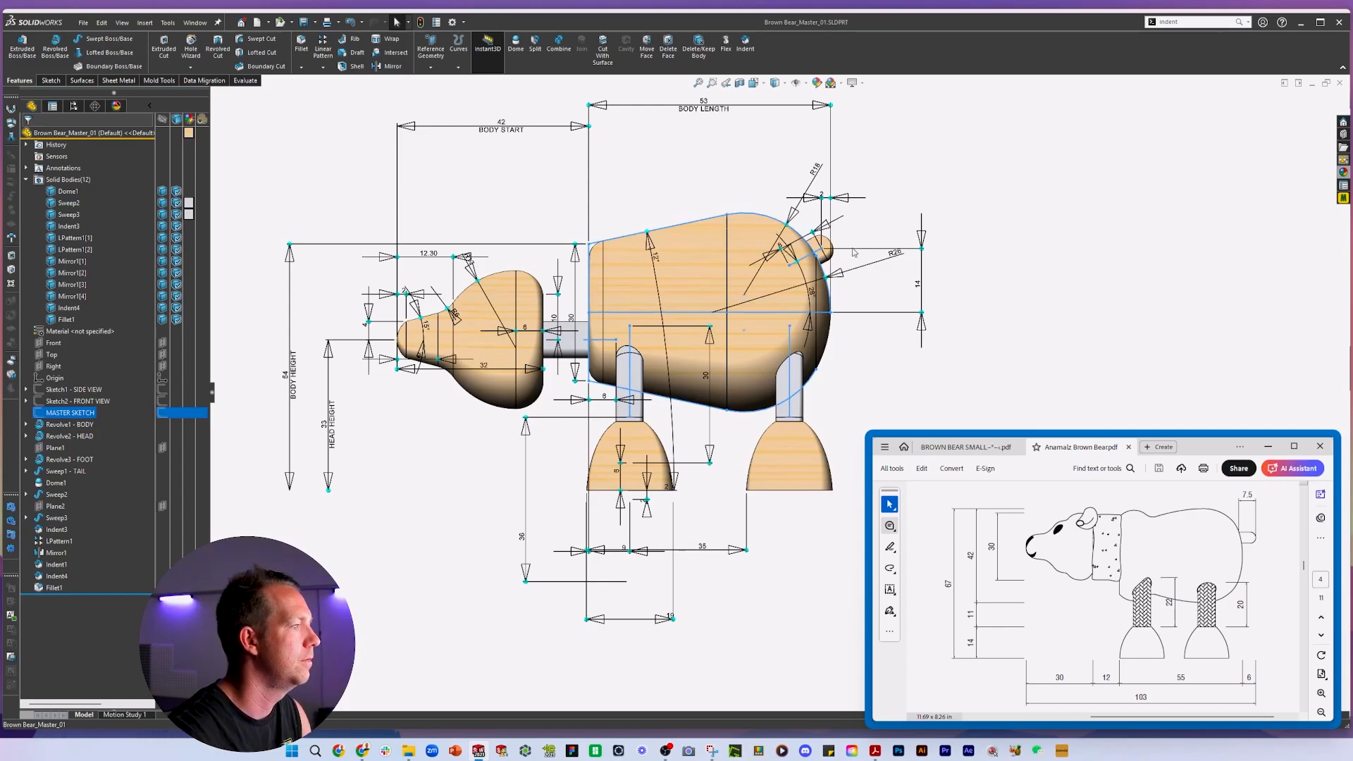
{"action": "left_click", "coordinate": [293, 377]}
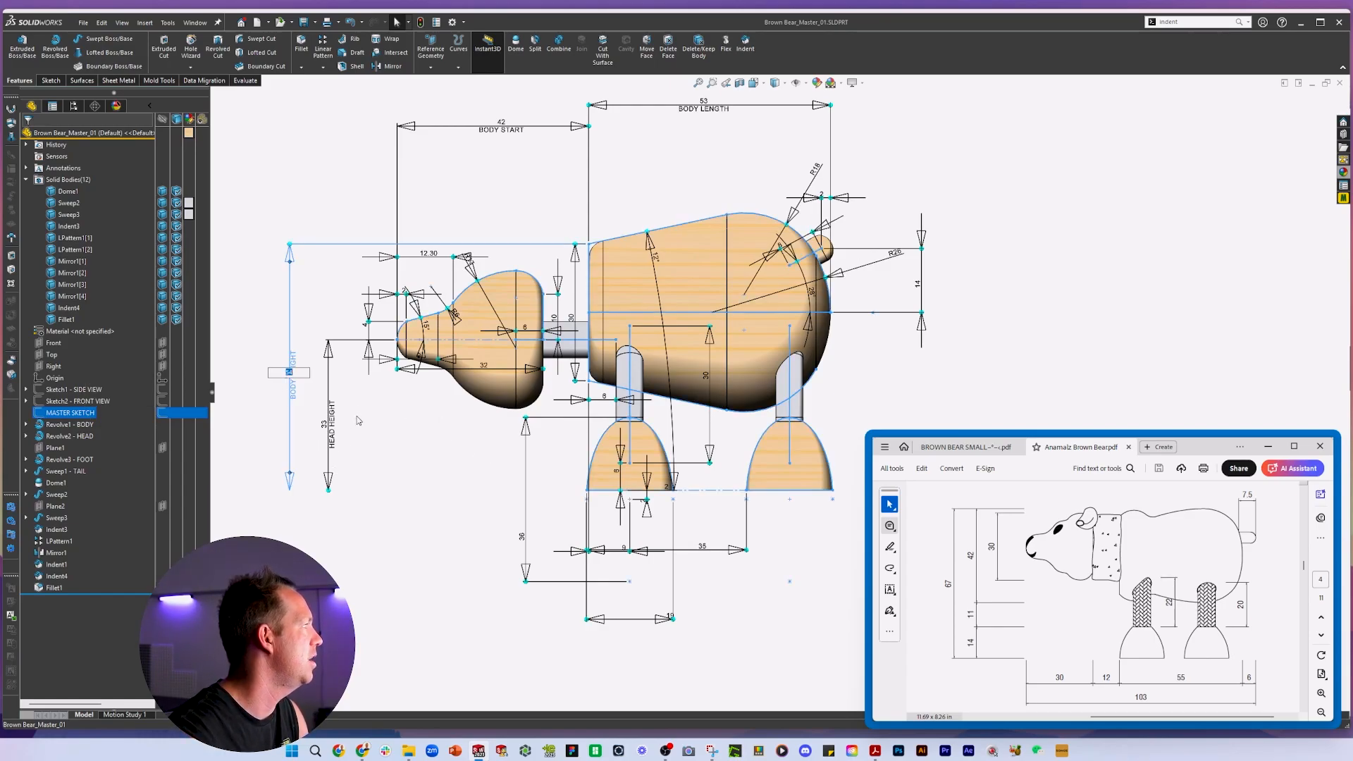
{"action": "left_click", "coordinate": [457, 483]}
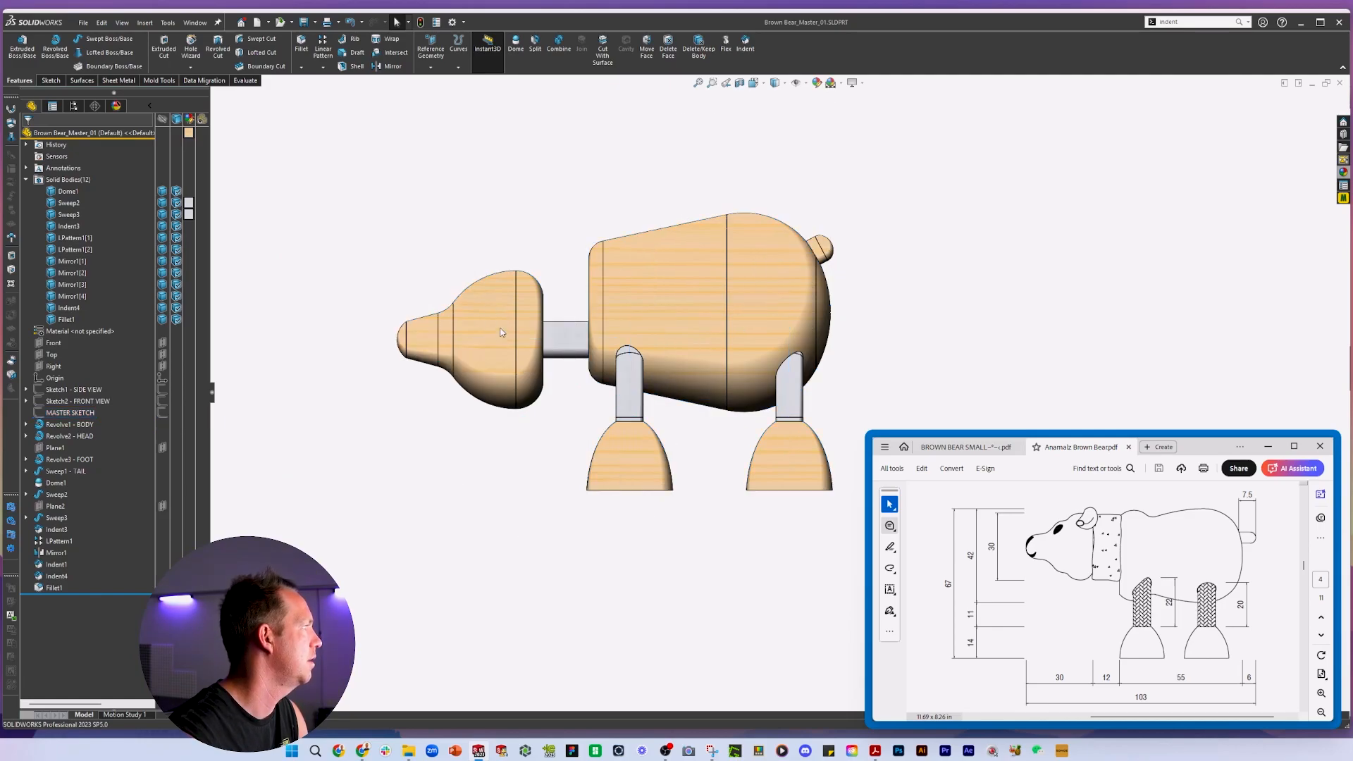
Reattach the HEAD HEIGHT dimension in the master sketch from the ground line to the front end of the body's centreline.
{"action": "double_click", "coordinate": [70, 413]}
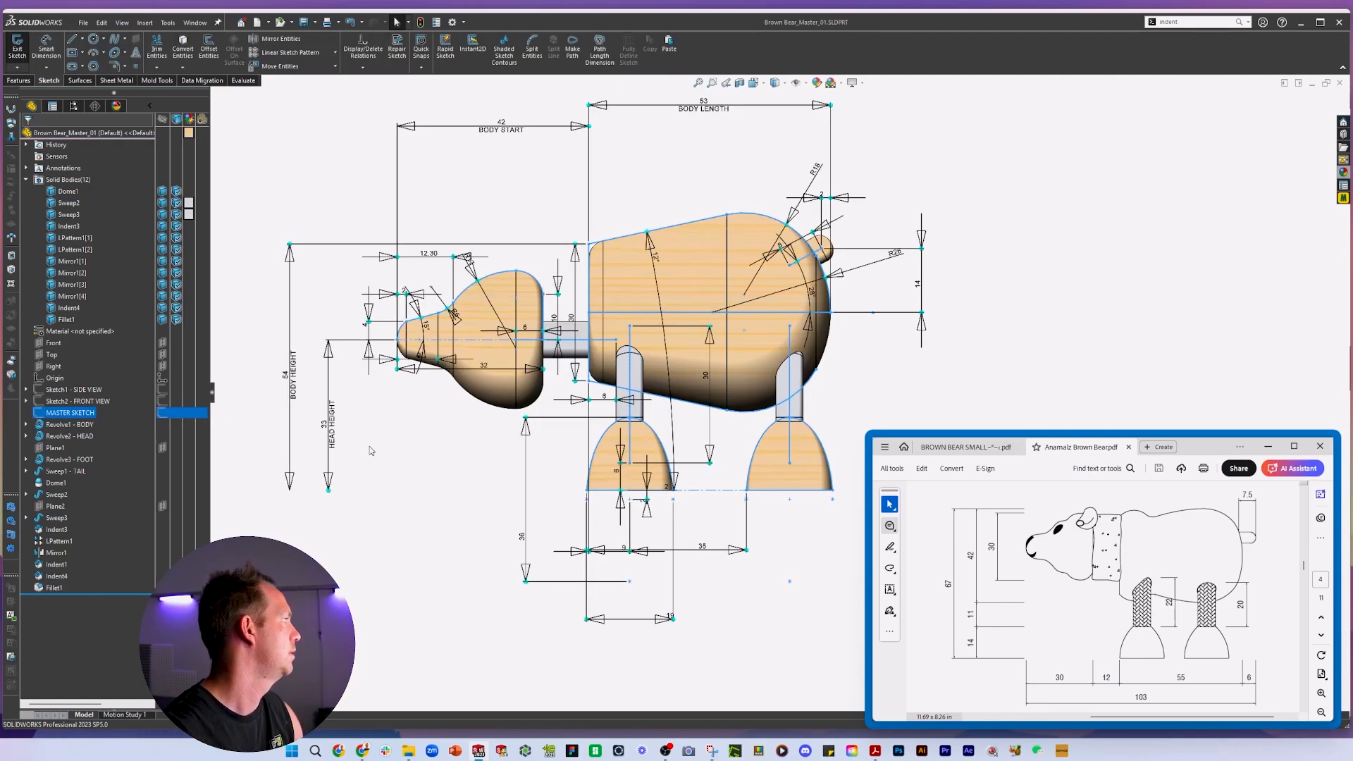
{"action": "left_click", "coordinate": [329, 426]}
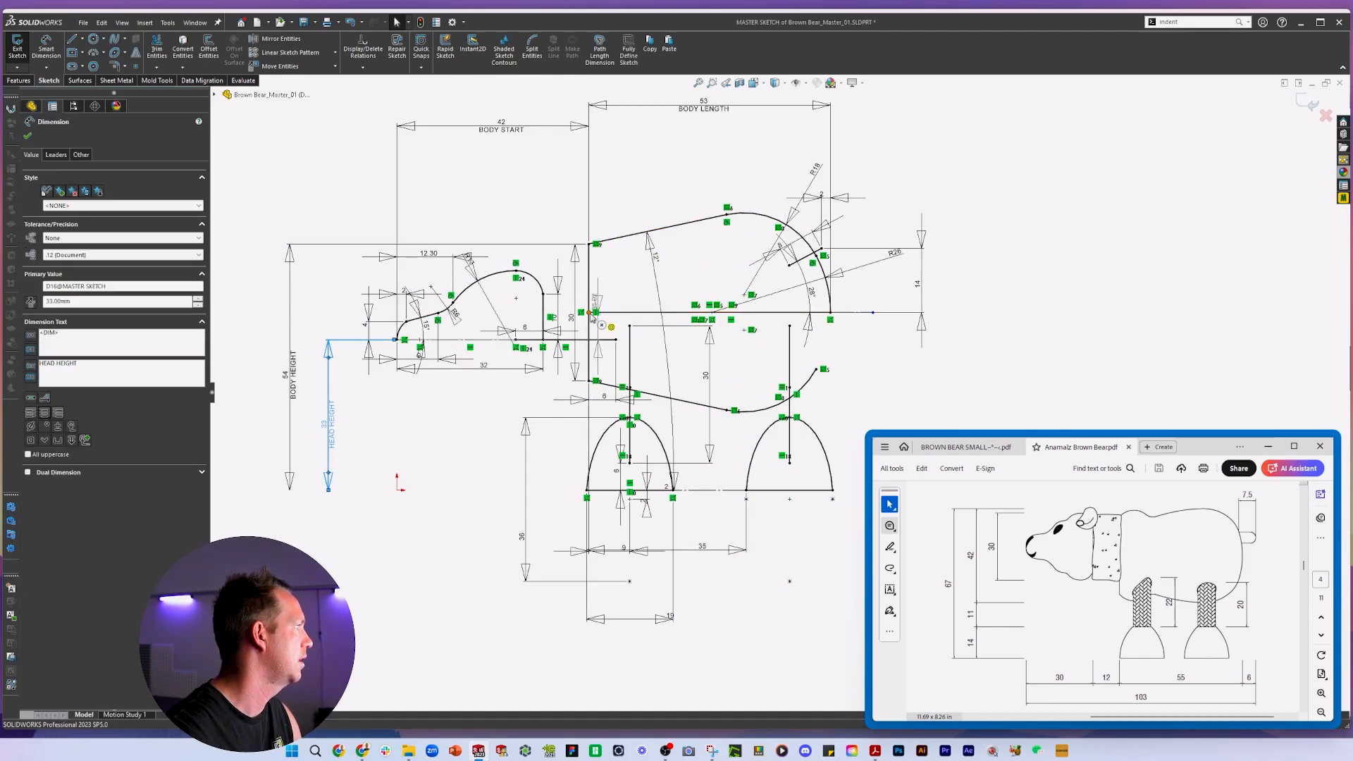
{"action": "left_click_drag", "start_coordinate": [591, 317], "coordinate": [590, 314]}
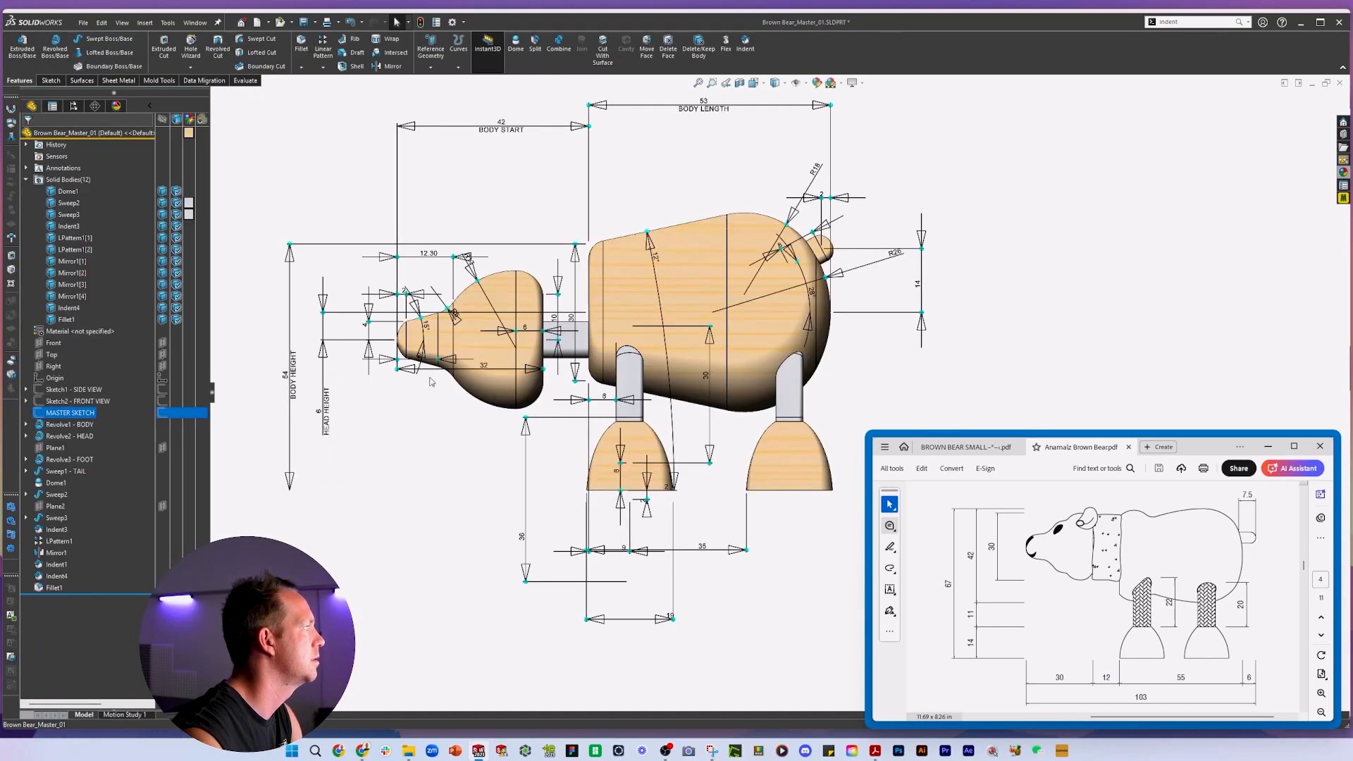
Set the master sketch's BODY HEIGHT dimension to 60 mm on the model.
{"action": "double_click", "coordinate": [287, 374]}
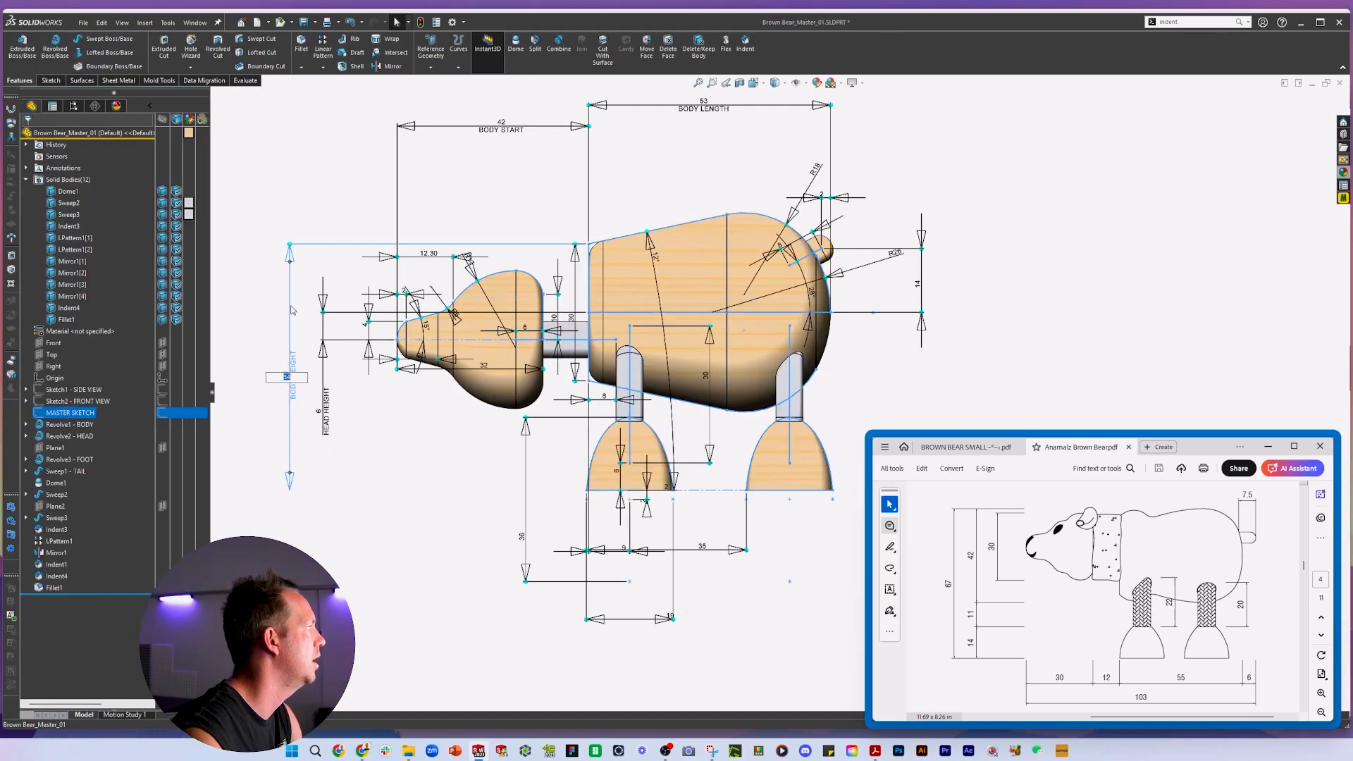
{"action": "type", "text": "60"}
{"action": "key", "text": "Return"}
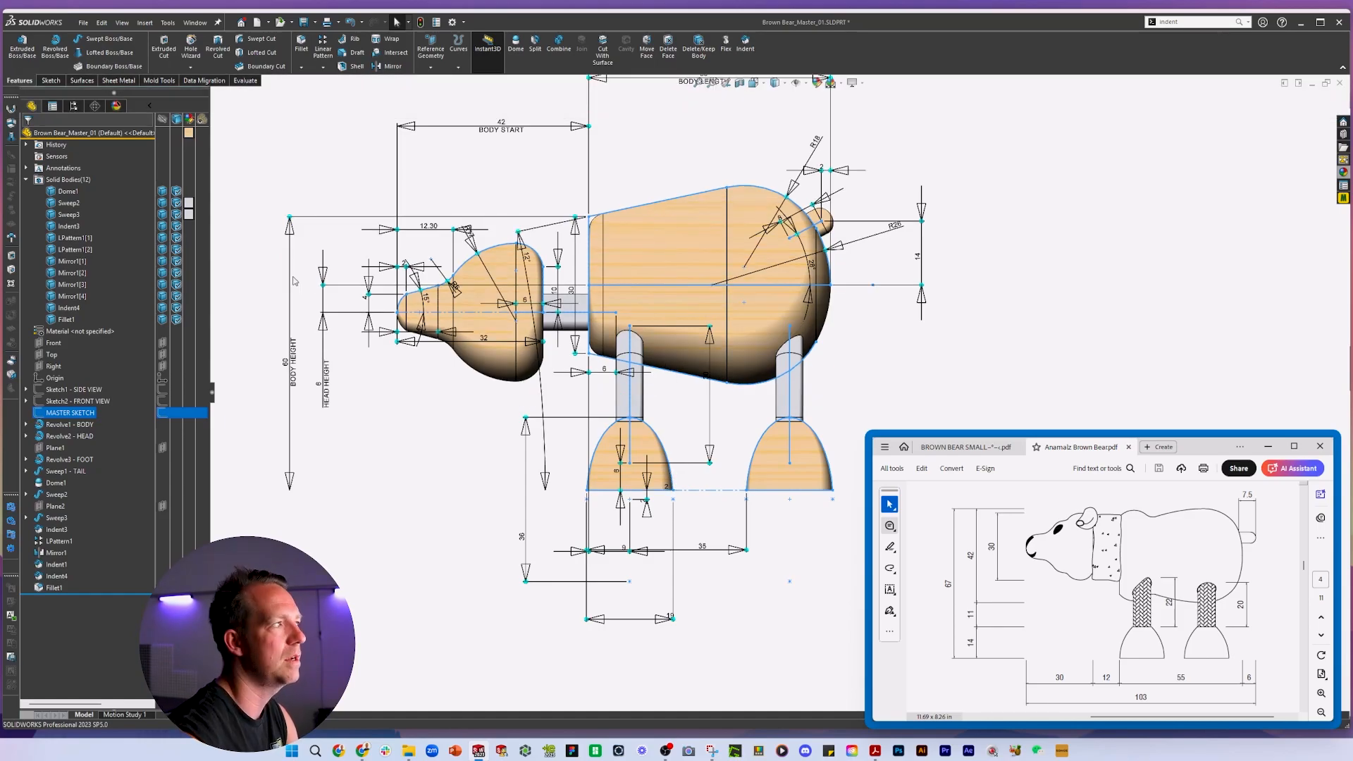
Try a HEAD HEIGHT of 5 mm and settle on 4 mm.
{"action": "scroll", "coordinate": [295, 281], "scroll_direction": "up", "scroll_amount": 1}
{"action": "left_click", "coordinate": [402, 434]}
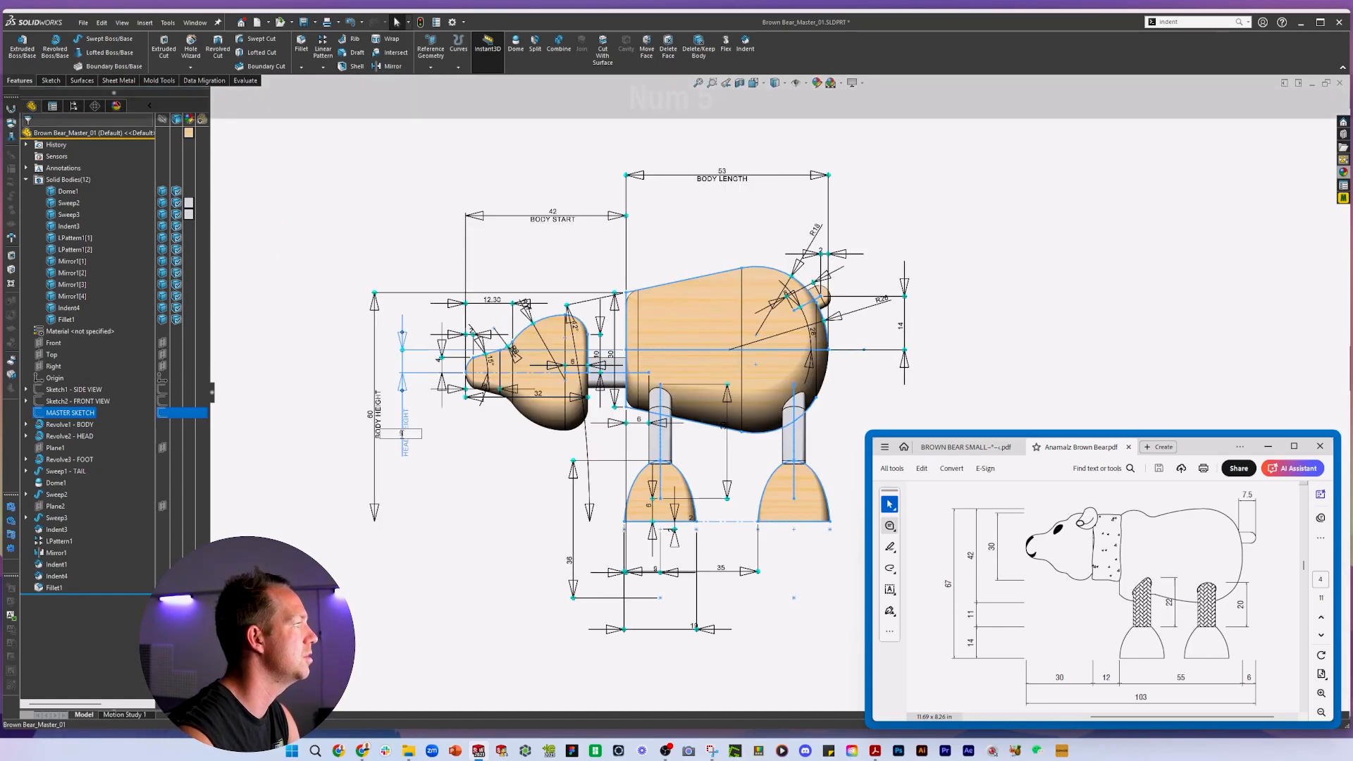
{"action": "type", "text": "5"}
{"action": "key", "text": "Return"}
{"action": "left_click", "coordinate": [400, 423]}
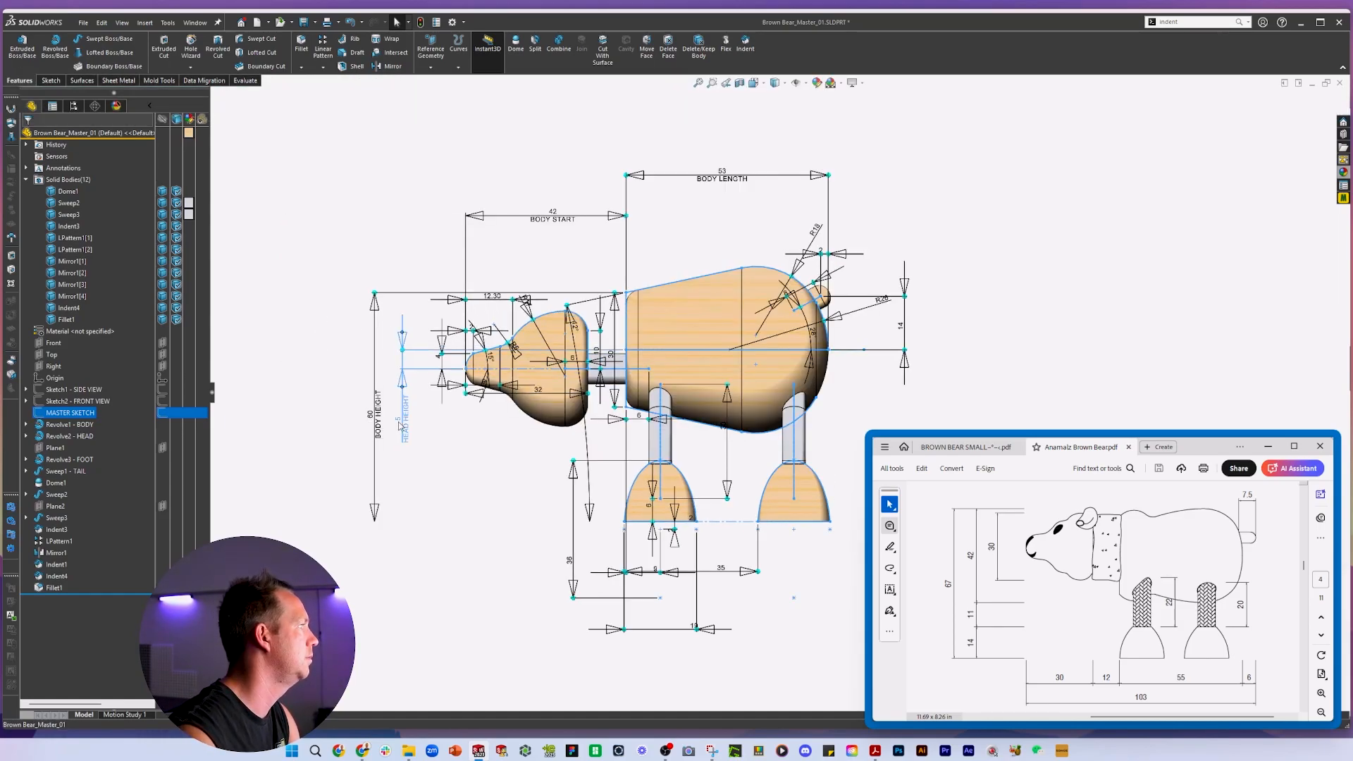
{"action": "type", "text": "4"}
{"action": "key", "text": "Return"}
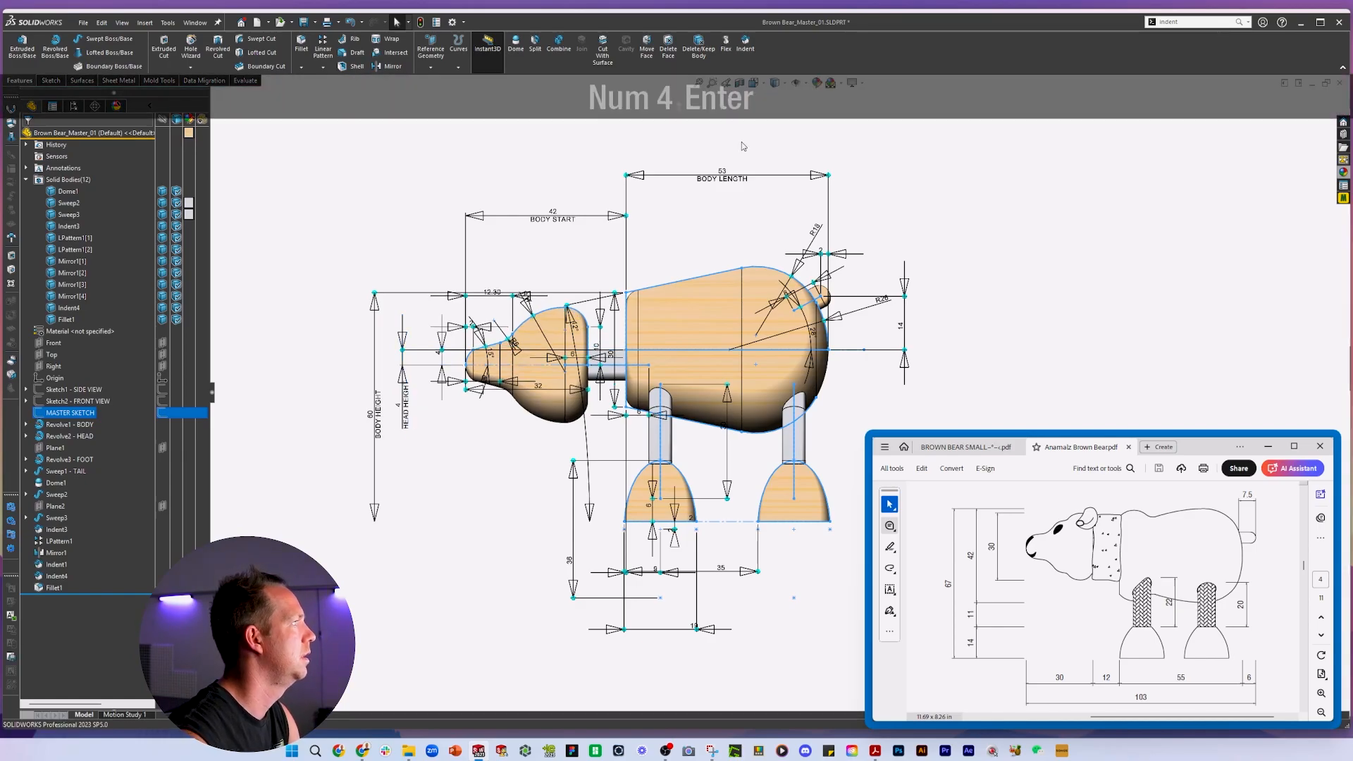
Add a driven horizontal dimension in the master sketch from the nose tip to the body's rear end, placed above BODY LENGTH.
{"action": "left_click", "coordinate": [70, 412]}
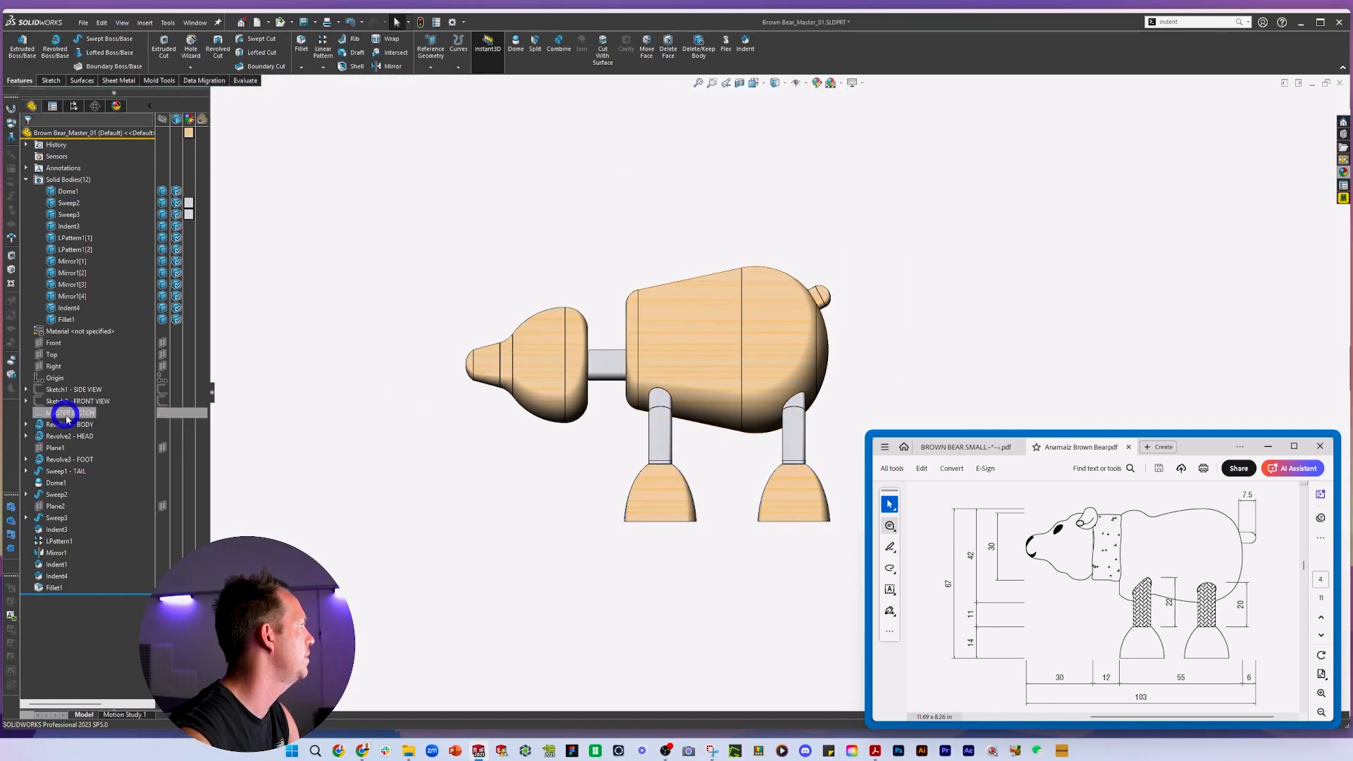
{"action": "left_click", "coordinate": [78, 386]}
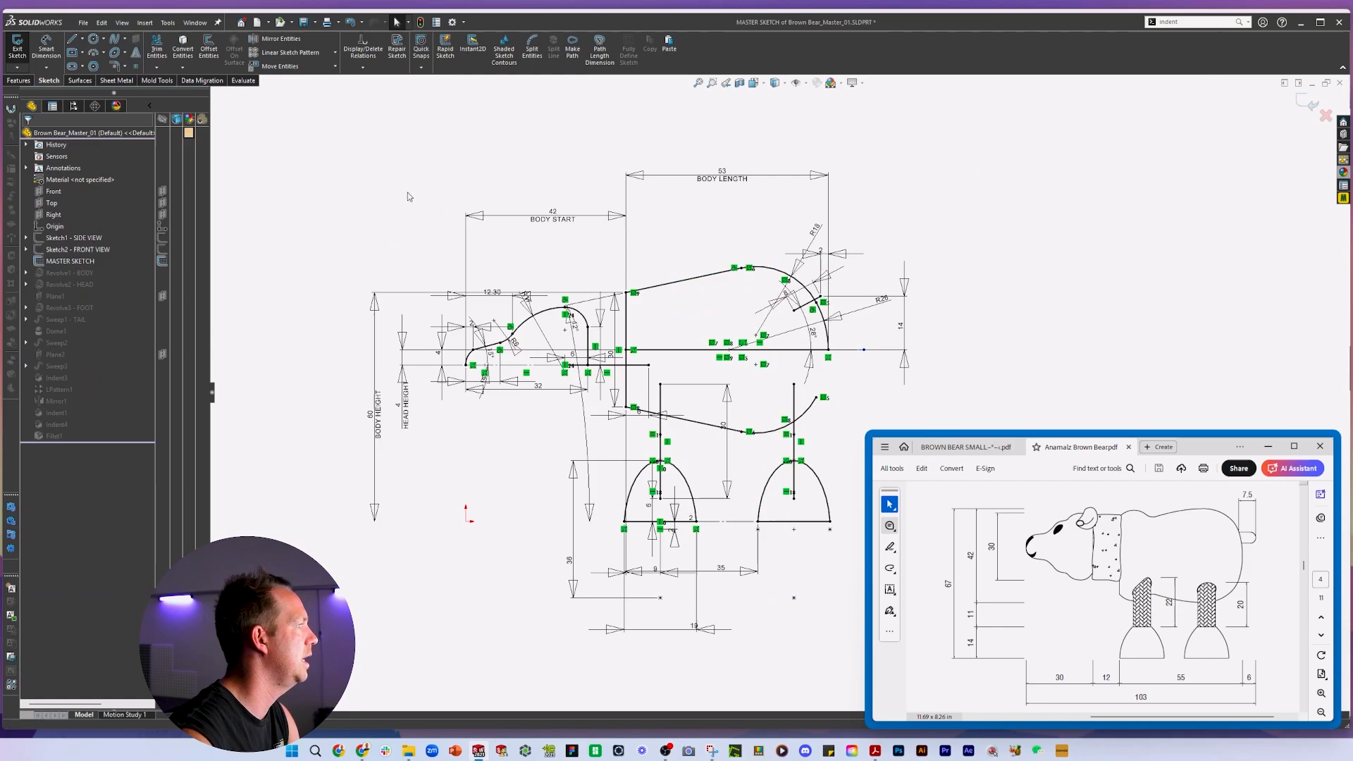
{"action": "left_click", "coordinate": [465, 365]}
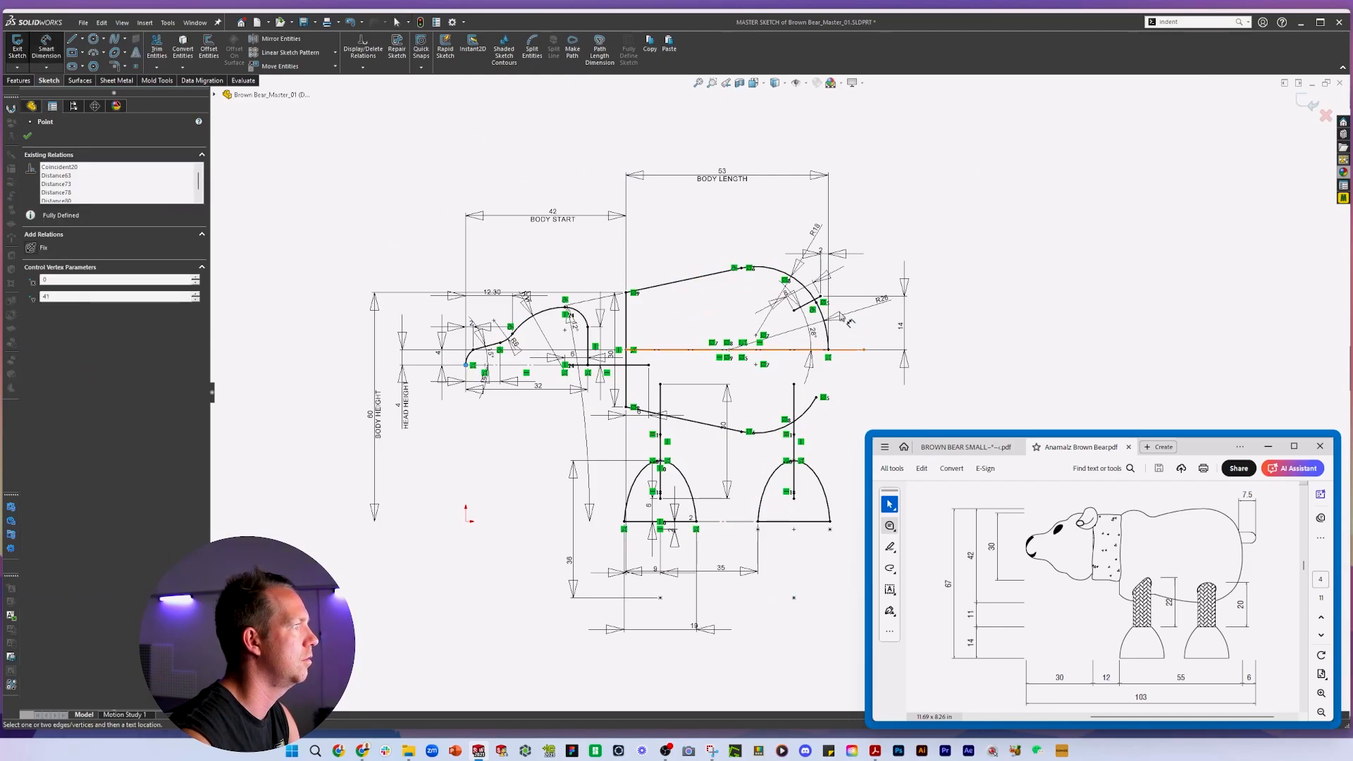
{"action": "left_click", "coordinate": [829, 350]}
{"action": "left_click", "coordinate": [666, 143]}
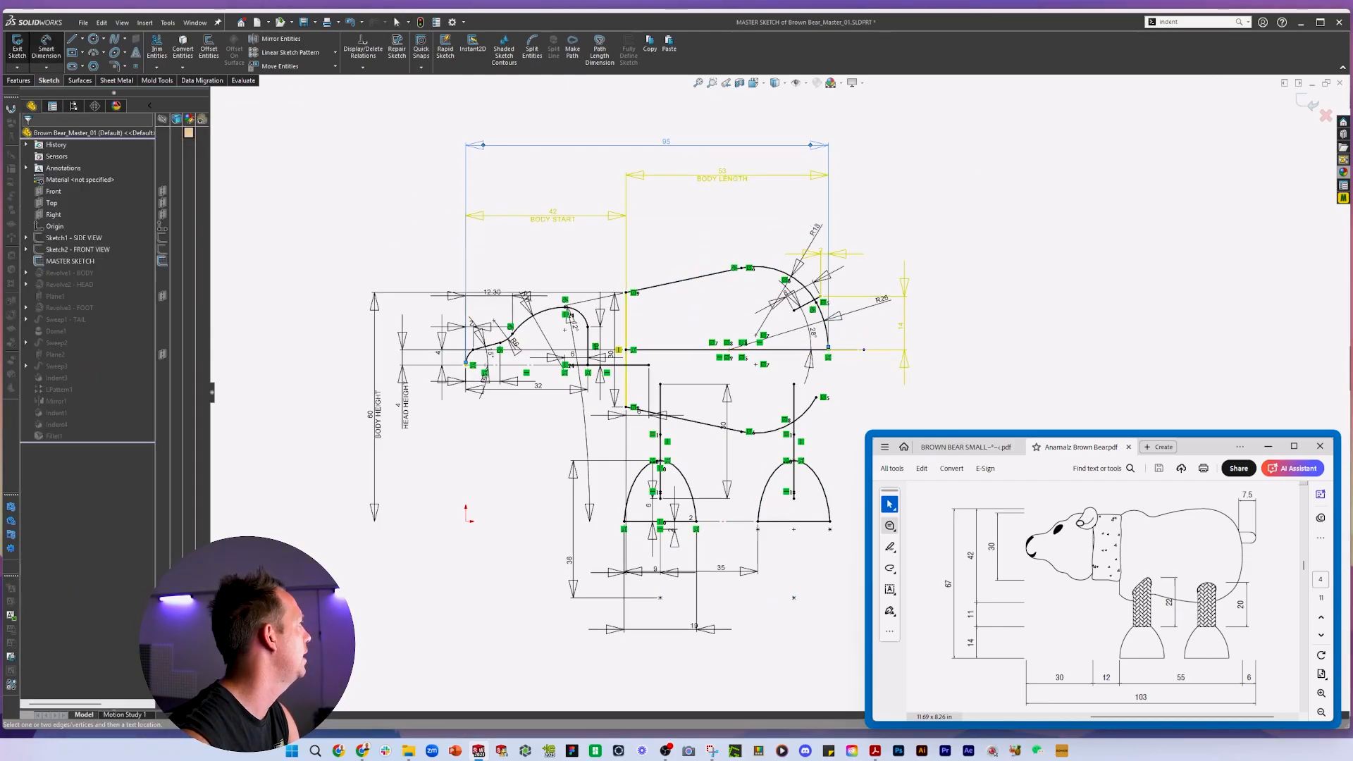
{"action": "left_click_drag", "start_coordinate": [465, 198], "coordinate": [323, 170]}
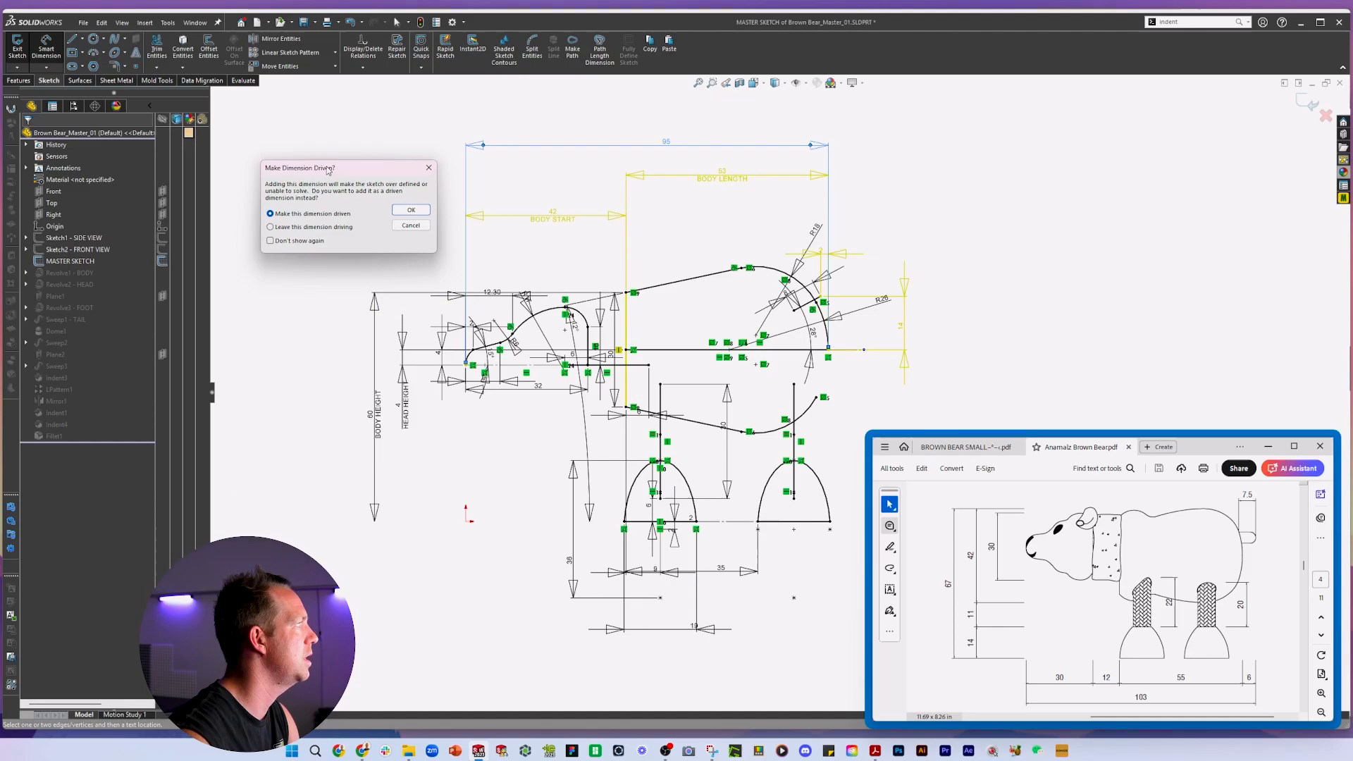
{"action": "left_click", "coordinate": [412, 215]}
Move the overall length dimension higher above the bear and label it TOTAL LENGTH.
{"action": "left_click_drag", "start_coordinate": [666, 143], "coordinate": [664, 128]}
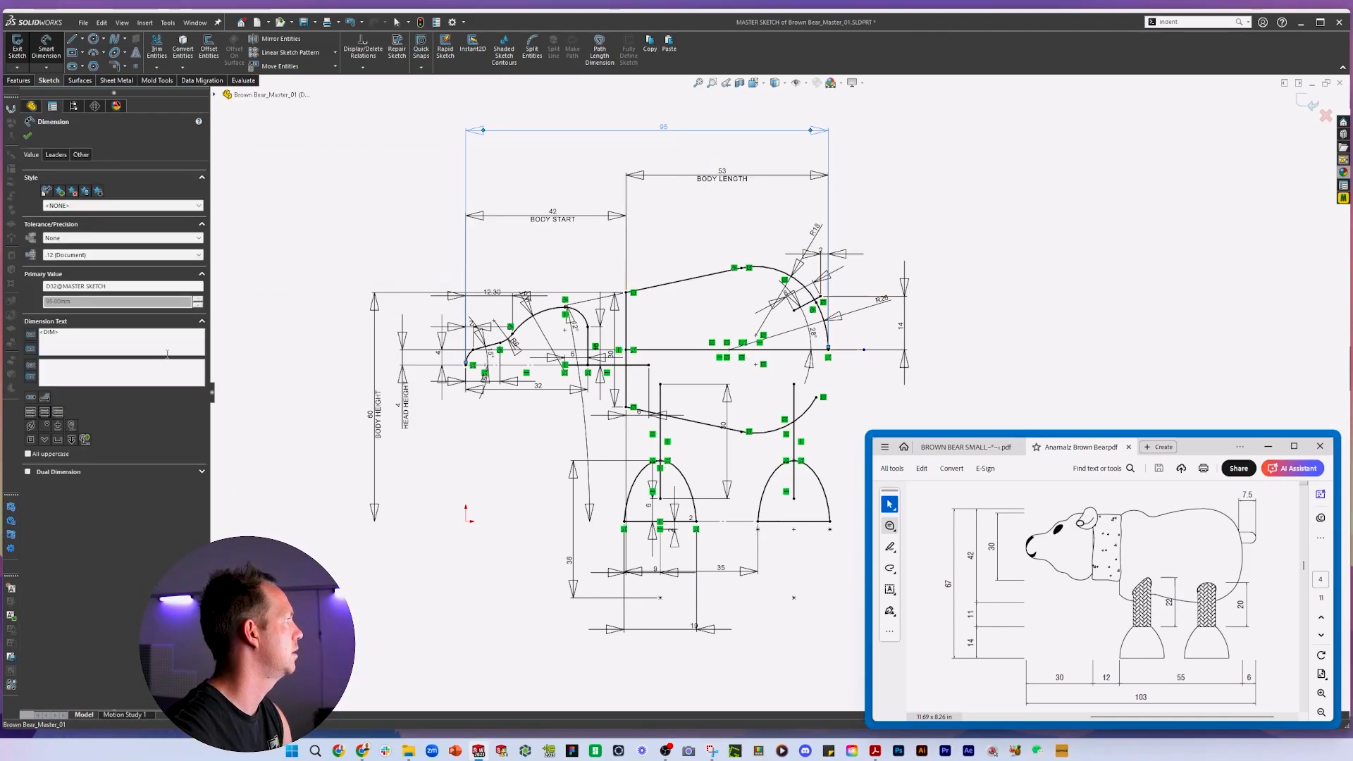
{"action": "left_click", "coordinate": [157, 365]}
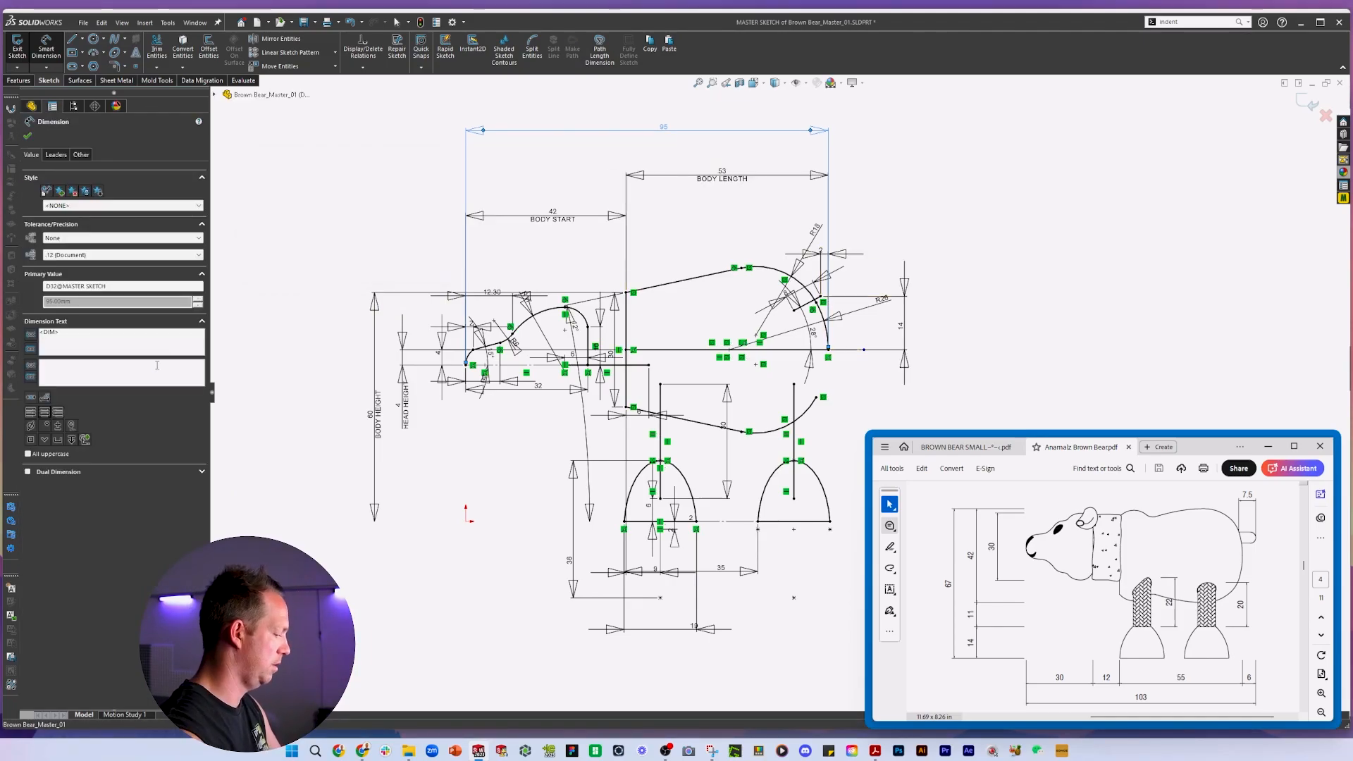
{"action": "type", "text": "TOTAL LENGTH"}
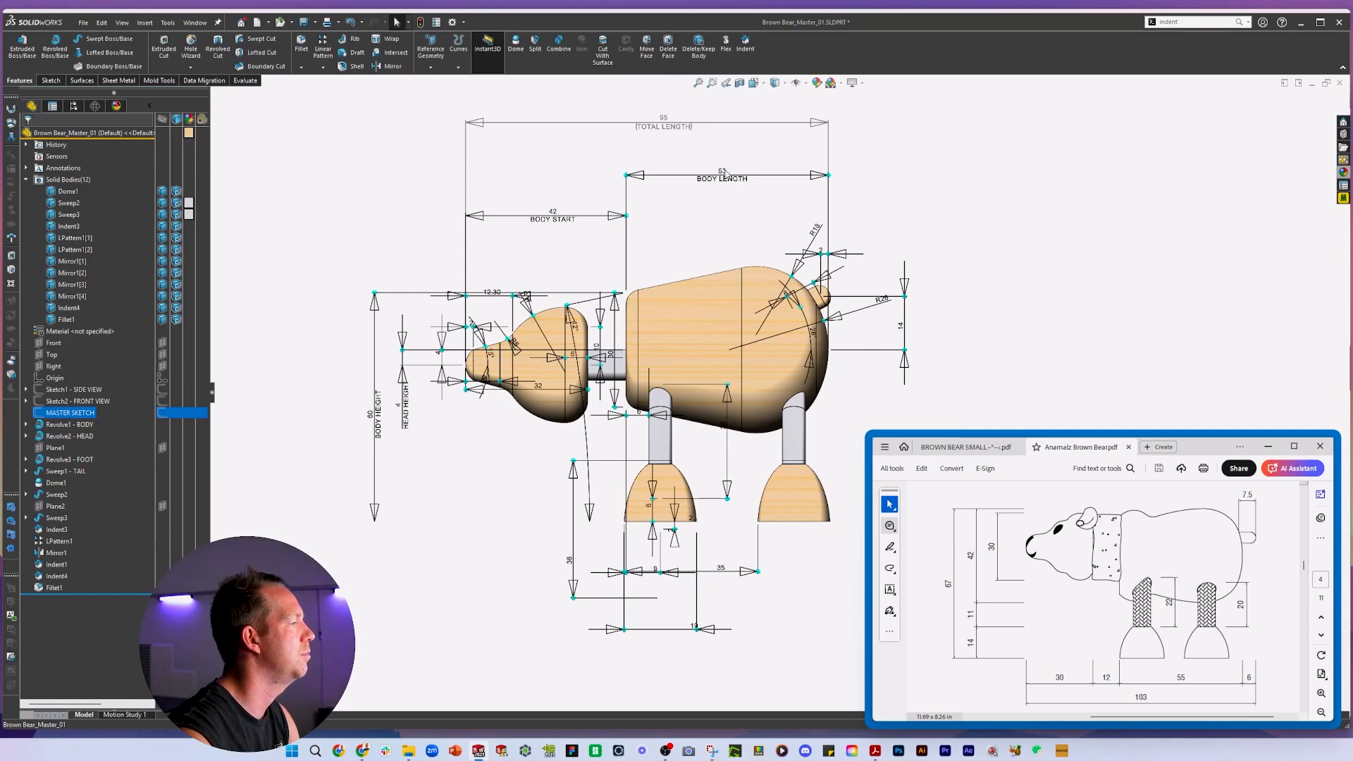
Set the master sketch's BODY LENGTH dimension to 56 mm on the model.
{"action": "double_click", "coordinate": [723, 174]}
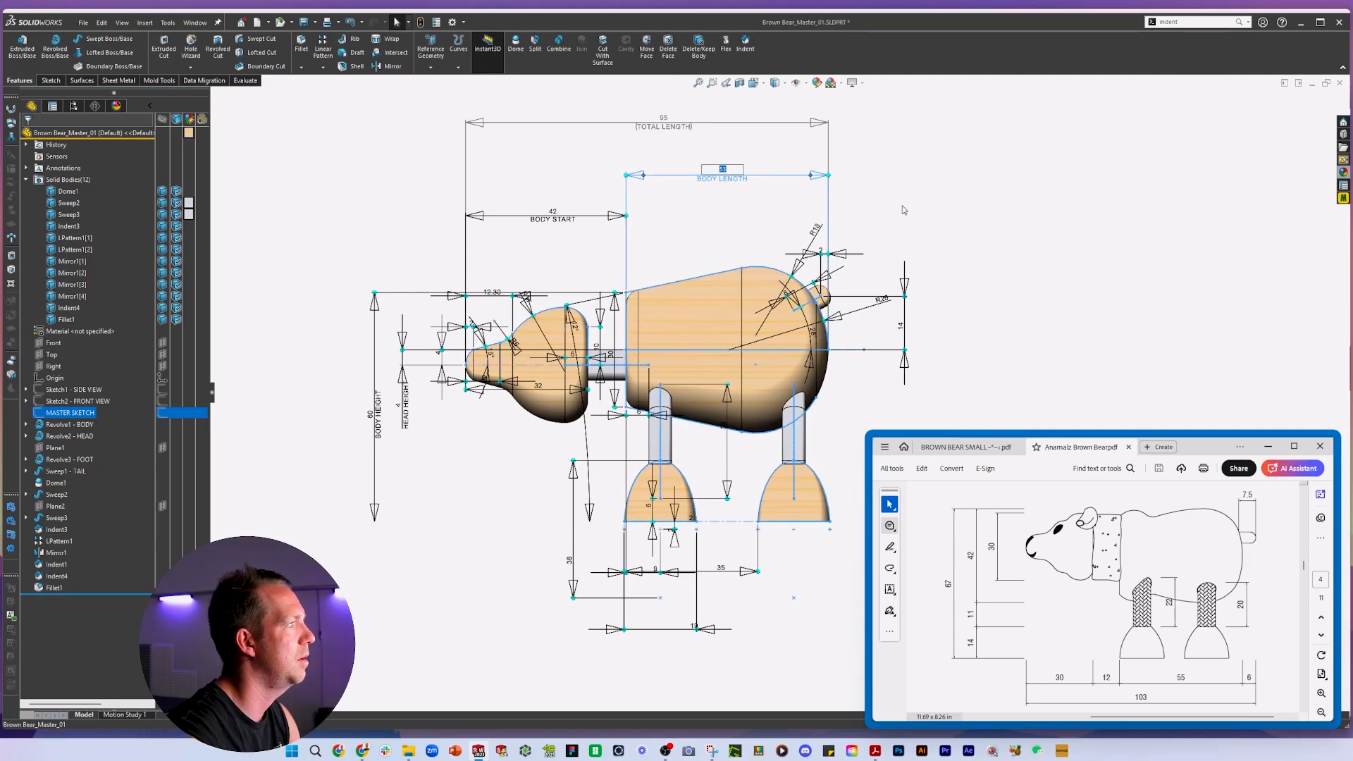
{"action": "type", "text": "56"}
{"action": "key", "text": "Return"}
Examine the resized bear's tail, legs, head and neck opening from the side and from an angled front view.
{"action": "scroll", "coordinate": [797, 361], "scroll_direction": "down", "scroll_amount": 2}
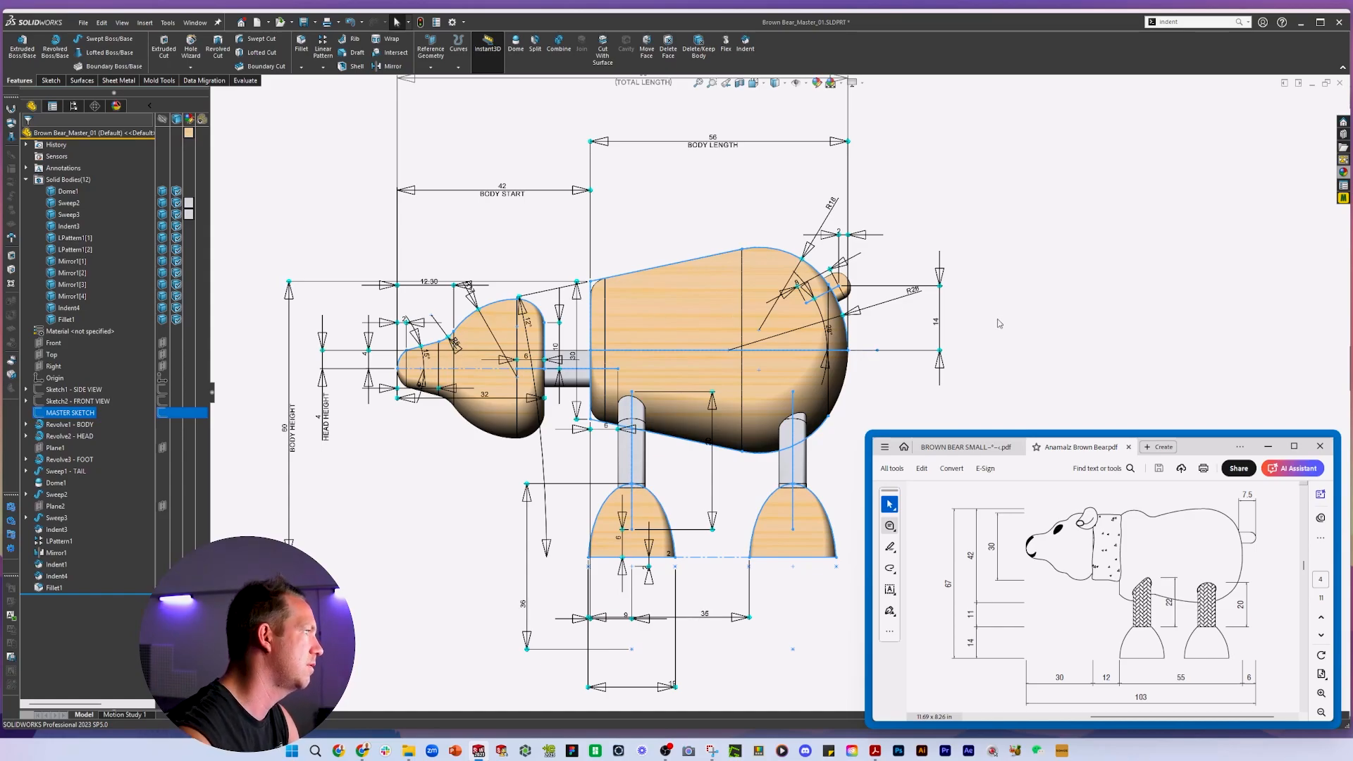
{"action": "scroll", "coordinate": [879, 294], "scroll_direction": "down", "scroll_amount": 1}
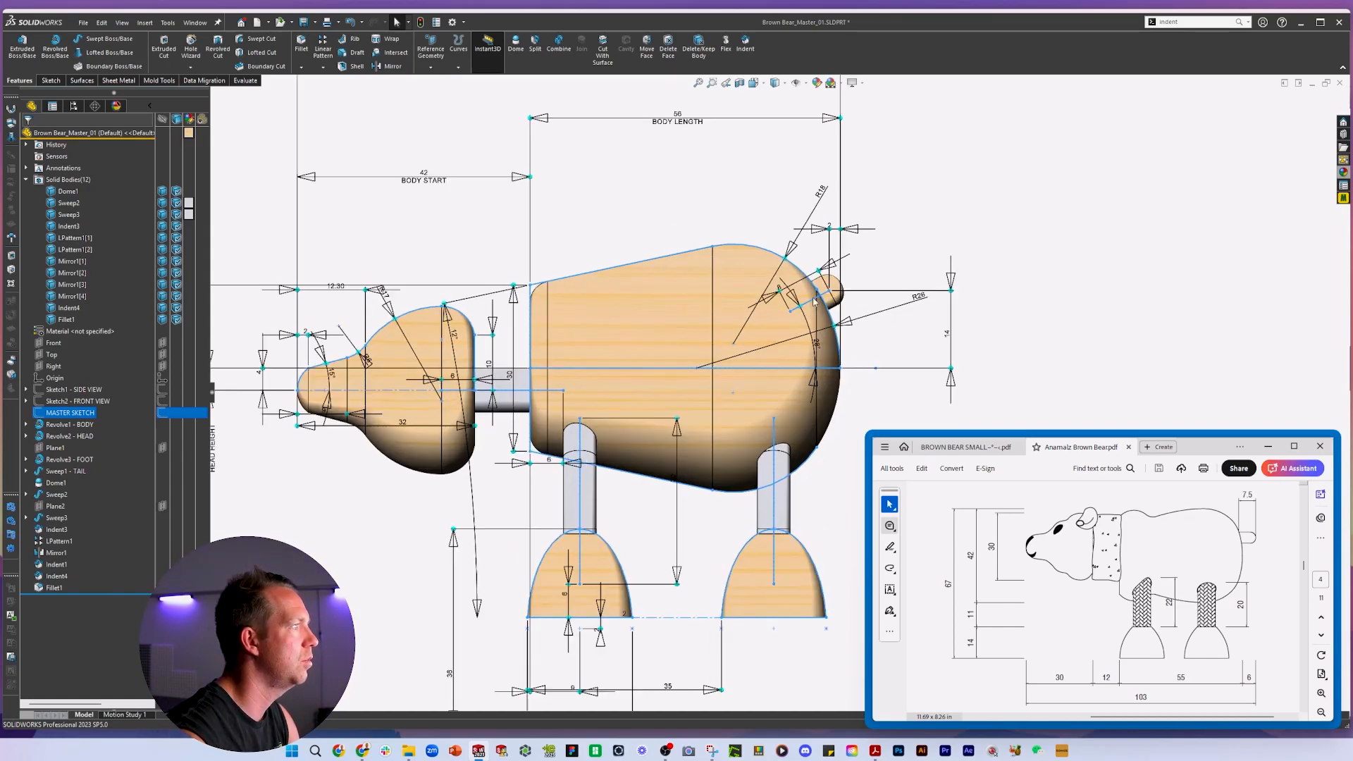
{"action": "scroll", "coordinate": [676, 500], "scroll_direction": "up", "scroll_amount": 1}
{"action": "left_click", "coordinate": [1025, 313]}
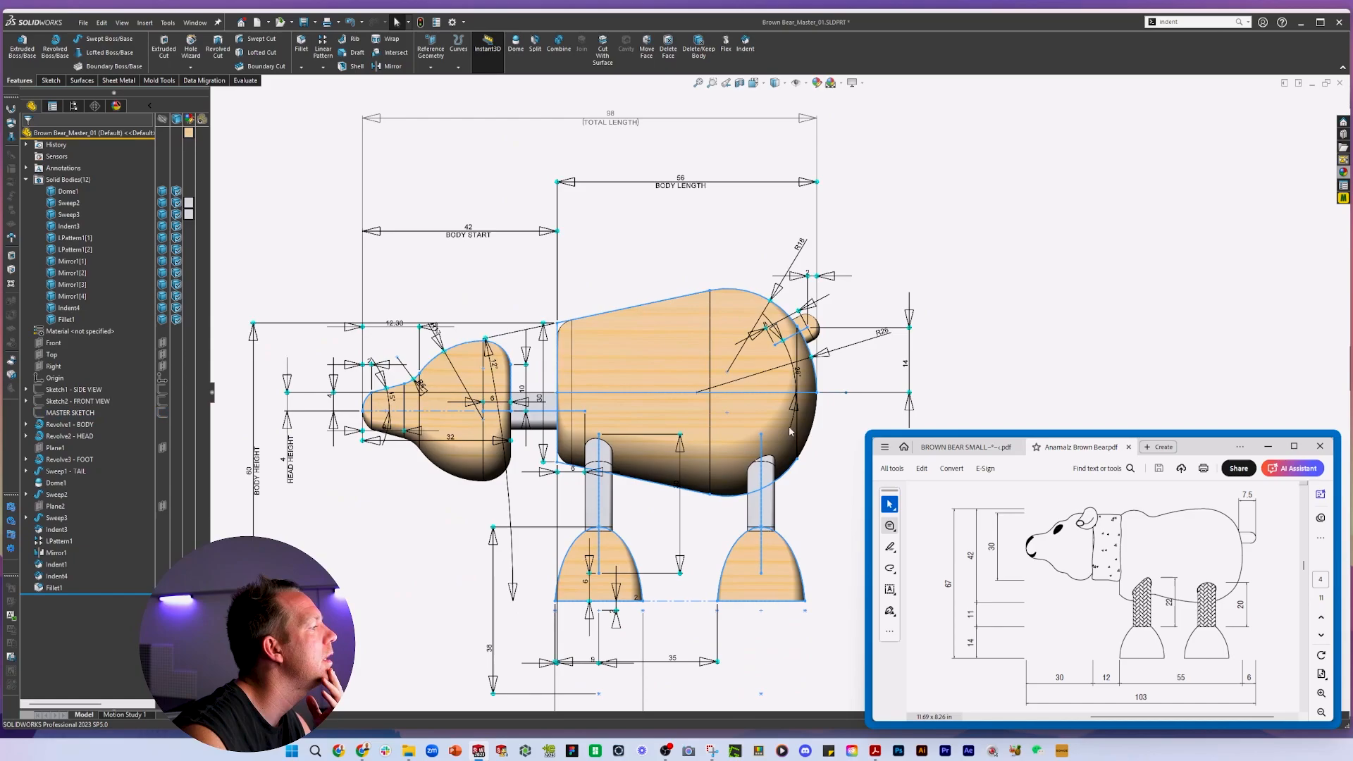
{"action": "middle_click_drag", "start_coordinate": [511, 285], "coordinate": [586, 308]}
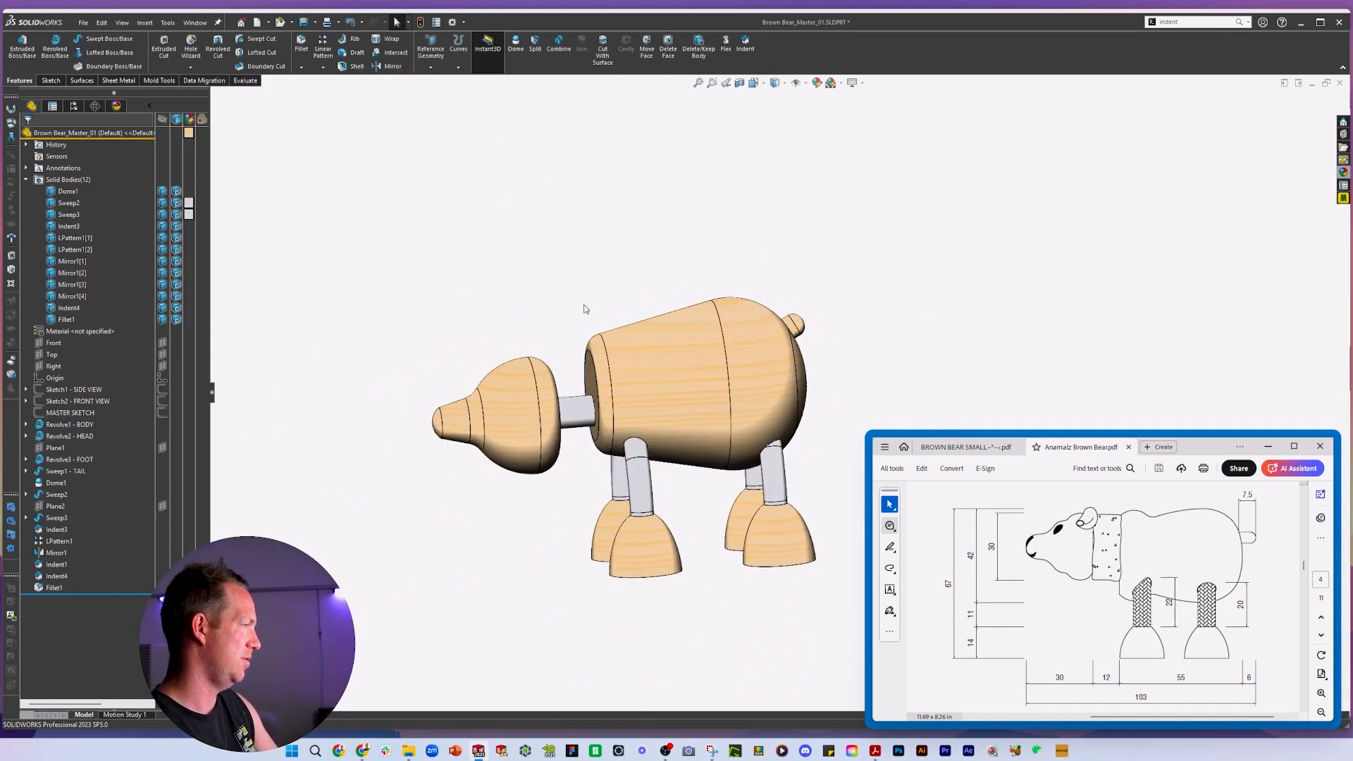
{"action": "key", "text": "space"}
{"action": "left_click", "coordinate": [613, 361]}
{"action": "key", "text": "shift+Left"}
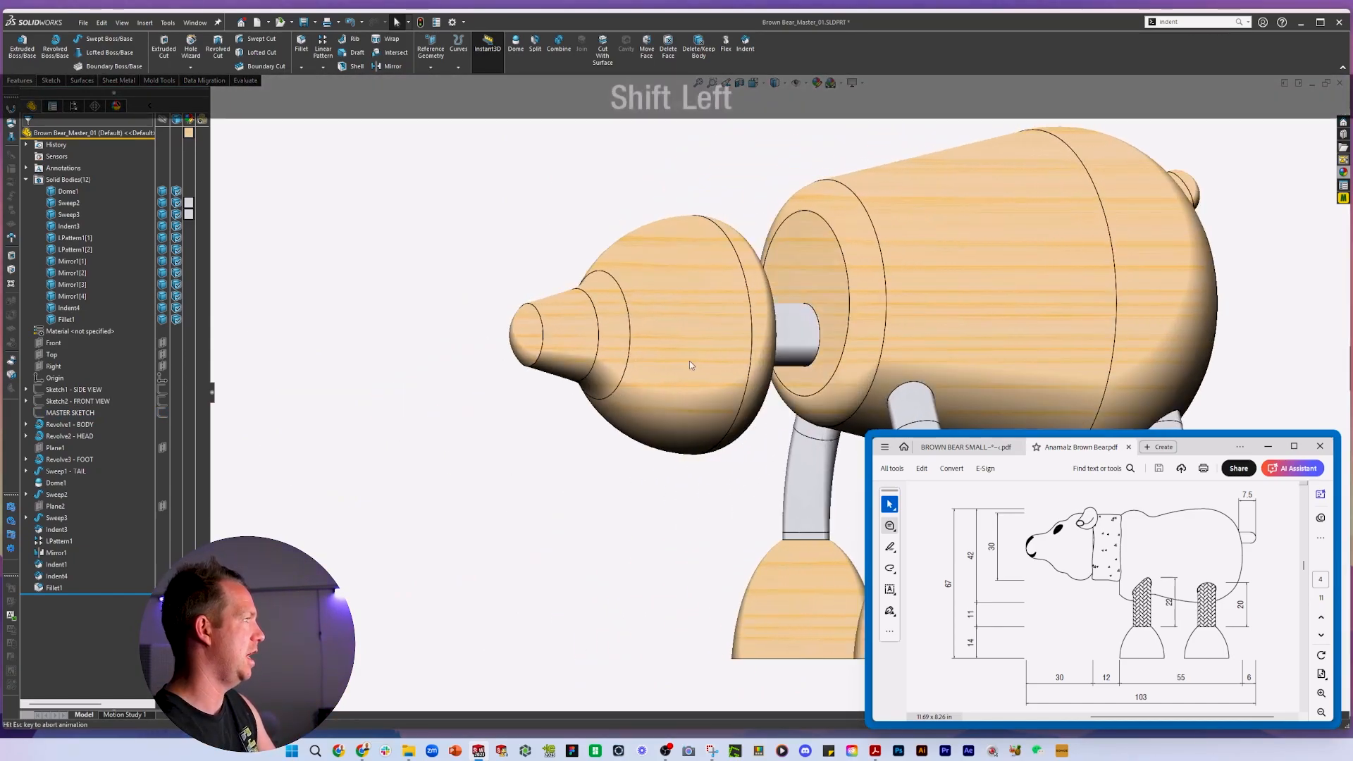
Show the Sketch1 - SIDE VIEW reference photo and switch the model to wireframe to compare its outline with the pictured bear.
{"action": "scroll", "coordinate": [597, 427], "scroll_direction": "up", "scroll_amount": 3}
{"action": "left_click", "coordinate": [82, 389]}
{"action": "left_click", "coordinate": [97, 365]}
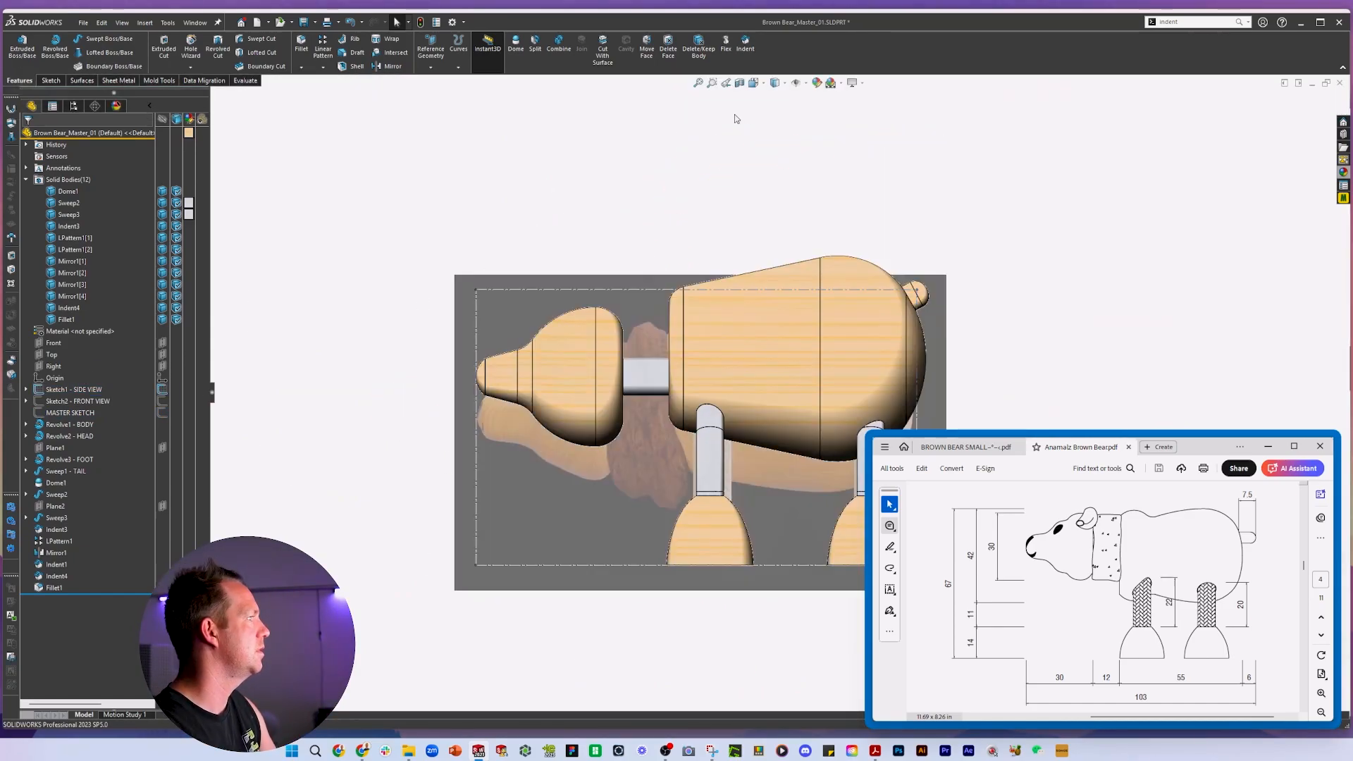
{"action": "left_click", "coordinate": [775, 83]}
{"action": "left_click", "coordinate": [776, 101]}
{"action": "scroll", "coordinate": [927, 354], "scroll_direction": "down", "scroll_amount": 2}
{"action": "scroll", "coordinate": [916, 355], "scroll_direction": "up", "scroll_amount": 1}
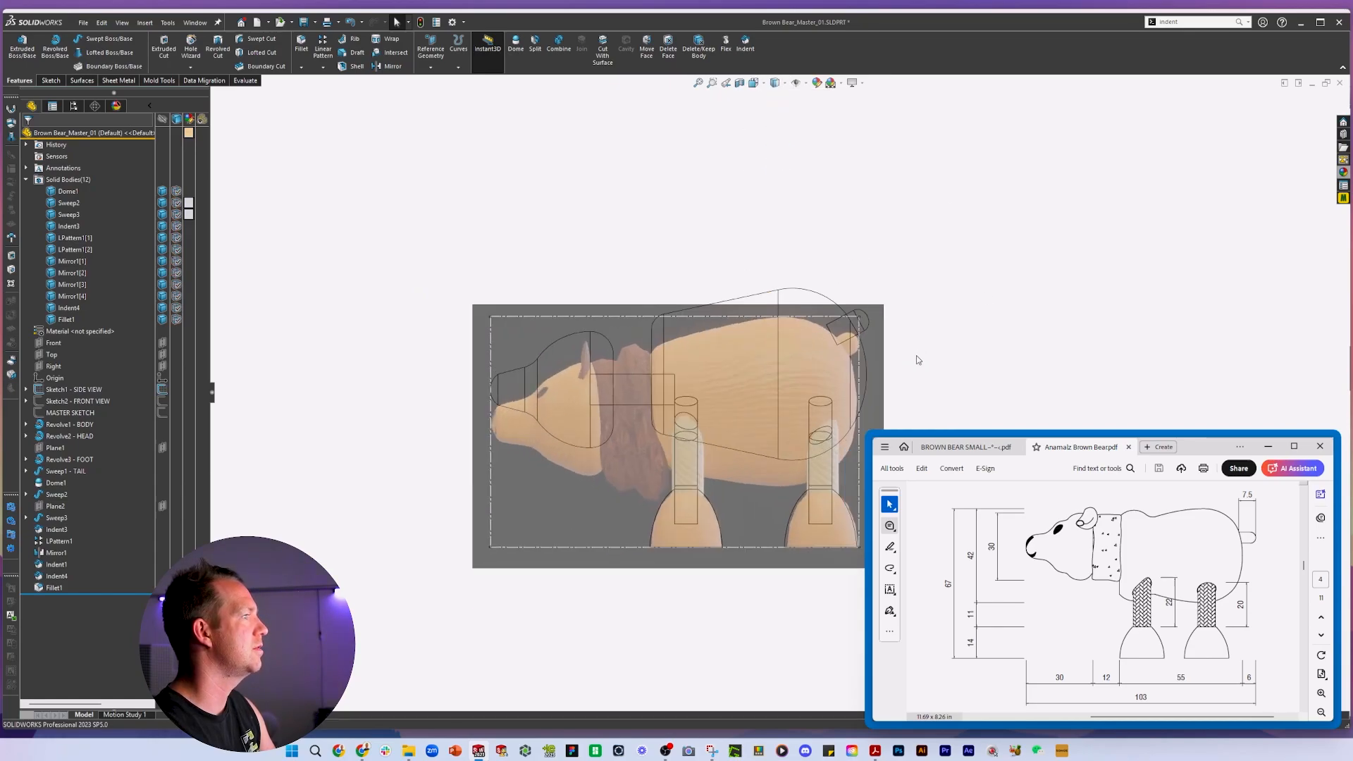
{"action": "scroll", "coordinate": [916, 355], "scroll_direction": "down", "scroll_amount": 1}
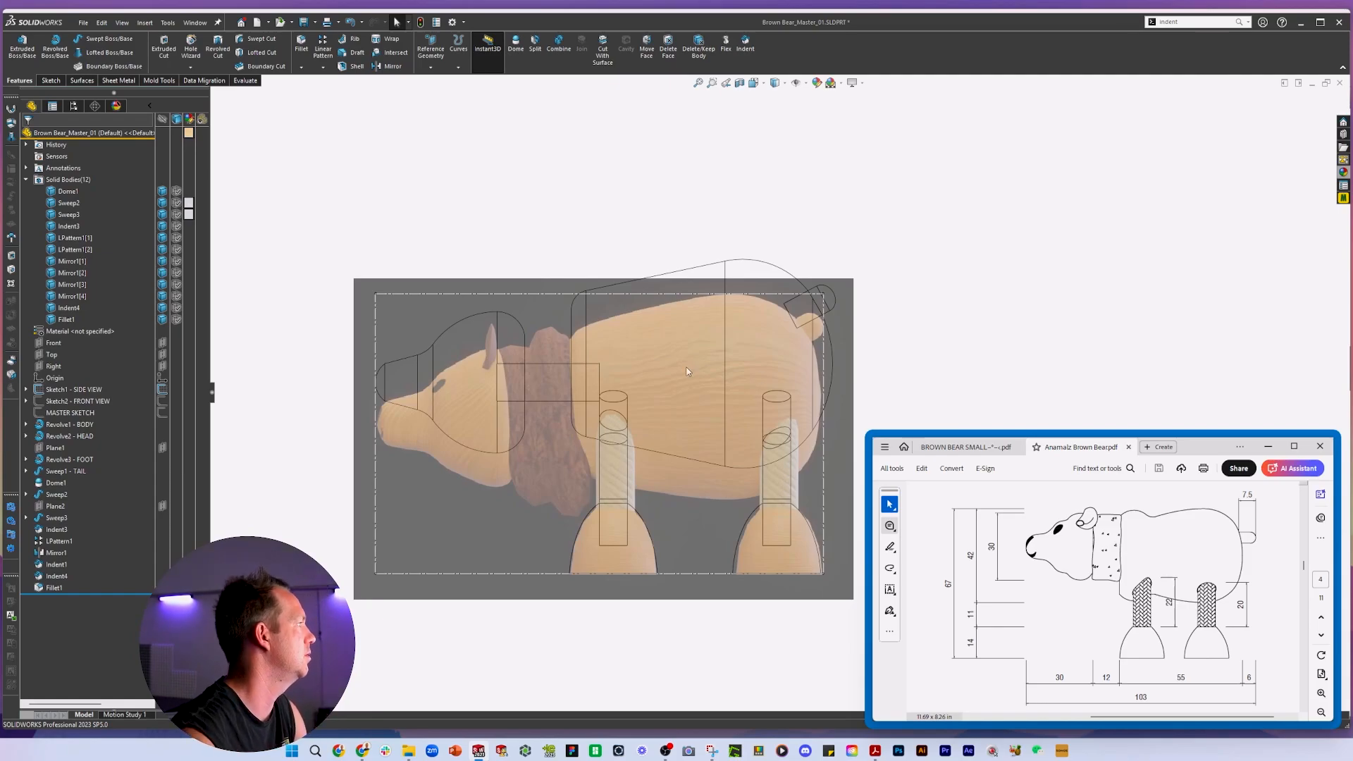
Restore the shaded display with the reference photo hidden, and examine the master sketch's dimensions on the model.
{"action": "left_click", "coordinate": [85, 414]}
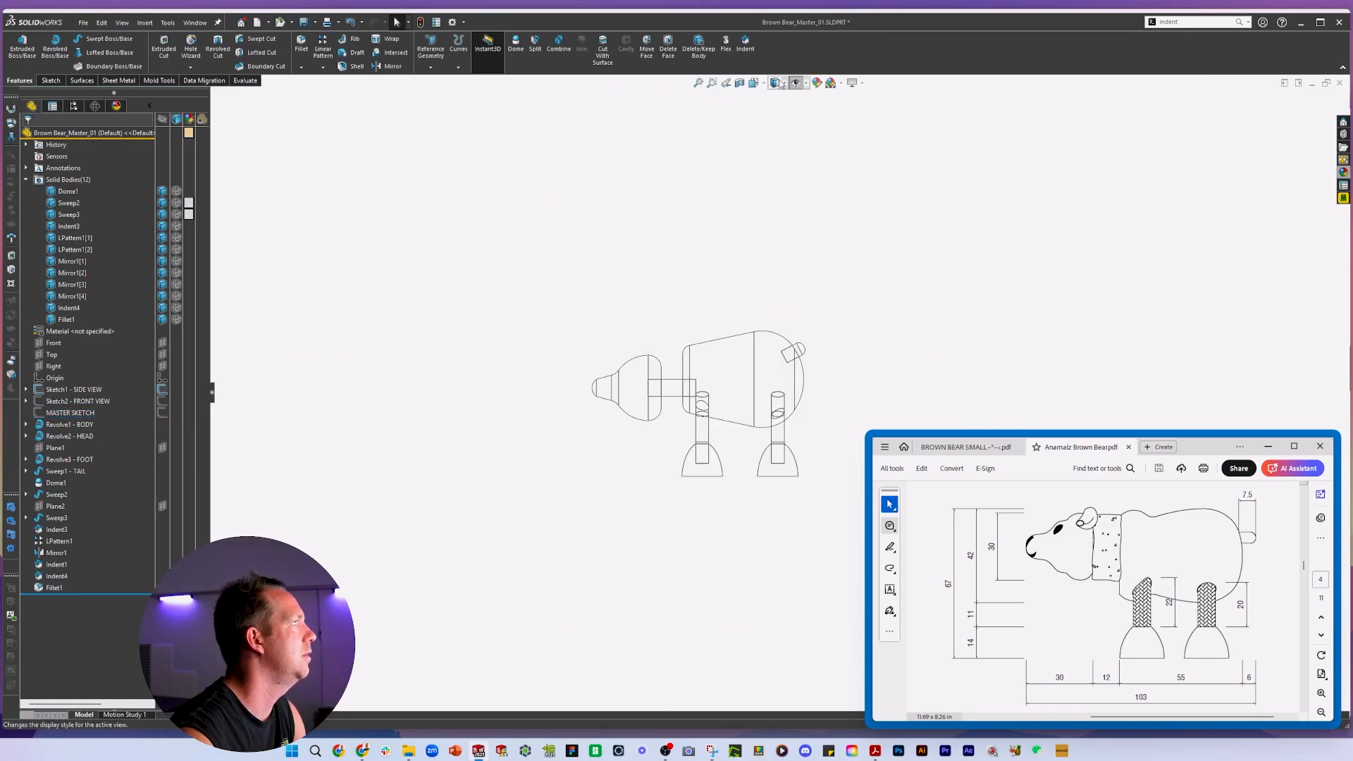
{"action": "left_click", "coordinate": [779, 83]}
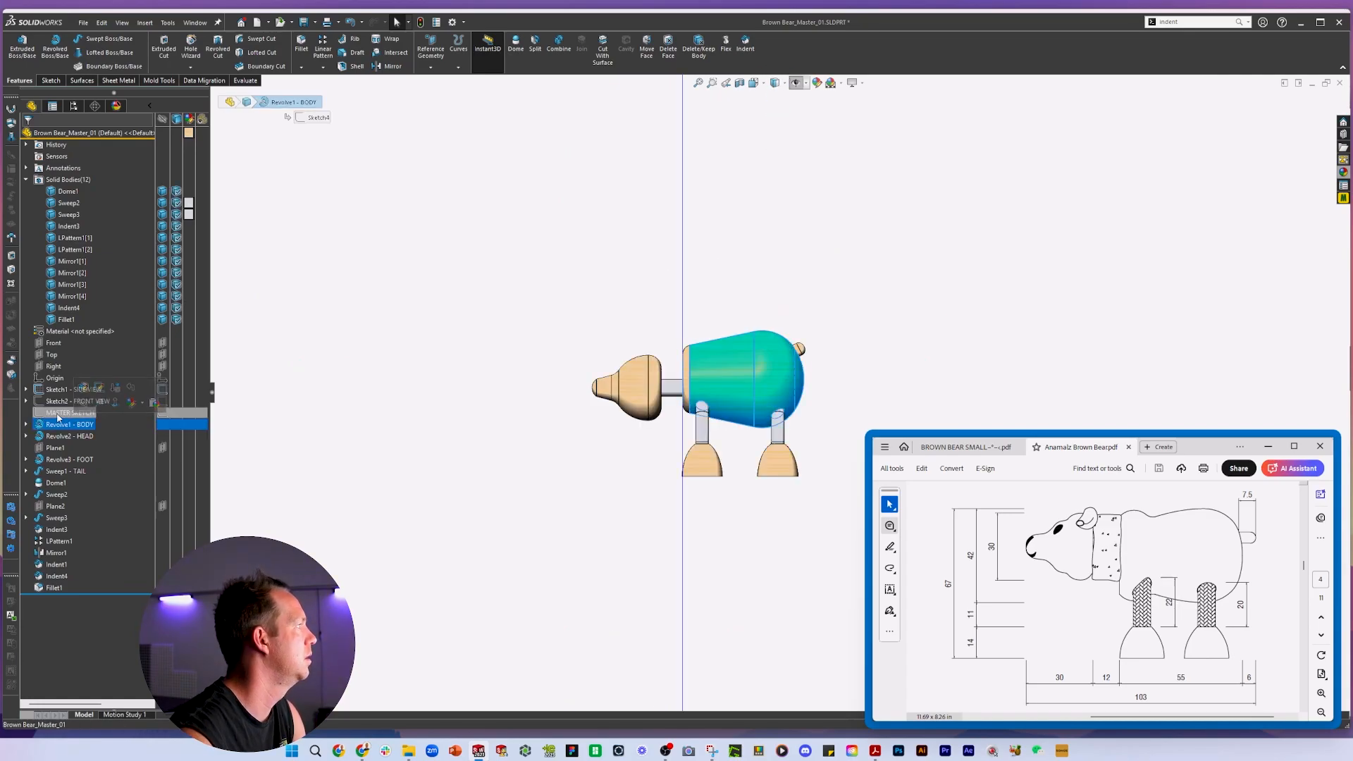
{"action": "left_click", "coordinate": [57, 414]}
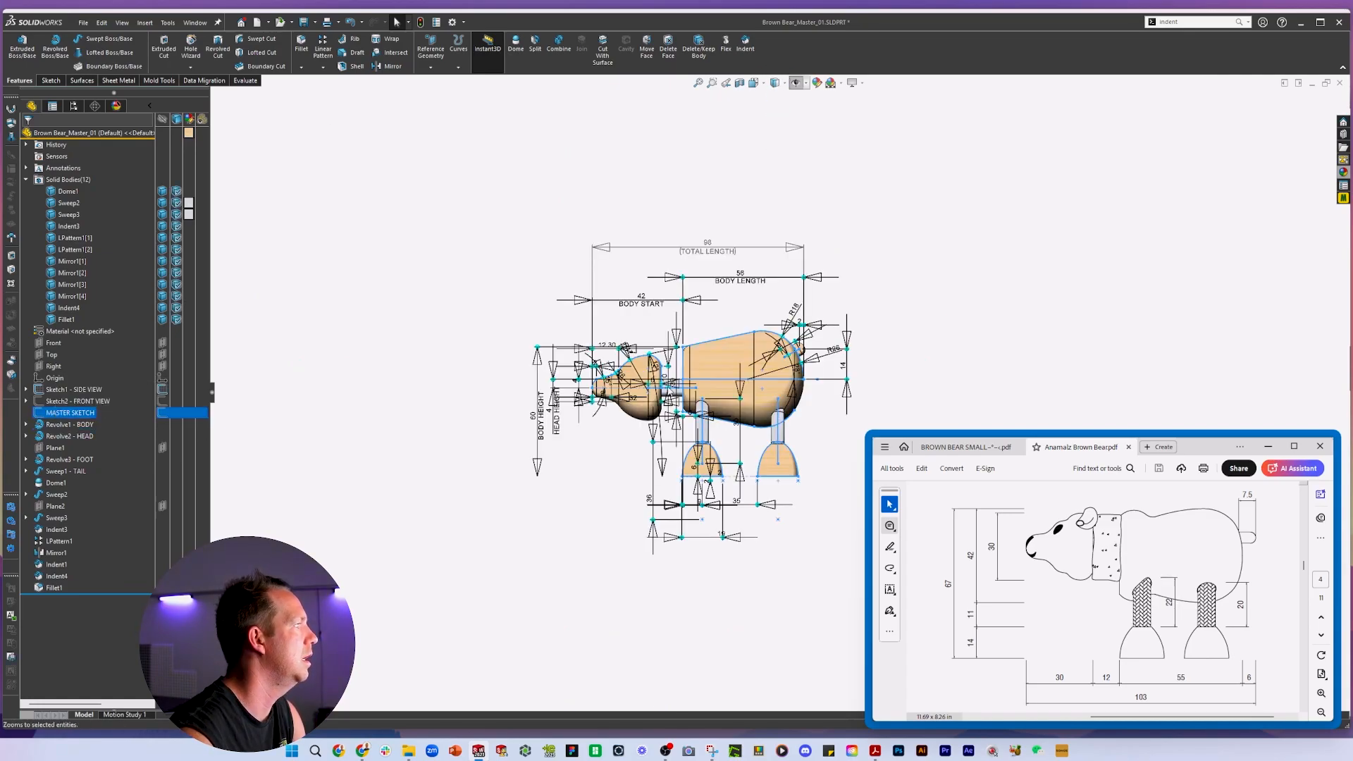
{"action": "scroll", "coordinate": [495, 434], "scroll_direction": "down", "scroll_amount": 4}
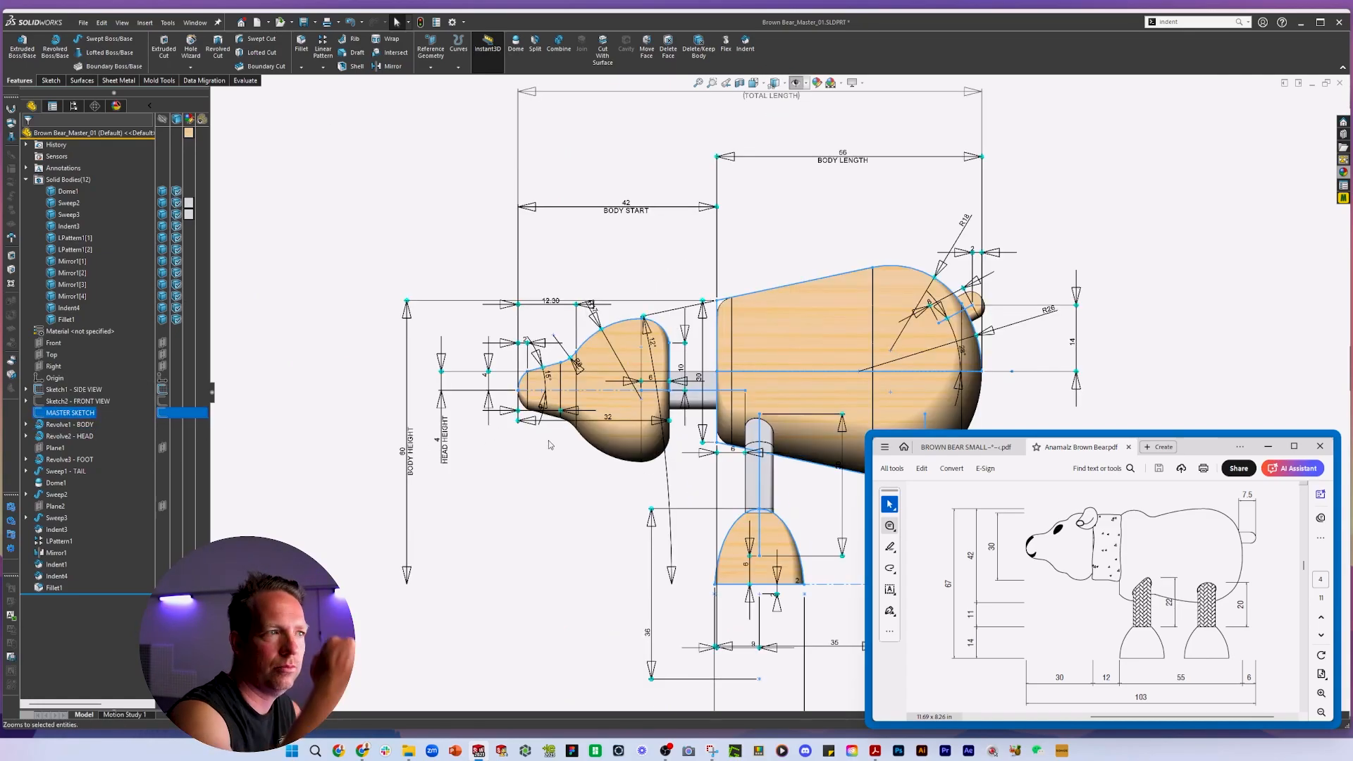
{"action": "scroll", "coordinate": [874, 377], "scroll_direction": "down", "scroll_amount": 4}
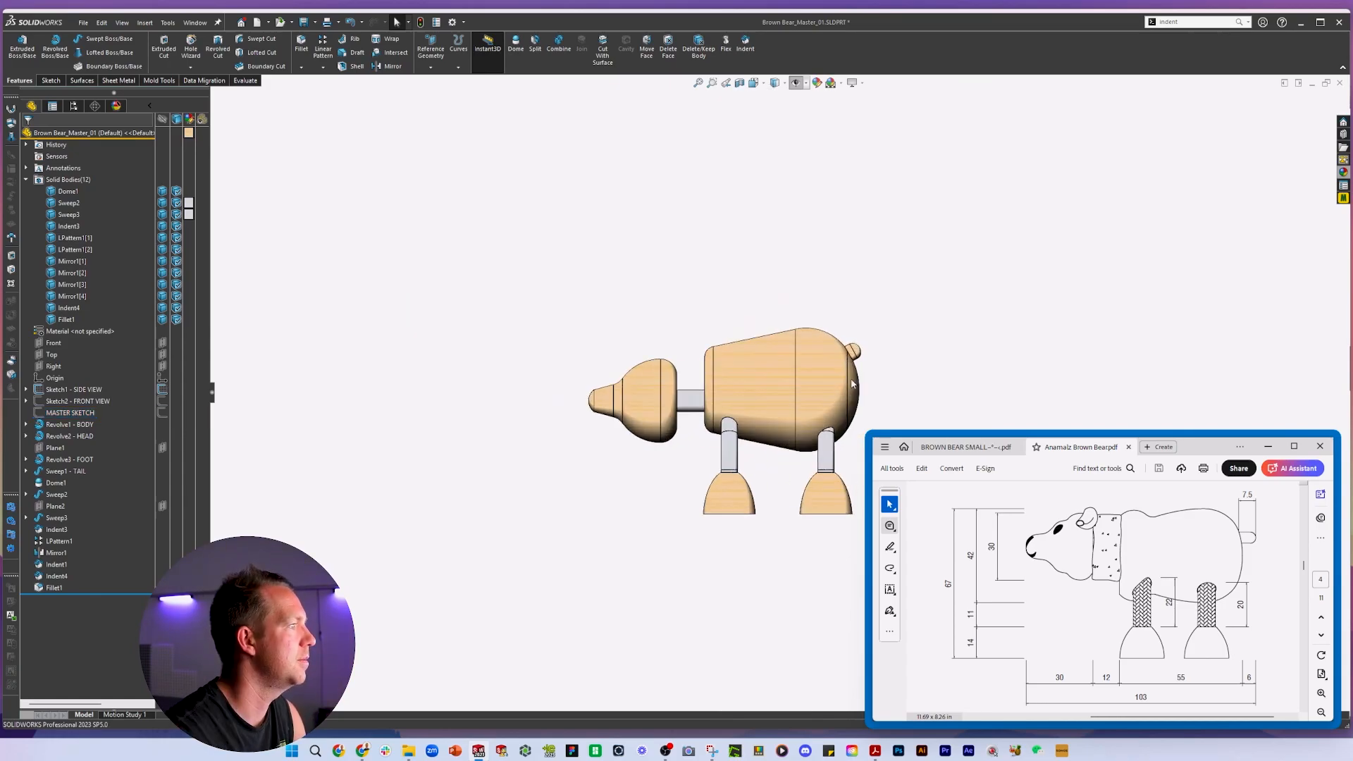
Examine the bear from an angled view and switch to the Anamalz Brown Bear PDF to read the rope sizes in the hardware list.
{"action": "scroll", "coordinate": [891, 389], "scroll_direction": "up", "scroll_amount": 3}
{"action": "scroll", "coordinate": [895, 392], "scroll_direction": "down", "scroll_amount": 1}
{"action": "scroll", "coordinate": [786, 502], "scroll_direction": "down", "scroll_amount": 2}
{"action": "middle_click_drag", "start_coordinate": [778, 449], "coordinate": [985, 384]}
{"action": "key", "text": "ctrl+bracketright"}
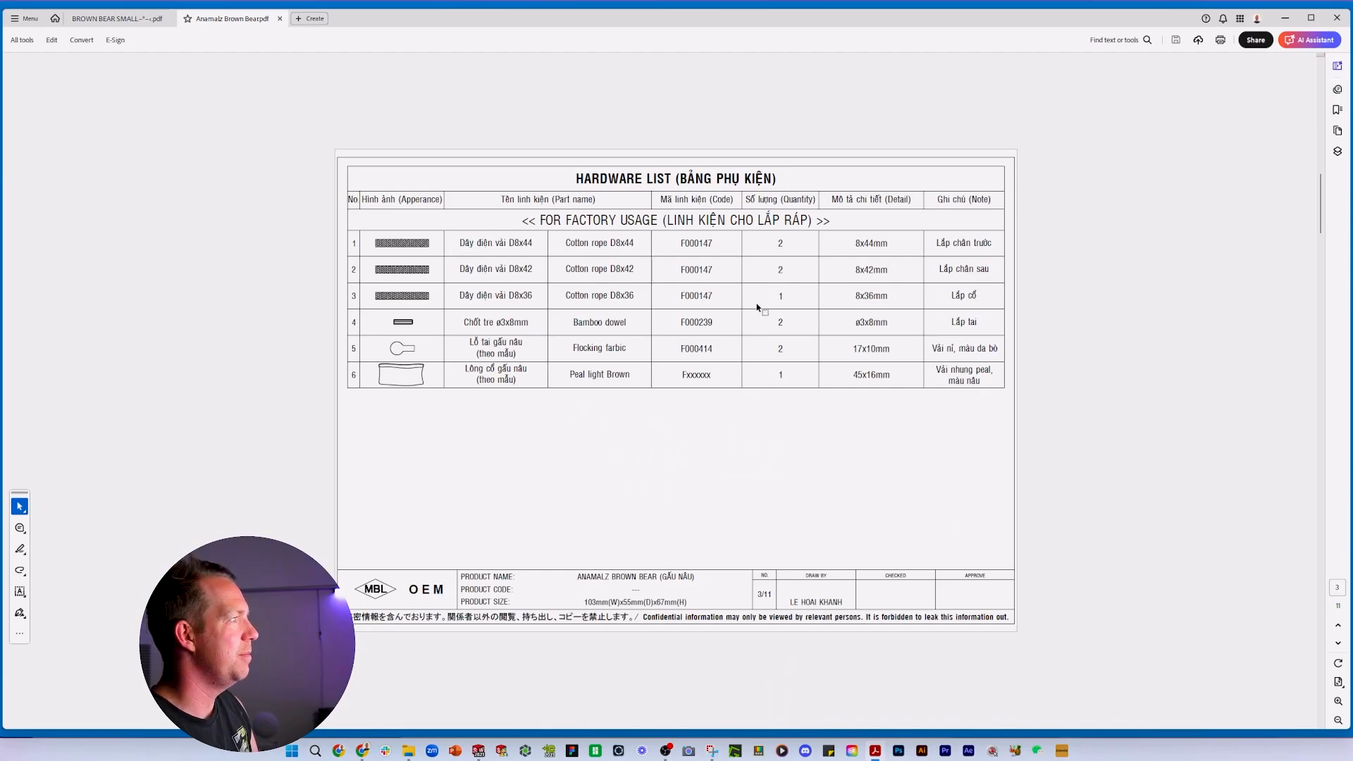
Switch back to SOLIDWORKS and inspect the neck rope's sweep diameter.
{"action": "key", "text": "alt+Tab"}
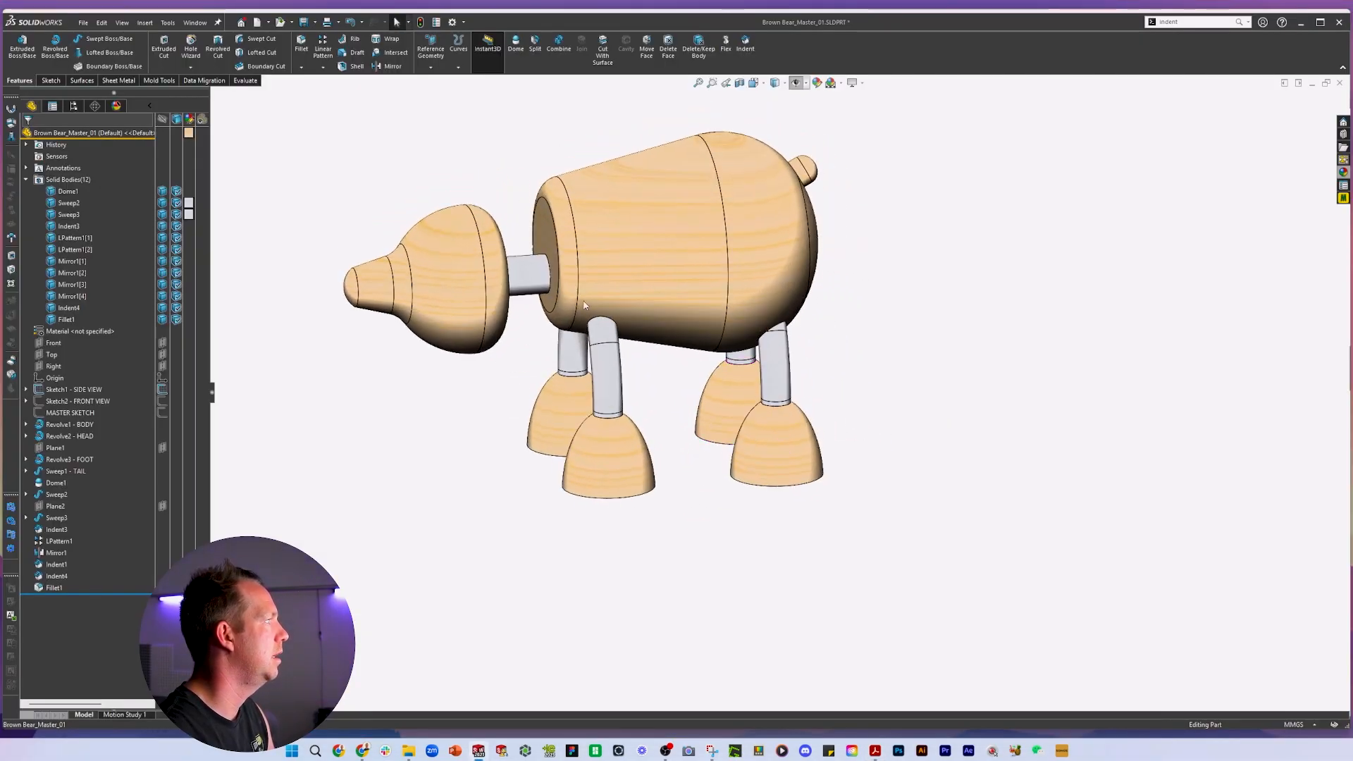
{"action": "left_click", "coordinate": [533, 280]}
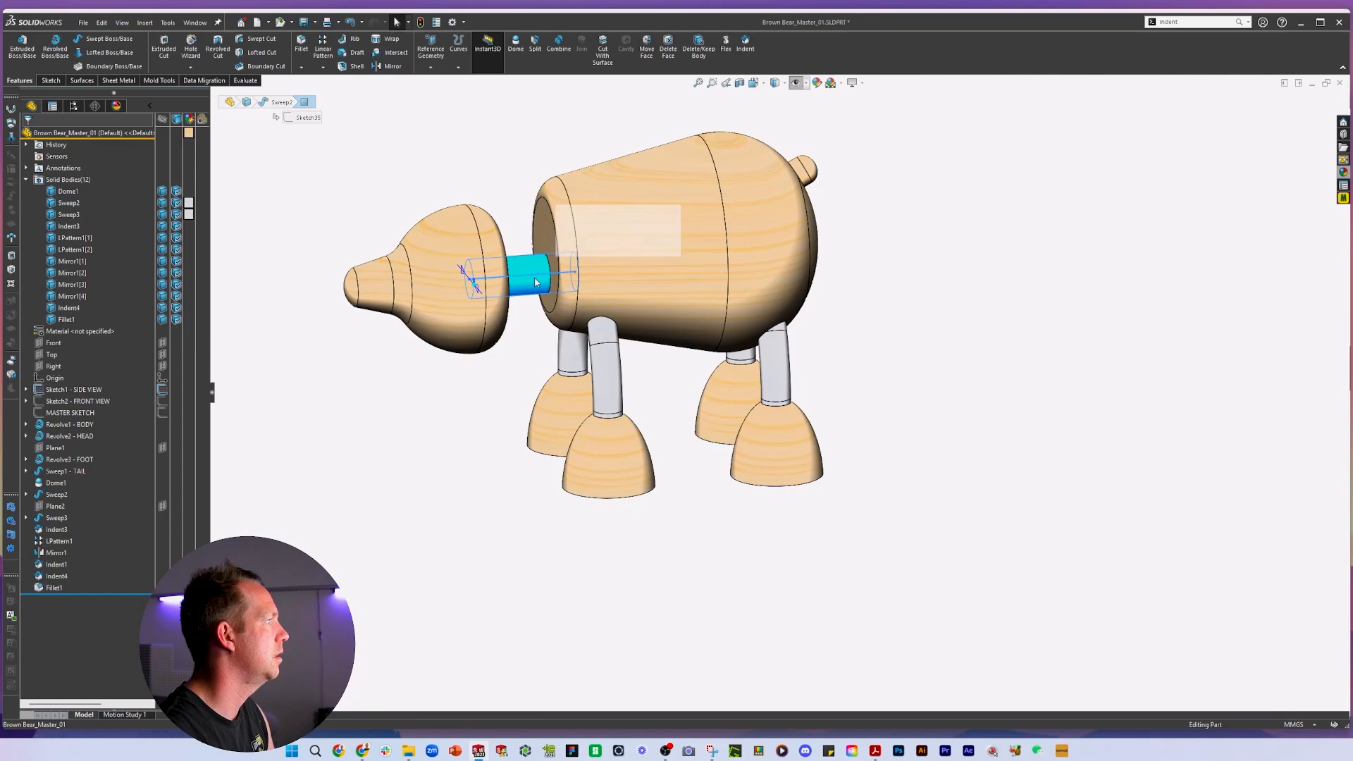
{"action": "scroll", "coordinate": [534, 280], "scroll_direction": "down", "scroll_amount": 5}
{"action": "middle_click_drag", "start_coordinate": [533, 280], "coordinate": [588, 248]}
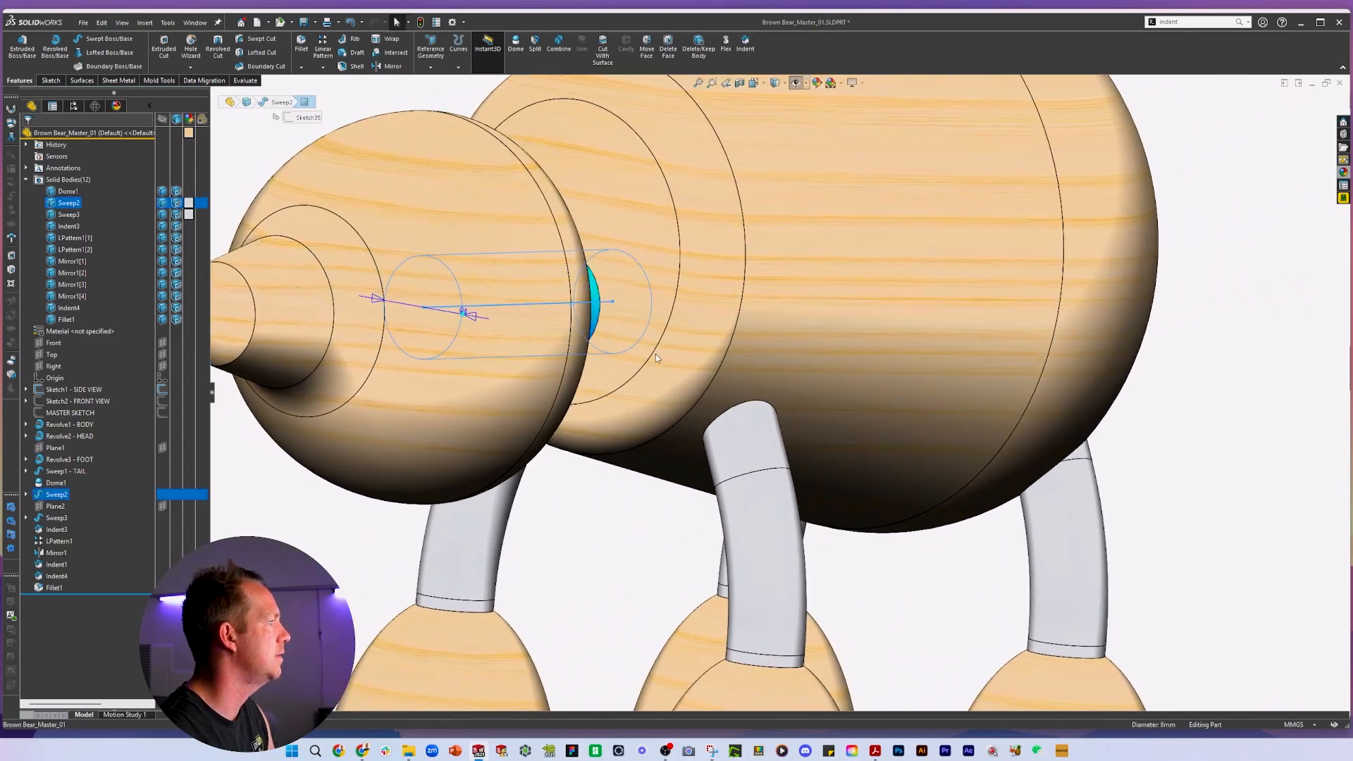
Set the front leg rope's sweep diameter to 8 mm on the model.
{"action": "left_click", "coordinate": [762, 547]}
{"action": "middle_click_drag", "start_coordinate": [763, 547], "coordinate": [771, 606]}
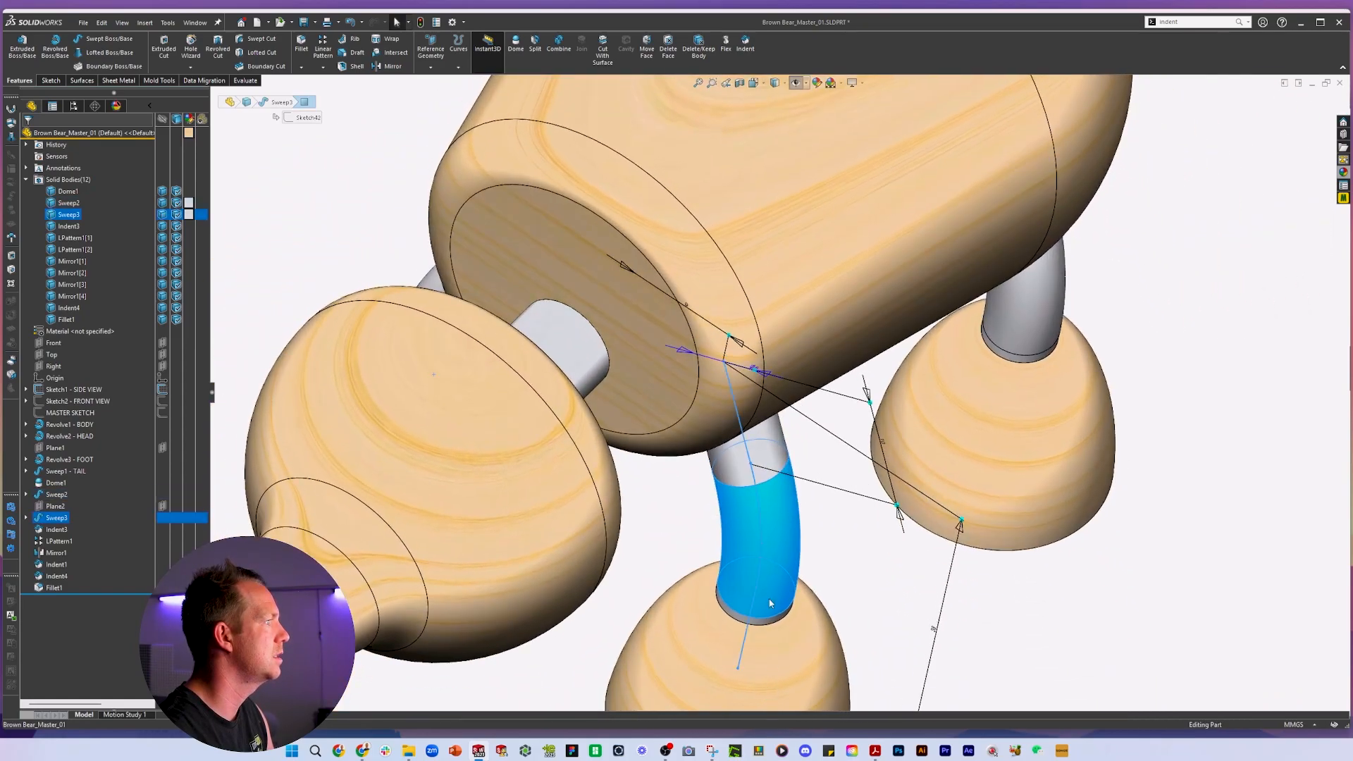
{"action": "scroll", "coordinate": [749, 326], "scroll_direction": "down", "scroll_amount": 5}
{"action": "left_click", "coordinate": [749, 326]}
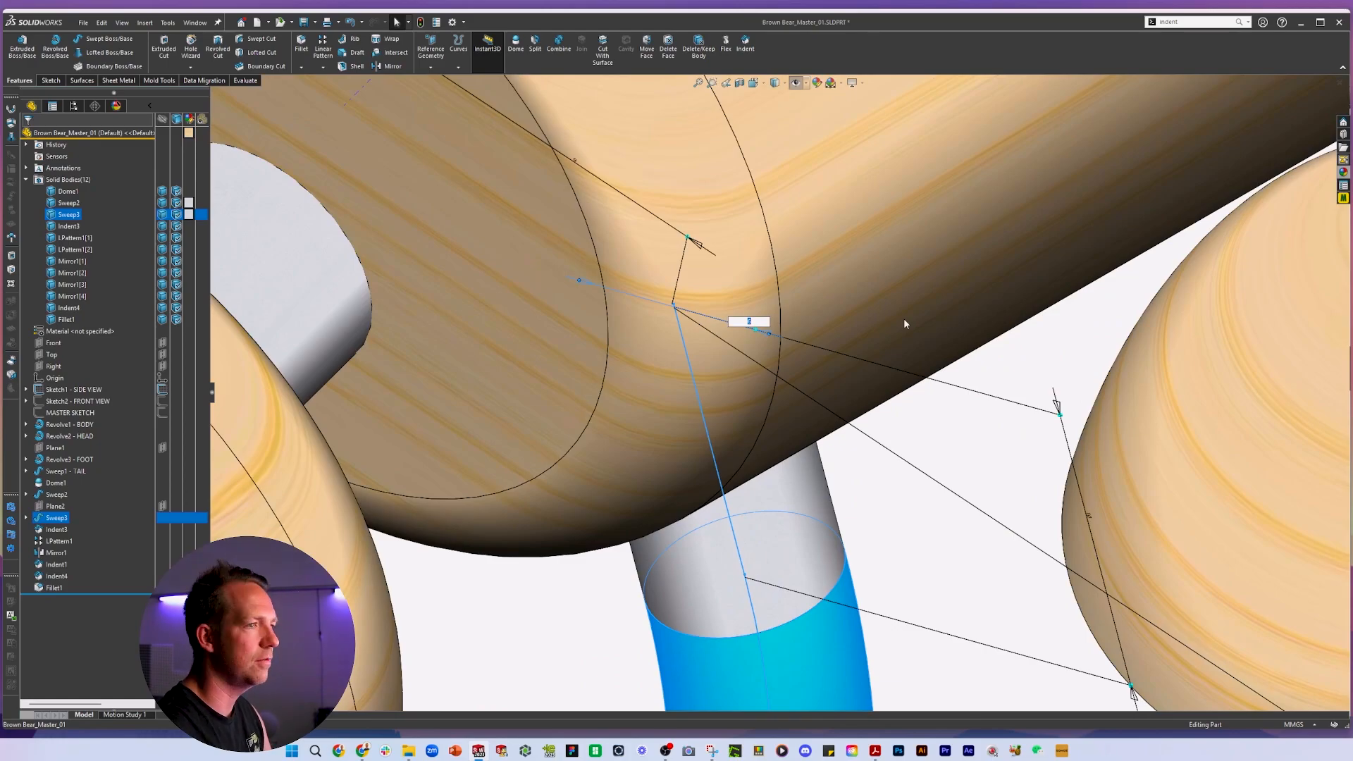
{"action": "key", "text": "Return"}
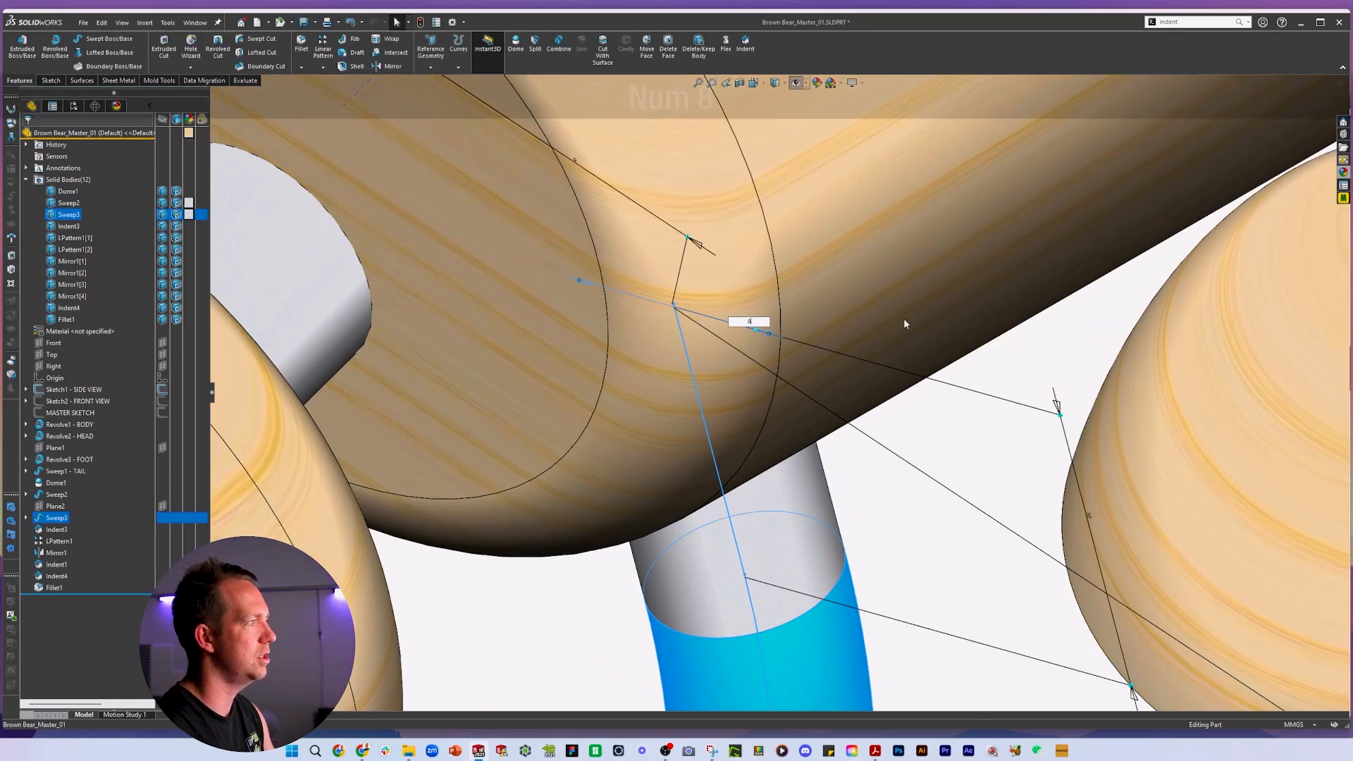
{"action": "scroll", "coordinate": [964, 331], "scroll_direction": "up", "scroll_amount": 7}
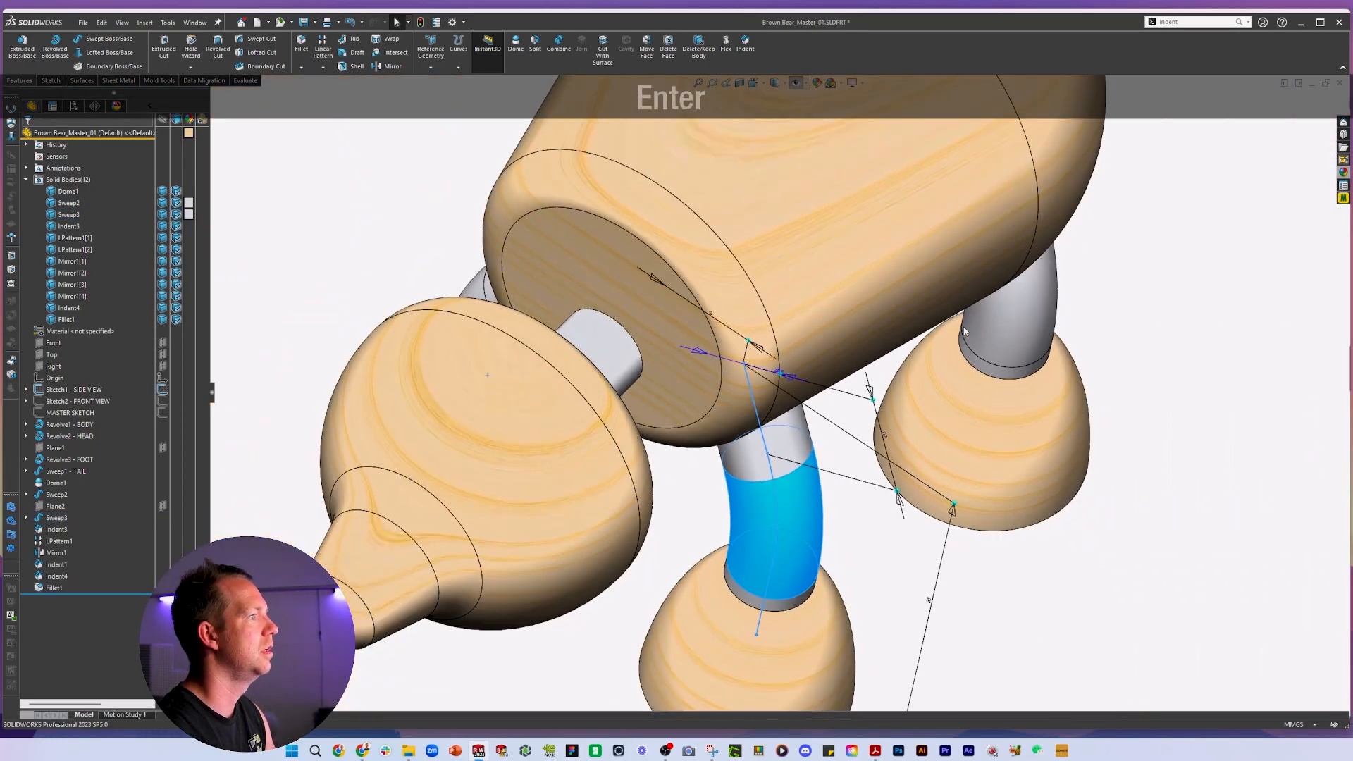
Examine the bear's legs and tail, and check the hole sizes and depths on the body drawing in the Anamalz Brown Bear PDF.
{"action": "middle_click_drag", "start_coordinate": [912, 446], "coordinate": [876, 281]}
{"action": "scroll", "coordinate": [1048, 304], "scroll_direction": "up", "scroll_amount": 4}
{"action": "middle_click_drag", "start_coordinate": [1048, 304], "coordinate": [872, 314]}
{"action": "key", "text": "alt+Tab"}
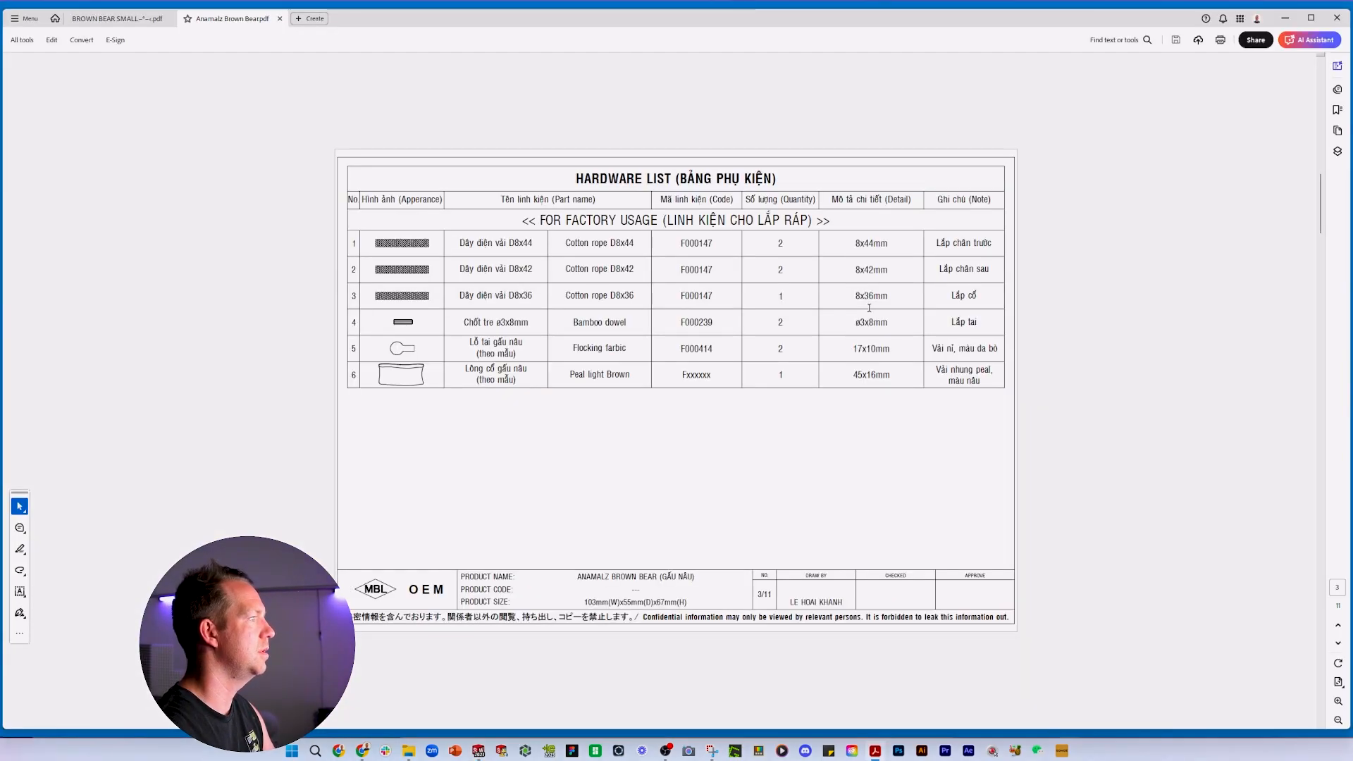
{"action": "scroll", "coordinate": [858, 349], "scroll_direction": "down", "scroll_amount": 2}
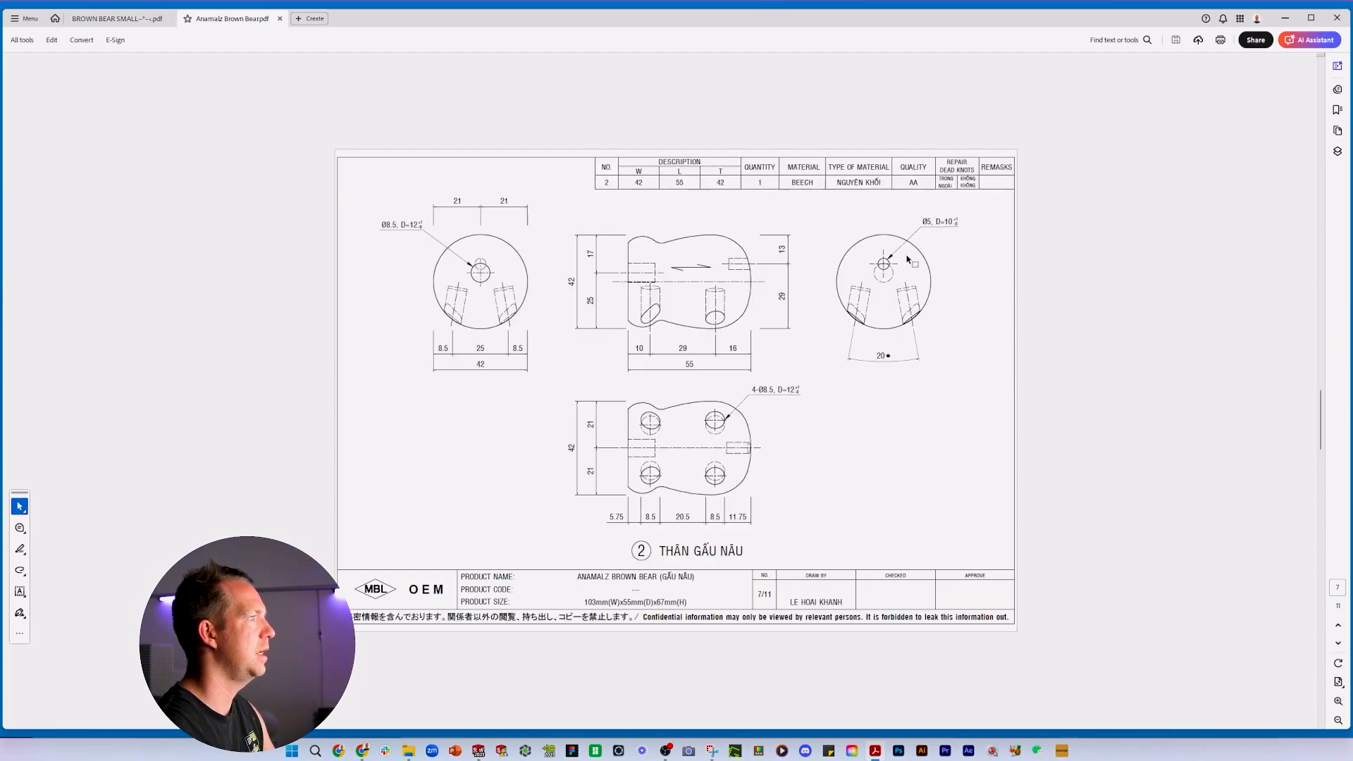
Switch back to SOLIDWORKS and inspect the tail up close before returning the bear to a side view.
{"action": "key", "text": "alt+Tab"}
{"action": "scroll", "coordinate": [815, 279], "scroll_direction": "down", "scroll_amount": 4}
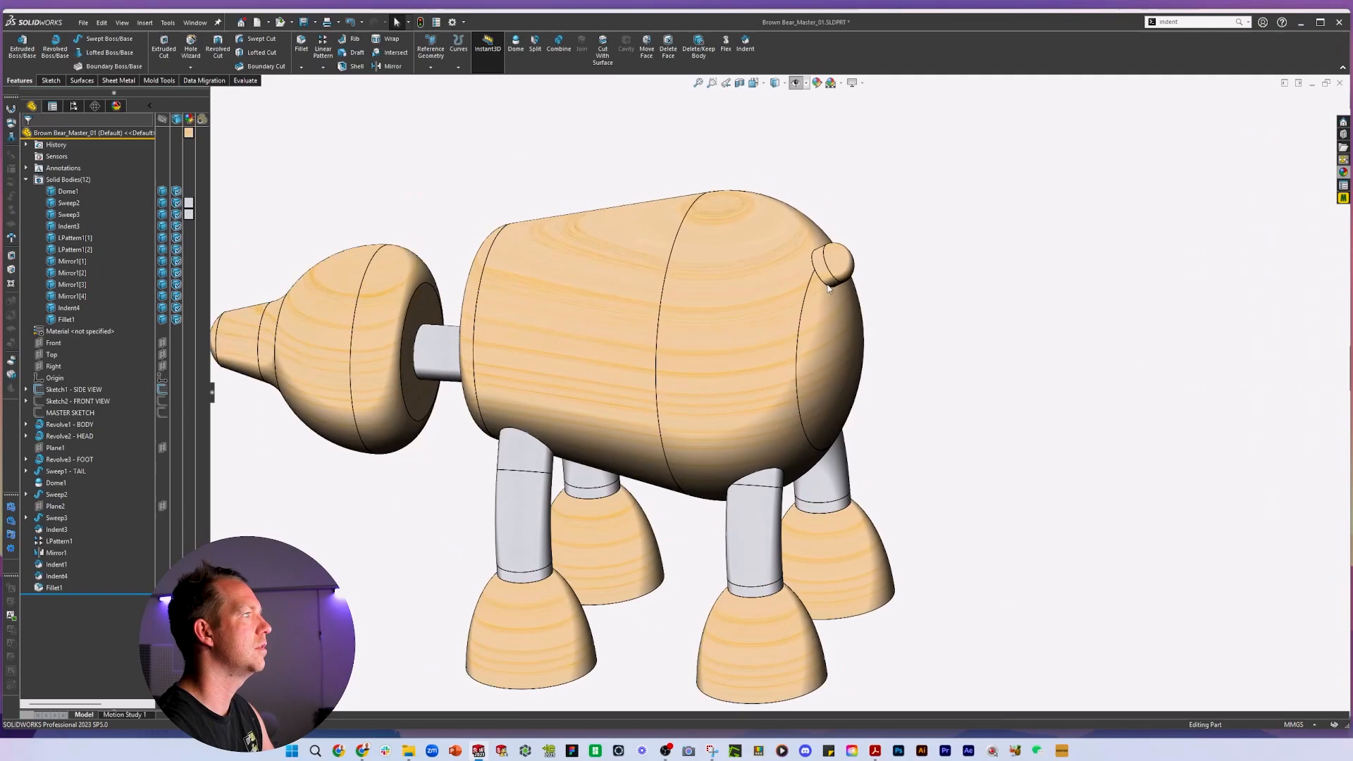
{"action": "left_click", "coordinate": [816, 281]}
{"action": "middle_click_drag", "start_coordinate": [816, 281], "coordinate": [819, 266]}
{"action": "key", "text": "space"}
{"action": "key", "text": "shift+Left"}
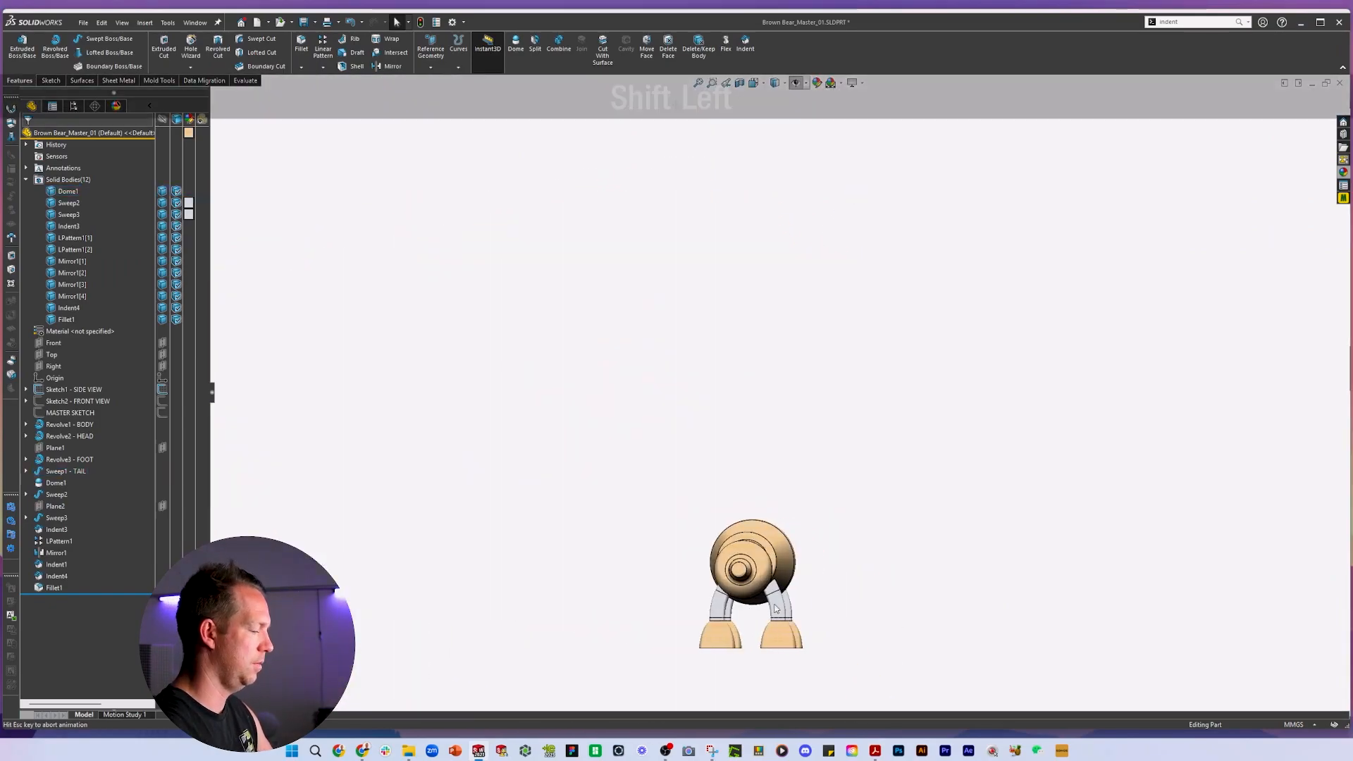
{"action": "key", "text": "shift+Left"}
Display the master sketch dimensions, move the nose radius height dimension closer to the nose, and place HEAD HEIGHT's label above its extension lines.
{"action": "left_click", "coordinate": [717, 399]}
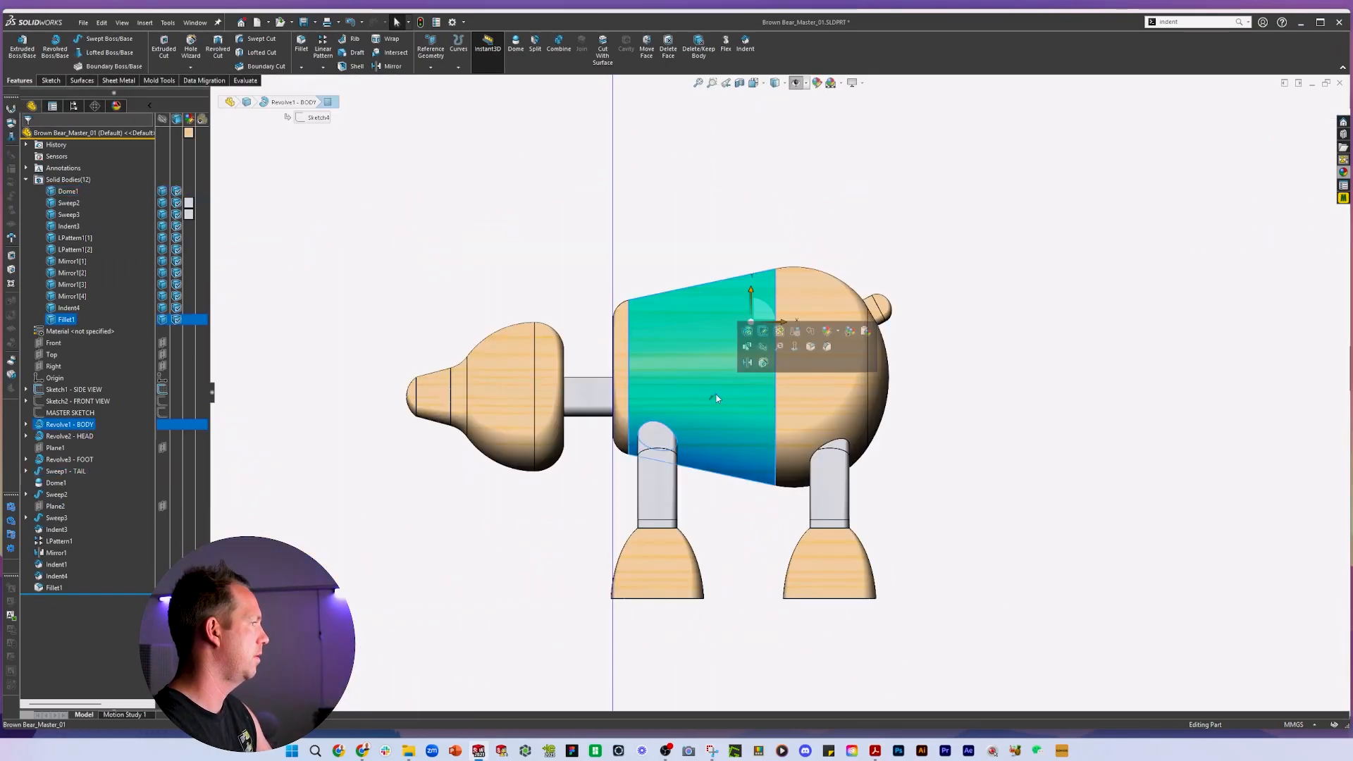
{"action": "left_click", "coordinate": [73, 414]}
{"action": "left_click", "coordinate": [379, 276]}
{"action": "left_click", "coordinate": [70, 412]}
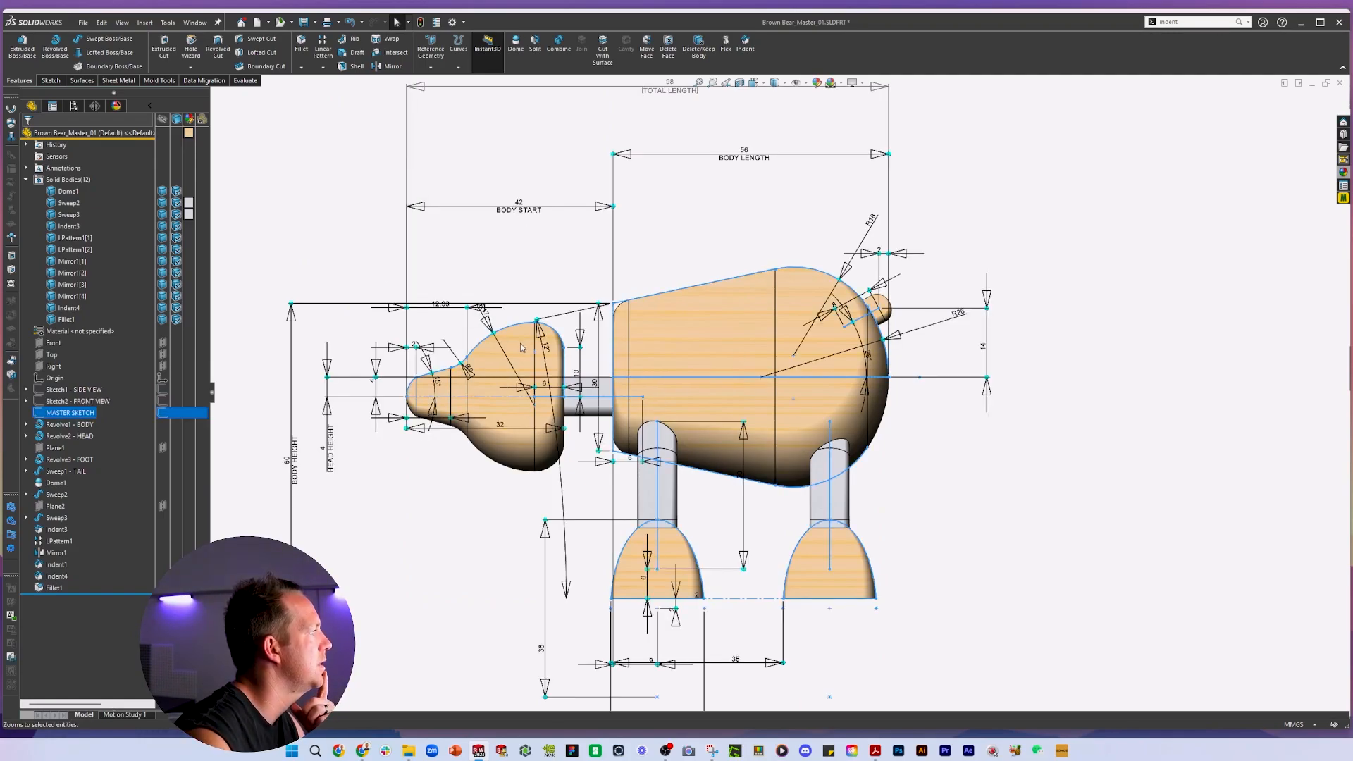
{"action": "scroll", "coordinate": [414, 392], "scroll_direction": "down", "scroll_amount": 3}
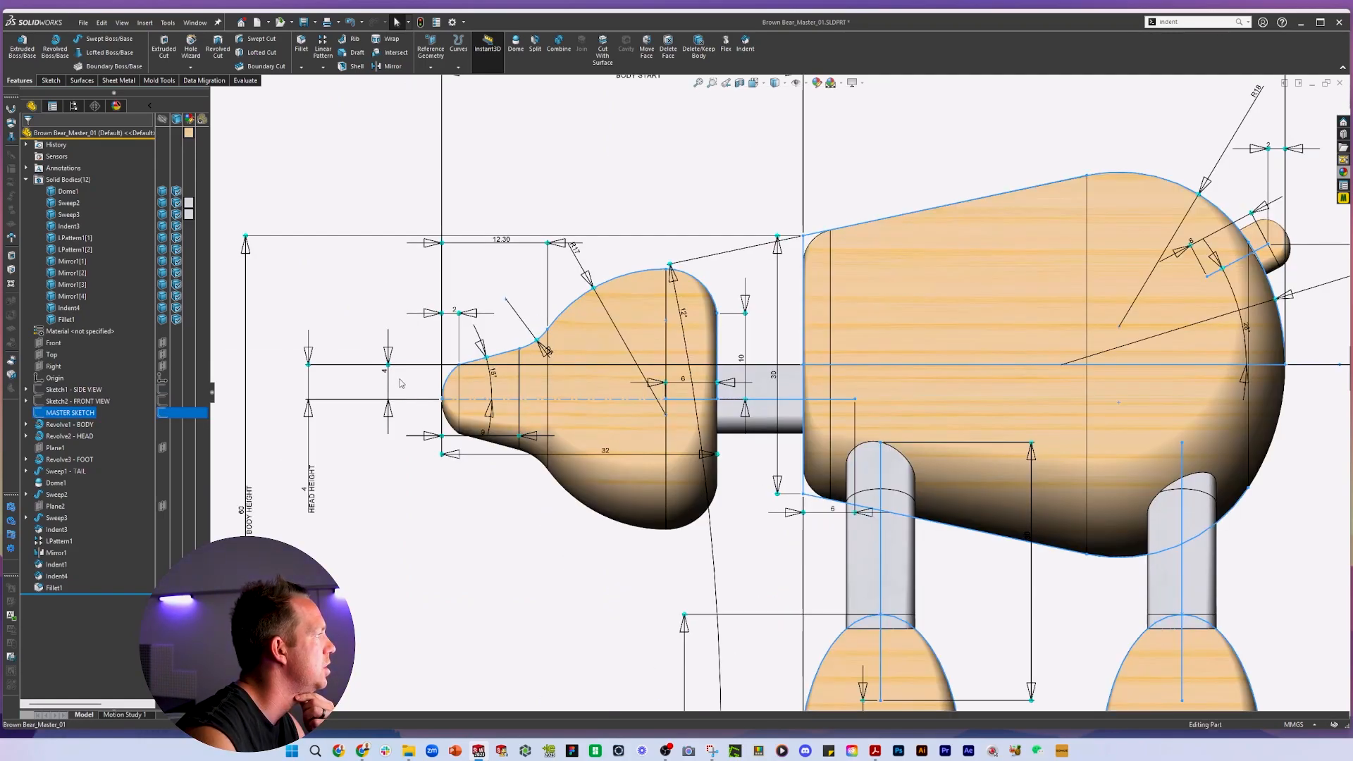
{"action": "left_click_drag", "start_coordinate": [388, 377], "coordinate": [410, 381]}
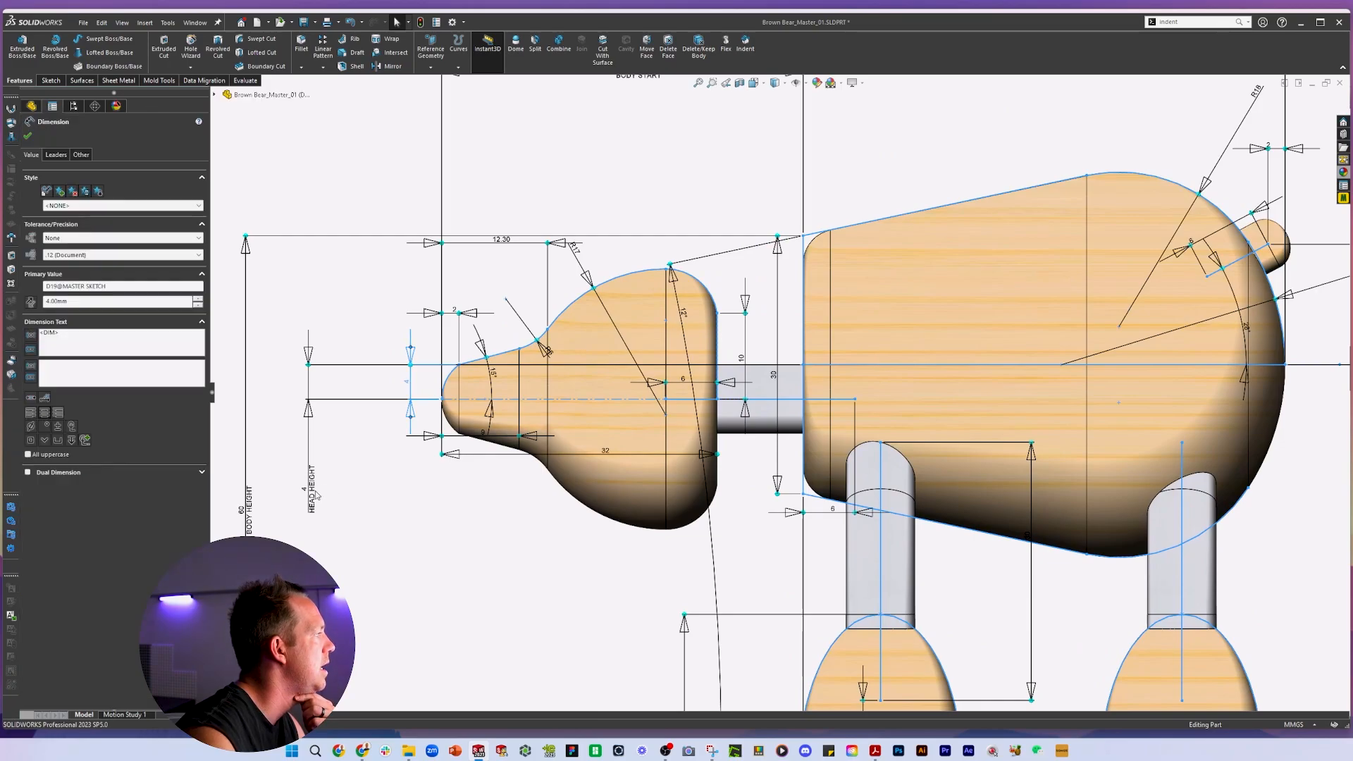
{"action": "mouse_move", "coordinate": [316, 495]}
{"action": "left_mouse_down"}
{"action": "mouse_move", "coordinate": [477, 423]}
{"action": "mouse_move", "coordinate": [886, 377]}
{"action": "left_mouse_up"}
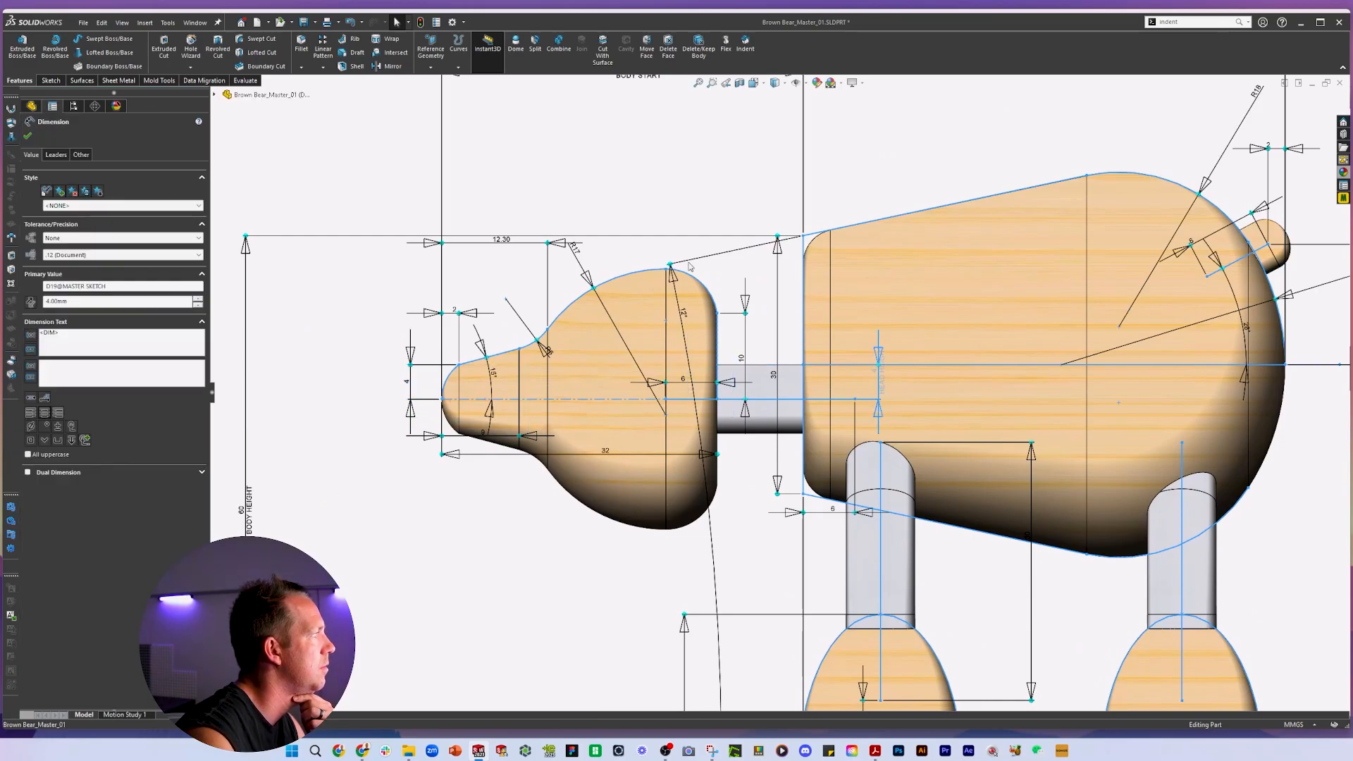
{"action": "left_click_drag", "start_coordinate": [691, 266], "coordinate": [303, 168]}
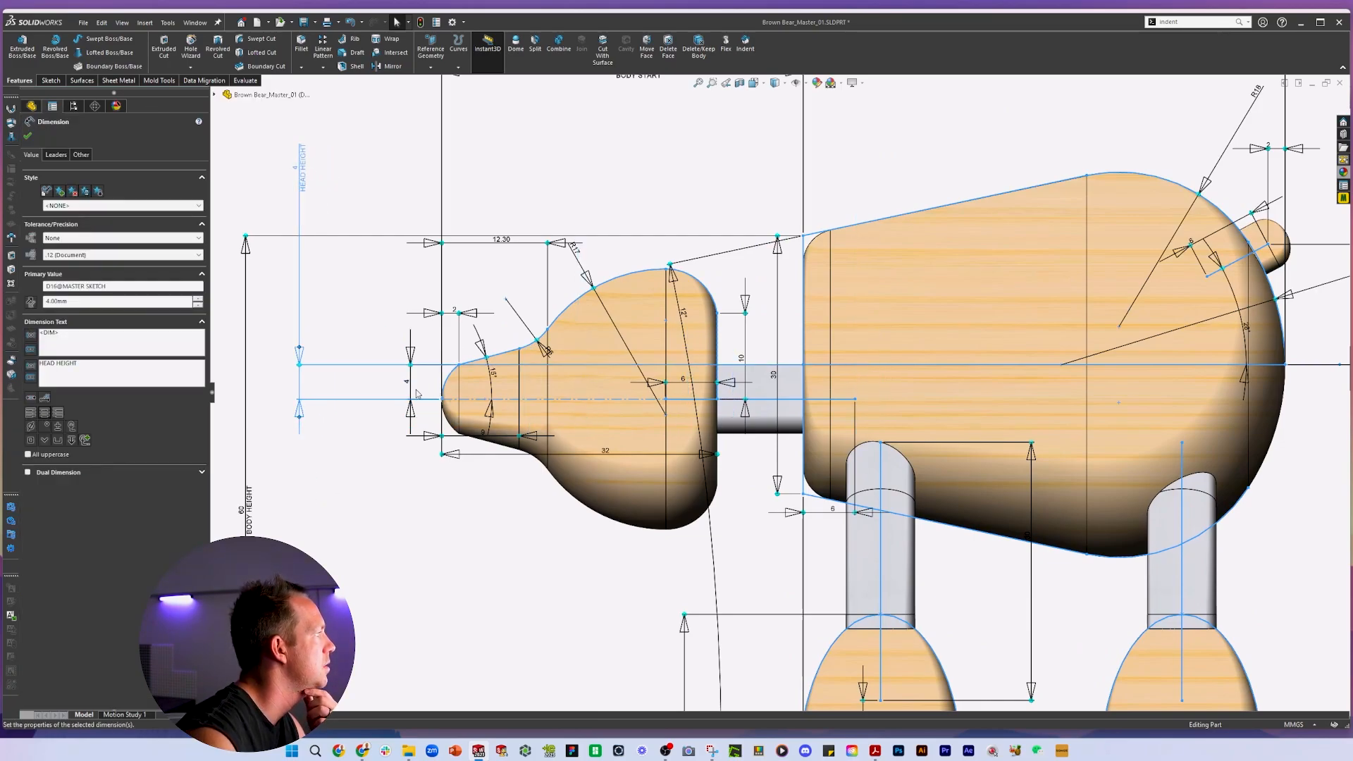
{"action": "key", "text": "Escape"}
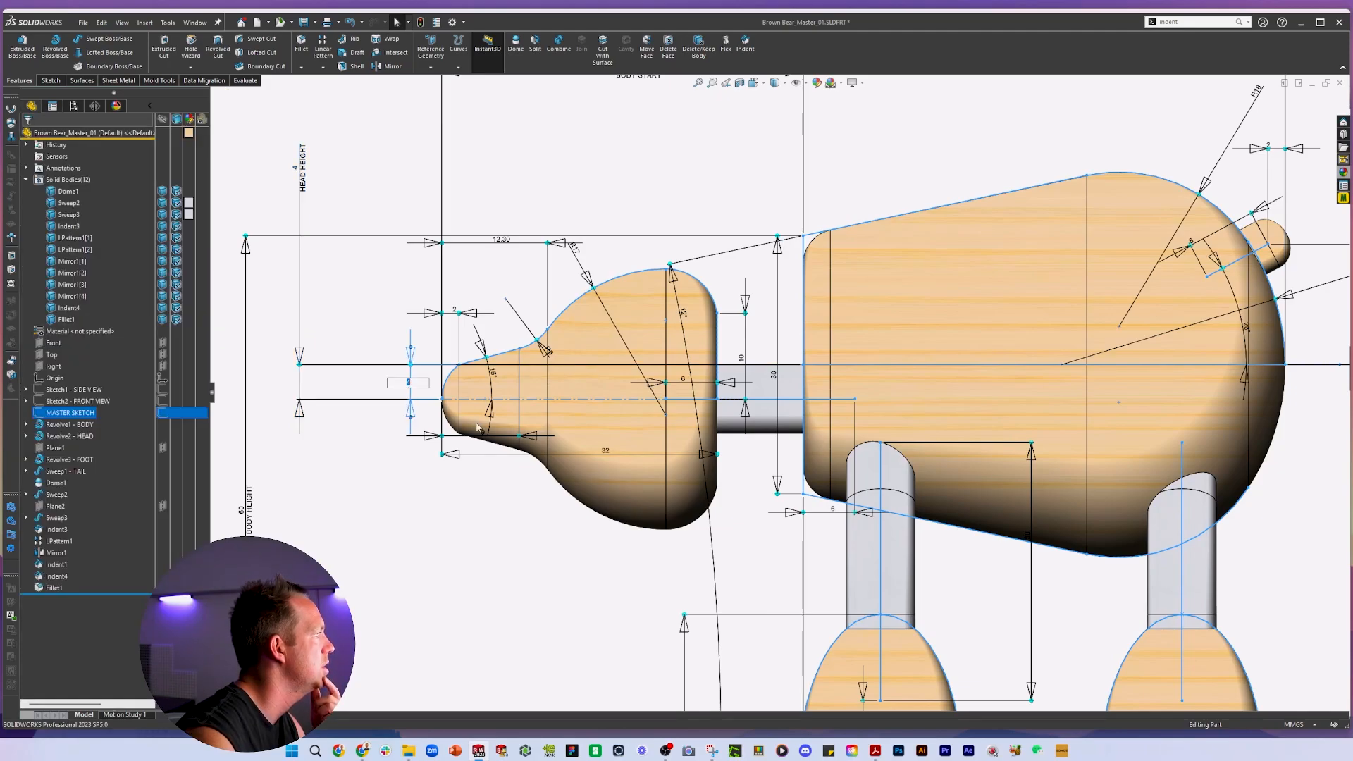
Set the nose's vertical dimension to 4.5 mm and the overall head length to 30 mm in the master sketch.
{"action": "type", "text": "4.5"}
{"action": "key", "text": "Return"}
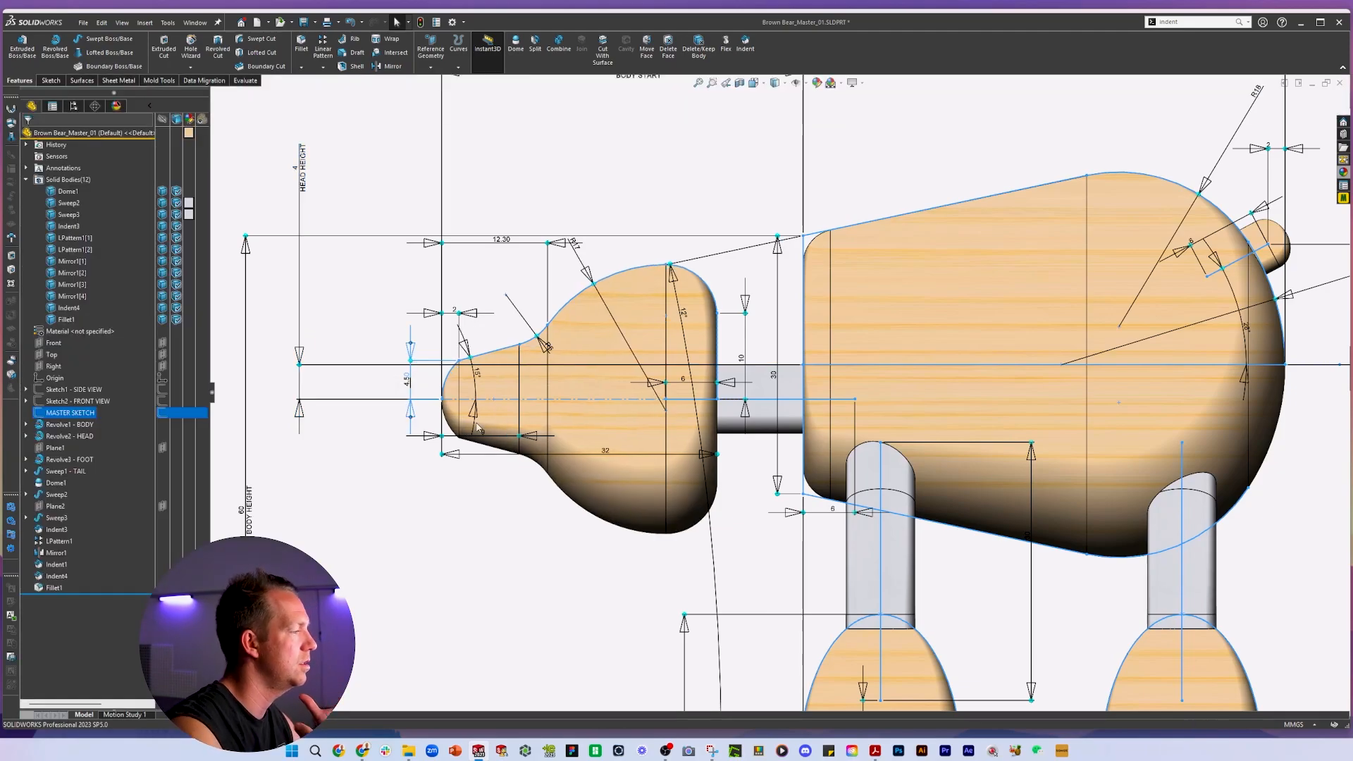
{"action": "scroll", "coordinate": [442, 375], "scroll_direction": "down", "scroll_amount": 2}
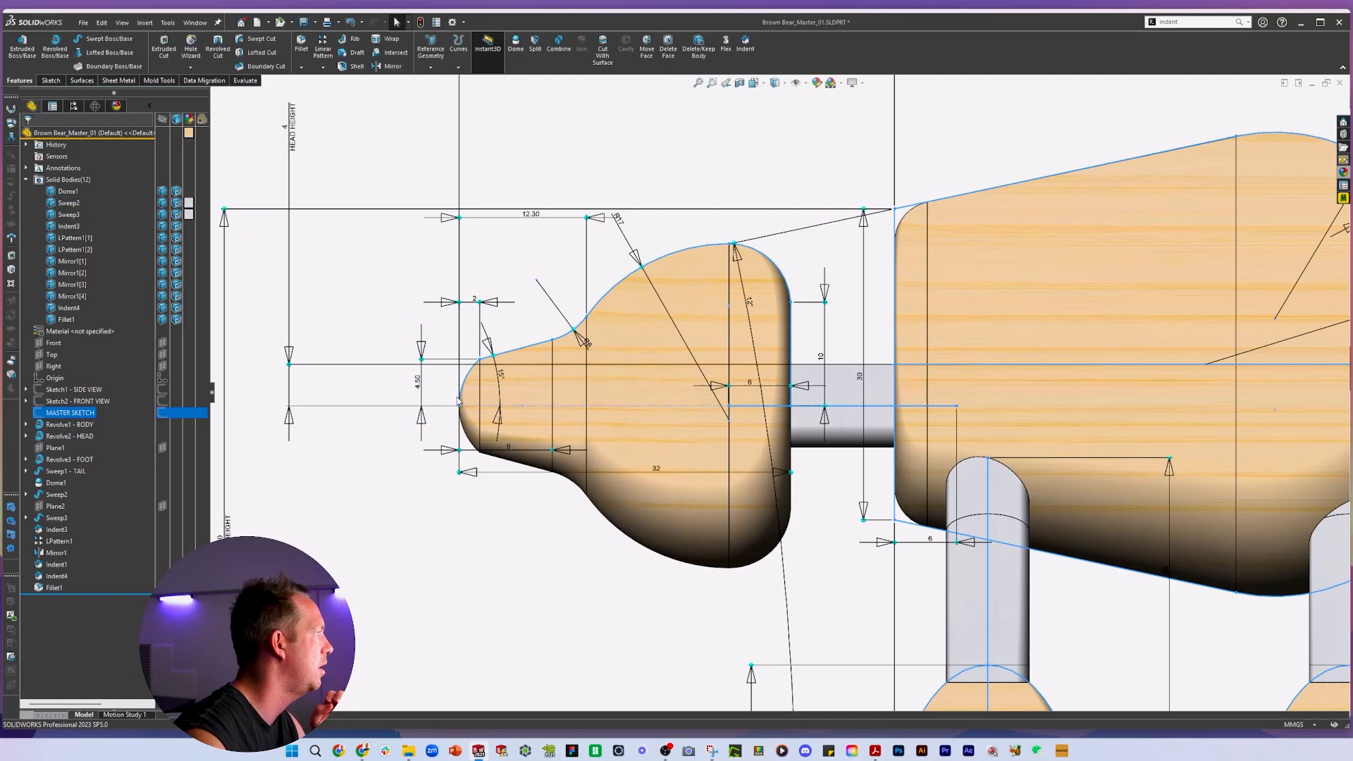
{"action": "left_click", "coordinate": [456, 540]}
{"action": "scroll", "coordinate": [435, 396], "scroll_direction": "down", "scroll_amount": 2}
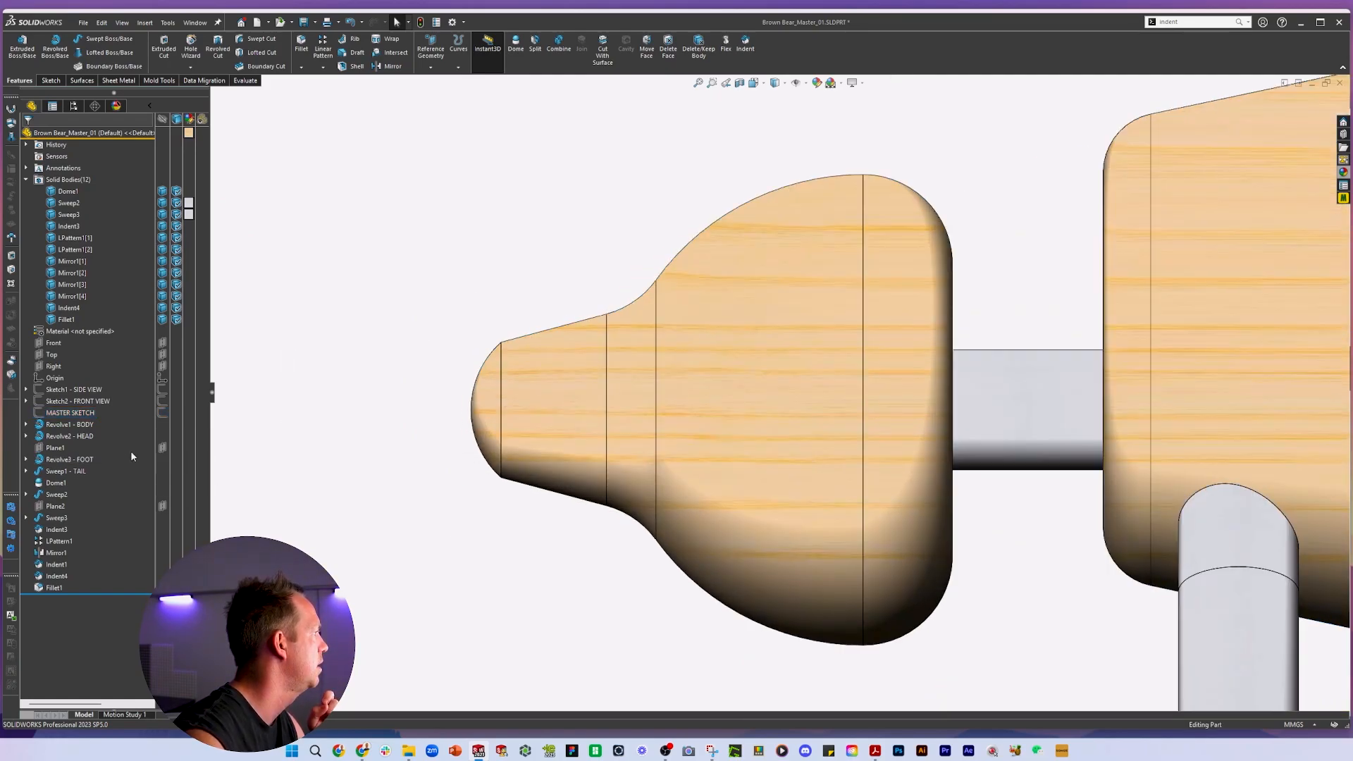
{"action": "left_click", "coordinate": [529, 378]}
{"action": "scroll", "coordinate": [954, 407], "scroll_direction": "up", "scroll_amount": 4}
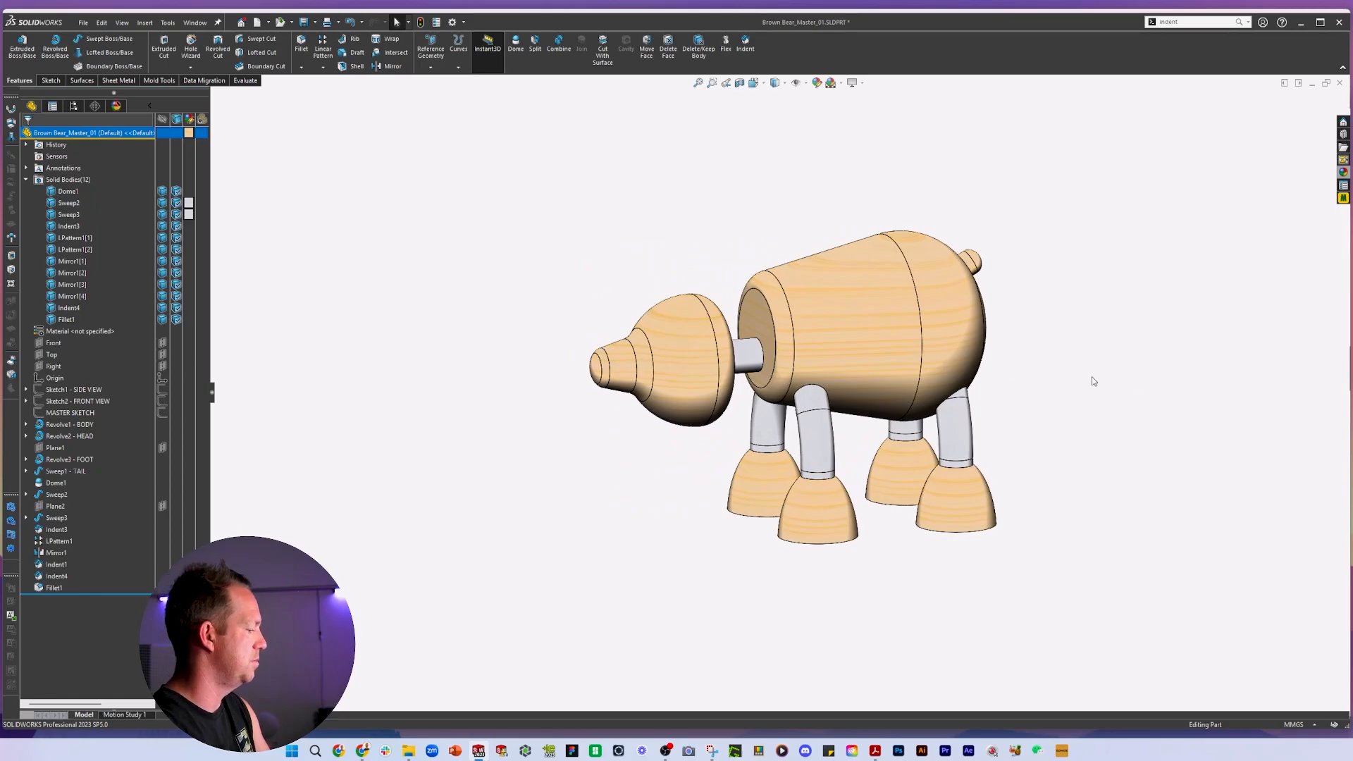
Open the Bear.004_Angle05.jpg render in Google Drive and compare it with the bear model in SOLIDWORKS from an angled front view.
{"action": "key", "text": "ctrl+Tab"}
{"action": "key", "text": "alt+Tab"}
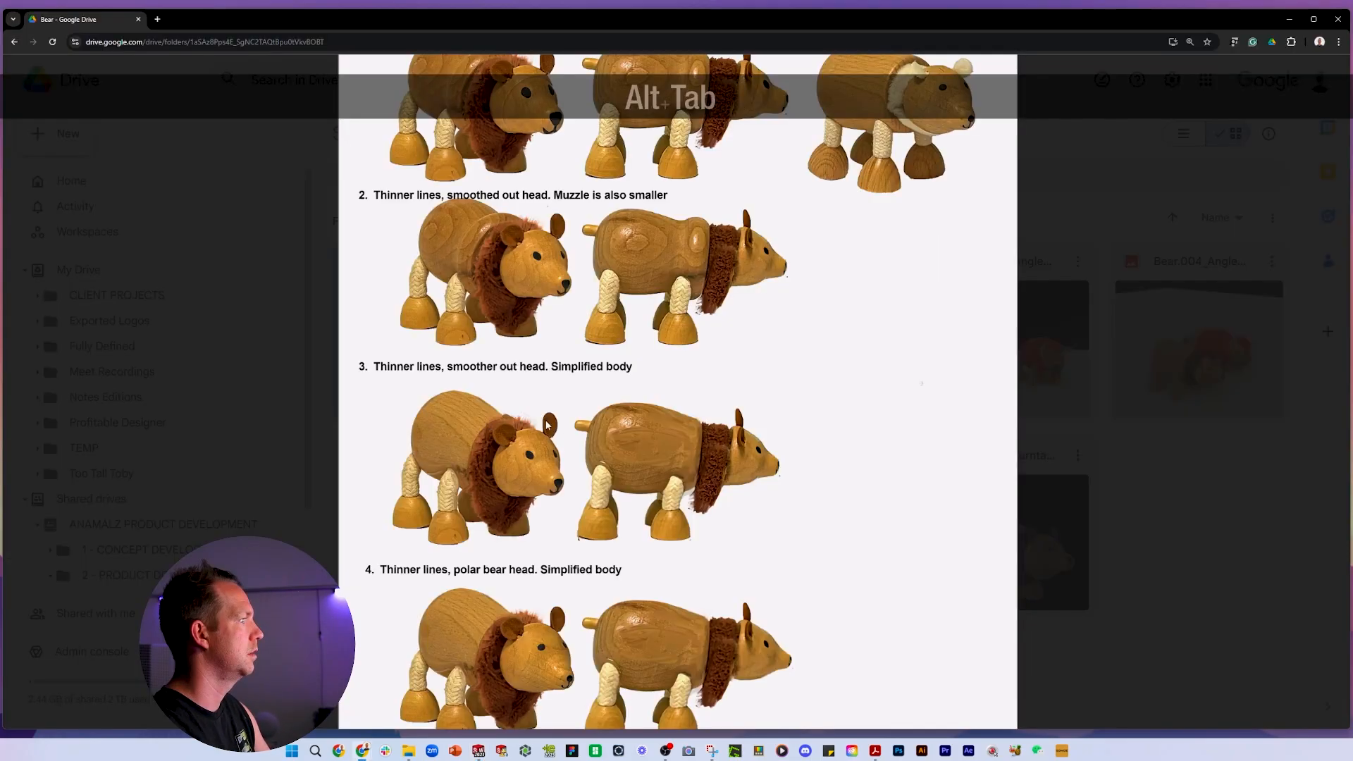
{"action": "scroll", "coordinate": [1112, 359], "scroll_direction": "down", "scroll_amount": 3, "text": "ctrl"}
{"action": "left_click", "coordinate": [1112, 359]}
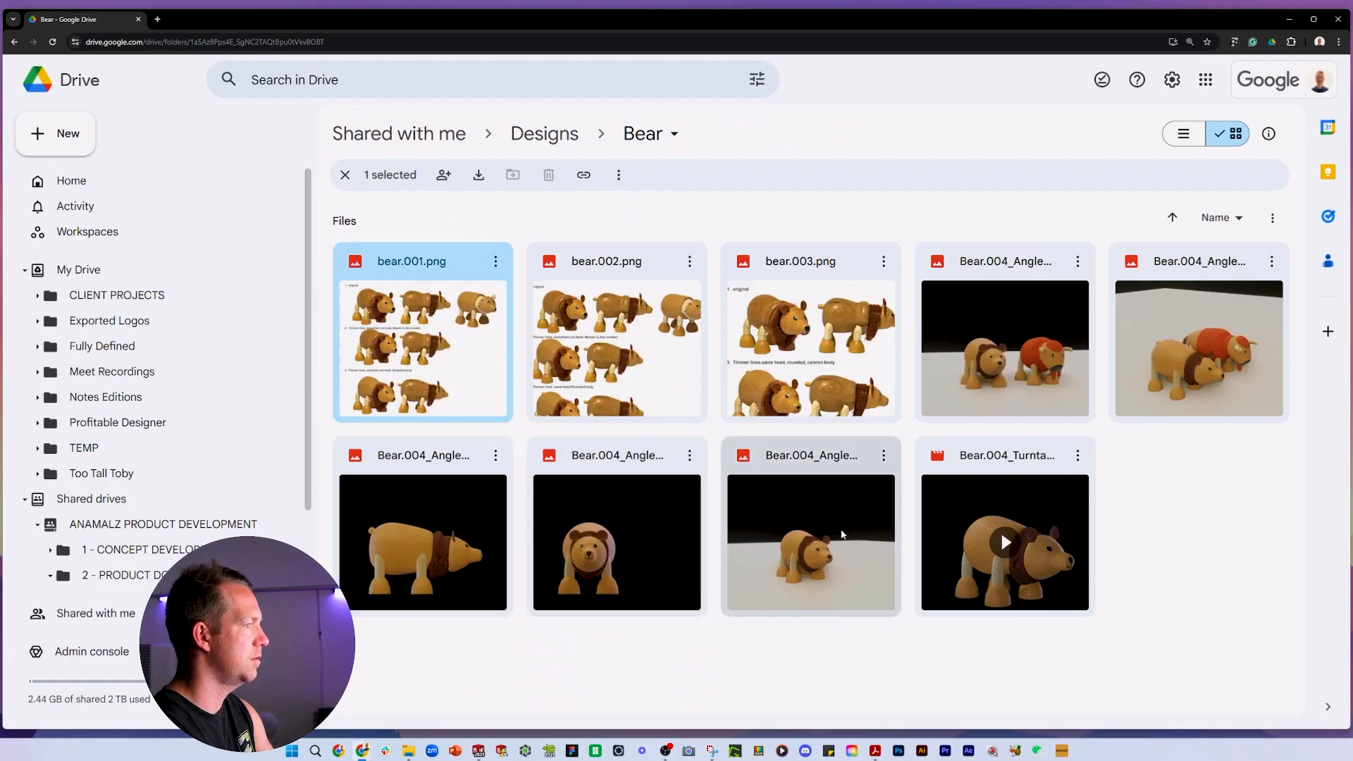
{"action": "double_click", "coordinate": [803, 560]}
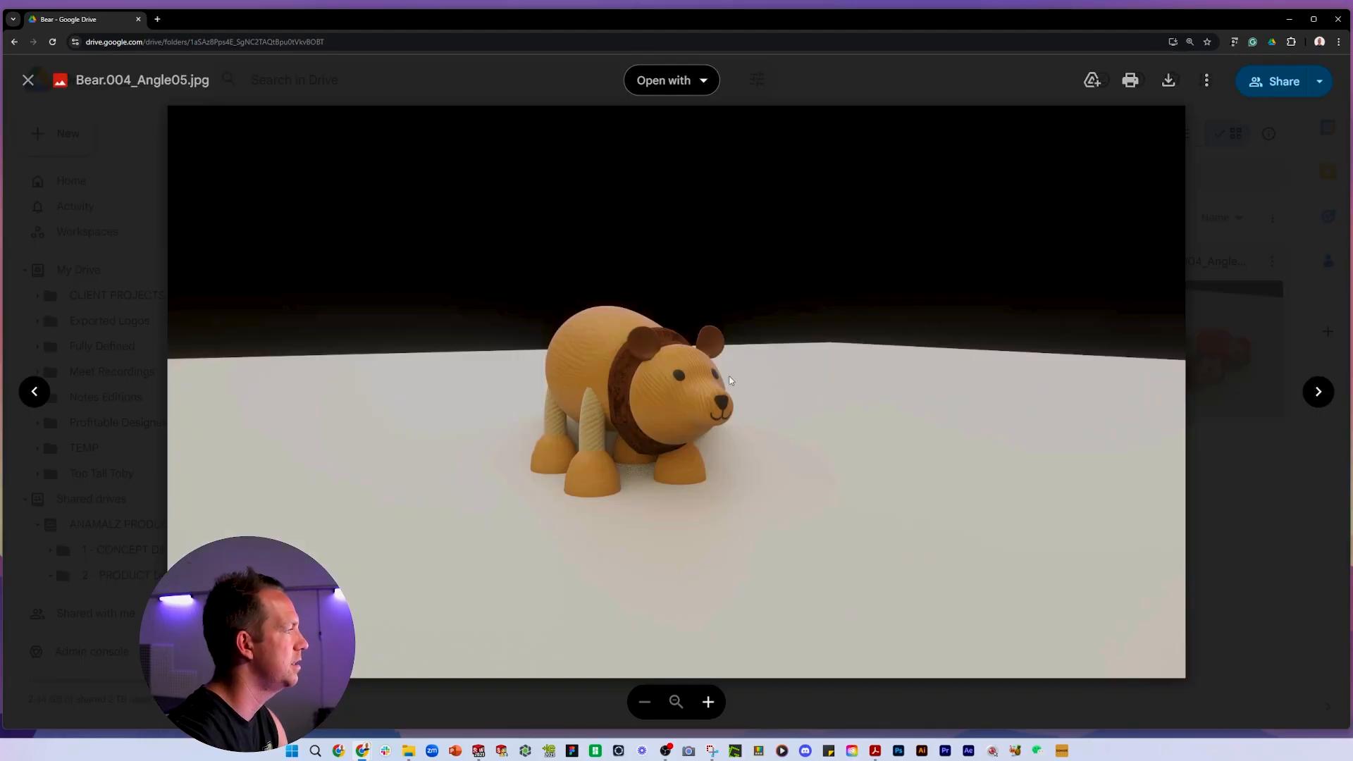
{"action": "key", "text": "alt+Tab"}
{"action": "middle_click_drag", "start_coordinate": [589, 348], "coordinate": [937, 392]}
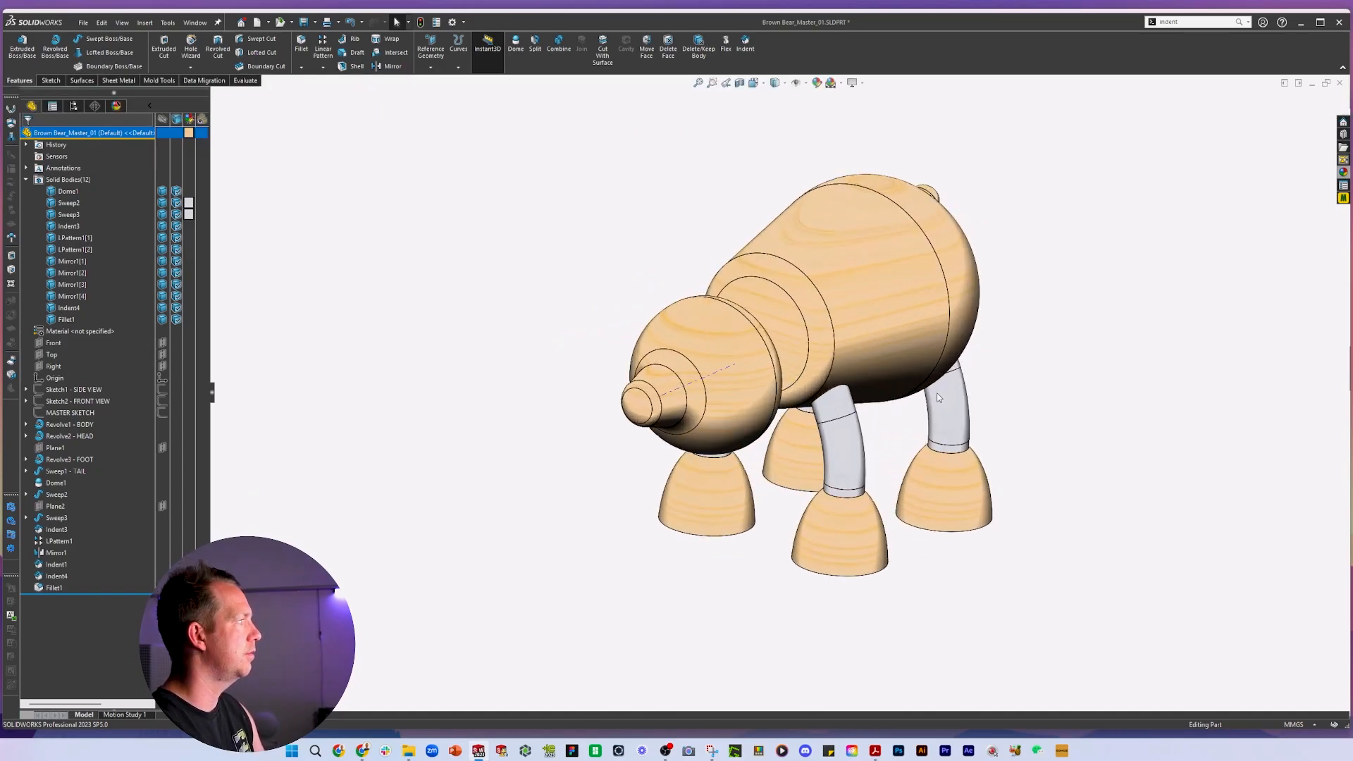
Collapse the Solid Bodies folder in the feature tree and save the brown bear master part.
{"action": "middle_click_drag", "start_coordinate": [1009, 344], "coordinate": [997, 343]}
{"action": "scroll", "coordinate": [1054, 246], "scroll_direction": "up", "scroll_amount": 1}
{"action": "scroll", "coordinate": [942, 237], "scroll_direction": "down", "scroll_amount": 1}
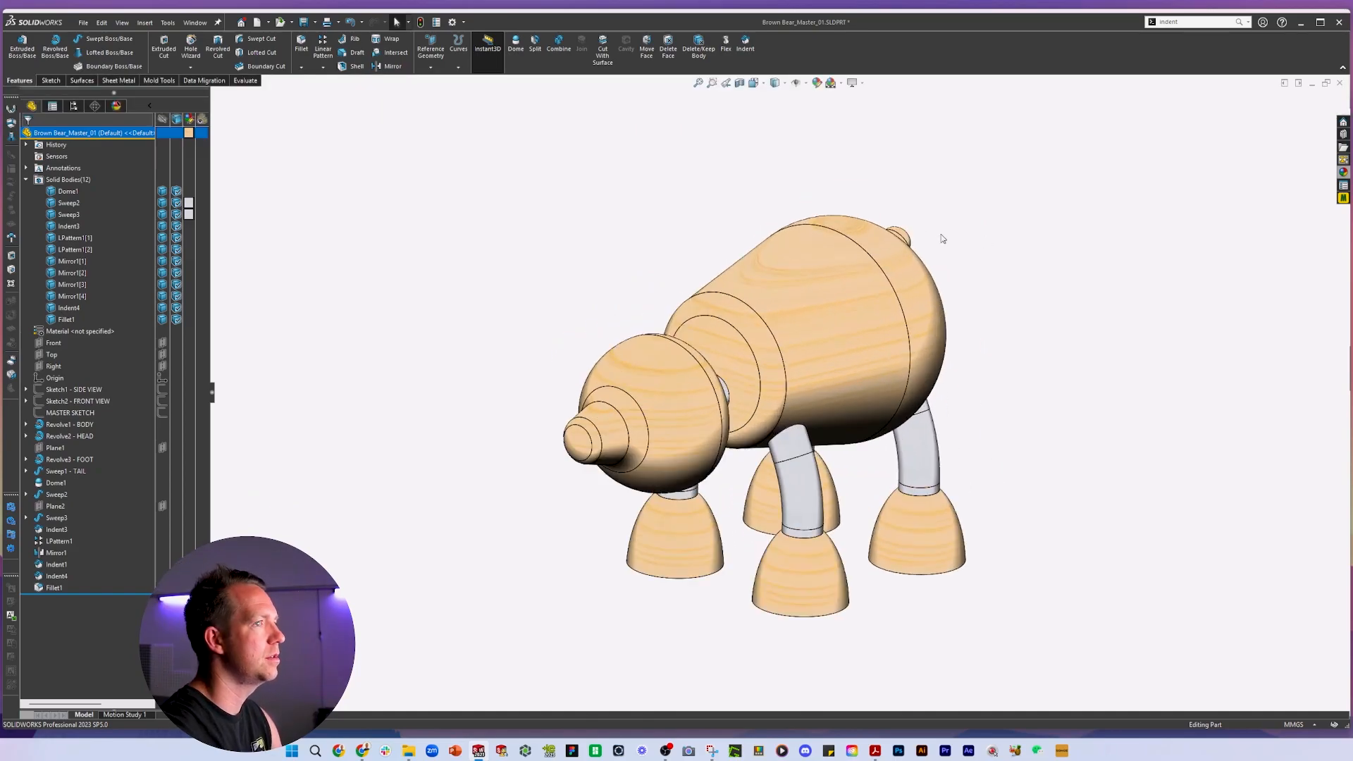
{"action": "left_click", "coordinate": [27, 180]}
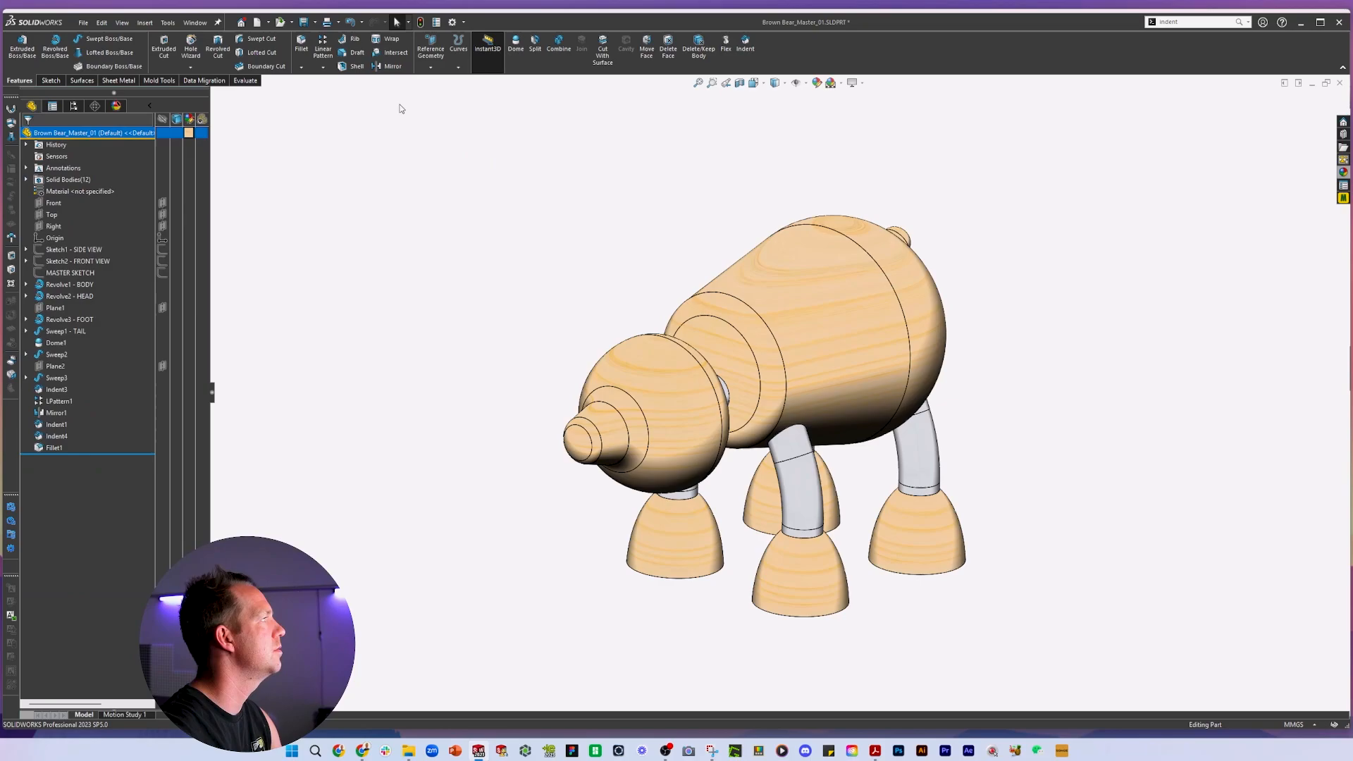
{"action": "left_click", "coordinate": [303, 22]}
{"action": "middle_click_drag", "start_coordinate": [679, 247], "coordinate": [959, 303]}
Start saving the part under Save As and create a folder named 3D PRINTS inside 02 CAD.
{"action": "left_click", "coordinate": [83, 22]}
{"action": "left_click", "coordinate": [121, 154]}
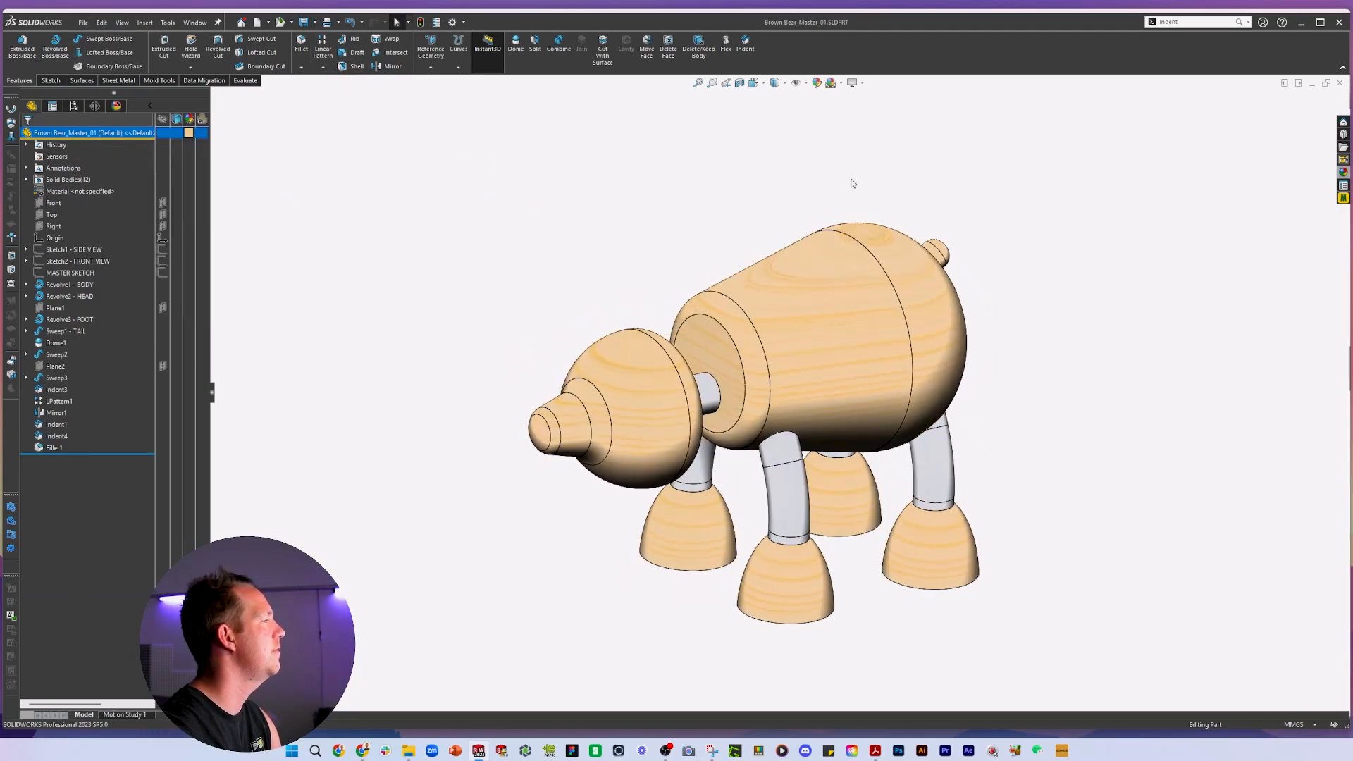
{"action": "right_click", "coordinate": [1021, 308]}
{"action": "mouse_move", "coordinate": [1044, 416]}
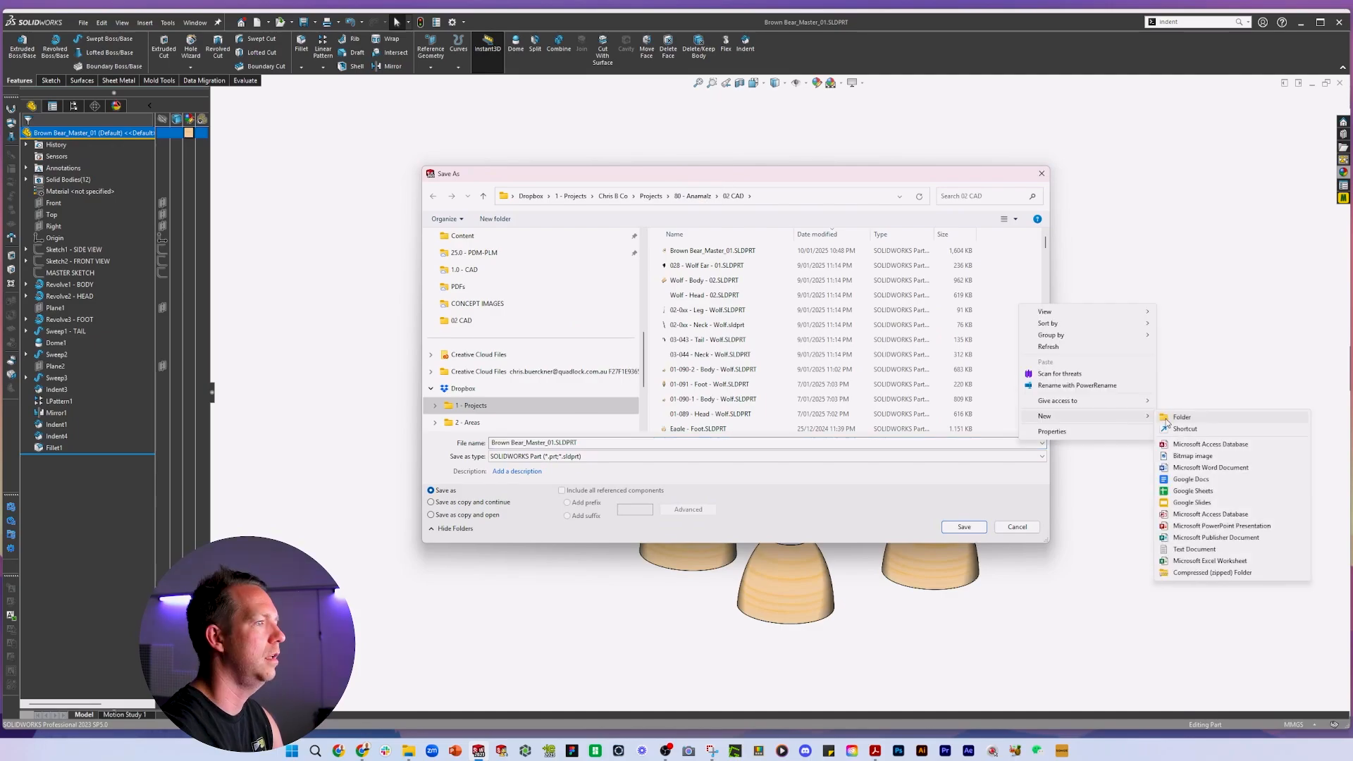
{"action": "left_click", "coordinate": [1181, 417]}
{"action": "type", "text": "3D"}
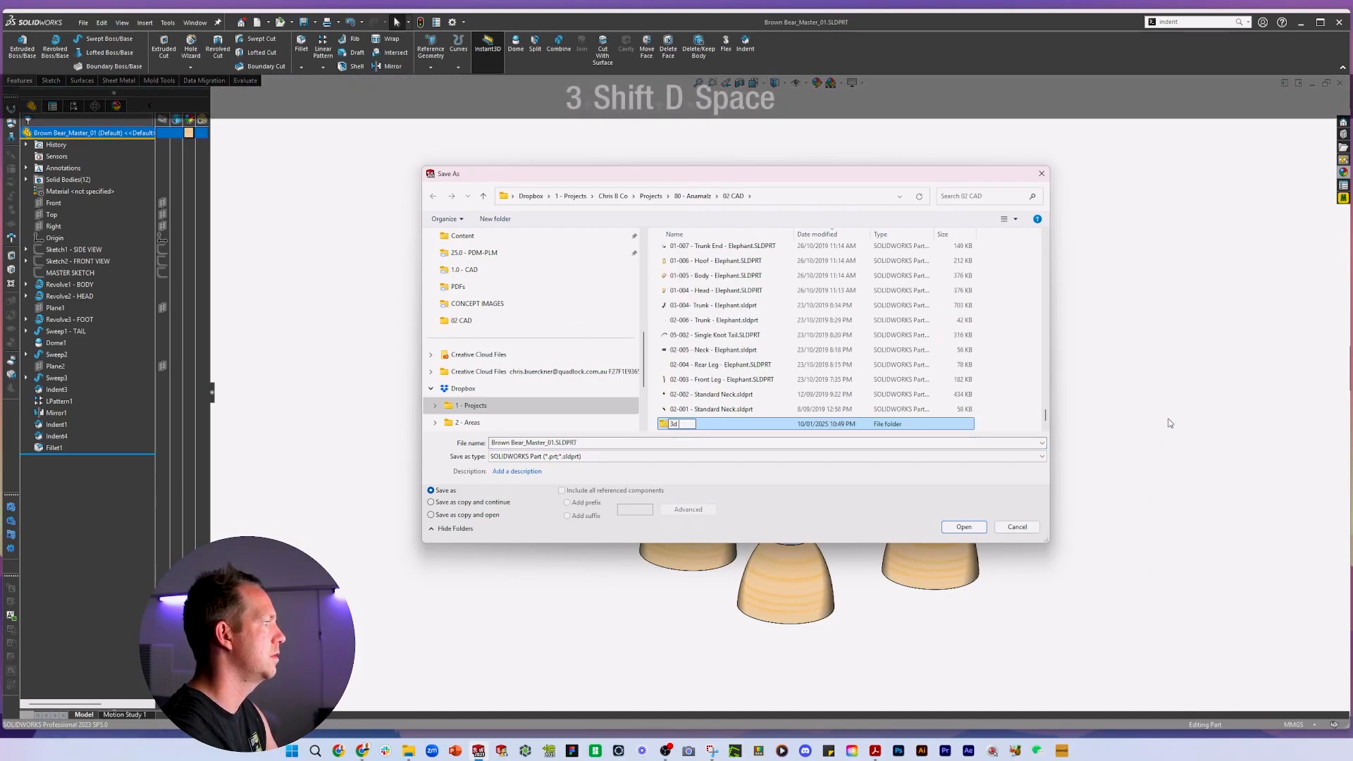
{"action": "key", "text": "Caps_Lock"}
{"action": "key", "text": "BackSpace"}
{"action": "key", "text": "BackSpace"}
{"action": "type", "text": "D"}
Export the bear part into the 3D PRINTS folder as a STEP AP214 file.
{"action": "left_click", "coordinate": [598, 457]}
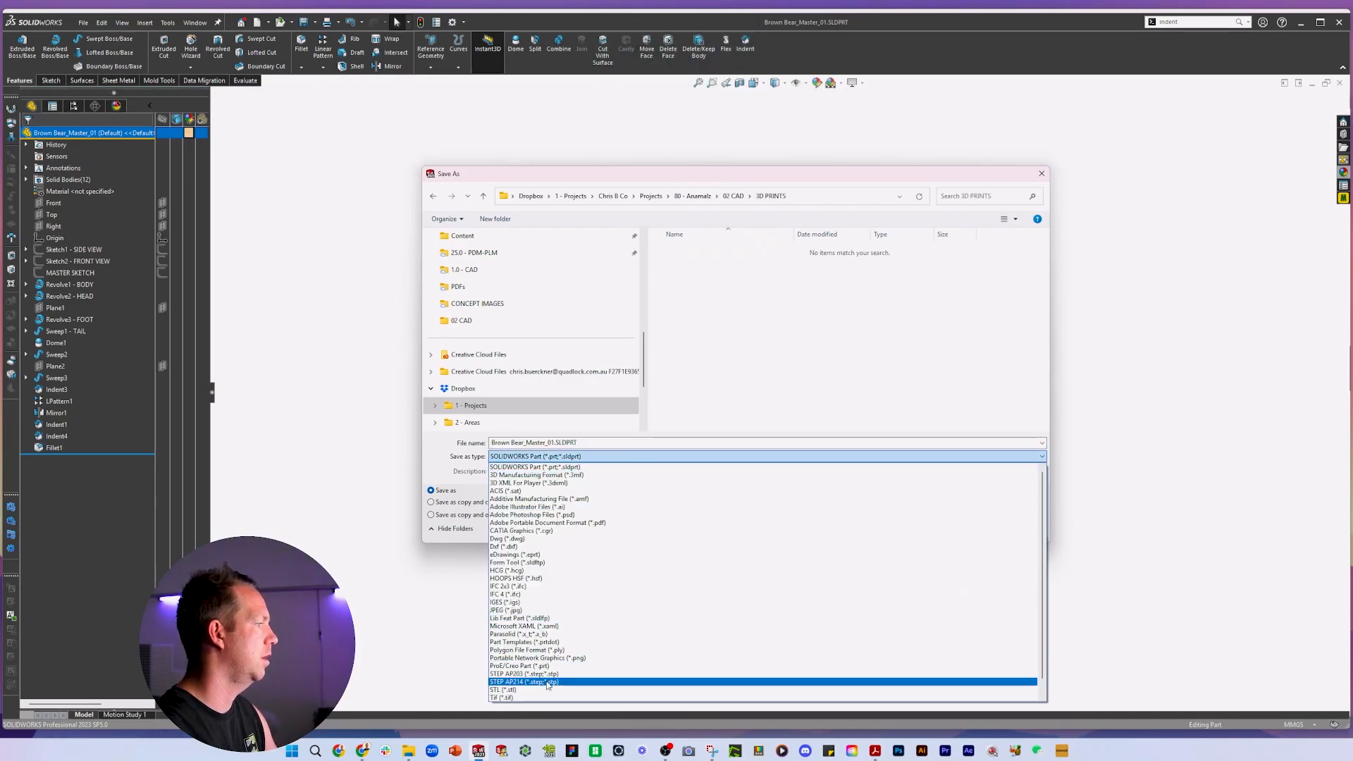
{"action": "left_click", "coordinate": [548, 682]}
{"action": "left_click", "coordinate": [964, 545]}
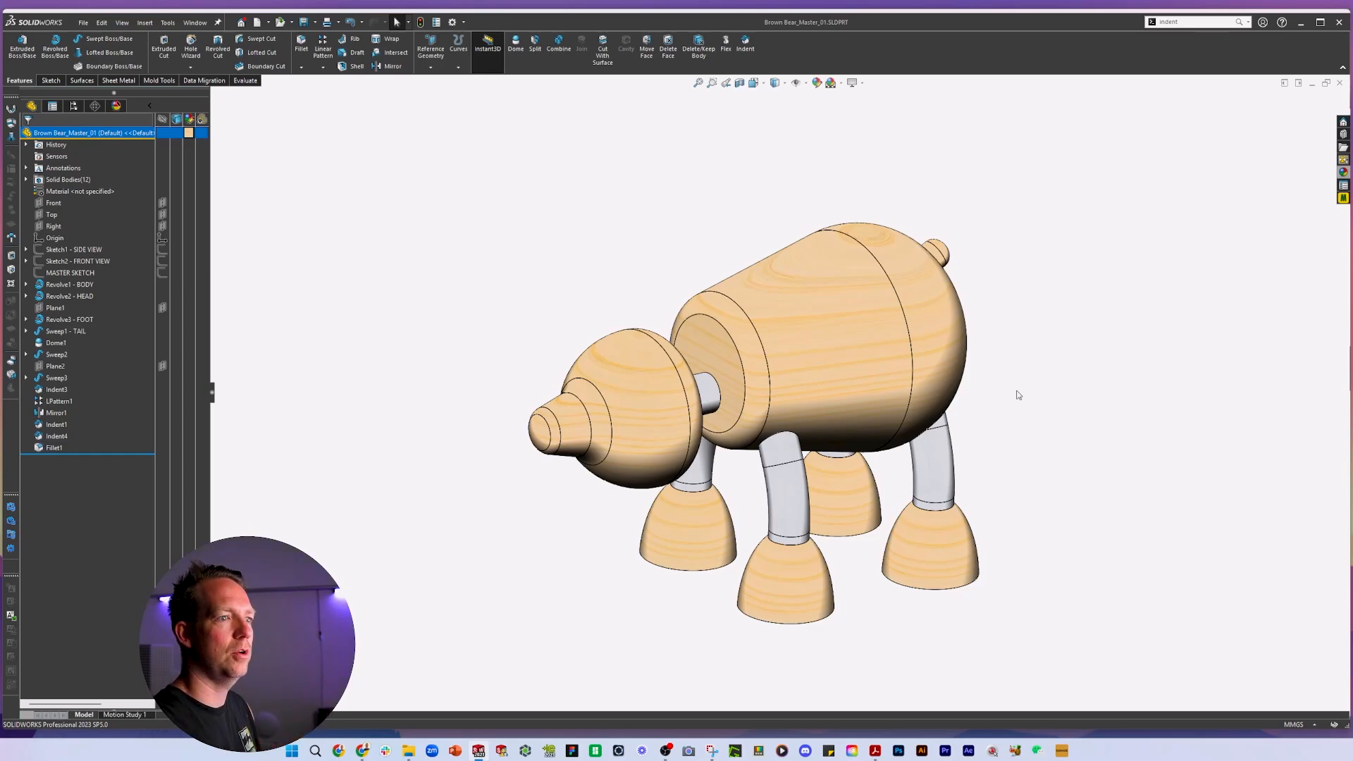
View the bear from the side and at an angle, then switch to Google Drive and display its side-view render for comparison.
{"action": "middle_click_drag", "start_coordinate": [959, 384], "coordinate": [939, 344]}
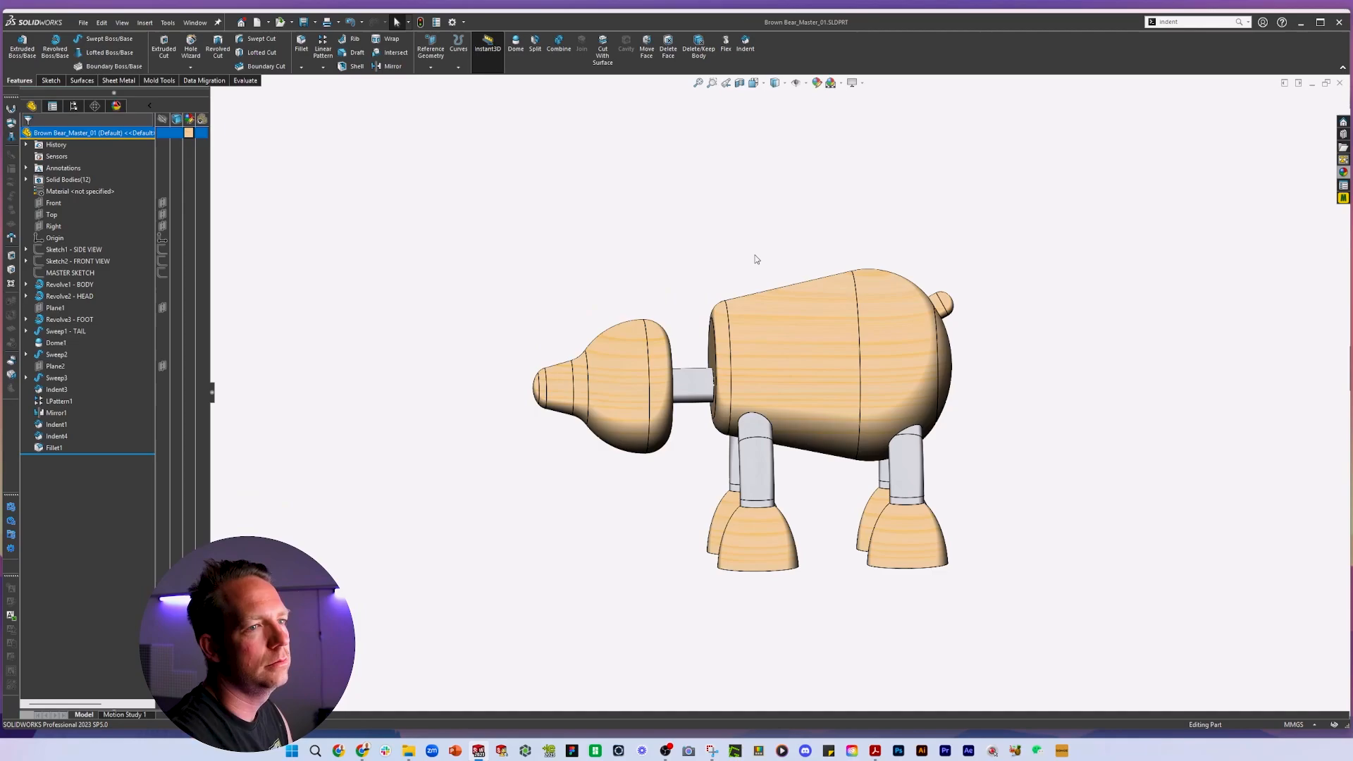
{"action": "middle_click_drag", "start_coordinate": [780, 377], "coordinate": [598, 226]}
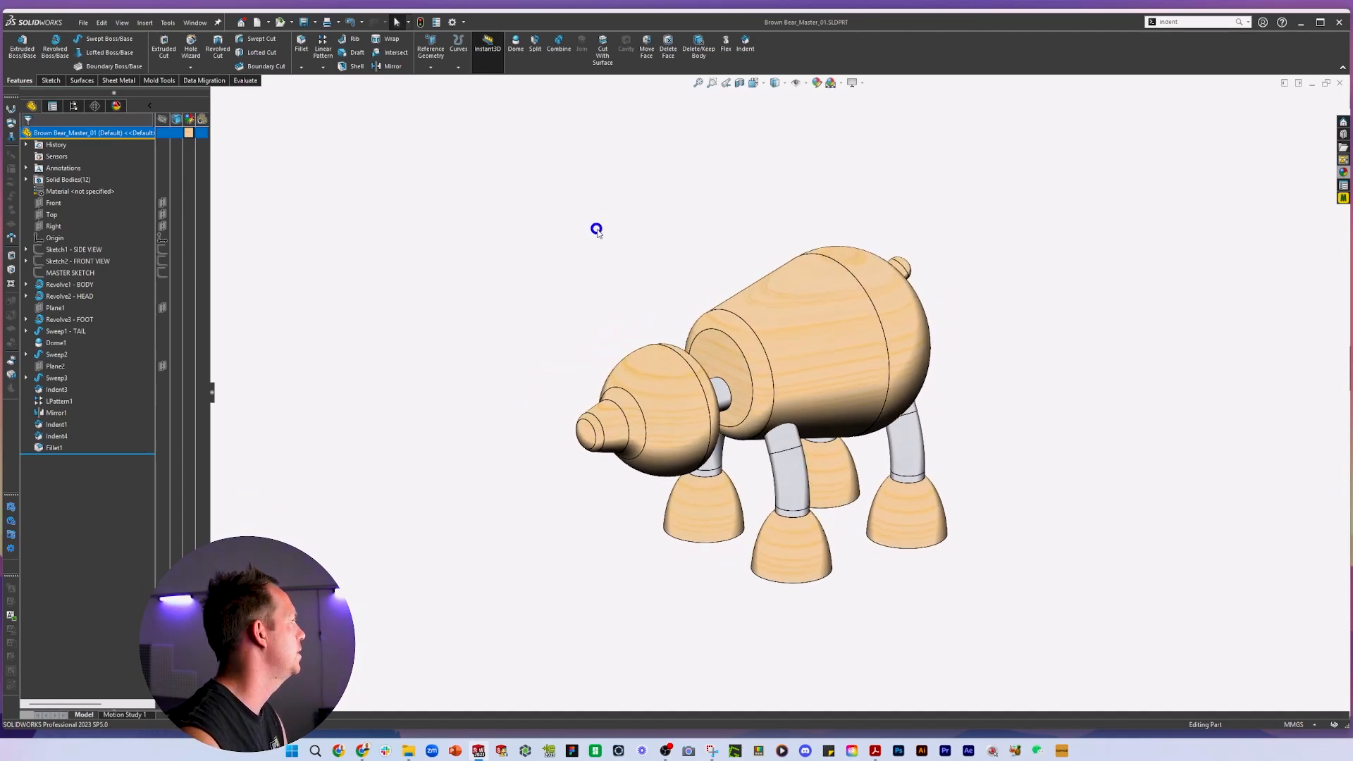
{"action": "mouse_move", "coordinate": [367, 754]}
{"action": "left_click", "coordinate": [383, 717]}
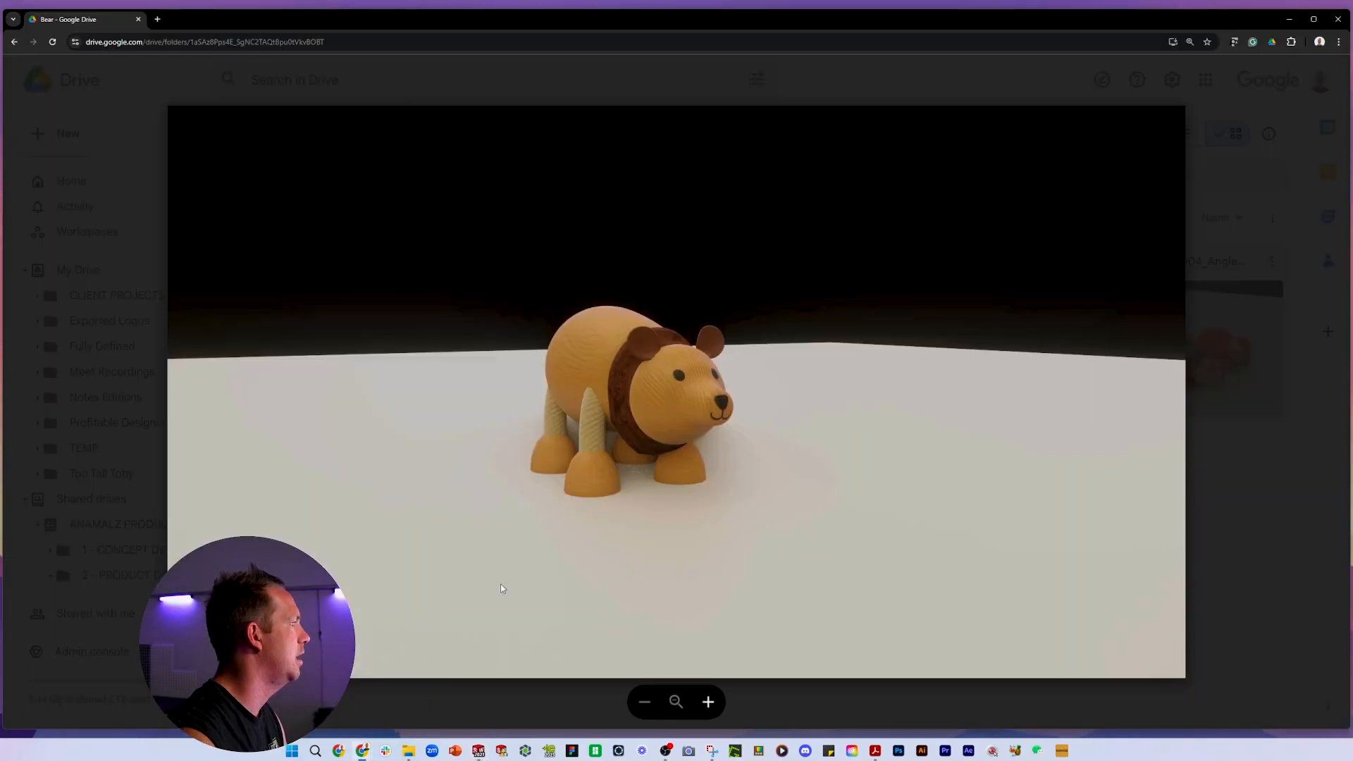
{"action": "key", "text": "Left"}
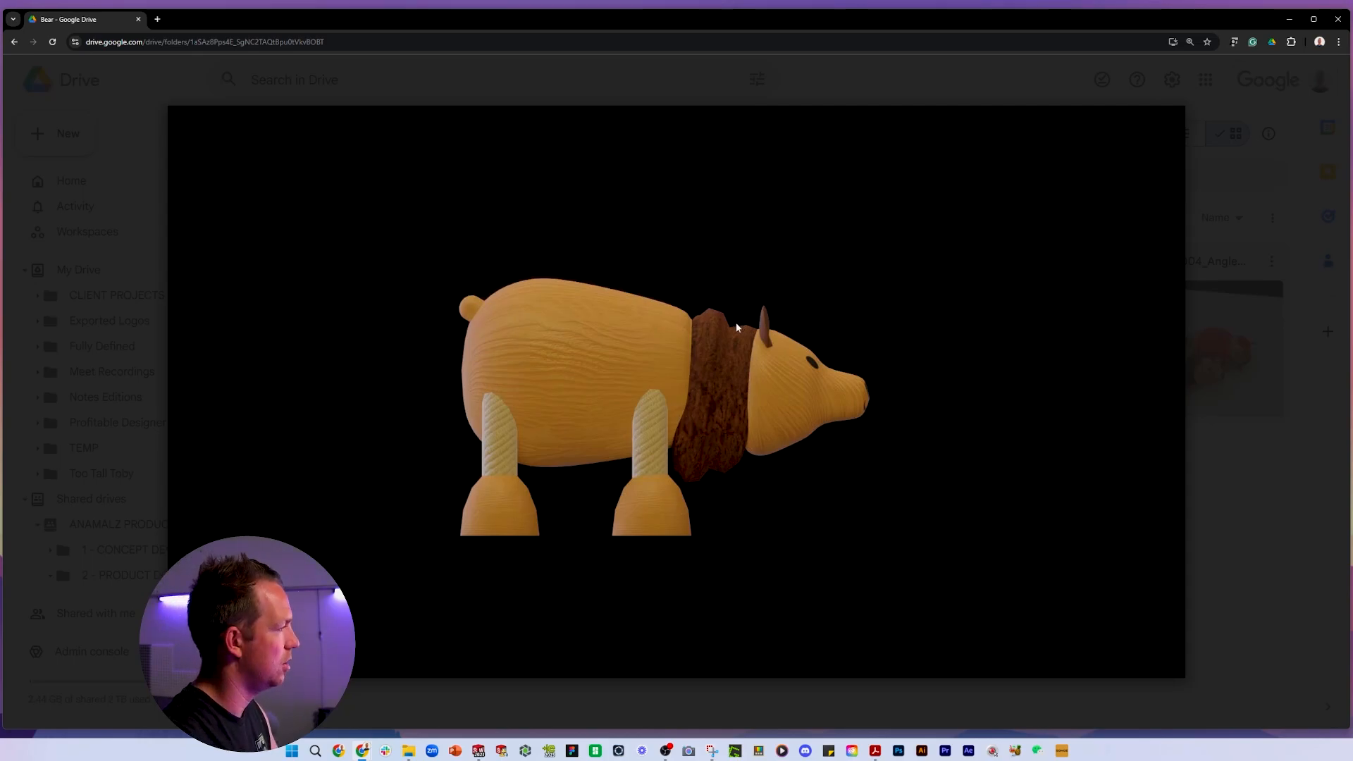
Return to SOLIDWORKS, set a side view and open the sketch of the Revolve1 - BODY feature for editing.
{"action": "key", "text": "alt+Tab"}
{"action": "key", "text": "space"}
{"action": "left_click", "coordinate": [775, 332]}
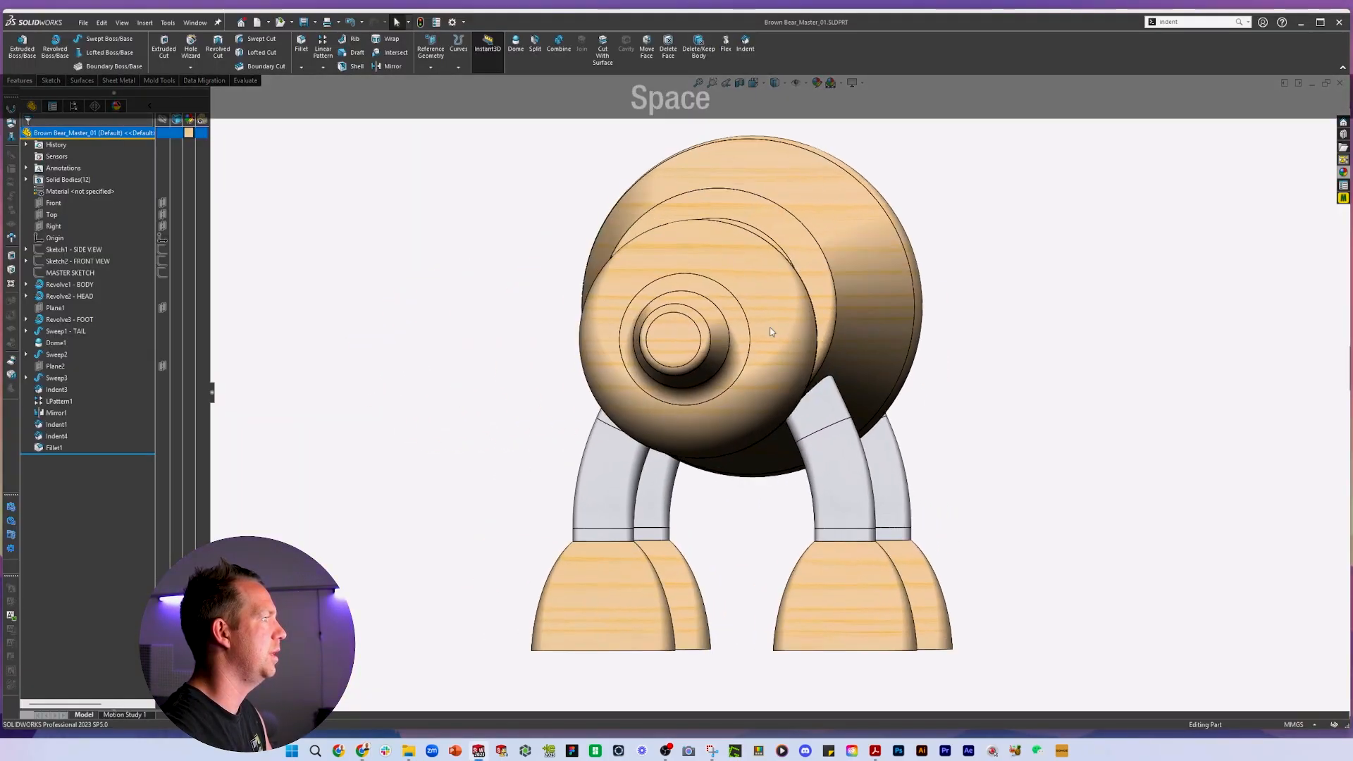
{"action": "key", "text": "shift+Left"}
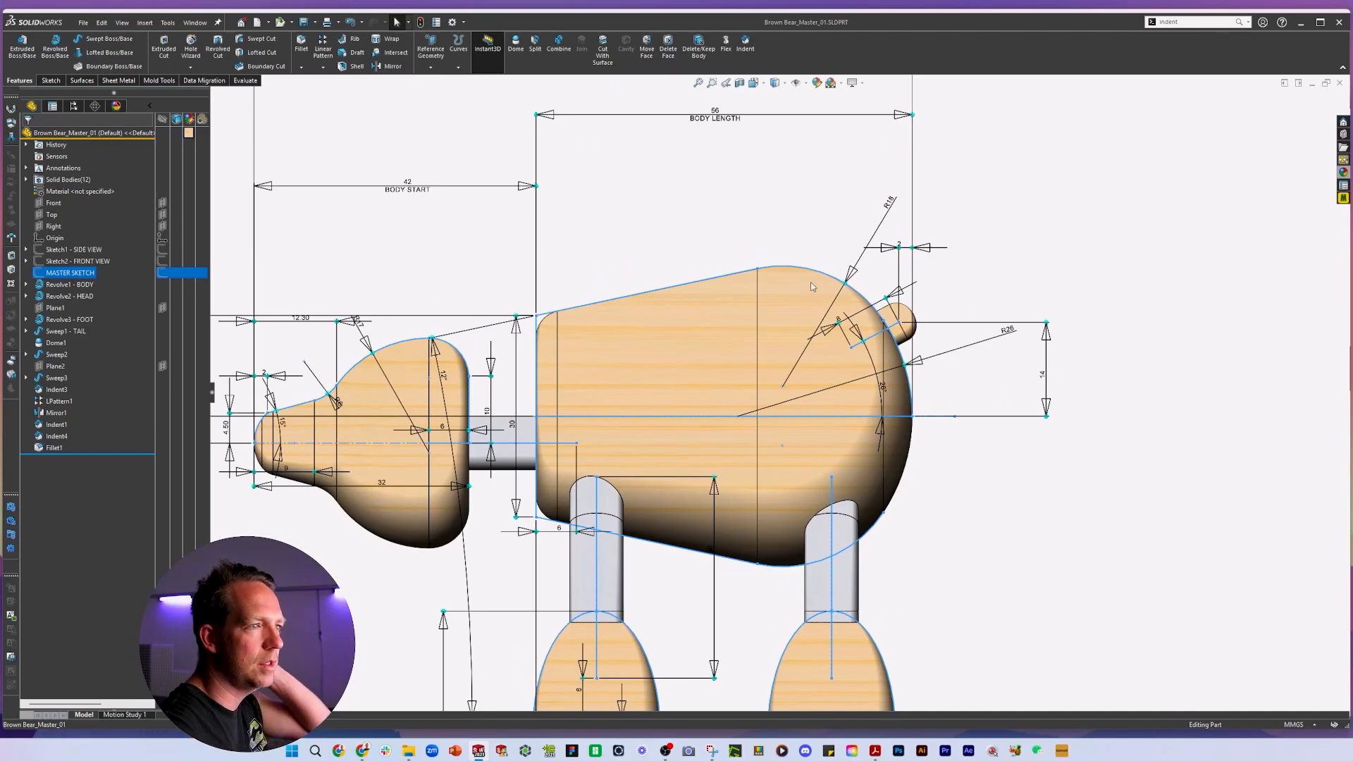
{"action": "left_click", "coordinate": [26, 284]}
{"action": "left_click", "coordinate": [69, 295]}
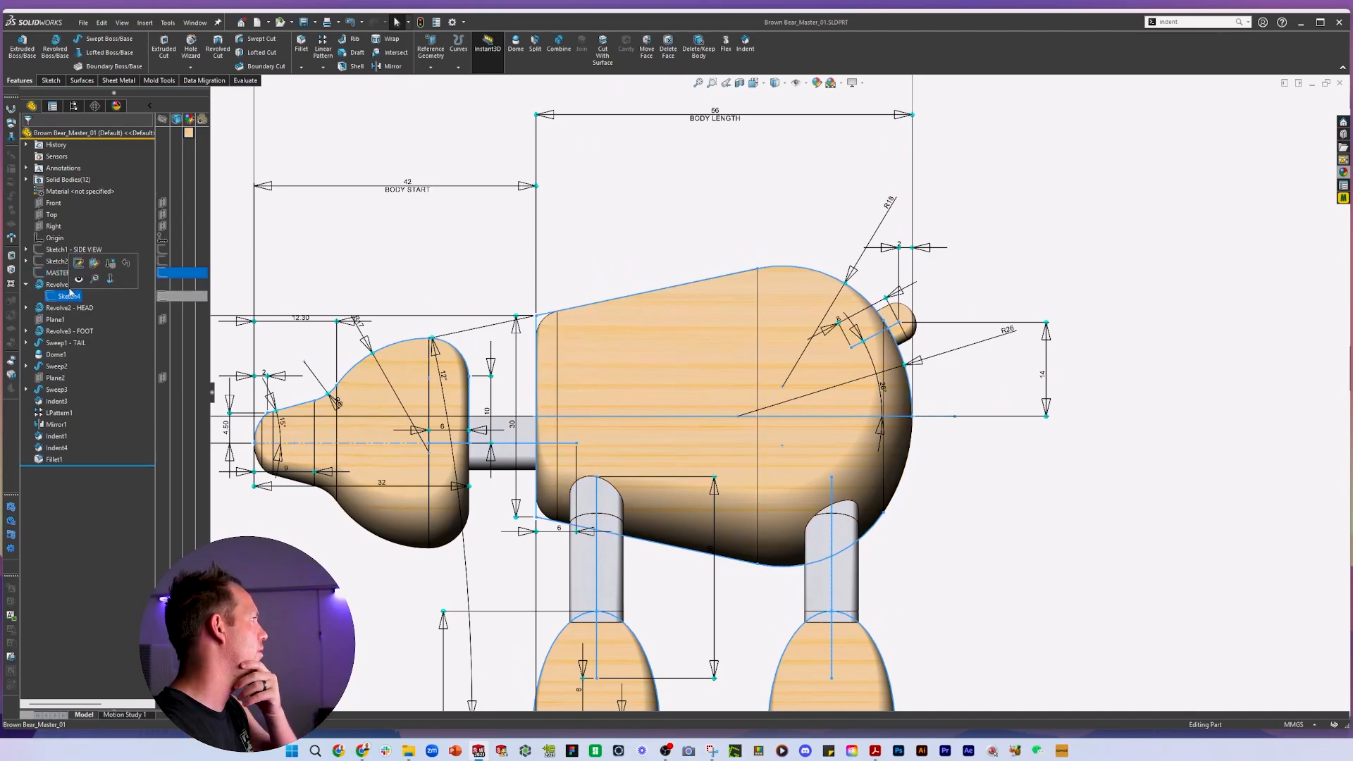
{"action": "left_click", "coordinate": [80, 264]}
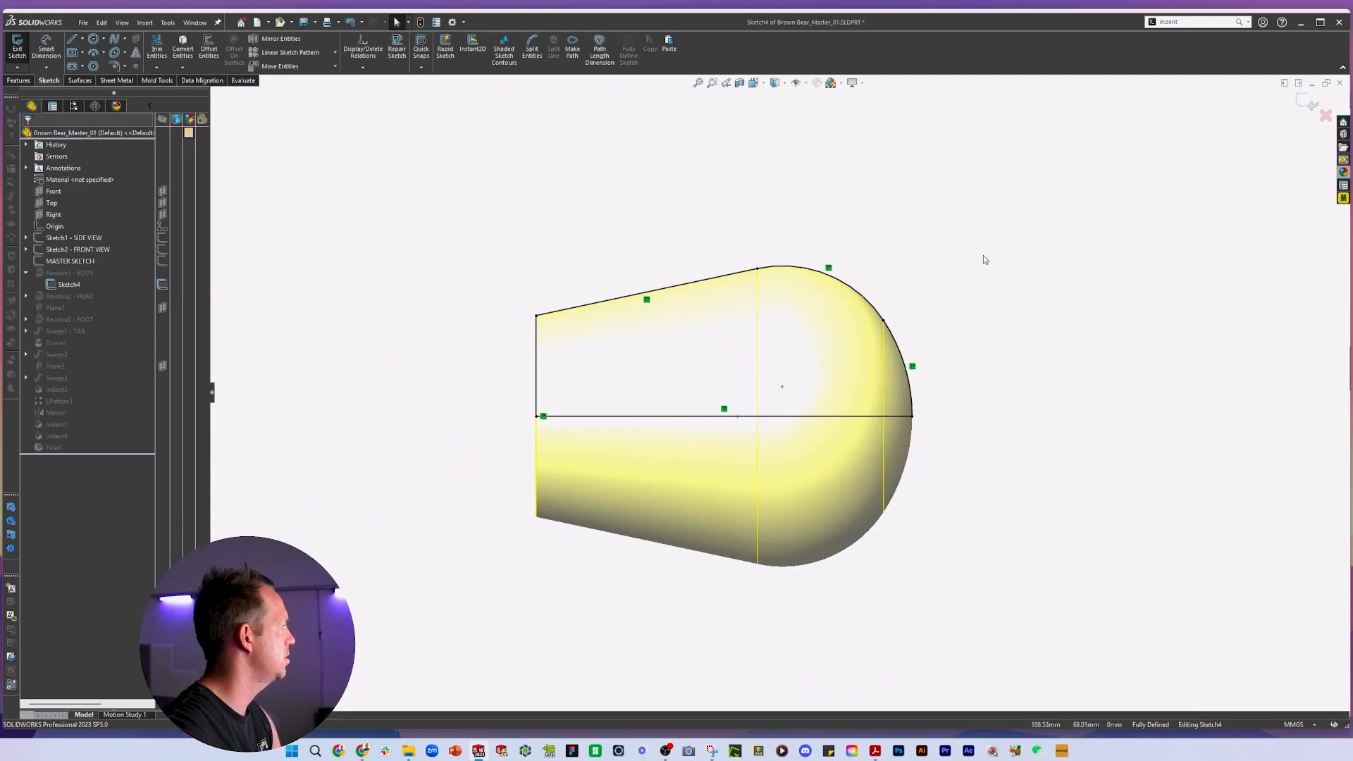
Delete the body profile's sloping upper line and shorten the rear arc so its free end sits above the arc's centre.
{"action": "left_click", "coordinate": [92, 53]}
{"action": "left_click", "coordinate": [552, 311]}
{"action": "key", "text": "Delete"}
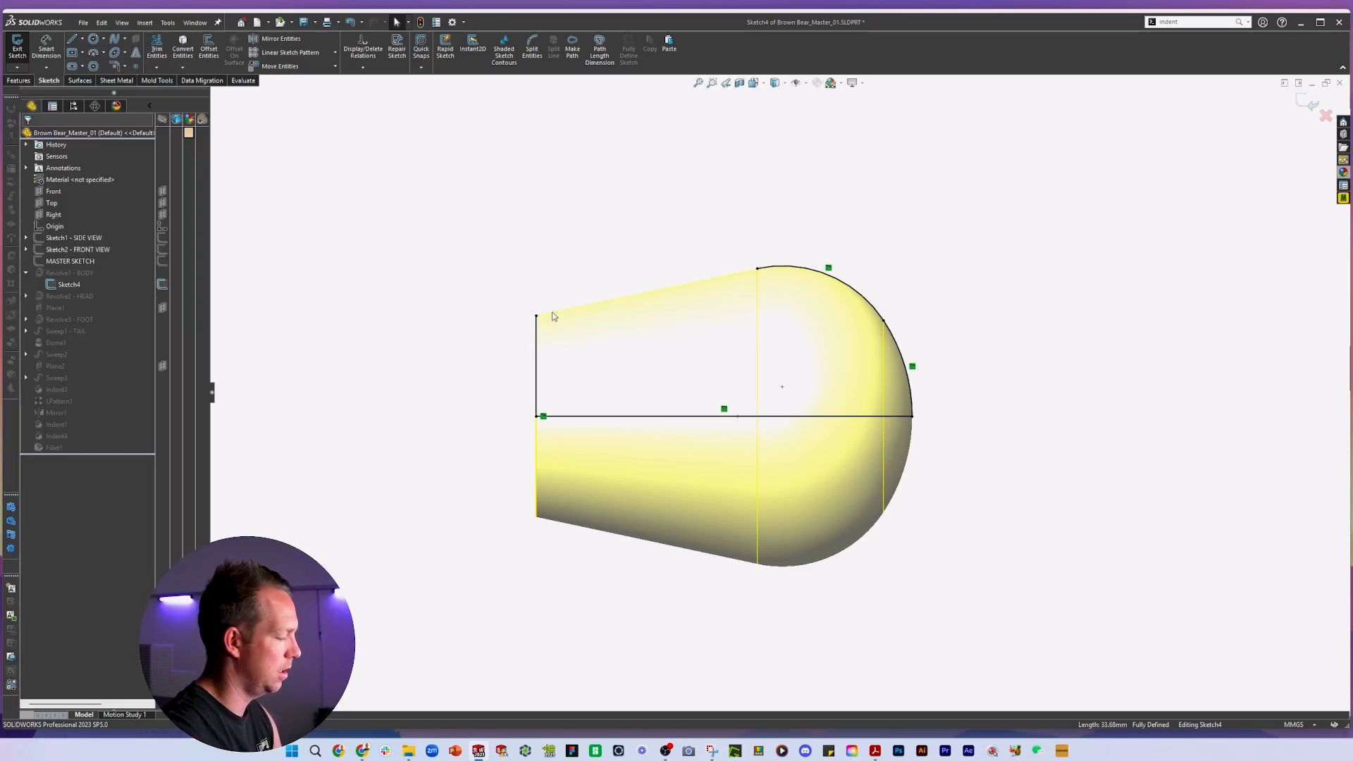
{"action": "left_click_drag", "start_coordinate": [757, 269], "coordinate": [788, 267]}
{"action": "scroll", "coordinate": [596, 293], "scroll_direction": "down", "scroll_amount": 2}
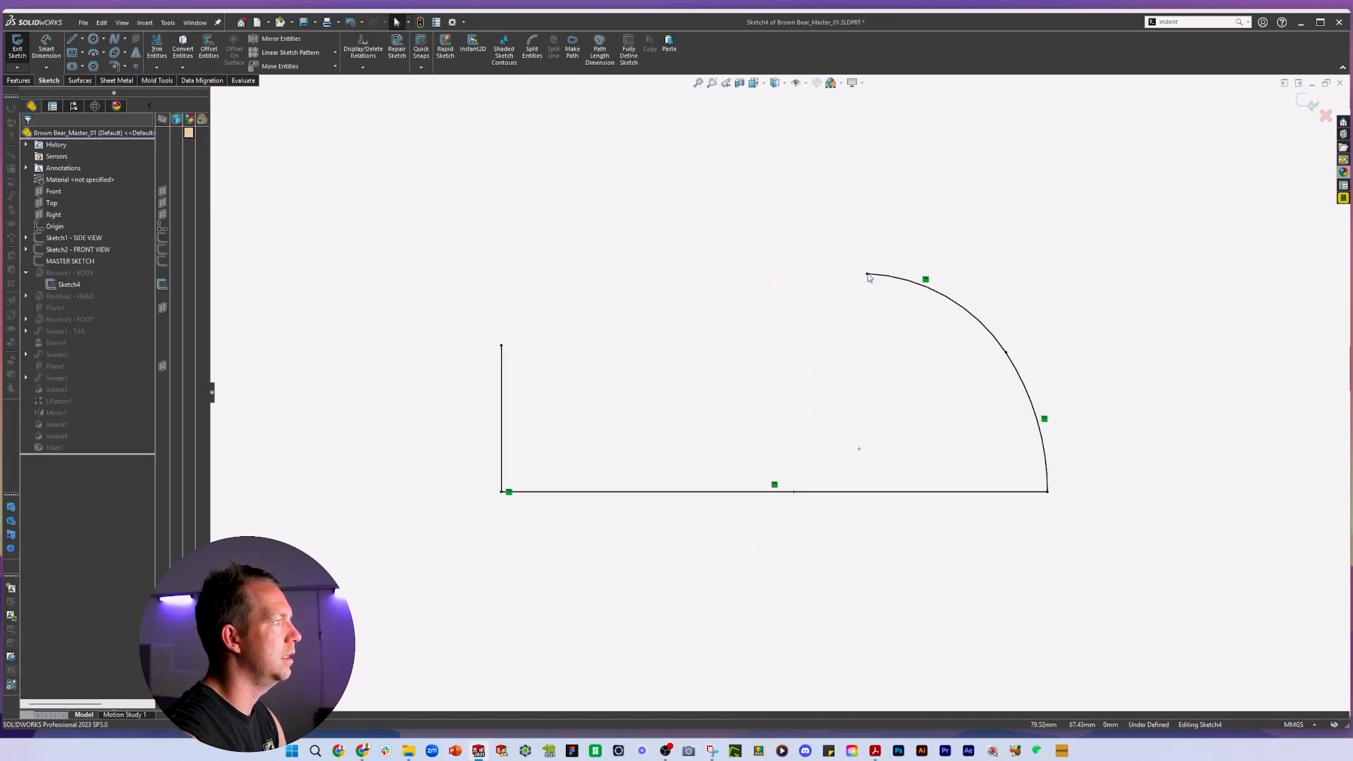
{"action": "mouse_move", "coordinate": [868, 277]}
{"action": "left_mouse_down"}
{"action": "mouse_move", "coordinate": [886, 277]}
{"action": "mouse_move", "coordinate": [812, 283]}
{"action": "mouse_move", "coordinate": [879, 282]}
{"action": "left_mouse_up"}
{"action": "left_click", "coordinate": [905, 322]}
{"action": "scroll", "coordinate": [888, 285], "scroll_direction": "down", "scroll_amount": 5}
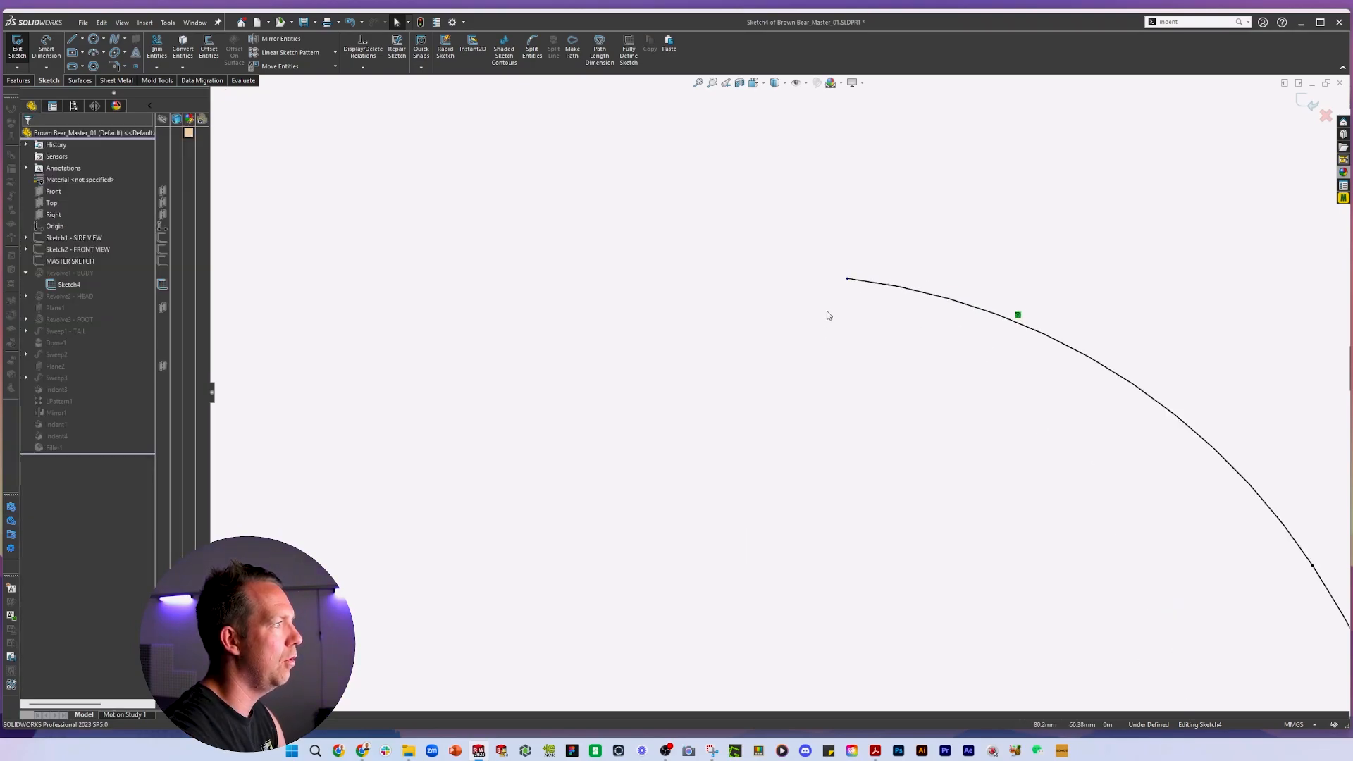
{"action": "scroll", "coordinate": [677, 468], "scroll_direction": "up", "scroll_amount": 5}
{"action": "scroll", "coordinate": [678, 468], "scroll_direction": "down", "scroll_amount": 2}
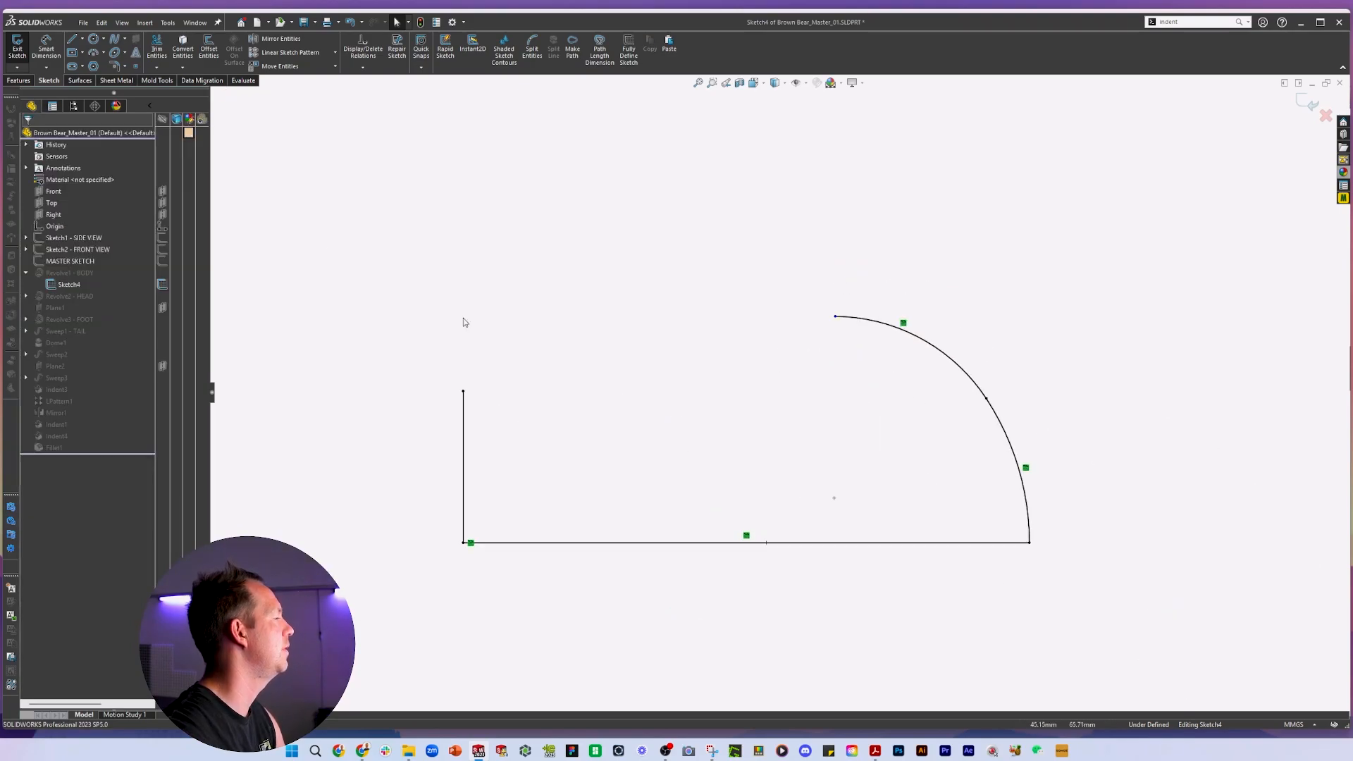
Draw a three-point arc from the front vertical line's upper end to the rear arc's end and make the two arcs tangent.
{"action": "left_click", "coordinate": [93, 53]}
{"action": "left_click", "coordinate": [463, 391]}
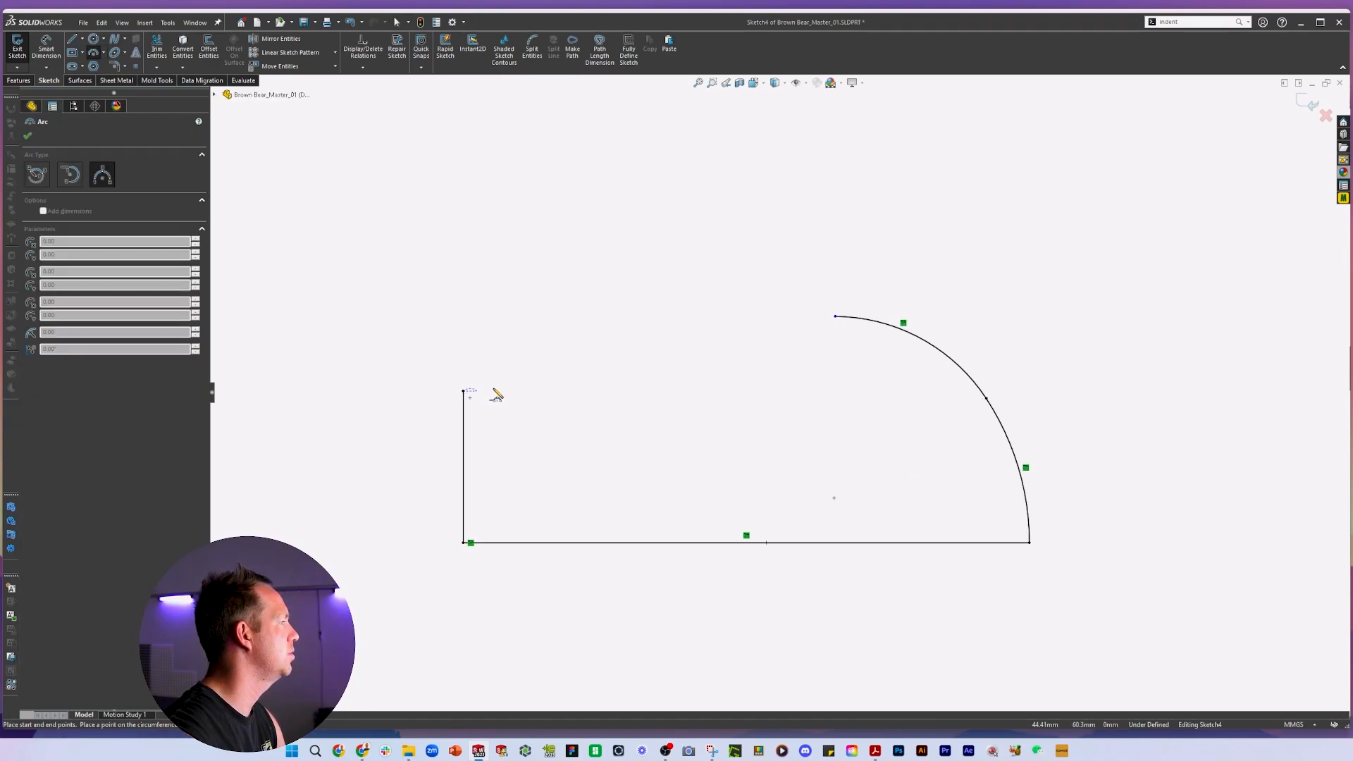
{"action": "left_click", "coordinate": [835, 316]}
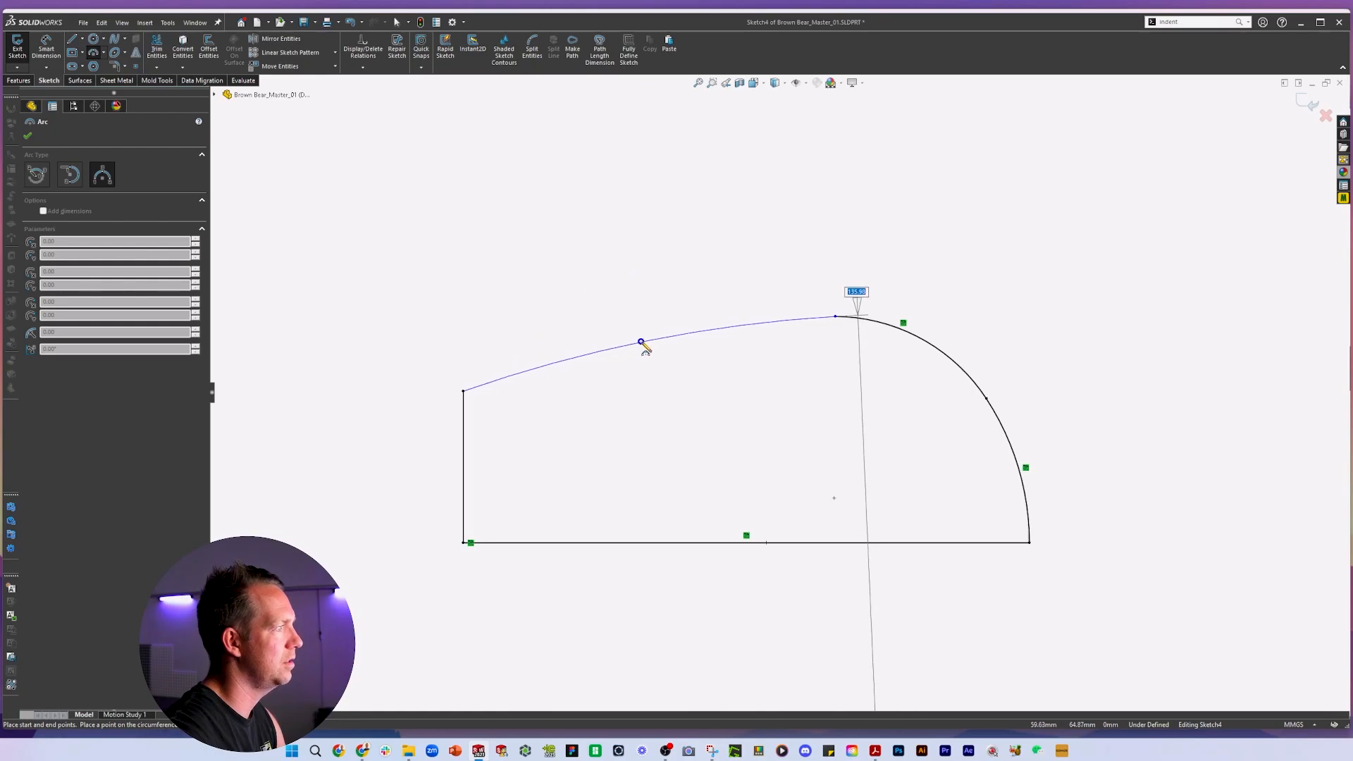
{"action": "left_click", "coordinate": [641, 345]}
{"action": "key", "text": "Escape"}
{"action": "key", "text": "Escape"}
{"action": "left_click", "coordinate": [836, 317]}
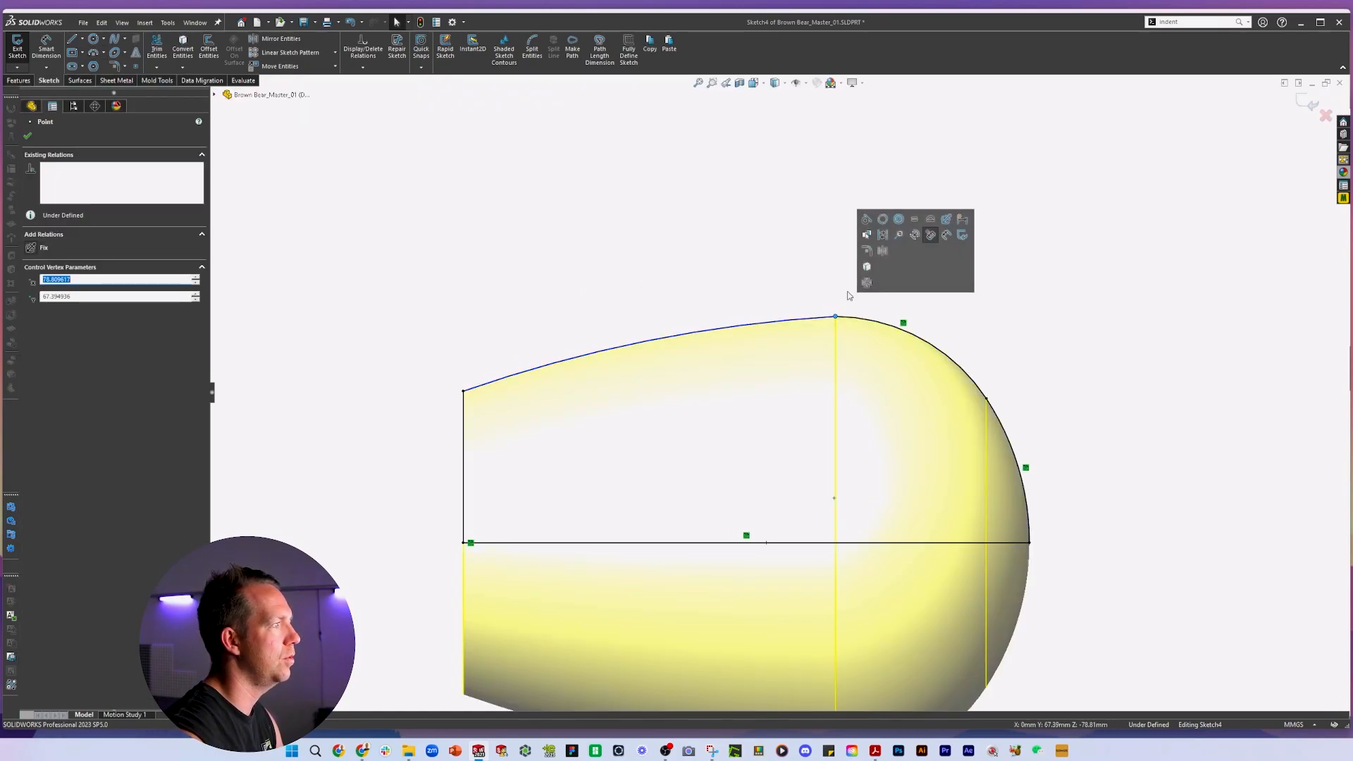
{"action": "left_click", "coordinate": [871, 221]}
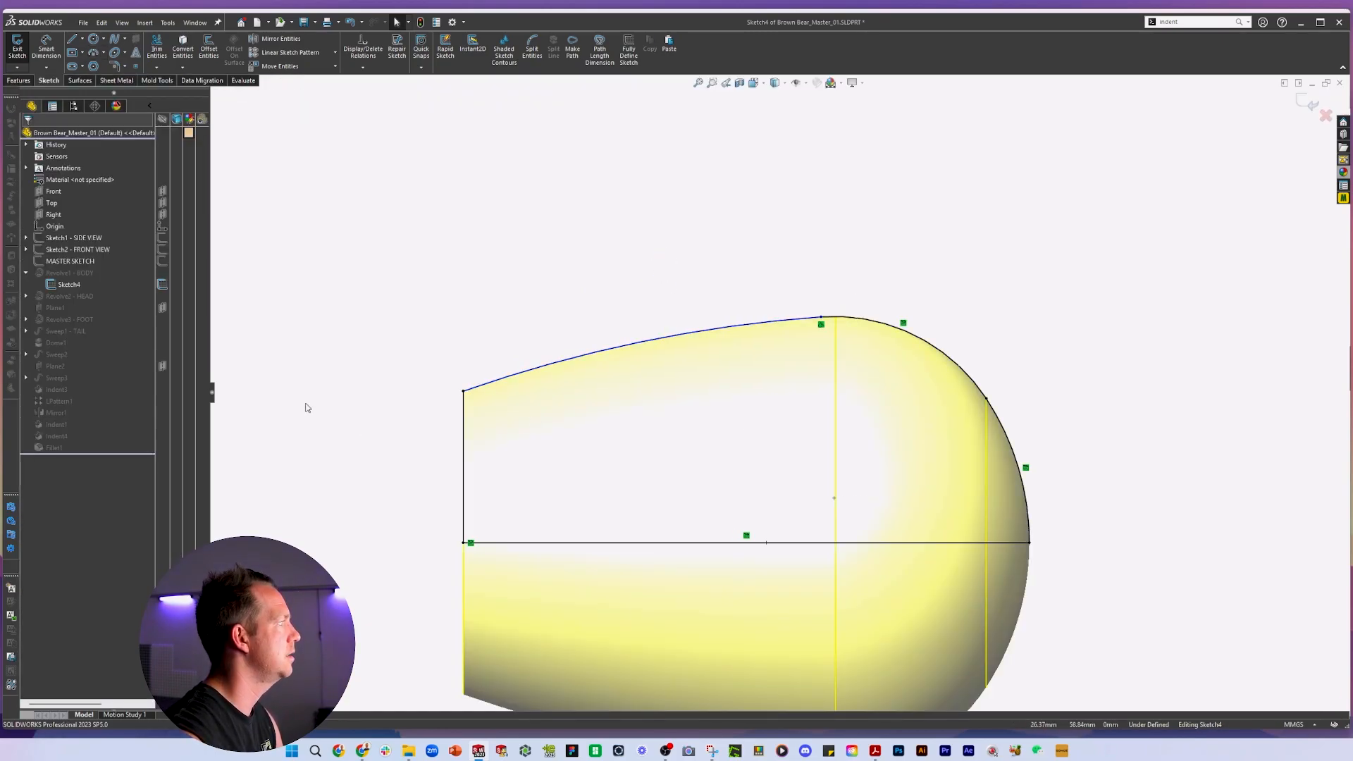
Show the master sketch behind the body profile and dimension the new upper arc with a radius of 100 mm.
{"action": "left_click", "coordinate": [70, 261]}
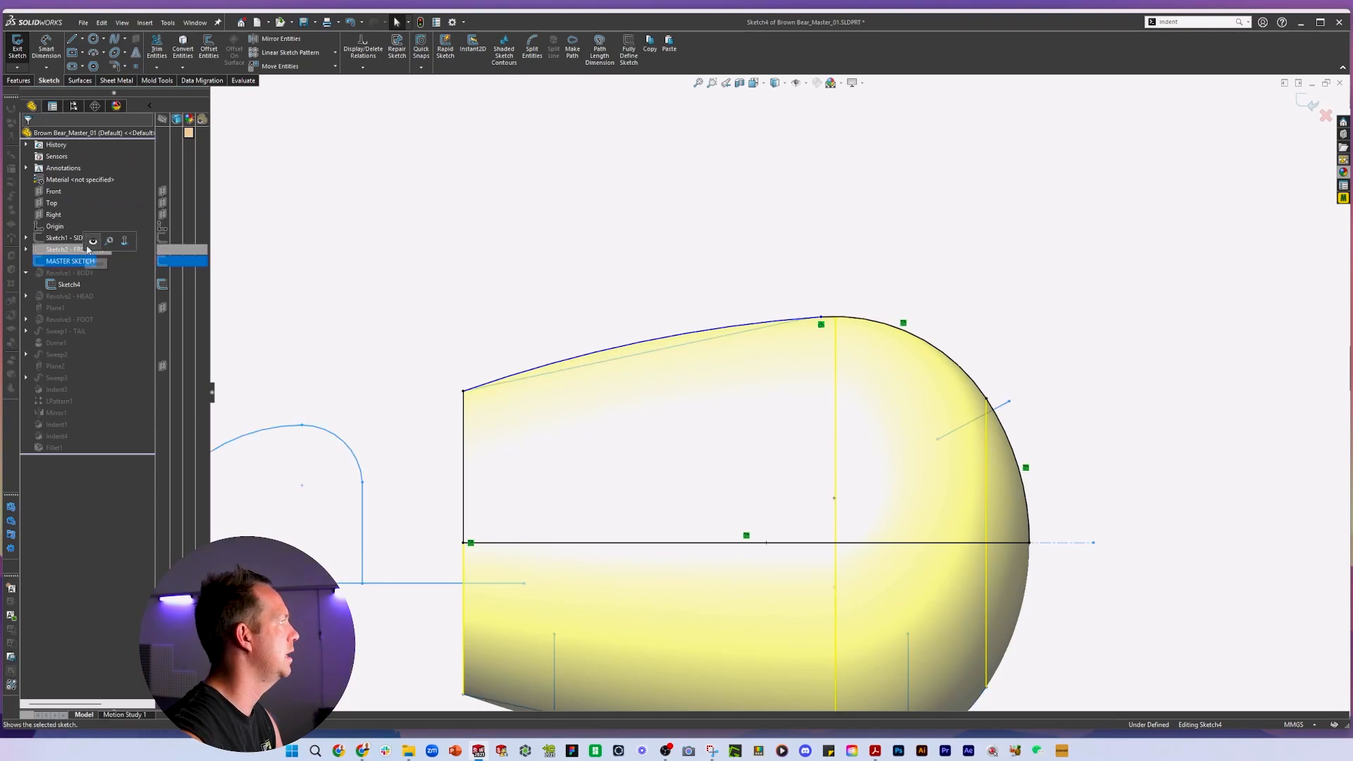
{"action": "left_click", "coordinate": [489, 250]}
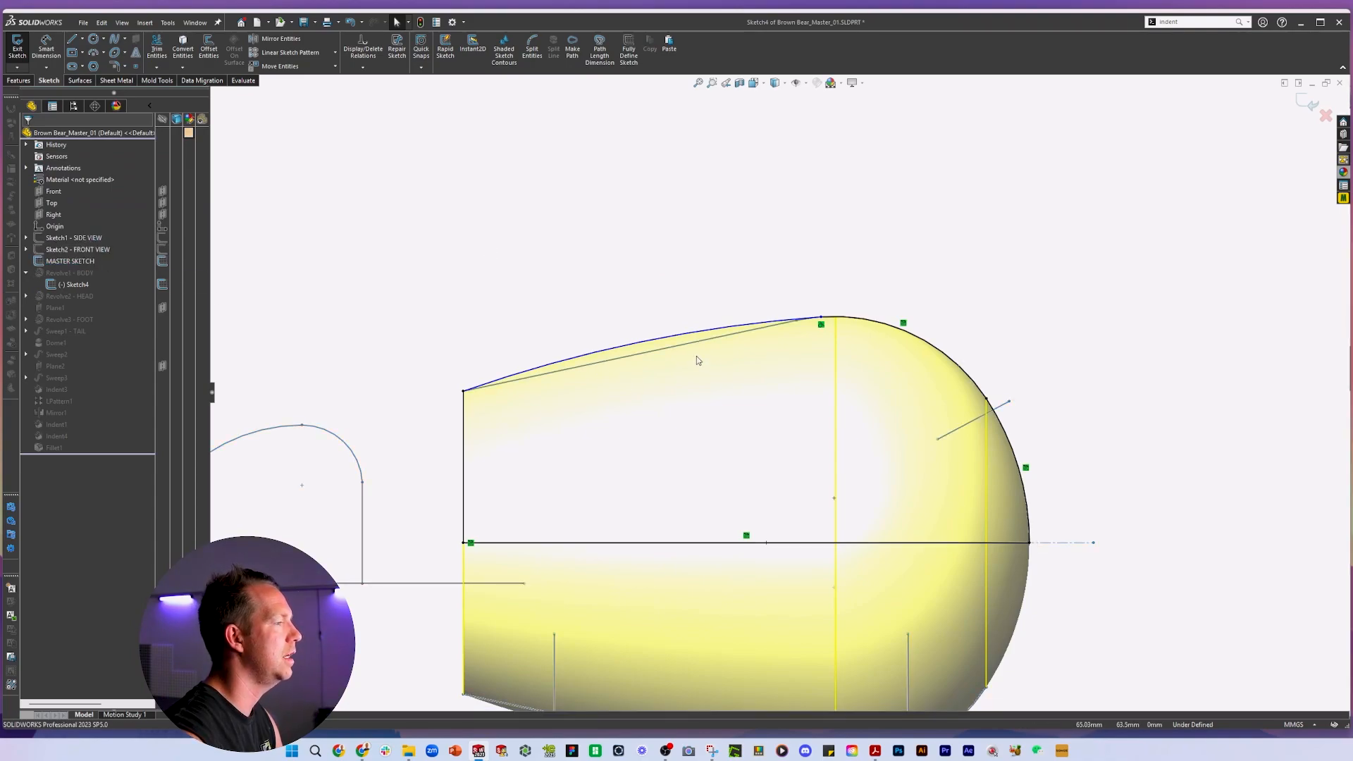
{"action": "scroll", "coordinate": [696, 360], "scroll_direction": "down", "scroll_amount": 2}
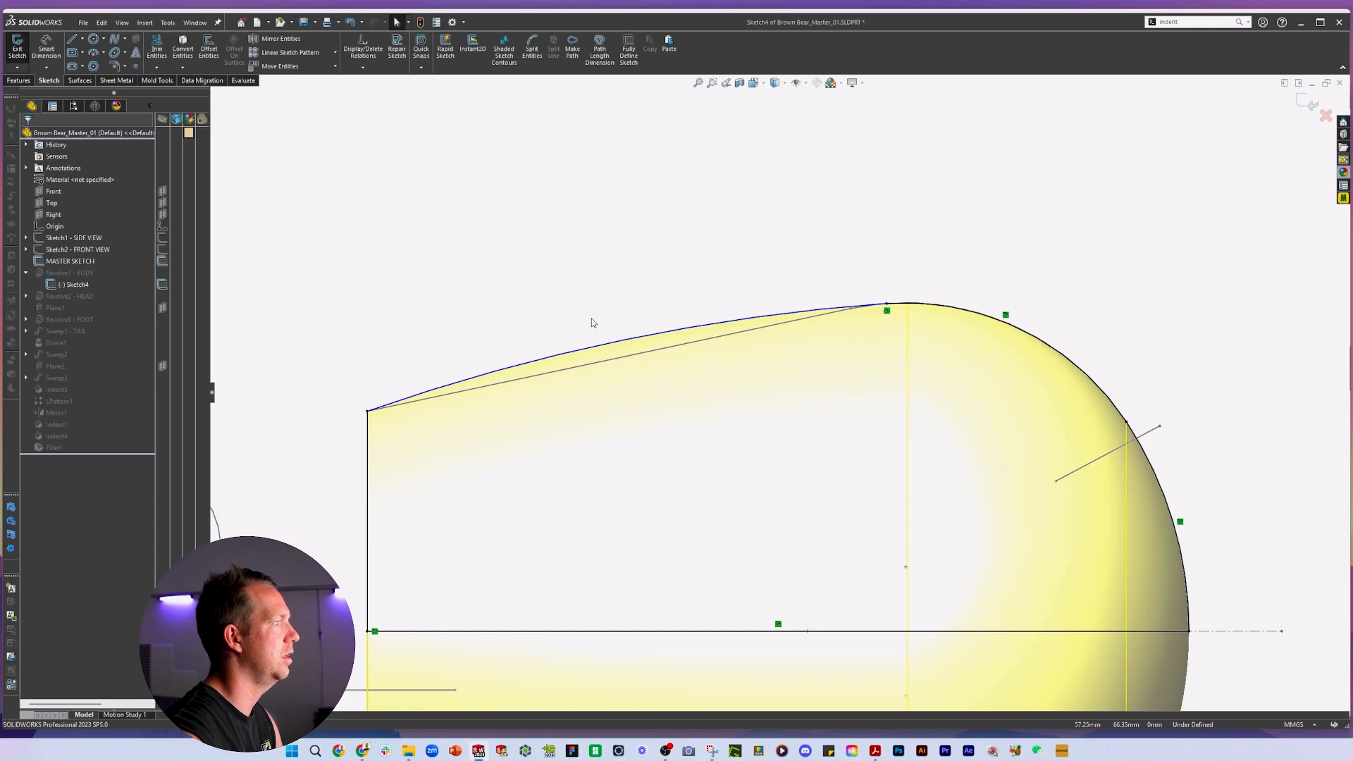
{"action": "right_click_drag", "start_coordinate": [591, 319], "coordinate": [582, 191]}
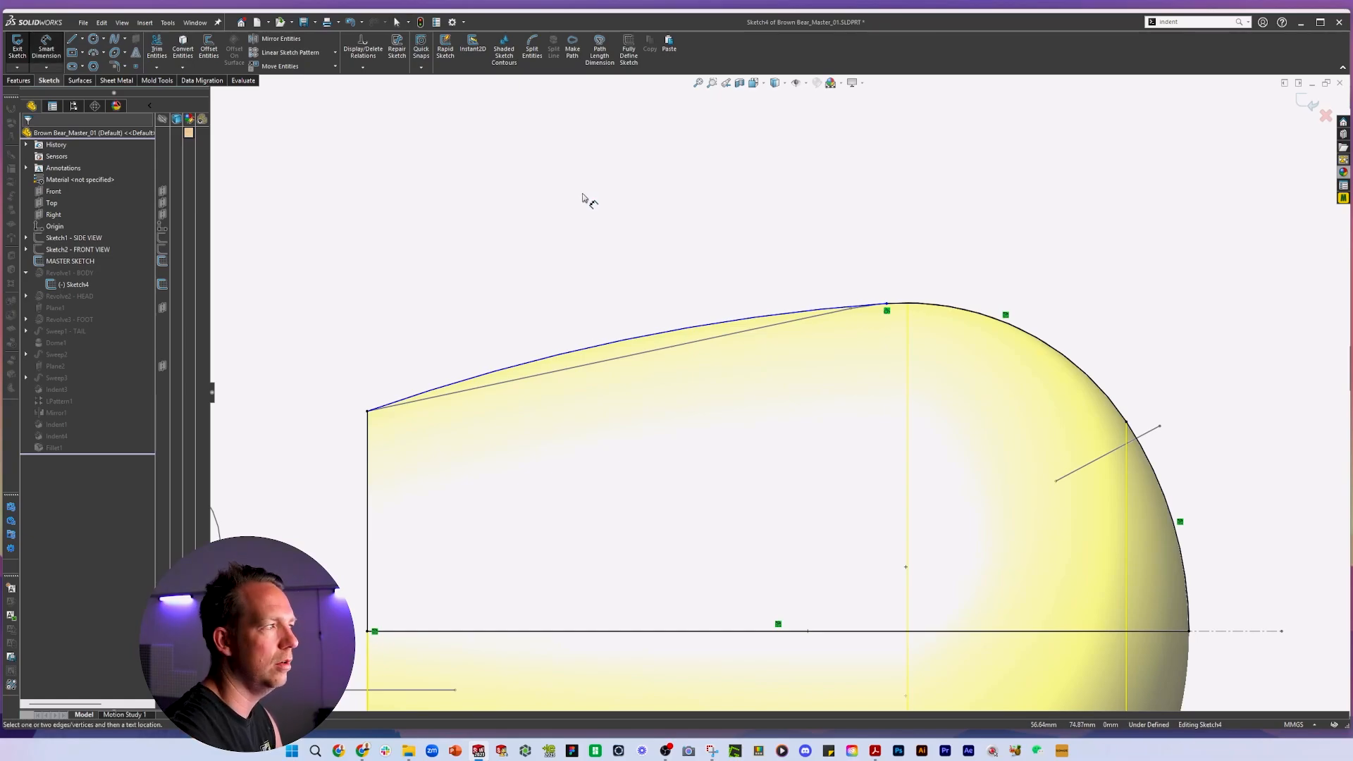
{"action": "scroll", "coordinate": [627, 352], "scroll_direction": "up", "scroll_amount": 1}
{"action": "left_click", "coordinate": [642, 351]}
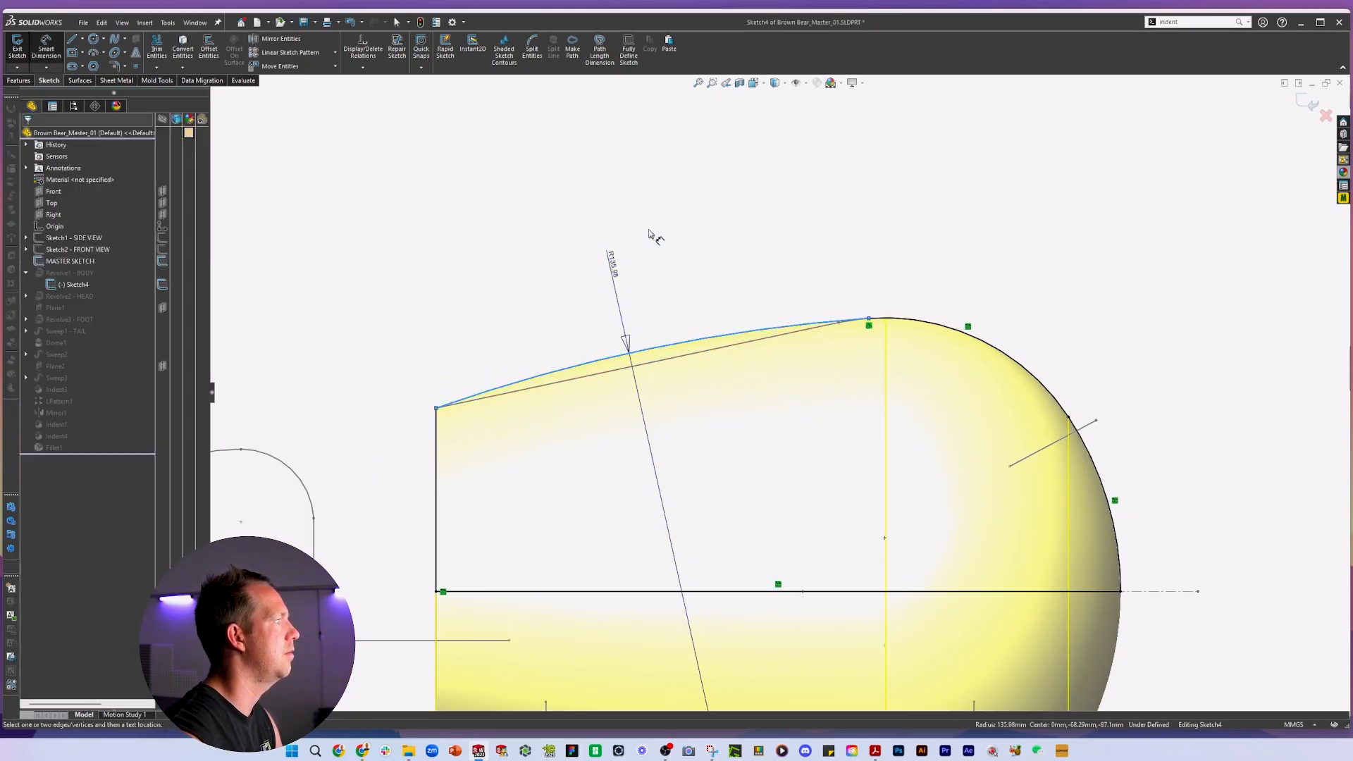
{"action": "left_click", "coordinate": [936, 301]}
{"action": "type", "text": "100"}
{"action": "key", "text": "Return"}
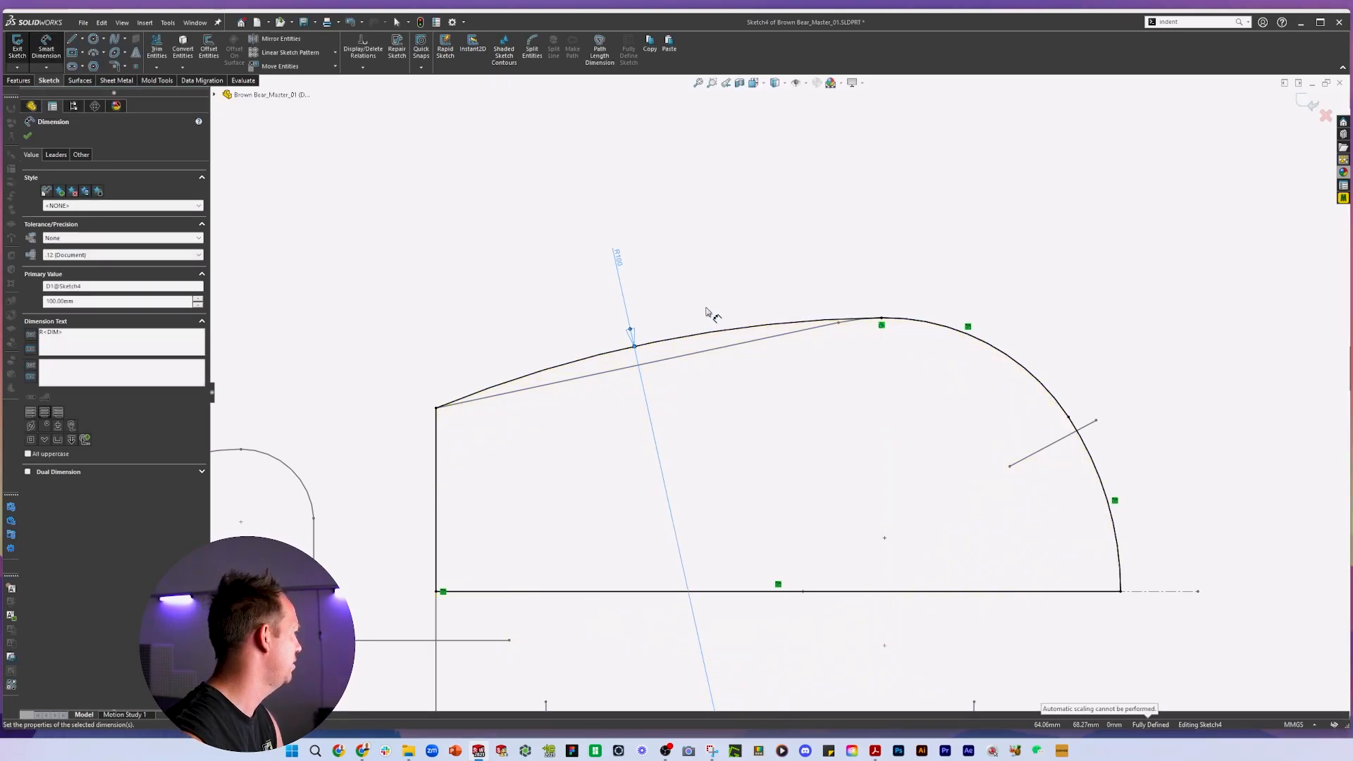
Change the upper arc's radius to 150 mm and exit the body sketch.
{"action": "double_click", "coordinate": [638, 273]}
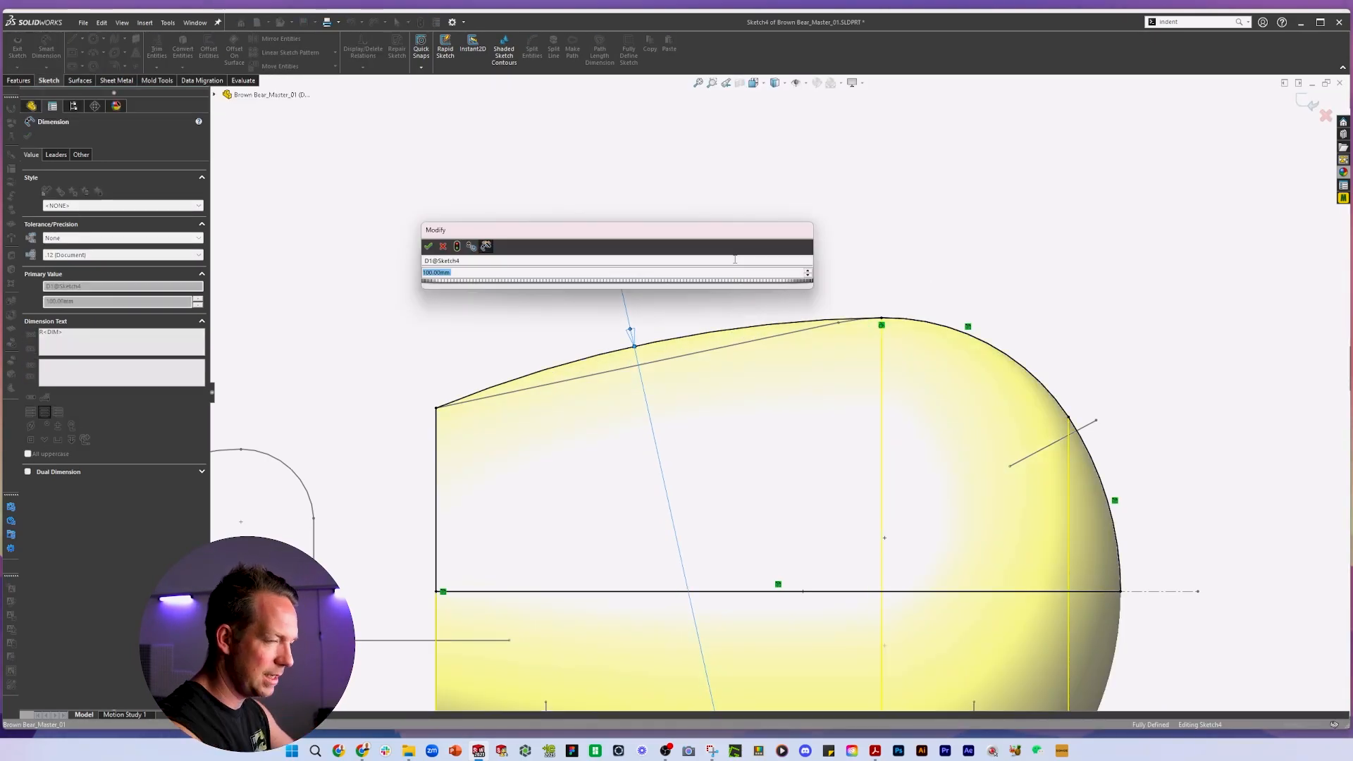
{"action": "type", "text": "150"}
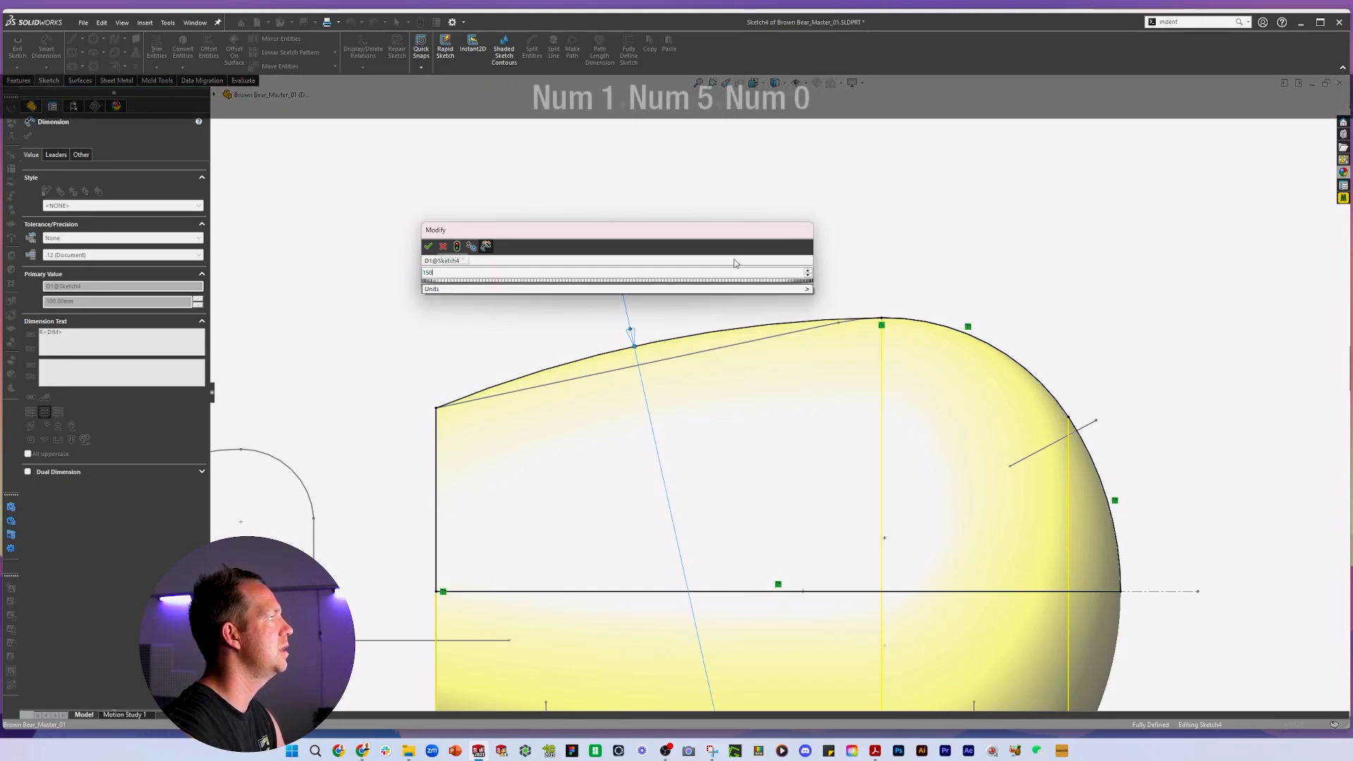
{"action": "key", "text": "Return"}
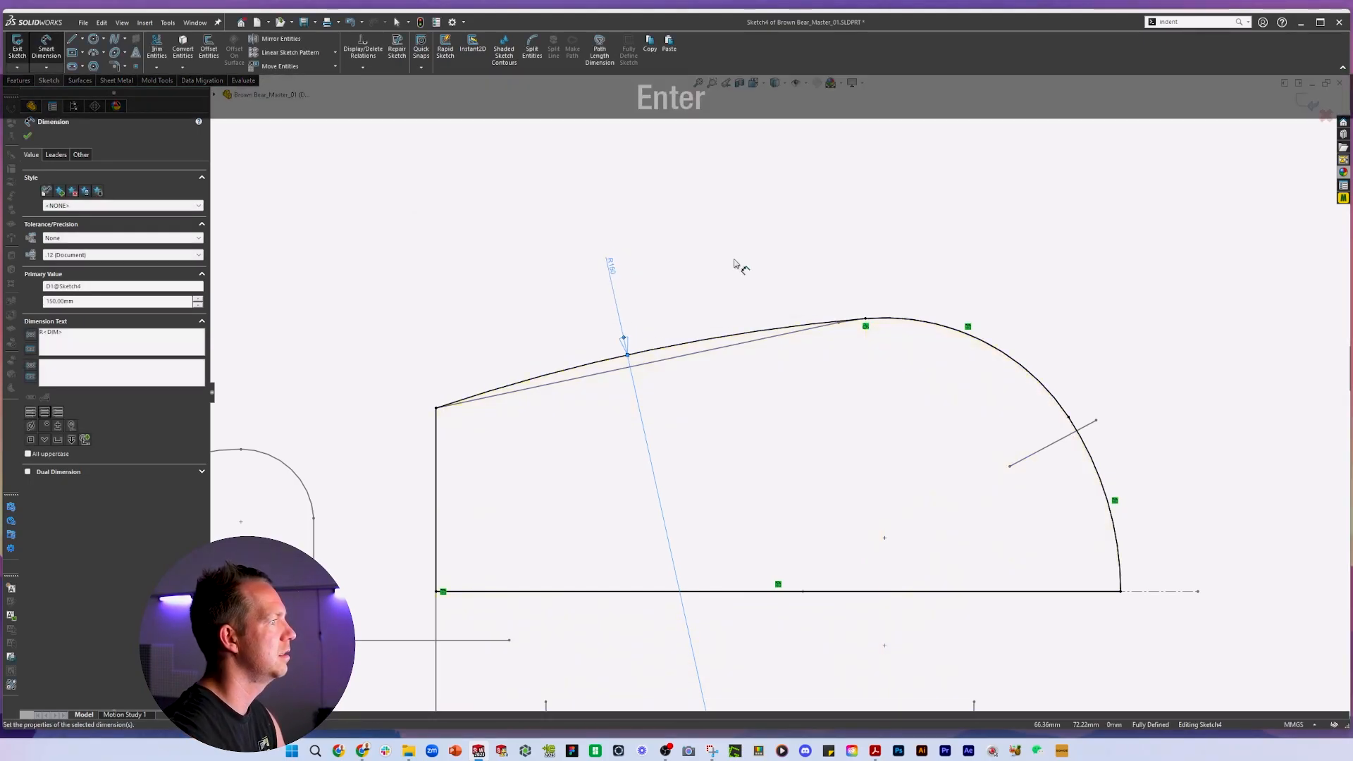
{"action": "key", "text": "Escape"}
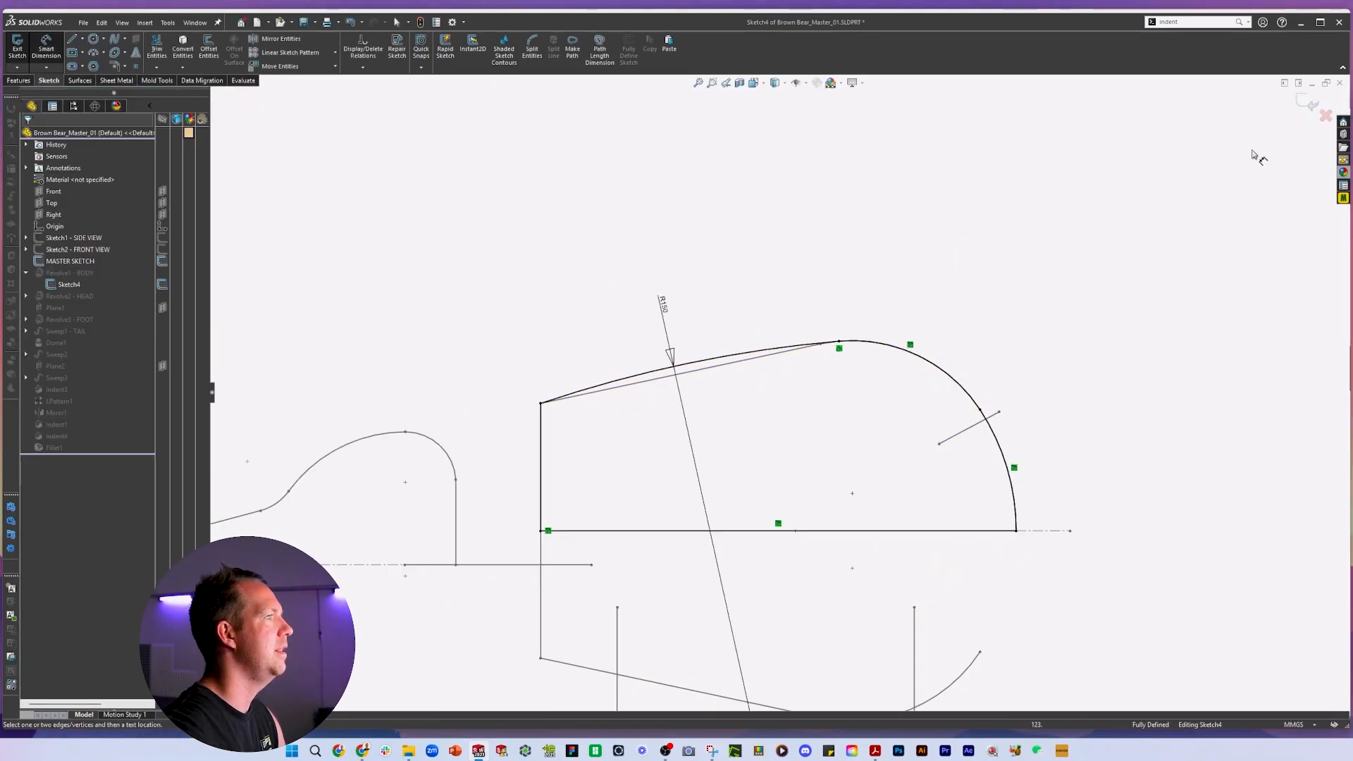
{"action": "left_click", "coordinate": [1308, 103]}
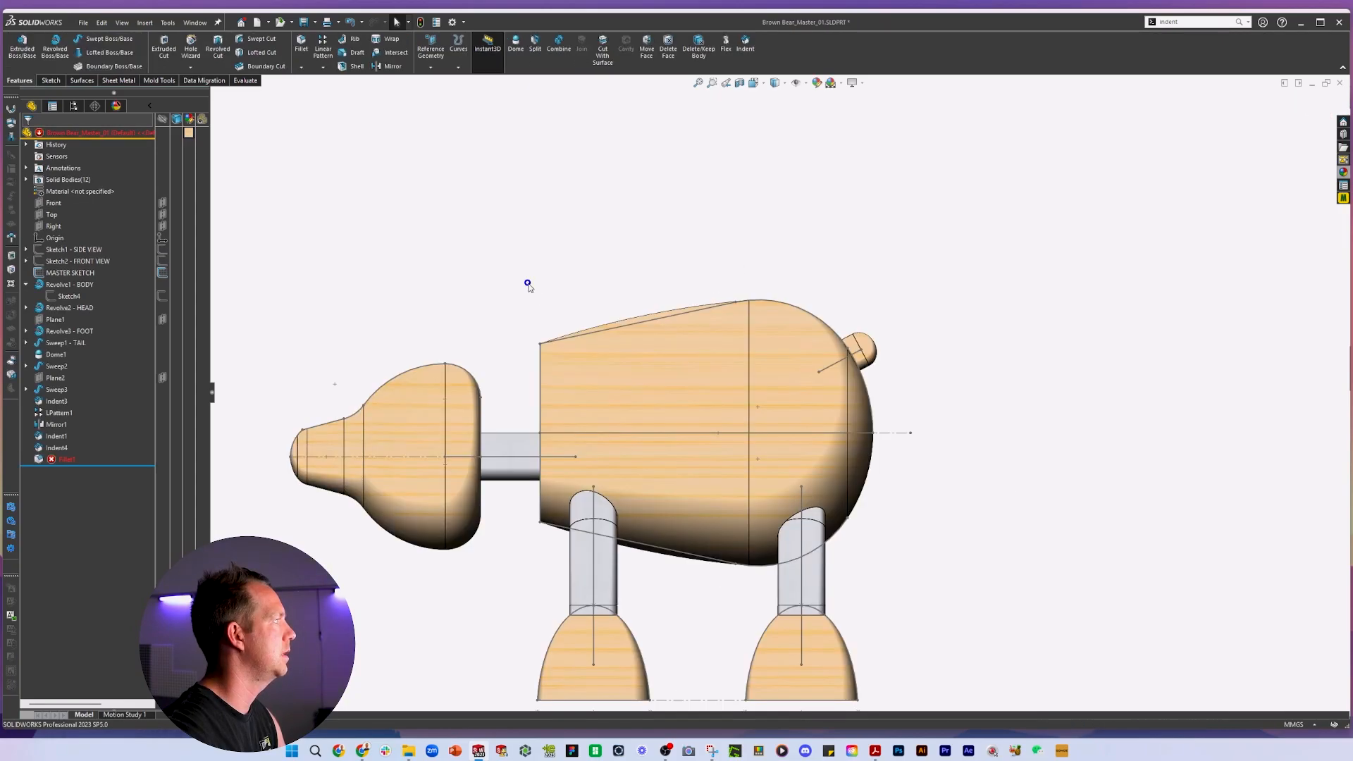
Hide the master sketch so only the bear's solid bodies are displayed.
{"action": "left_click", "coordinate": [78, 273]}
{"action": "left_click", "coordinate": [74, 258]}
{"action": "left_click", "coordinate": [655, 248]}
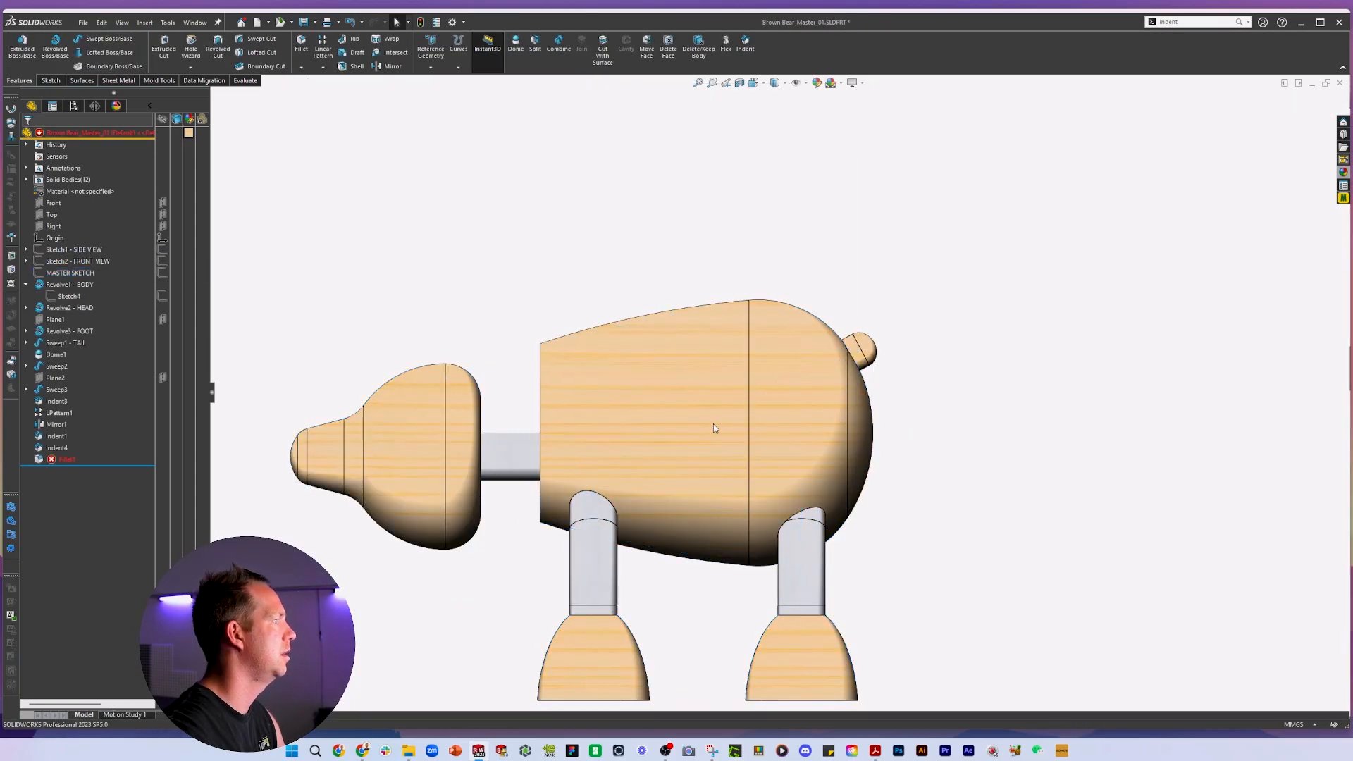
Show the side-view reference sketch and compare the body's upper outline against its image in wireframe display.
{"action": "mouse_move", "coordinate": [713, 427]}
{"action": "middle_mouse_down"}
{"action": "mouse_move", "coordinate": [725, 419]}
{"action": "mouse_move", "coordinate": [762, 487]}
{"action": "mouse_move", "coordinate": [718, 390]}
{"action": "mouse_move", "coordinate": [708, 410]}
{"action": "middle_mouse_up"}
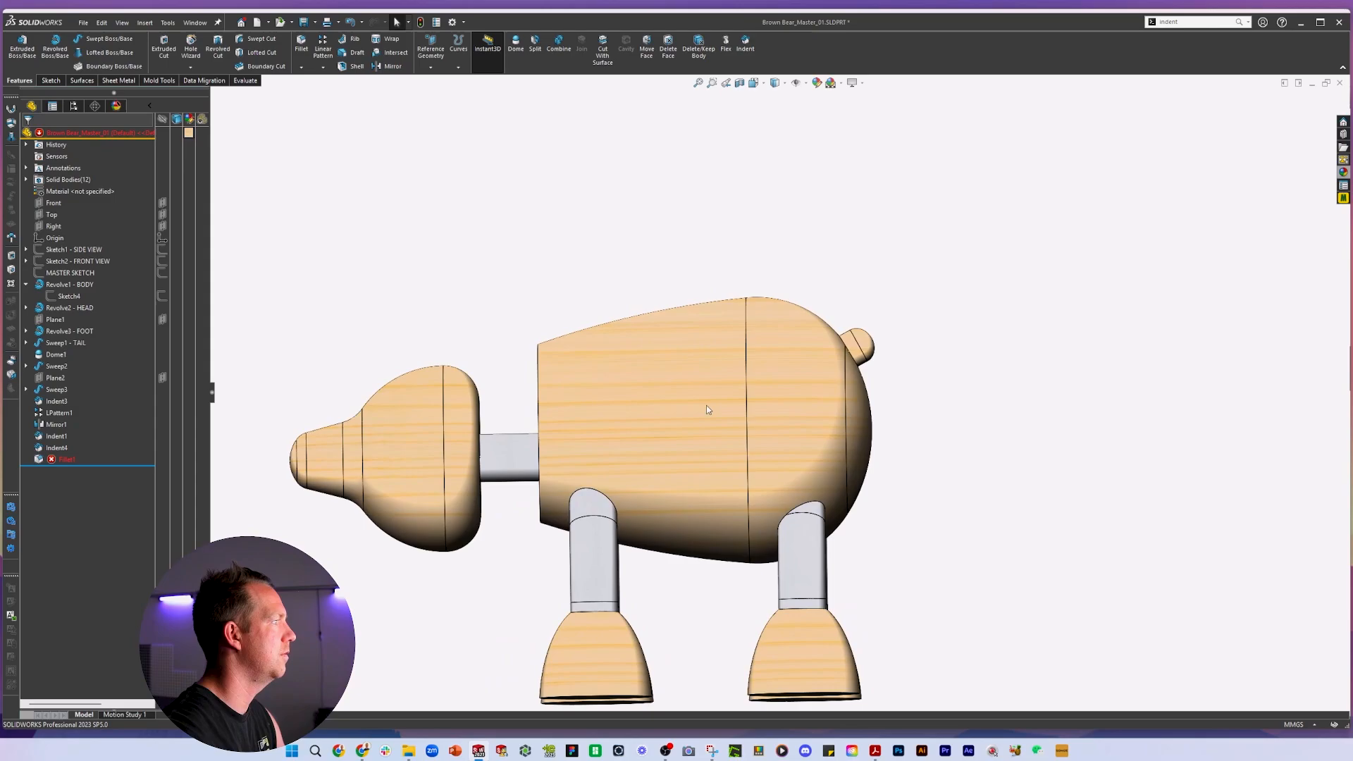
{"action": "key", "text": "space"}
{"action": "left_click", "coordinate": [74, 250]}
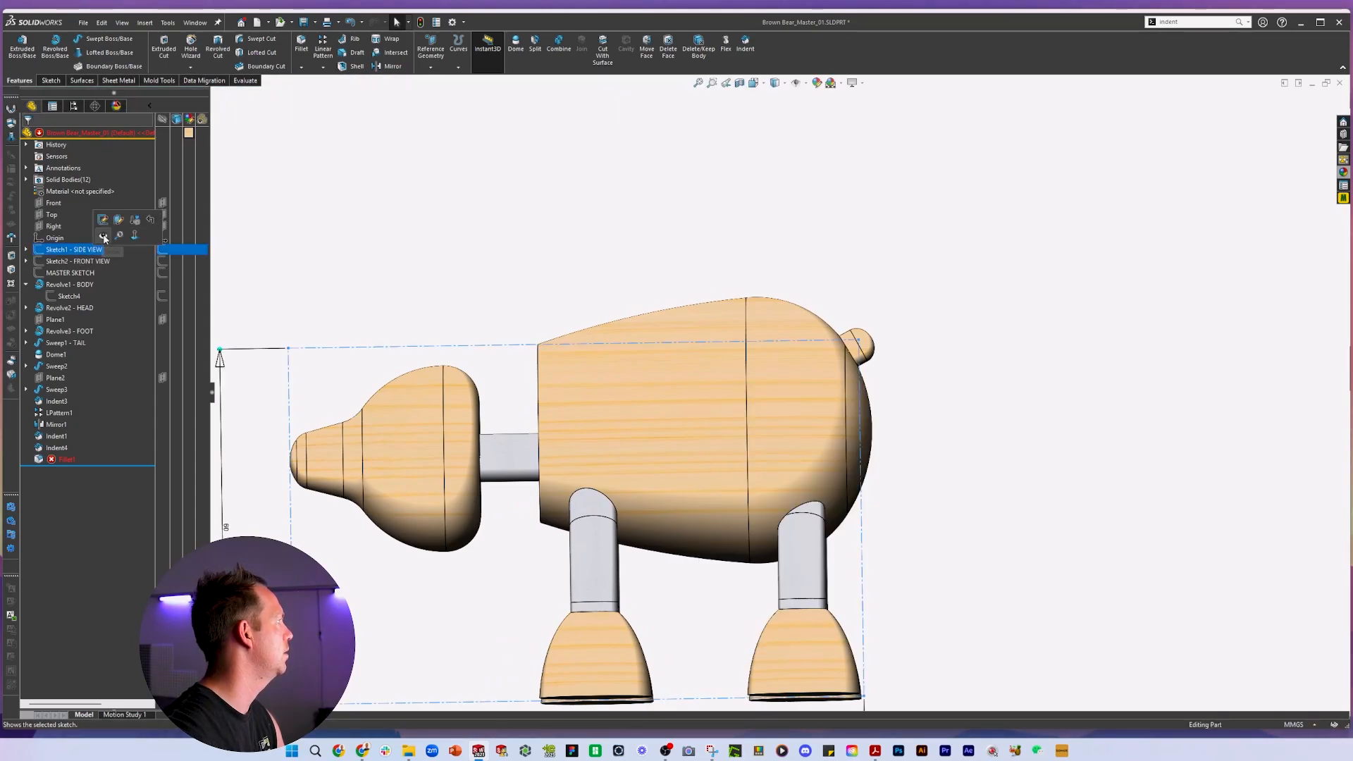
{"action": "key", "text": "shift+Left"}
{"action": "key", "text": "shift+Left"}
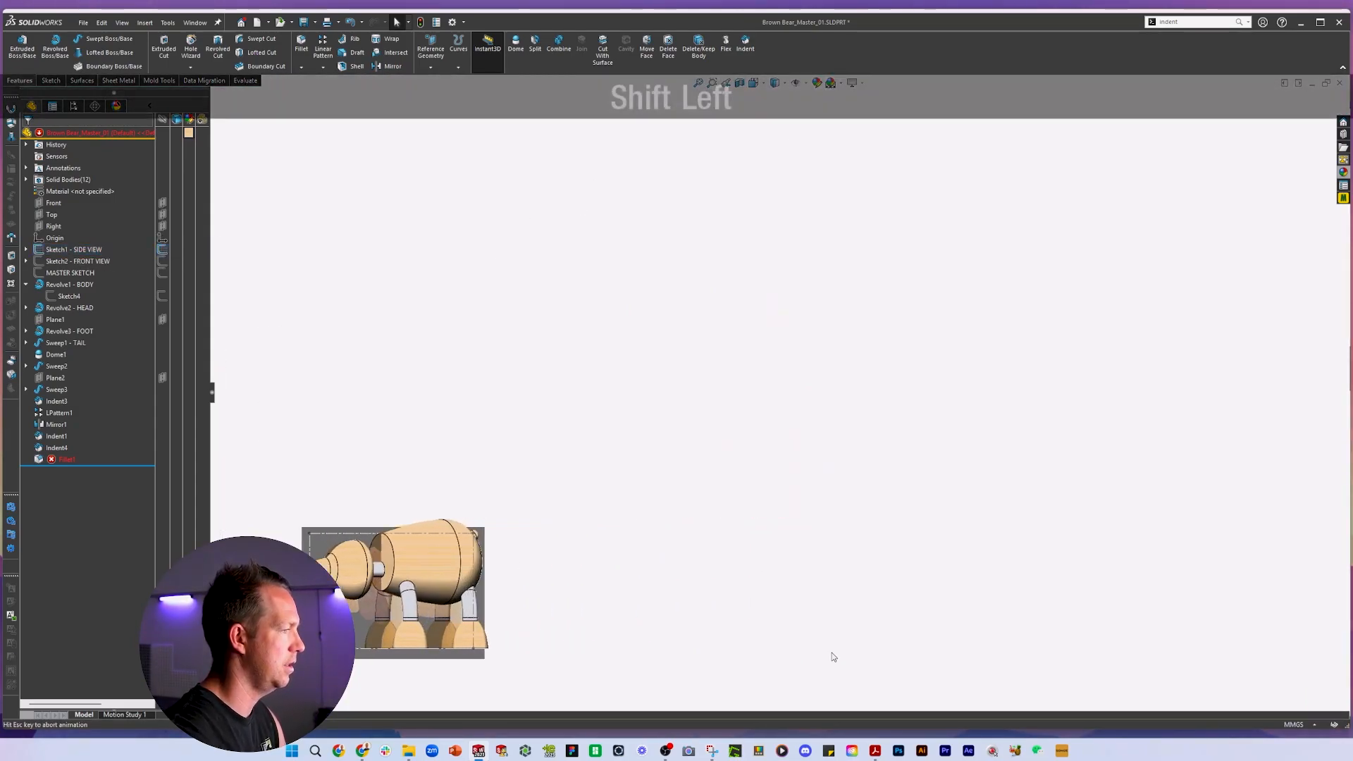
{"action": "left_click", "coordinate": [775, 85]}
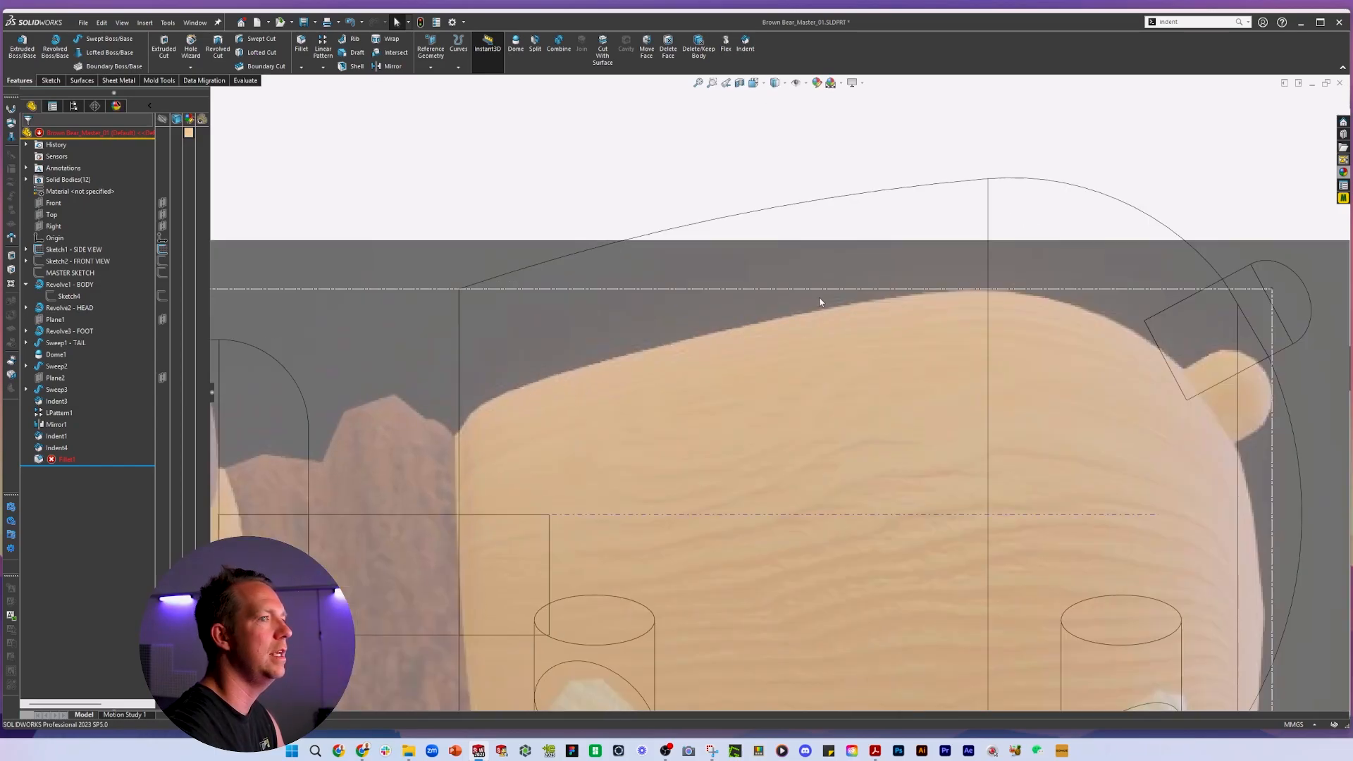
{"action": "scroll", "coordinate": [819, 300], "scroll_direction": "up", "scroll_amount": 2}
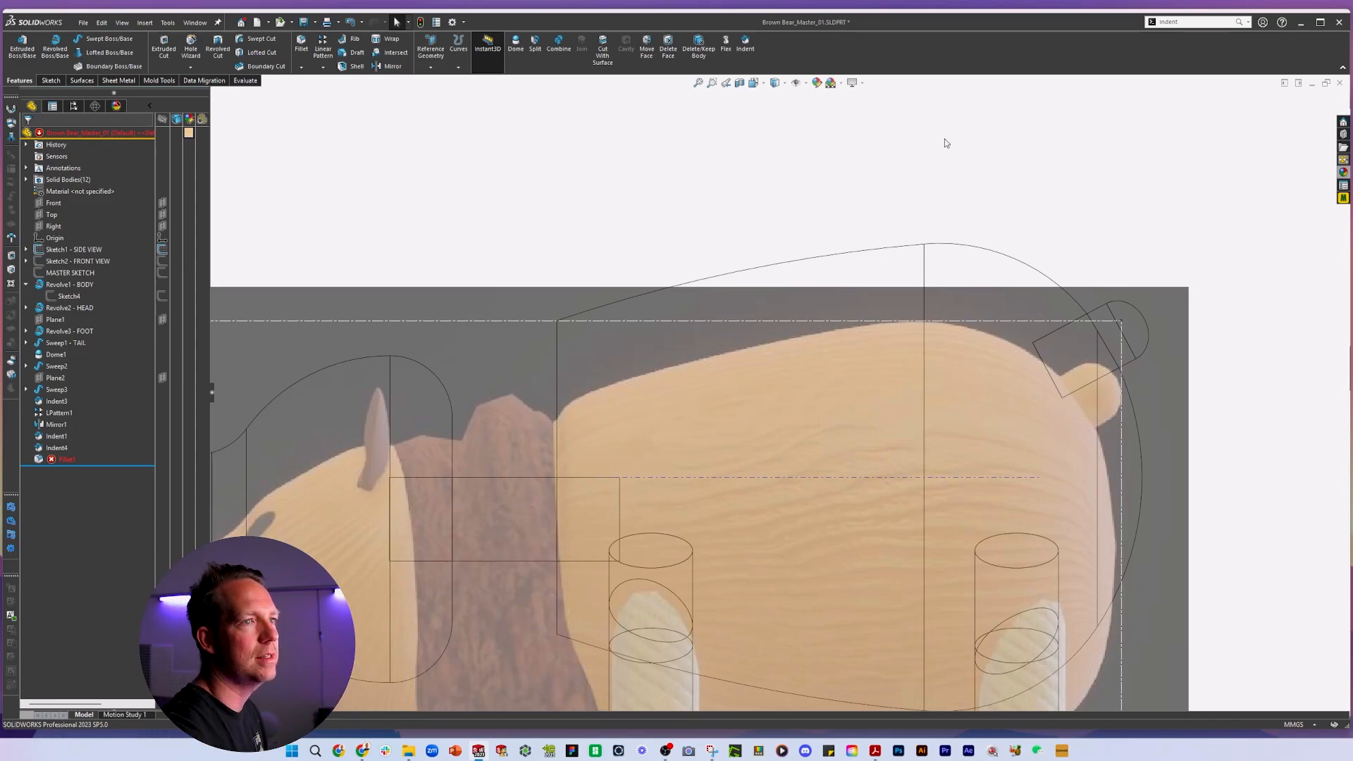
{"action": "key", "text": "f"}
Restore the shaded display with edges and hide the side-view reference sketch.
{"action": "left_click", "coordinate": [775, 85]}
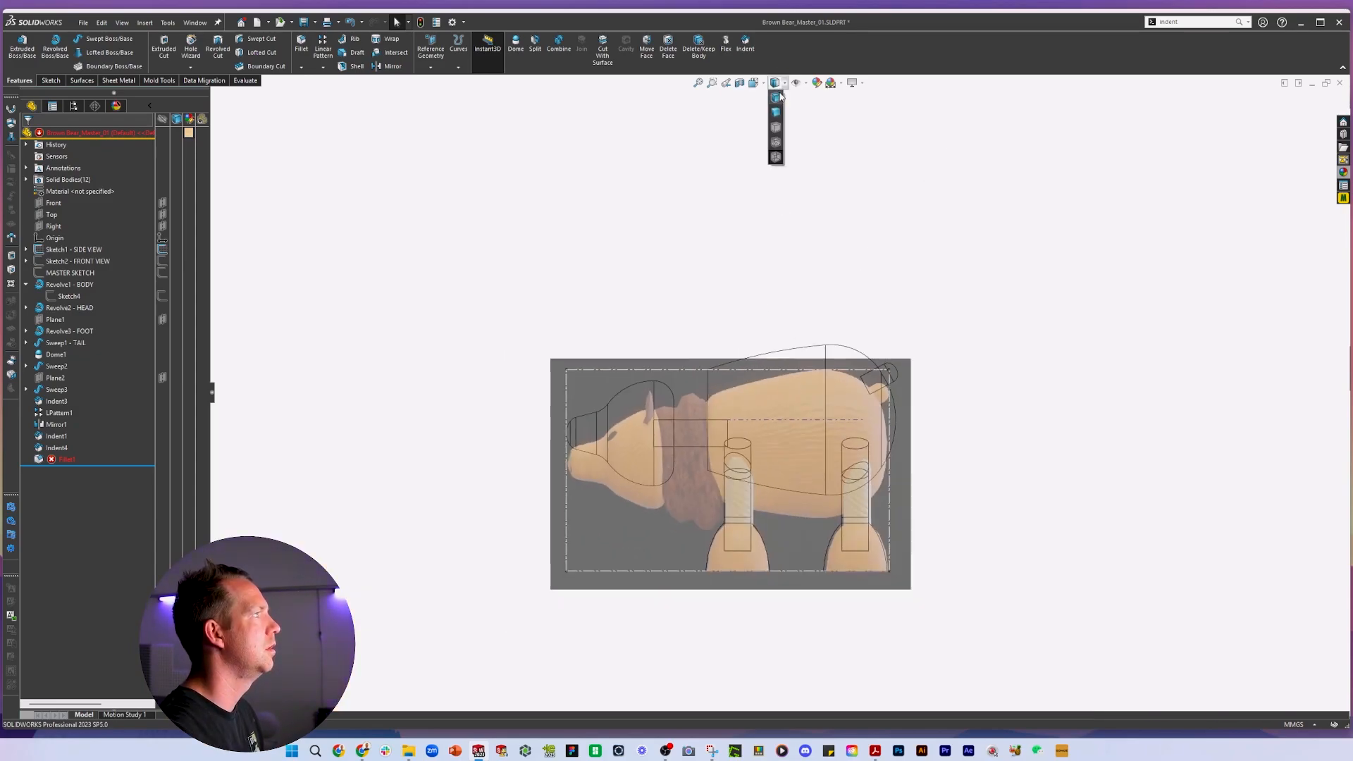
{"action": "left_click", "coordinate": [778, 98]}
{"action": "middle_click_drag", "start_coordinate": [830, 429], "coordinate": [887, 445]}
Repair the failed fillet's missing reference by selecting the circular edge of the body's front face.
{"action": "scroll", "coordinate": [706, 415], "scroll_direction": "down", "scroll_amount": 2}
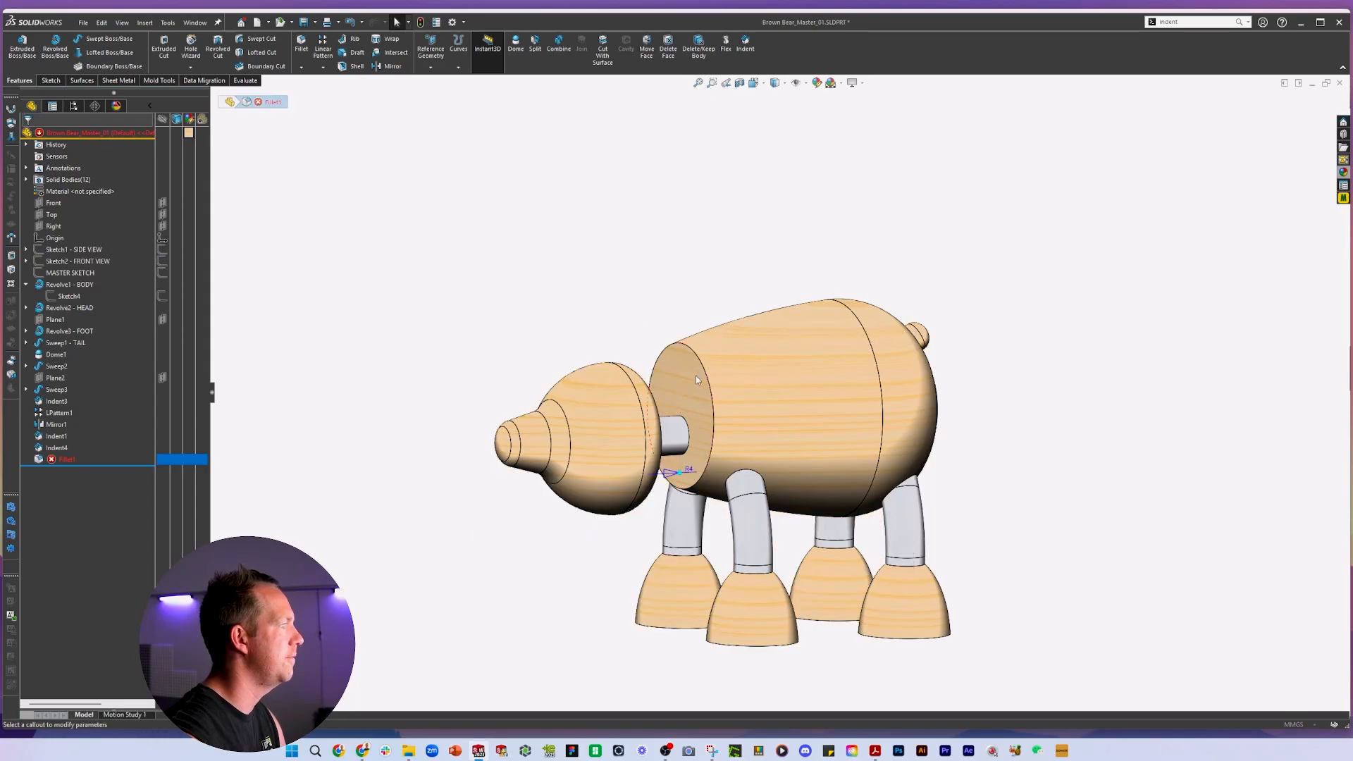
{"action": "scroll", "coordinate": [676, 370], "scroll_direction": "down", "scroll_amount": 1}
{"action": "scroll", "coordinate": [675, 422], "scroll_direction": "down", "scroll_amount": 2}
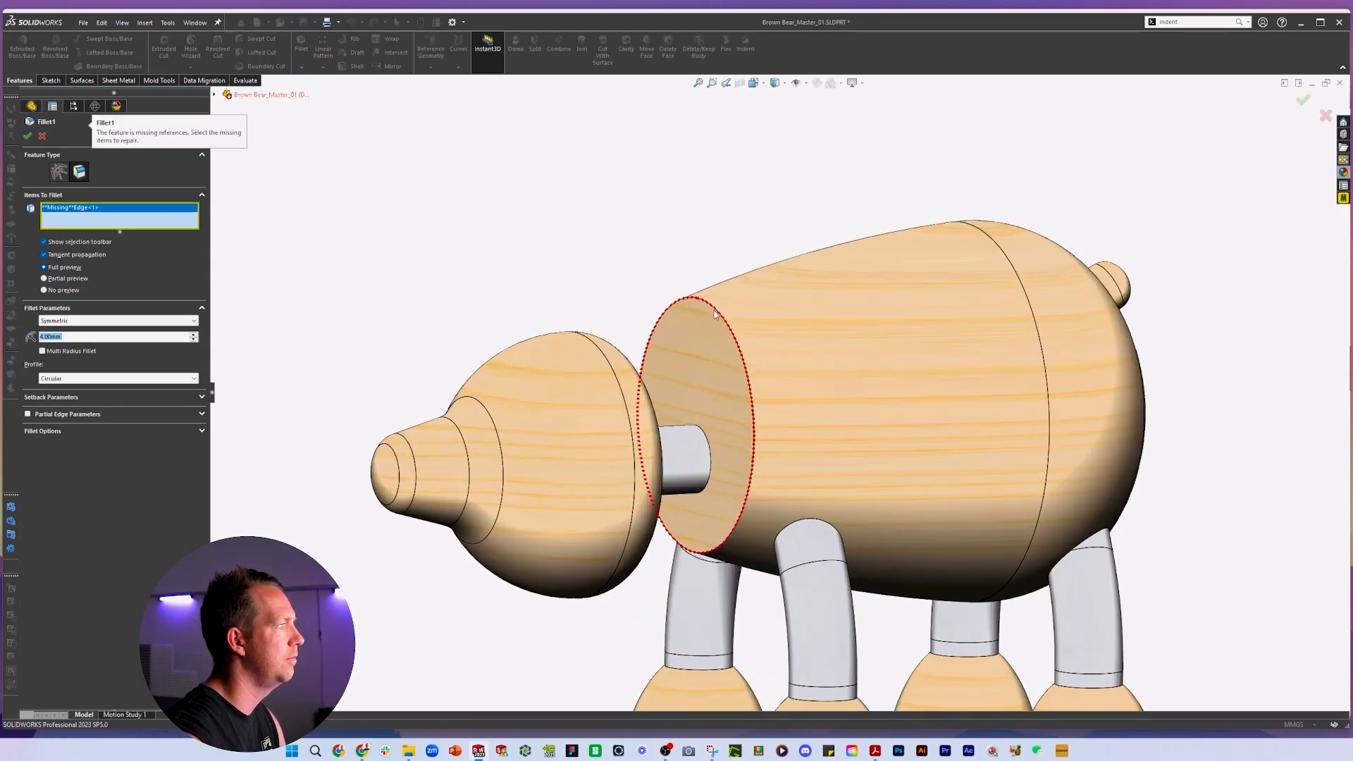
{"action": "left_click", "coordinate": [713, 308]}
{"action": "key", "text": "Return"}
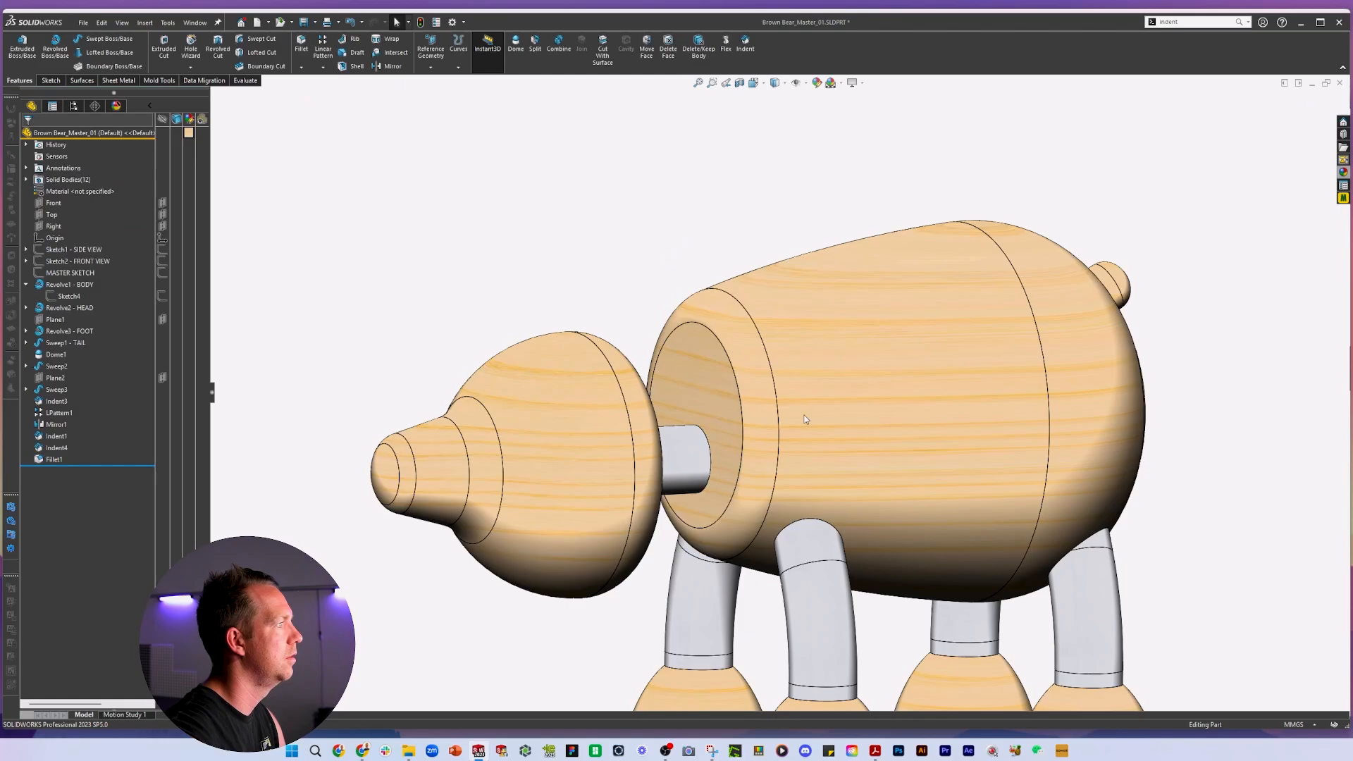
{"action": "scroll", "coordinate": [805, 418], "scroll_direction": "up", "scroll_amount": 3}
{"action": "mouse_move", "coordinate": [815, 371]}
{"action": "middle_mouse_down"}
{"action": "mouse_move", "coordinate": [746, 365]}
{"action": "mouse_move", "coordinate": [773, 347]}
{"action": "mouse_move", "coordinate": [810, 380]}
{"action": "middle_mouse_up"}
Switch to the Anamalz Brown Bear PDF in Acrobat and show its foot drawing in a small window beside the model.
{"action": "mouse_move", "coordinate": [880, 753]}
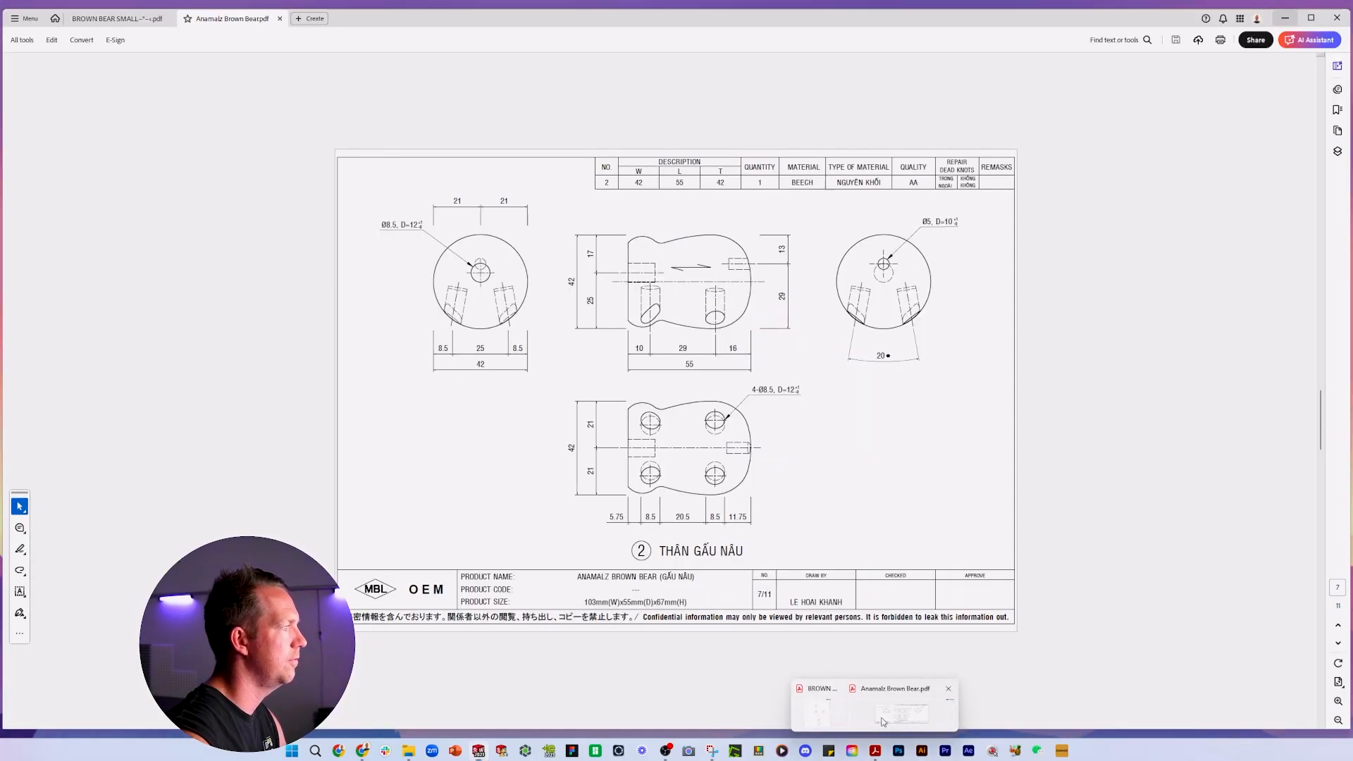
{"action": "left_click", "coordinate": [894, 706]}
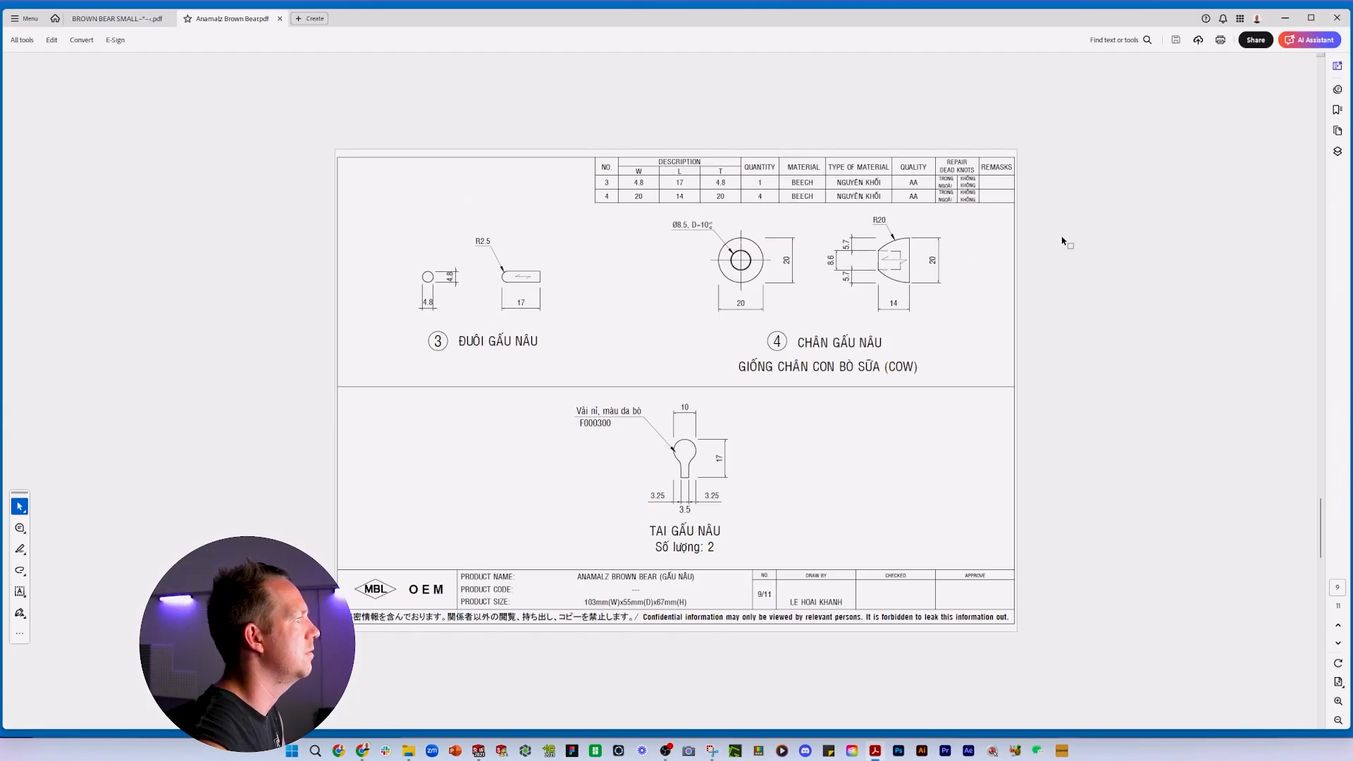
{"action": "mouse_move", "coordinate": [4, 8]}
{"action": "left_mouse_down"}
{"action": "mouse_move", "coordinate": [573, 172]}
{"action": "mouse_move", "coordinate": [815, 327]}
{"action": "mouse_move", "coordinate": [846, 447]}
{"action": "mouse_move", "coordinate": [935, 411]}
{"action": "left_mouse_up"}
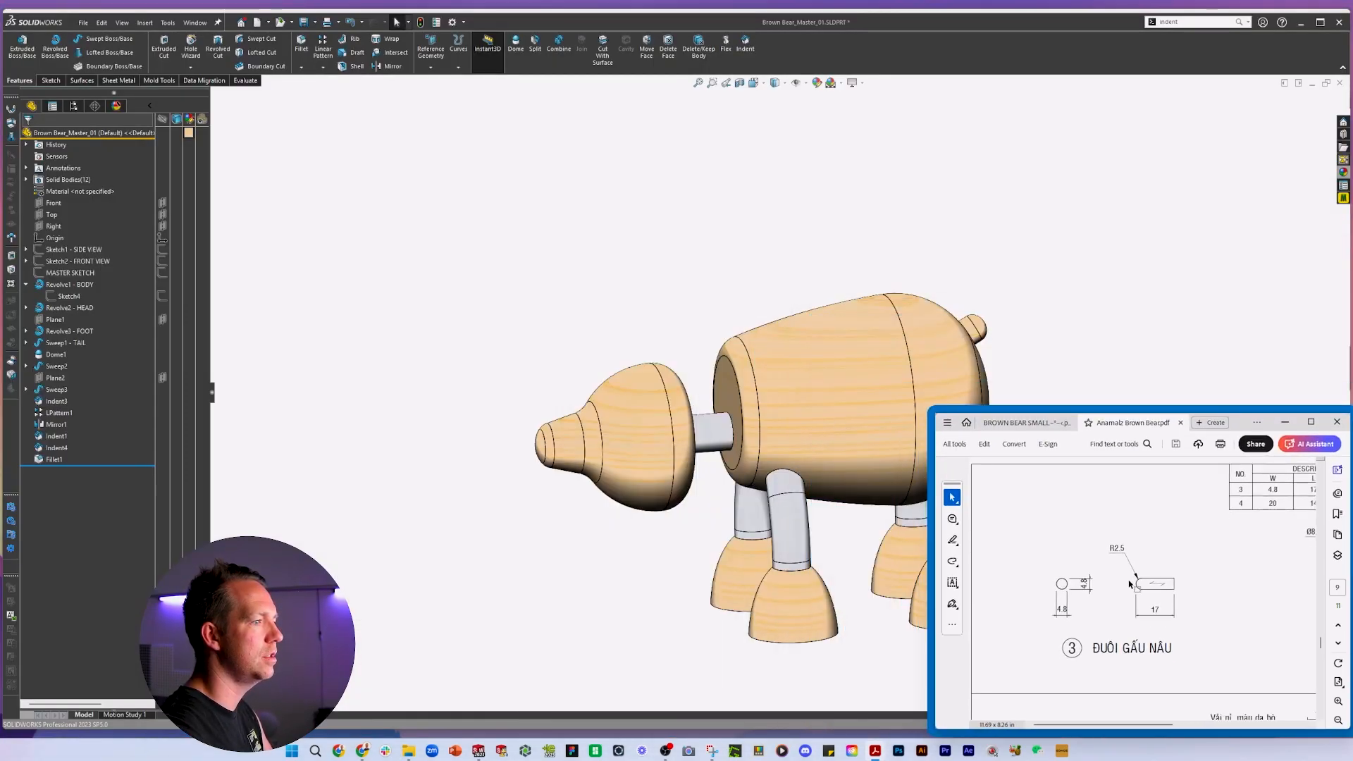
{"action": "scroll", "coordinate": [1129, 583], "scroll_direction": "right", "scroll_amount": 5}
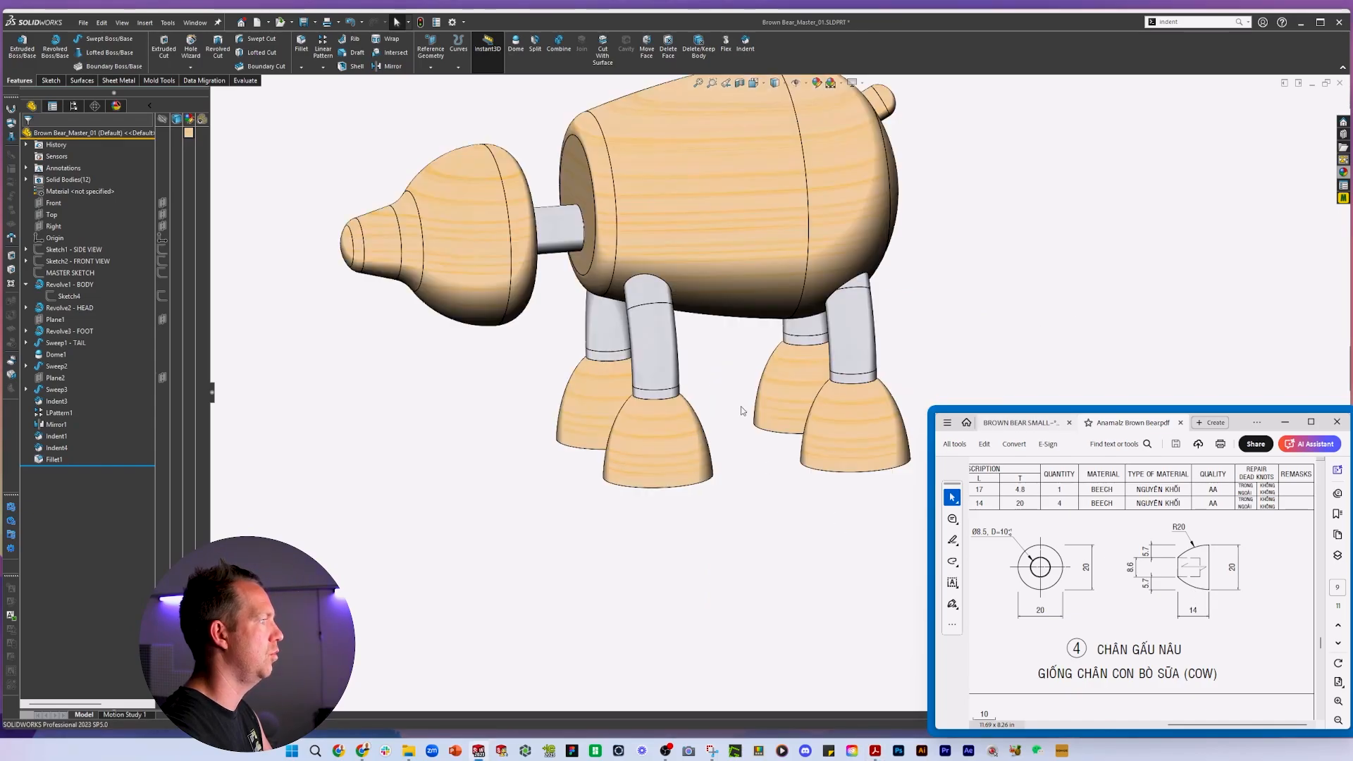
Measure the diameter of the near front foot's bottom edge.
{"action": "middle_click_drag", "start_coordinate": [742, 411], "coordinate": [733, 542]}
{"action": "scroll", "coordinate": [710, 465], "scroll_direction": "down", "scroll_amount": 3}
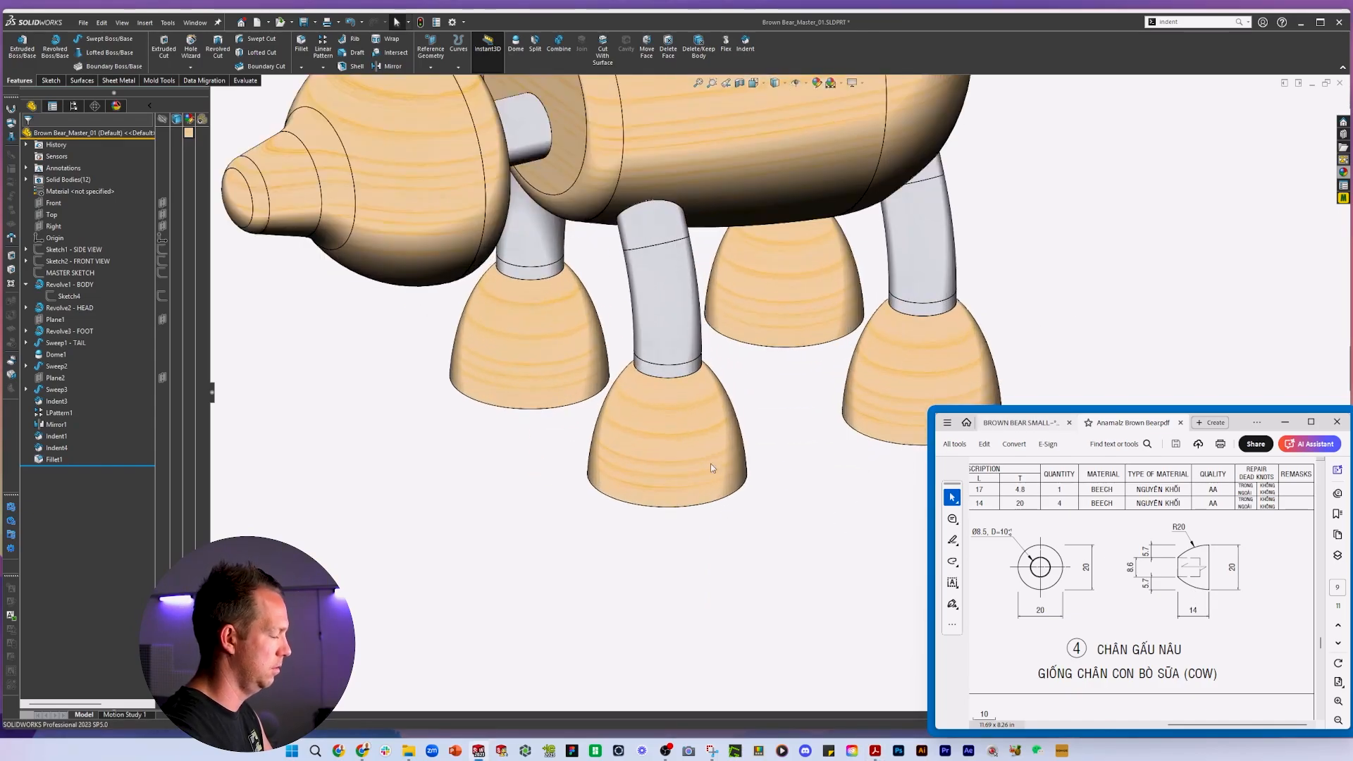
{"action": "key", "text": "m"}
{"action": "left_click", "coordinate": [694, 506]}
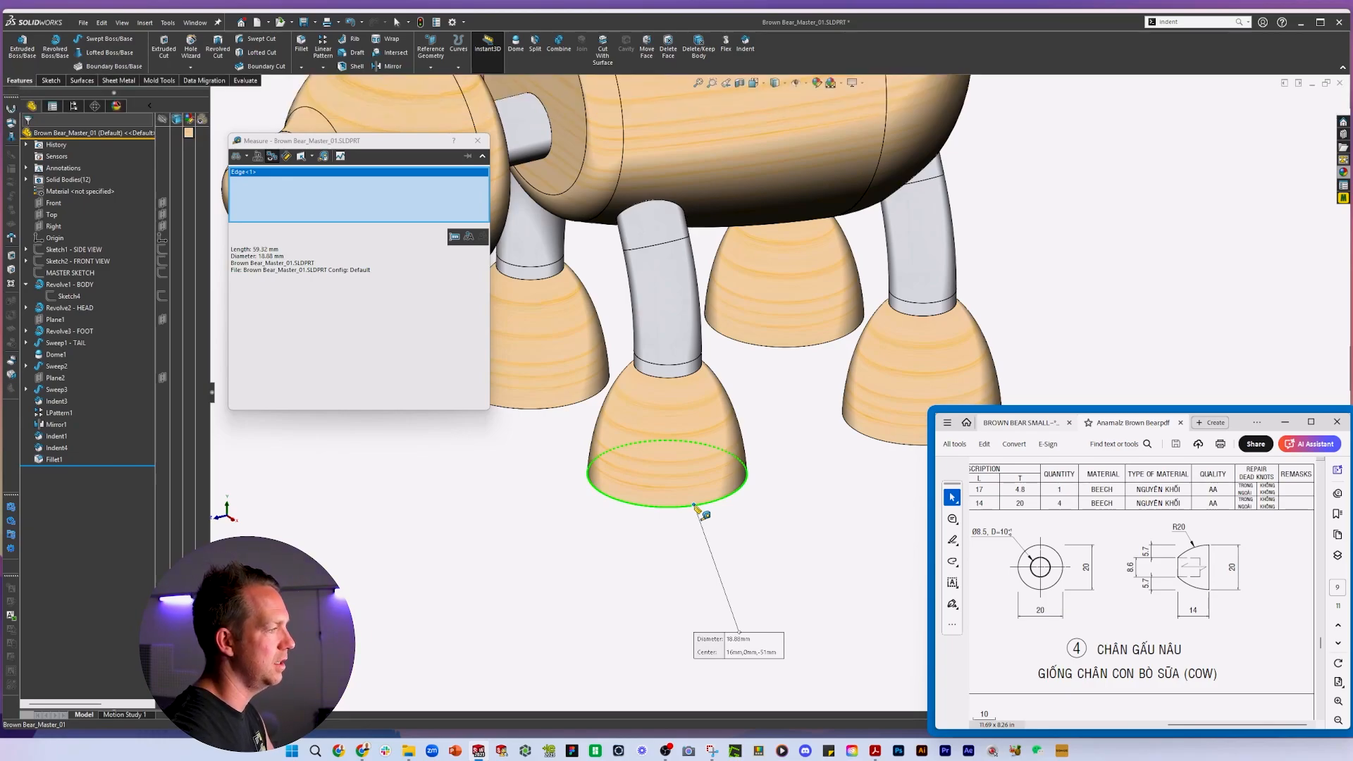
{"action": "key", "text": "Escape"}
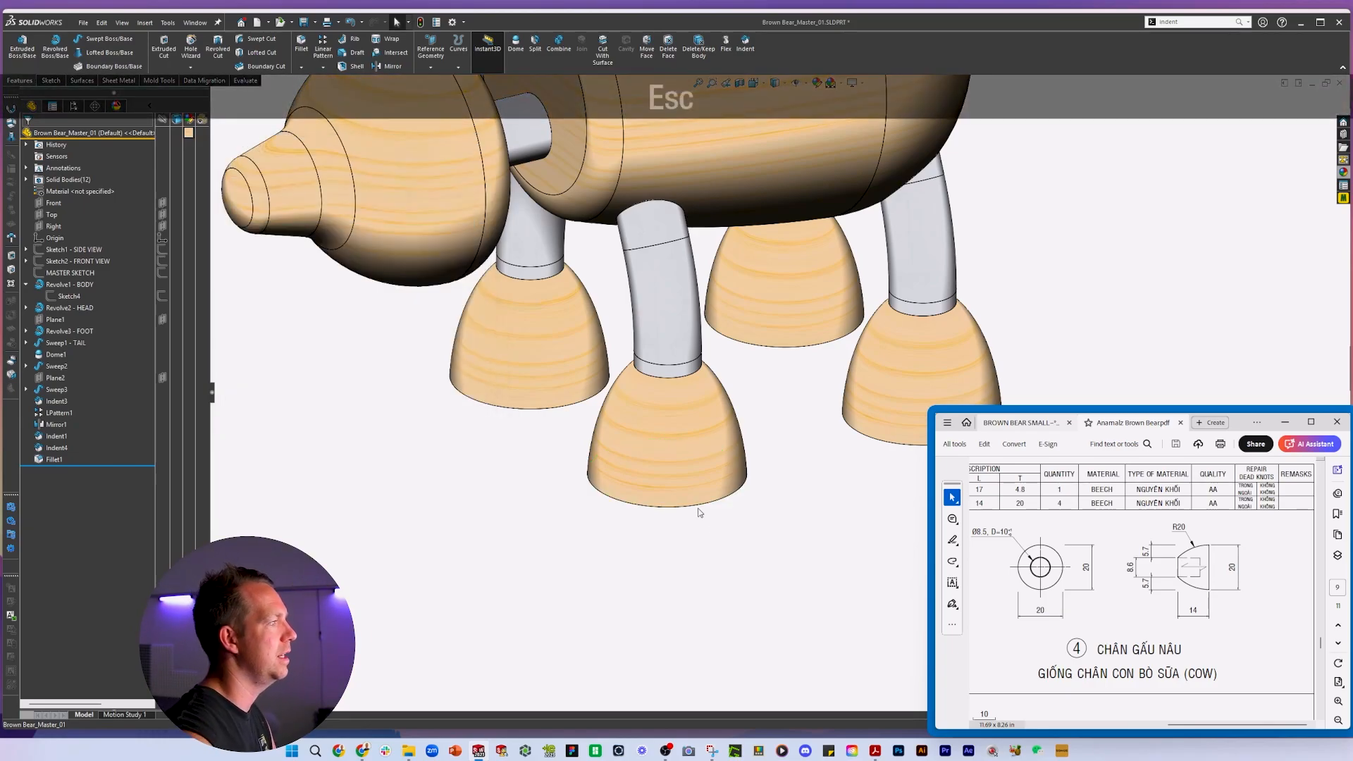
Open the master sketch for editing and delete the front foot's curved profile above its base line.
{"action": "left_click", "coordinate": [71, 273]}
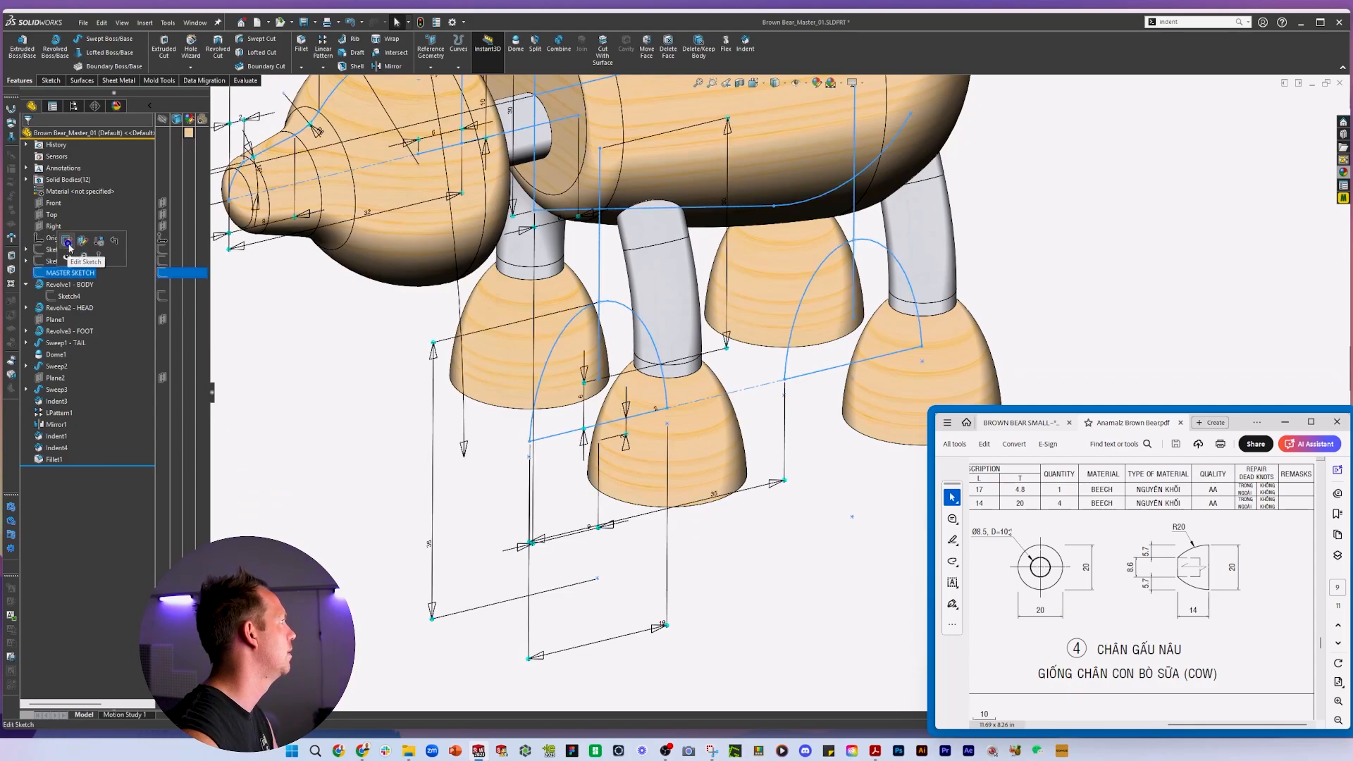
{"action": "left_click", "coordinate": [69, 243]}
{"action": "key", "text": "space"}
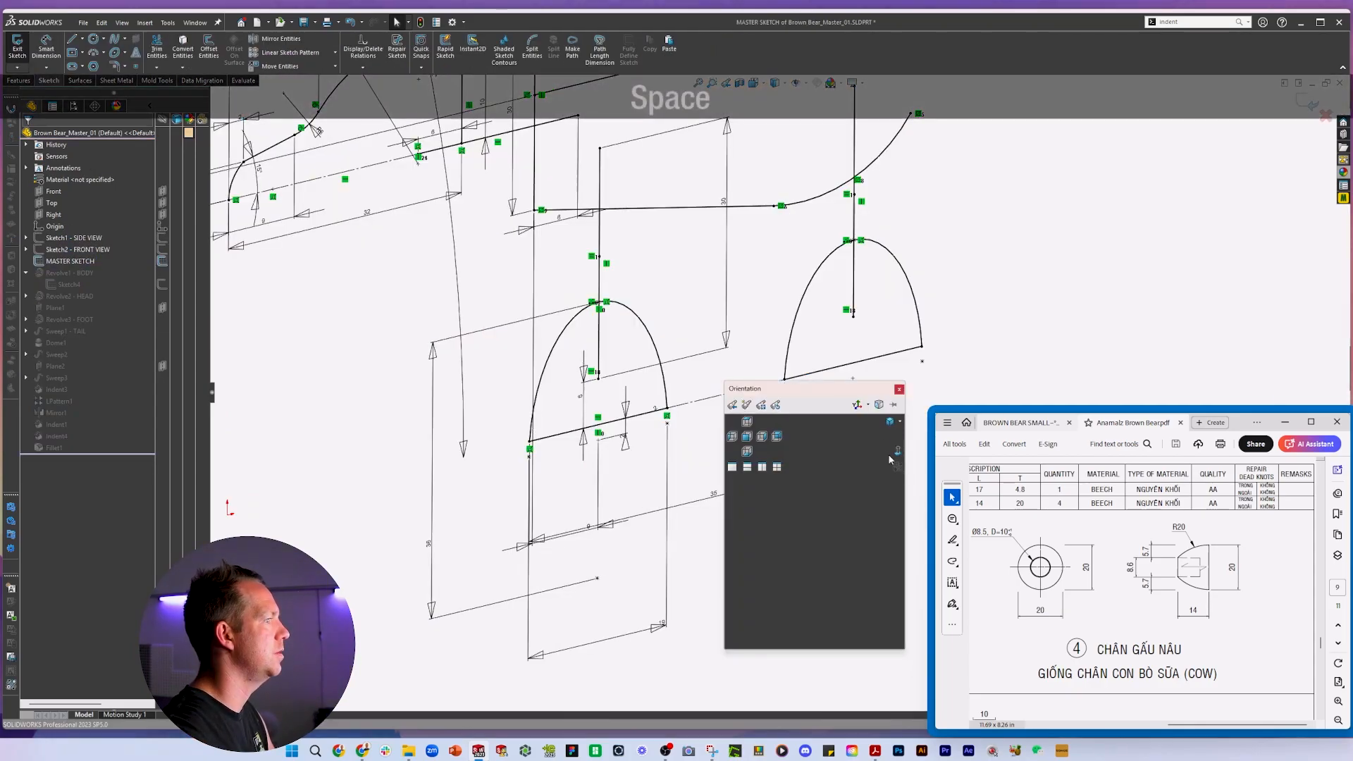
{"action": "left_click", "coordinate": [761, 436]}
{"action": "scroll", "coordinate": [749, 341], "scroll_direction": "down", "scroll_amount": 4}
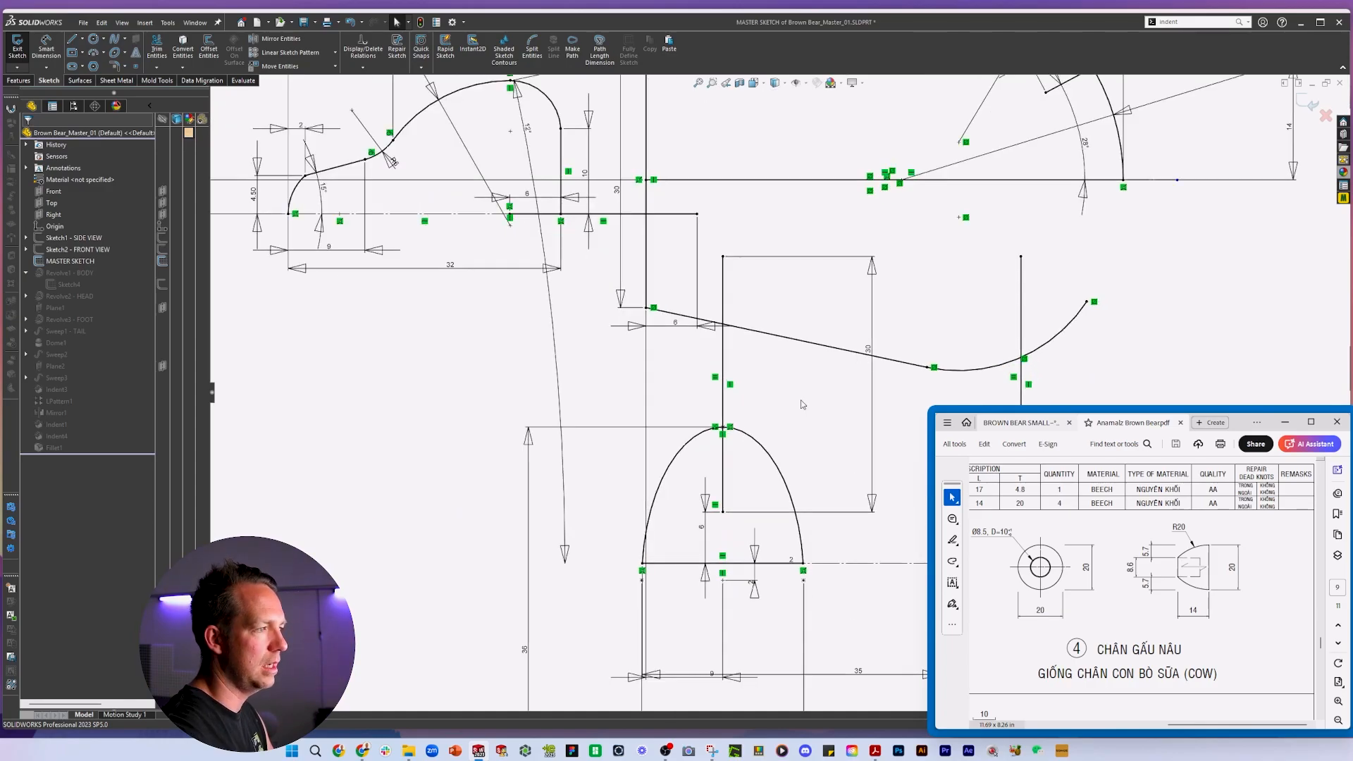
{"action": "scroll", "coordinate": [847, 529], "scroll_direction": "up", "scroll_amount": 3}
{"action": "scroll", "coordinate": [845, 427], "scroll_direction": "down", "scroll_amount": 2}
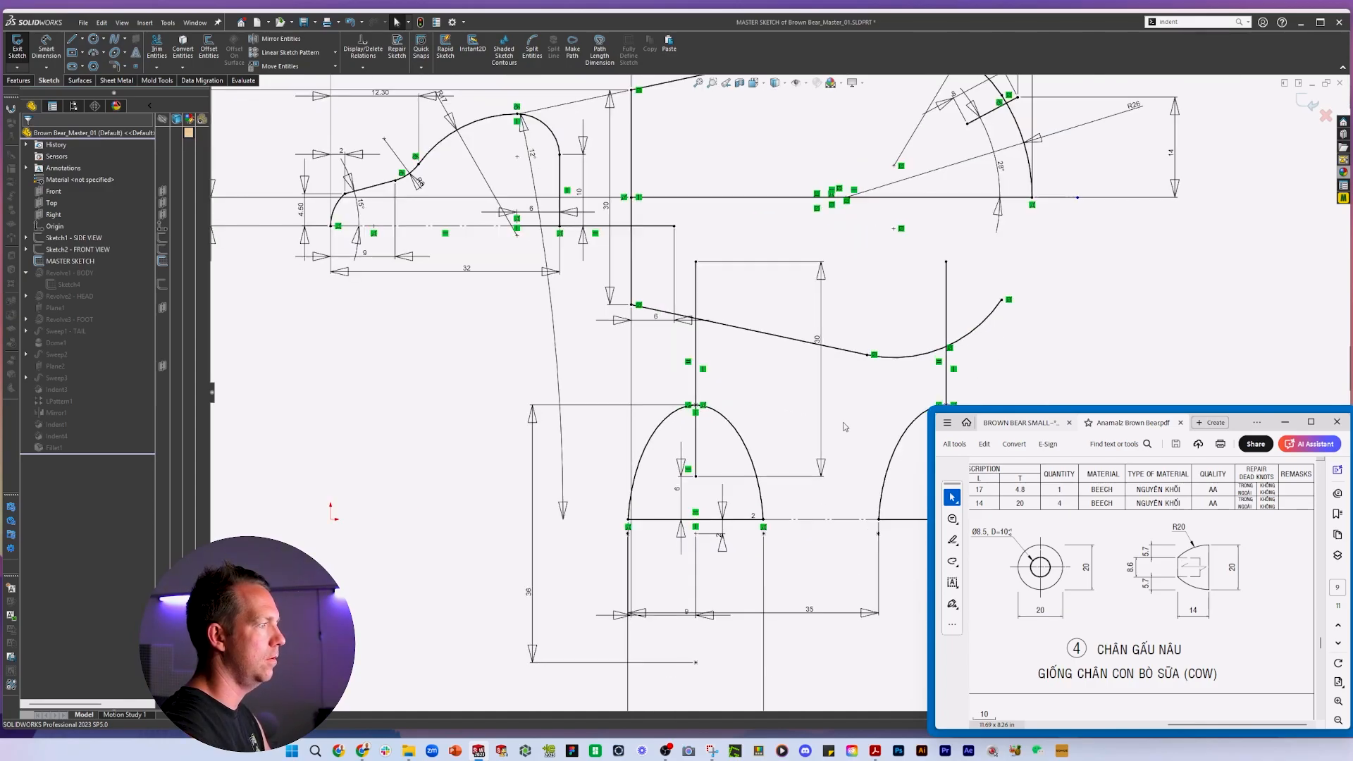
{"action": "scroll", "coordinate": [785, 453], "scroll_direction": "up", "scroll_amount": 3}
{"action": "scroll", "coordinate": [878, 351], "scroll_direction": "down", "scroll_amount": 2}
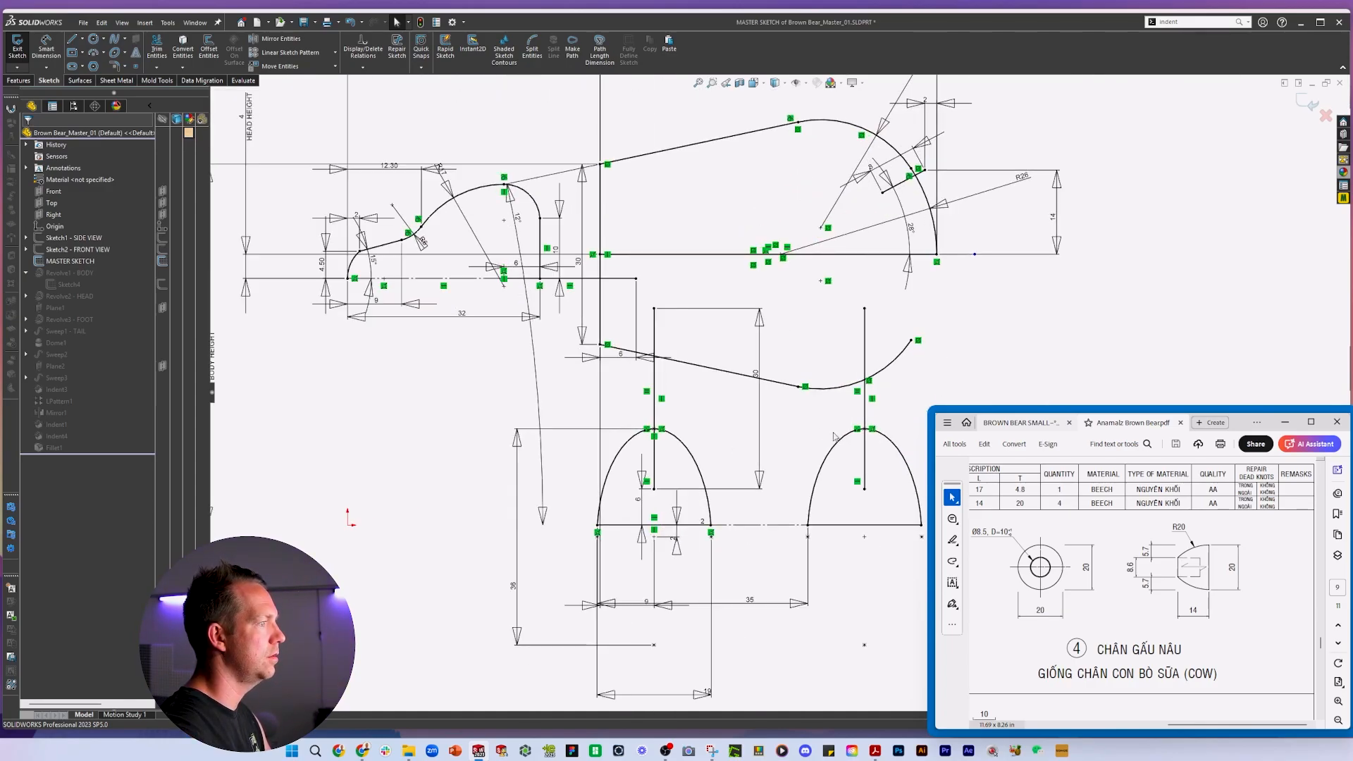
{"action": "left_click", "coordinate": [689, 454]}
{"action": "key", "text": "Delete"}
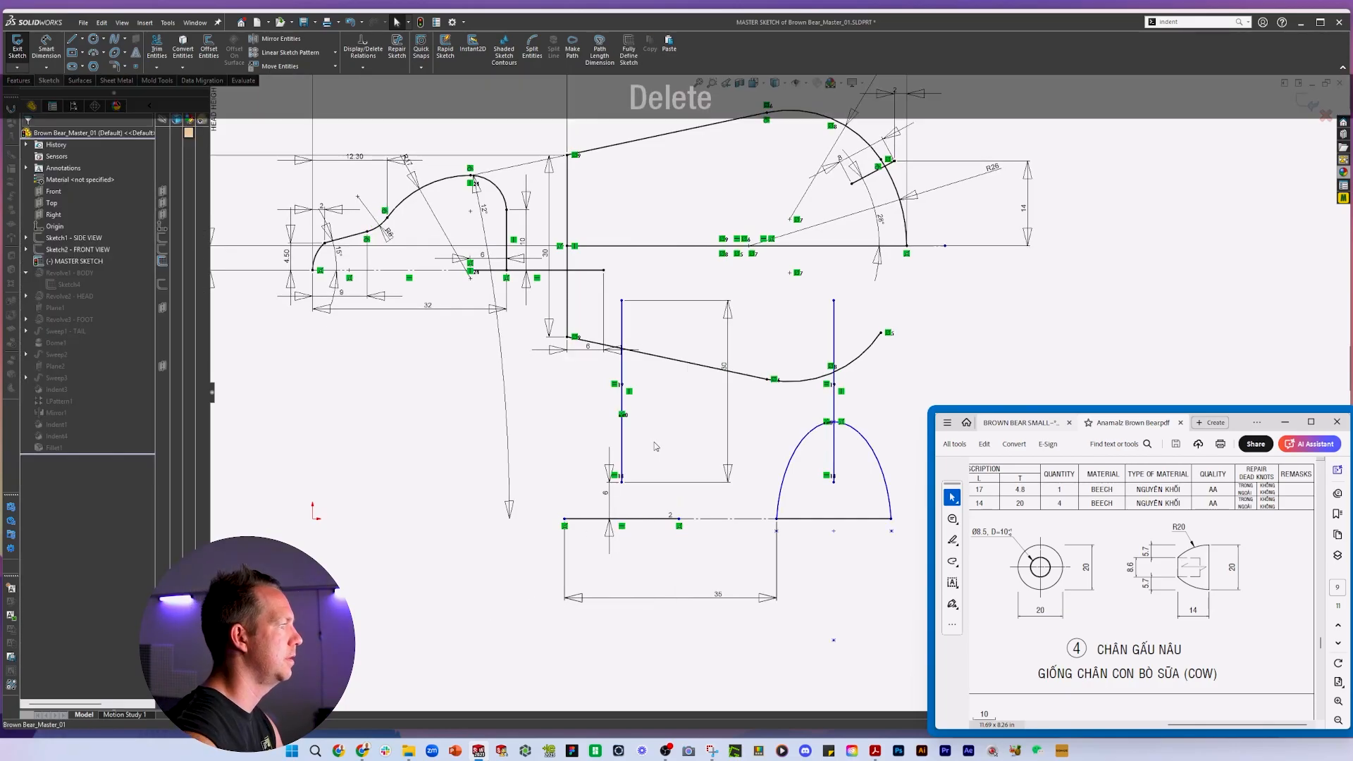
Dimension the front foot's base line at 20 mm.
{"action": "key", "text": "d"}
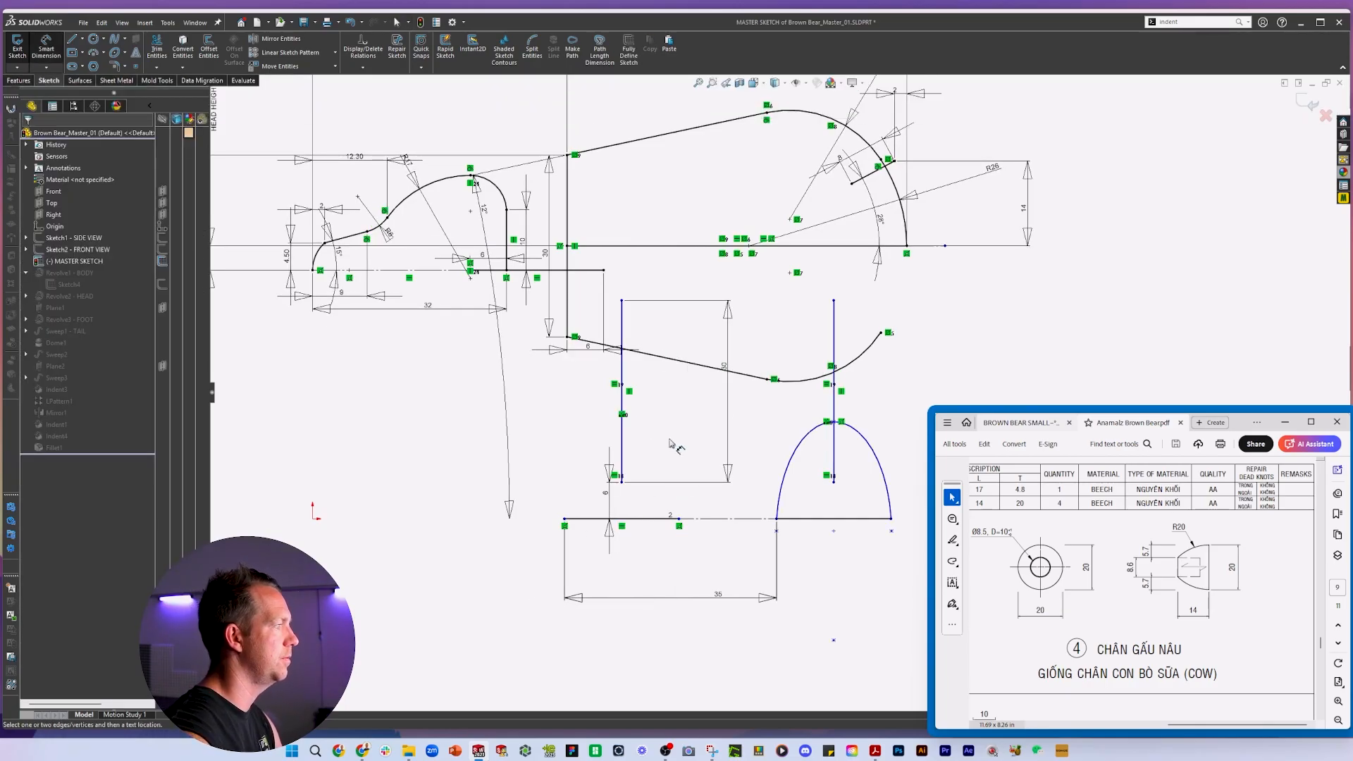
{"action": "scroll", "coordinate": [623, 547], "scroll_direction": "up", "scroll_amount": 2}
{"action": "scroll", "coordinate": [628, 481], "scroll_direction": "down", "scroll_amount": 1}
{"action": "left_click", "coordinate": [700, 477]}
{"action": "left_click", "coordinate": [696, 522]}
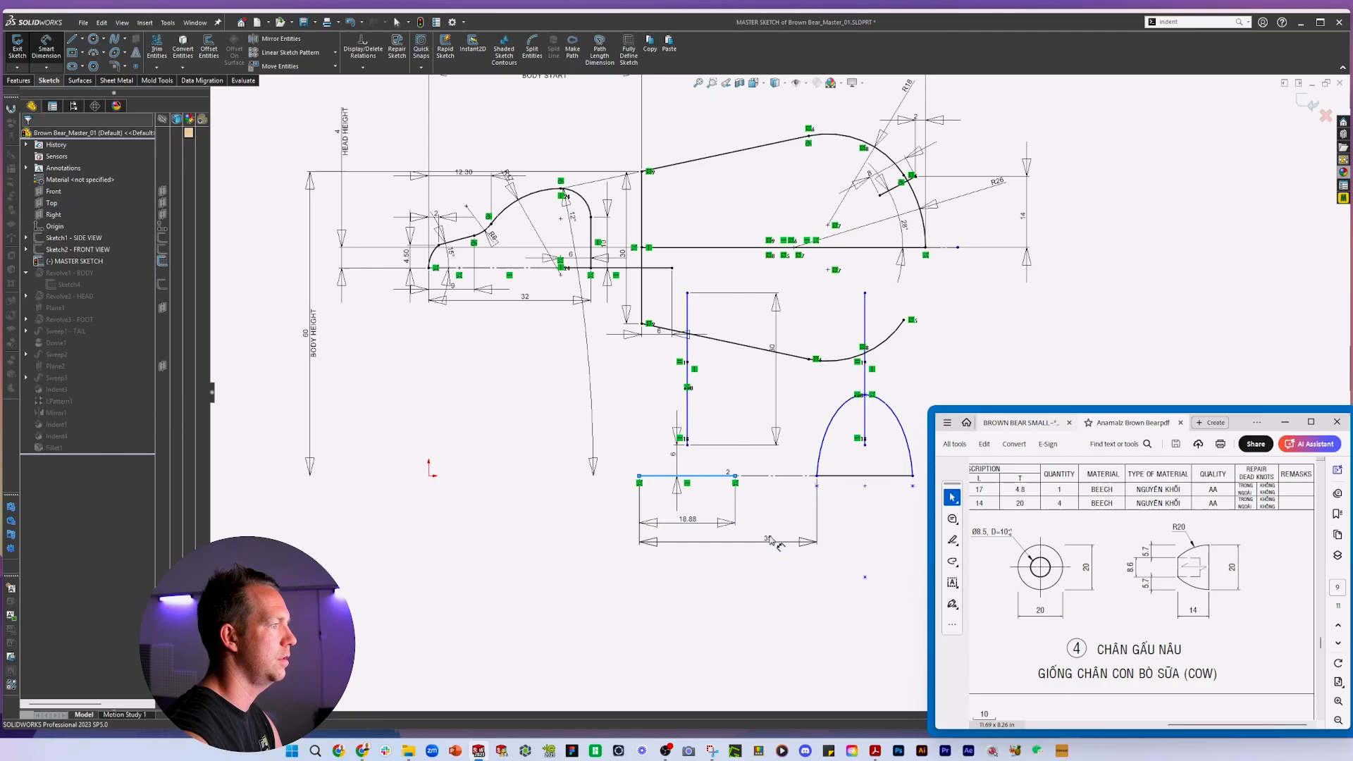
{"action": "type", "text": "20"}
{"action": "key", "text": "Return"}
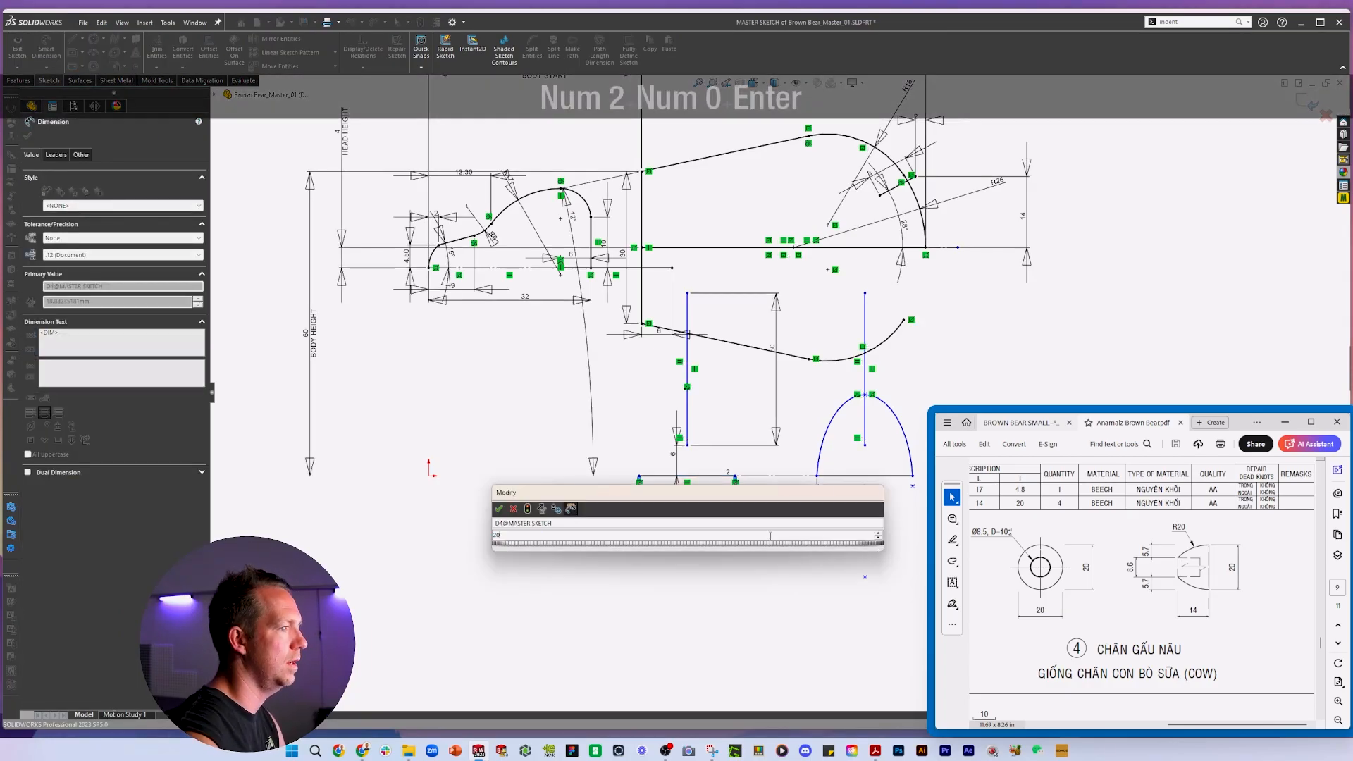
{"action": "key", "text": "Escape"}
Dimension the horizontal distance between the body's front vertical line and the front leg's vertical line as 9 mm.
{"action": "scroll", "coordinate": [689, 406], "scroll_direction": "down", "scroll_amount": 2}
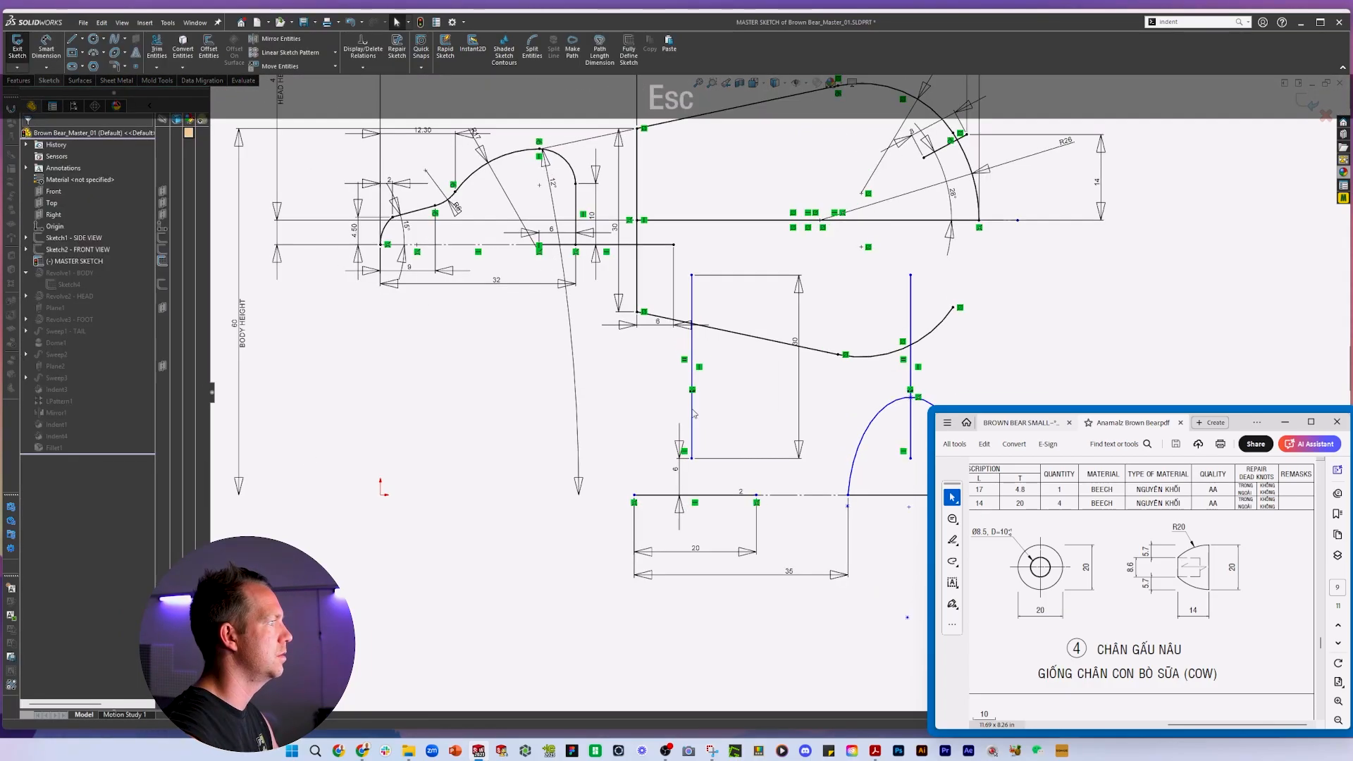
{"action": "left_click", "coordinate": [636, 274]}
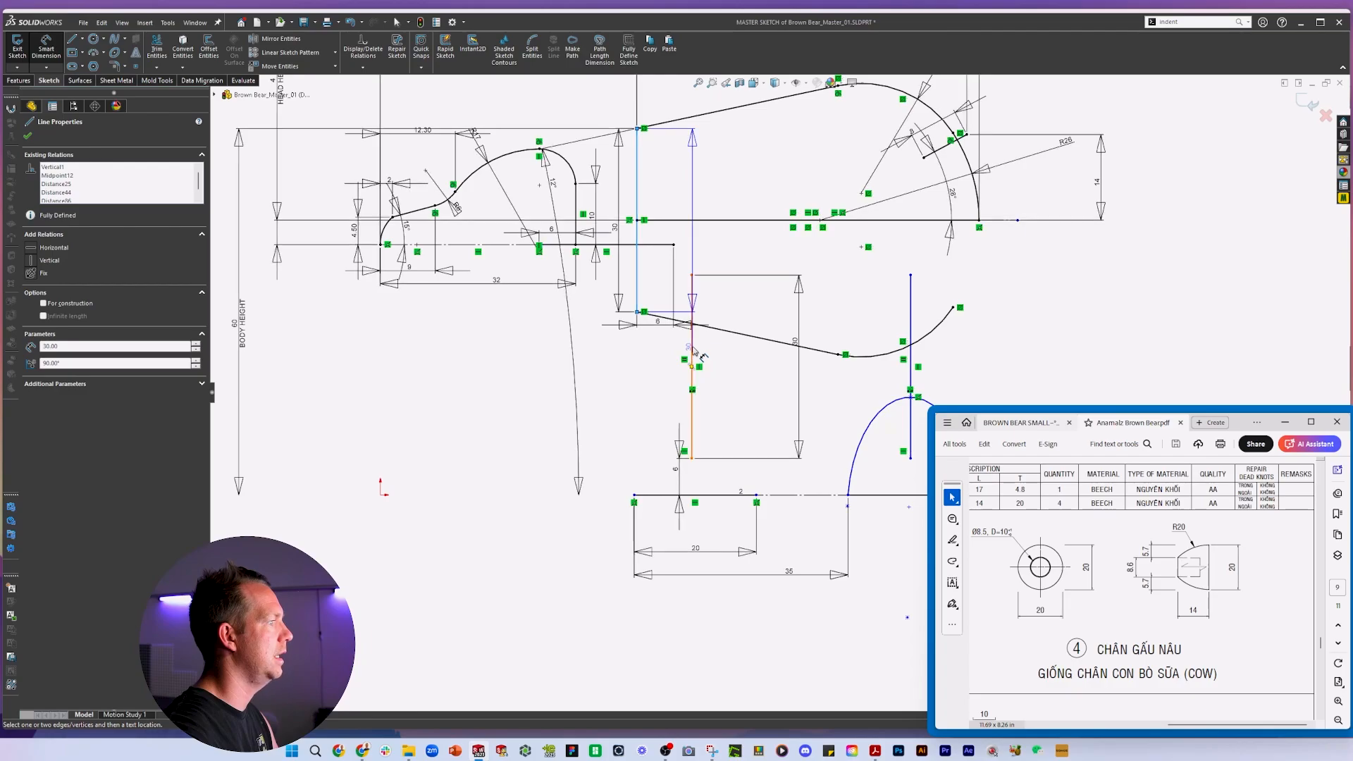
{"action": "left_click", "coordinate": [692, 361]}
{"action": "left_click", "coordinate": [660, 350]}
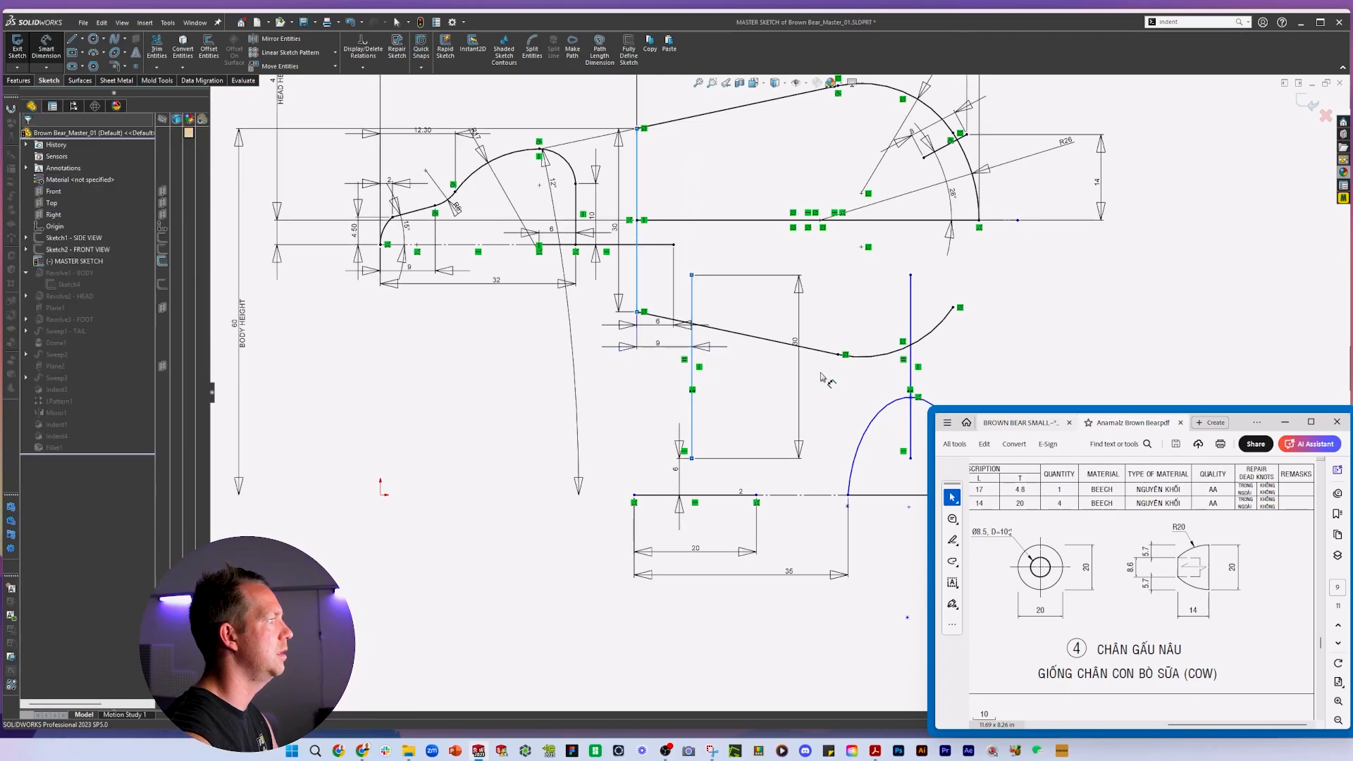
{"action": "type", "text": "9"}
{"action": "key", "text": "Return"}
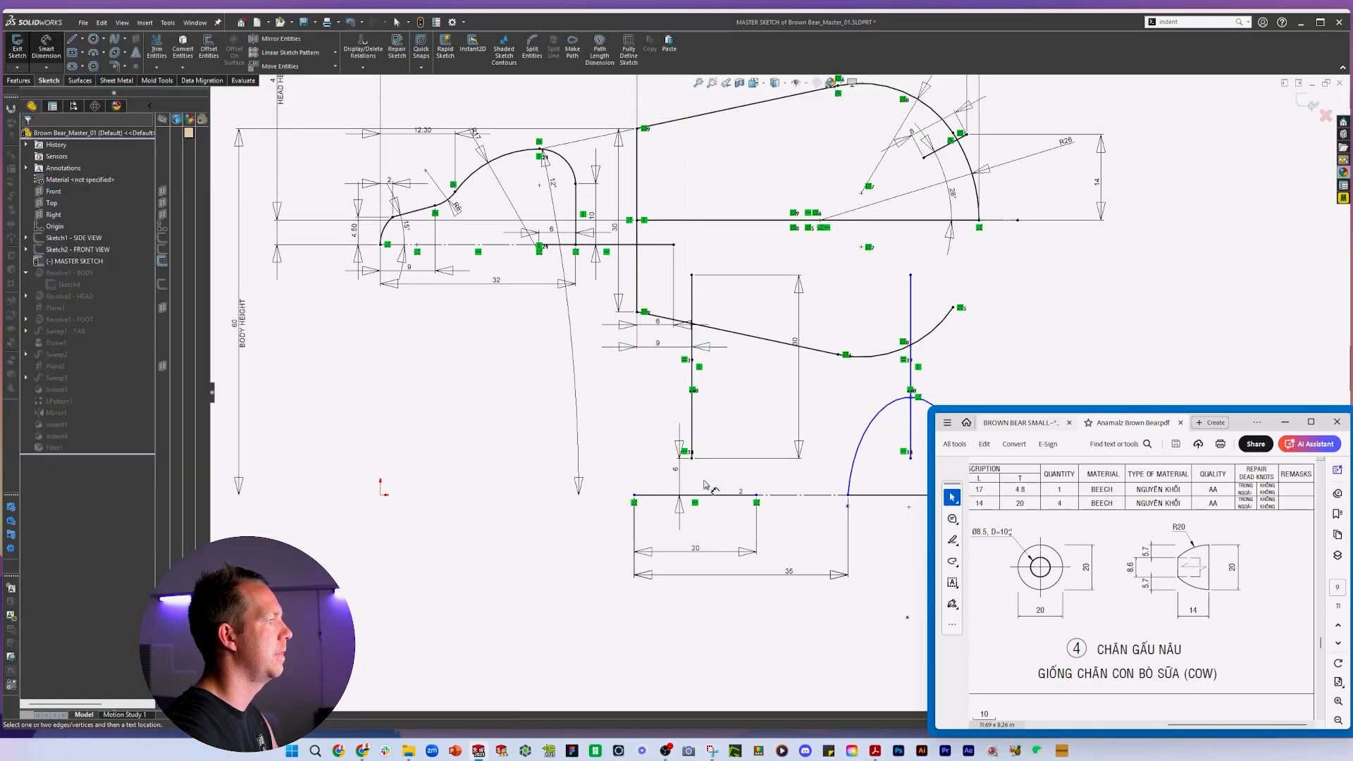
{"action": "key", "text": "Escape"}
Move the front foot's base line rearward along the ground line.
{"action": "left_click_drag", "start_coordinate": [715, 495], "coordinate": [731, 497]}
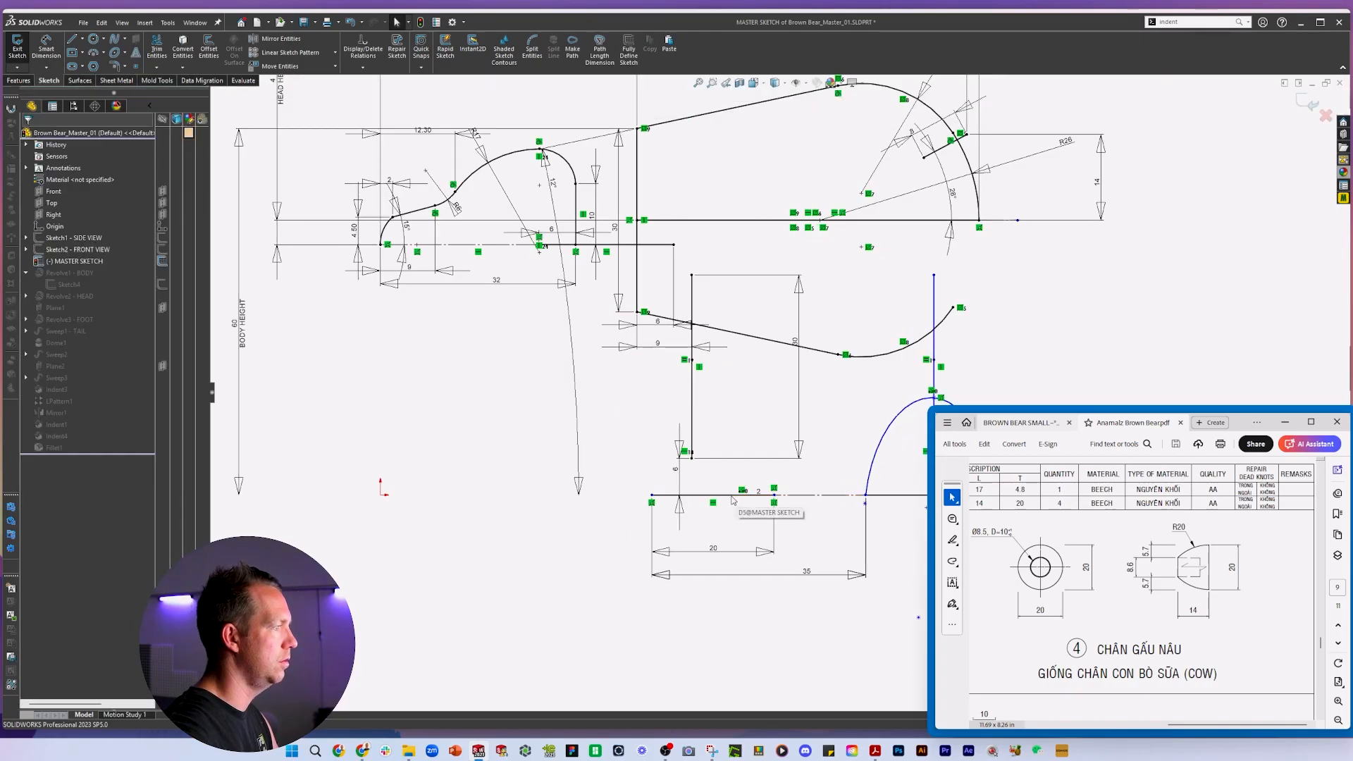
Align the midpoint of the front foot's 20 mm base line vertically with the lower end of the leg line.
{"action": "right_click", "coordinate": [733, 500]}
{"action": "left_click", "coordinate": [778, 507]}
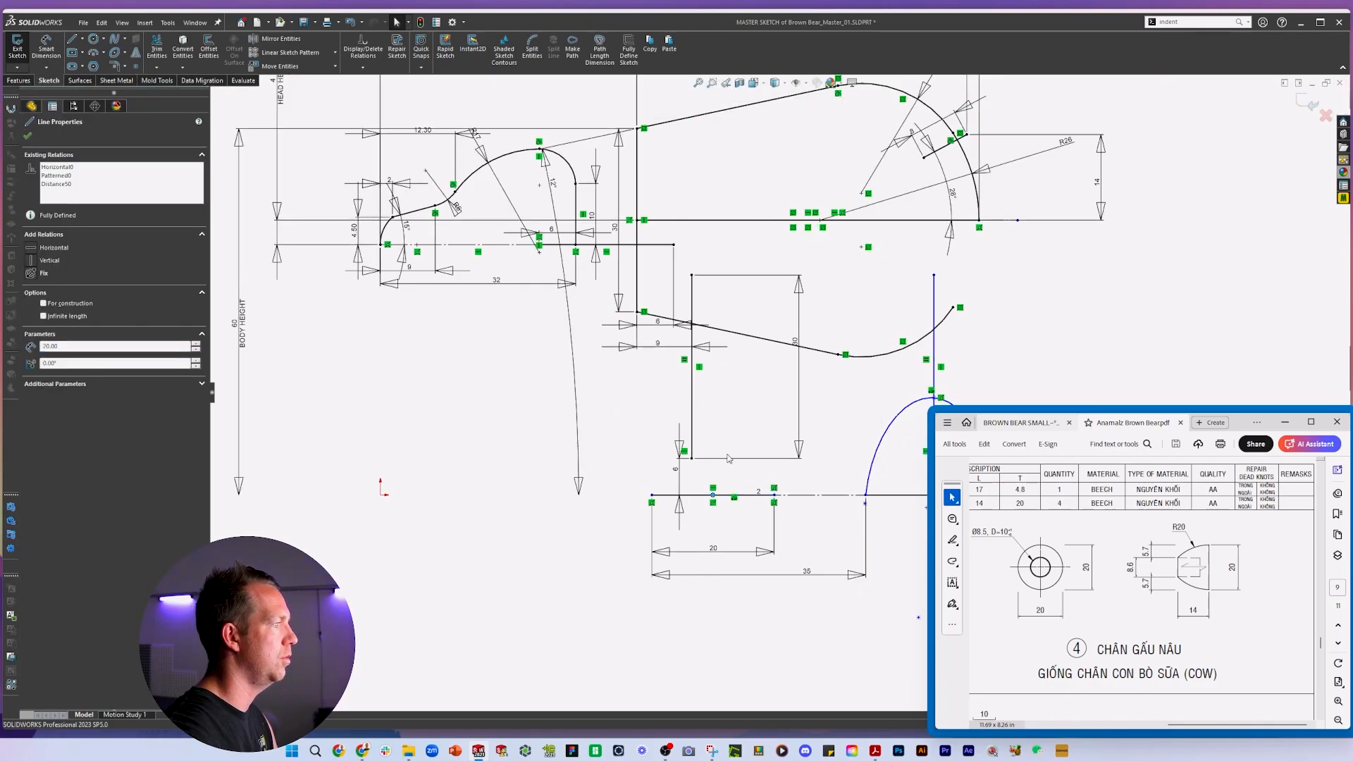
{"action": "left_click", "coordinate": [691, 458], "text": "ctrl"}
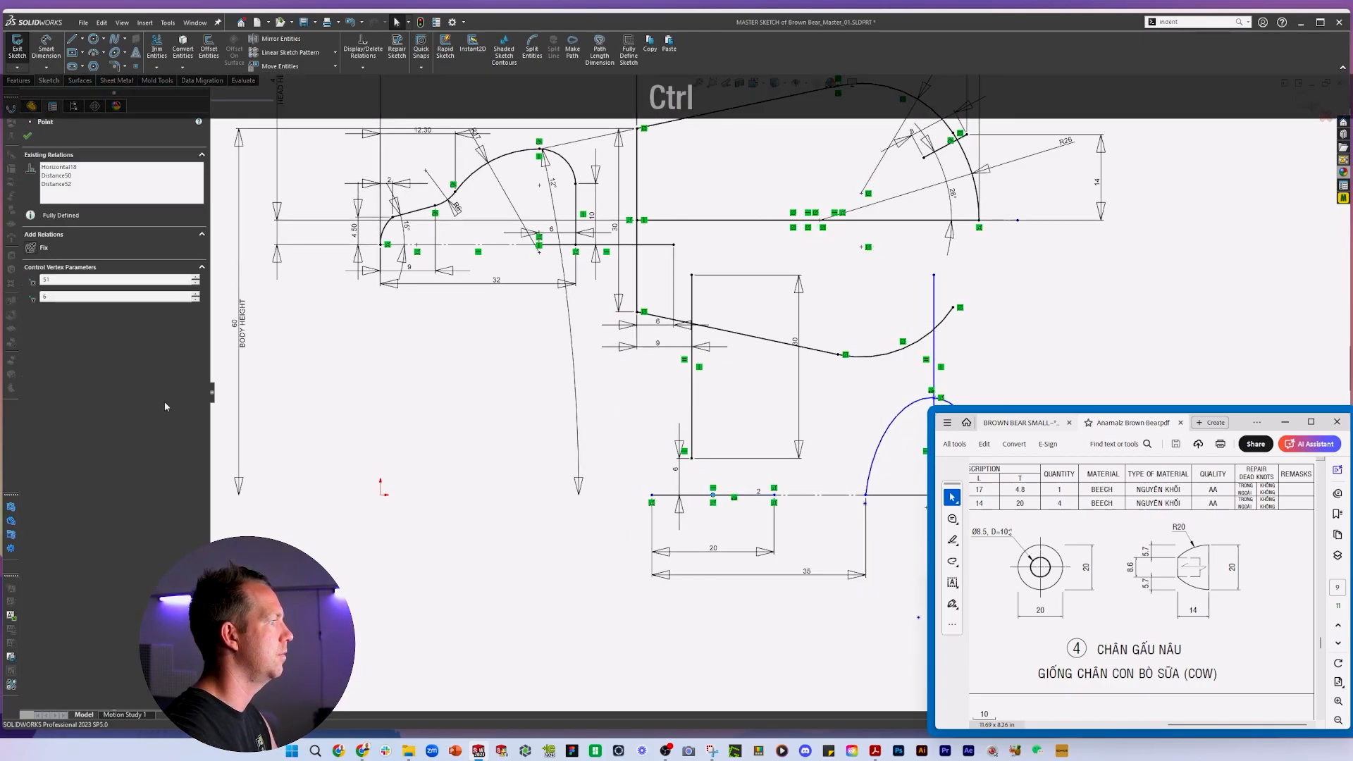
{"action": "left_click", "coordinate": [49, 320]}
{"action": "key", "text": "Escape"}
{"action": "scroll", "coordinate": [705, 377], "scroll_direction": "down", "scroll_amount": 3}
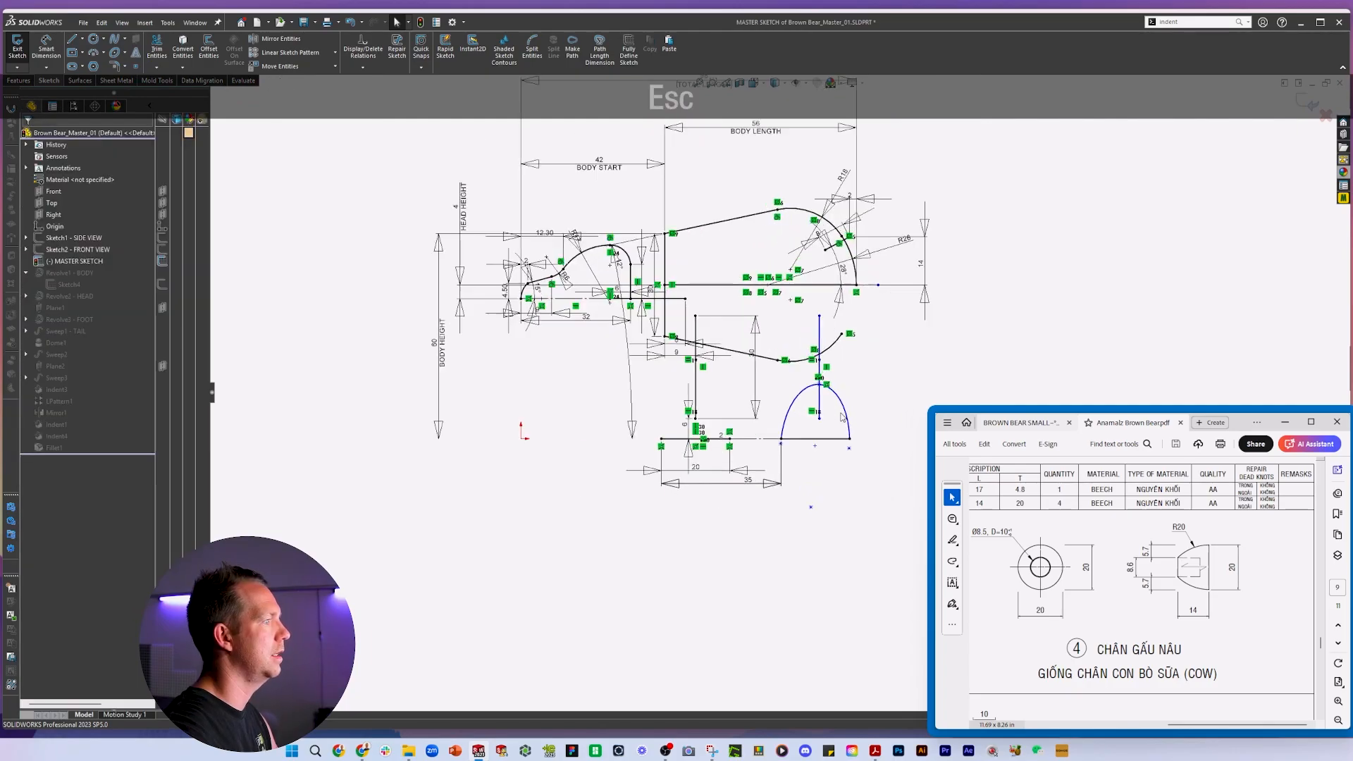
{"action": "scroll", "coordinate": [745, 421], "scroll_direction": "up", "scroll_amount": 2}
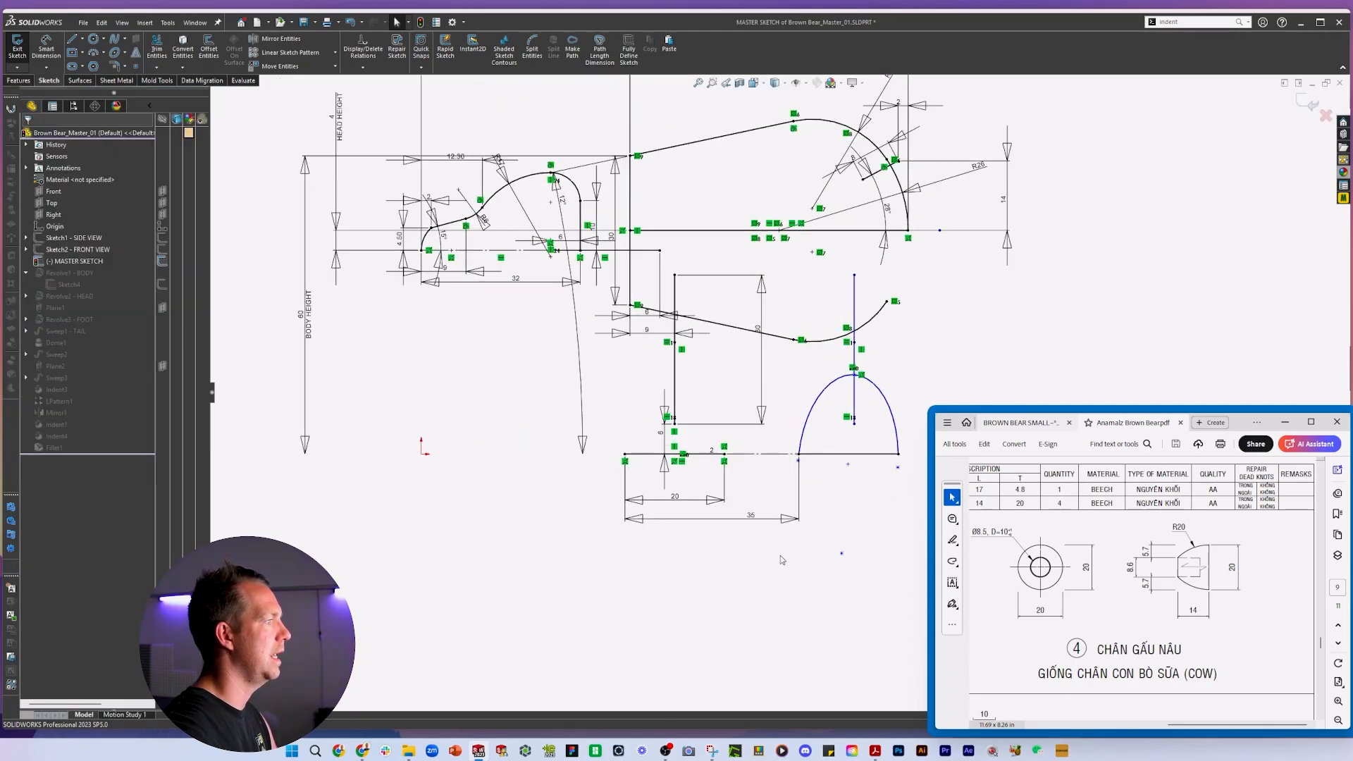
{"action": "scroll", "coordinate": [723, 319], "scroll_direction": "up", "scroll_amount": 2}
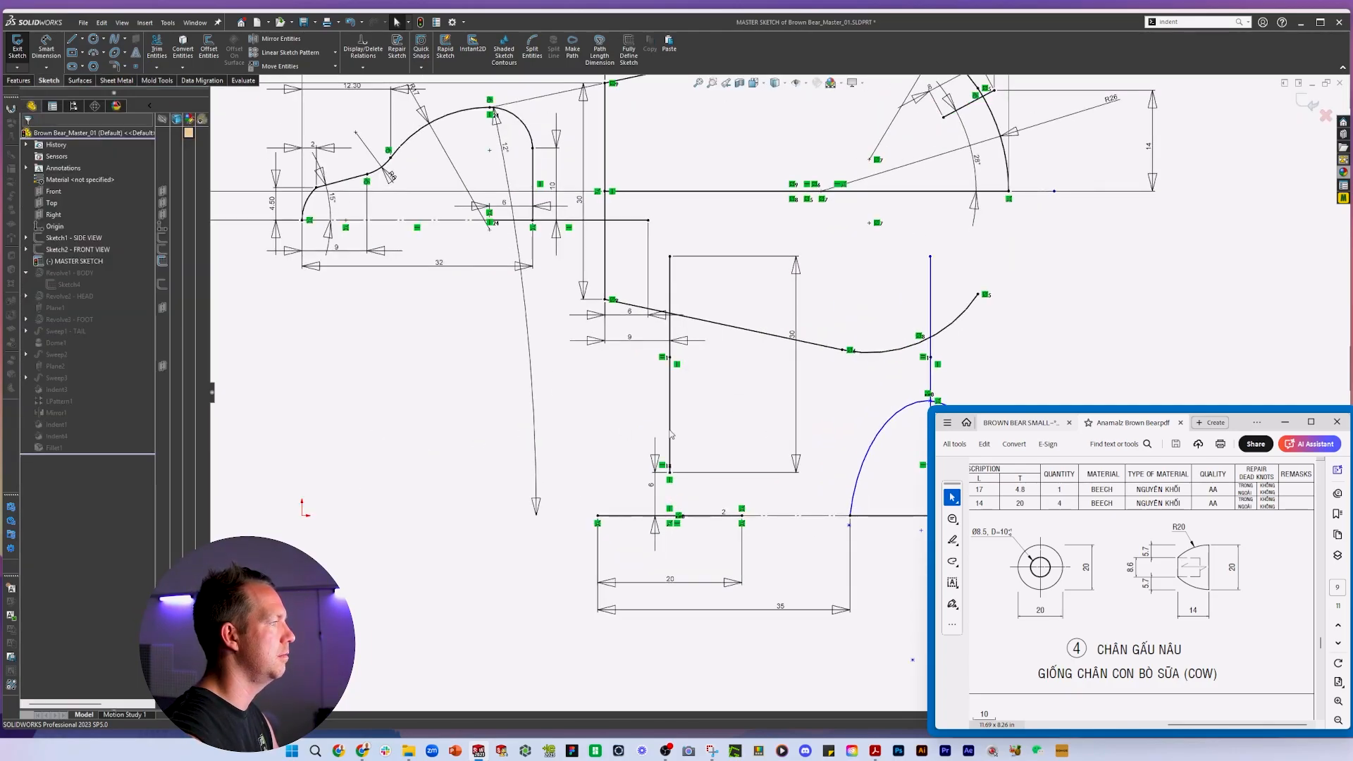
Sketch an 8.6 mm horizontal line for the top of the front foot and centre it on the leg line.
{"action": "key", "text": "l"}
{"action": "left_click", "coordinate": [649, 411]}
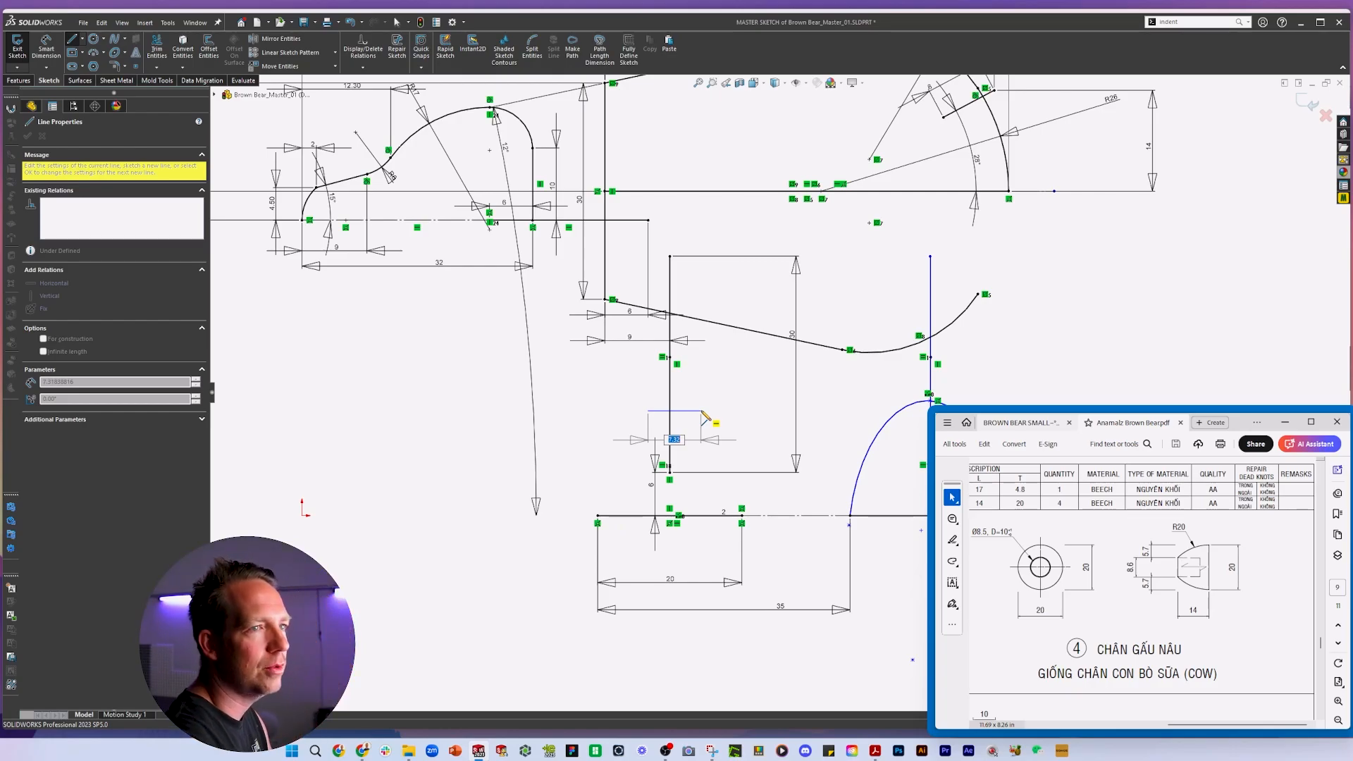
{"action": "type", "text": "8.6"}
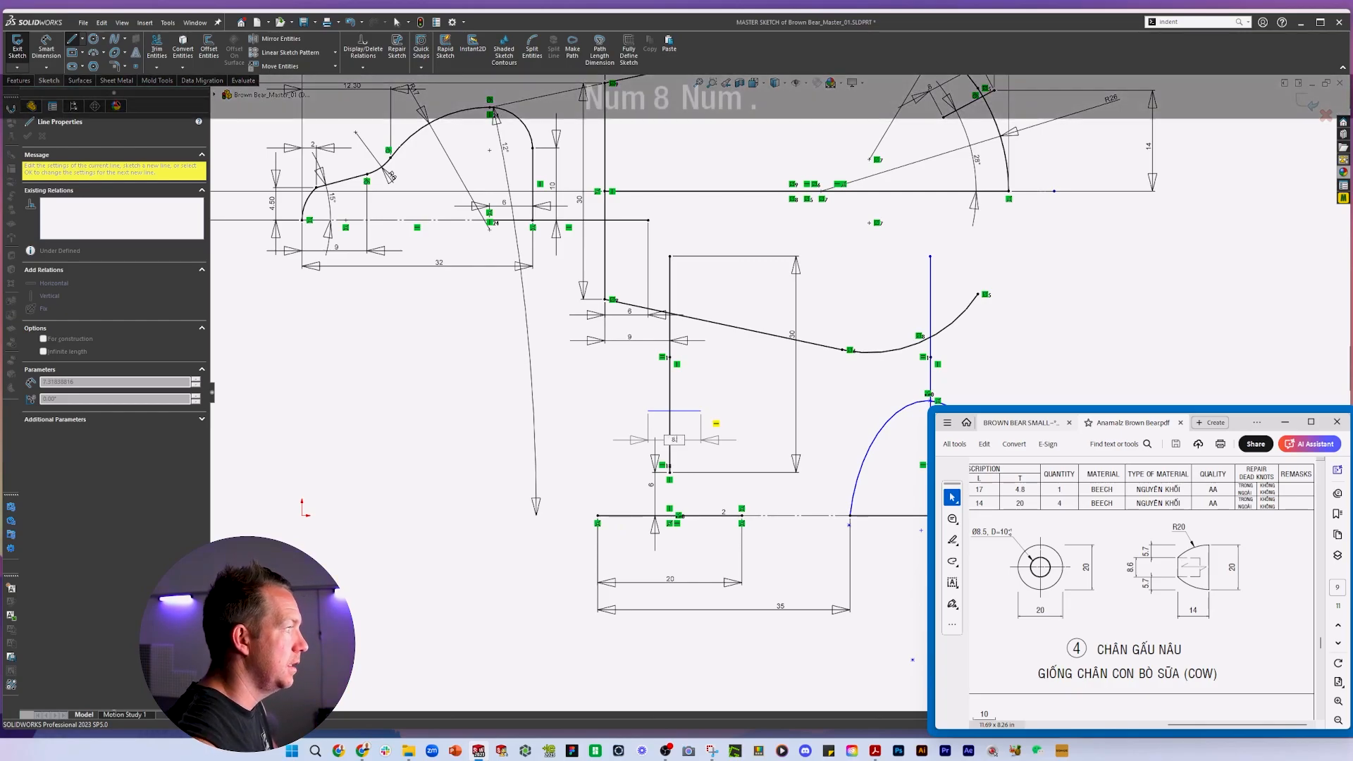
{"action": "key", "text": "Return"}
{"action": "key", "text": "Escape"}
{"action": "right_click", "coordinate": [701, 412]}
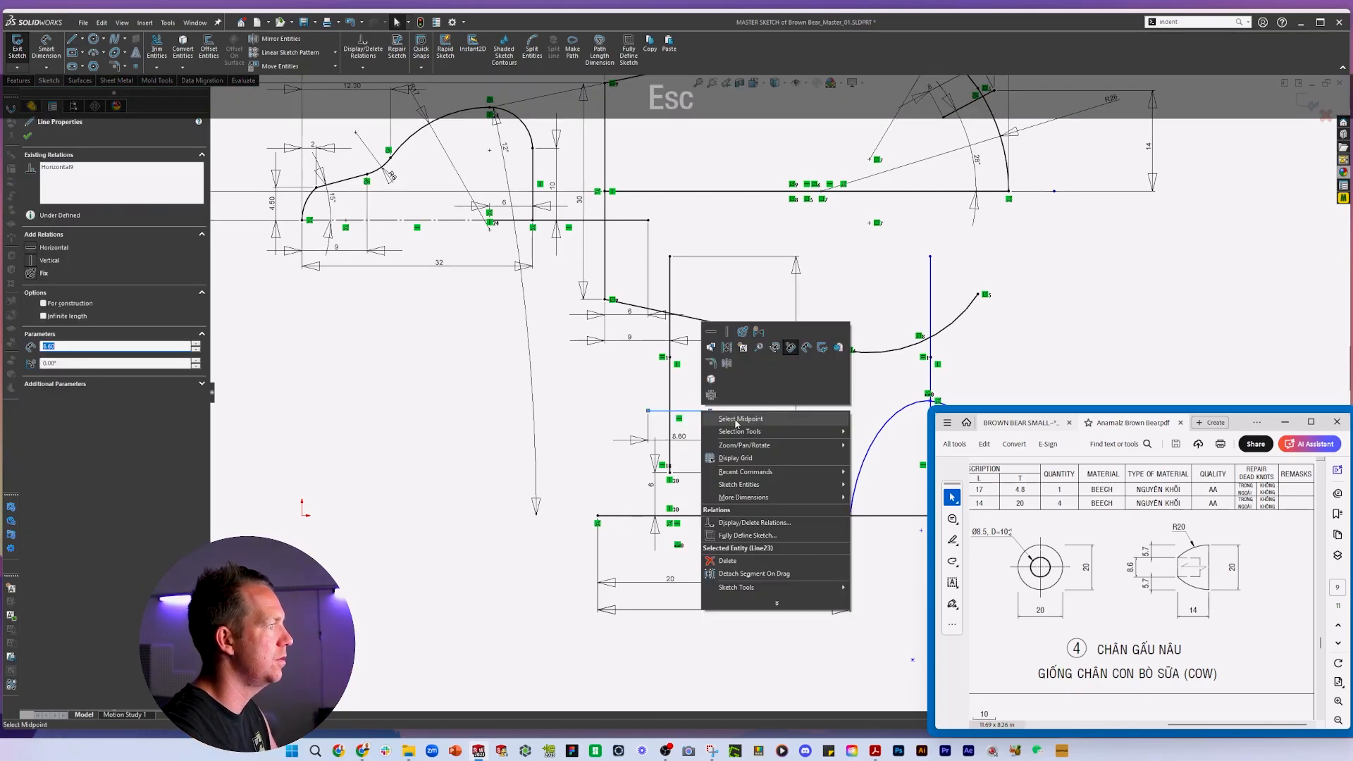
{"action": "left_click", "coordinate": [737, 421]}
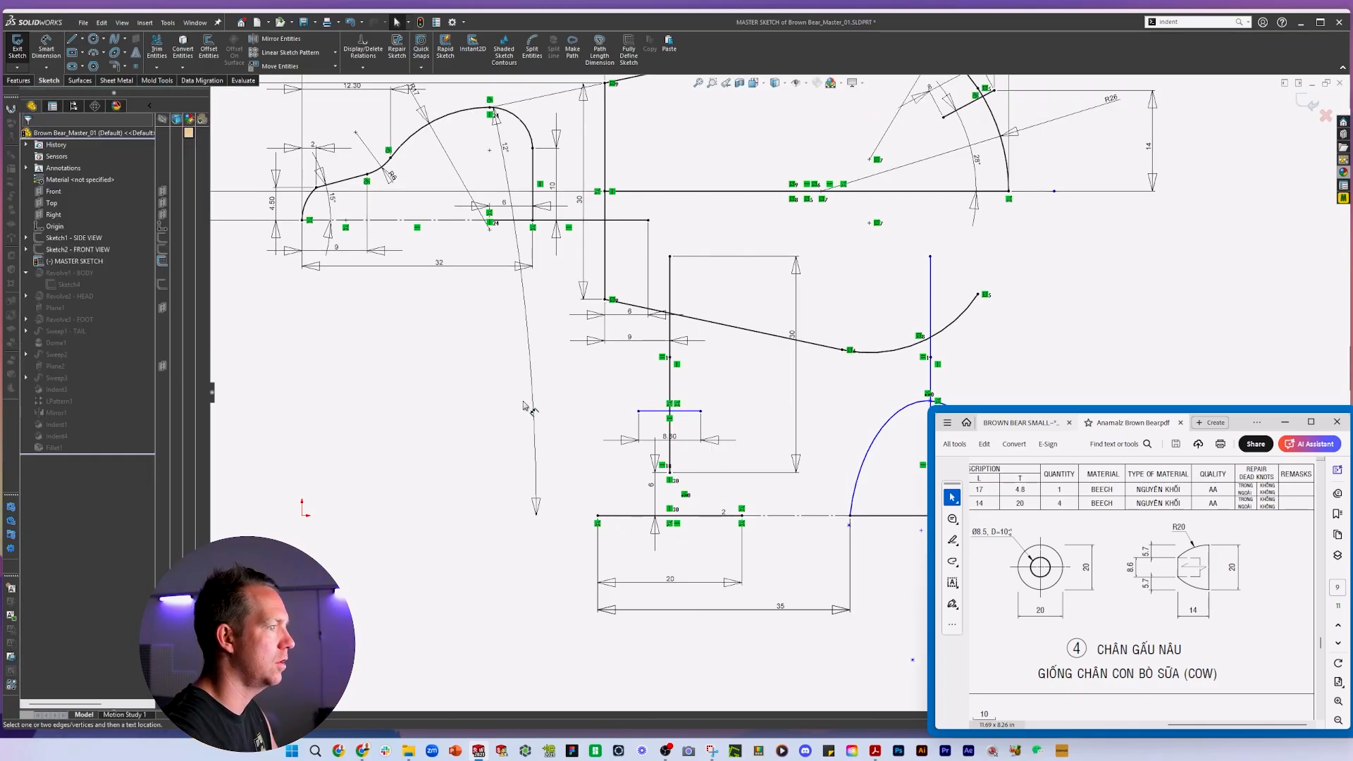
Dimension the height between the foot's base line and top line to 14 mm.
{"action": "key", "text": "d"}
{"action": "left_click", "coordinate": [689, 516]}
{"action": "left_click", "coordinate": [685, 411]}
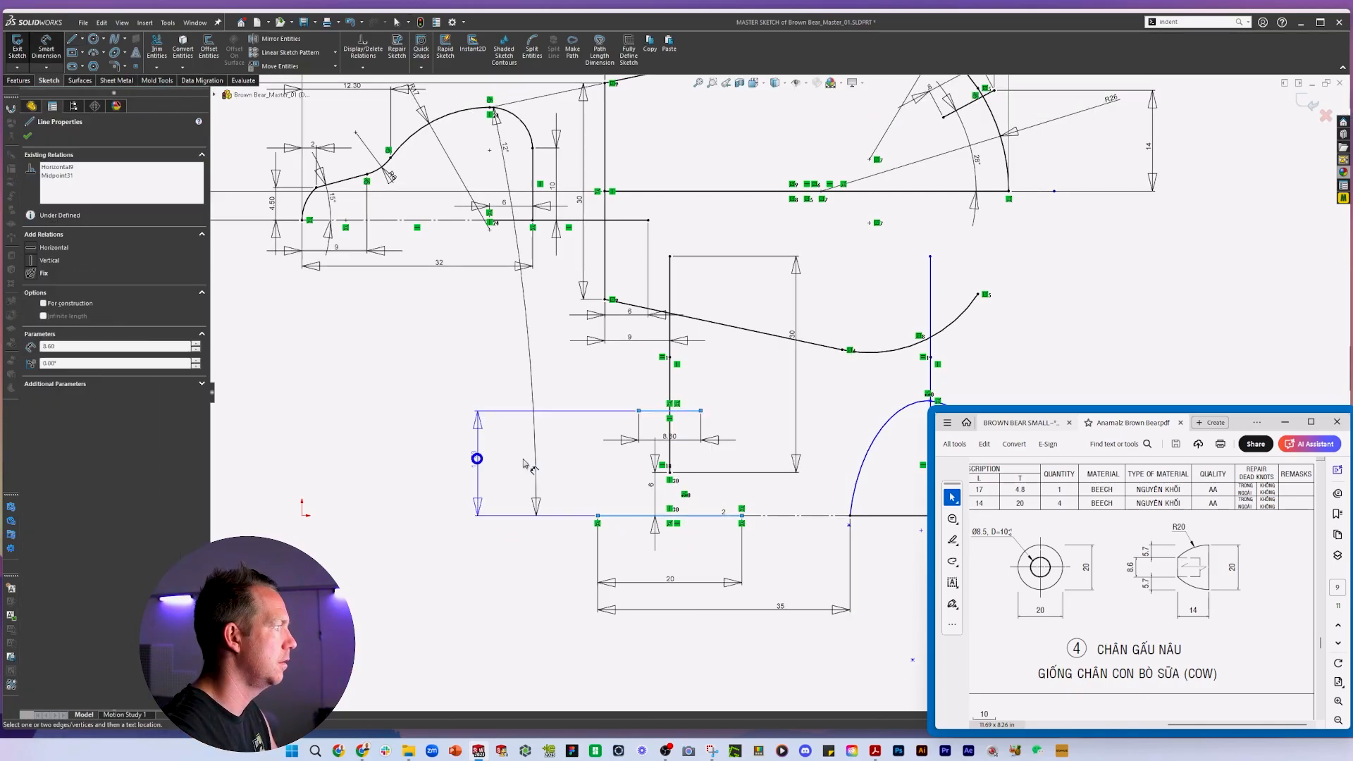
{"action": "left_click", "coordinate": [477, 460]}
{"action": "type", "text": "14"}
{"action": "key", "text": "Return"}
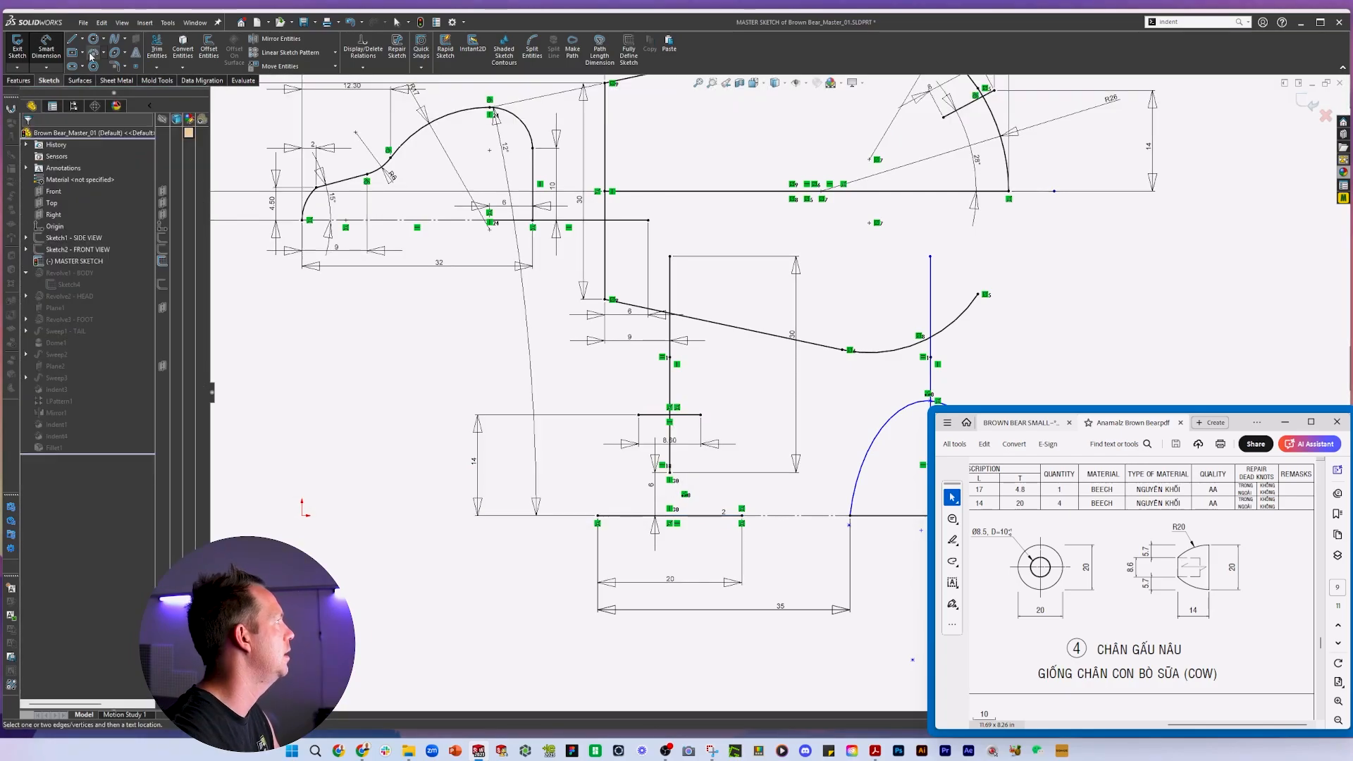
Join the front ends of the foot's base and top lines with a 20 mm radius arc and mirror it about the leg line.
{"action": "right_click_drag", "start_coordinate": [648, 463], "coordinate": [695, 503]}
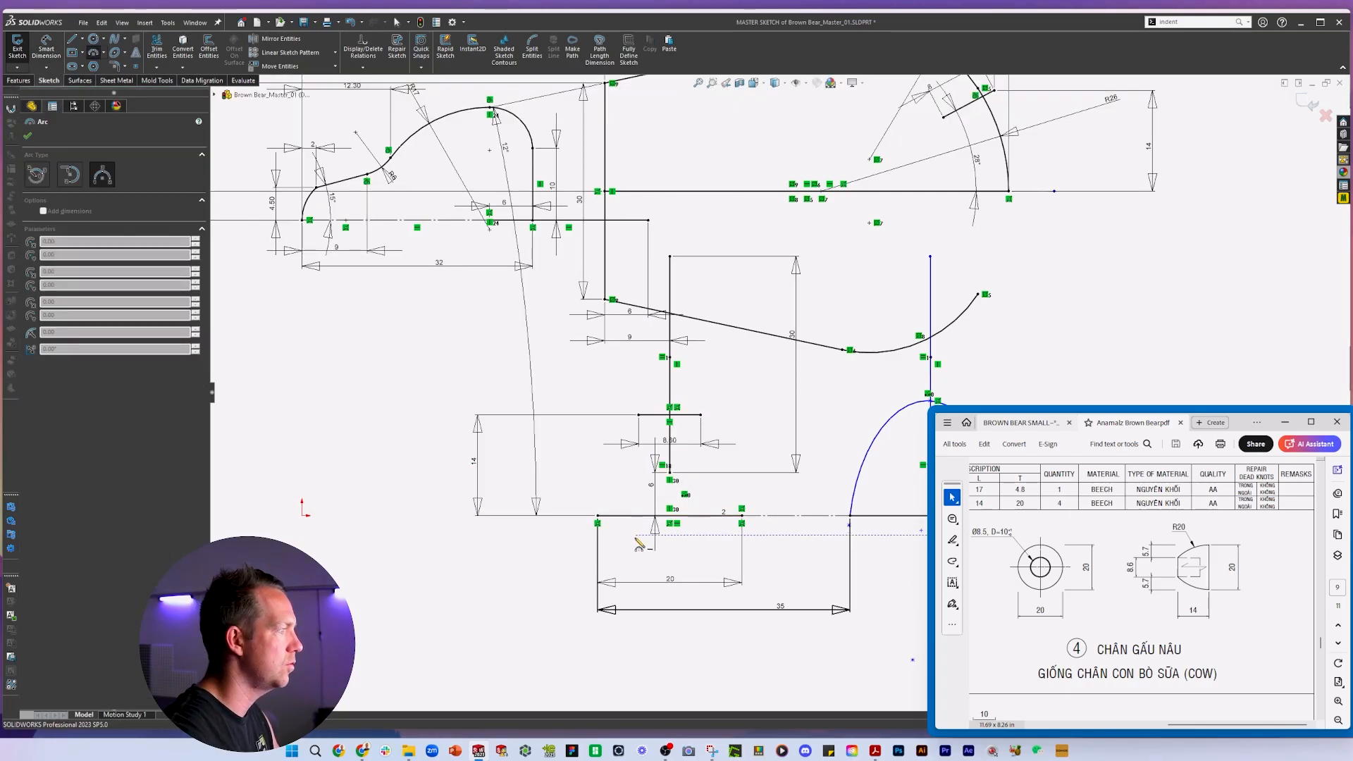
{"action": "left_click", "coordinate": [597, 515]}
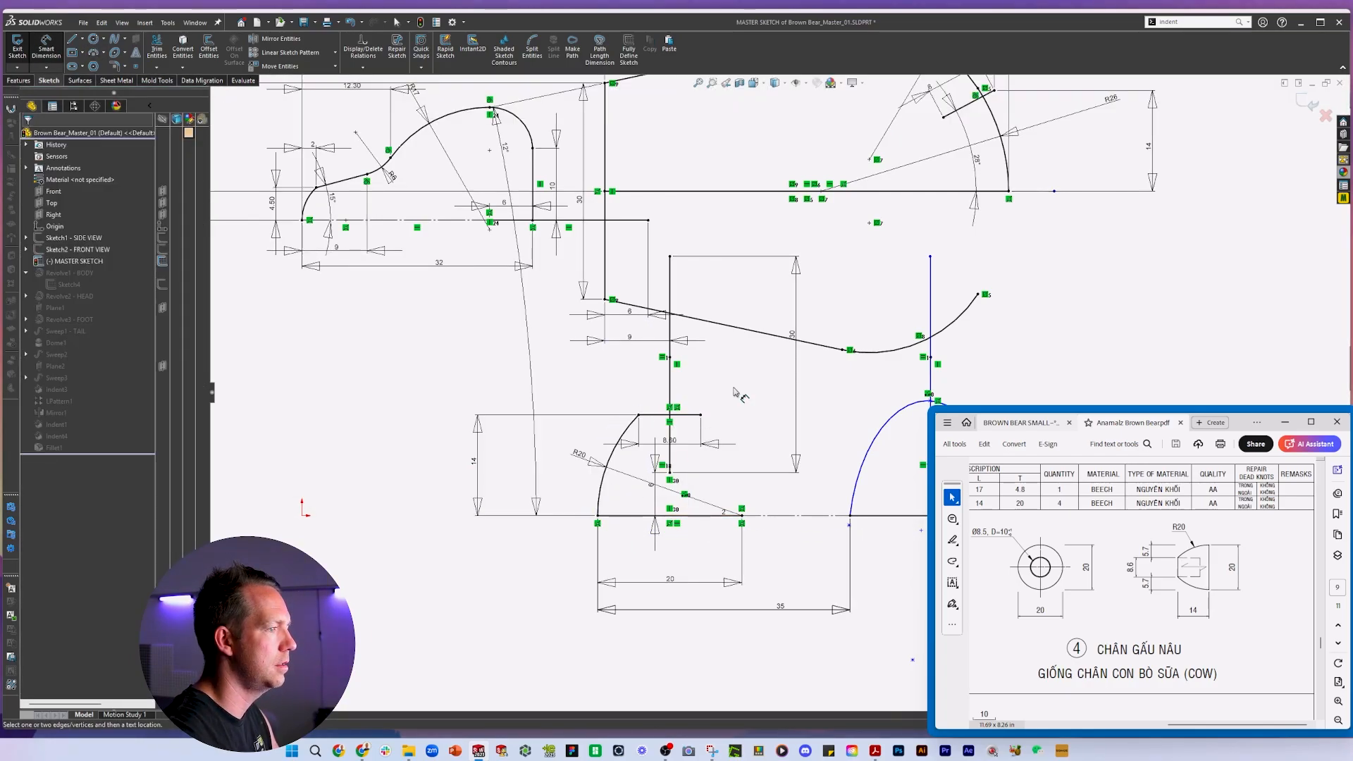
{"action": "left_click", "coordinate": [281, 39]}
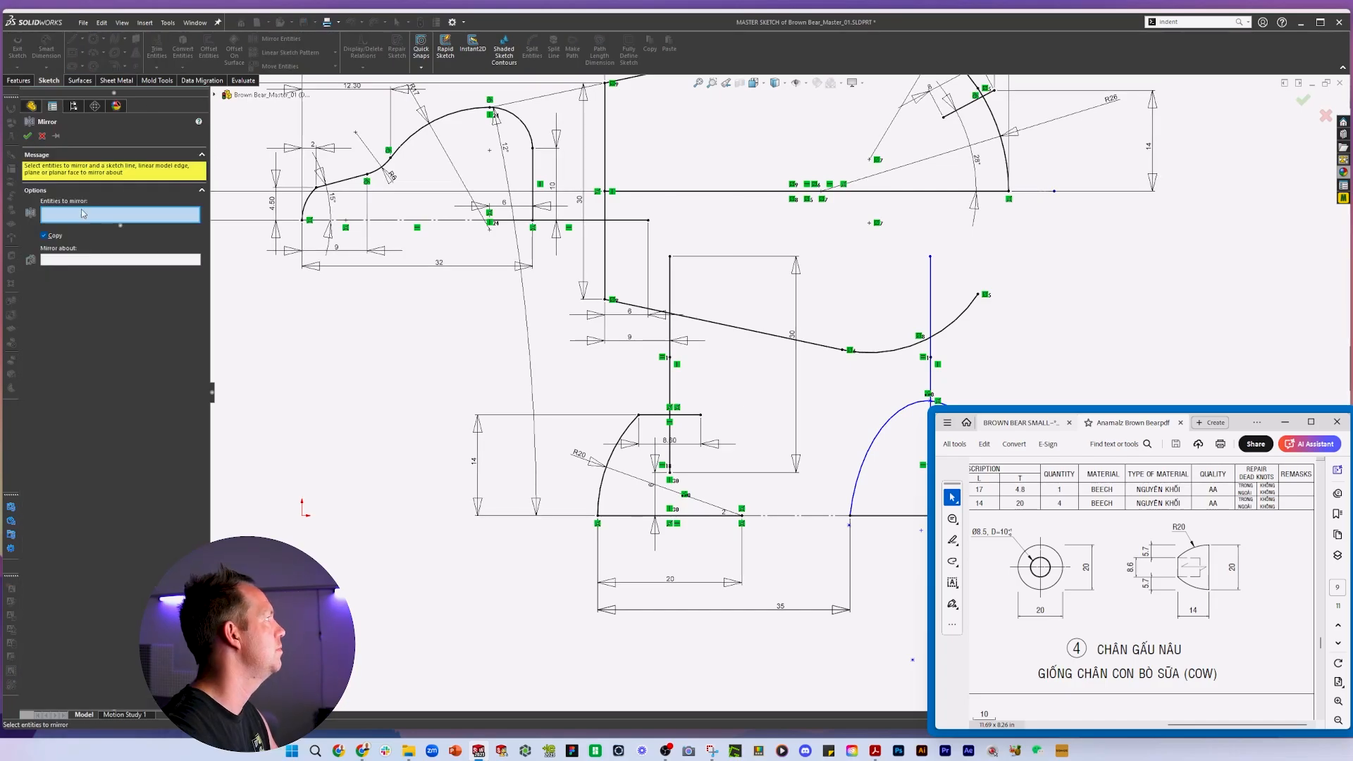
{"action": "left_click", "coordinate": [599, 495]}
{"action": "right_click", "coordinate": [671, 389]}
{"action": "left_click", "coordinate": [671, 387]}
{"action": "right_click", "coordinate": [671, 387]}
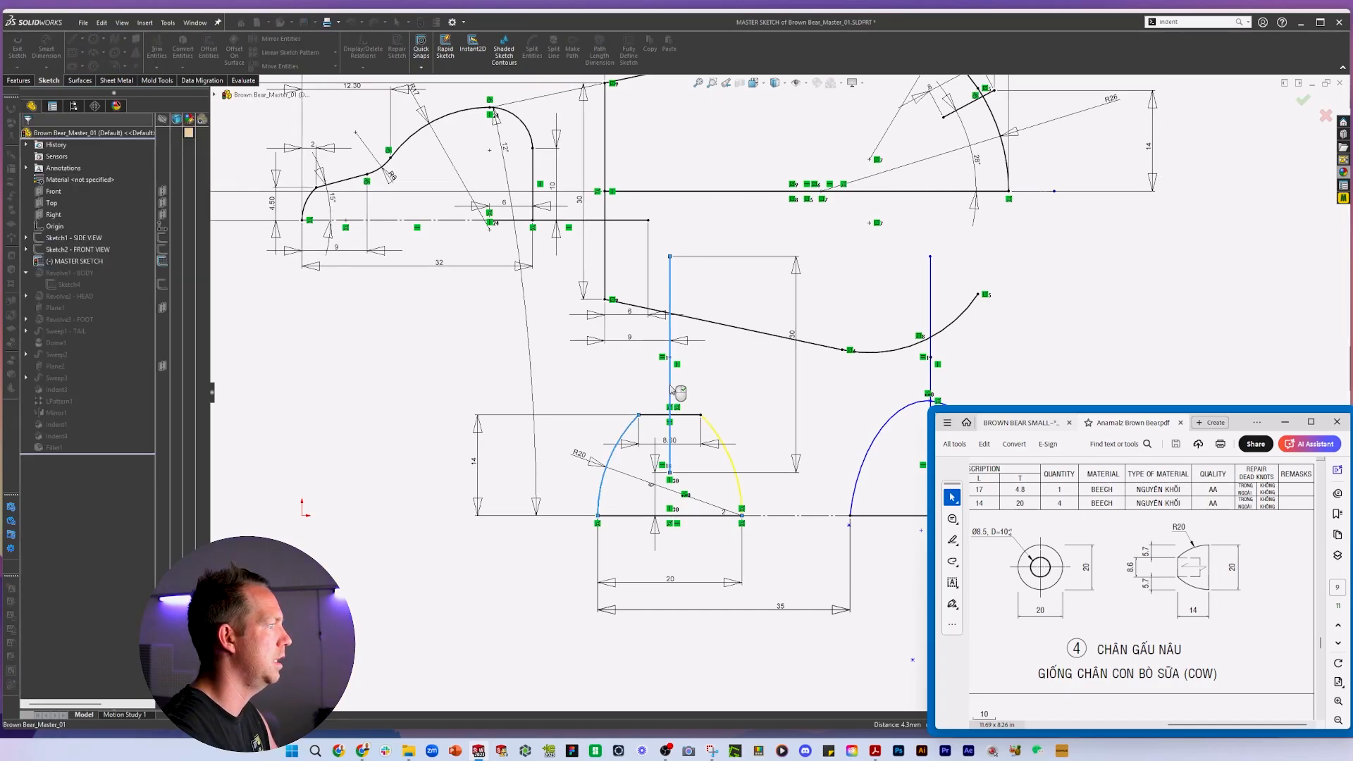
Delete the old rear leg line and elliptical rear foot outline from the master sketch.
{"action": "scroll", "coordinate": [904, 377], "scroll_direction": "up", "scroll_amount": 3}
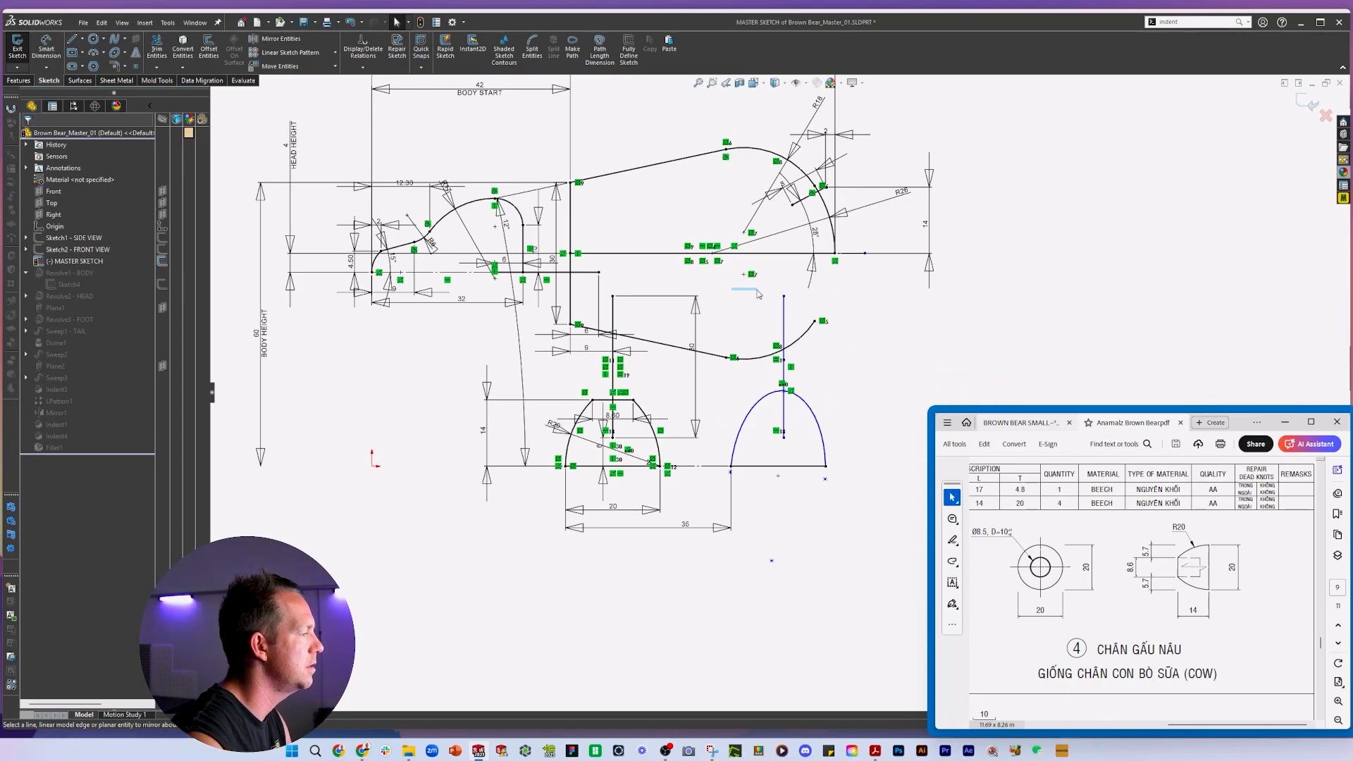
{"action": "left_click_drag", "start_coordinate": [758, 294], "coordinate": [797, 485]}
{"action": "key", "text": "Delete"}
{"action": "left_click_drag", "start_coordinate": [713, 376], "coordinate": [867, 561]}
{"action": "key", "text": "Delete"}
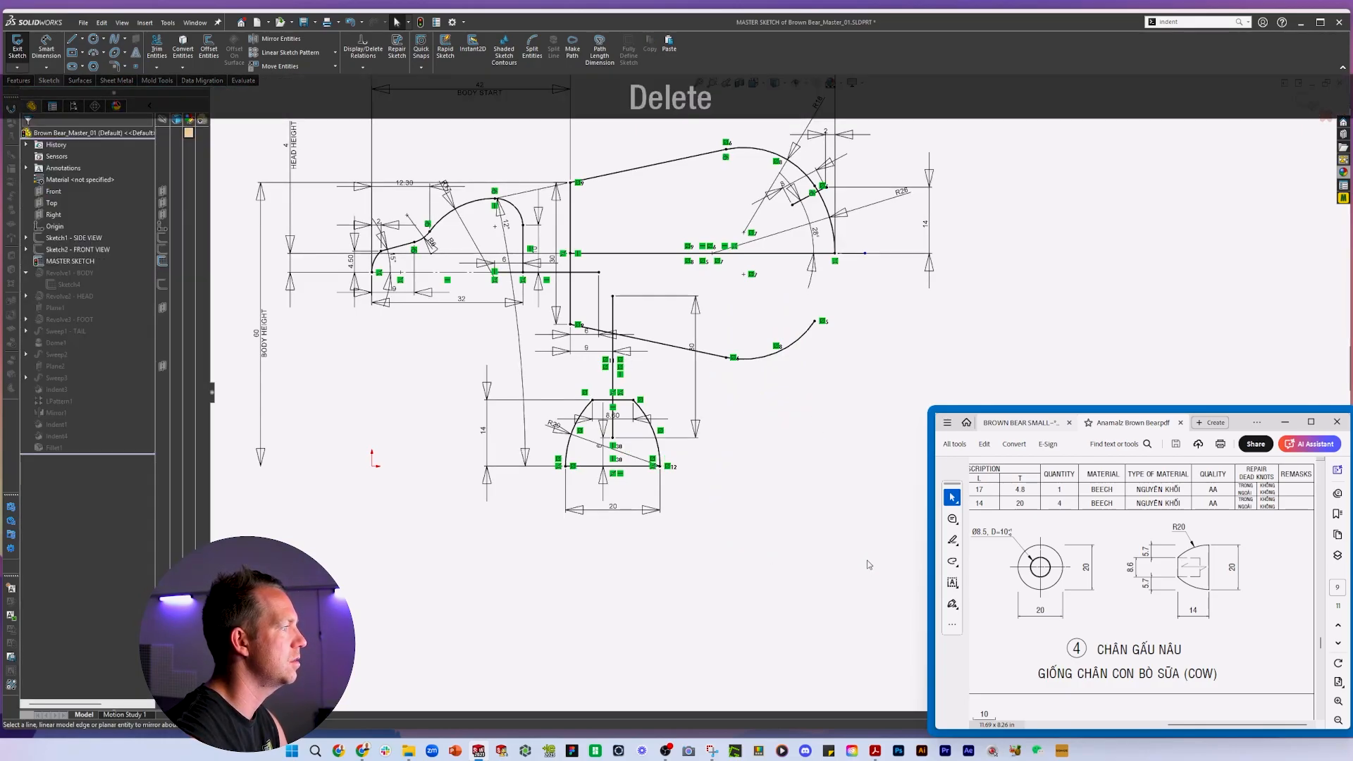
Pattern the front leg line and foot outline along the X-axis as two instances spaced 35 mm apart.
{"action": "left_click_drag", "start_coordinate": [557, 288], "coordinate": [689, 533]}
{"action": "left_click", "coordinate": [290, 52]}
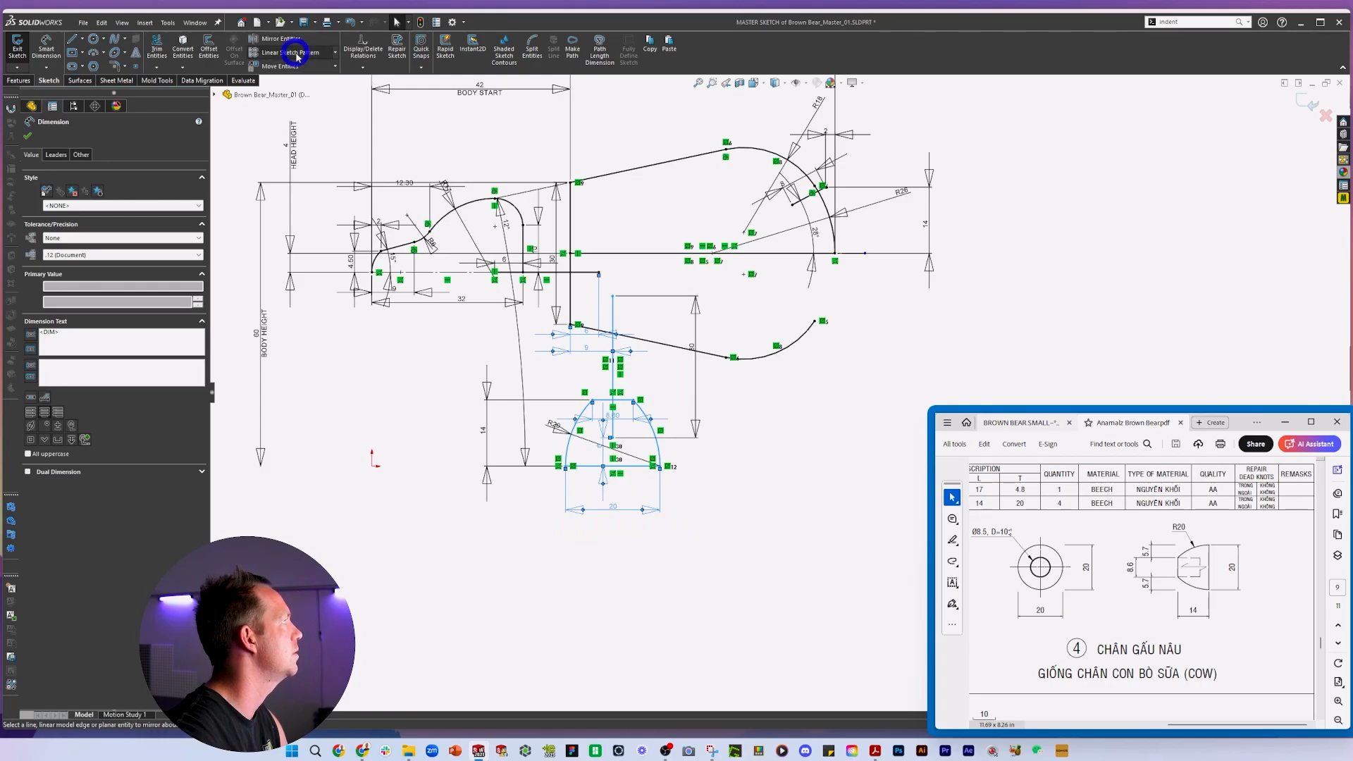
{"action": "type", "text": "35"}
{"action": "key", "text": "Return"}
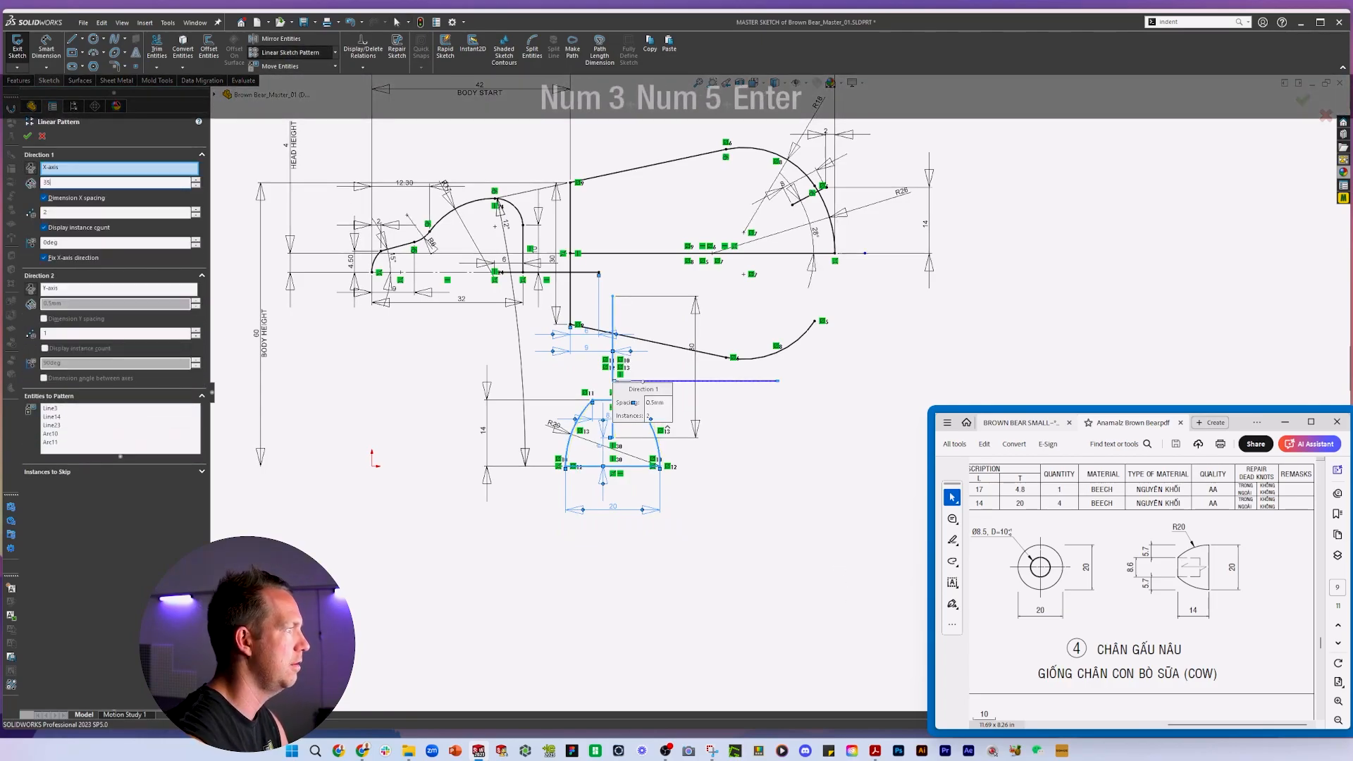
{"action": "middle_click_drag", "start_coordinate": [764, 382], "coordinate": [747, 352]}
{"action": "scroll", "coordinate": [747, 352], "scroll_direction": "up", "scroll_amount": 3}
{"action": "scroll", "coordinate": [748, 349], "scroll_direction": "down", "scroll_amount": 3}
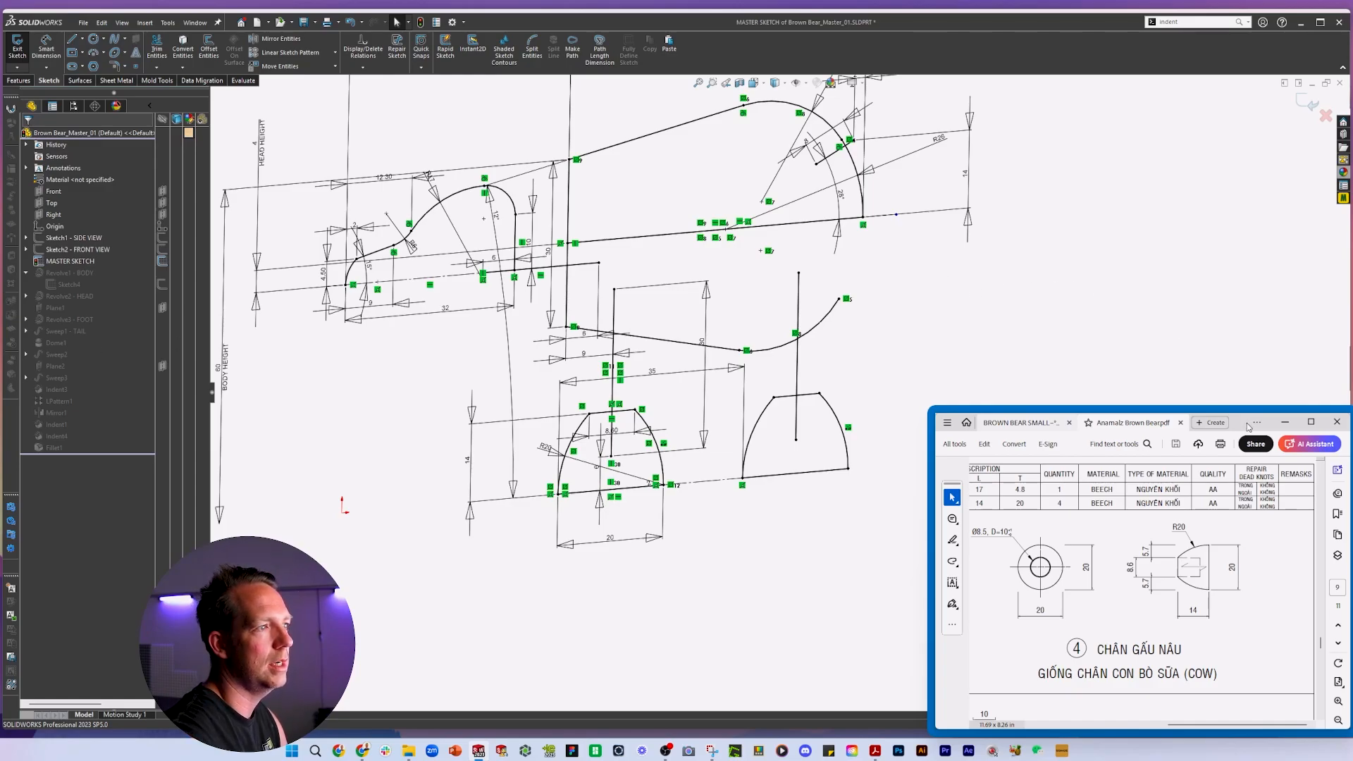
Put away the PDF drawing window and exit the master sketch to rebuild the bear model.
{"action": "left_click", "coordinate": [1273, 416]}
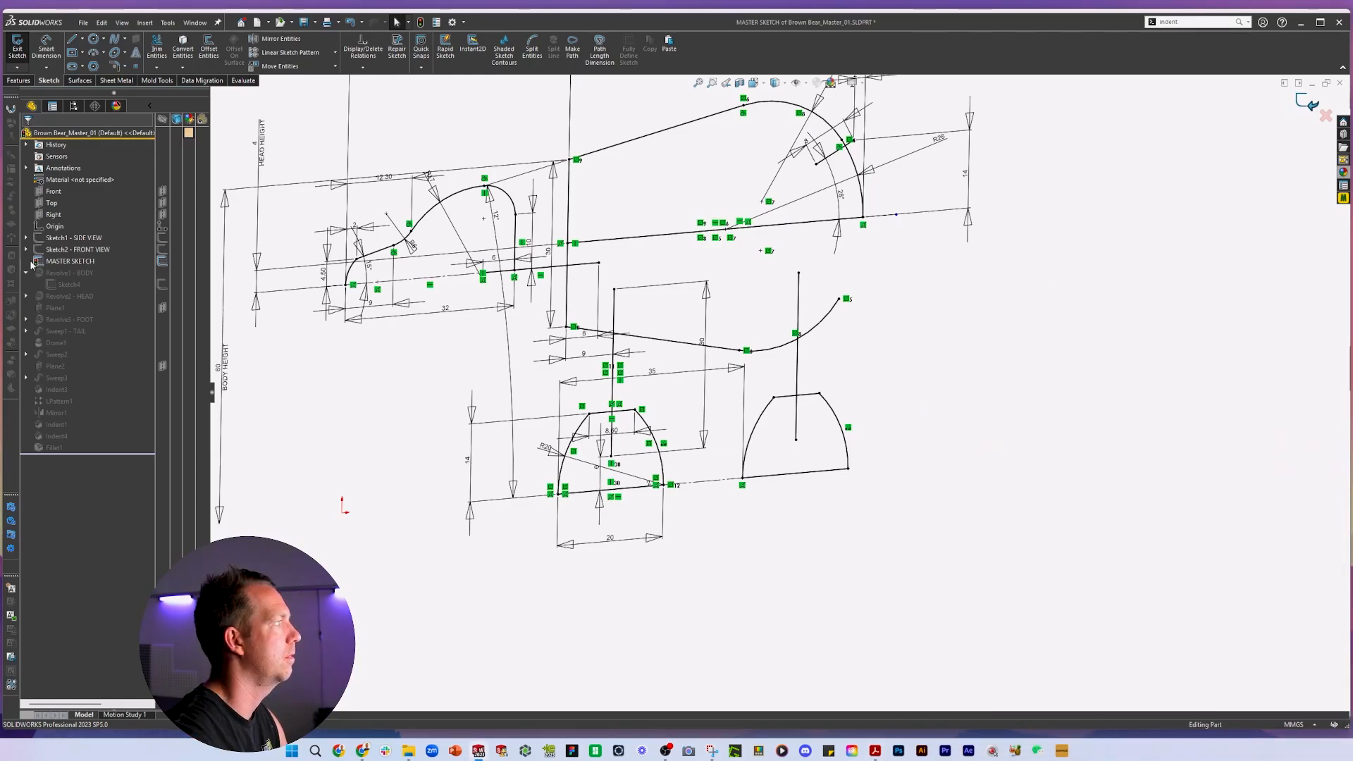
{"action": "left_click", "coordinate": [1308, 103]}
{"action": "scroll", "coordinate": [744, 503], "scroll_direction": "down", "scroll_amount": 2}
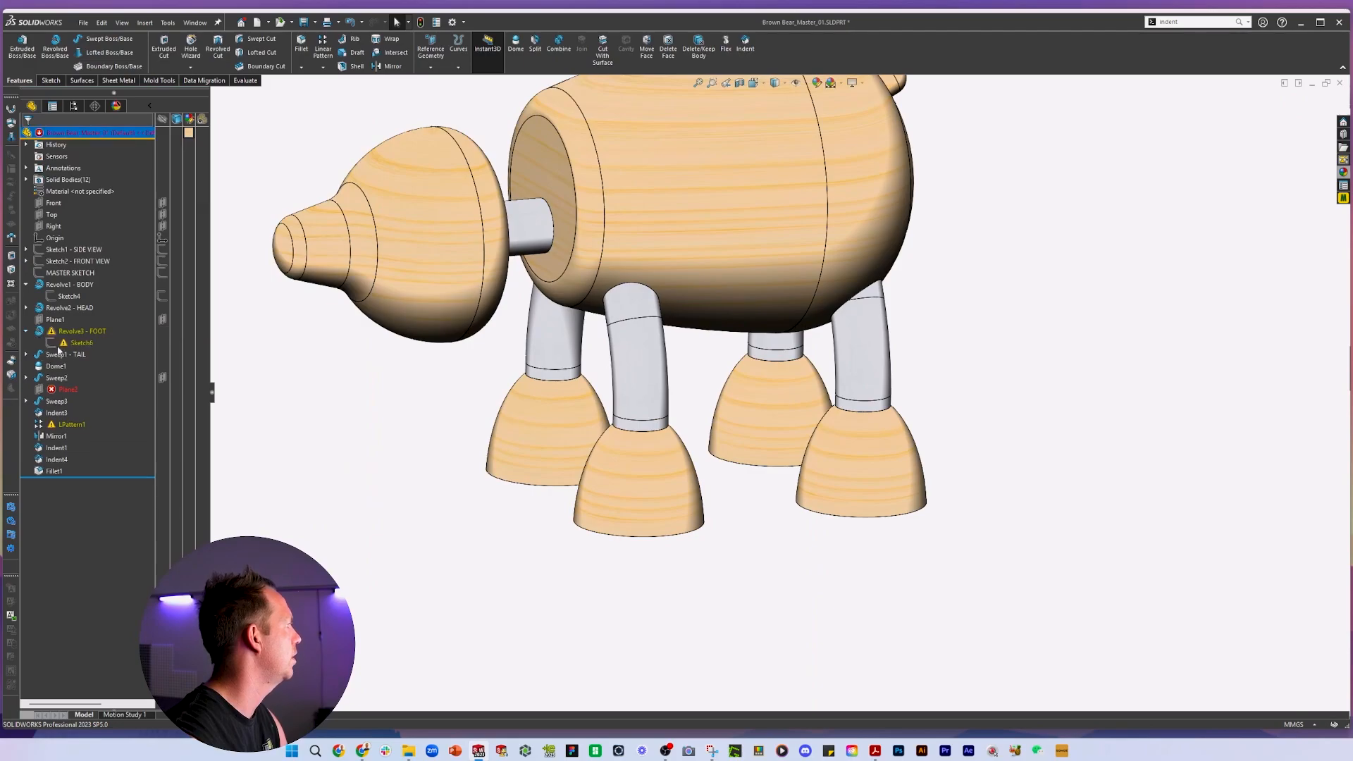
Roll the model back to before the tail sweep and show the master sketch in a side view.
{"action": "right_click", "coordinate": [53, 353]}
{"action": "left_click", "coordinate": [97, 320]}
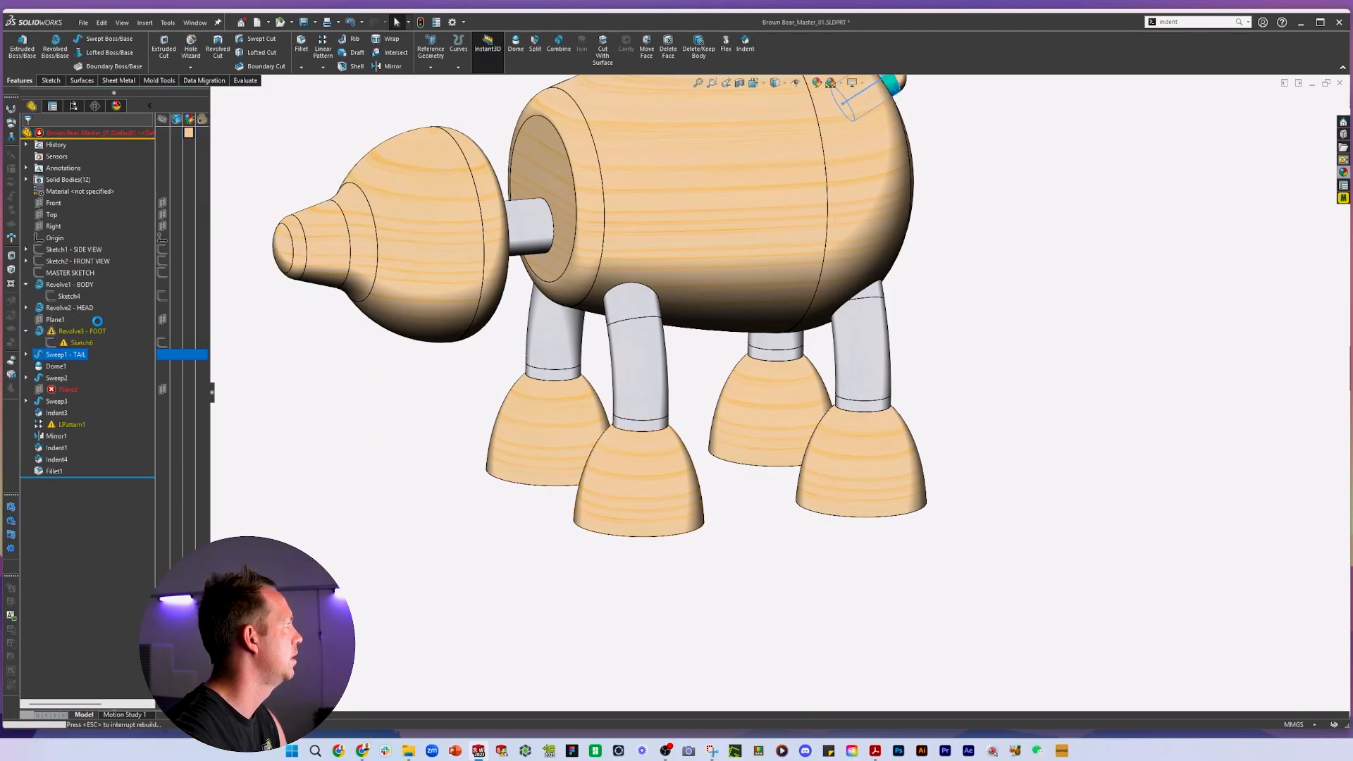
{"action": "key", "text": "space"}
{"action": "left_click", "coordinate": [660, 513]}
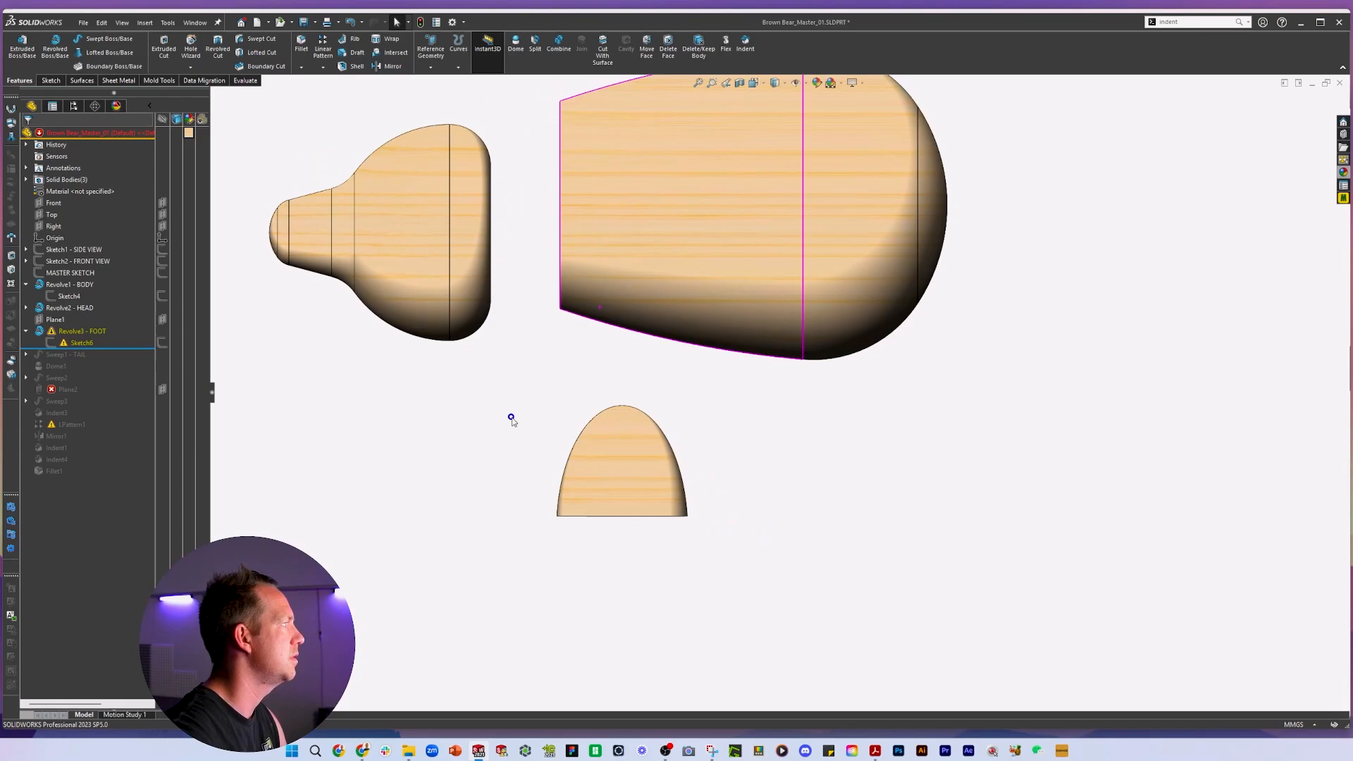
{"action": "left_click", "coordinate": [77, 273]}
{"action": "left_click", "coordinate": [92, 254]}
{"action": "left_click", "coordinate": [336, 532]}
{"action": "scroll", "coordinate": [545, 488], "scroll_direction": "down", "scroll_amount": 3}
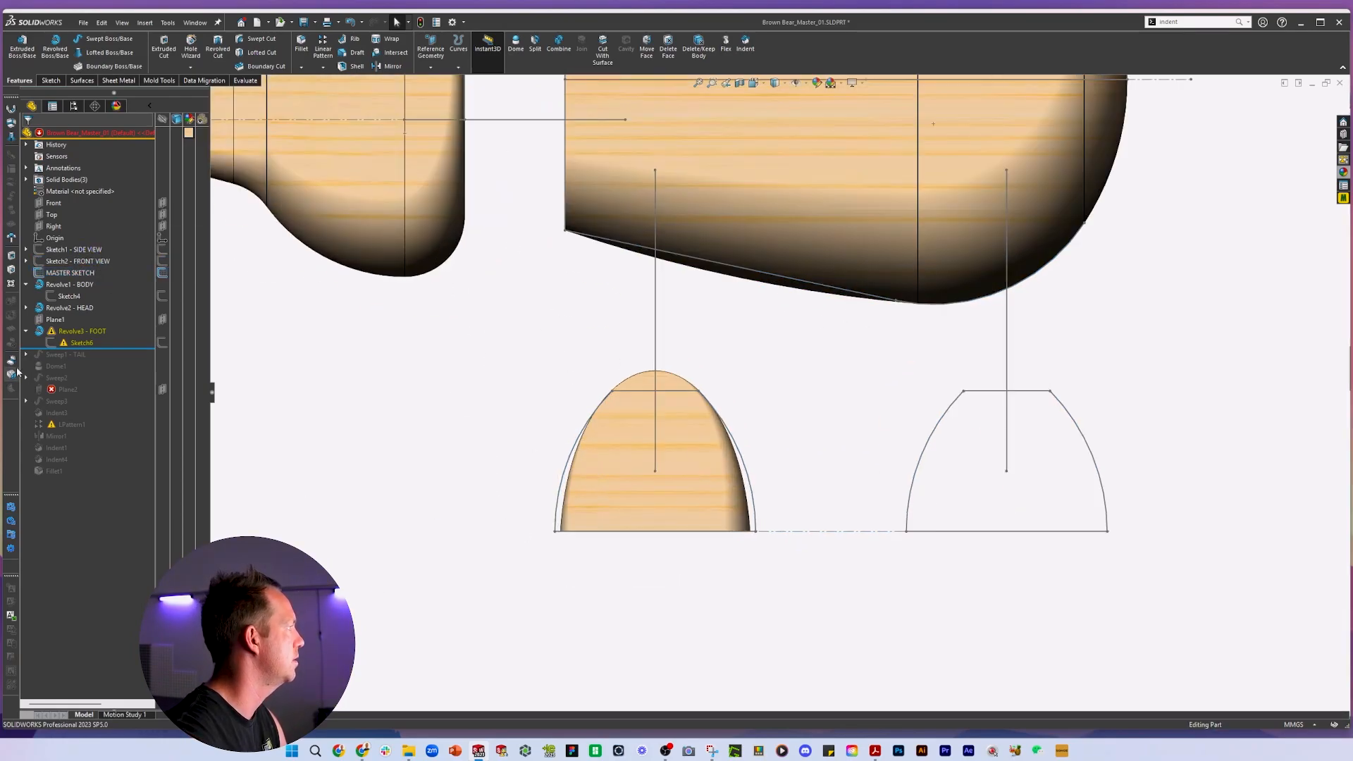
Edit the foot revolve's sketch and replace the old profile with the front half of the master sketch's new foot outline.
{"action": "left_click", "coordinate": [78, 342]}
{"action": "left_click", "coordinate": [80, 312]}
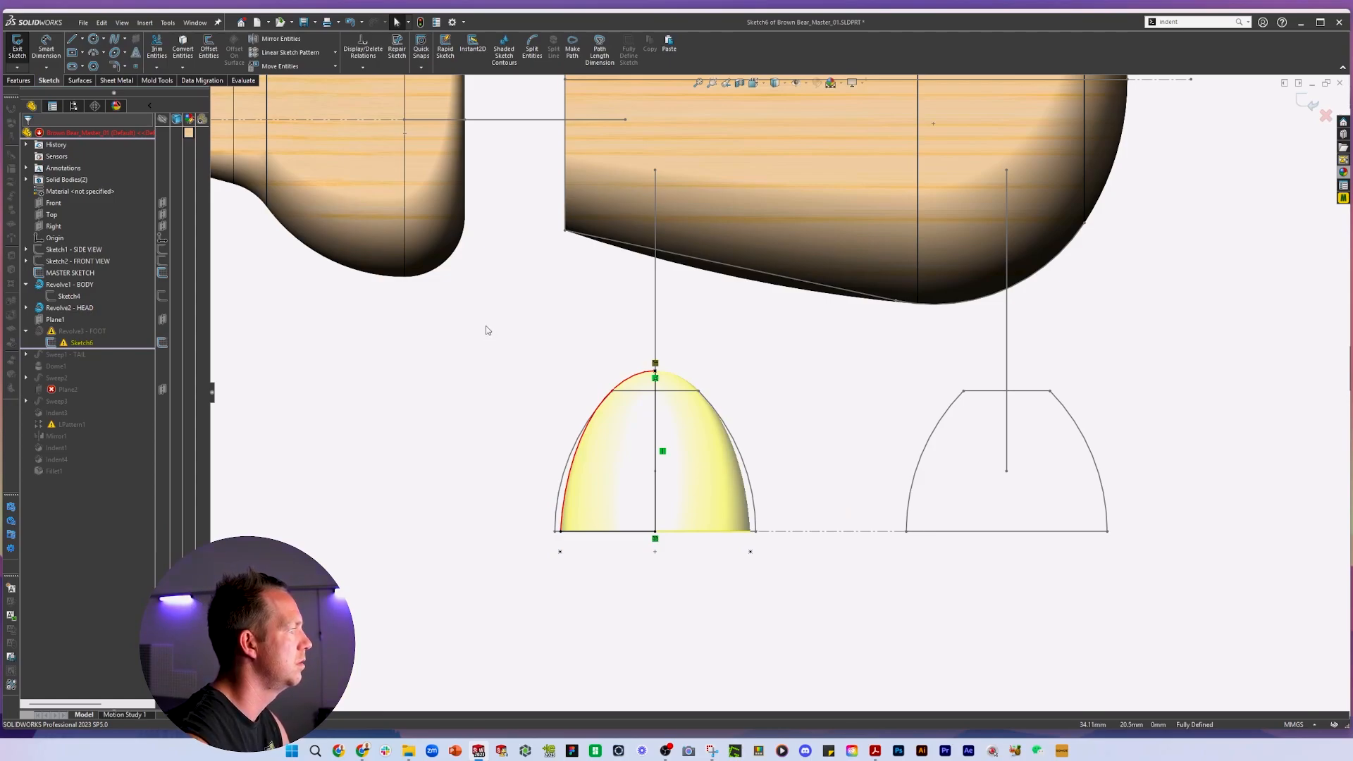
{"action": "left_click", "coordinate": [555, 532]}
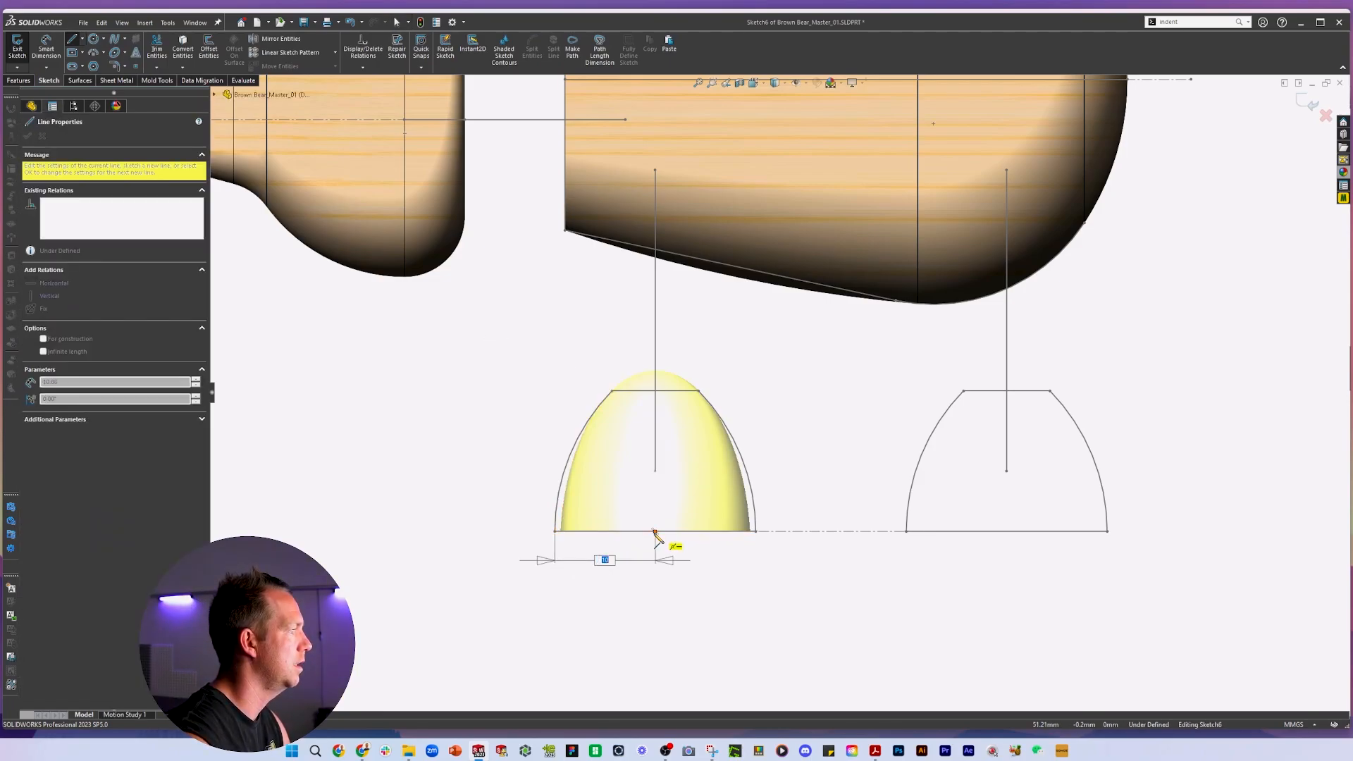
{"action": "left_click", "coordinate": [655, 531]}
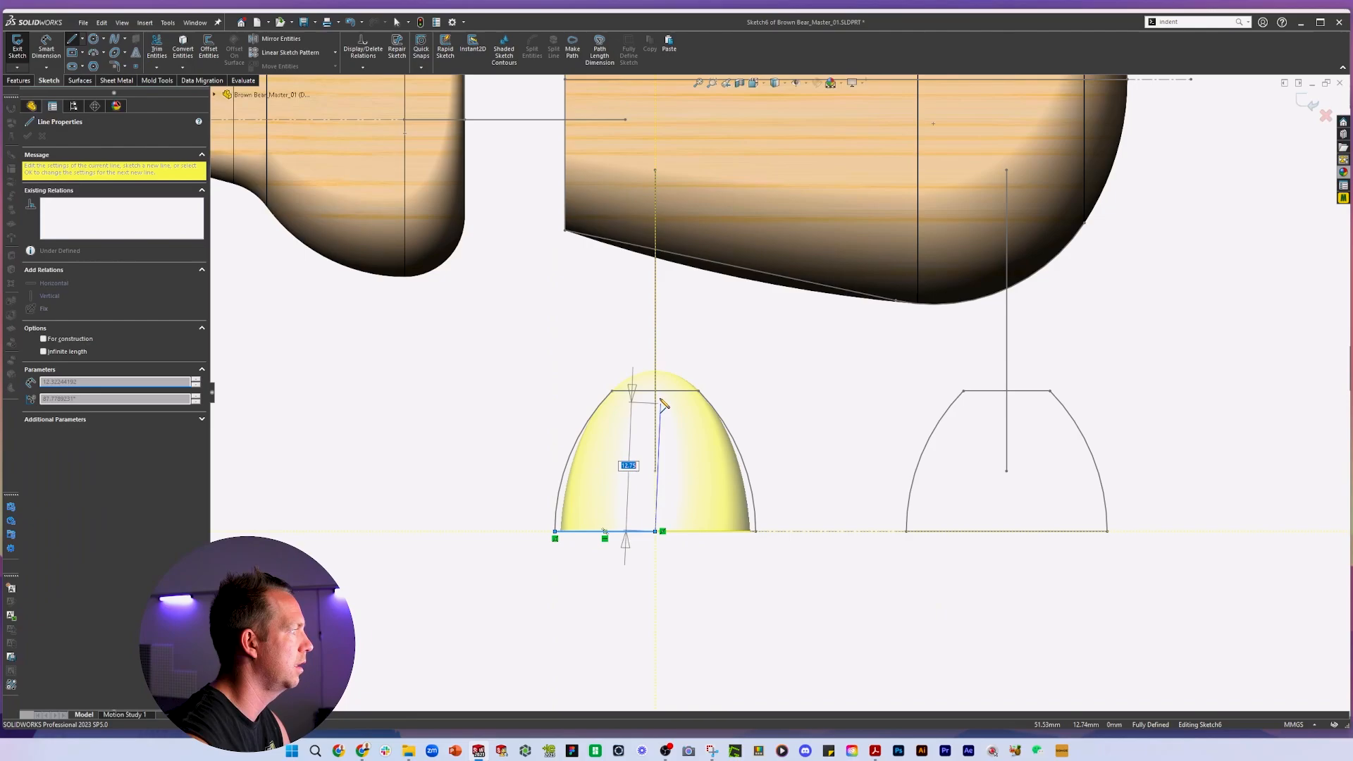
{"action": "left_click", "coordinate": [656, 390]}
{"action": "key", "text": "Escape"}
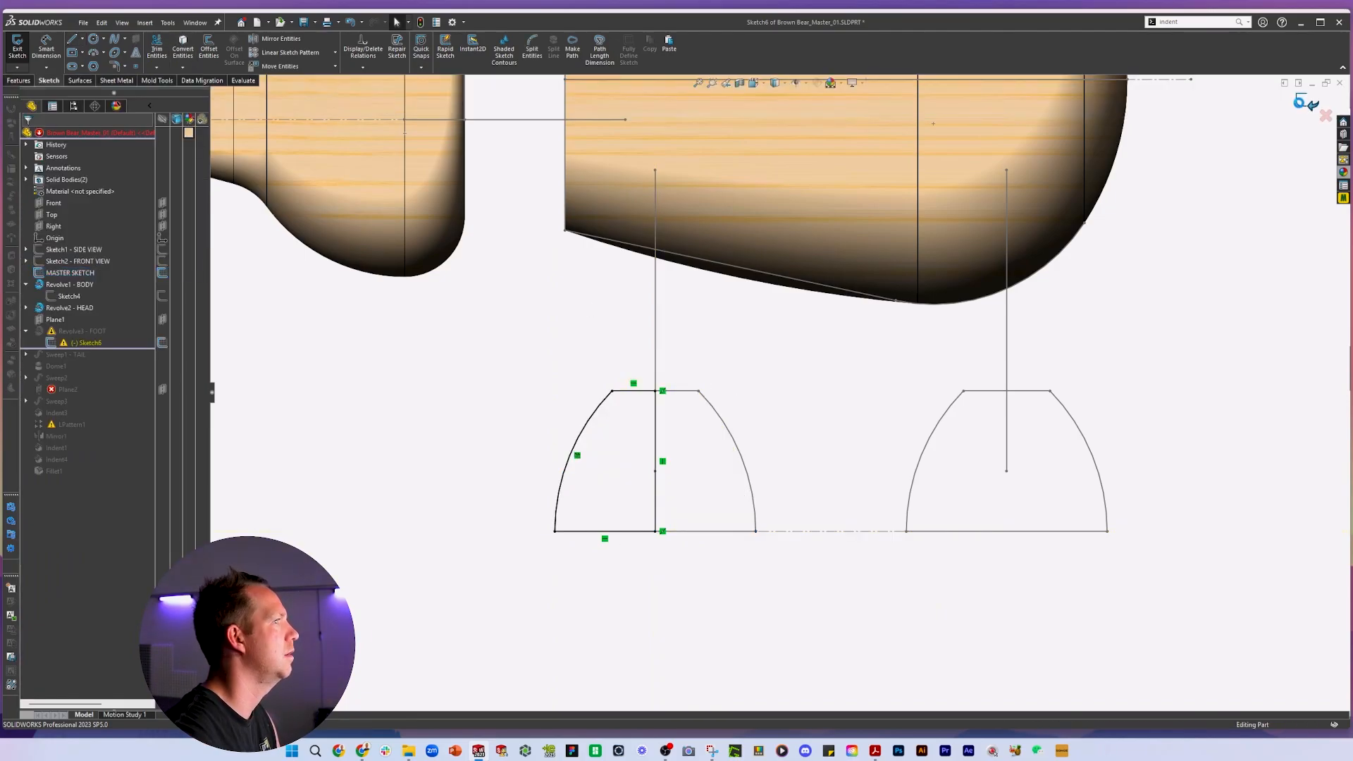
Exit the foot profile sketch and set its vertical centre line as the axis of the foot revolve.
{"action": "left_click", "coordinate": [1307, 104]}
{"action": "left_click", "coordinate": [656, 417]}
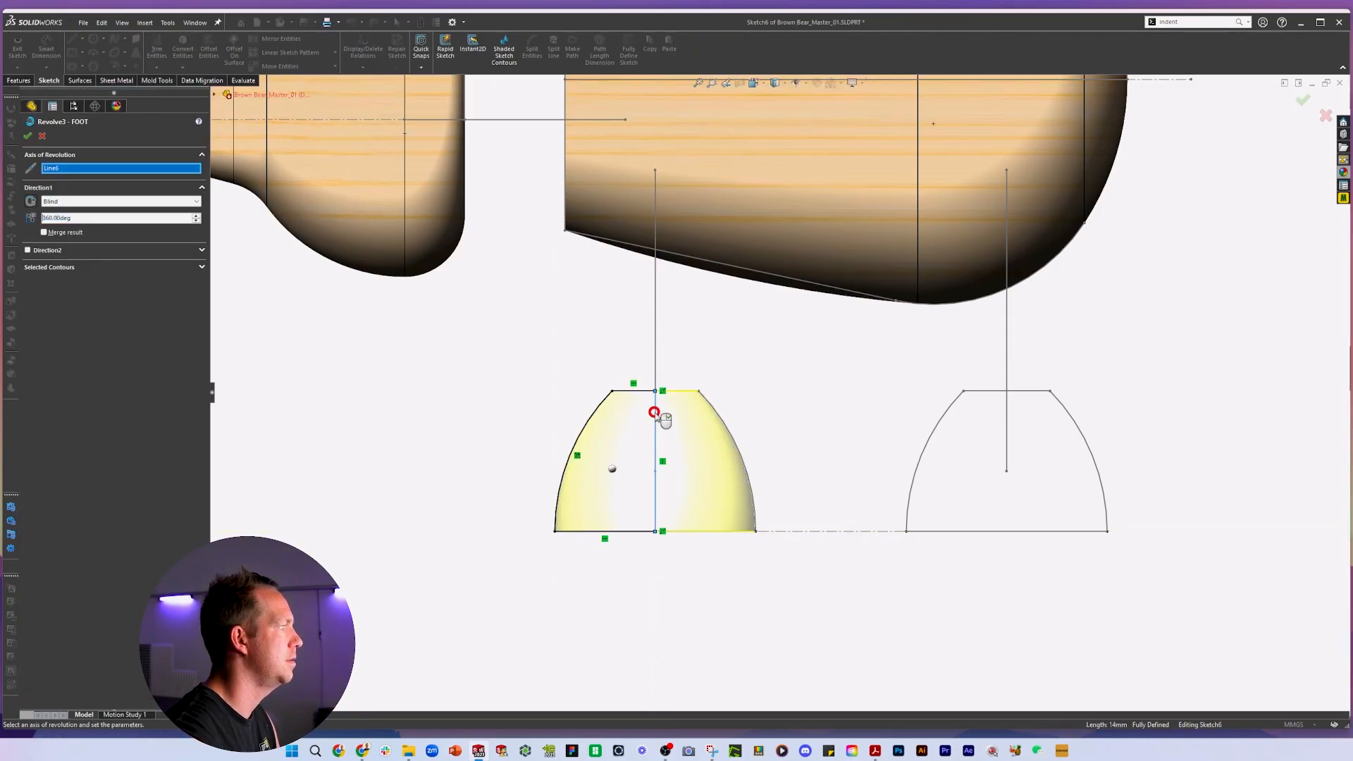
{"action": "key", "text": "Return"}
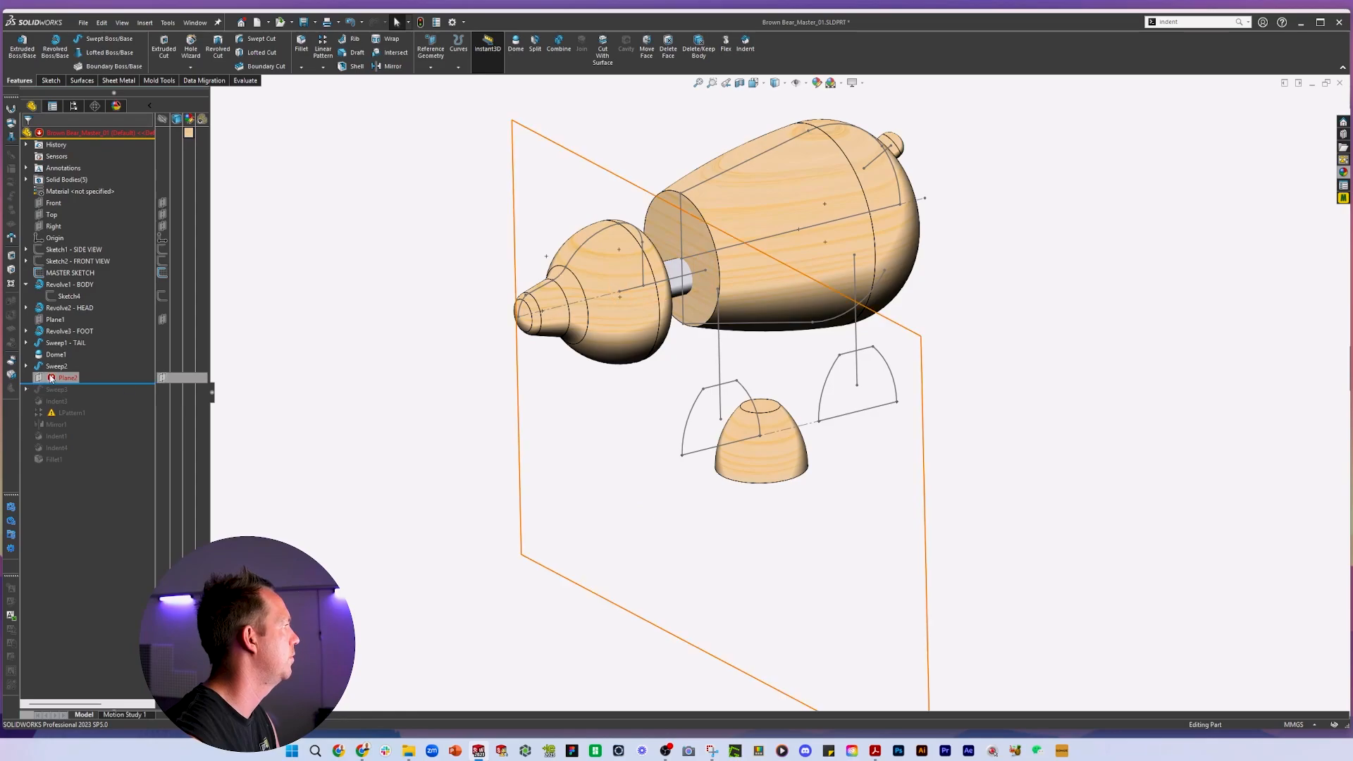
Repair Plane2 by reselecting the lower end of the master sketch's front leg line as its reference.
{"action": "left_click", "coordinate": [56, 378]}
{"action": "left_click", "coordinate": [59, 344]}
{"action": "middle_click_drag", "start_coordinate": [743, 315], "coordinate": [719, 412]}
{"action": "left_click", "coordinate": [715, 414]}
{"action": "key", "text": "Return"}
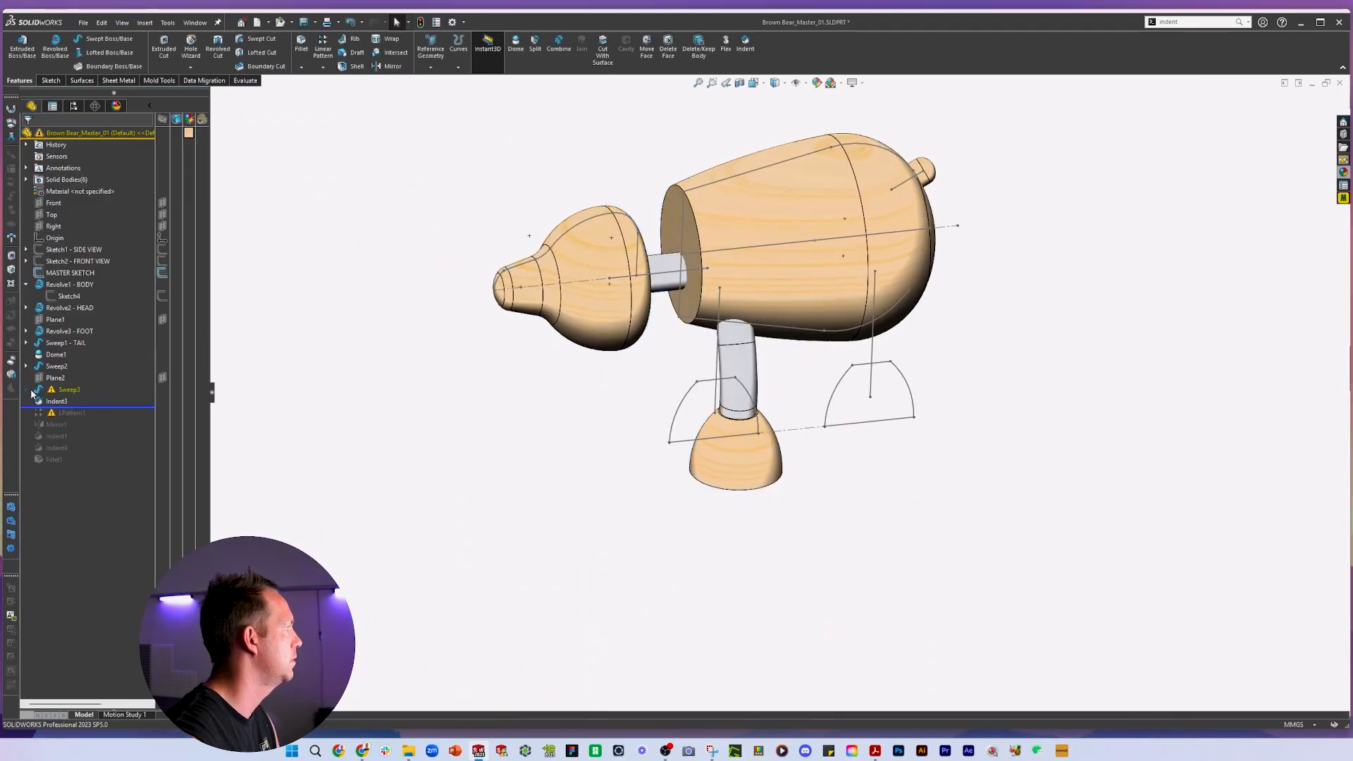
Edit the path sketch of the front leg sweep and remove the broken relation on its point near the foot's top.
{"action": "left_click", "coordinate": [26, 390]}
{"action": "left_click", "coordinate": [76, 400]}
{"action": "left_click", "coordinate": [79, 367]}
{"action": "scroll", "coordinate": [726, 407], "scroll_direction": "down", "scroll_amount": 2}
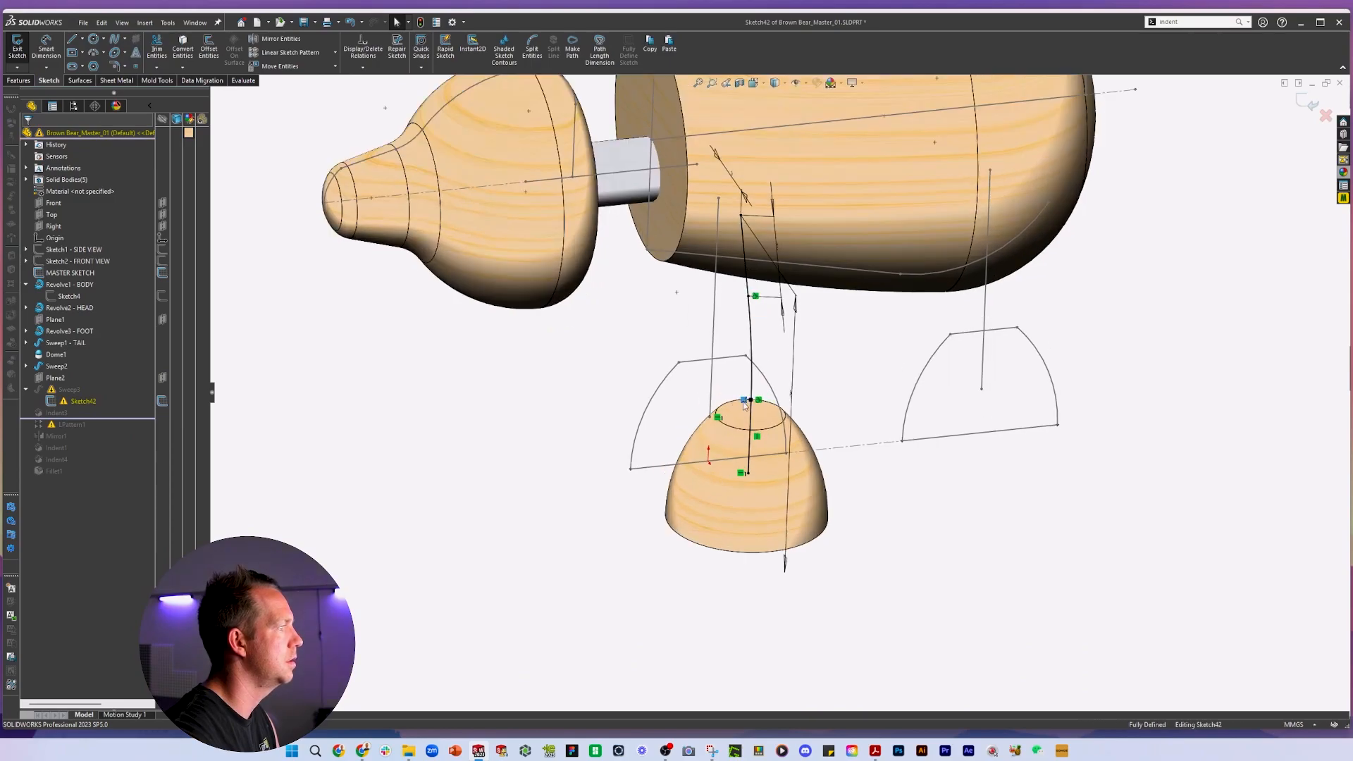
{"action": "left_click", "coordinate": [737, 402]}
{"action": "scroll", "coordinate": [738, 406], "scroll_direction": "down", "scroll_amount": 3}
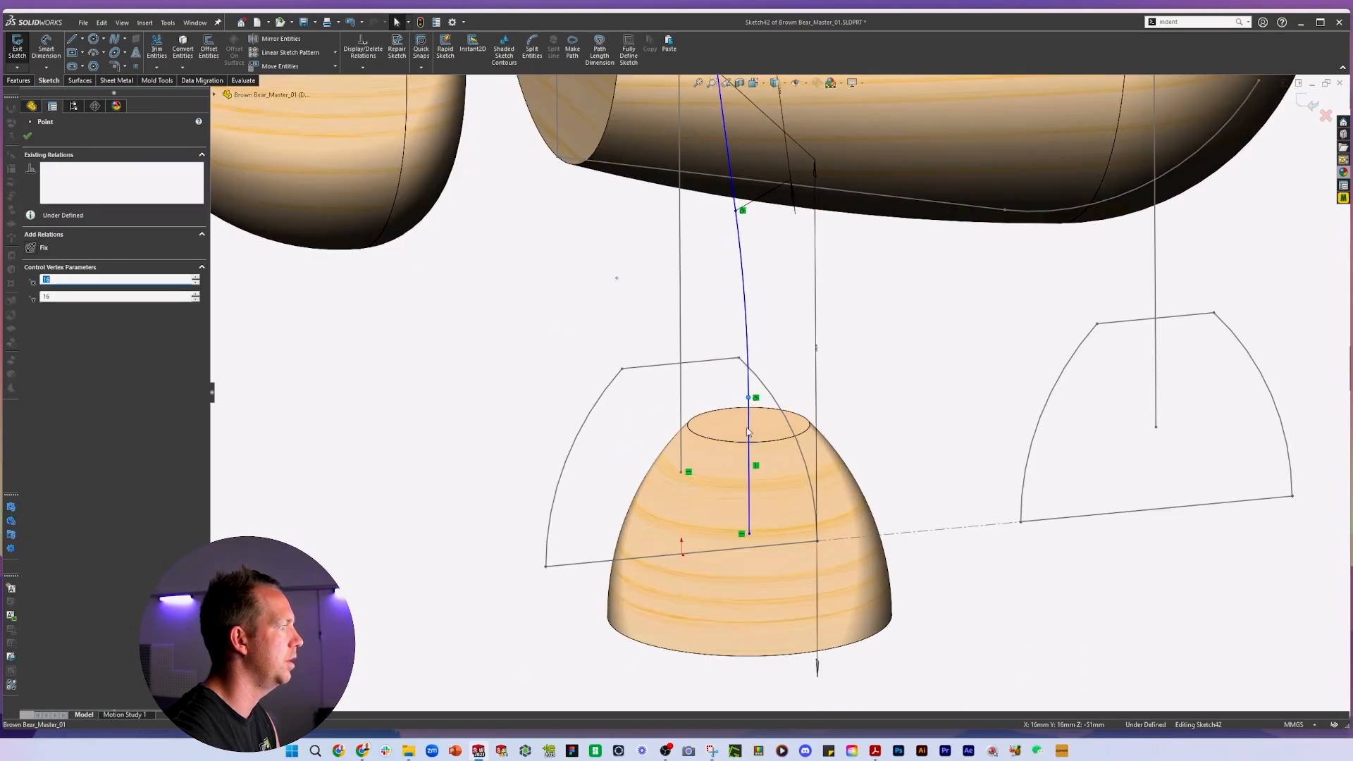
{"action": "key", "text": "Escape"}
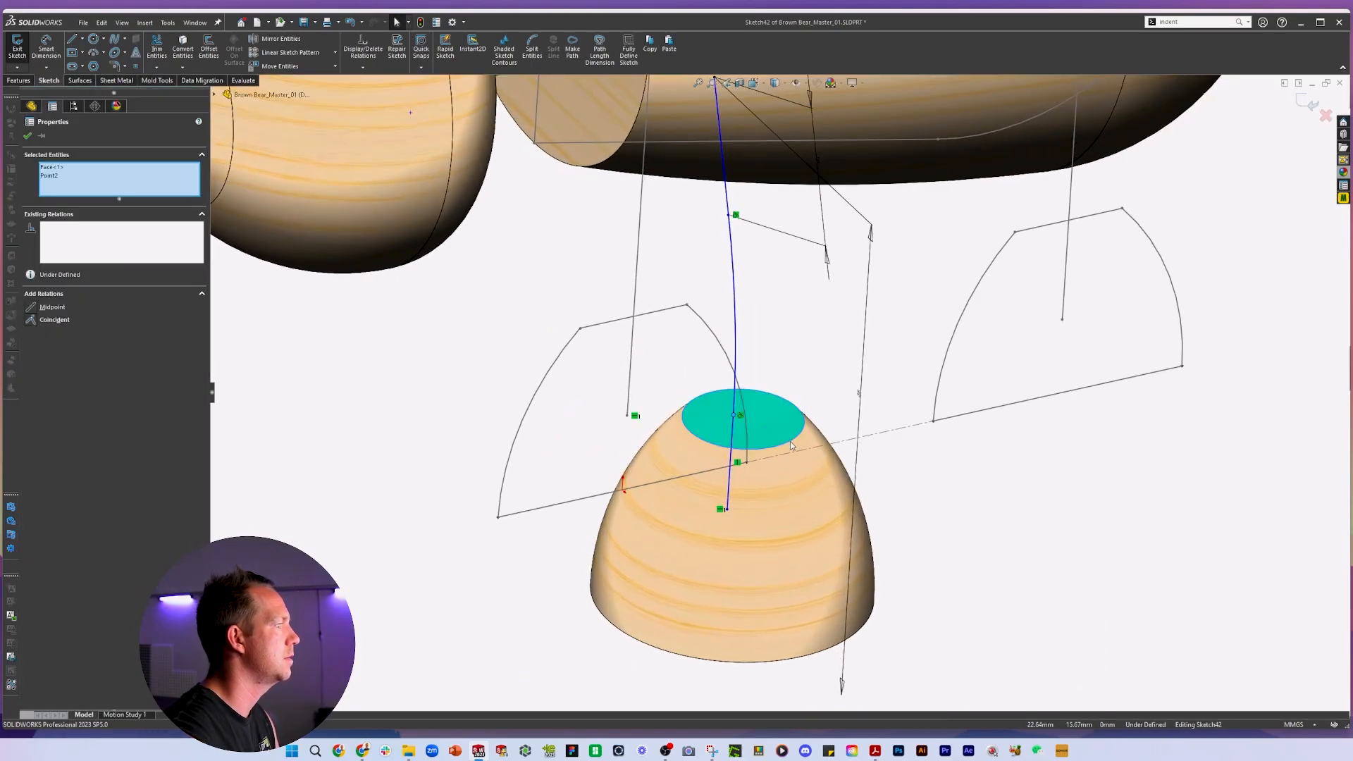
Try to constrain the leg path's point to the foot's circular top edge.
{"action": "left_click", "coordinate": [789, 441]}
{"action": "left_click", "coordinate": [734, 416], "text": "ctrl"}
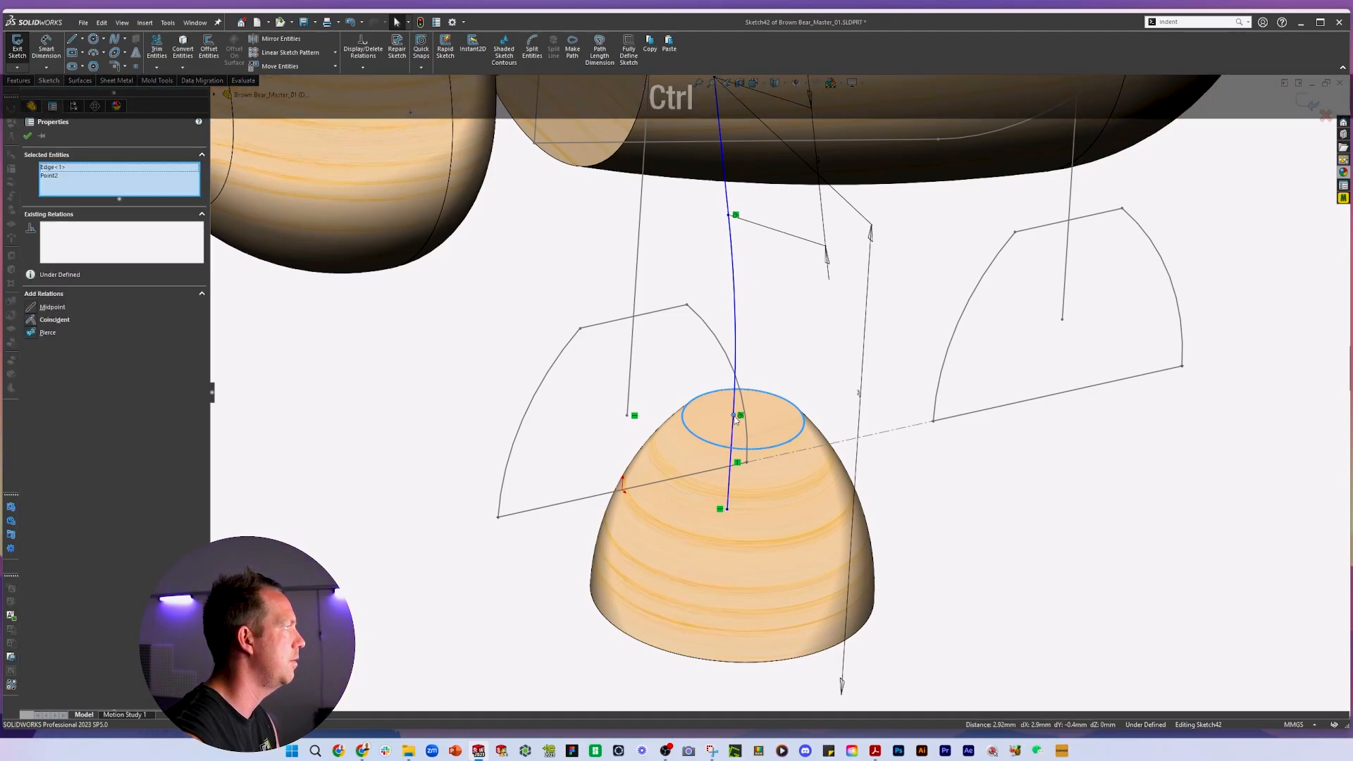
{"action": "key", "text": "ctrl+z"}
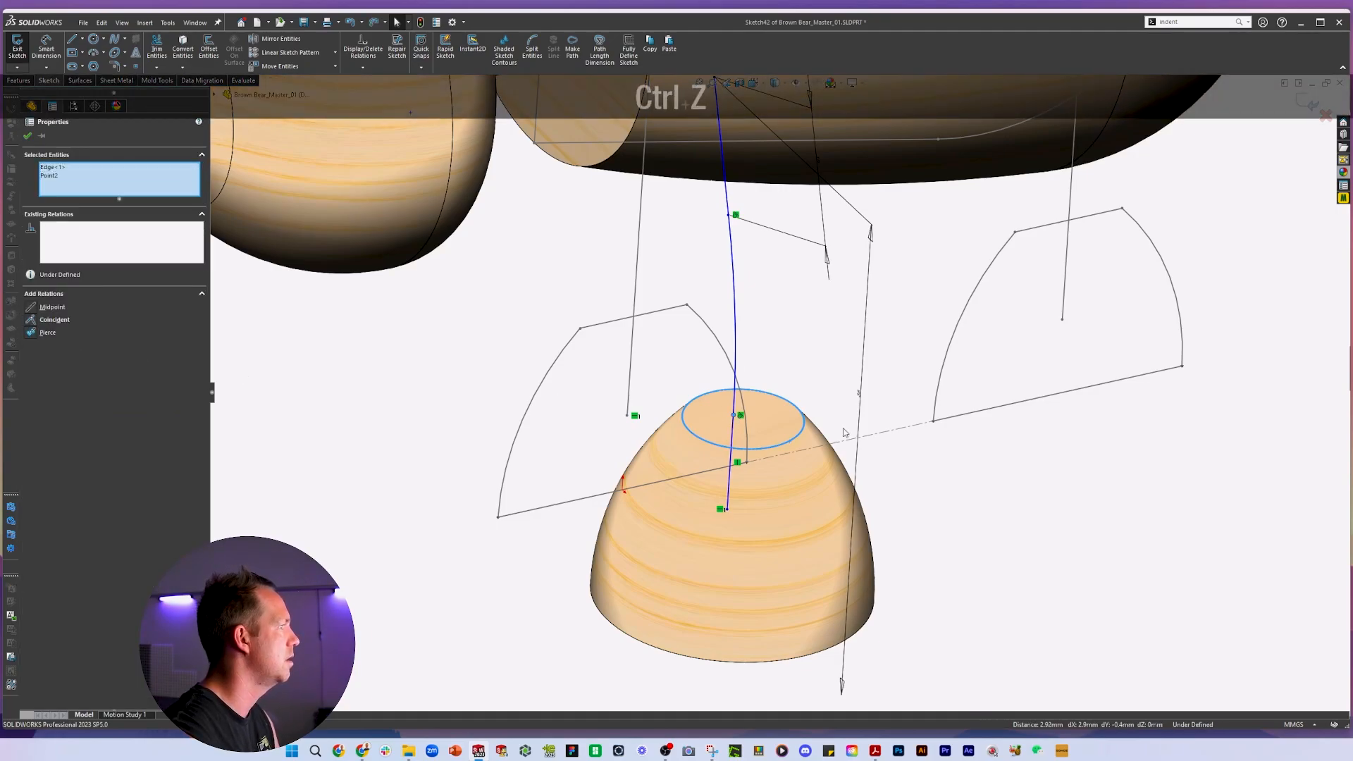
{"action": "key", "text": "Escape"}
{"action": "key", "text": "space"}
{"action": "left_click", "coordinate": [951, 427]}
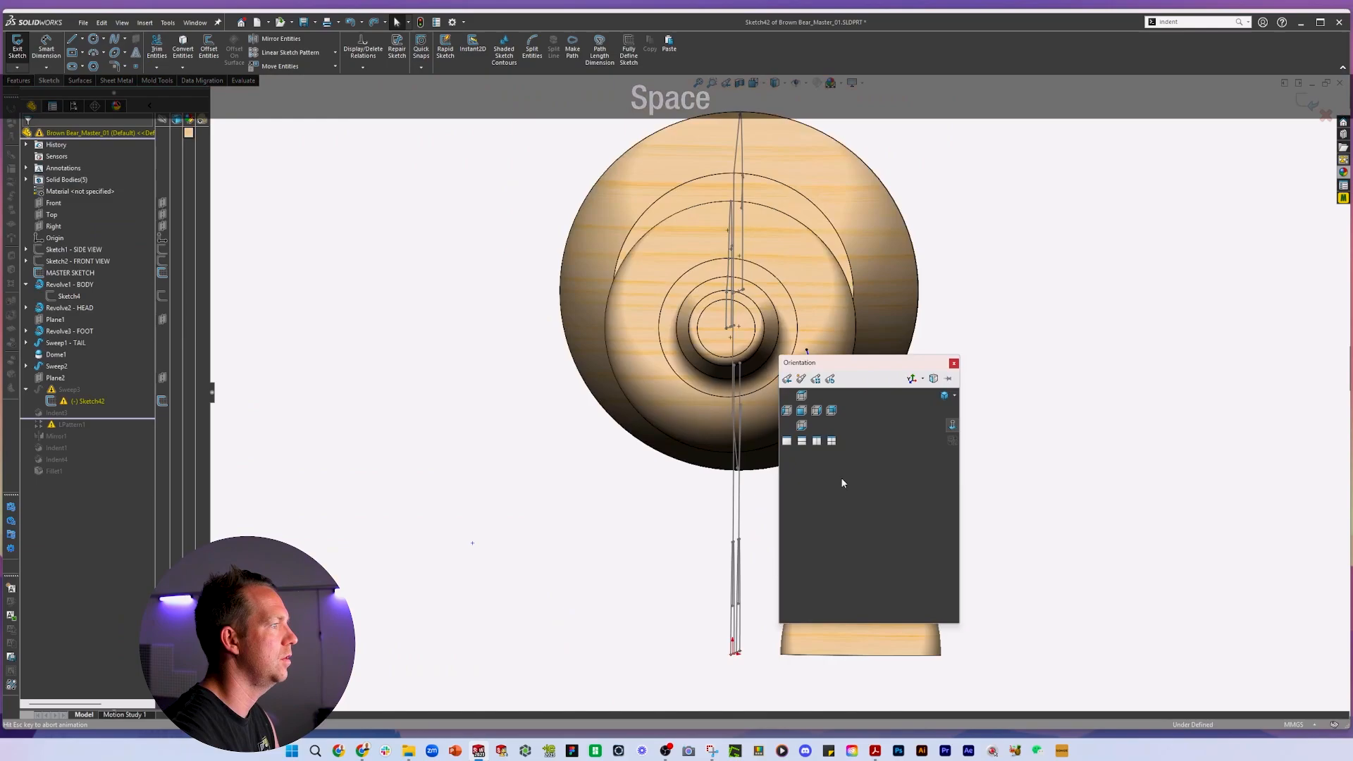
{"action": "scroll", "coordinate": [825, 563], "scroll_direction": "down", "scroll_amount": 5}
{"action": "mouse_move", "coordinate": [892, 487]}
{"action": "left_mouse_down"}
{"action": "mouse_move", "coordinate": [924, 469]}
{"action": "mouse_move", "coordinate": [916, 478]}
{"action": "left_mouse_up"}
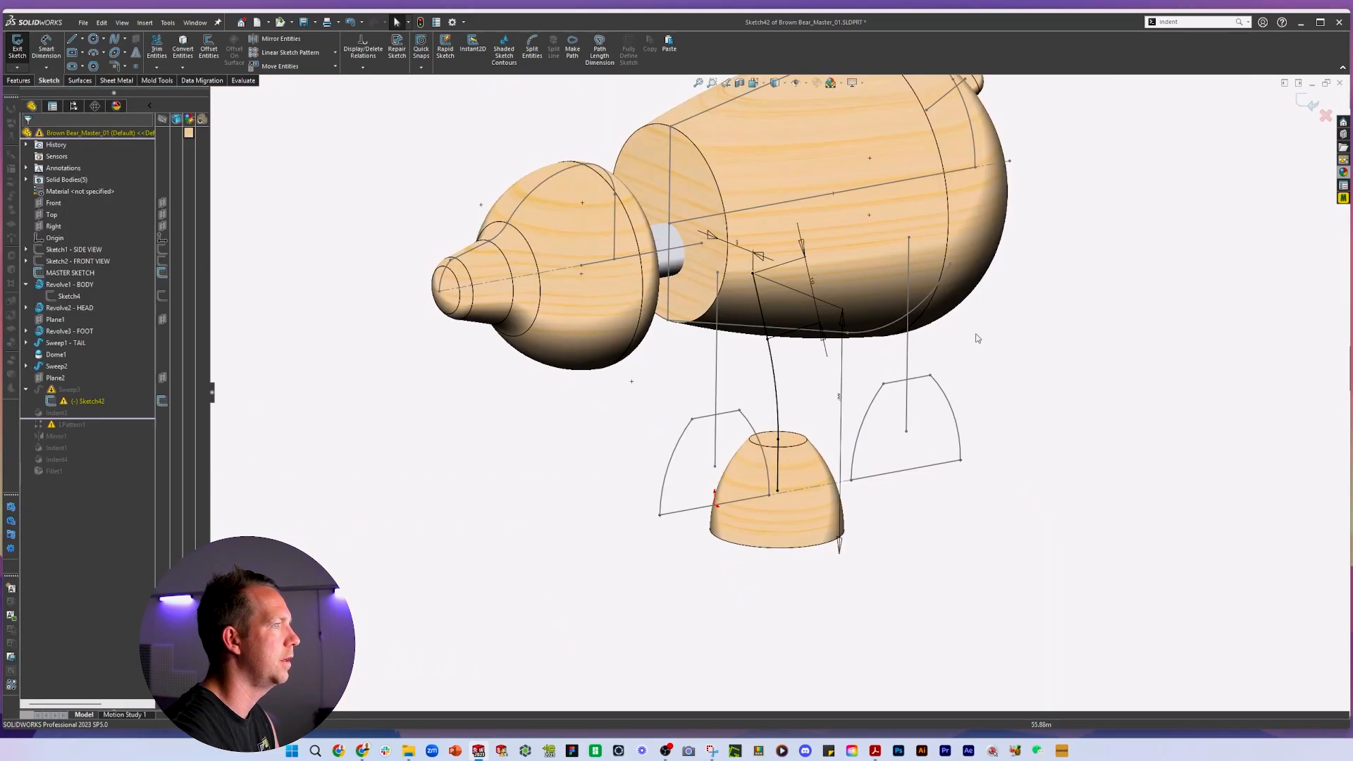
Switch to the Anamalz Brown Bear PDF and check the hole diameter and depth on the foot drawing.
{"action": "key", "text": "alt+Tab"}
{"action": "key", "text": "alt+Tab"}
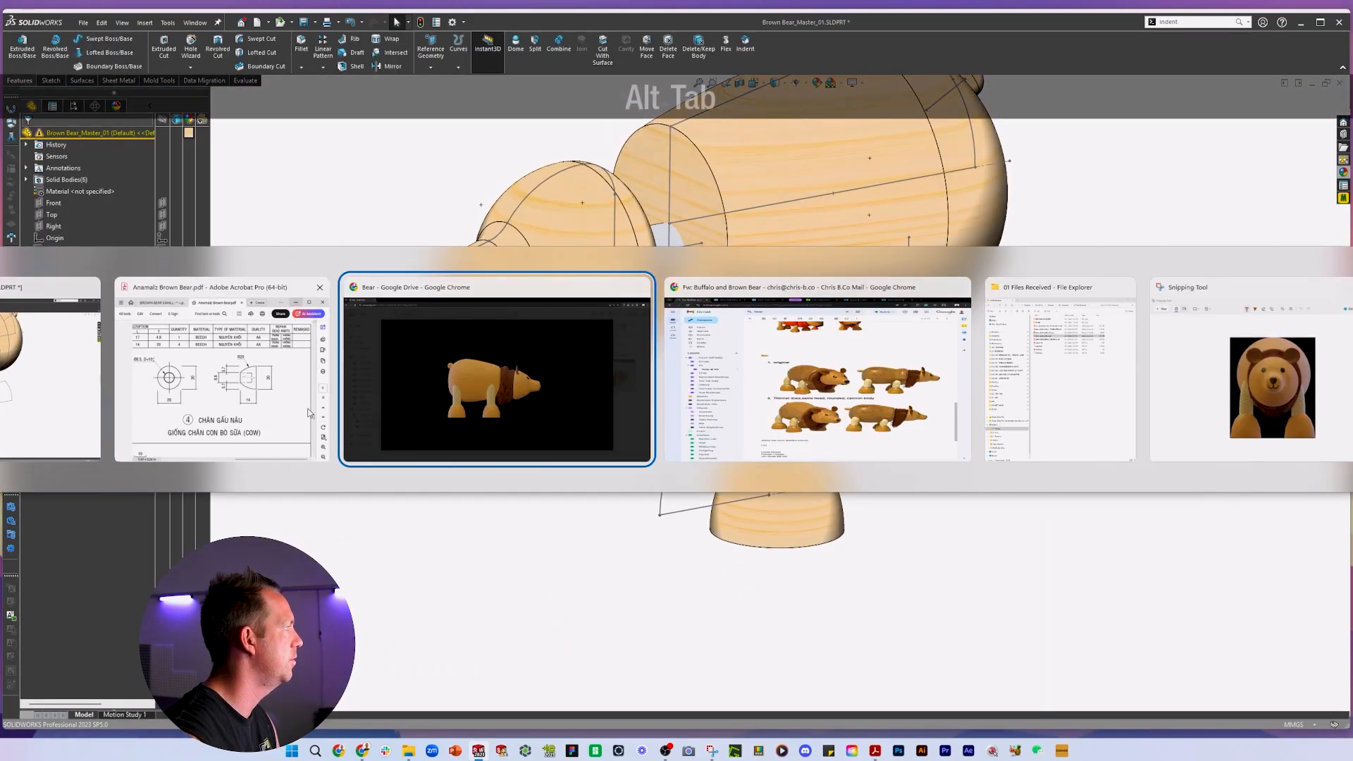
{"action": "left_click", "coordinate": [295, 403]}
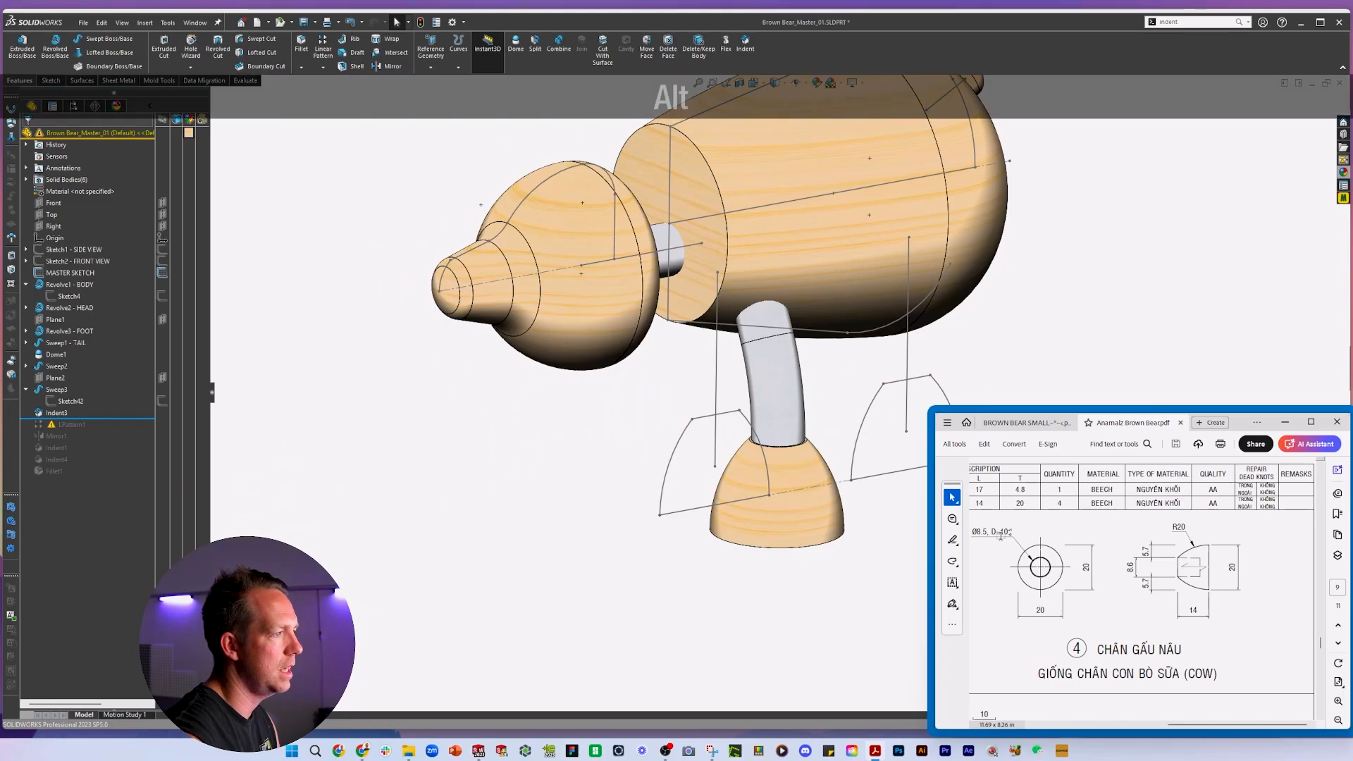
{"action": "key", "text": "alt+Tab"}
In the master sketch, replace the front leg line's height dimension from the foot base with a 10 mm dimension from the foot's top edge.
{"action": "key", "text": "Escape"}
{"action": "scroll", "coordinate": [787, 485], "scroll_direction": "down", "scroll_amount": 2}
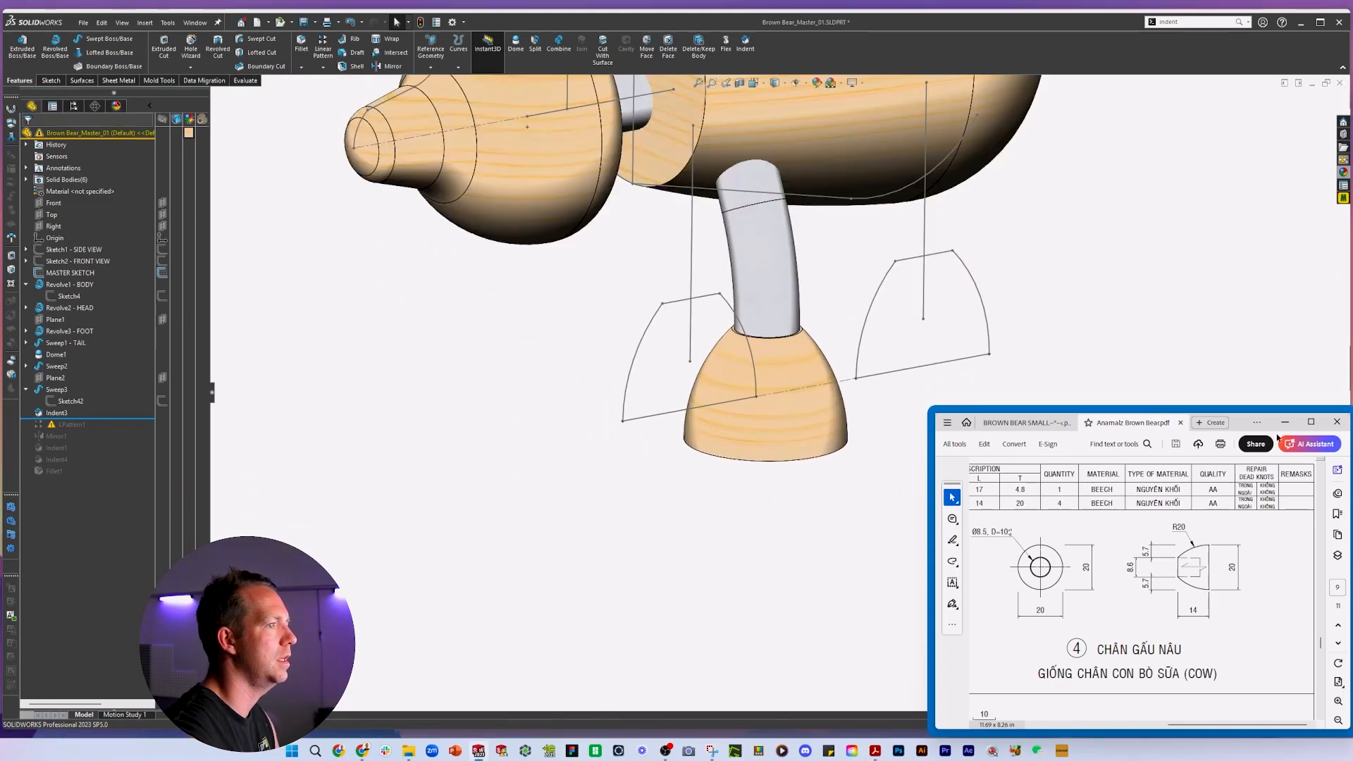
{"action": "left_click", "coordinate": [692, 327]}
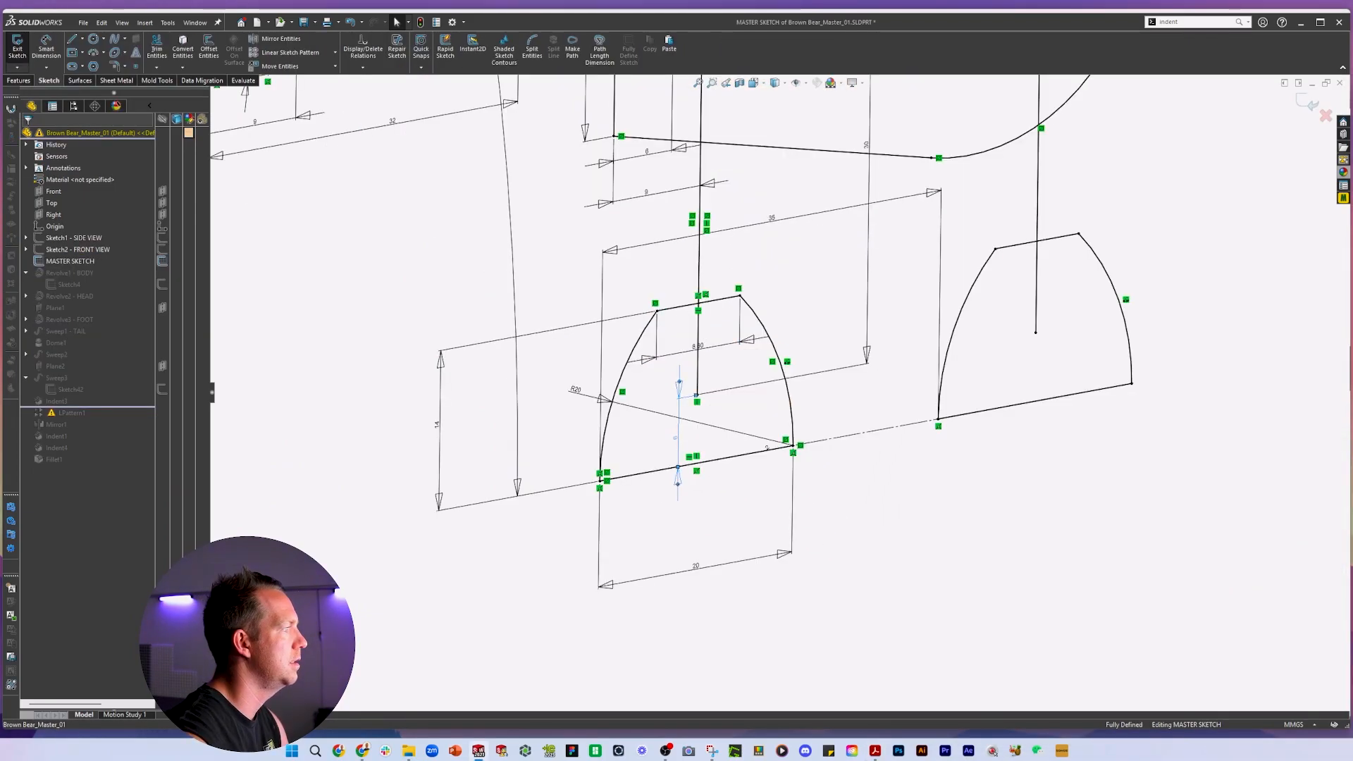
{"action": "key", "text": "Delete"}
{"action": "right_click_drag", "start_coordinate": [678, 438], "coordinate": [677, 381]}
{"action": "left_click", "coordinate": [680, 306]}
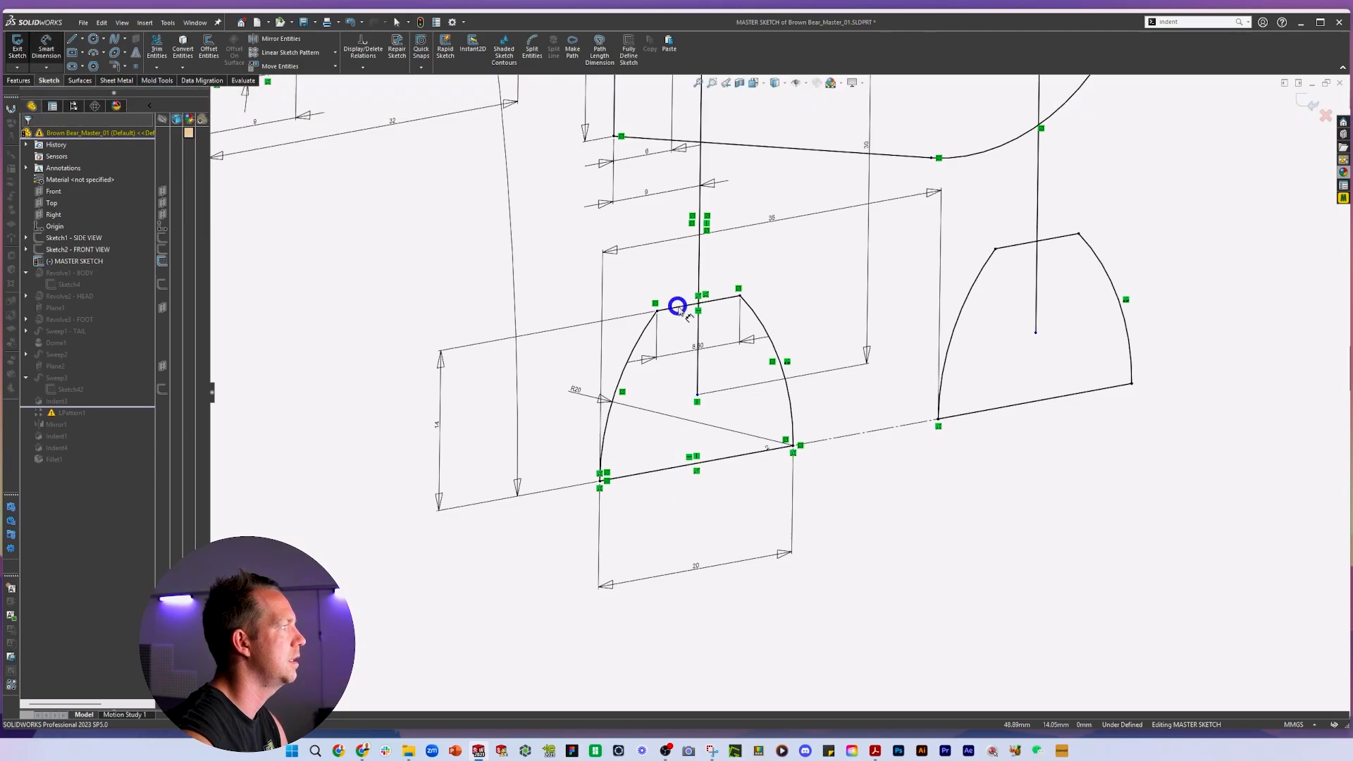
{"action": "left_click", "coordinate": [697, 395]}
{"action": "left_click", "coordinate": [680, 376]}
{"action": "type", "text": "10"}
{"action": "key", "text": "Return"}
Set the length of the master sketch's front leg line to 32 mm.
{"action": "double_click", "coordinate": [833, 275]}
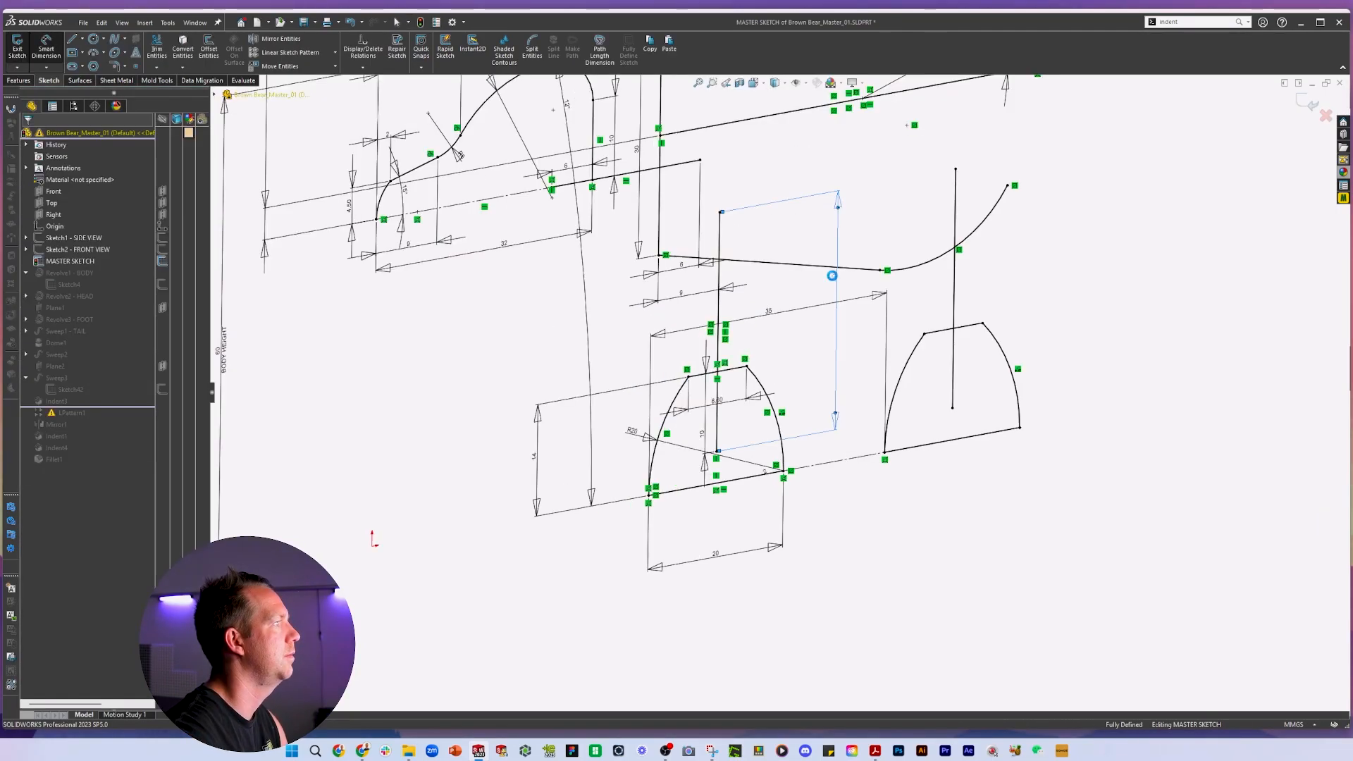
{"action": "type", "text": "32"}
{"action": "key", "text": "Return"}
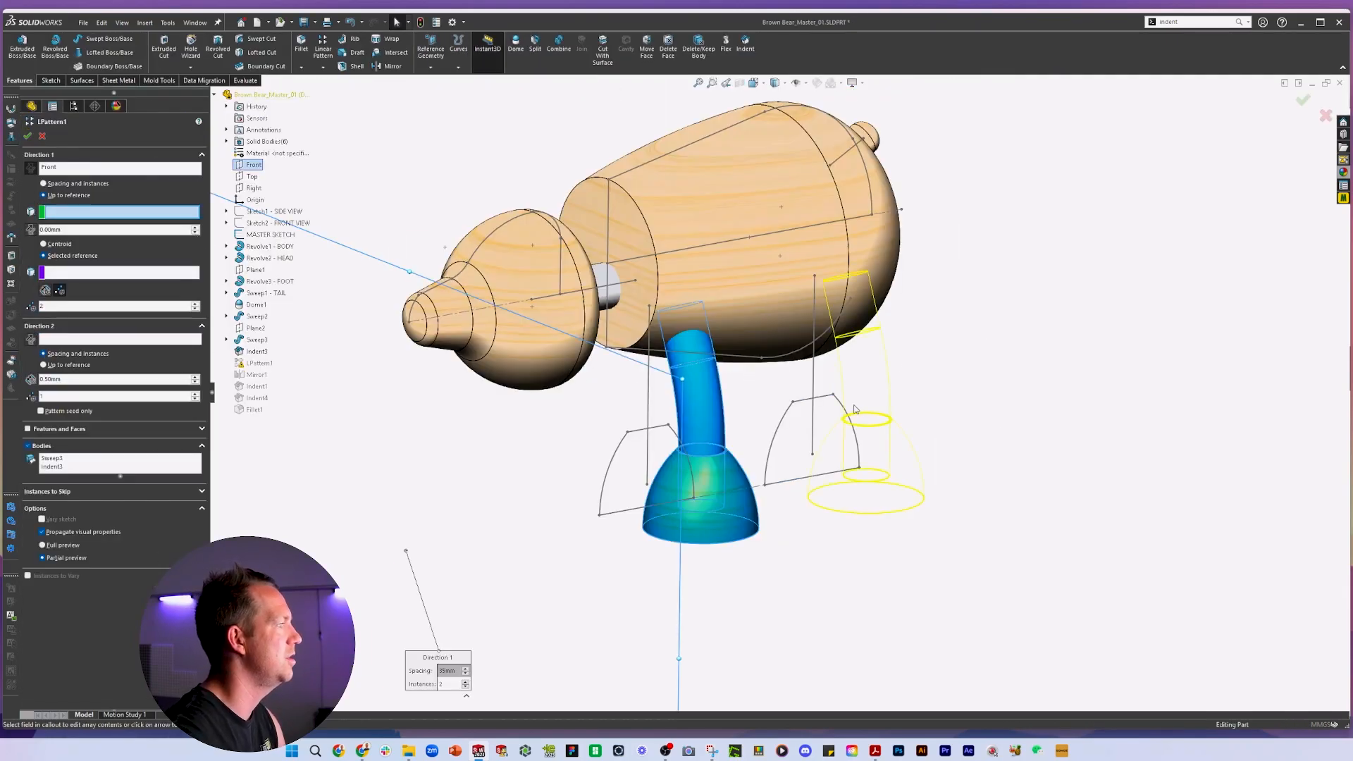
Repair the leg's linear pattern by setting the rear leg line's lower end as target reference and the front leg line's lower end as seed reference.
{"action": "left_click", "coordinate": [110, 458]}
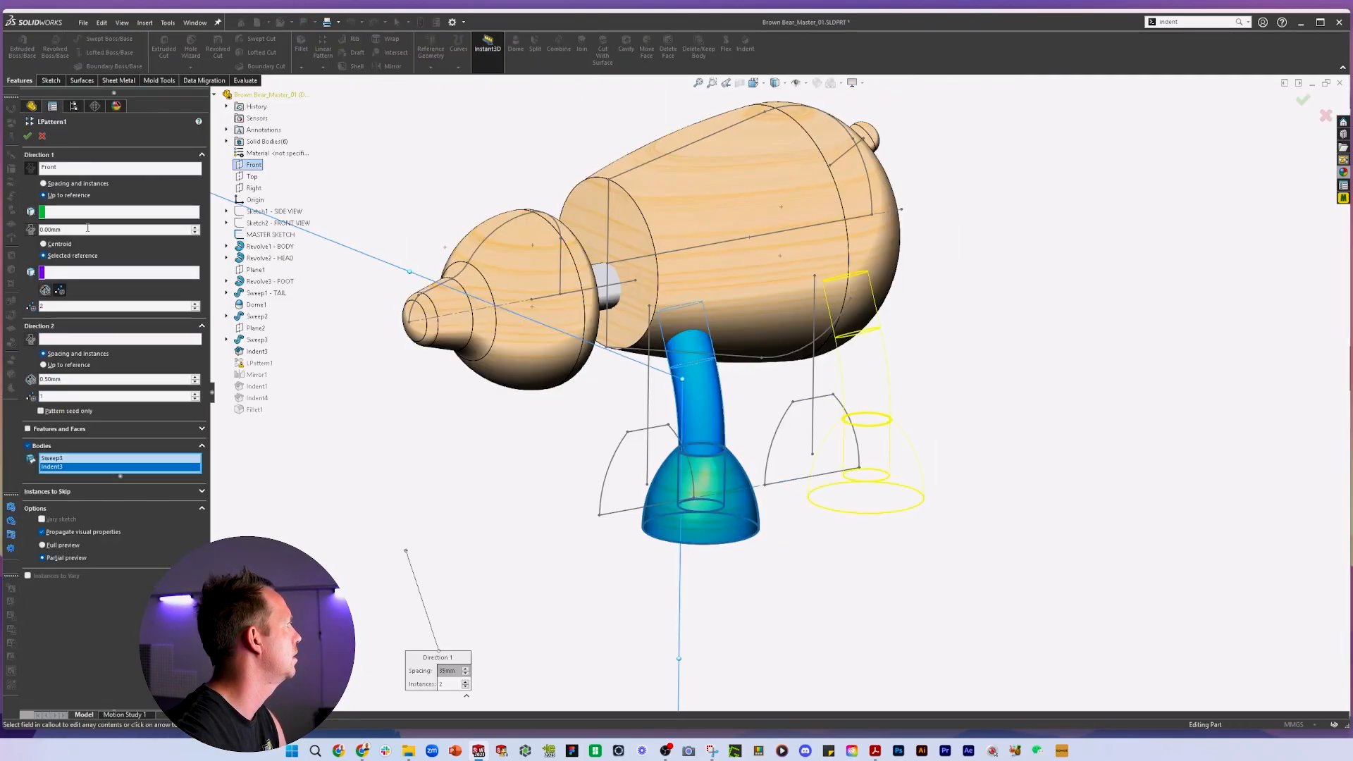
{"action": "left_click", "coordinate": [78, 213]}
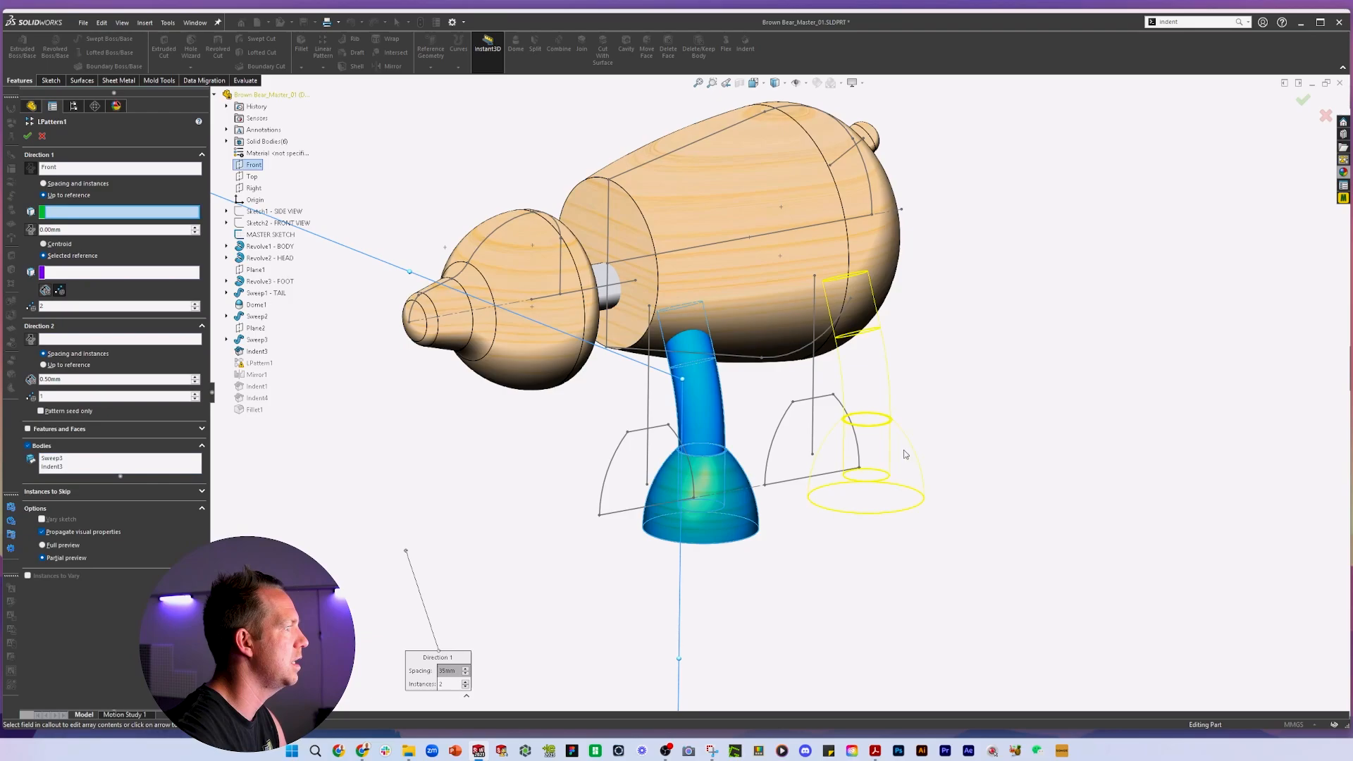
{"action": "left_click", "coordinate": [813, 456]}
{"action": "left_click", "coordinate": [92, 272]}
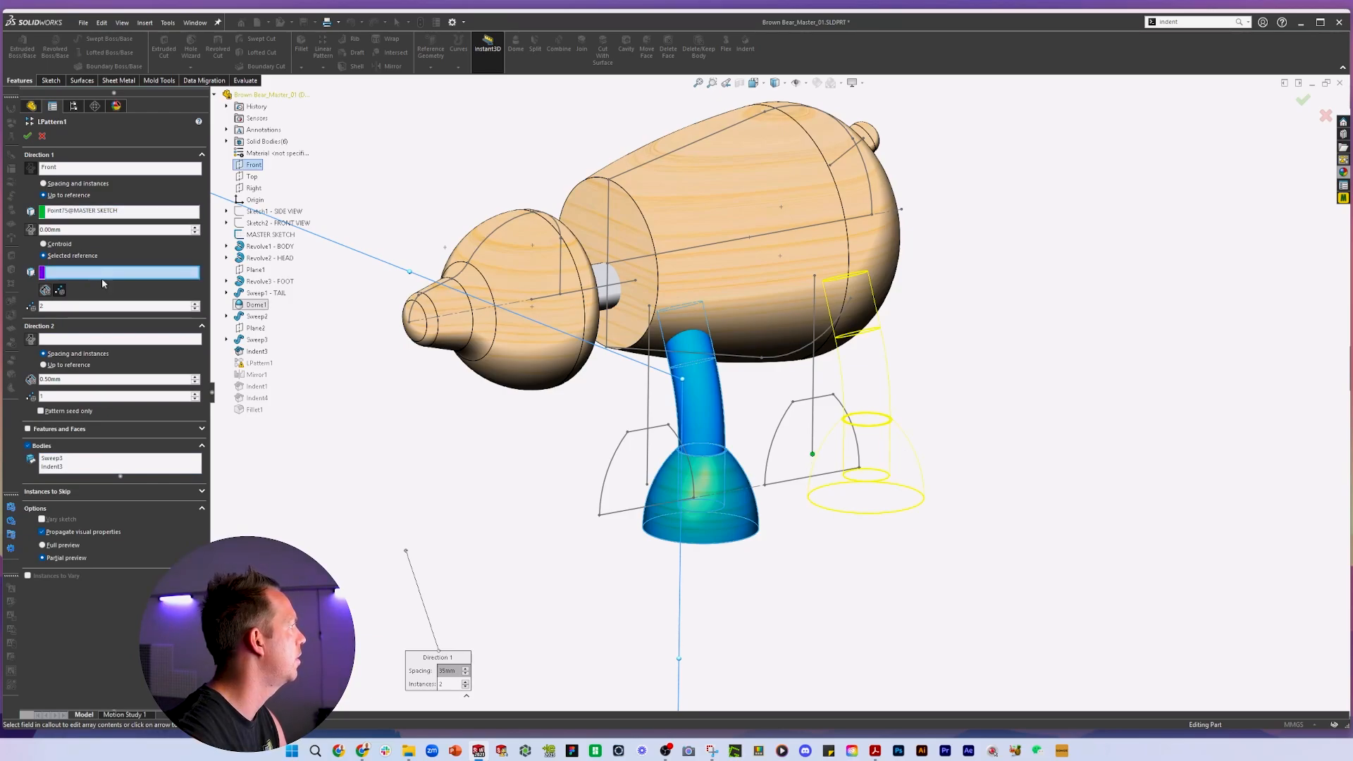
{"action": "left_click", "coordinate": [647, 484]}
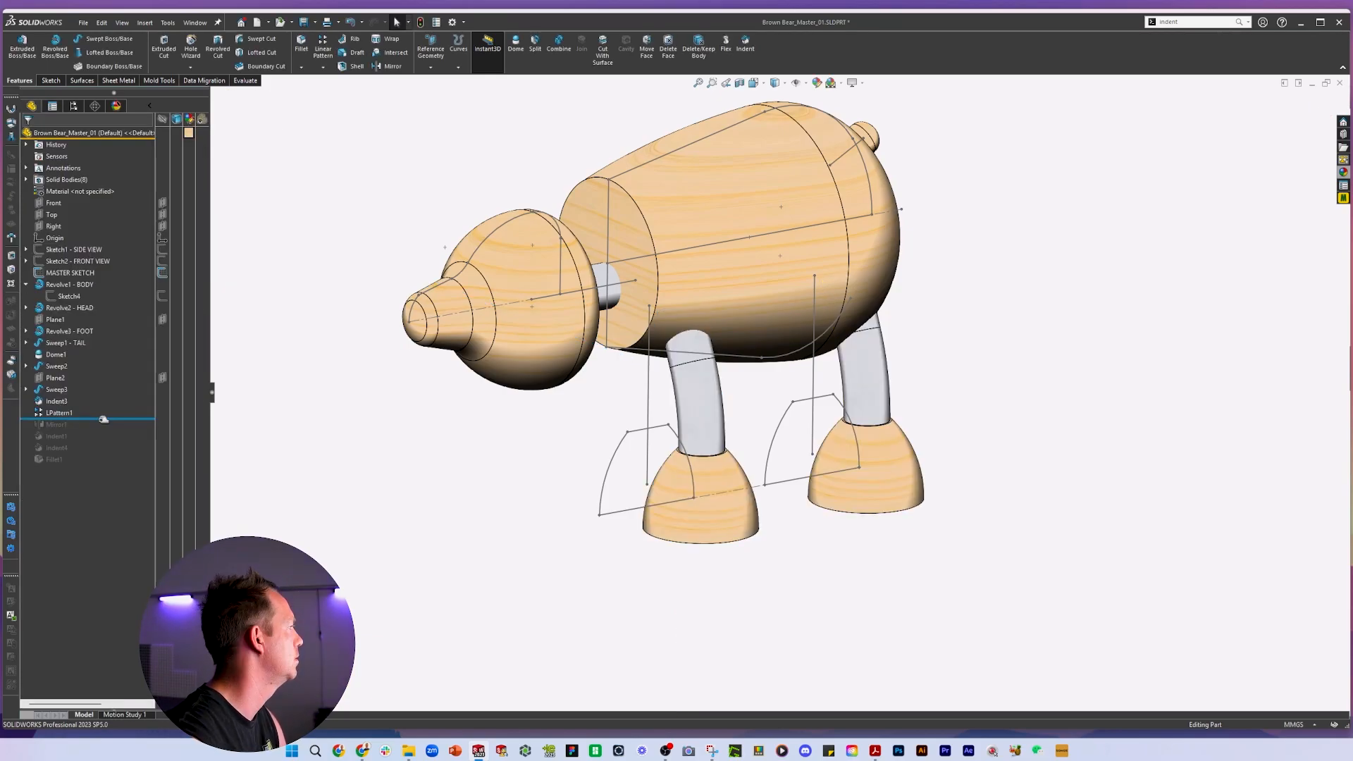
Roll the model forward past the final fillet to rebuild the remaining mirror, indent and fillet features.
{"action": "left_click_drag", "start_coordinate": [103, 420], "coordinate": [100, 468]}
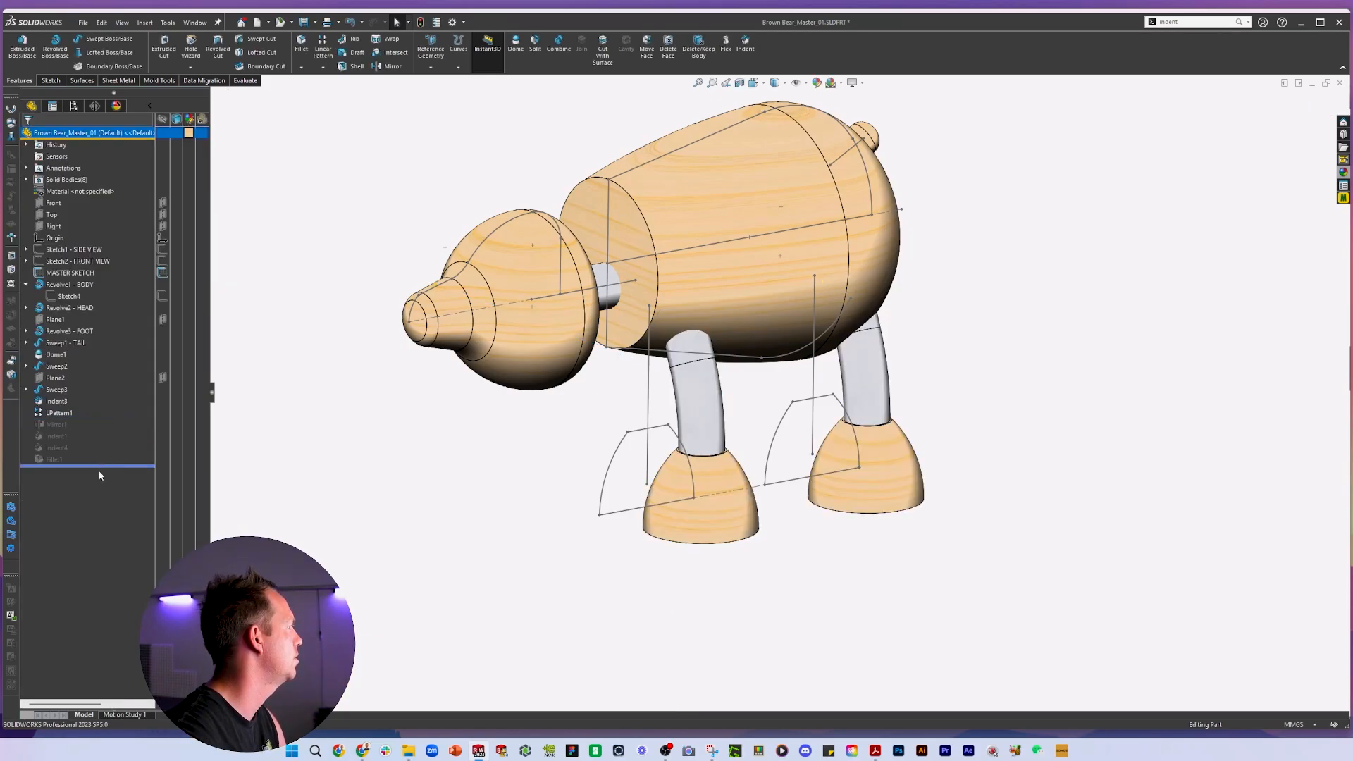
{"action": "scroll", "coordinate": [936, 370], "scroll_direction": "up", "scroll_amount": 2}
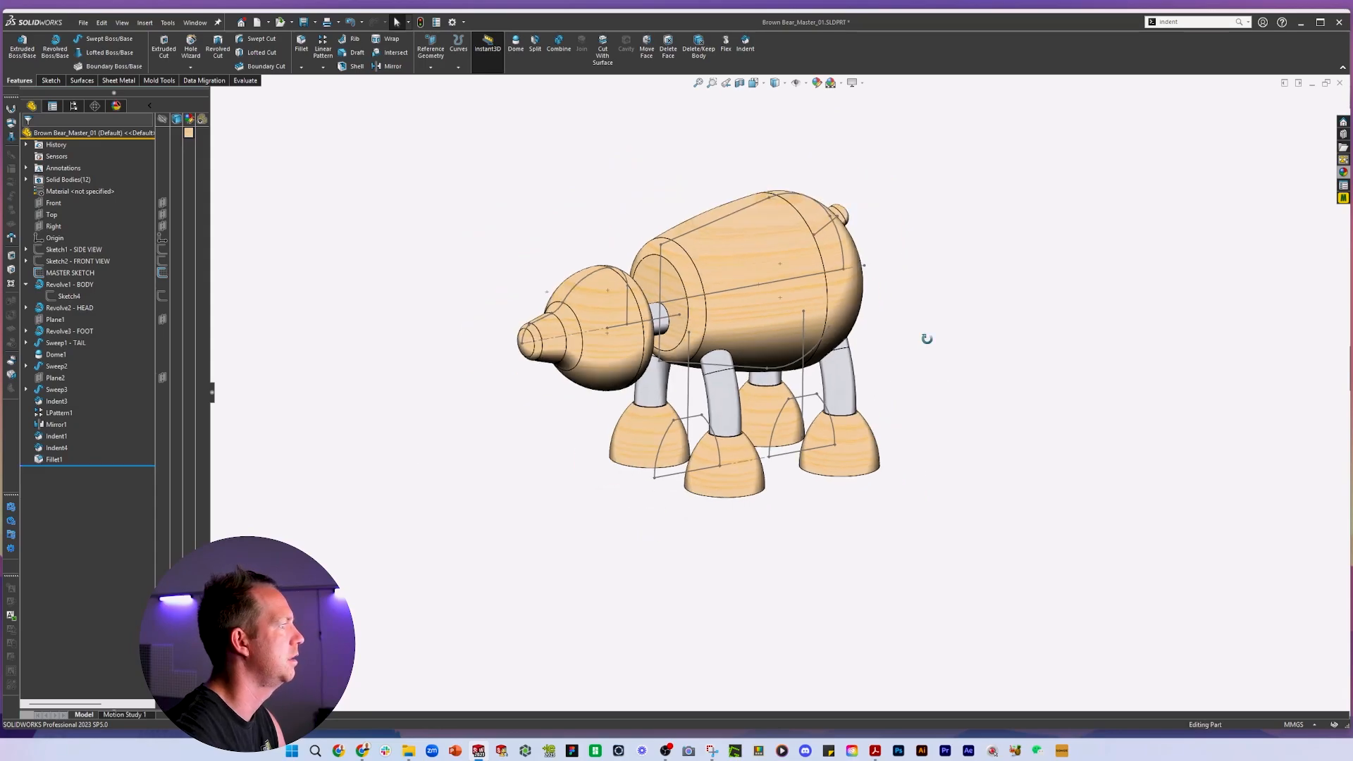
{"action": "middle_click_drag", "start_coordinate": [927, 339], "coordinate": [931, 372]}
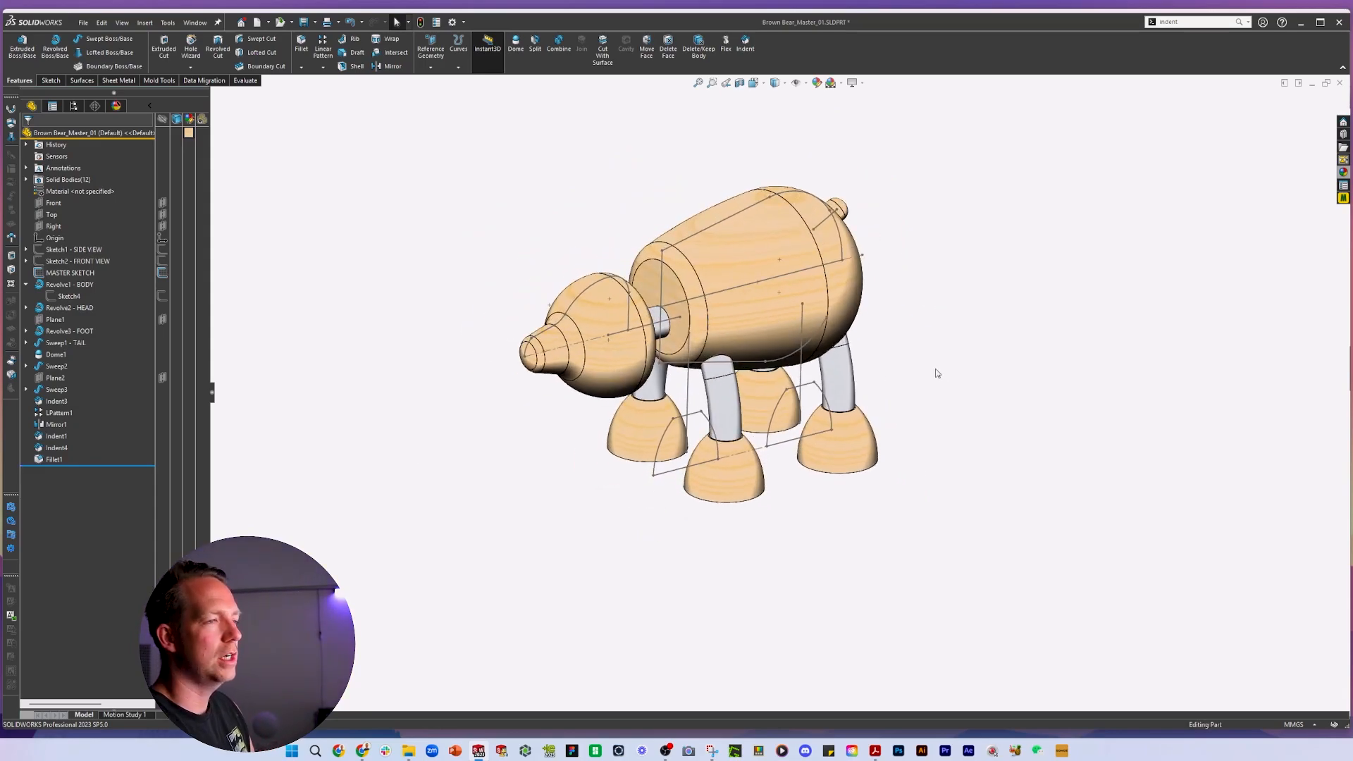
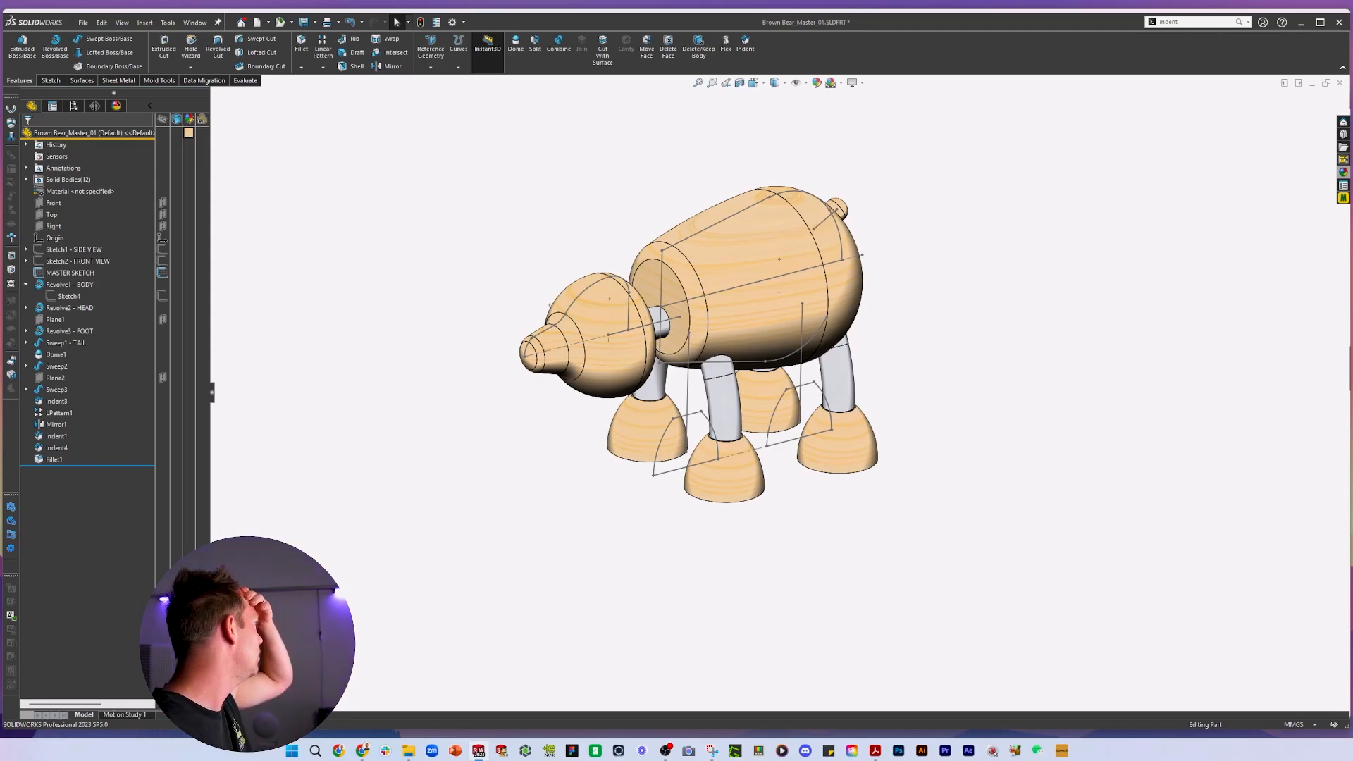
{"action": "left_click_drag", "start_coordinate": [0, 15], "coordinate": [0, 16]}
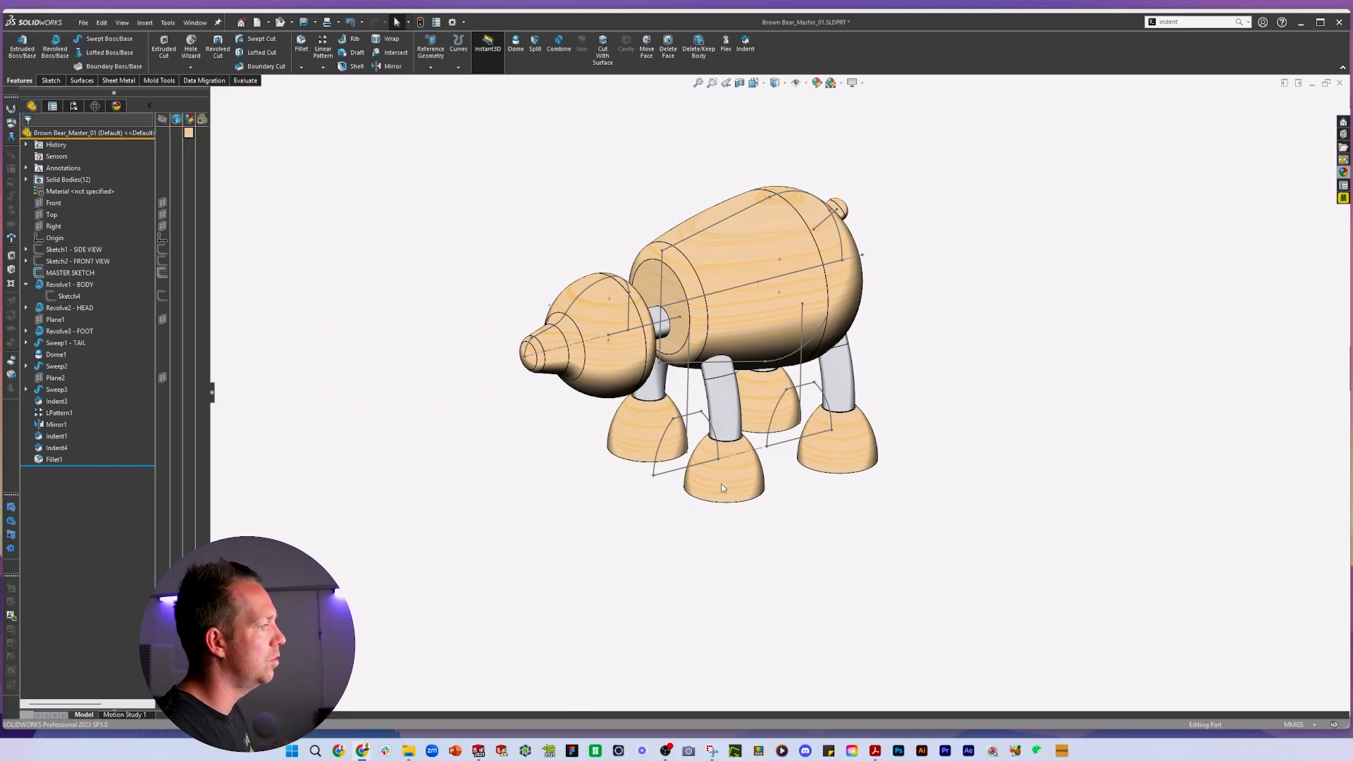
Open the Anamalz Brown Bear PDF and examine the head drawing's views and dimensions.
{"action": "left_click", "coordinate": [875, 750]}
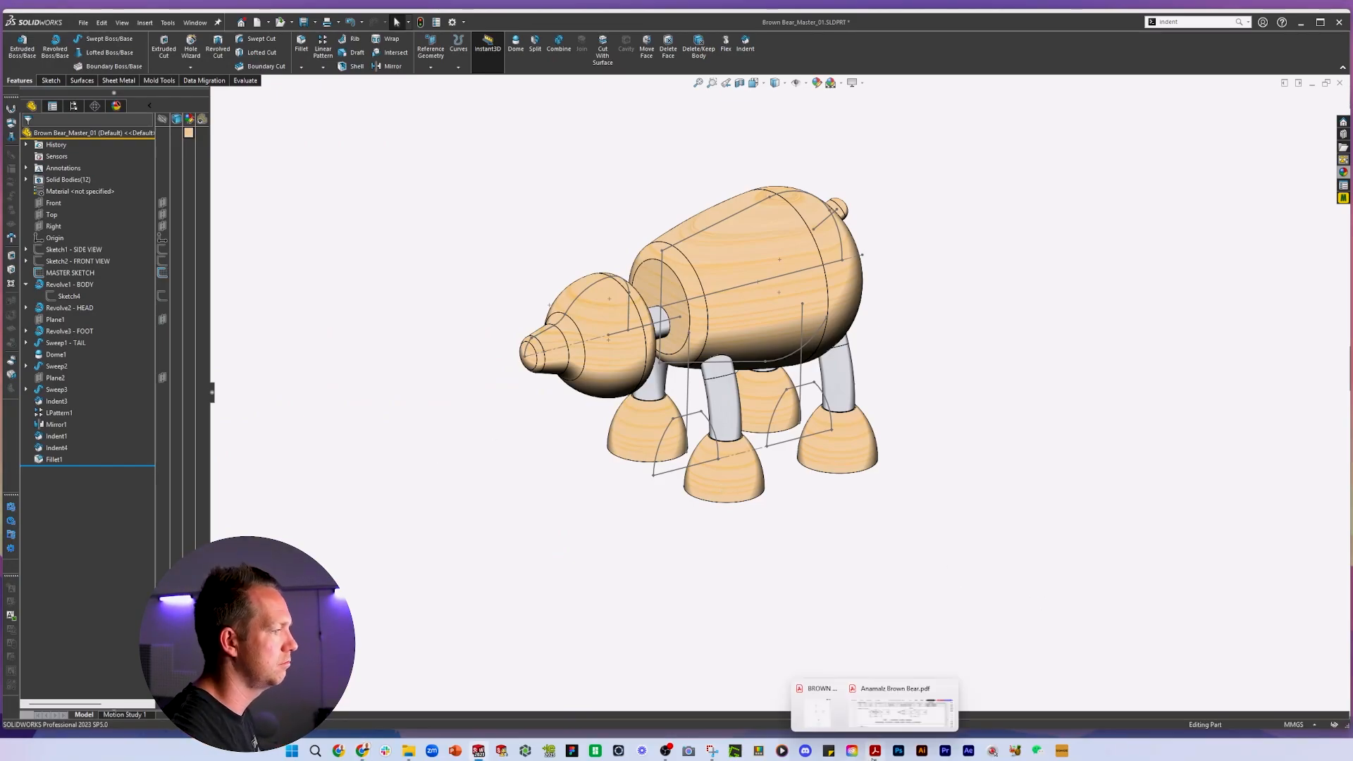
{"action": "left_click", "coordinate": [906, 710]}
{"action": "scroll", "coordinate": [1144, 592], "scroll_direction": "left", "scroll_amount": 2}
{"action": "scroll", "coordinate": [1142, 592], "scroll_direction": "up", "scroll_amount": 15}
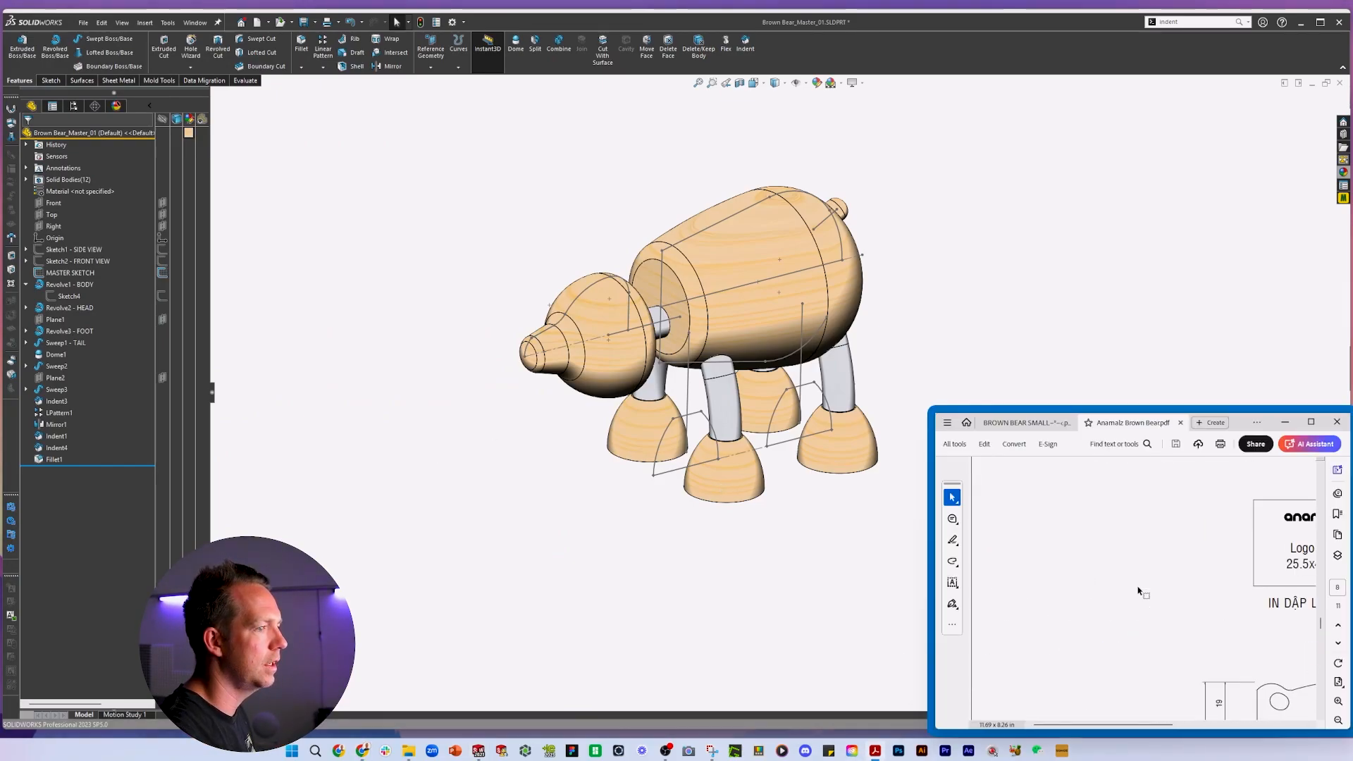
{"action": "scroll", "coordinate": [1138, 591], "scroll_direction": "right", "scroll_amount": 4}
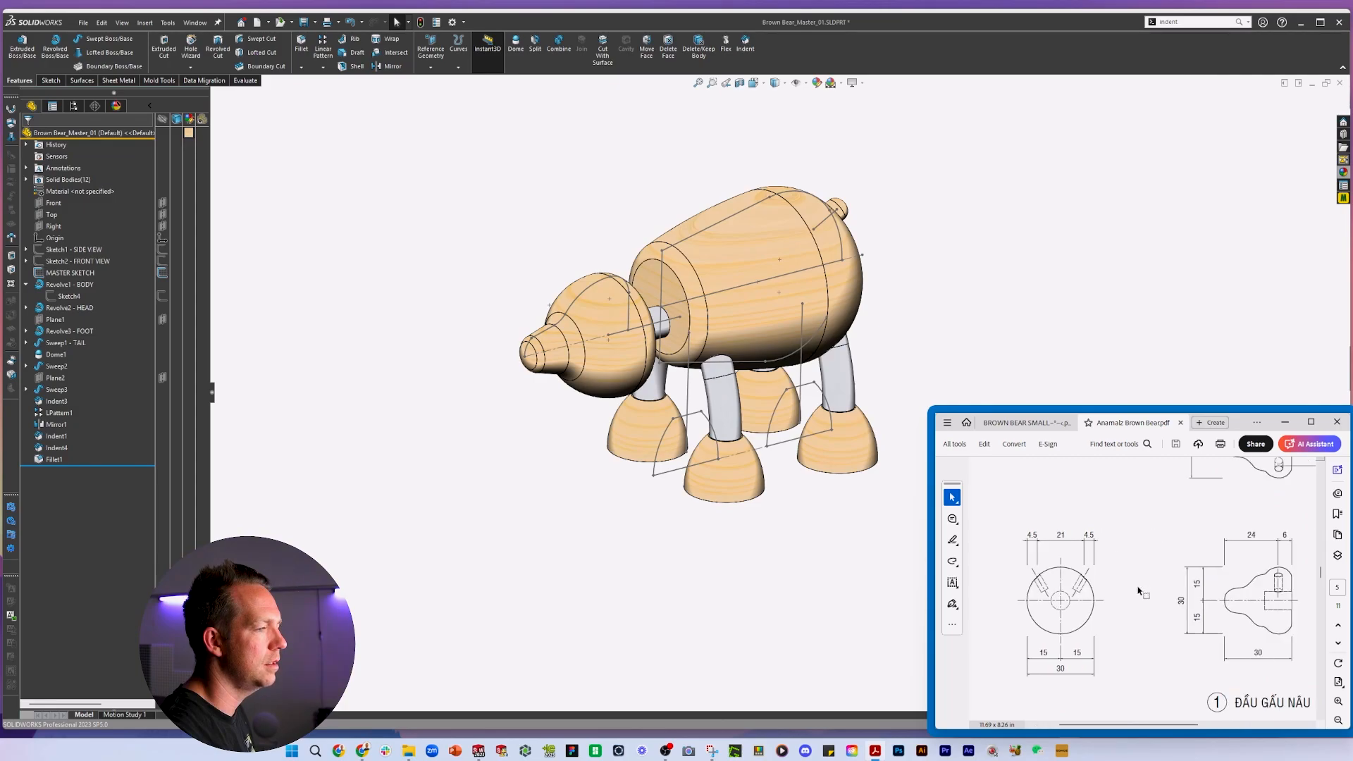
{"action": "scroll", "coordinate": [1138, 590], "scroll_direction": "up", "scroll_amount": 2}
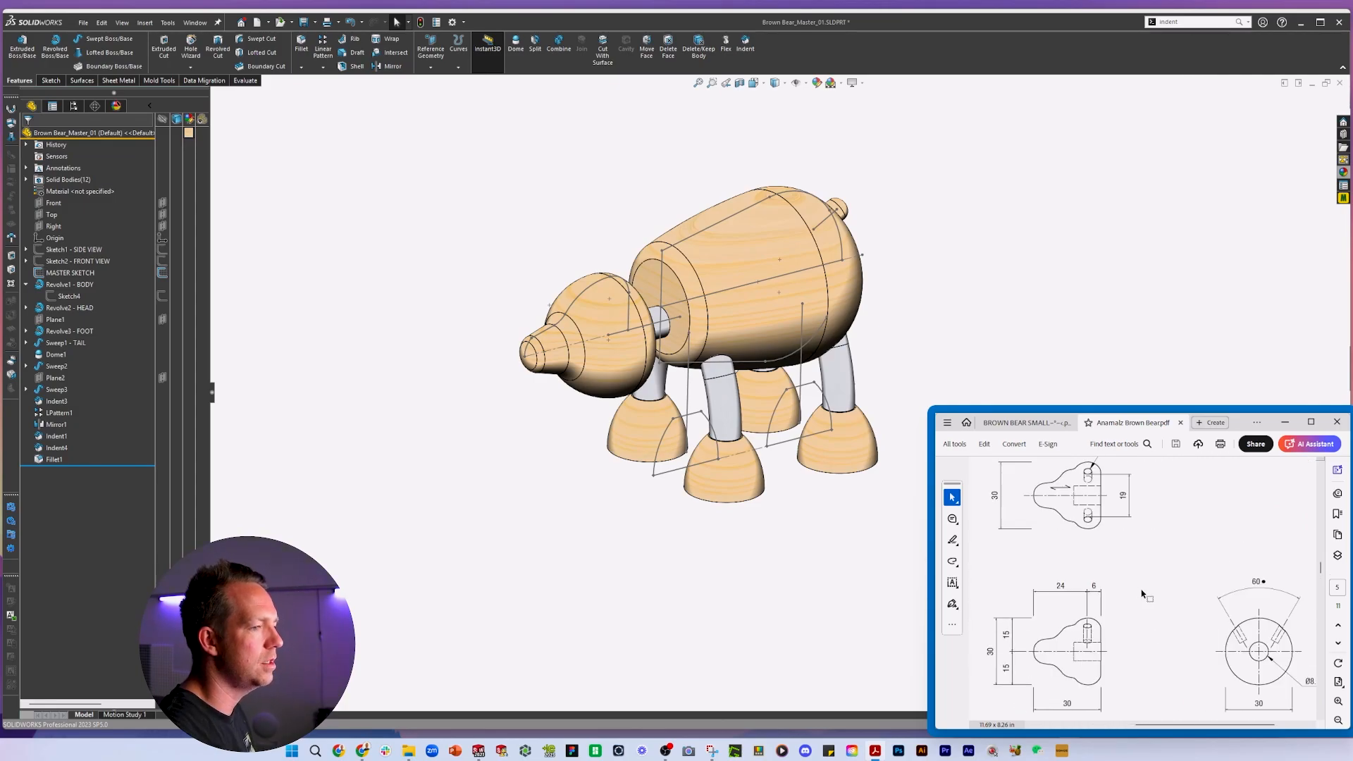
{"action": "scroll", "coordinate": [1141, 592], "scroll_direction": "down", "scroll_amount": 1}
{"action": "scroll", "coordinate": [1140, 596], "scroll_direction": "up", "scroll_amount": 1}
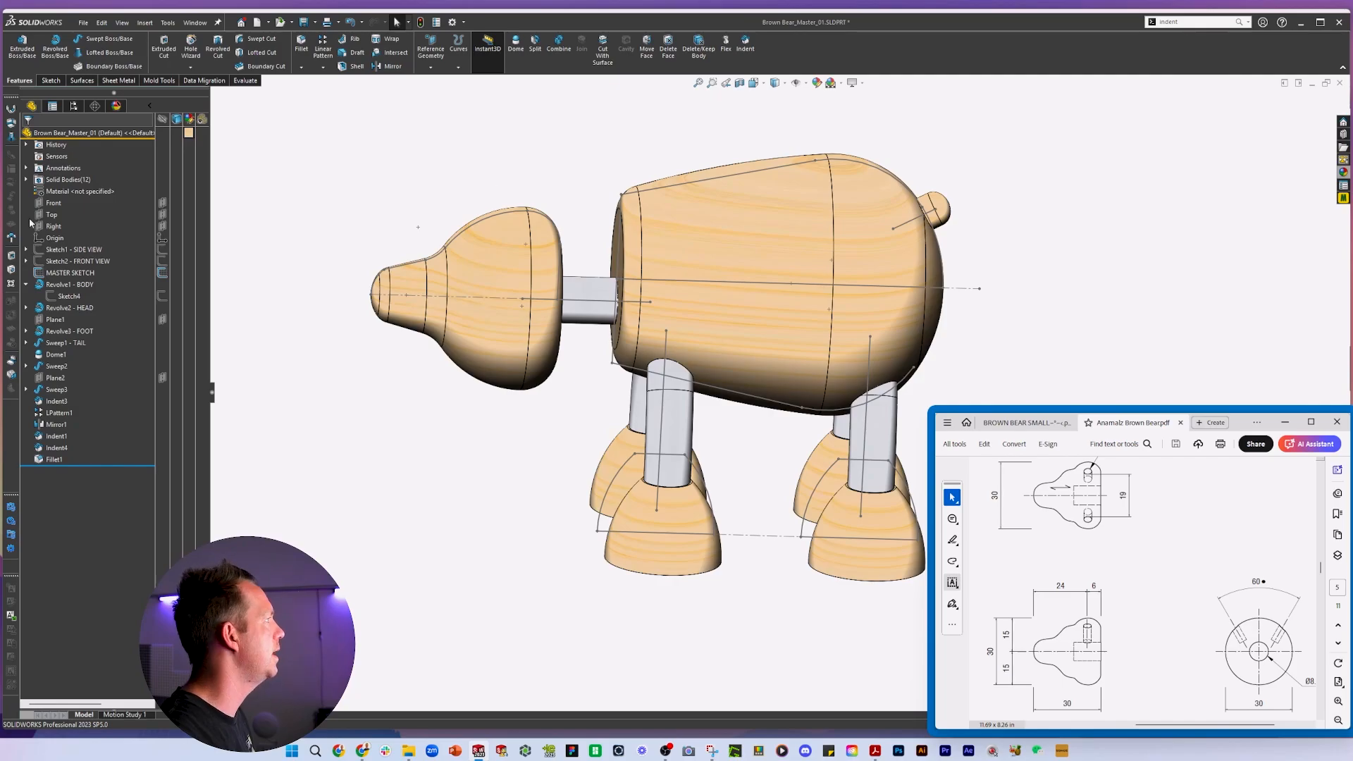
Save the part and edit the master sketch, moving the head's 12.30 dimension closer to the head profile.
{"action": "key", "text": "ctrl+s"}
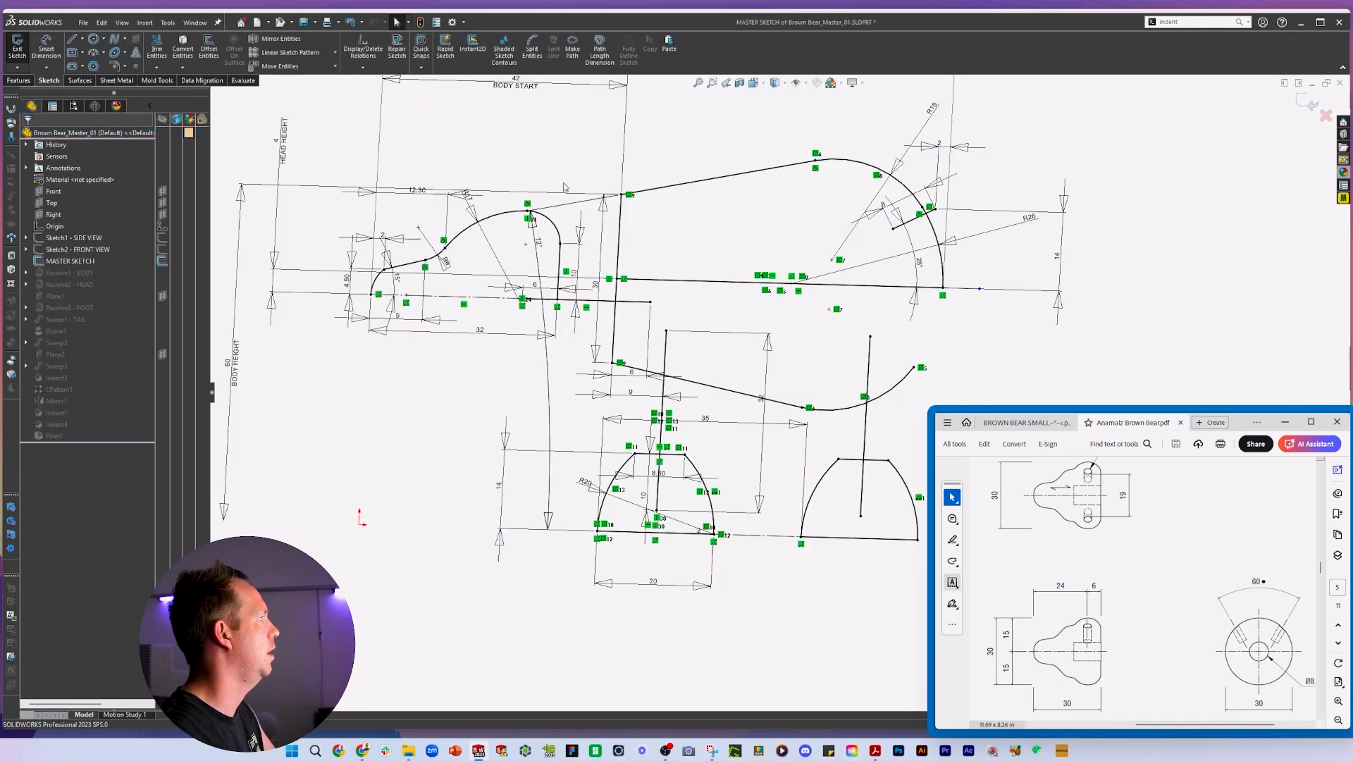
{"action": "key", "text": "space"}
{"action": "left_click", "coordinate": [740, 253]}
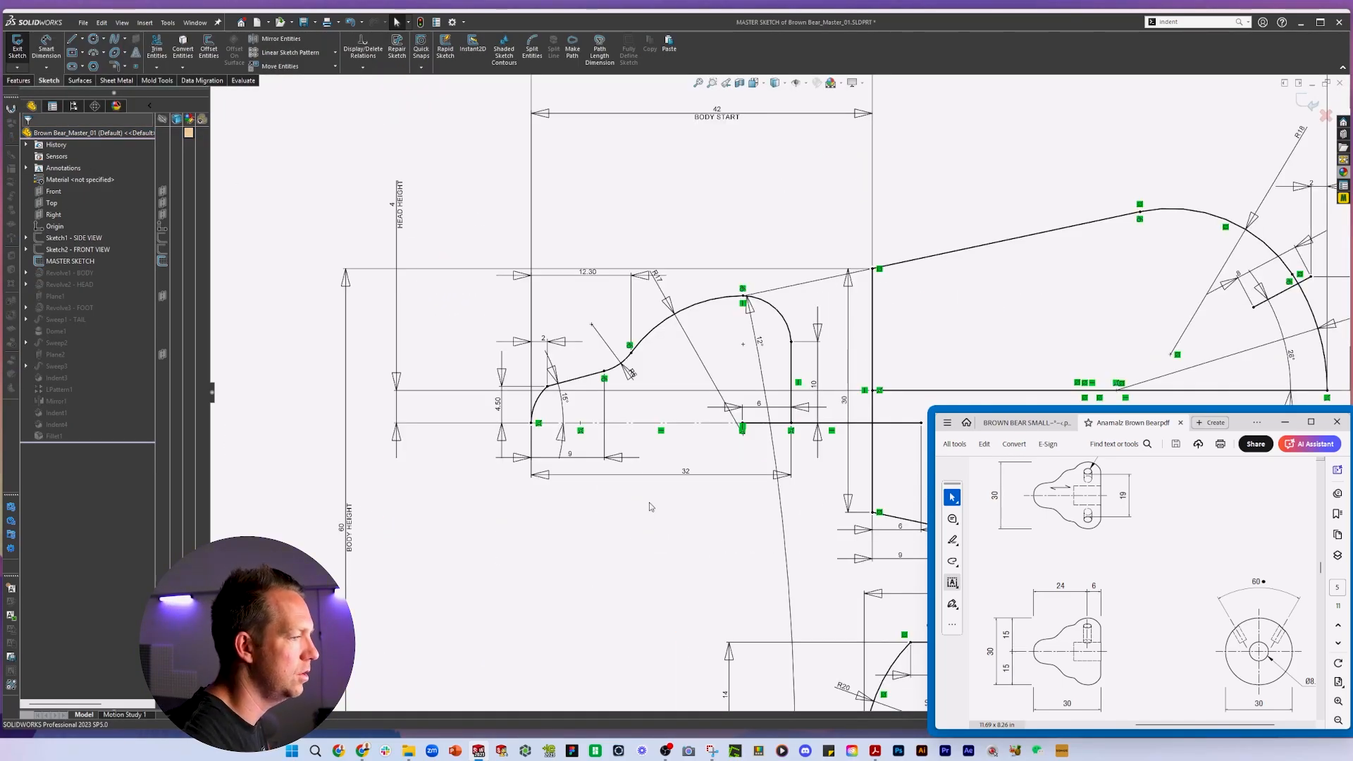
{"action": "scroll", "coordinate": [1153, 619], "scroll_direction": "left", "scroll_amount": 3}
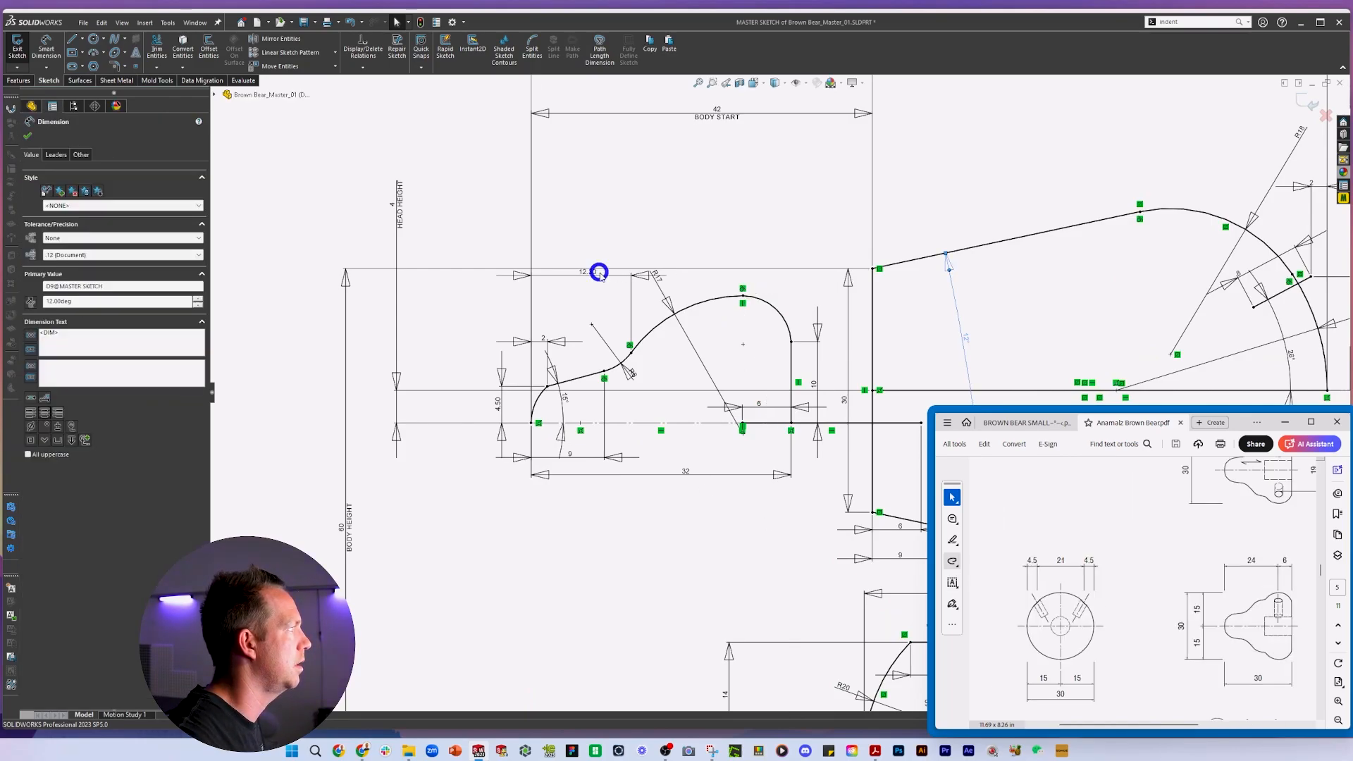
{"action": "left_click_drag", "start_coordinate": [599, 273], "coordinate": [593, 314]}
{"action": "left_click", "coordinate": [640, 563]}
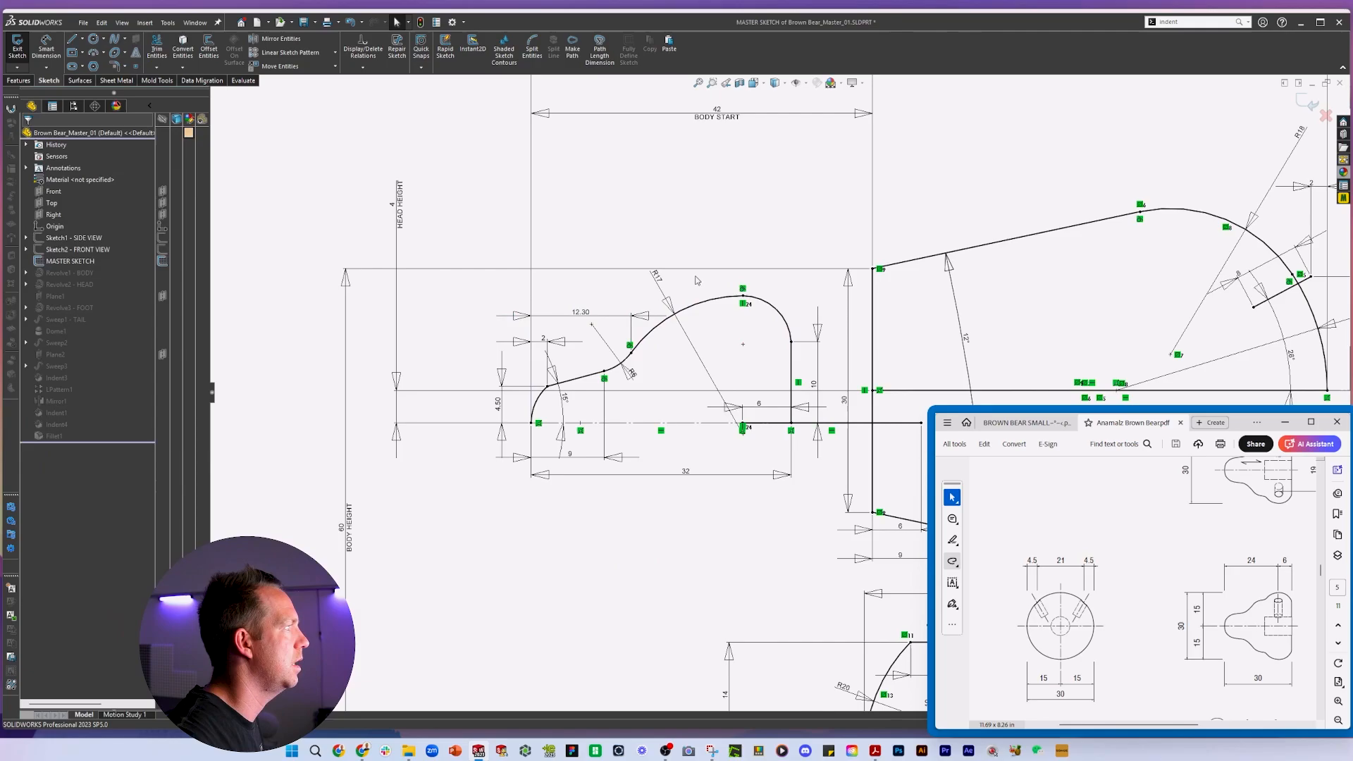
Delete the head profile's R17 dimension and add a 30 mm diameter dimension from the profile's highest point across the head centre line.
{"action": "left_click", "coordinate": [659, 280]}
{"action": "key", "text": "Delete"}
{"action": "key", "text": "d"}
{"action": "left_click", "coordinate": [743, 296]}
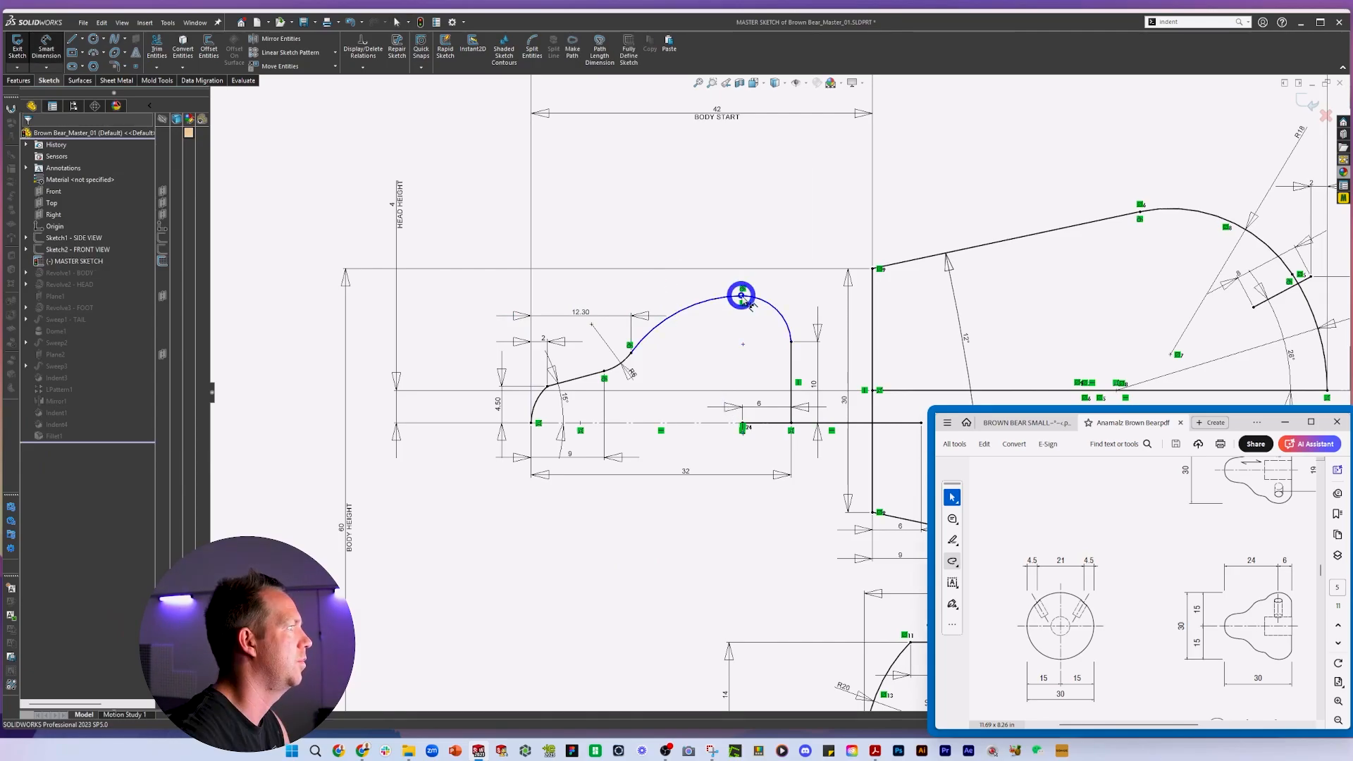
{"action": "left_click", "coordinate": [677, 423]}
{"action": "left_click", "coordinate": [683, 502]}
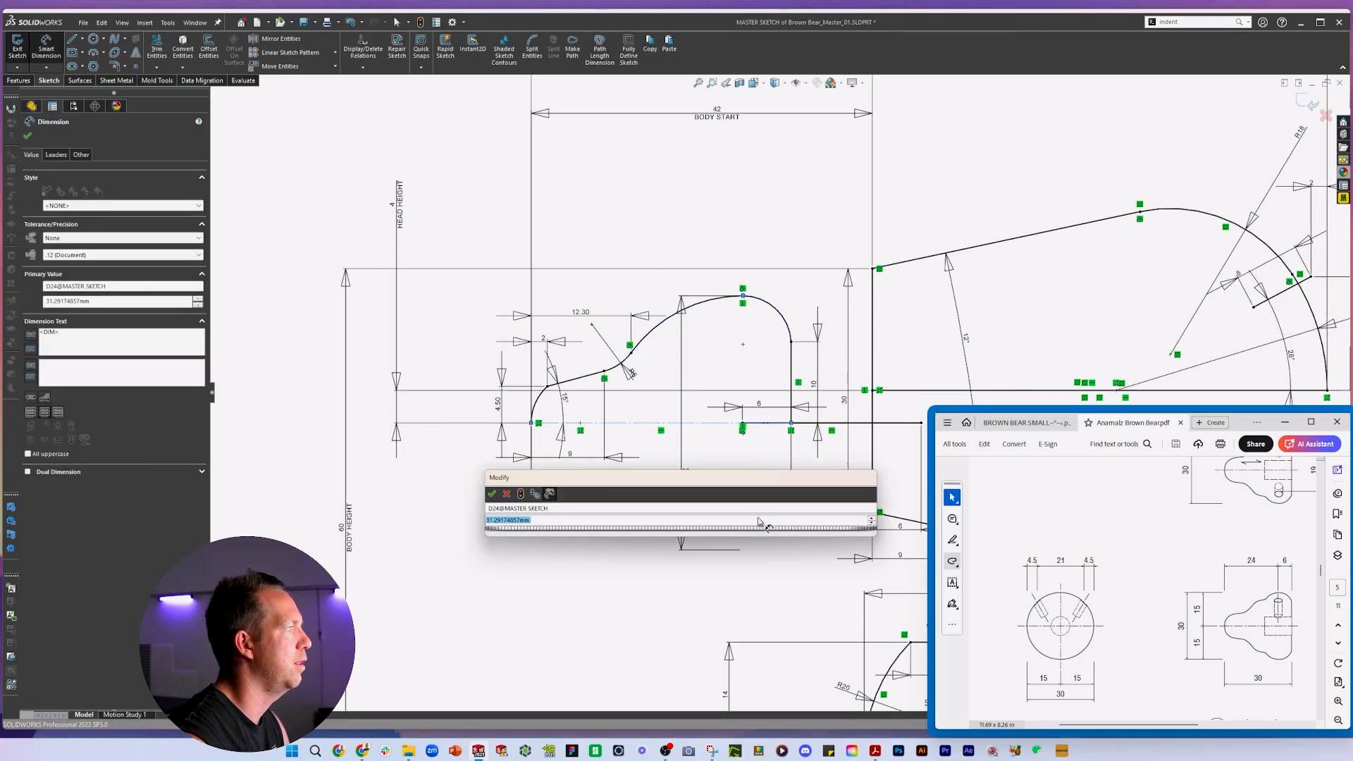
{"action": "type", "text": "30"}
{"action": "key", "text": "Return"}
{"action": "left_click", "coordinate": [795, 551]}
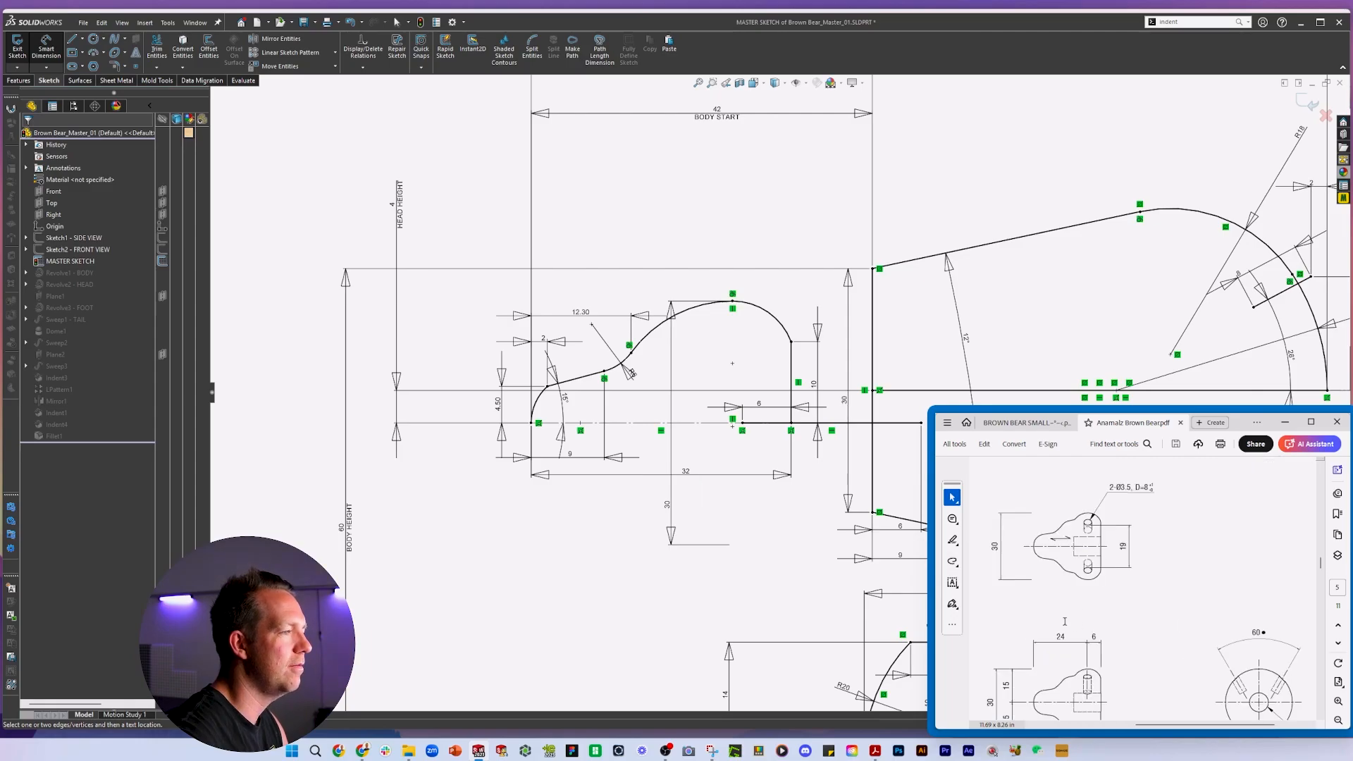
Check the PDF head drawing and add a driven horizontal dimension from the head profile's highest point to its rear edge.
{"action": "scroll", "coordinate": [1065, 622], "scroll_direction": "down", "scroll_amount": 2}
{"action": "scroll", "coordinate": [1184, 584], "scroll_direction": "down", "scroll_amount": 1}
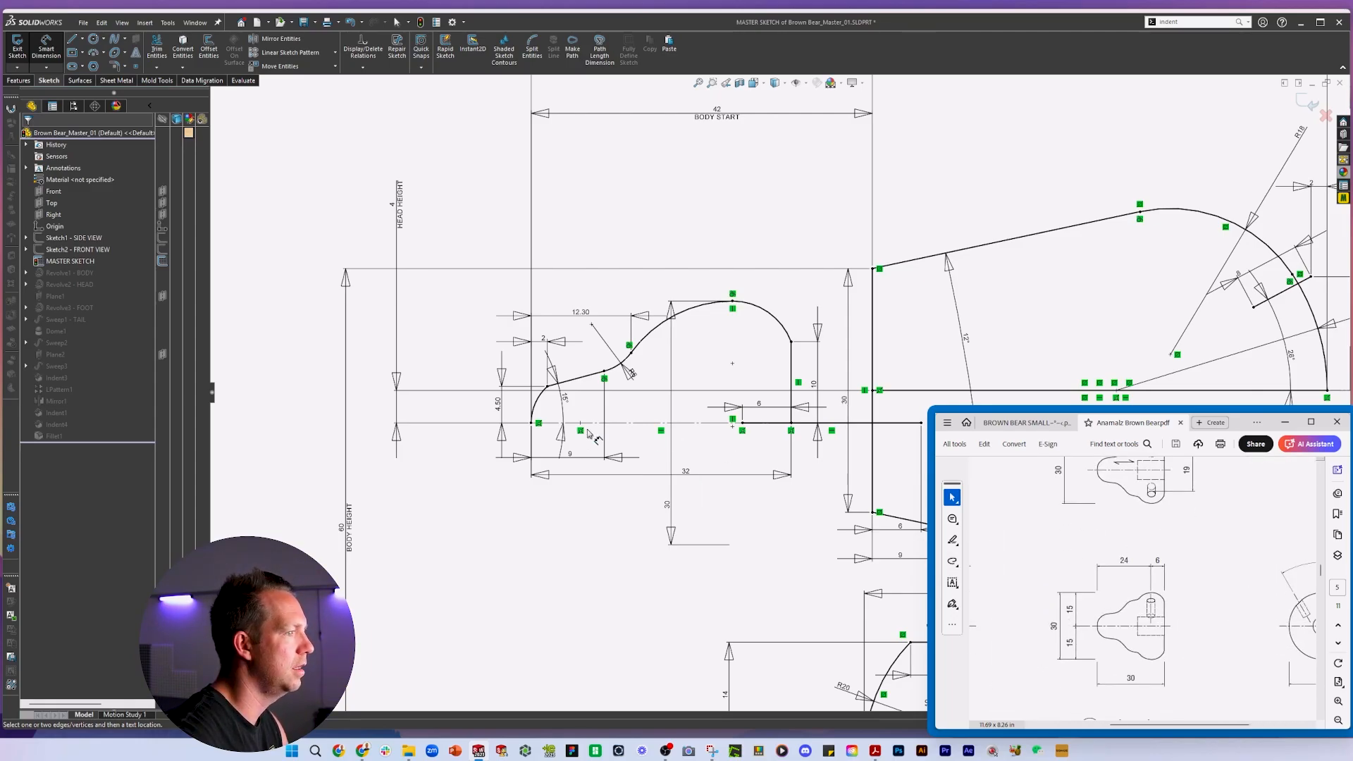
{"action": "scroll", "coordinate": [1108, 606], "scroll_direction": "up", "scroll_amount": 2}
{"action": "scroll", "coordinate": [1108, 606], "scroll_direction": "down", "scroll_amount": 2}
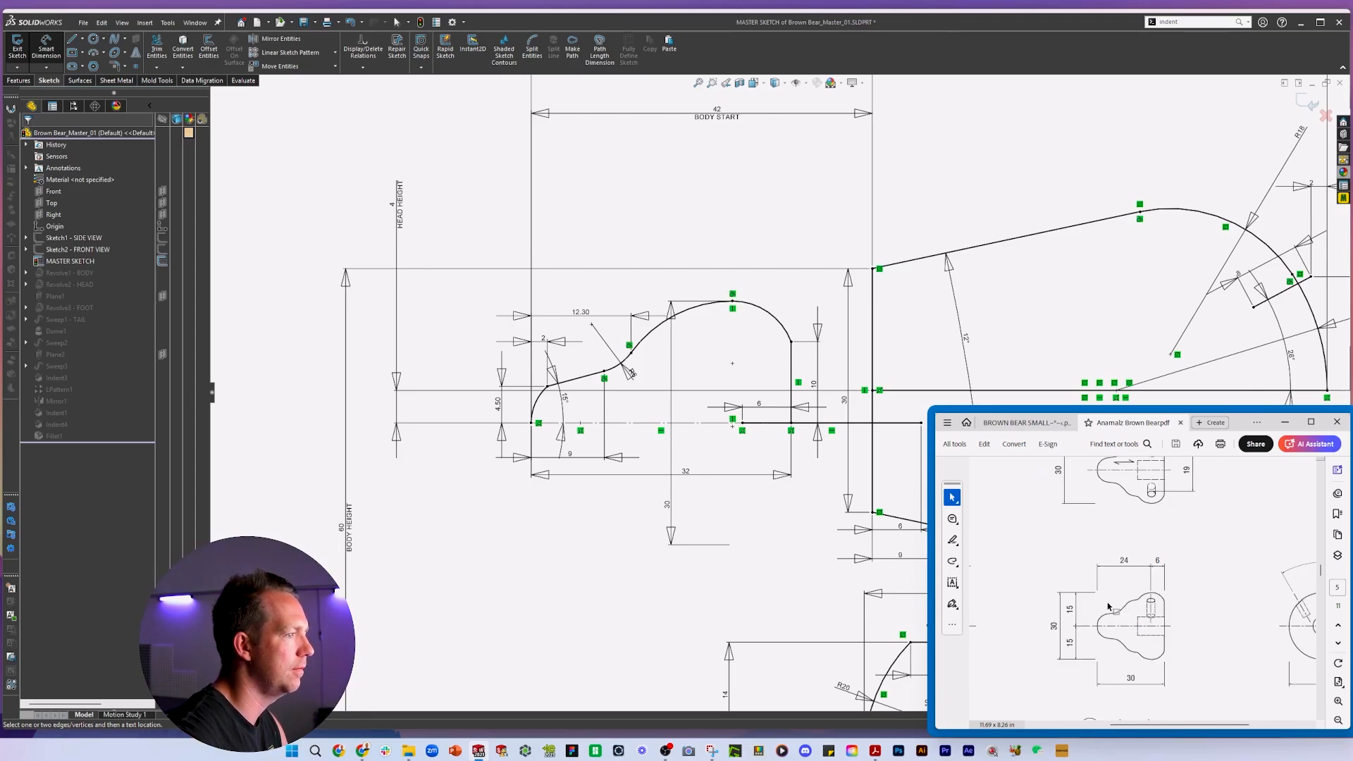
{"action": "left_click", "coordinate": [773, 312]}
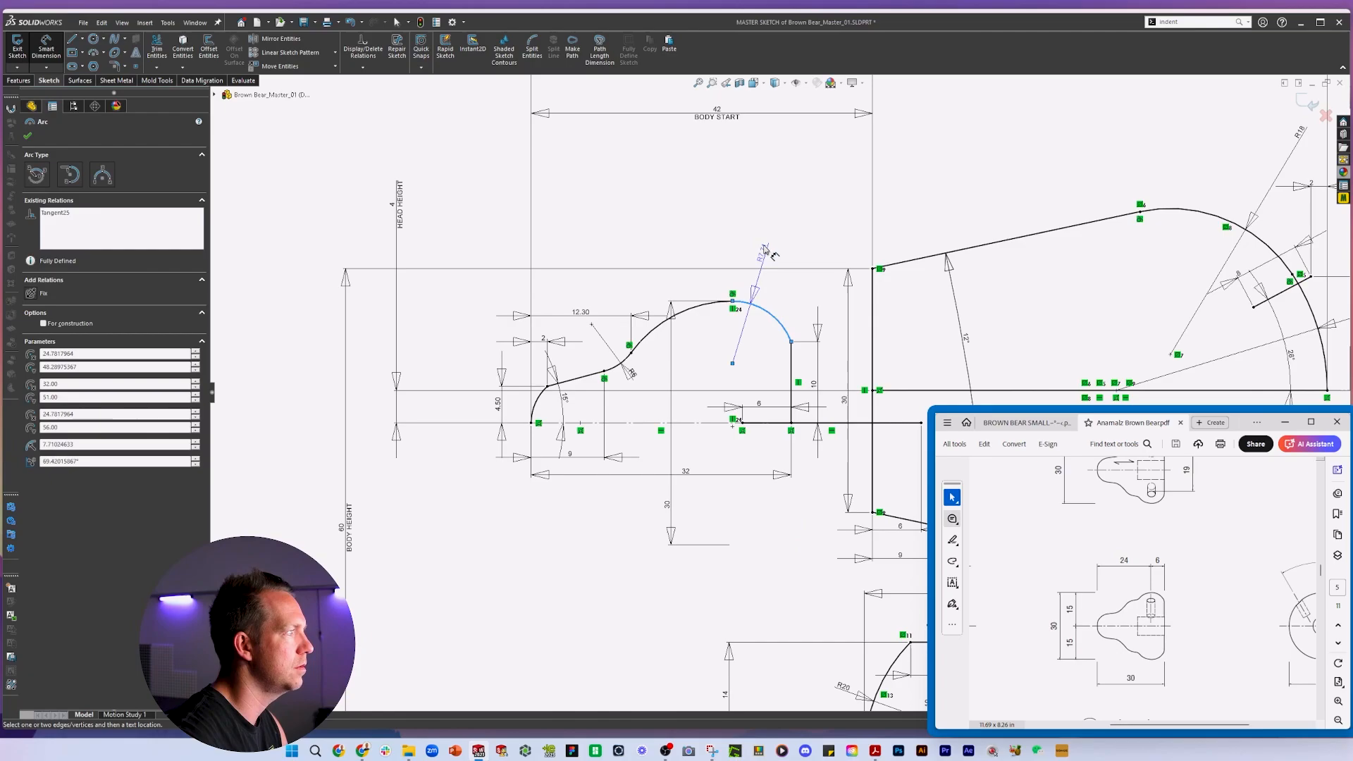
{"action": "left_click", "coordinate": [772, 166]}
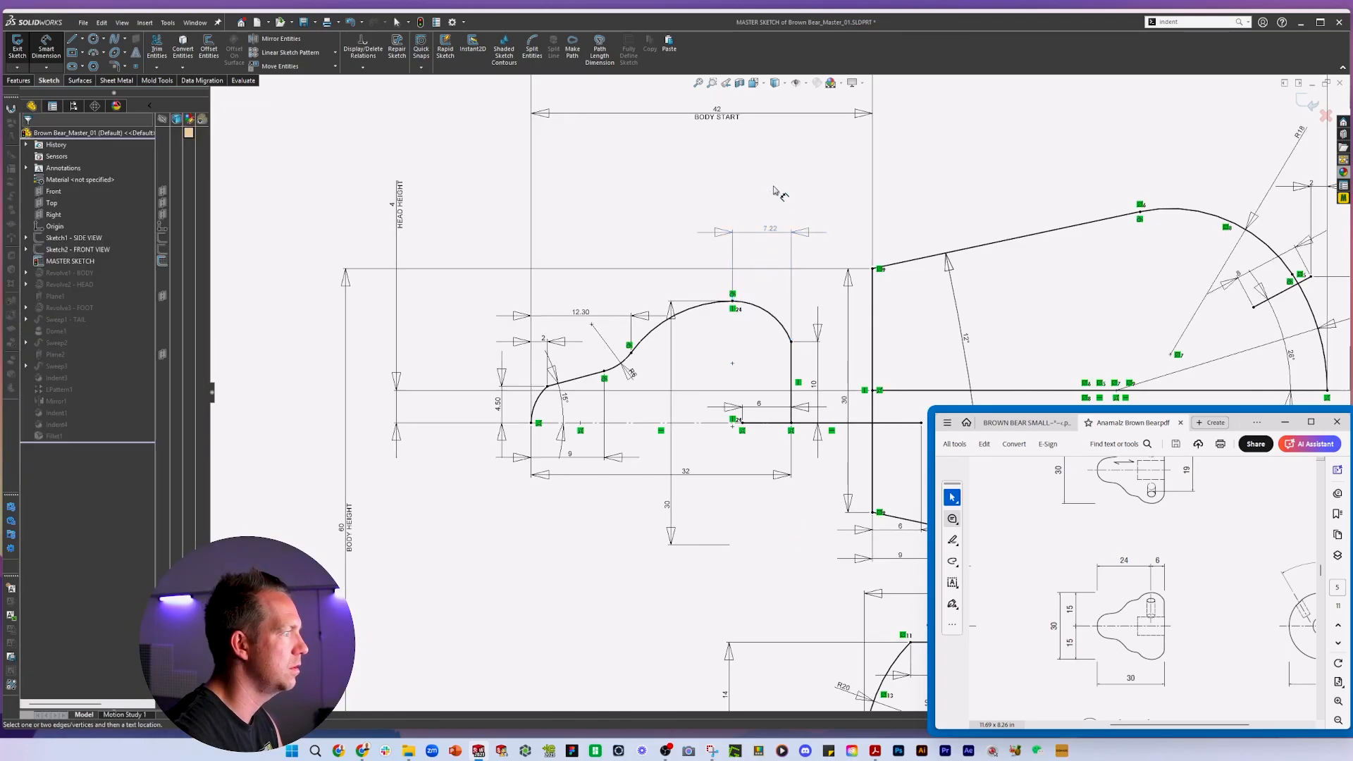
Review the head views in the PDF and set the bore line on the head centre line to 12 mm.
{"action": "scroll", "coordinate": [1228, 563], "scroll_direction": "down", "scroll_amount": 3}
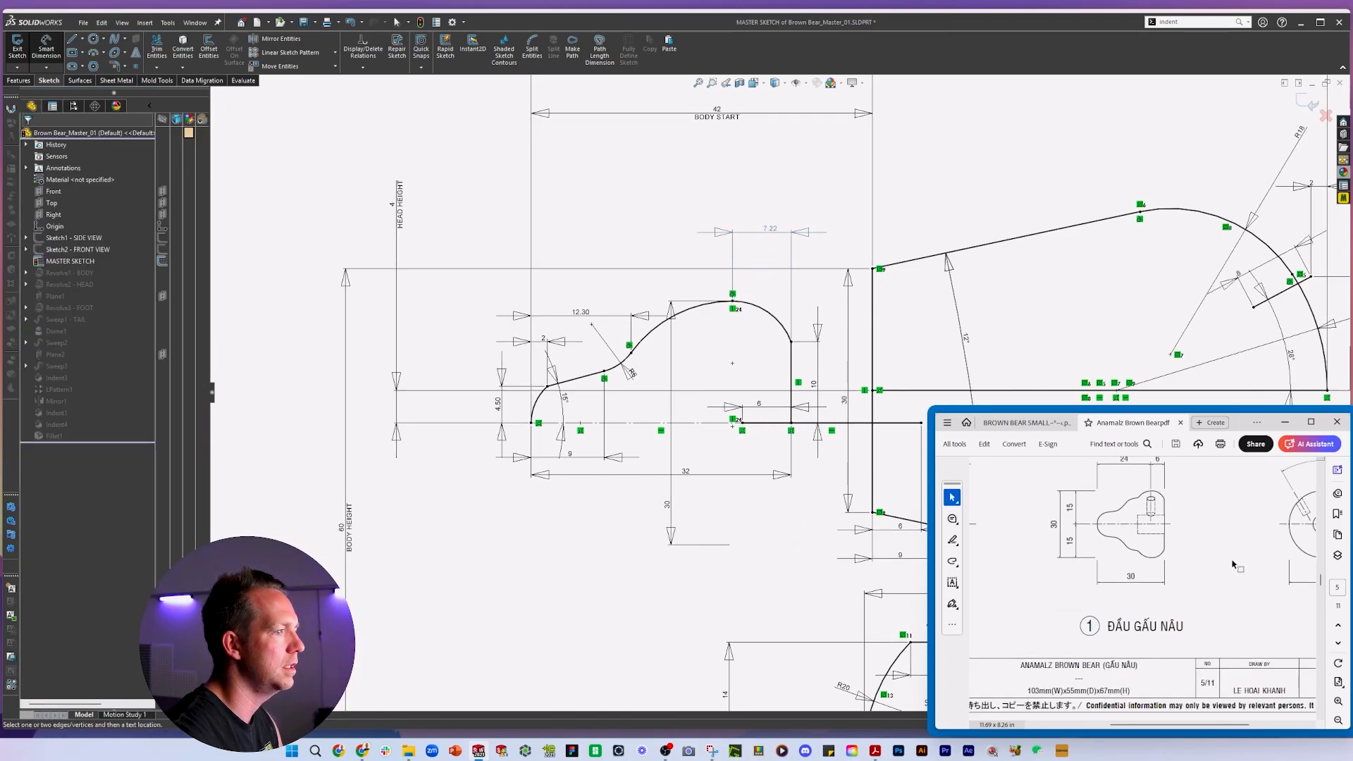
{"action": "scroll", "coordinate": [1232, 560], "scroll_direction": "right", "scroll_amount": 3}
{"action": "scroll", "coordinate": [1144, 567], "scroll_direction": "left", "scroll_amount": 4}
{"action": "scroll", "coordinate": [1144, 567], "scroll_direction": "up", "scroll_amount": 1}
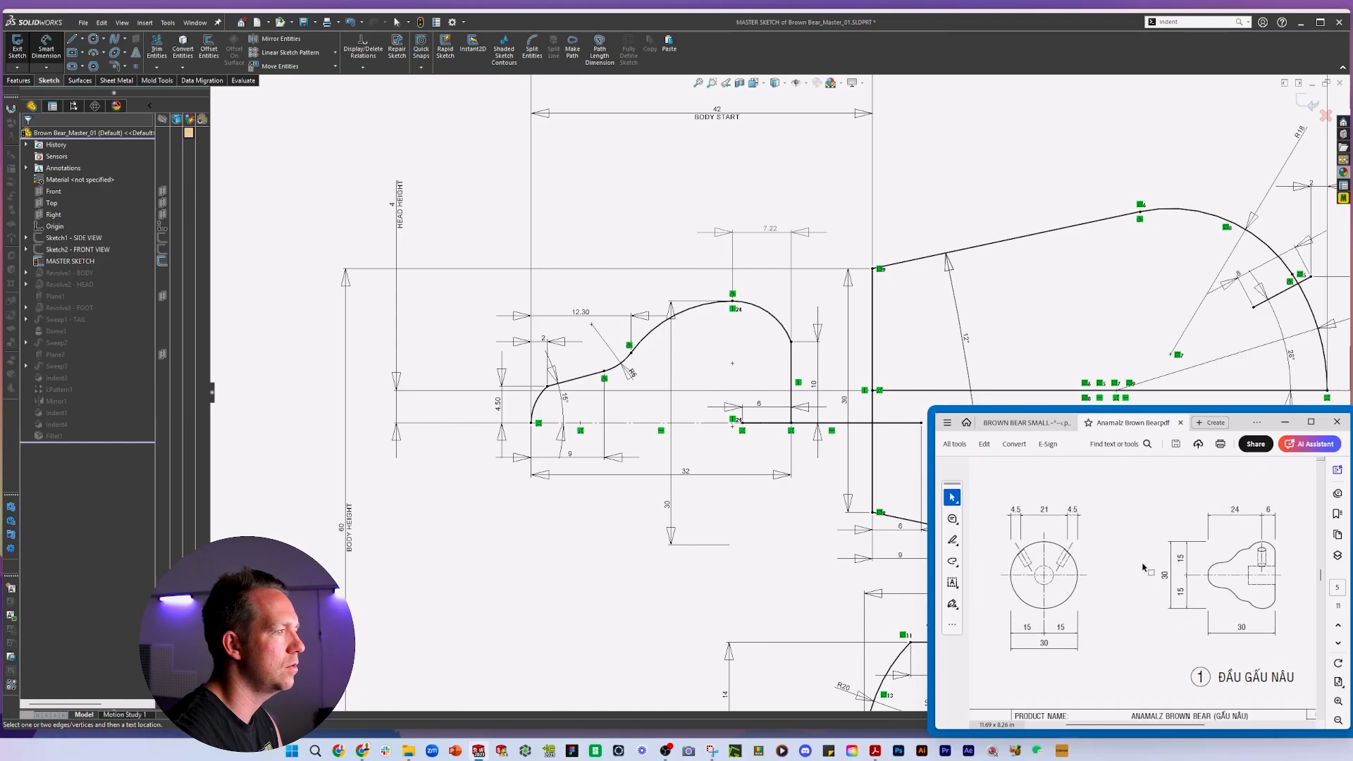
{"action": "scroll", "coordinate": [1144, 567], "scroll_direction": "left", "scroll_amount": 1}
{"action": "double_click", "coordinate": [763, 404]}
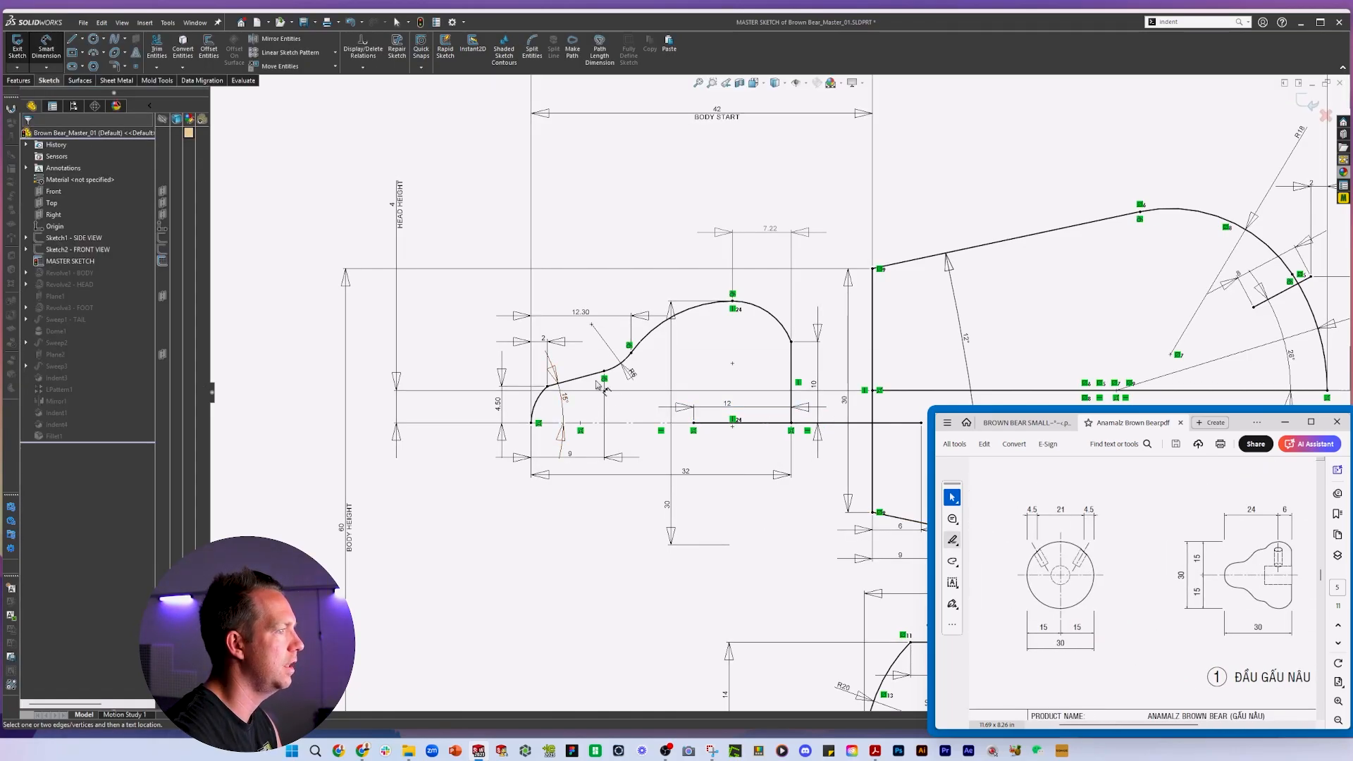
Capture the head's dimensioned side view from the PDF and paste it into the master sketch as a picture.
{"action": "scroll", "coordinate": [582, 392], "scroll_direction": "down", "scroll_amount": 2}
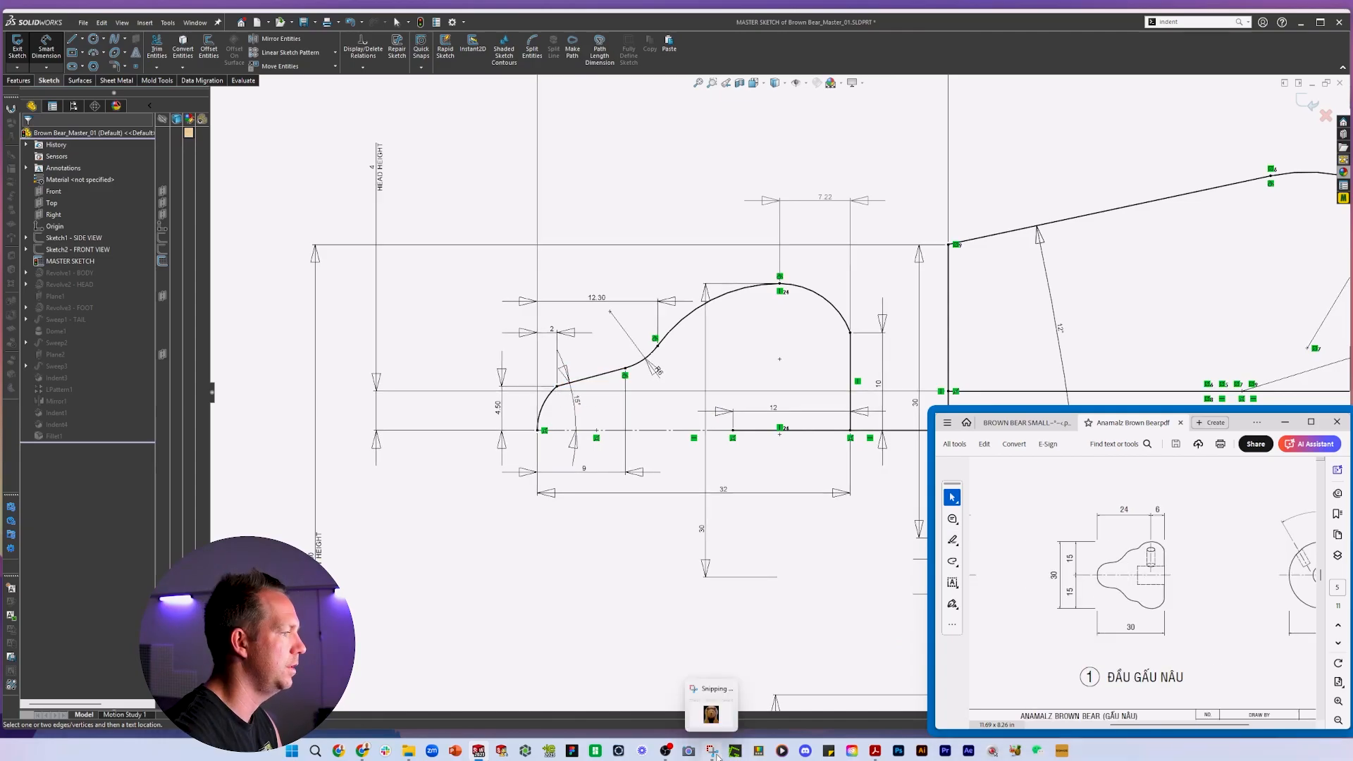
{"action": "left_click", "coordinate": [713, 751]}
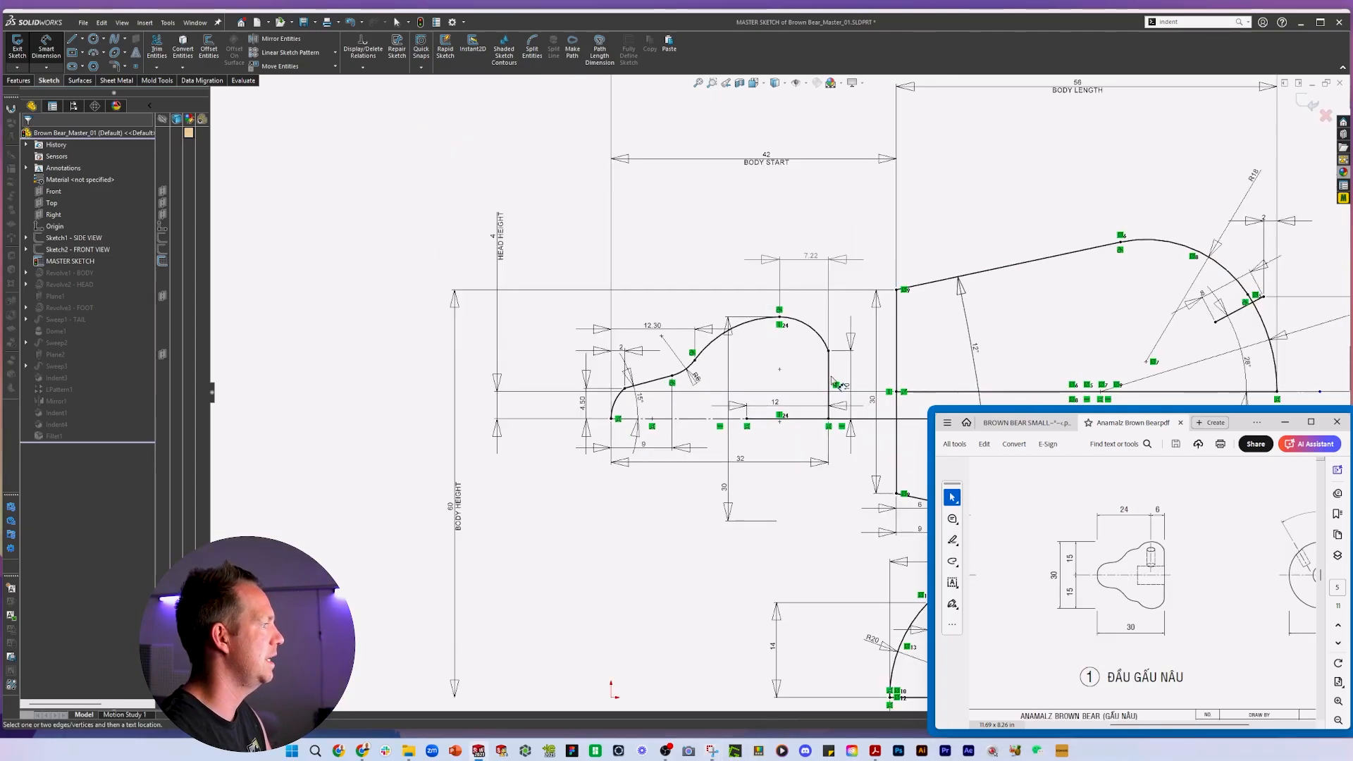
{"action": "key", "text": "ctrl+v"}
{"action": "key", "text": "Escape"}
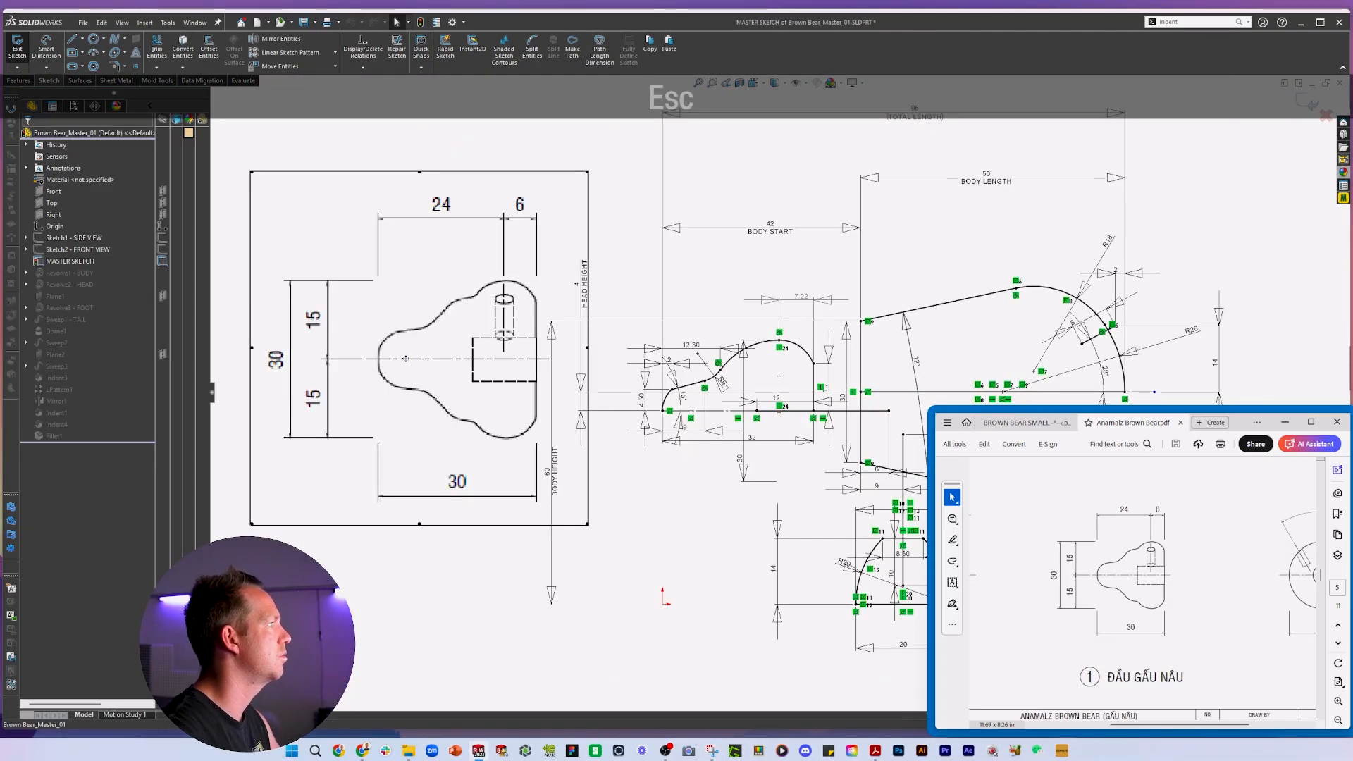
Move and scale the pasted head picture so its outline lines up with the sketched head's length and centre line.
{"action": "left_click_drag", "start_coordinate": [381, 441], "coordinate": [697, 507]}
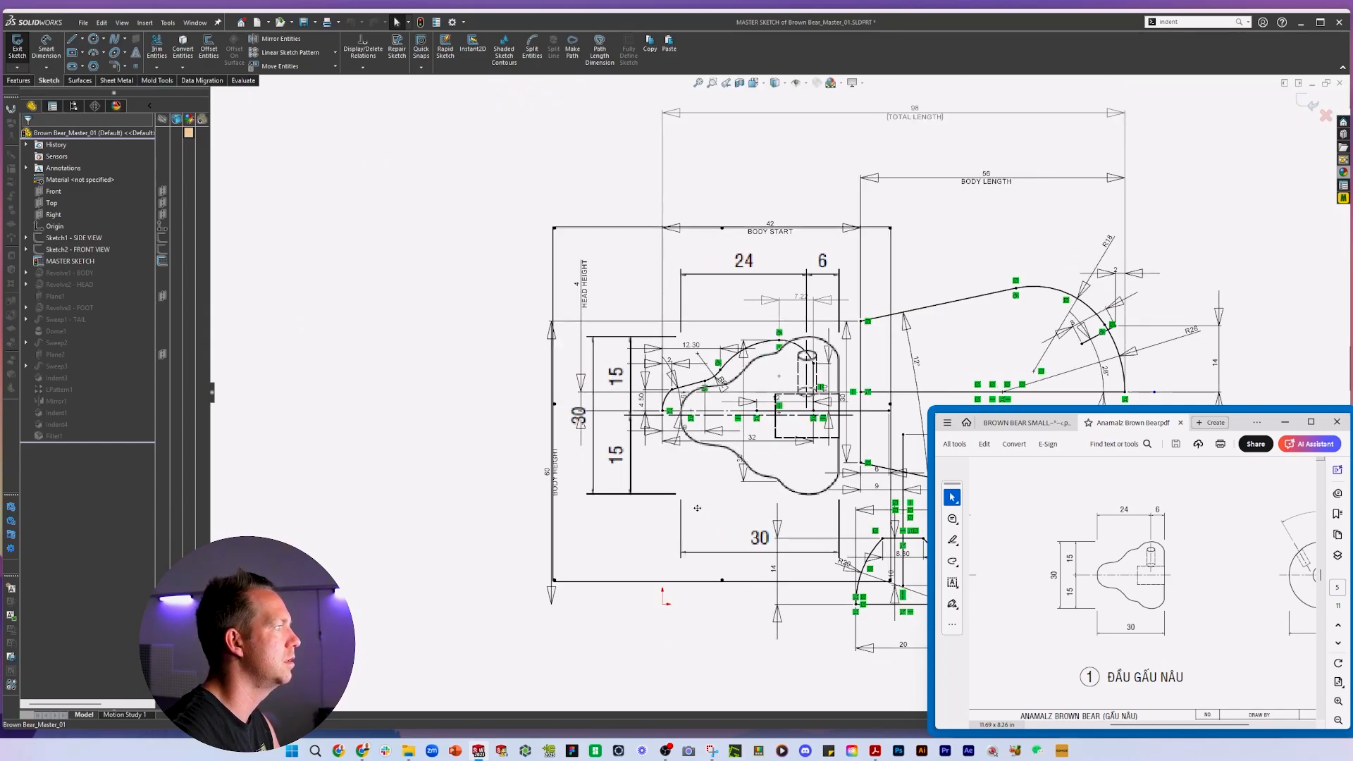
{"action": "left_click_drag", "start_coordinate": [889, 228], "coordinate": [857, 261]}
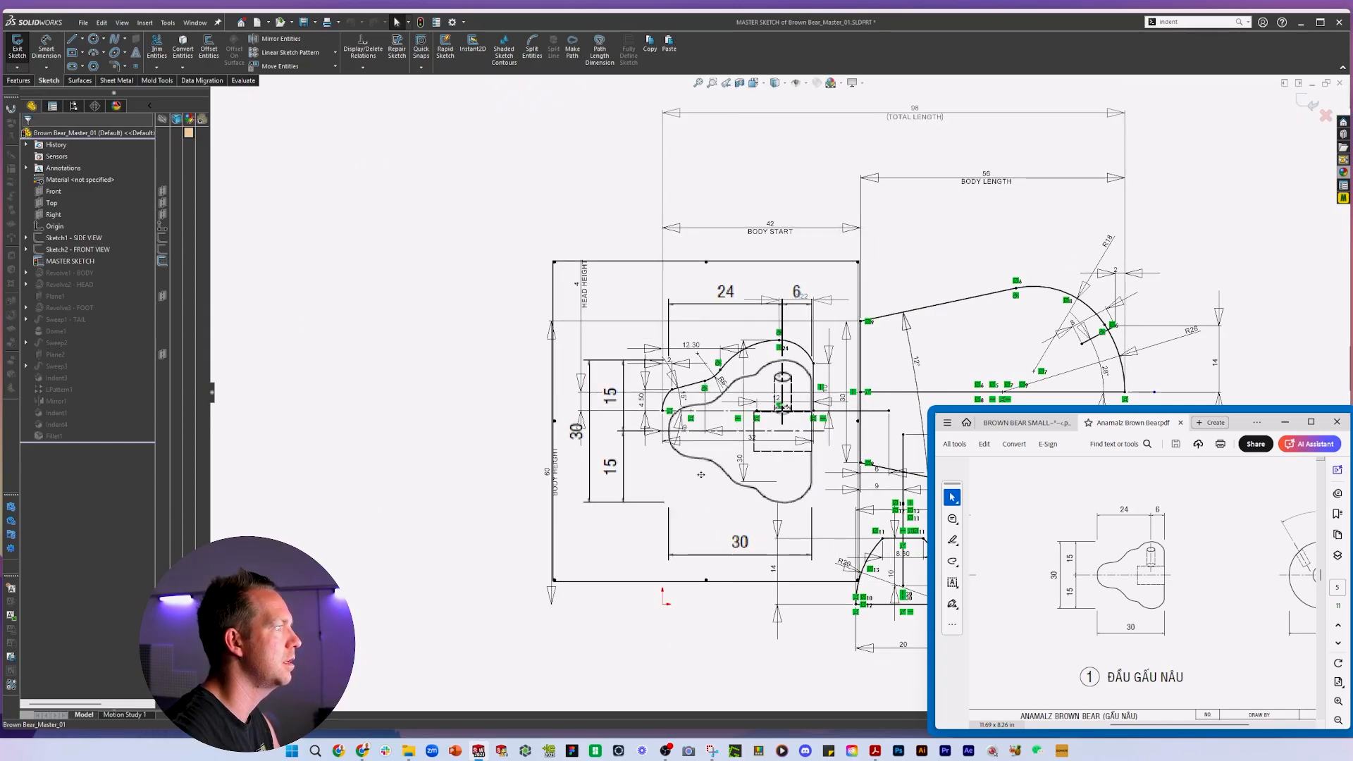
{"action": "left_click_drag", "start_coordinate": [691, 514], "coordinate": [687, 494]}
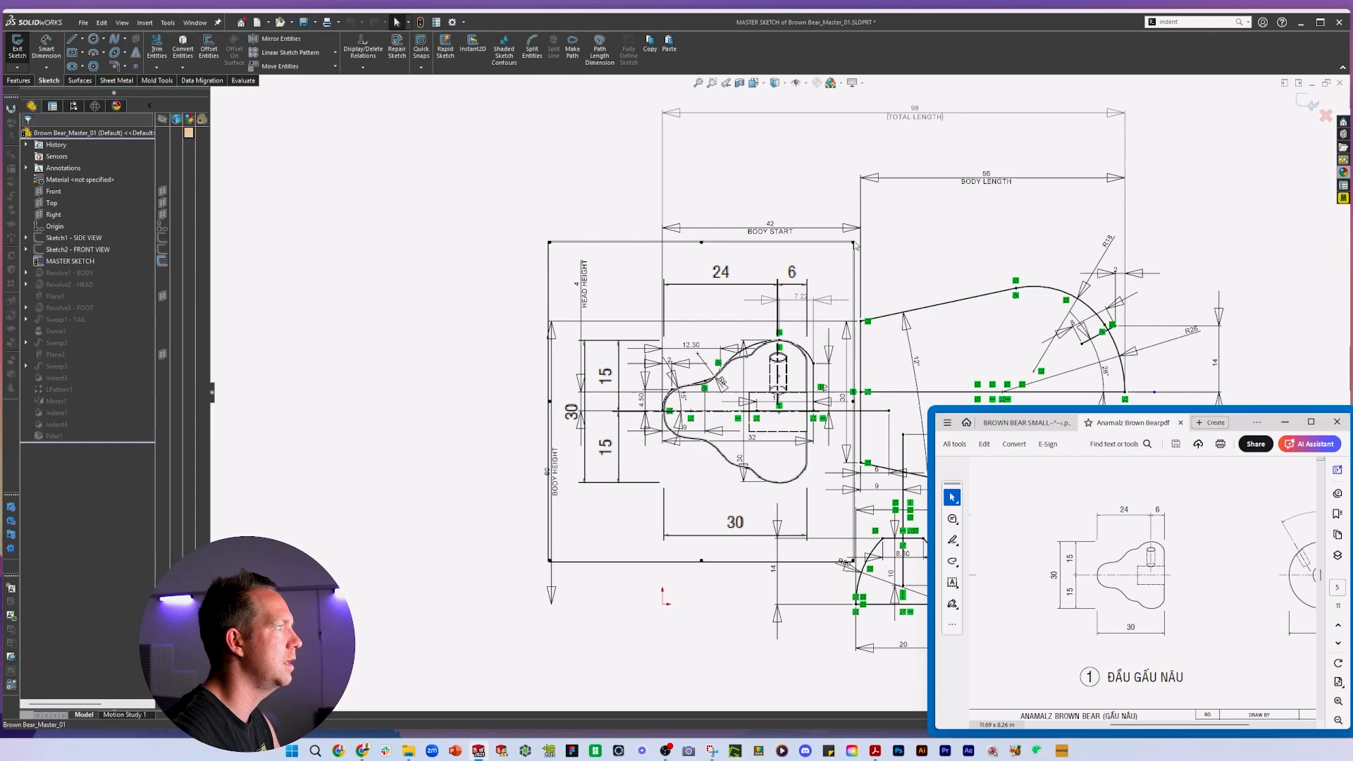
{"action": "left_click_drag", "start_coordinate": [852, 242], "coordinate": [866, 227]}
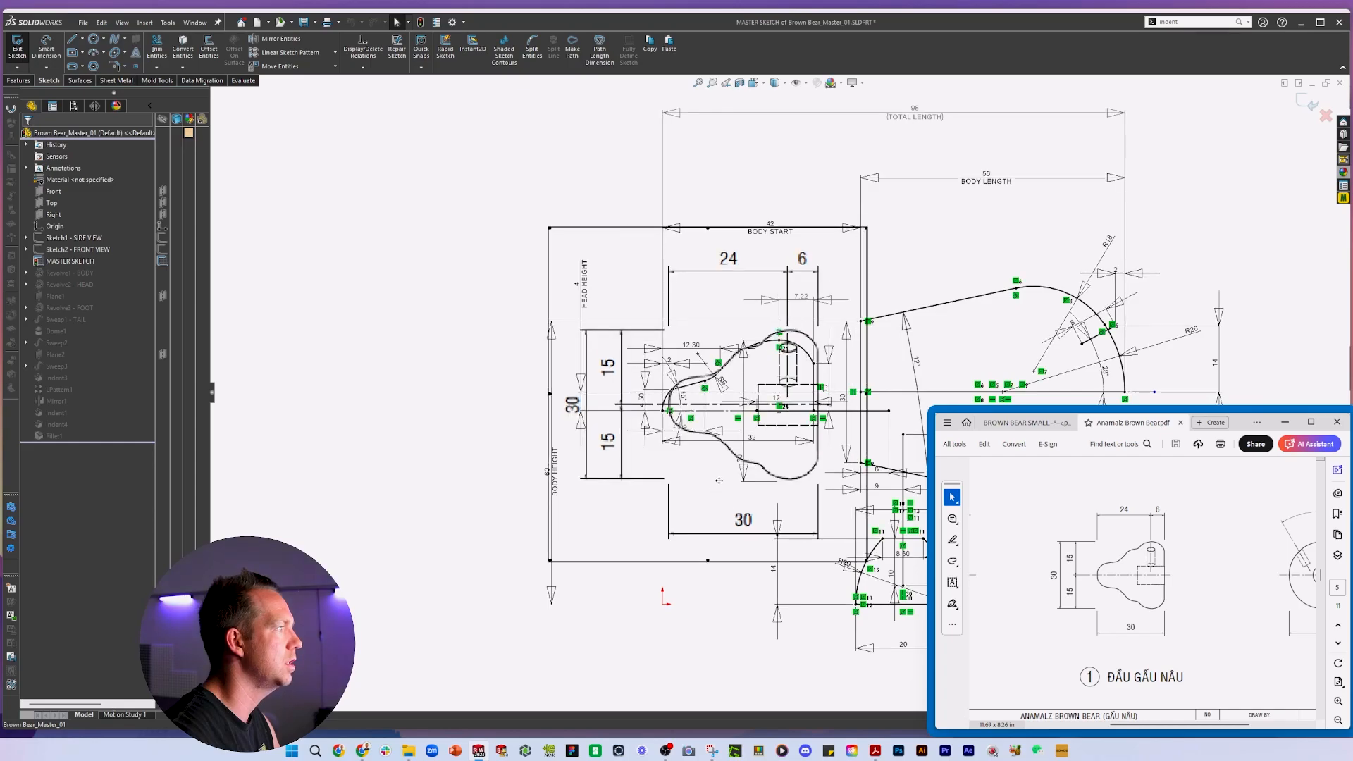
{"action": "scroll", "coordinate": [763, 451], "scroll_direction": "down", "scroll_amount": 5}
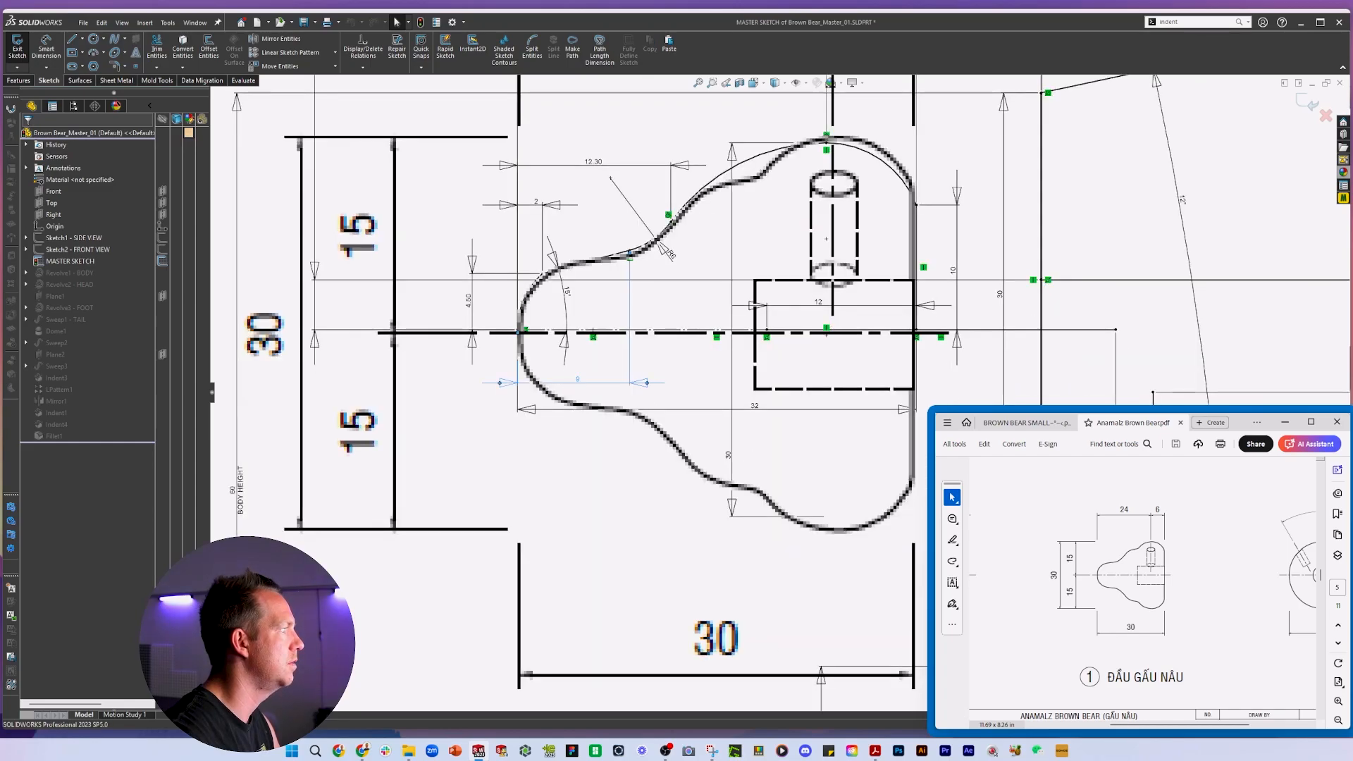
{"action": "scroll", "coordinate": [763, 230], "scroll_direction": "up", "scroll_amount": 3}
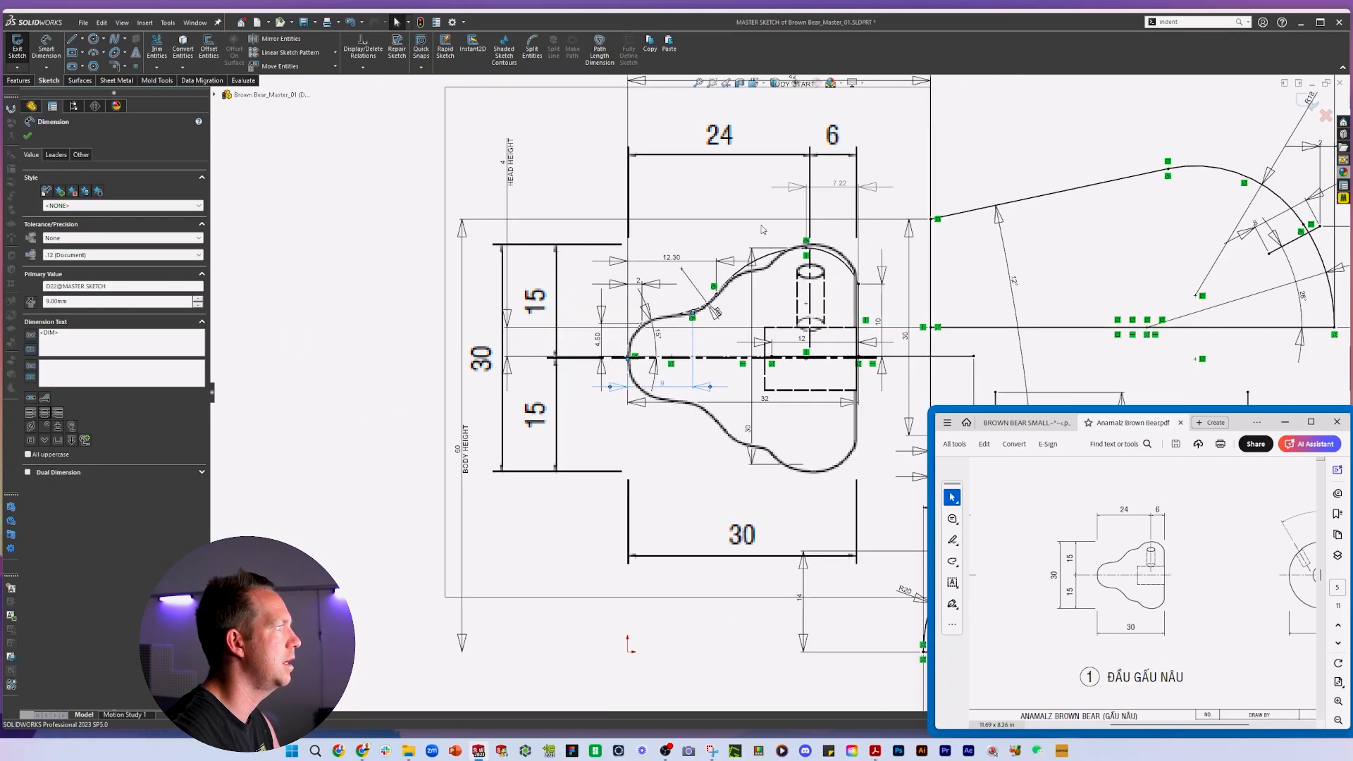
Delete the head profile's old curved segments from the nose to the rear edge, keeping the centre line and rear edge.
{"action": "scroll", "coordinate": [763, 230], "scroll_direction": "down", "scroll_amount": 3}
{"action": "key", "text": "Escape"}
{"action": "left_click", "coordinate": [561, 384]}
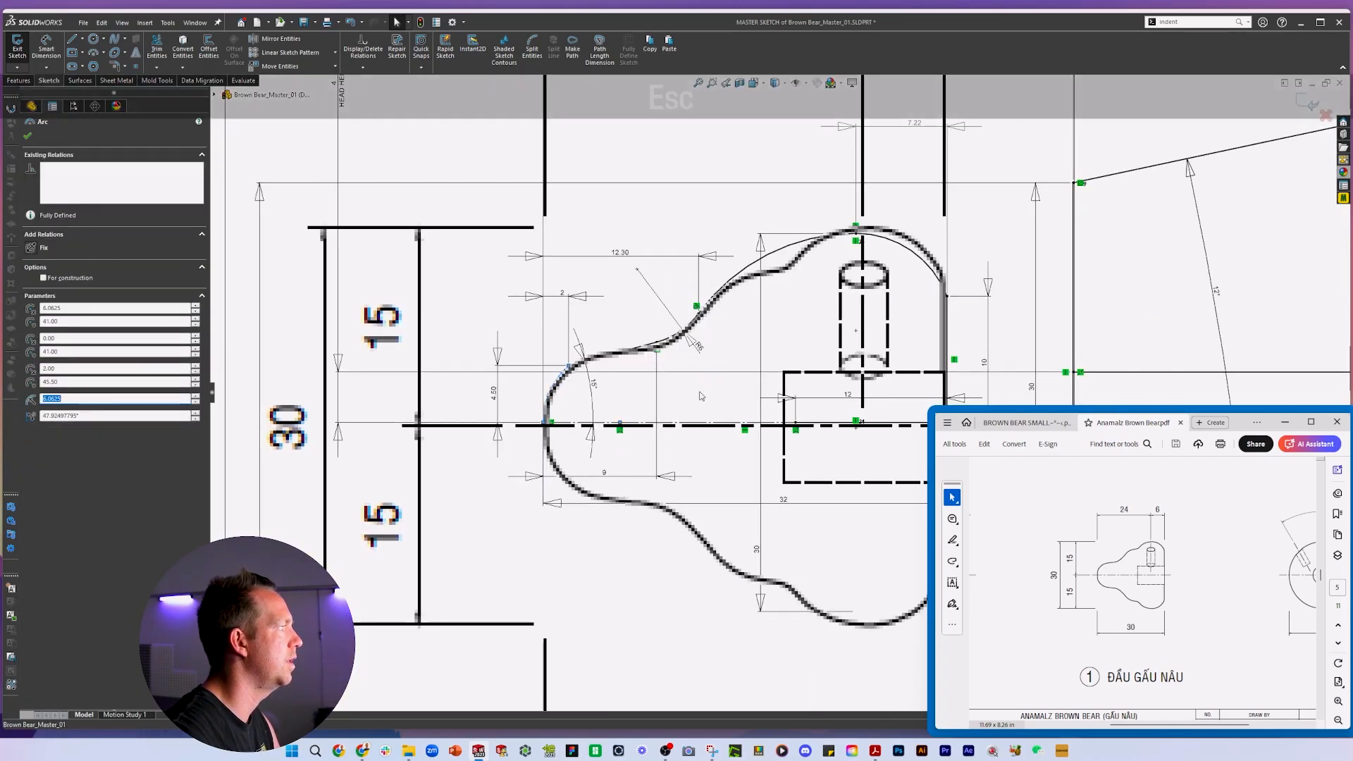
{"action": "scroll", "coordinate": [702, 396], "scroll_direction": "up", "scroll_amount": 3}
{"action": "scroll", "coordinate": [806, 307], "scroll_direction": "down", "scroll_amount": 2}
{"action": "left_click", "coordinate": [877, 305]}
{"action": "key", "text": "Delete"}
{"action": "left_click", "coordinate": [787, 297]}
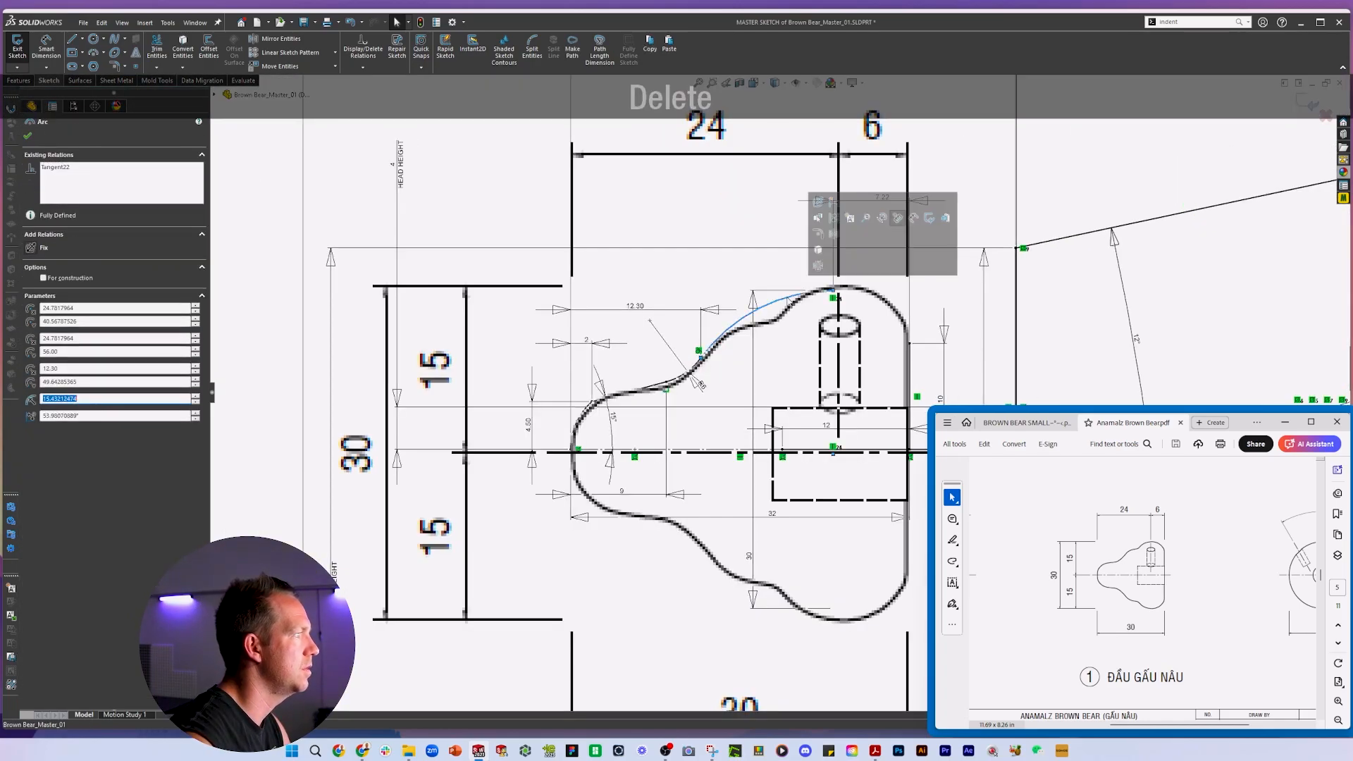
{"action": "key", "text": "Delete"}
{"action": "left_click", "coordinate": [584, 415]}
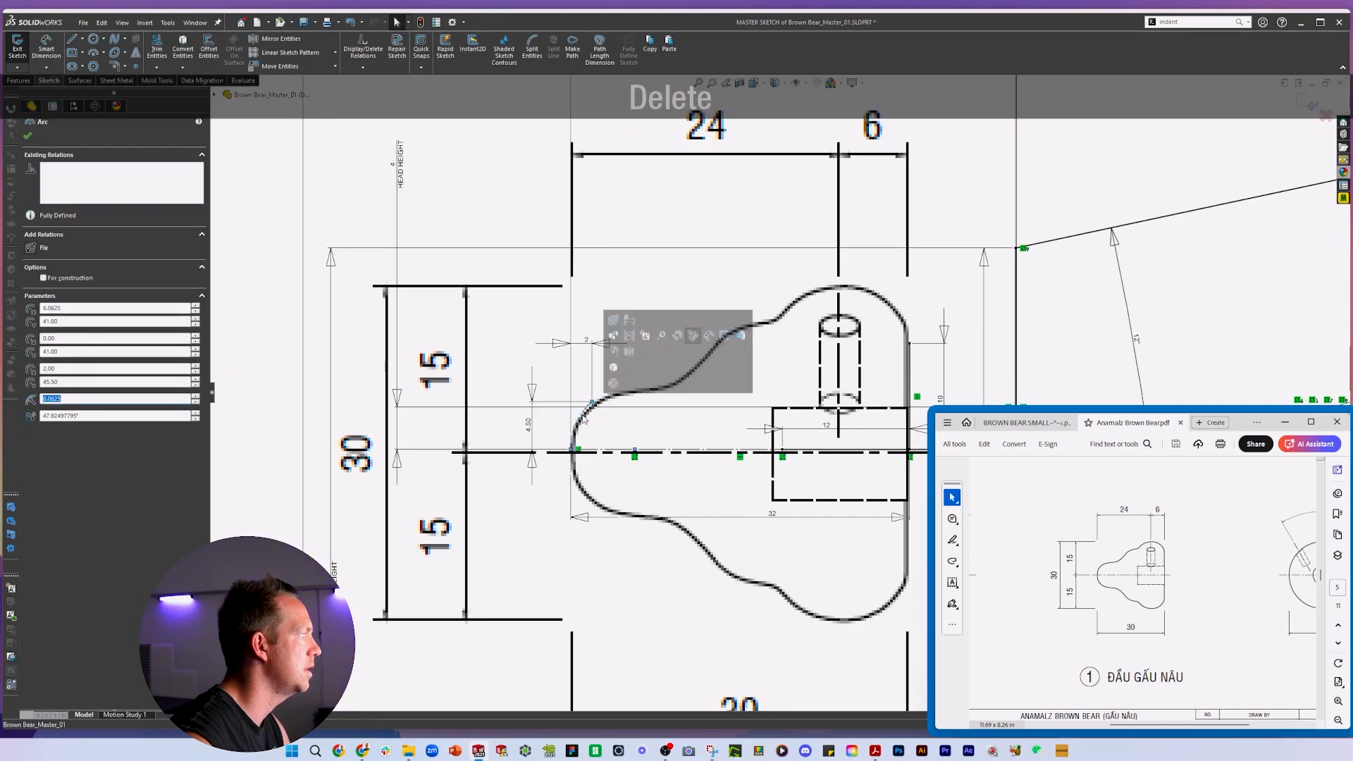
{"action": "key", "text": "Delete"}
Set the height of the head's rear edge to 11.5 mm to match the picture.
{"action": "double_click", "coordinate": [910, 406]}
{"action": "type", "text": "12"}
{"action": "key", "text": "Return"}
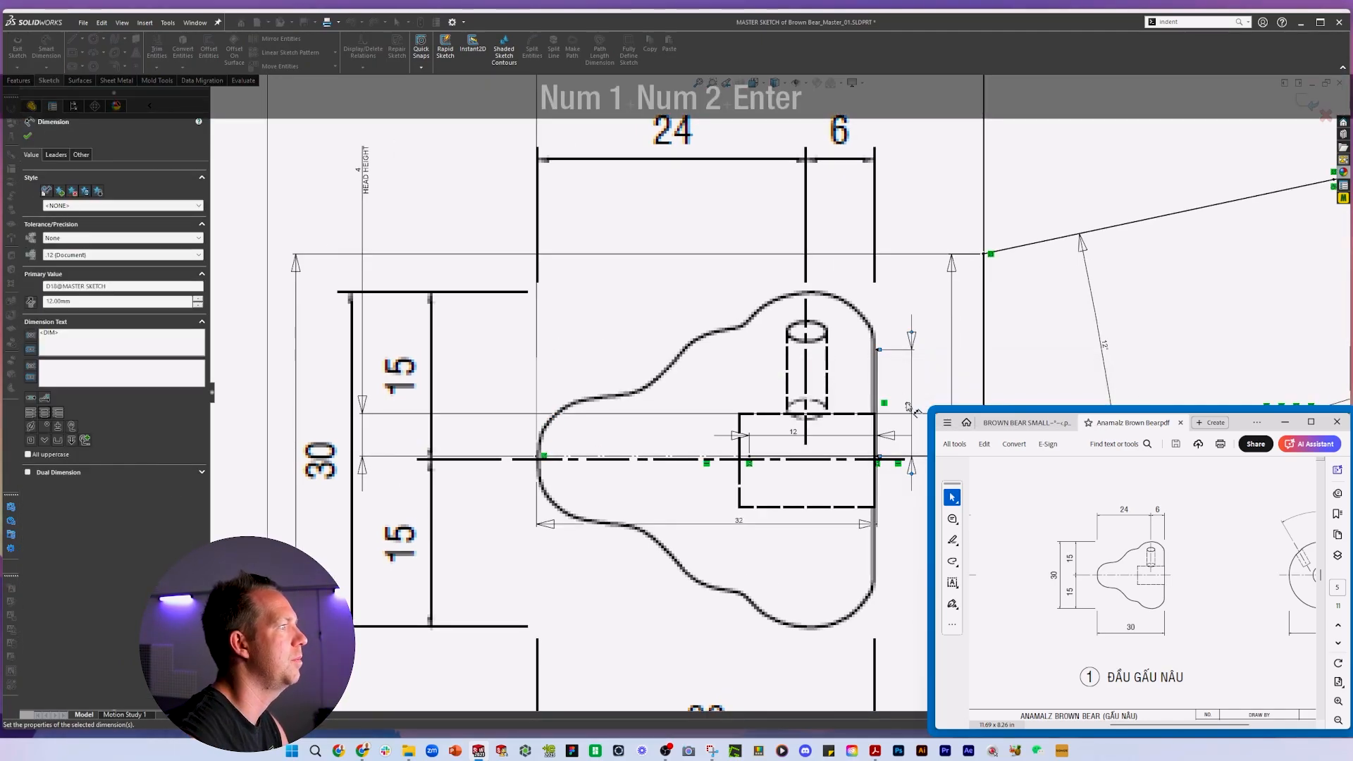
{"action": "double_click", "coordinate": [911, 407]}
{"action": "type", "text": "11.5"}
{"action": "key", "text": "Return"}
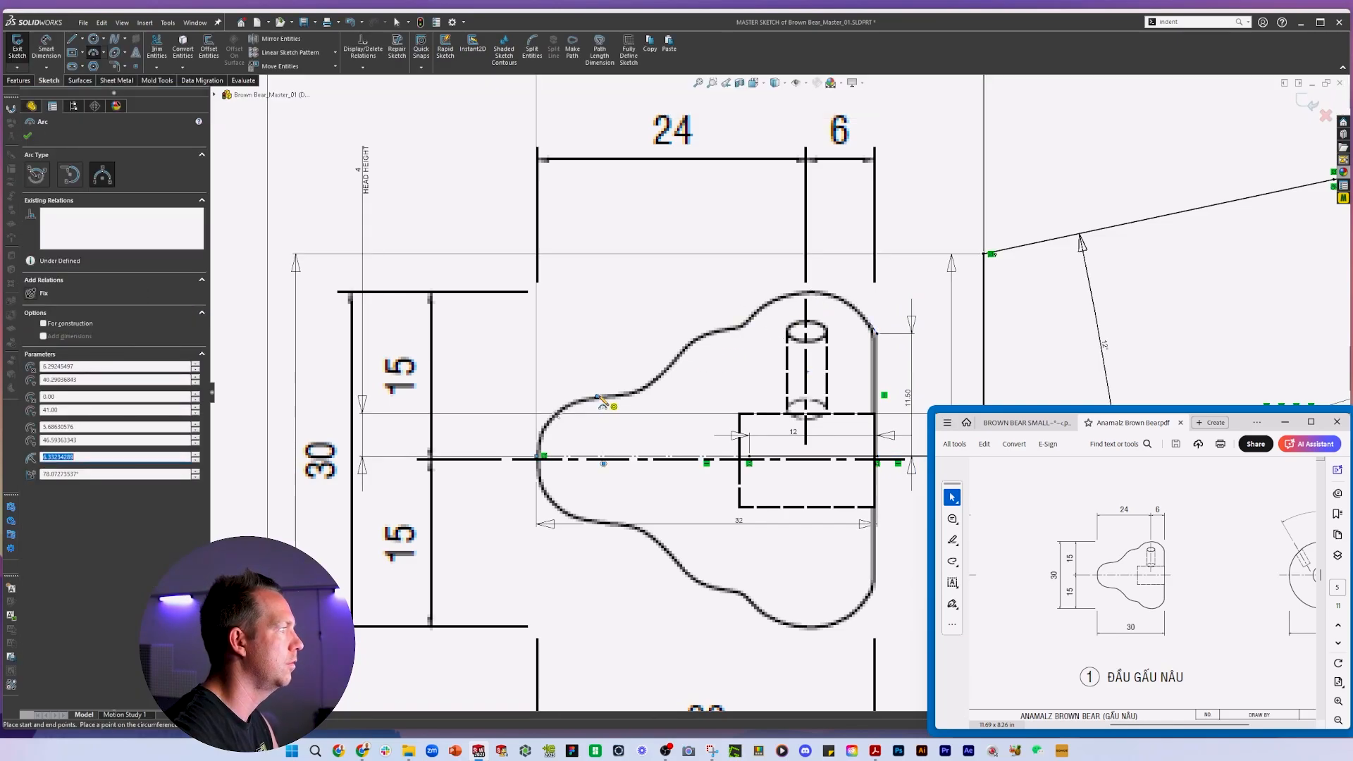
Trace the upper head outline with three-point arcs and move the reference picture clear of the sketch.
{"action": "key", "text": "Escape"}
{"action": "key", "text": "Escape"}
{"action": "scroll", "coordinate": [794, 465], "scroll_direction": "up", "scroll_amount": 5}
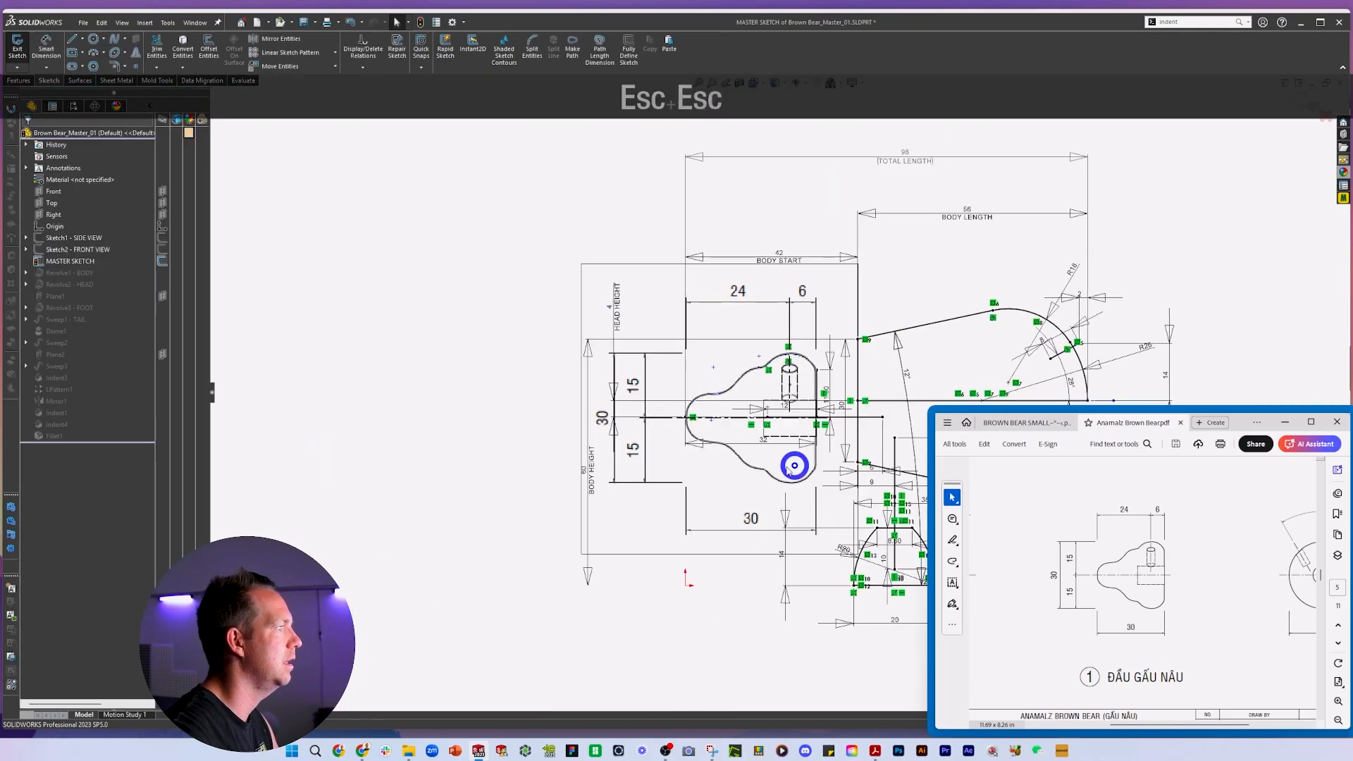
{"action": "left_click_drag", "start_coordinate": [794, 465], "coordinate": [514, 468]}
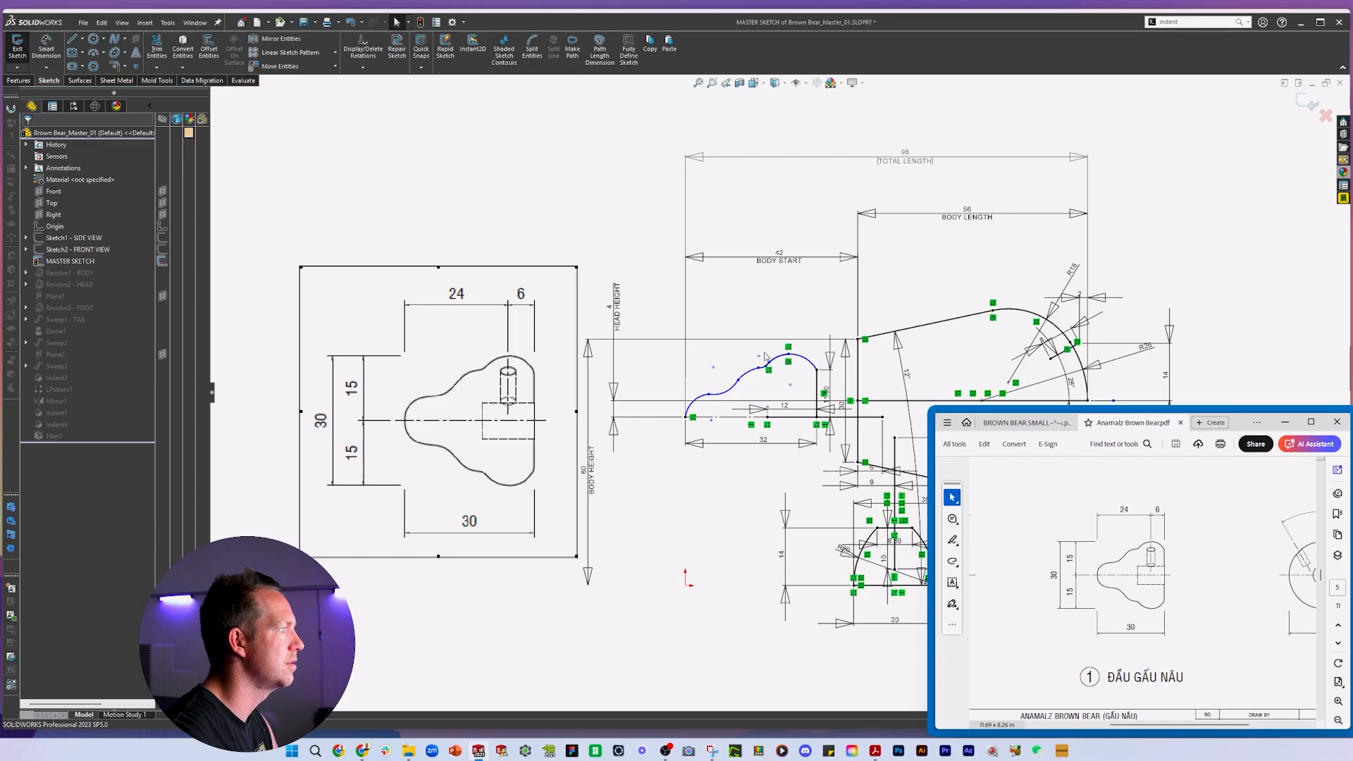
Trim the overlapping arc end where two arcs cross on the front slope of the traced head profile.
{"action": "scroll", "coordinate": [765, 355], "scroll_direction": "down", "scroll_amount": 8}
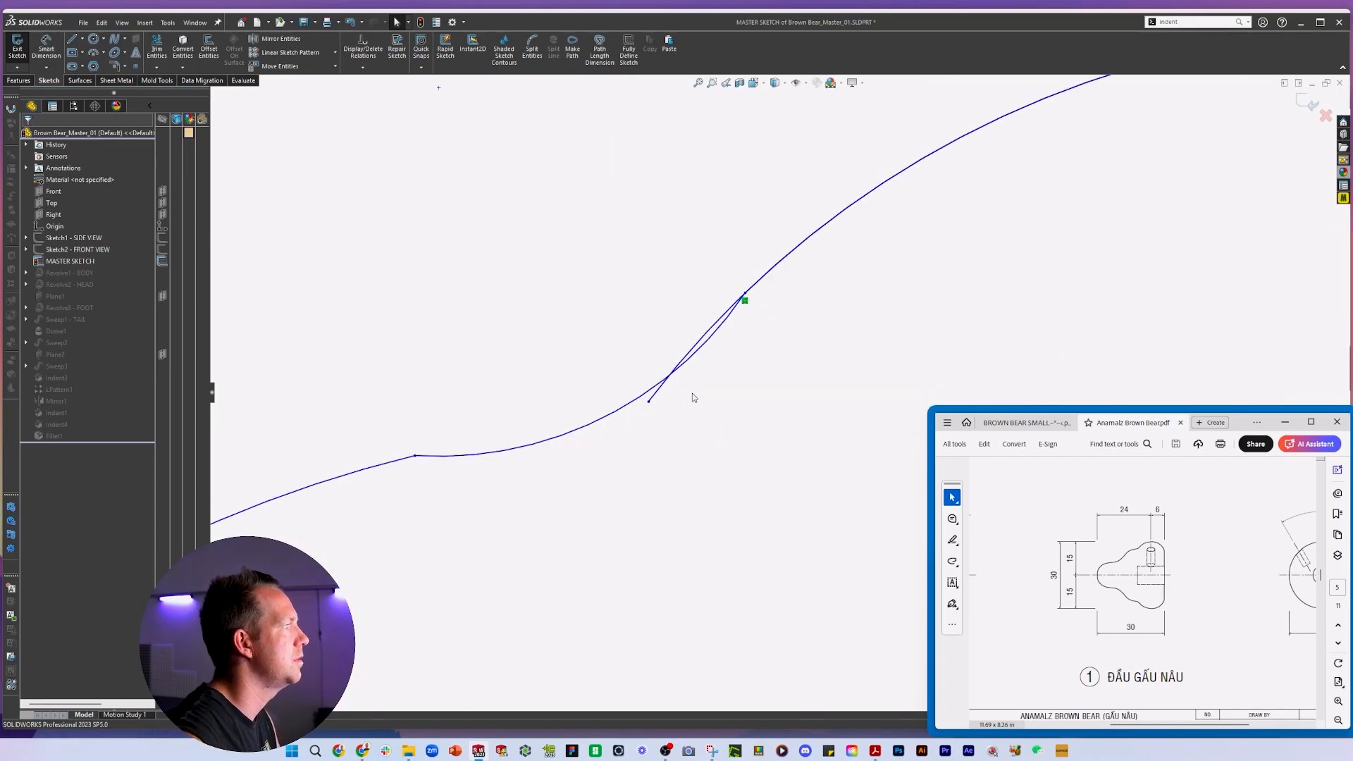
{"action": "scroll", "coordinate": [710, 326], "scroll_direction": "down", "scroll_amount": 3}
{"action": "key", "text": "t"}
{"action": "left_click", "coordinate": [736, 322]}
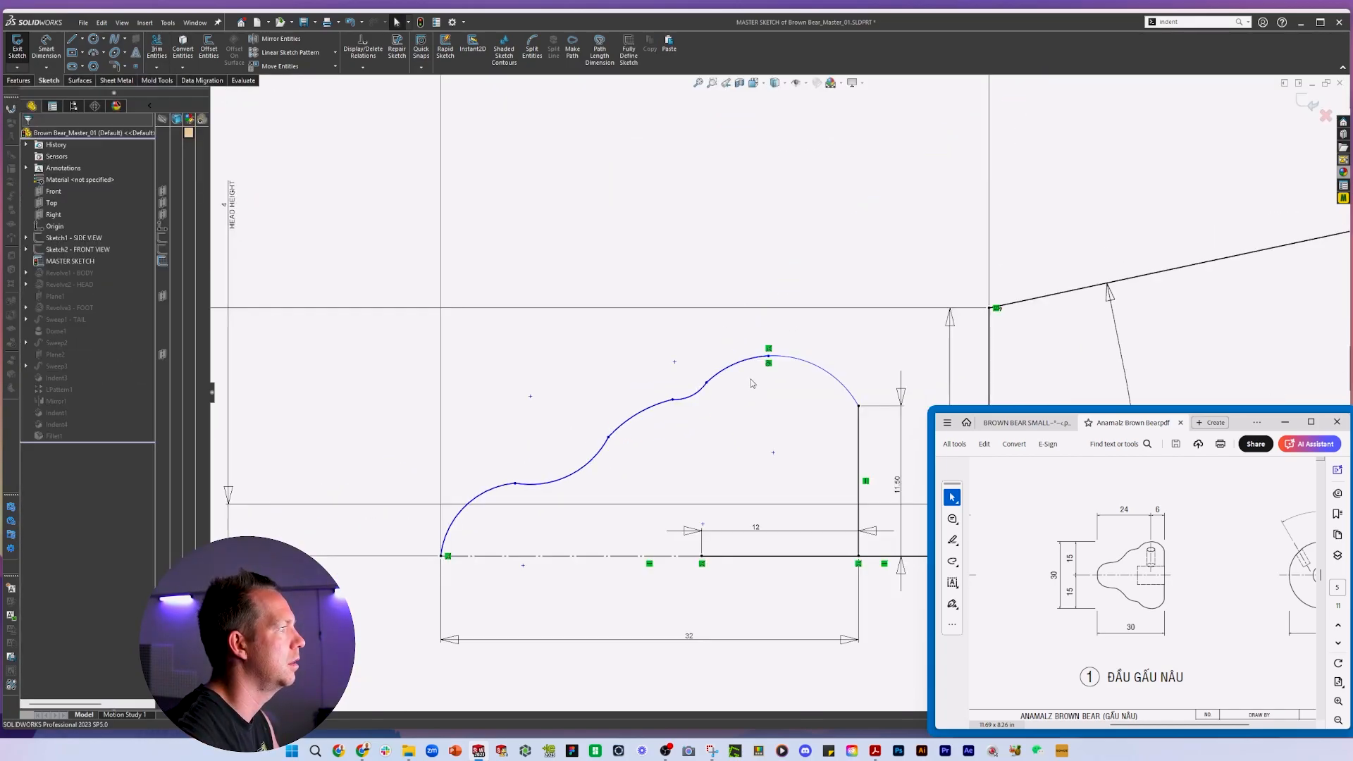
{"action": "left_click_drag", "start_coordinate": [695, 339], "coordinate": [782, 402]}
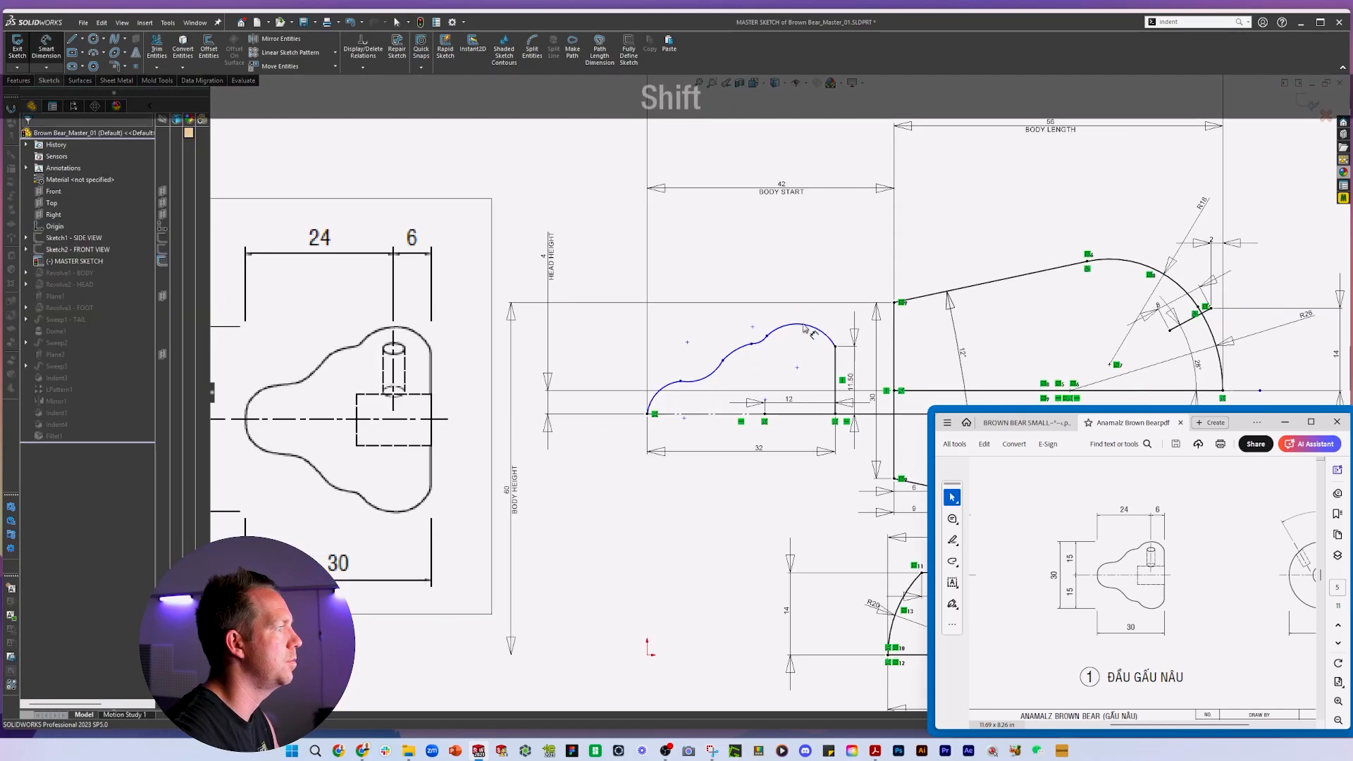
Add a 30 mm diameter dimension from the crown arc's top across the centre line and move the picture beside the profile.
{"action": "left_click", "coordinate": [803, 326], "text": "shift"}
{"action": "left_click", "coordinate": [741, 414]}
{"action": "left_click", "coordinate": [805, 463]}
{"action": "type", "text": "30"}
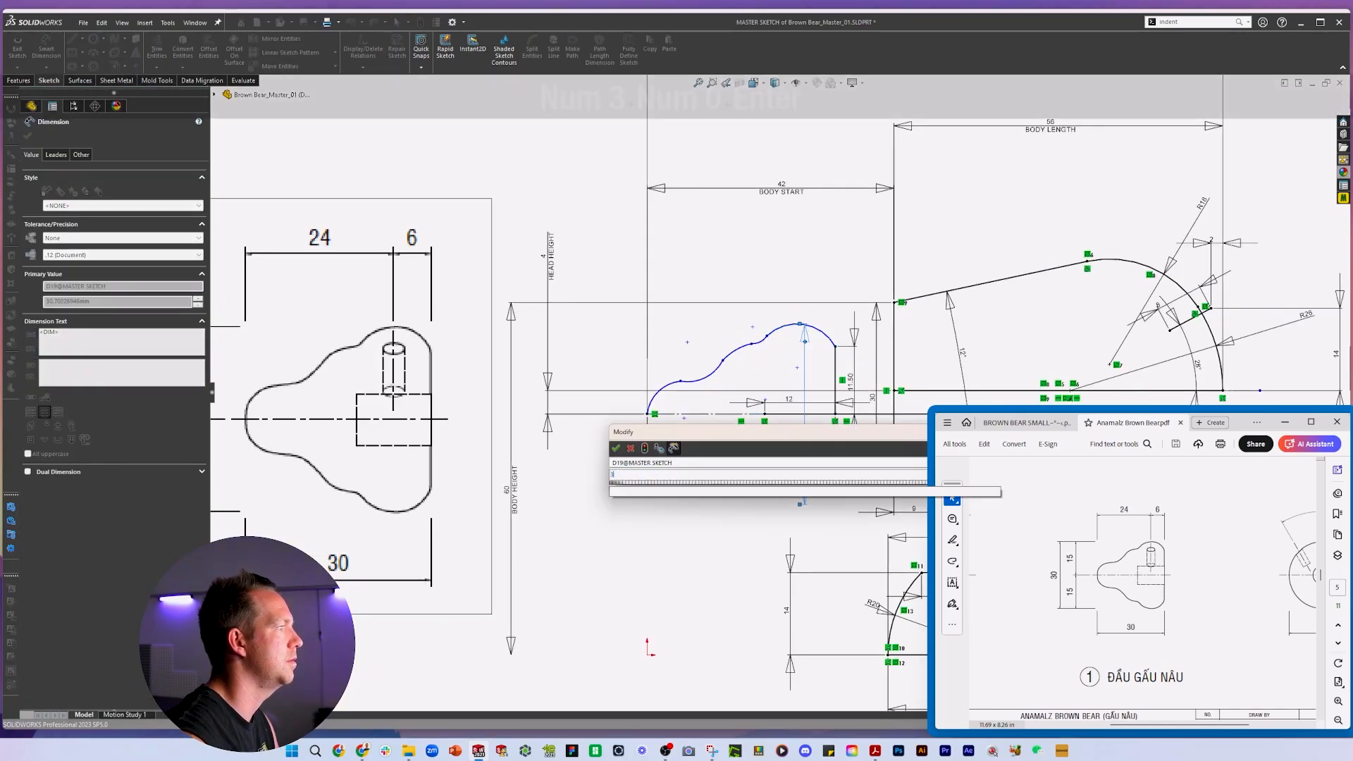
{"action": "key", "text": "Return"}
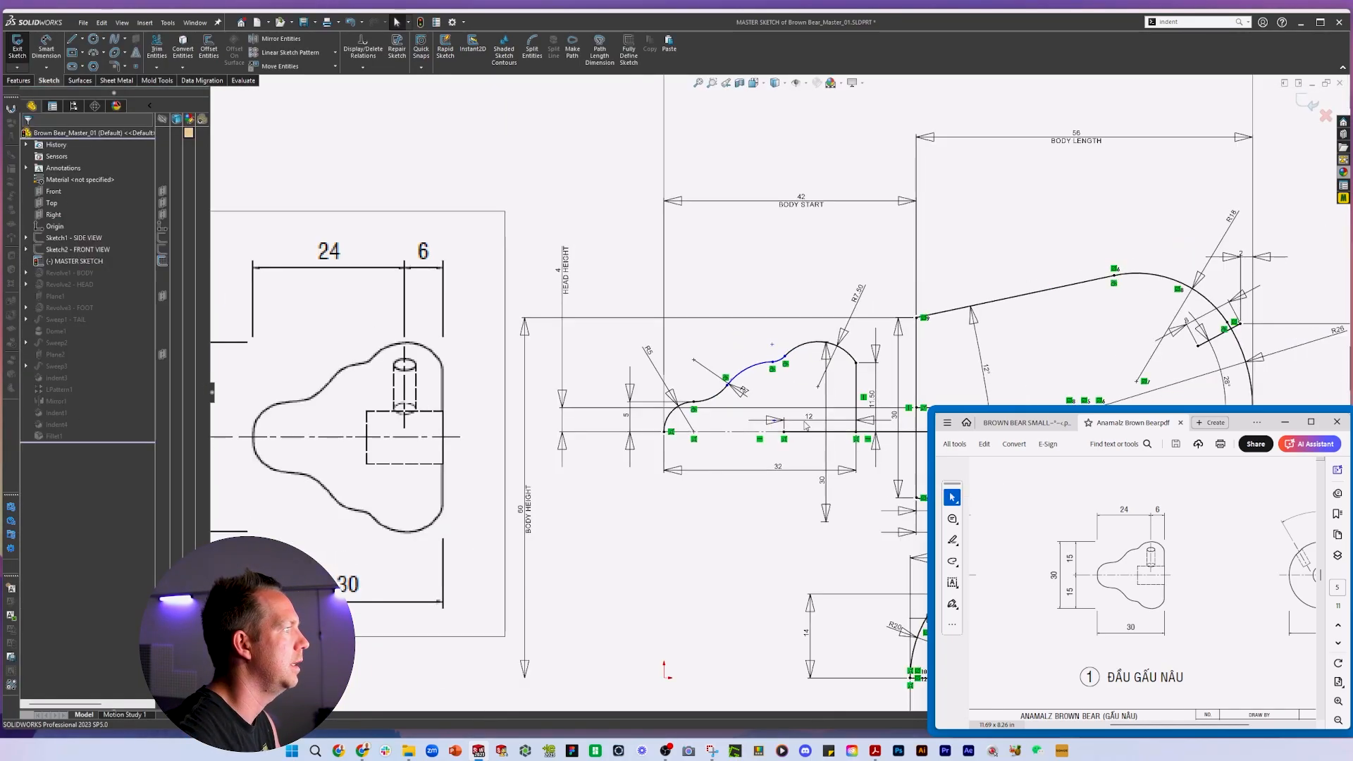
{"action": "scroll", "coordinate": [484, 438], "scroll_direction": "down", "scroll_amount": 2}
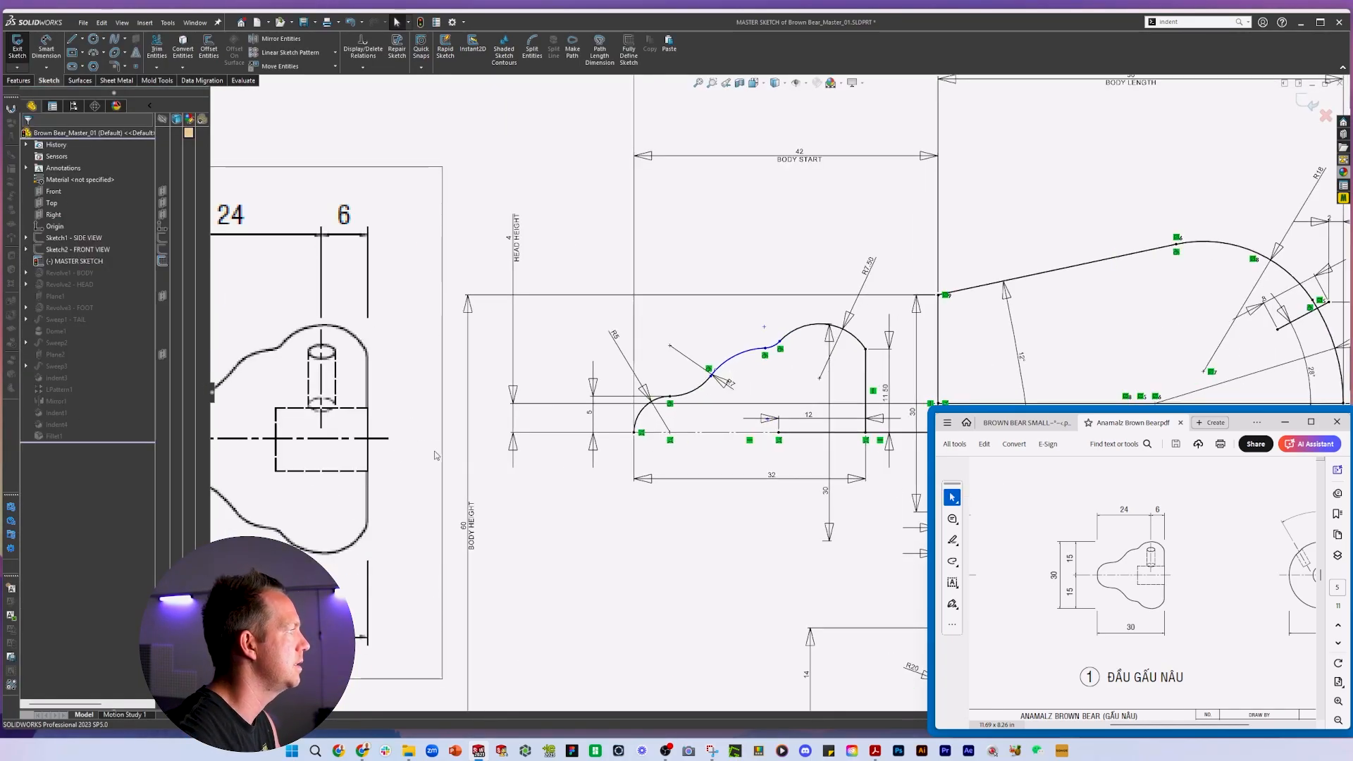
{"action": "mouse_move", "coordinate": [482, 434]}
{"action": "left_mouse_down"}
{"action": "mouse_move", "coordinate": [880, 437]}
{"action": "mouse_move", "coordinate": [500, 428]}
{"action": "left_mouse_up"}
Try nose arc radii of 6 mm and 5.3 mm, and undo the radius changes.
{"action": "double_click", "coordinate": [615, 337]}
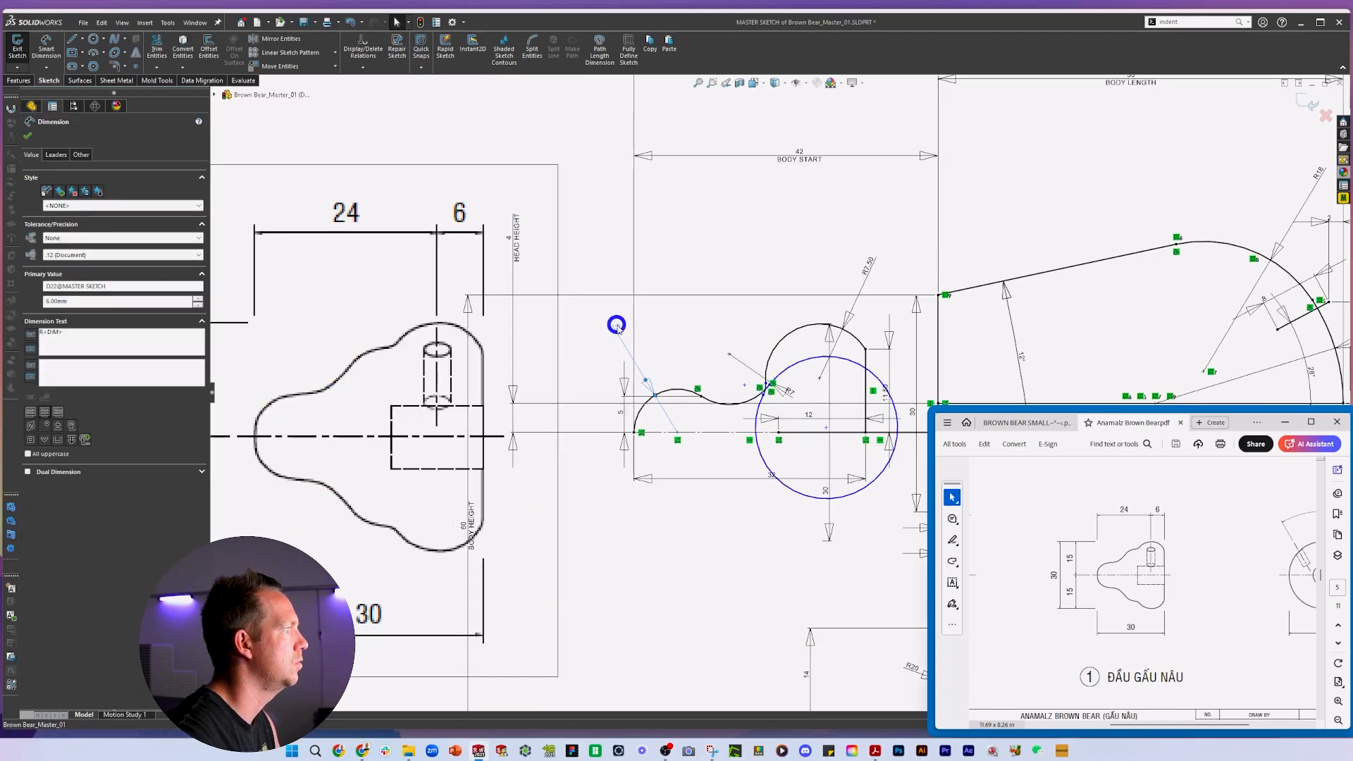
{"action": "type", "text": "5.3"}
{"action": "key", "text": "Return"}
{"action": "key", "text": "ctrl+z"}
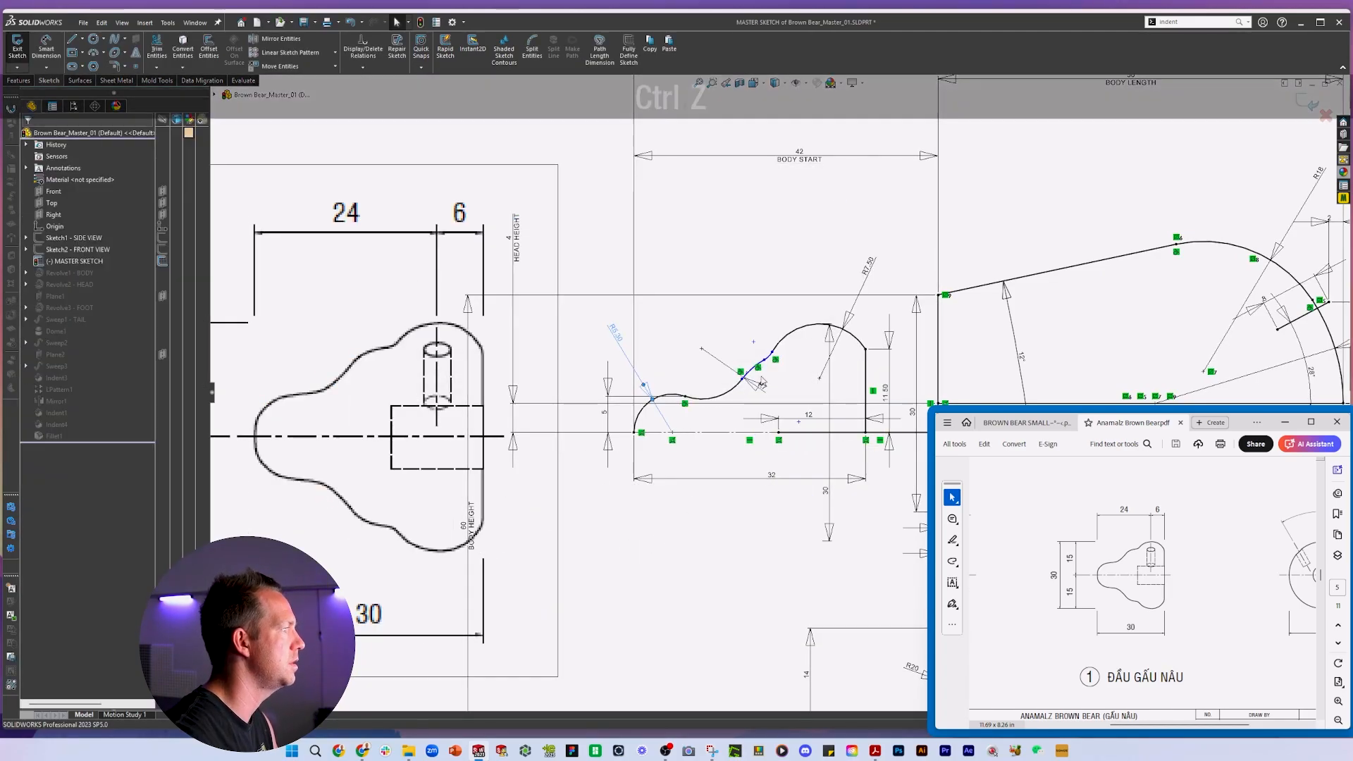
Detach the second arc of the head profile from the nose arc and bridge the gap with a short straight line.
{"action": "scroll", "coordinate": [649, 363], "scroll_direction": "down", "scroll_amount": 3}
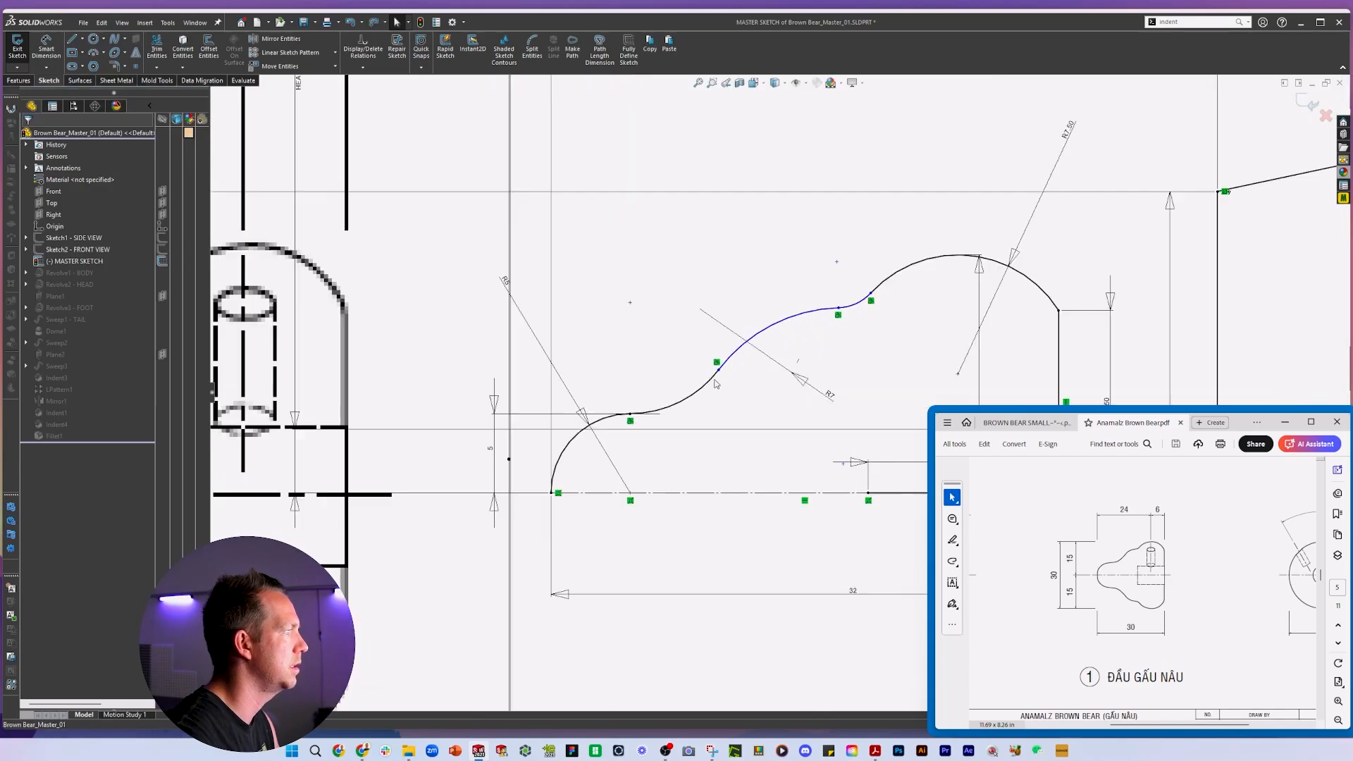
{"action": "key", "text": "t"}
{"action": "key", "text": "Delete"}
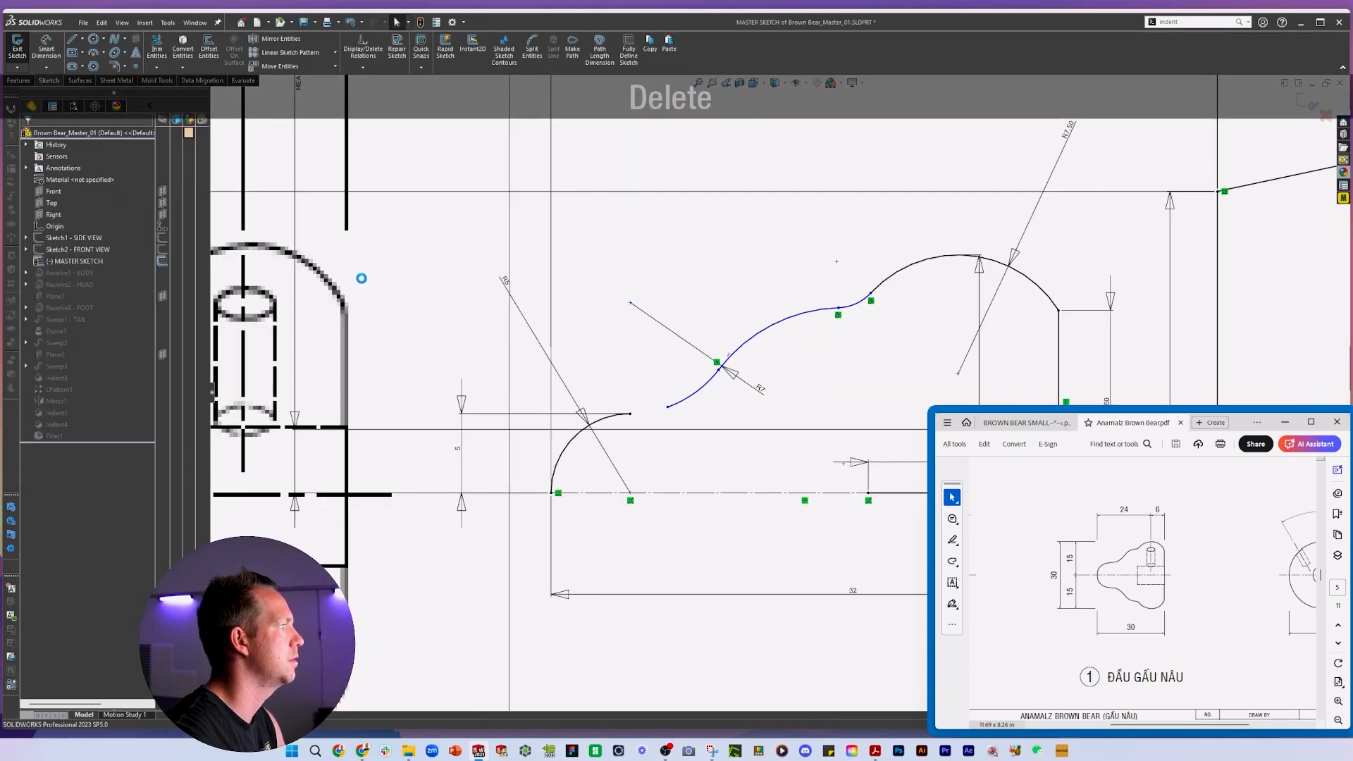
{"action": "key", "text": "l"}
{"action": "left_click", "coordinate": [632, 413]}
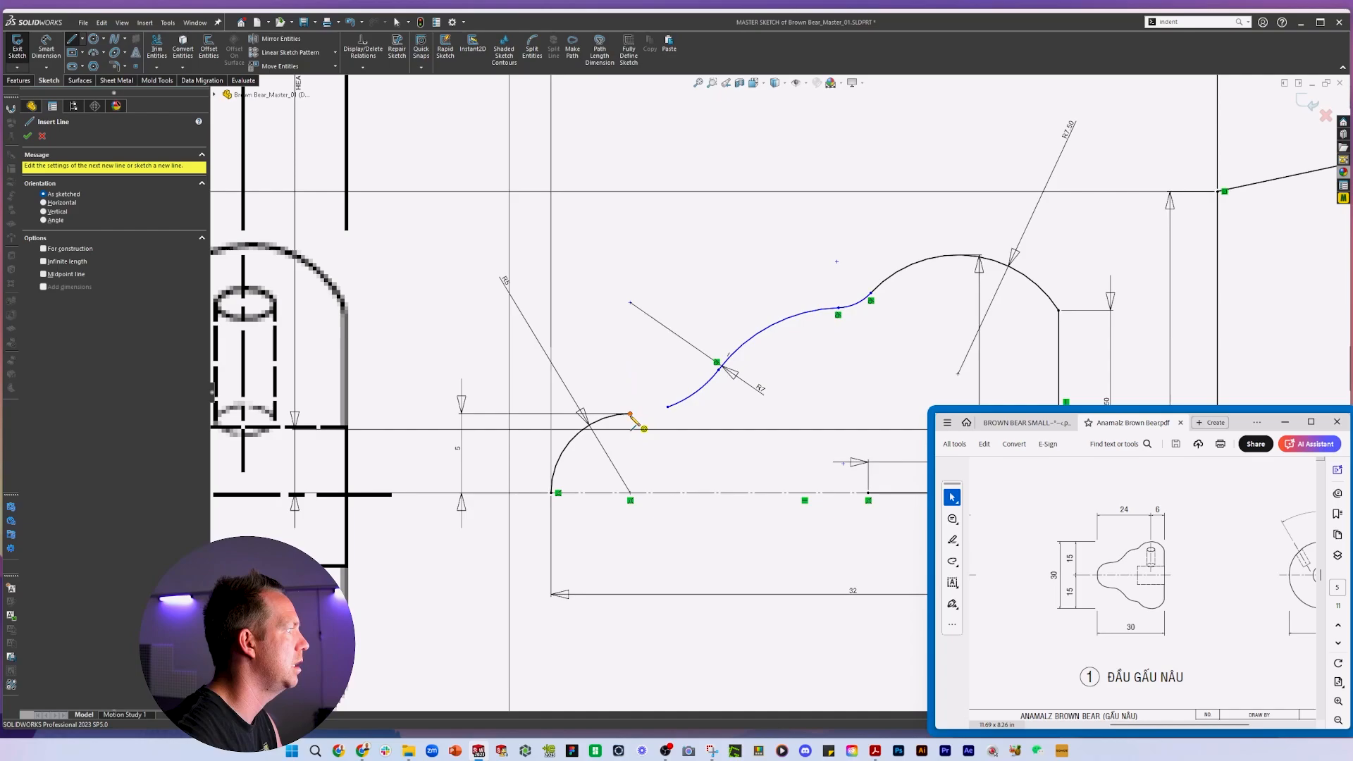
{"action": "left_click", "coordinate": [668, 406]}
{"action": "key", "text": "Escape"}
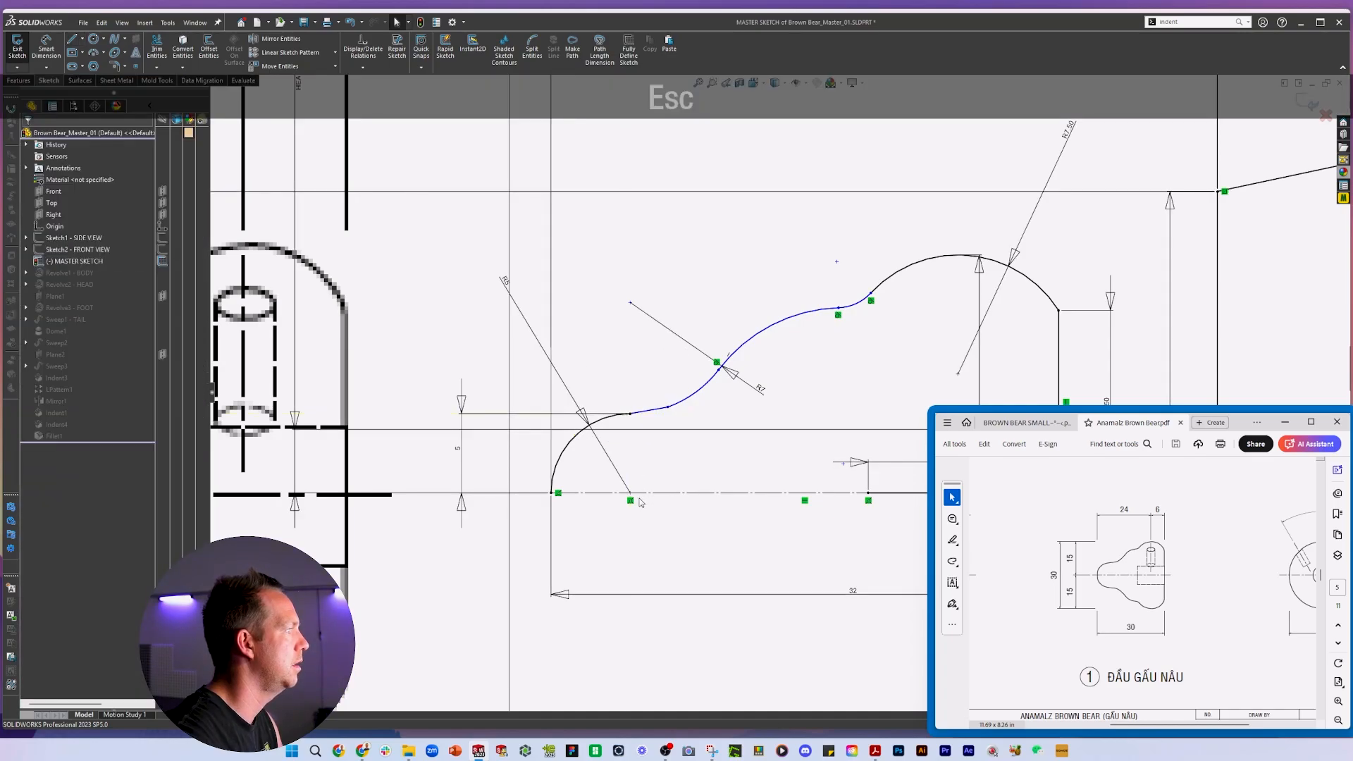
Delete the nose arc's radius dimension and leave the master sketch.
{"action": "left_click", "coordinate": [602, 445]}
{"action": "key", "text": "Delete"}
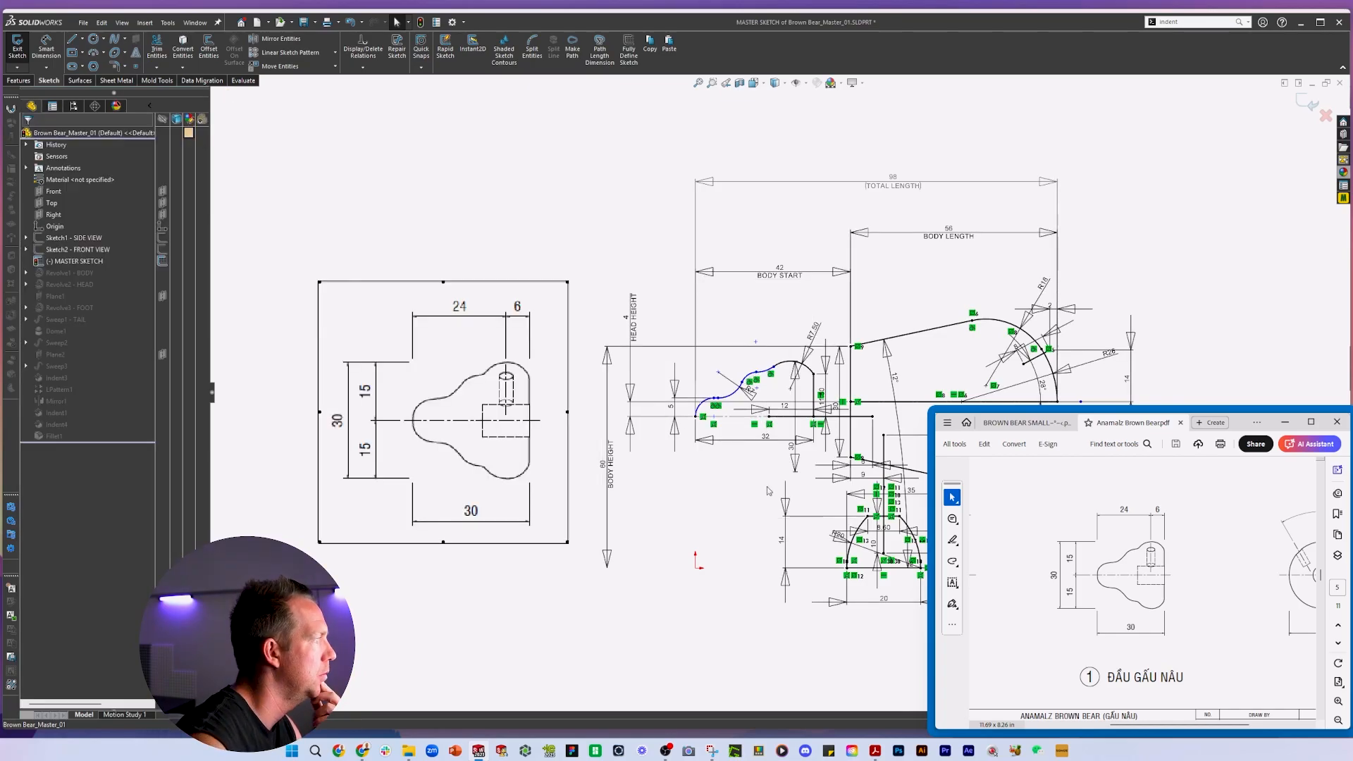
{"action": "left_click", "coordinate": [769, 491]}
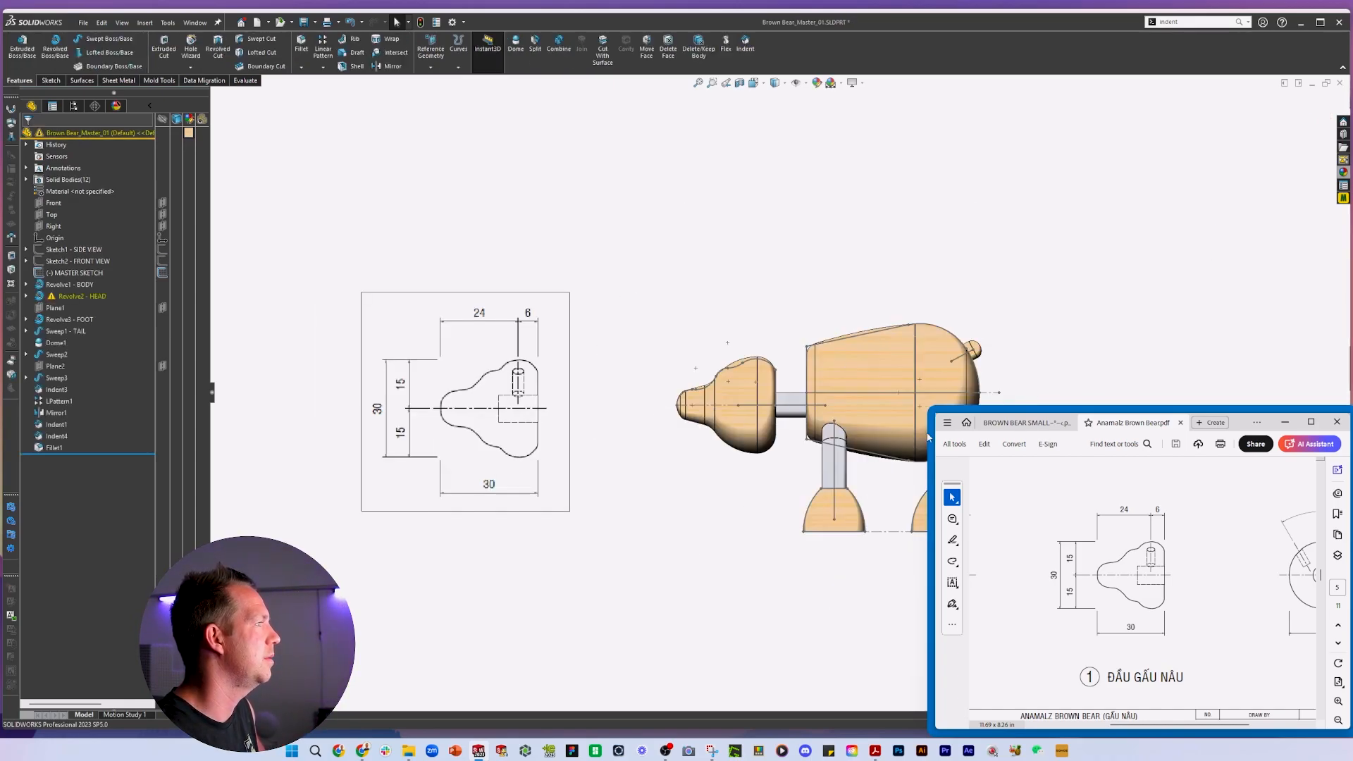
Compare the master sketch and the head revolve's own sketch with the solid head.
{"action": "scroll", "coordinate": [1128, 352], "scroll_direction": "down", "scroll_amount": 1}
{"action": "left_click", "coordinate": [76, 273]}
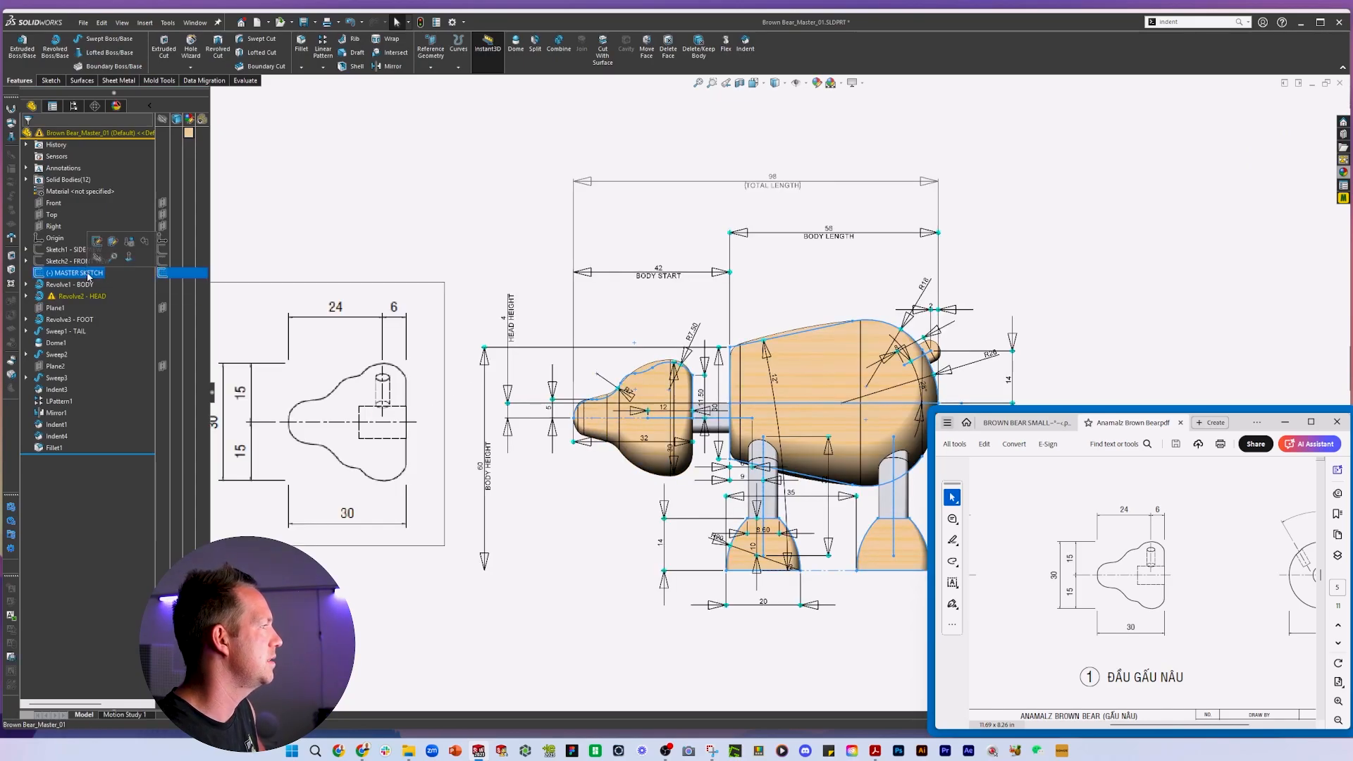
{"action": "left_click", "coordinate": [26, 296]}
{"action": "left_click", "coordinate": [76, 307]}
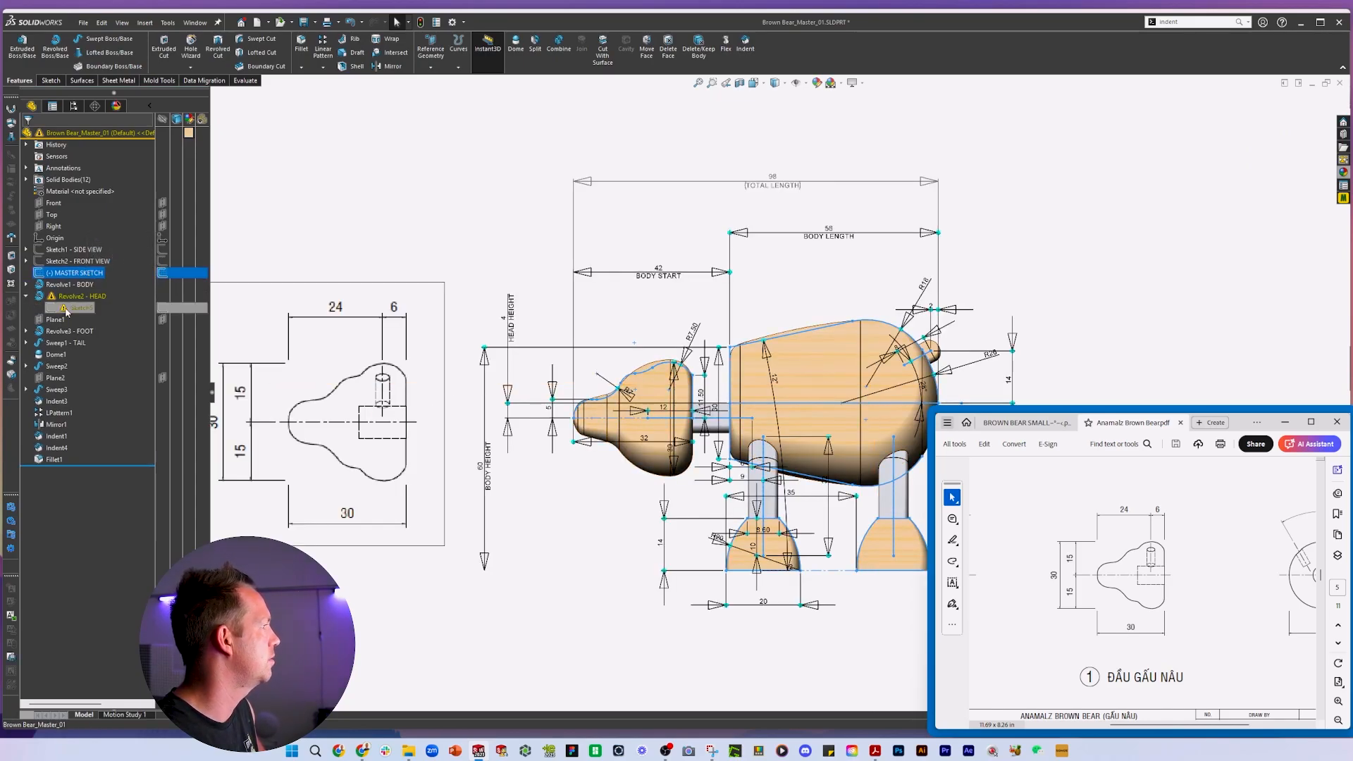
{"action": "scroll", "coordinate": [634, 487], "scroll_direction": "down", "scroll_amount": 3}
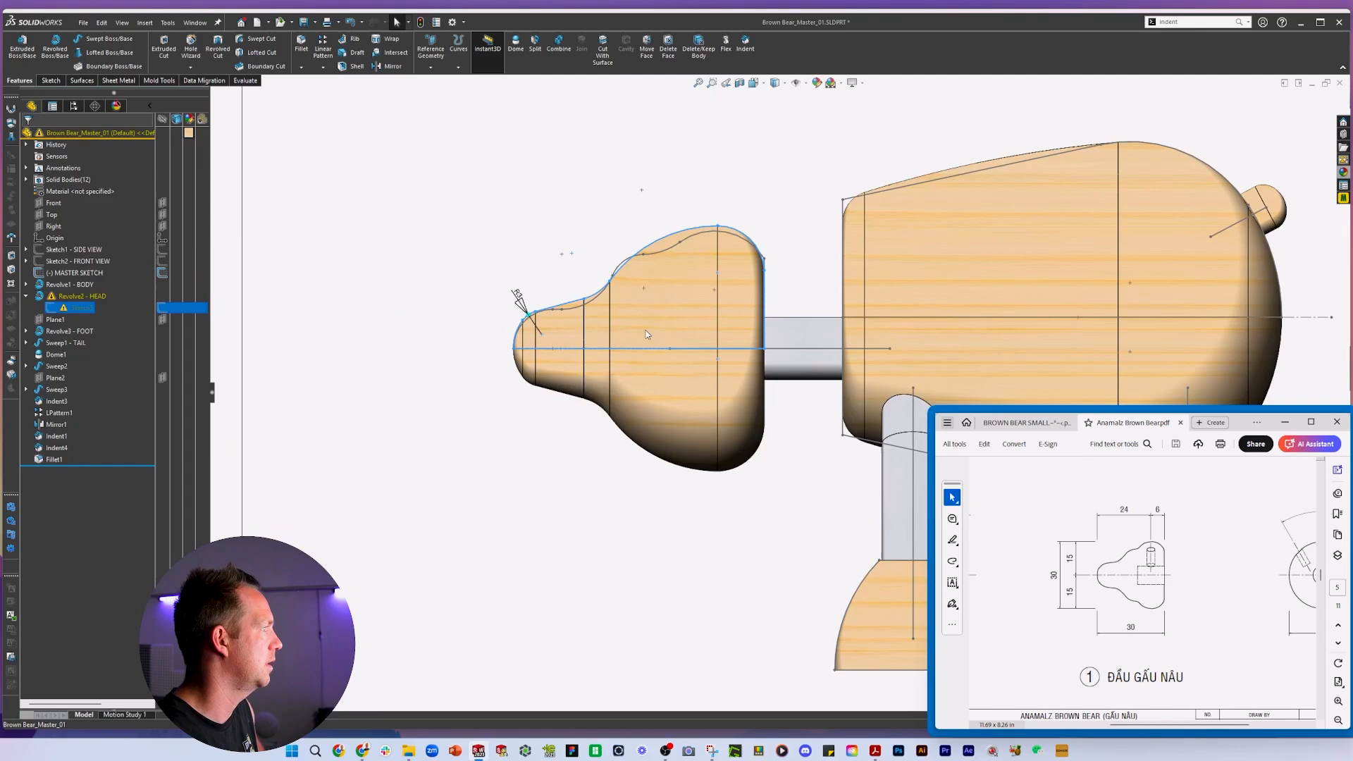
{"action": "scroll", "coordinate": [654, 508], "scroll_direction": "up", "scroll_amount": 4}
{"action": "left_click", "coordinate": [1017, 308]}
{"action": "scroll", "coordinate": [1017, 308], "scroll_direction": "up", "scroll_amount": 3}
{"action": "scroll", "coordinate": [1018, 308], "scroll_direction": "down", "scroll_amount": 1}
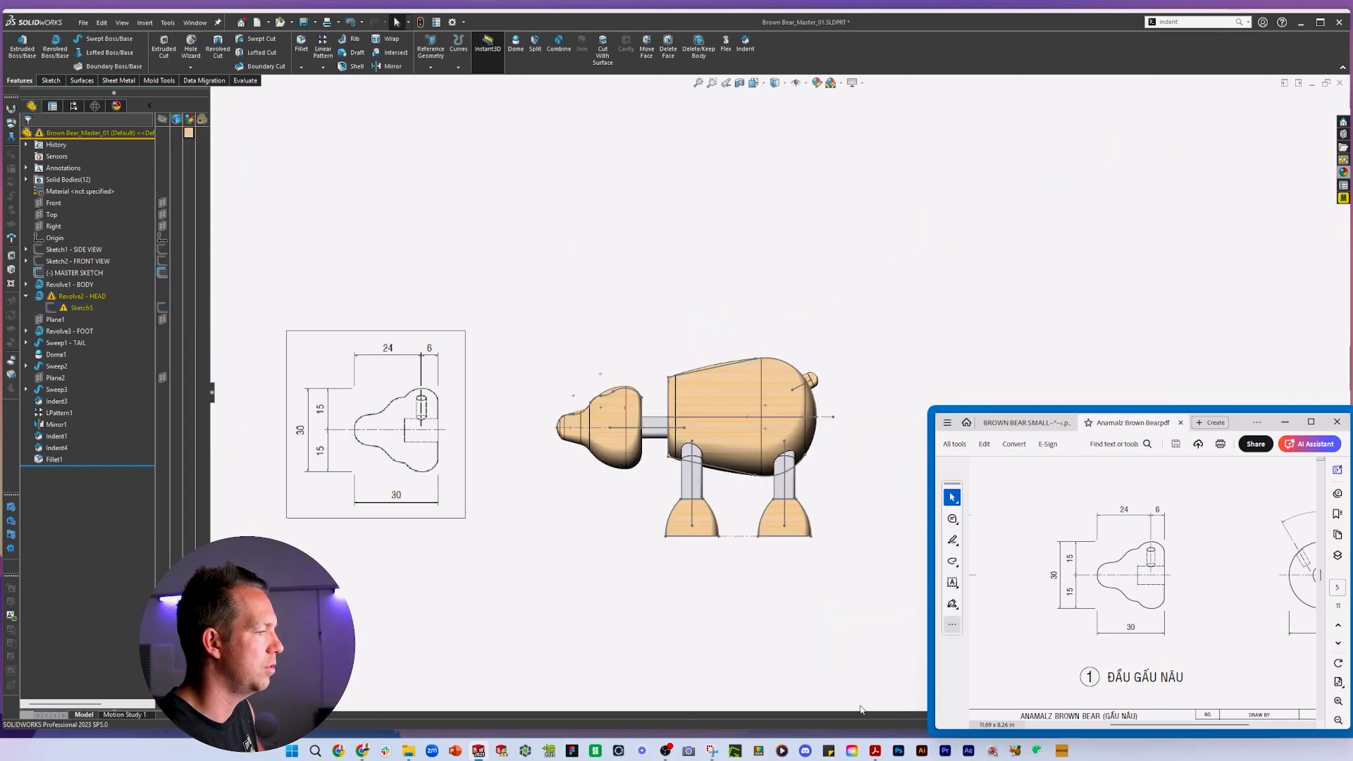
Switch to Illustrator and open page 5 of Anamalz Brown Bear.pdf as an editable document.
{"action": "key", "text": "ctrl+]"}
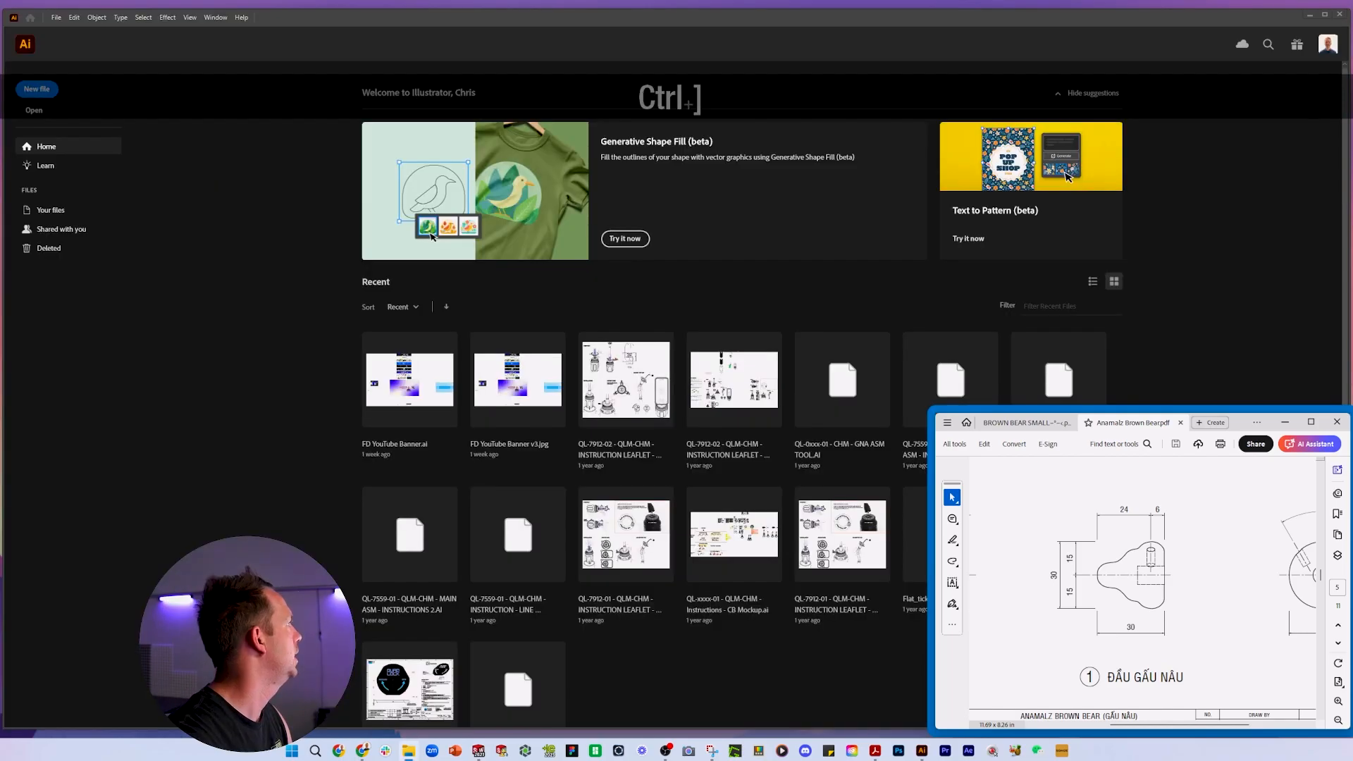
{"action": "left_click_drag", "start_coordinate": [0, 358], "coordinate": [311, 358]}
{"action": "left_click", "coordinate": [515, 337]}
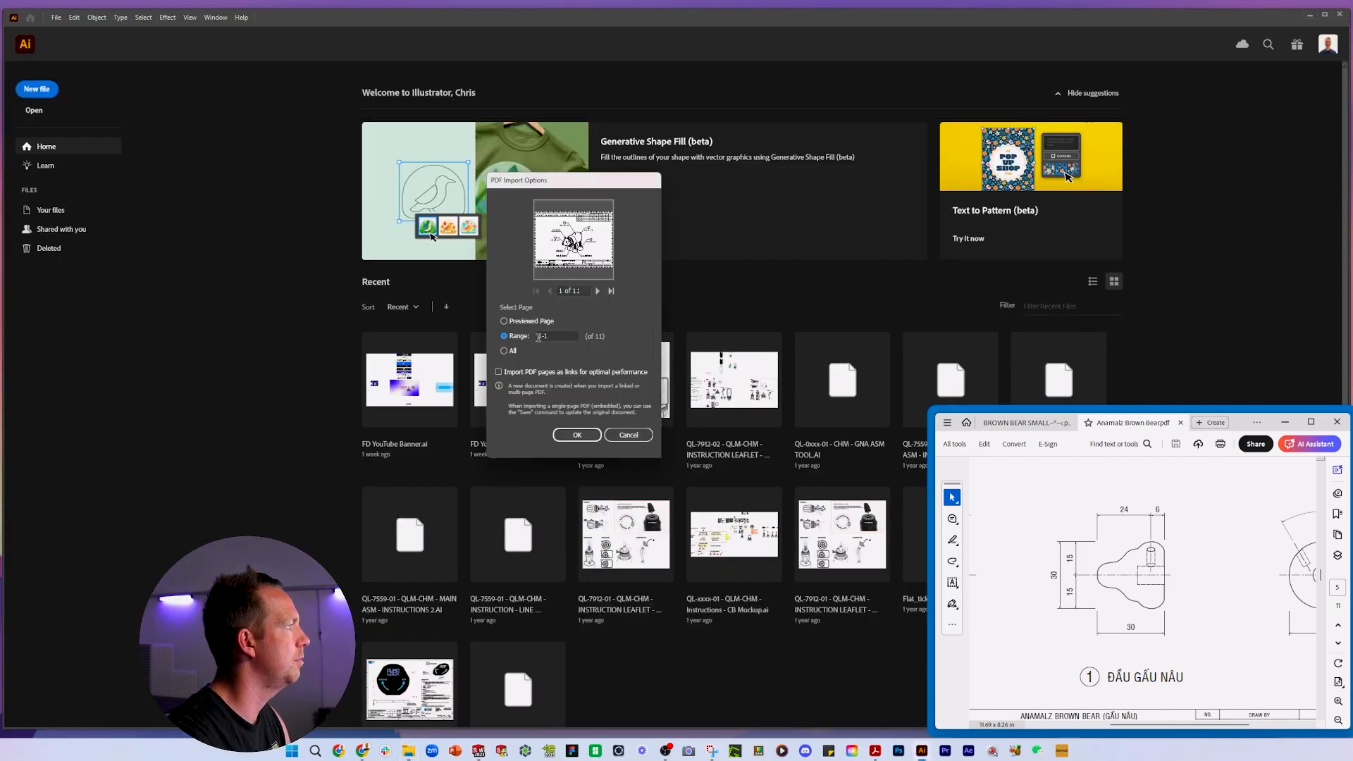
{"action": "type", "text": "5"}
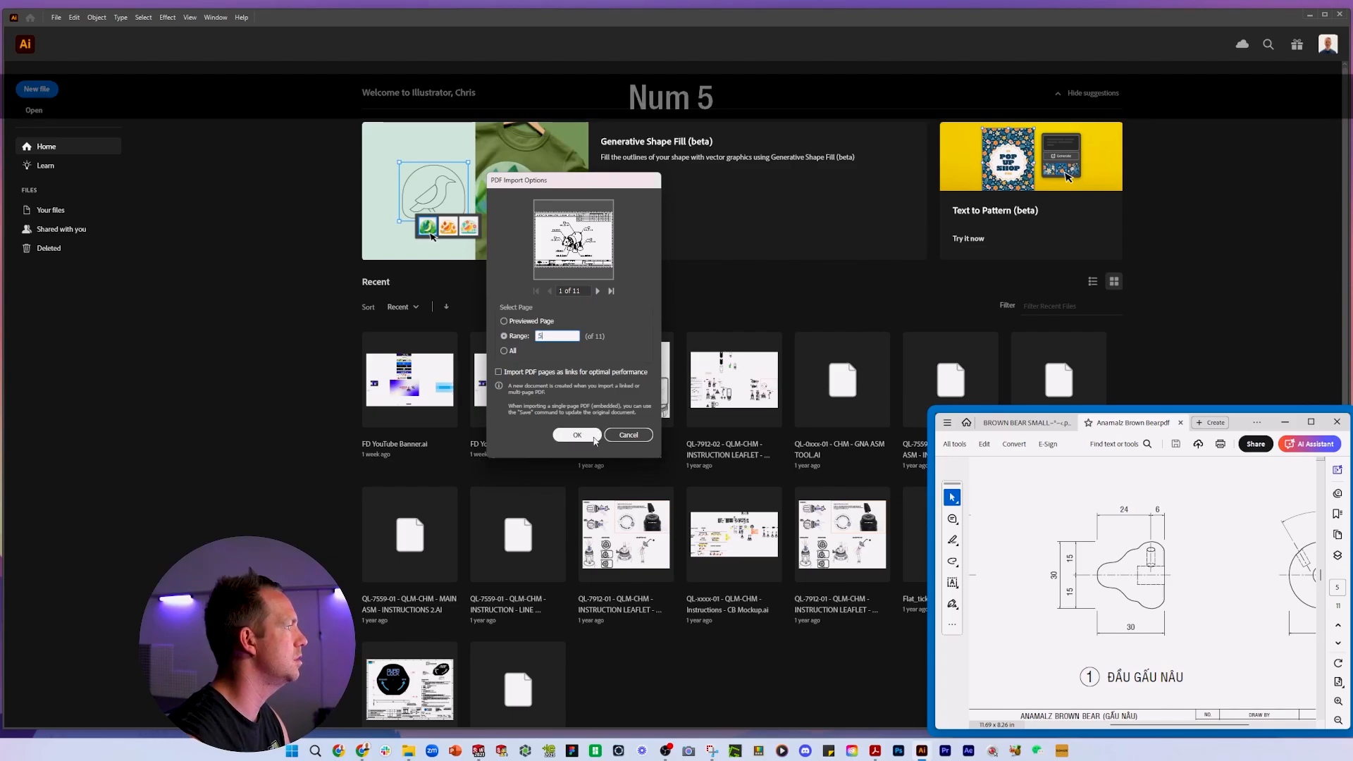
{"action": "left_click", "coordinate": [576, 435]}
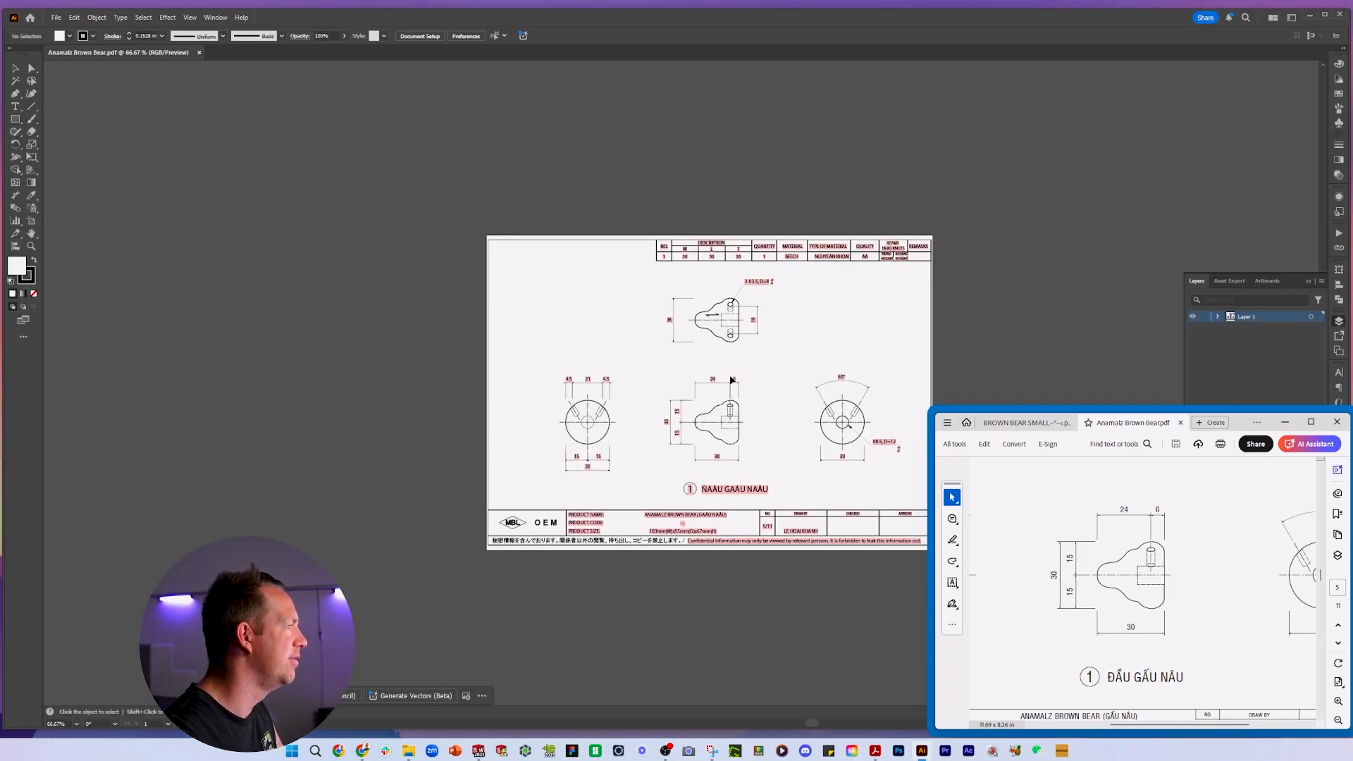
Release all clipping masks on the artwork of the imported drawing page.
{"action": "key", "text": "z"}
{"action": "left_click", "coordinate": [668, 394]}
{"action": "left_click", "coordinate": [669, 394]}
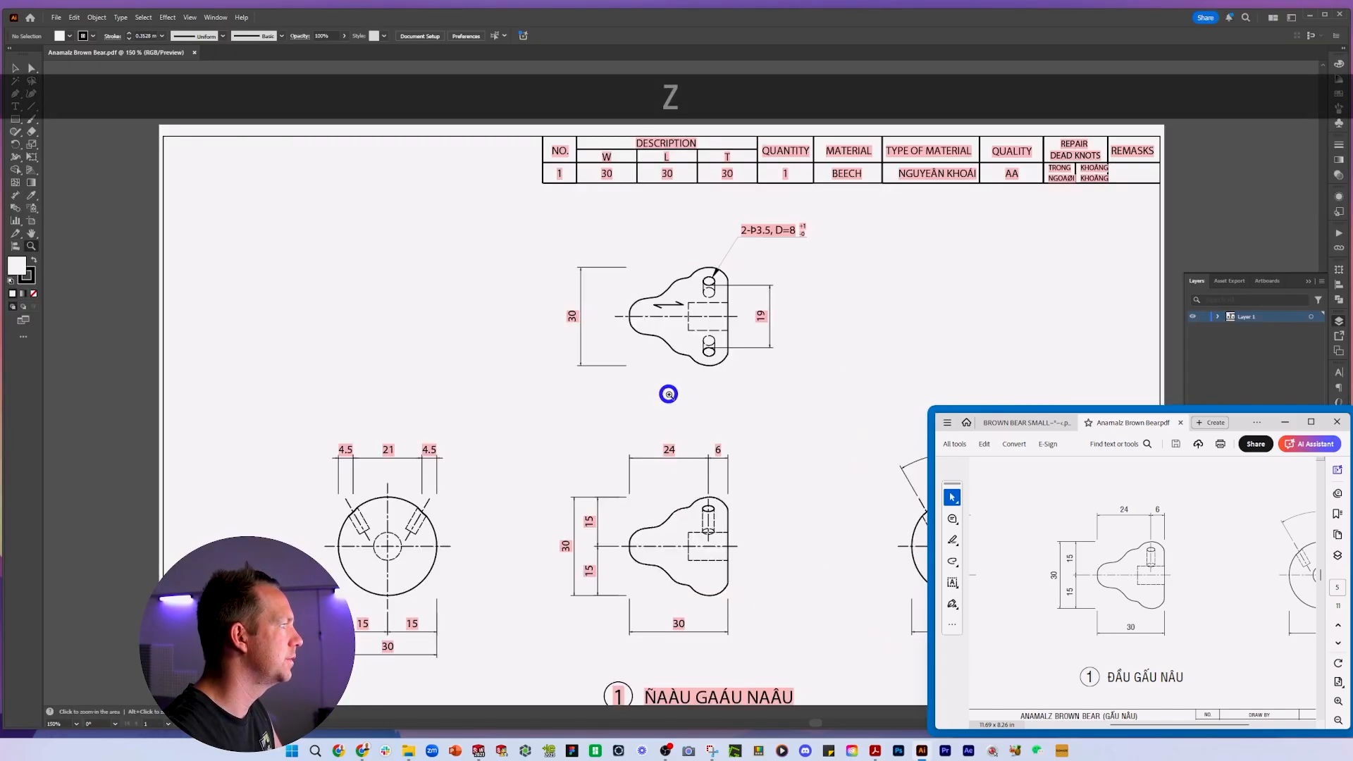
{"action": "left_click", "coordinate": [699, 327]}
{"action": "key", "text": "v"}
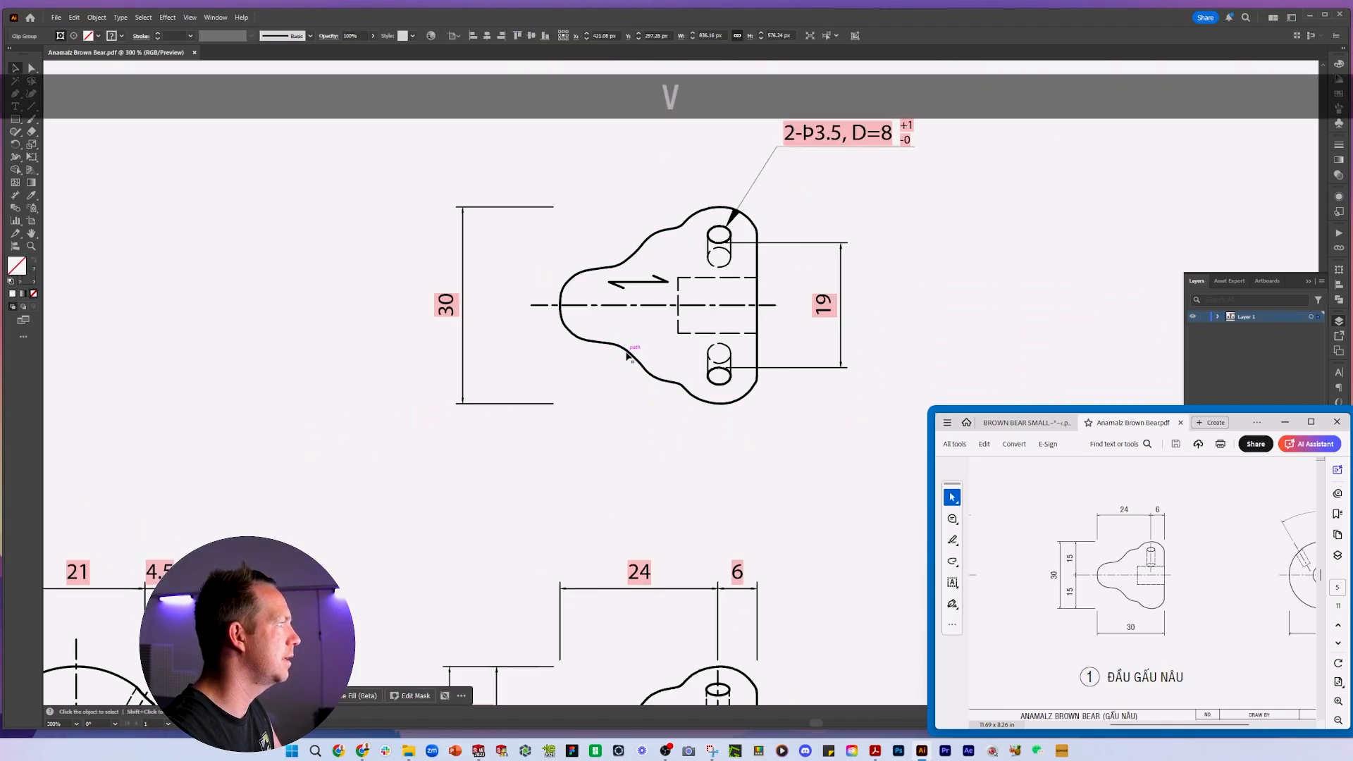
{"action": "double_click", "coordinate": [627, 355]}
{"action": "left_click", "coordinate": [769, 470]}
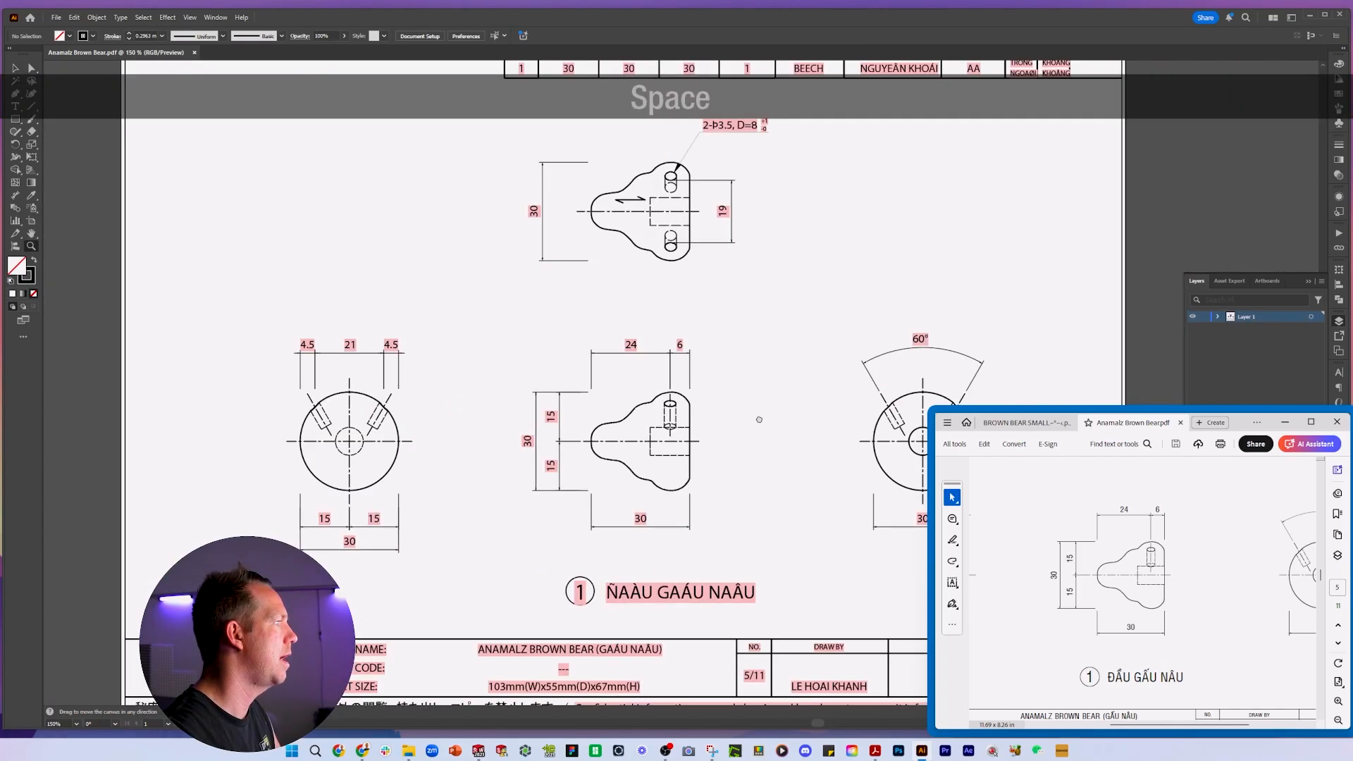
{"action": "key", "text": "v"}
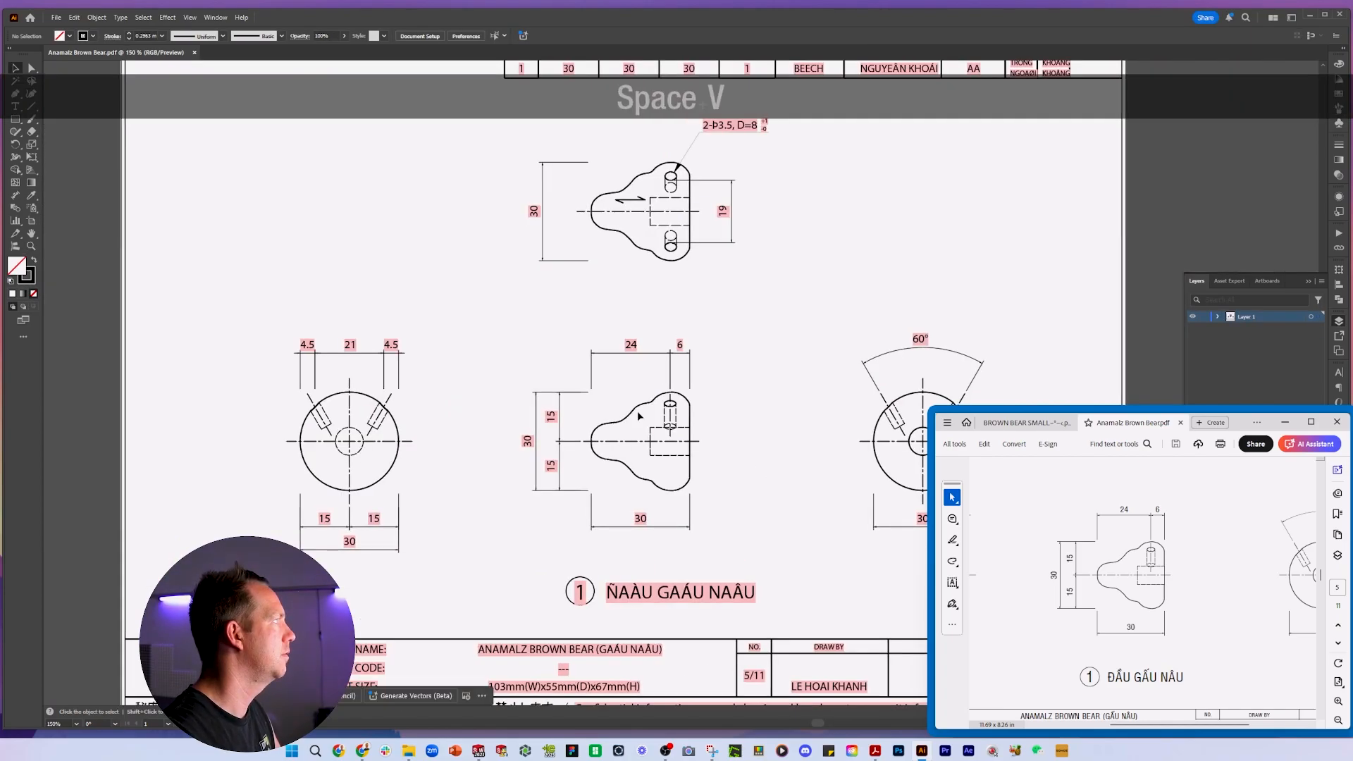
{"action": "key", "text": "ctrl+a"}
{"action": "key", "text": "ctrl+alt+7"}
{"action": "key", "text": "ctrl+alt+7"}
{"action": "key", "text": "ctrl+alt+7"}
{"action": "key", "text": "ctrl+alt+7"}
{"action": "key", "text": "ctrl+alt+7"}
{"action": "key", "text": "ctrl+alt+7"}
{"action": "key", "text": "ctrl+alt+7"}
{"action": "key", "text": "ctrl+alt+7"}
{"action": "key", "text": "Escape"}
Select the upper outline path of the head's side view and examine its anchor points up close.
{"action": "left_click", "coordinate": [643, 405]}
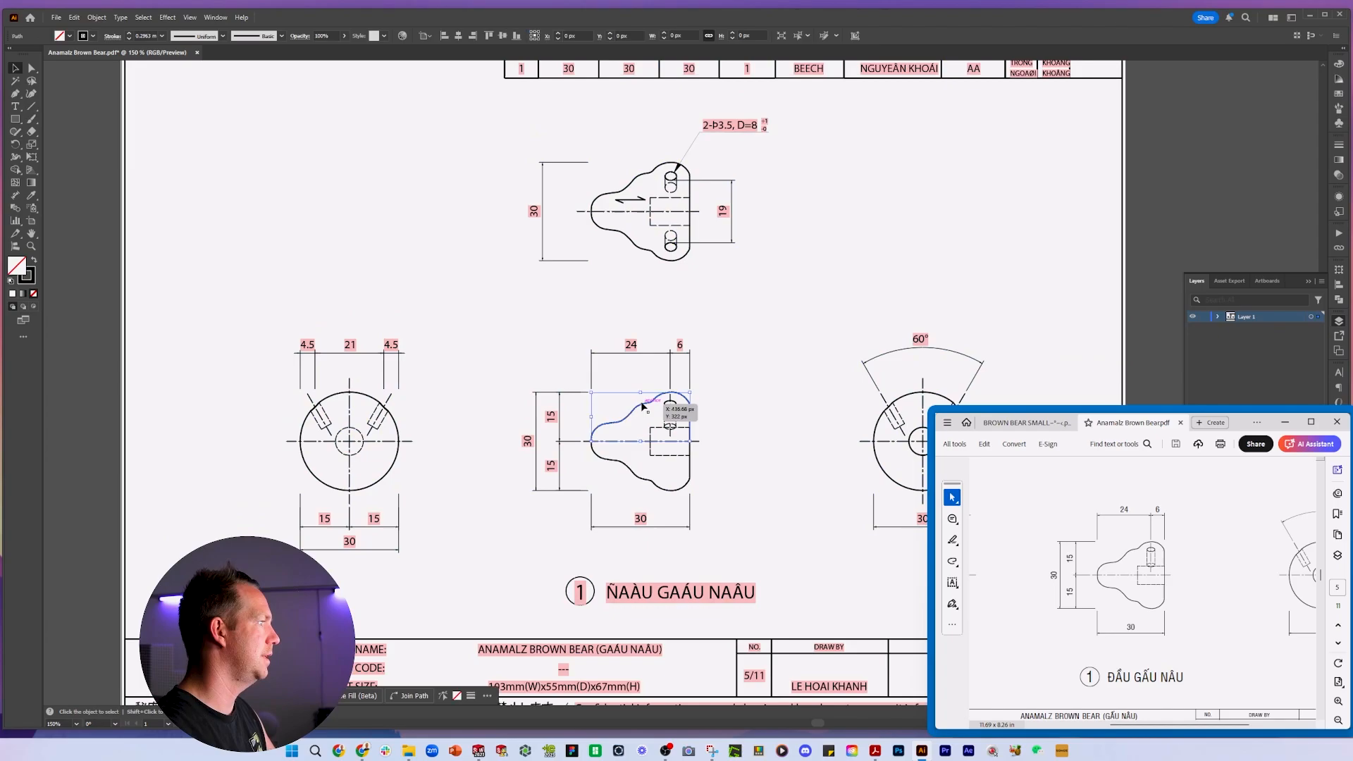
{"action": "key", "text": "z"}
{"action": "left_click", "coordinate": [661, 401]}
{"action": "left_click", "coordinate": [662, 402]}
{"action": "left_click", "coordinate": [662, 402]}
{"action": "left_click", "coordinate": [658, 292]}
{"action": "left_click", "coordinate": [730, 514]}
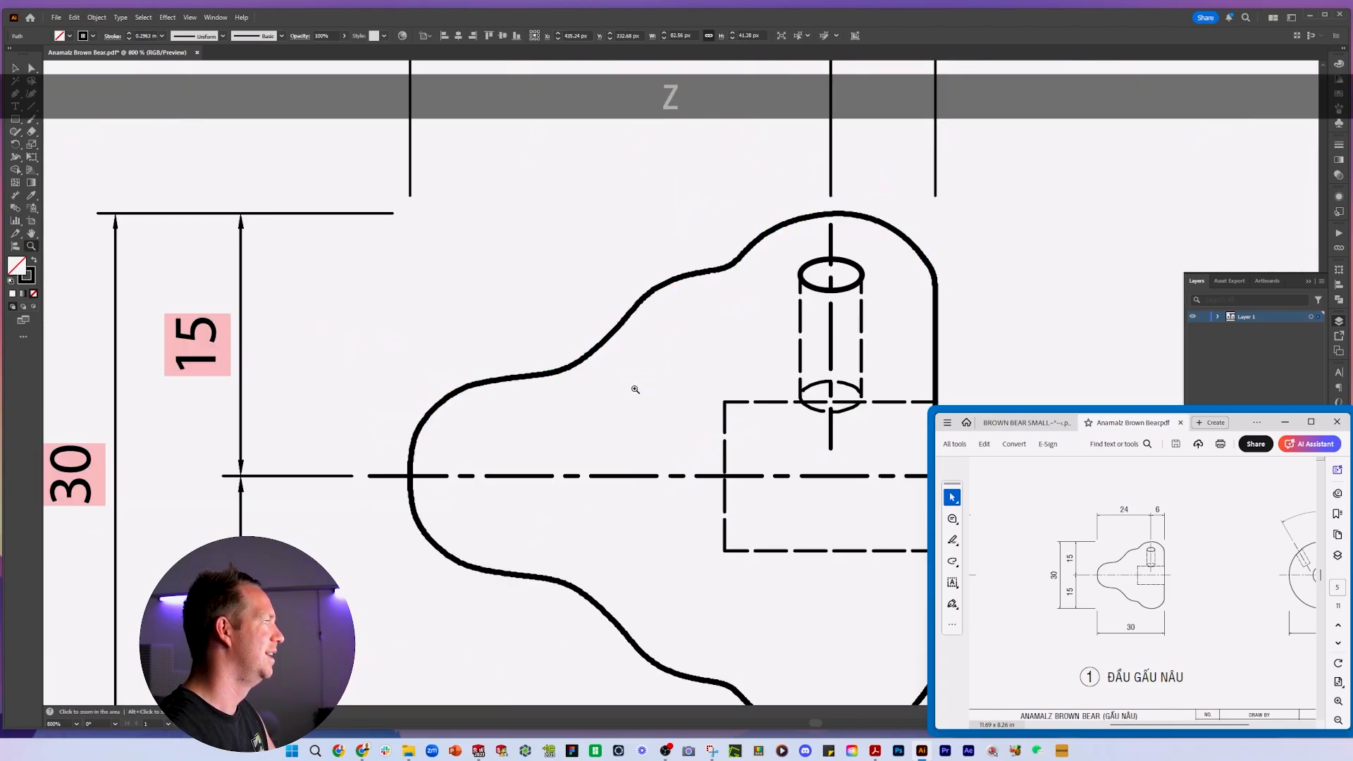
{"action": "left_click", "coordinate": [634, 387]}
{"action": "left_click", "coordinate": [635, 389]}
{"action": "left_click", "coordinate": [635, 389]}
{"action": "left_click", "coordinate": [635, 389]}
{"action": "left_click", "coordinate": [629, 354]}
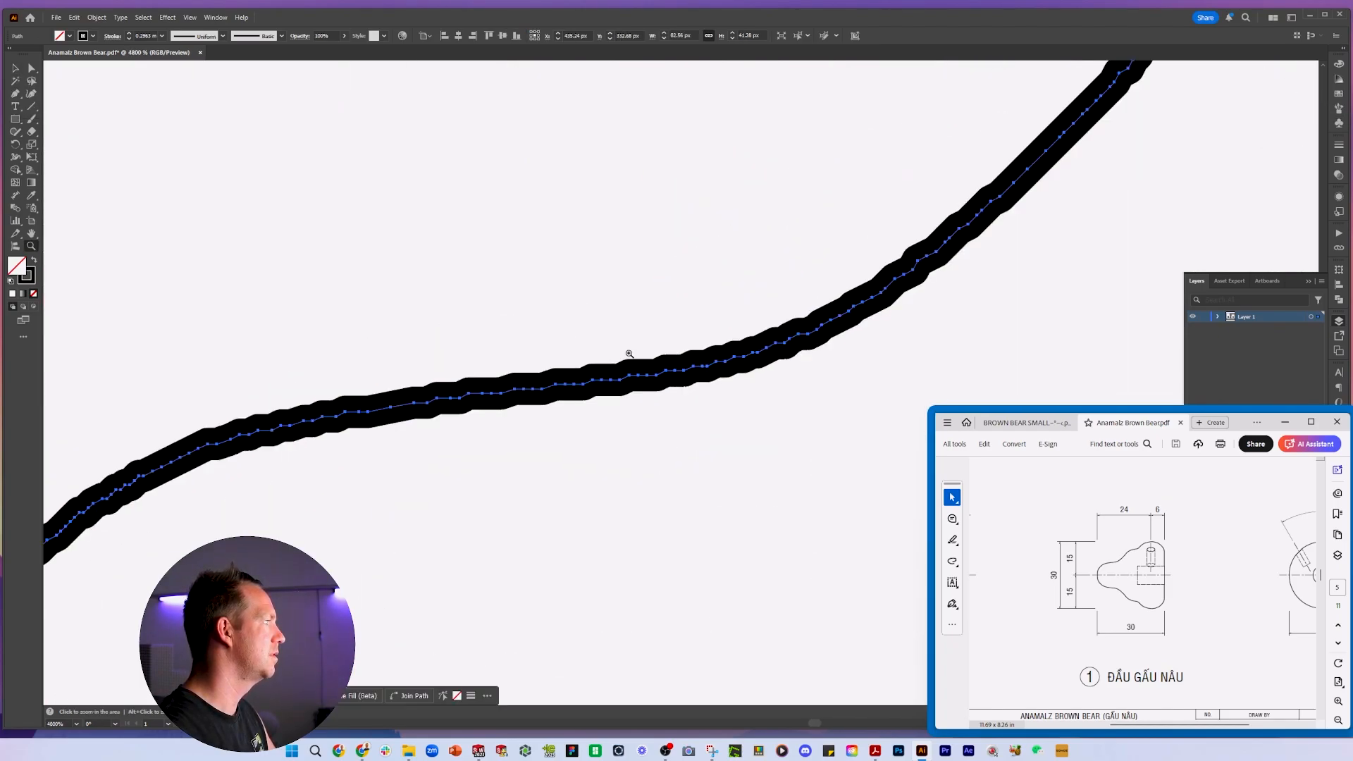
{"action": "left_click", "coordinate": [827, 361], "text": "alt"}
{"action": "left_click", "coordinate": [828, 361], "text": "alt"}
{"action": "left_click", "coordinate": [828, 361], "text": "alt"}
{"action": "left_click", "coordinate": [827, 362], "text": "alt"}
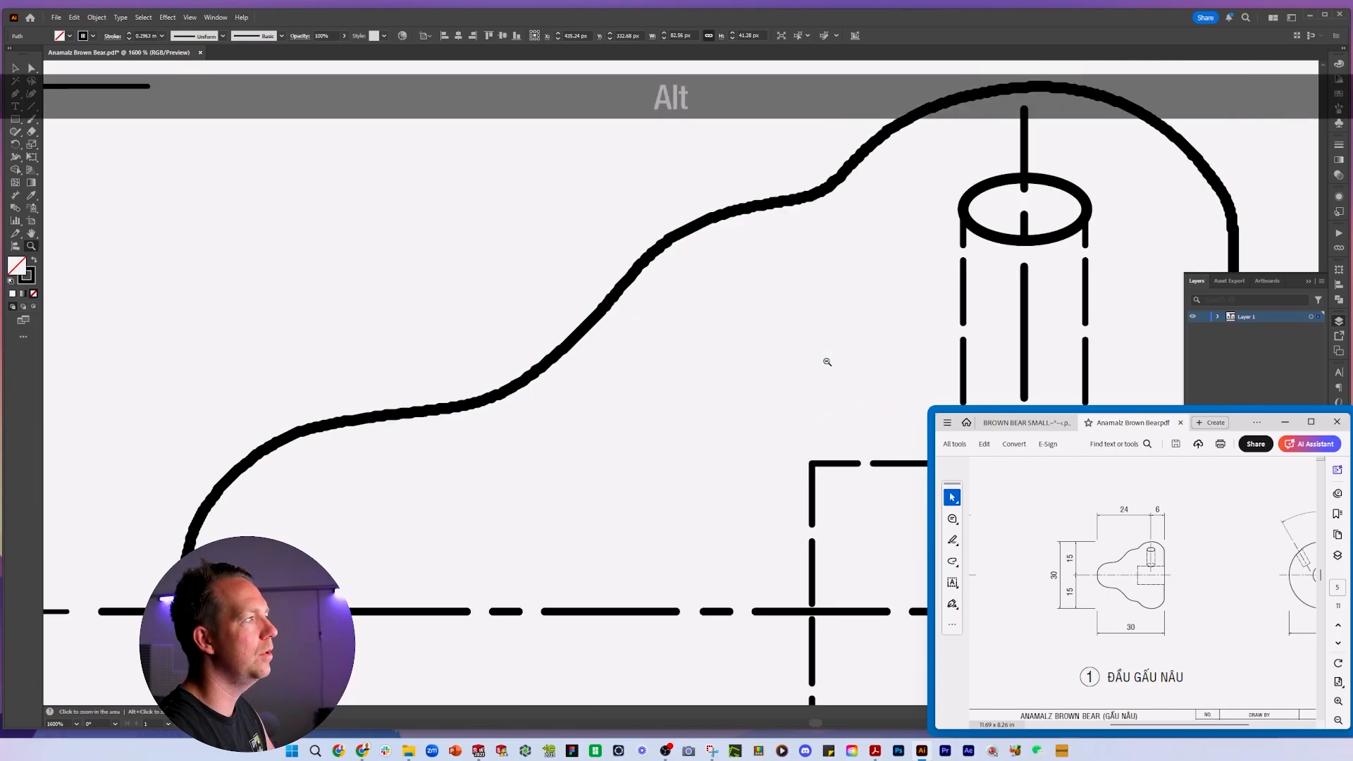
{"action": "left_click", "coordinate": [827, 362], "text": "alt"}
{"action": "left_click", "coordinate": [827, 362], "text": "alt"}
{"action": "left_click", "coordinate": [827, 361], "text": "alt"}
{"action": "left_click_drag", "start_coordinate": [502, 444], "coordinate": [634, 417]}
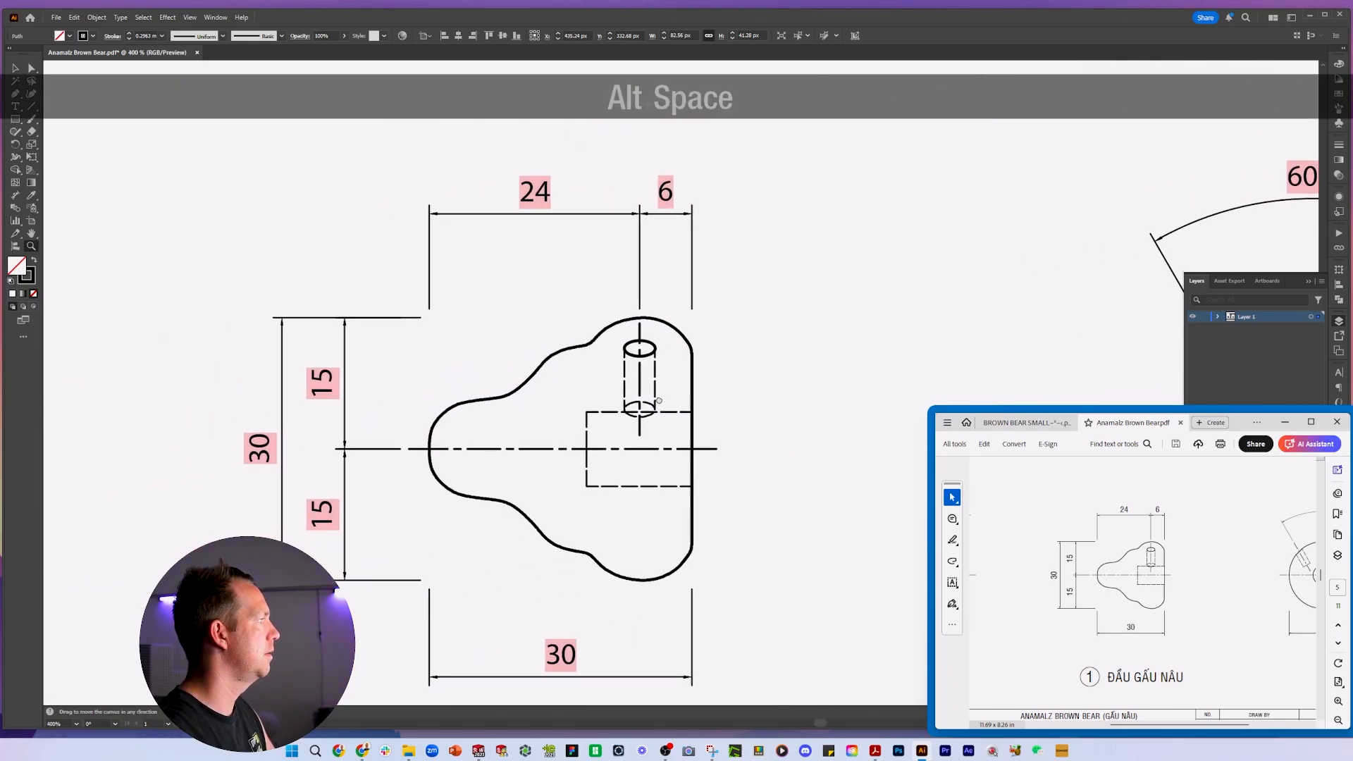
Set the general measurement units to millimetres in the preferences.
{"action": "key", "text": "alt+v"}
{"action": "left_click", "coordinate": [74, 18]}
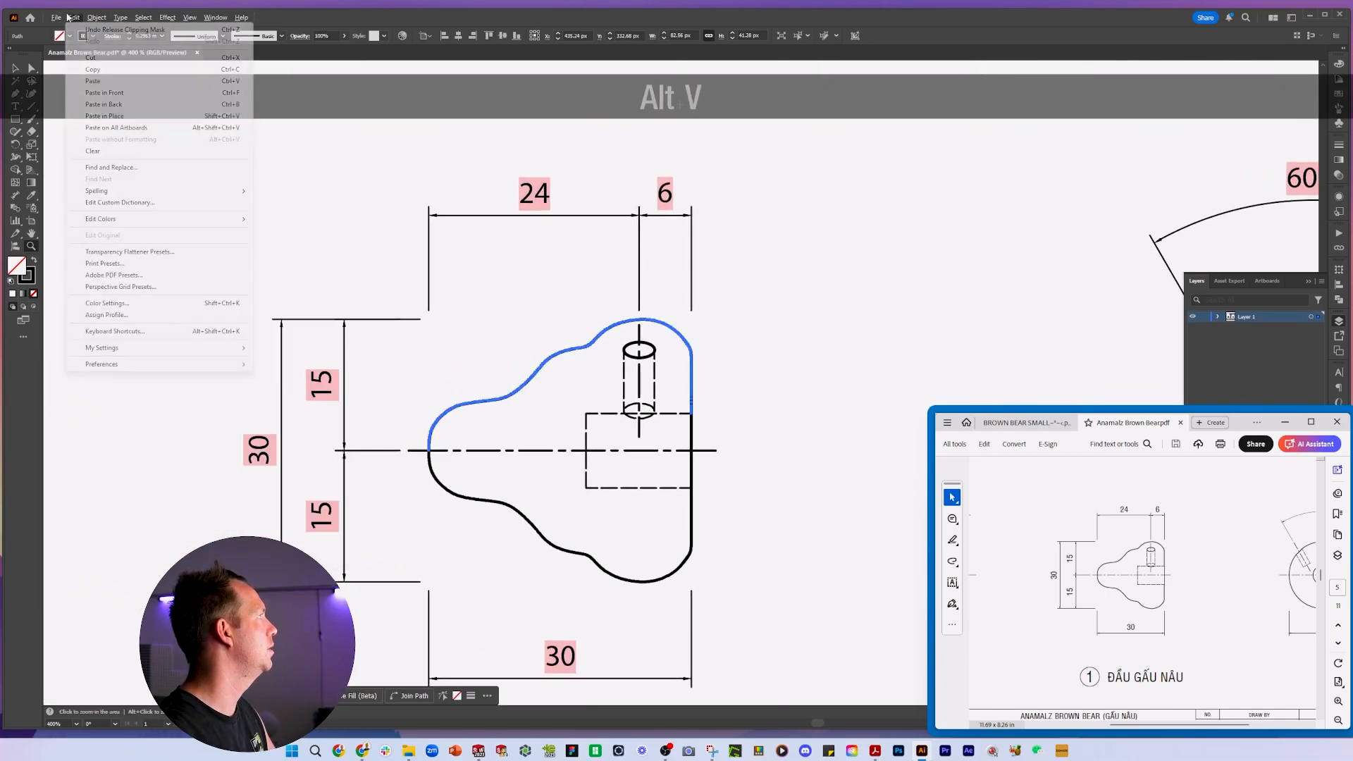
{"action": "mouse_move", "coordinate": [216, 365]}
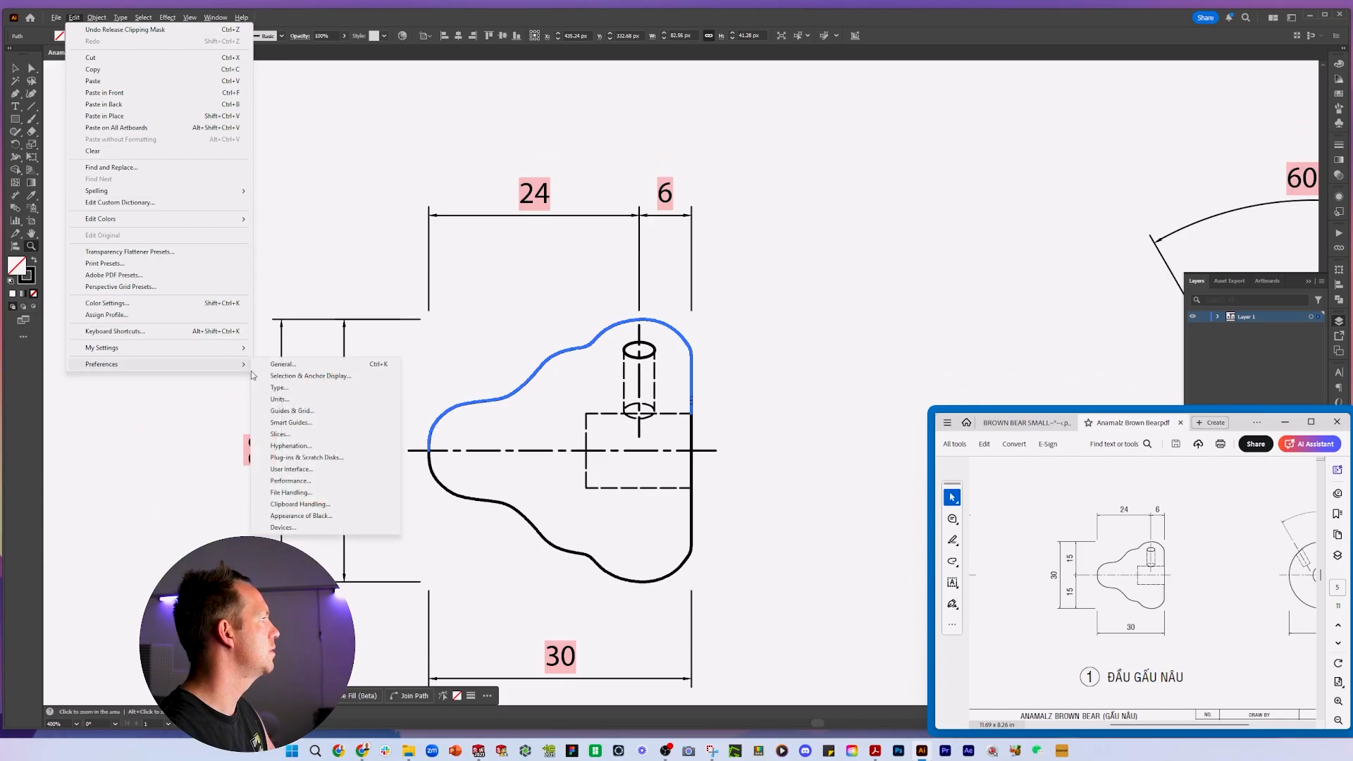
{"action": "left_click", "coordinate": [296, 398]}
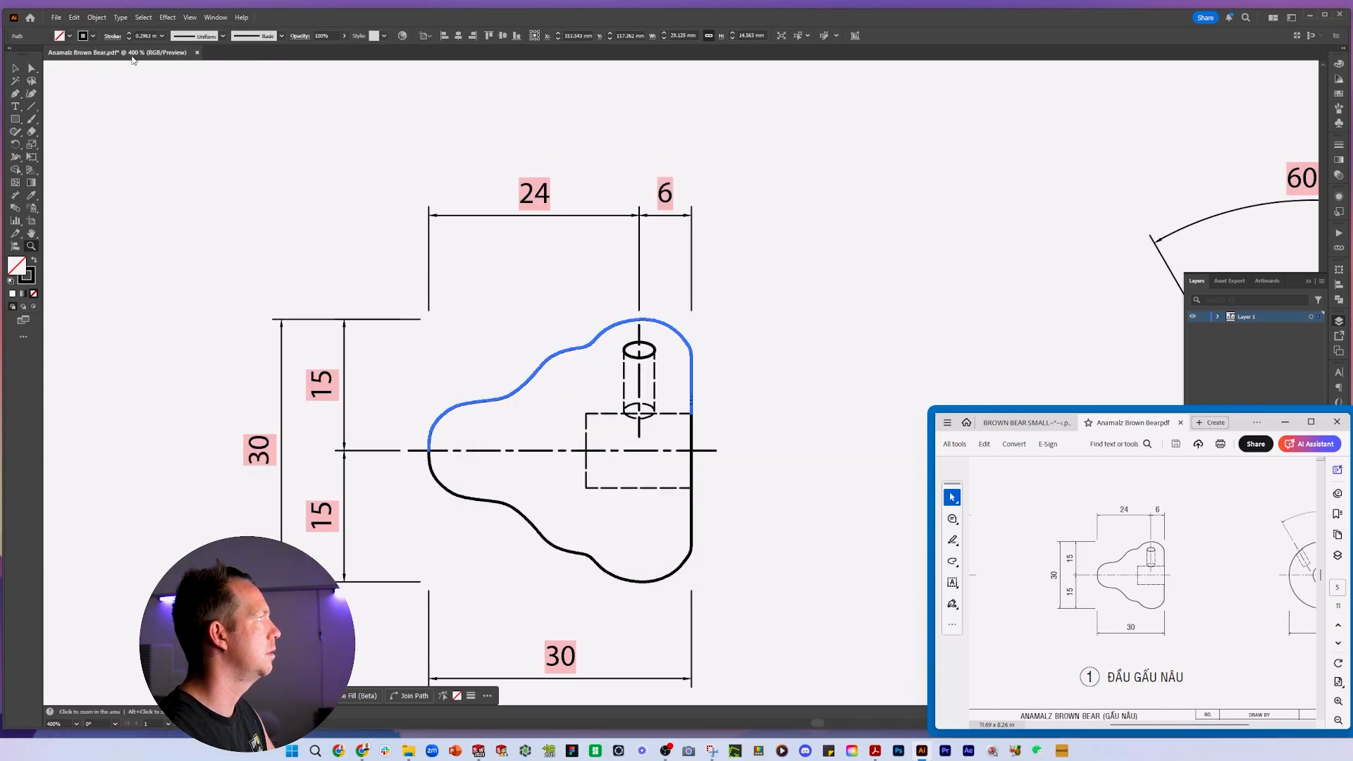
Duplicate the upper and lower head outline paths into the empty space between the side view and the circular view with the 60° angle.
{"action": "left_click", "coordinate": [17, 69]}
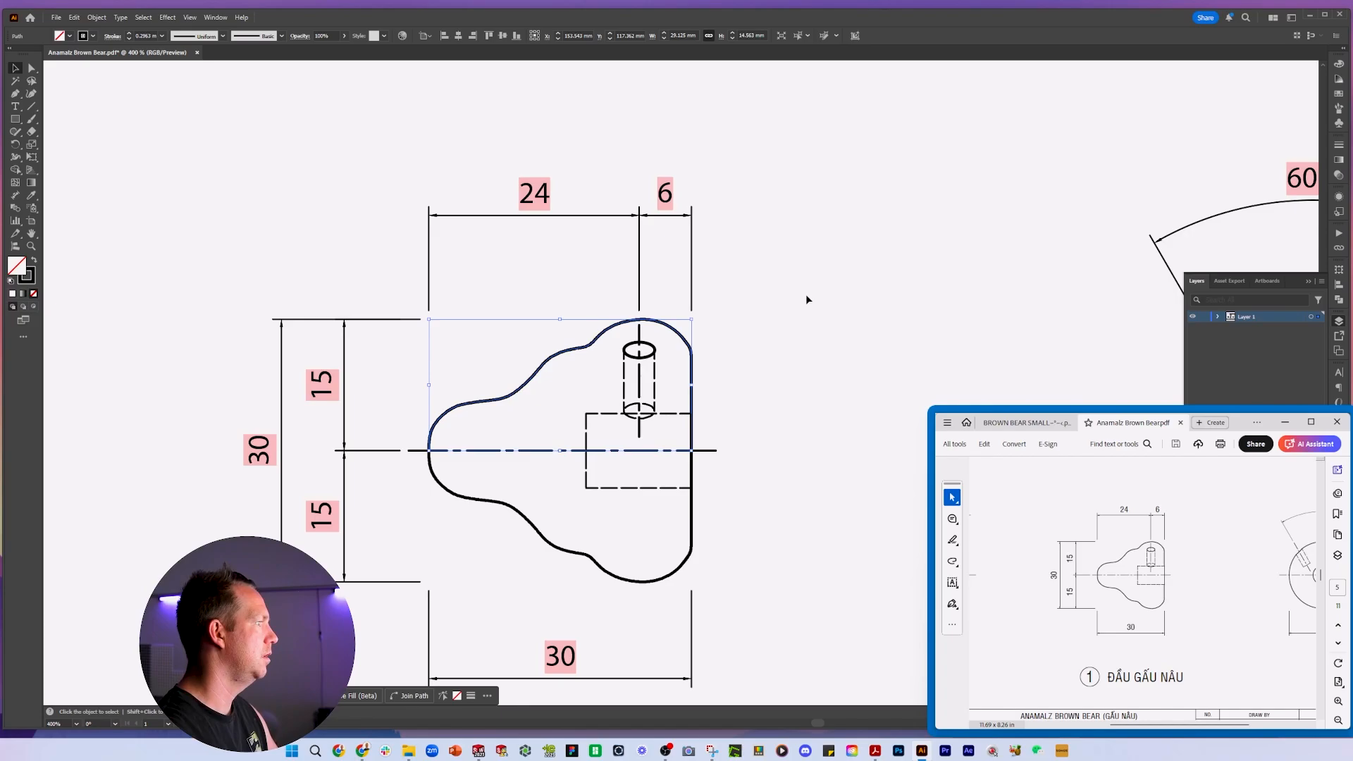
{"action": "key", "text": "z"}
{"action": "left_click", "coordinate": [484, 411], "text": "alt"}
{"action": "key", "text": "space"}
{"action": "left_click_drag", "start_coordinate": [861, 365], "coordinate": [542, 455]}
{"action": "left_click", "coordinate": [518, 514], "text": "shift"}
{"action": "left_click_drag", "start_coordinate": [518, 515], "coordinate": [695, 520], "text": "alt+shift"}
Simplify the copied head outline paths to smooth curves with only a few anchor points.
{"action": "key", "text": "z"}
{"action": "left_click", "coordinate": [728, 486]}
{"action": "left_click", "coordinate": [730, 465]}
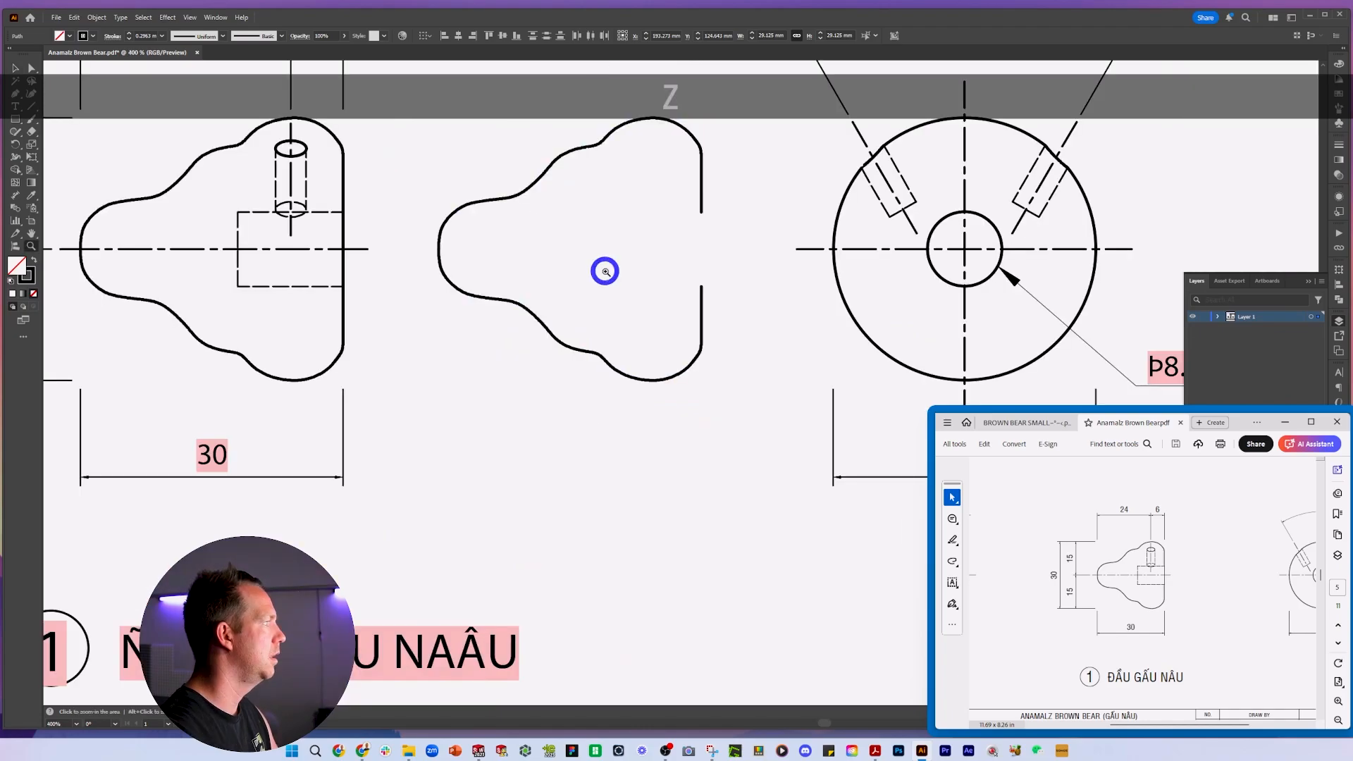
{"action": "left_click", "coordinate": [605, 270]}
{"action": "left_click_drag", "start_coordinate": [615, 258], "coordinate": [505, 321], "text": "space"}
{"action": "key", "text": "a"}
{"action": "left_click", "coordinate": [97, 17]}
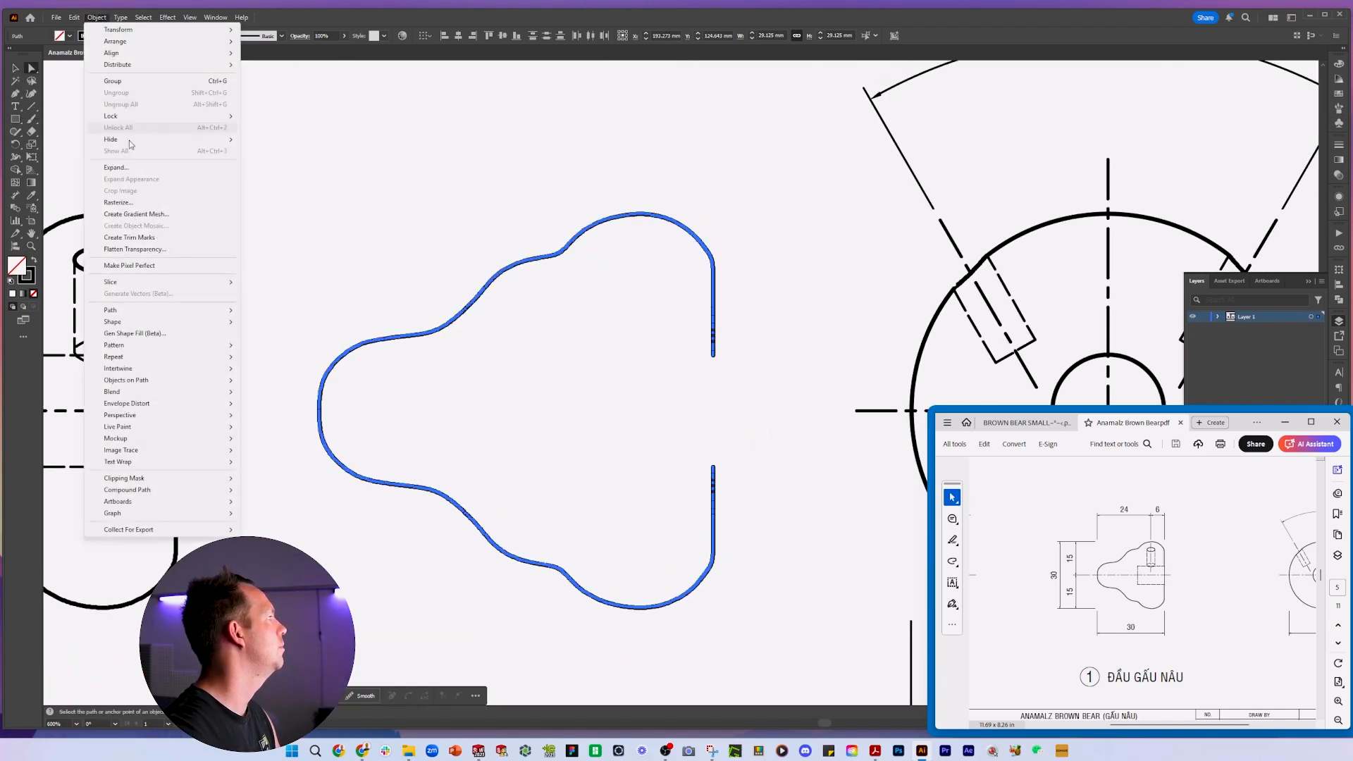
{"action": "mouse_move", "coordinate": [177, 319]}
{"action": "left_click", "coordinate": [292, 378]}
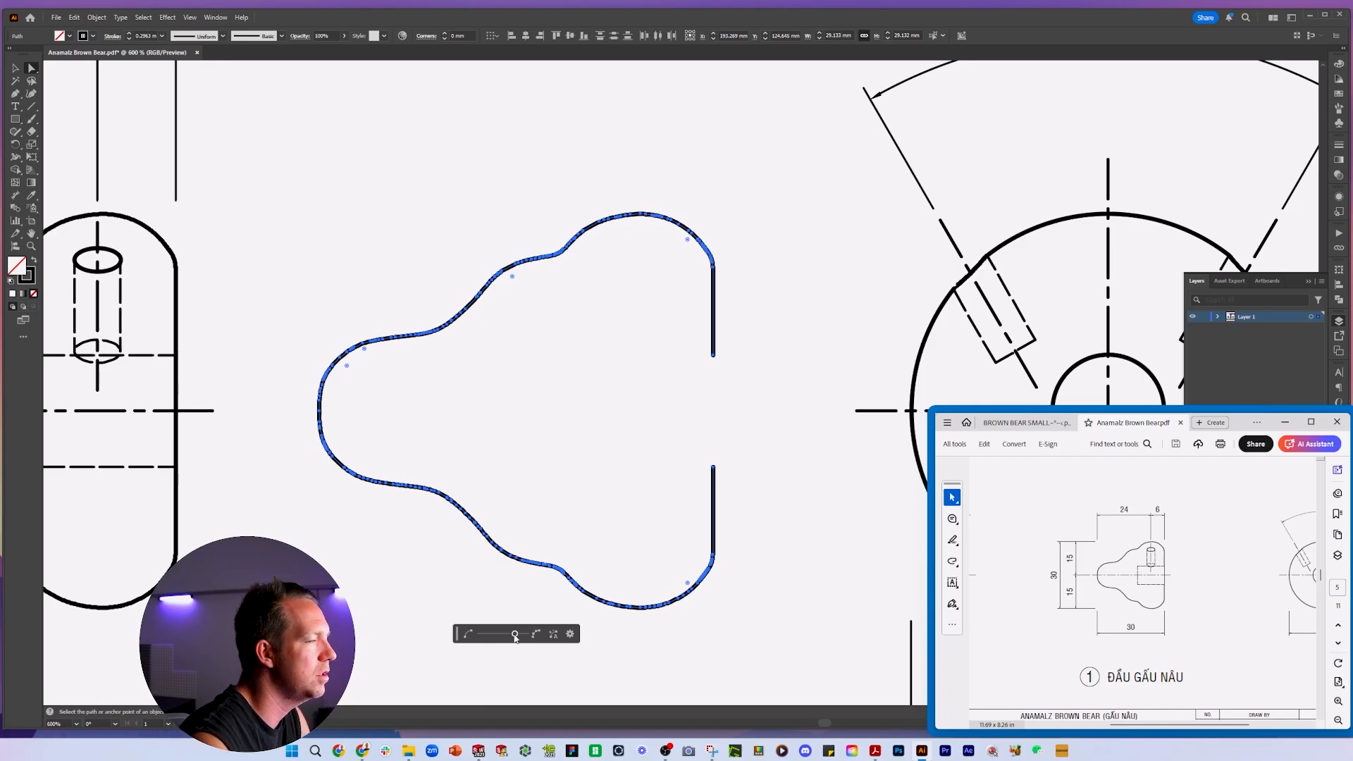
{"action": "left_click_drag", "start_coordinate": [515, 636], "coordinate": [480, 634]}
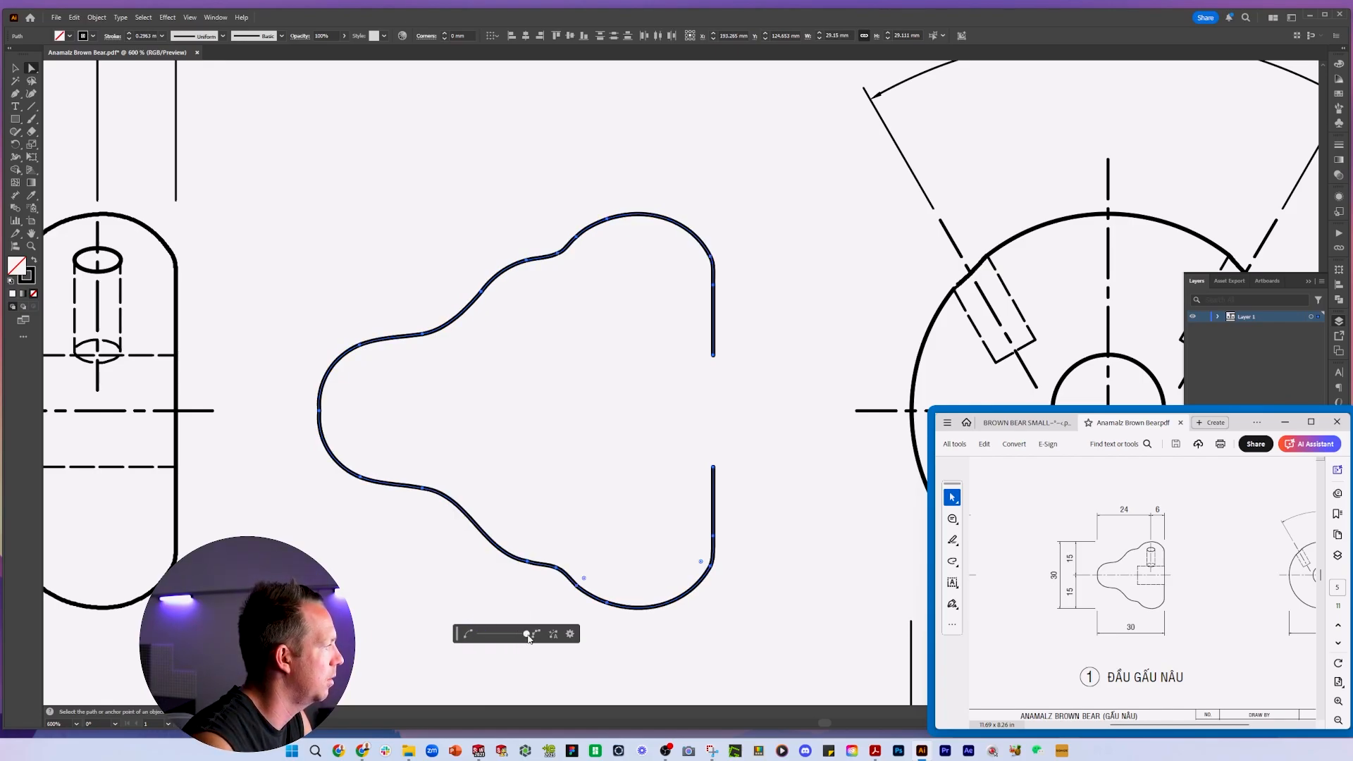
{"action": "left_click", "coordinate": [528, 635]}
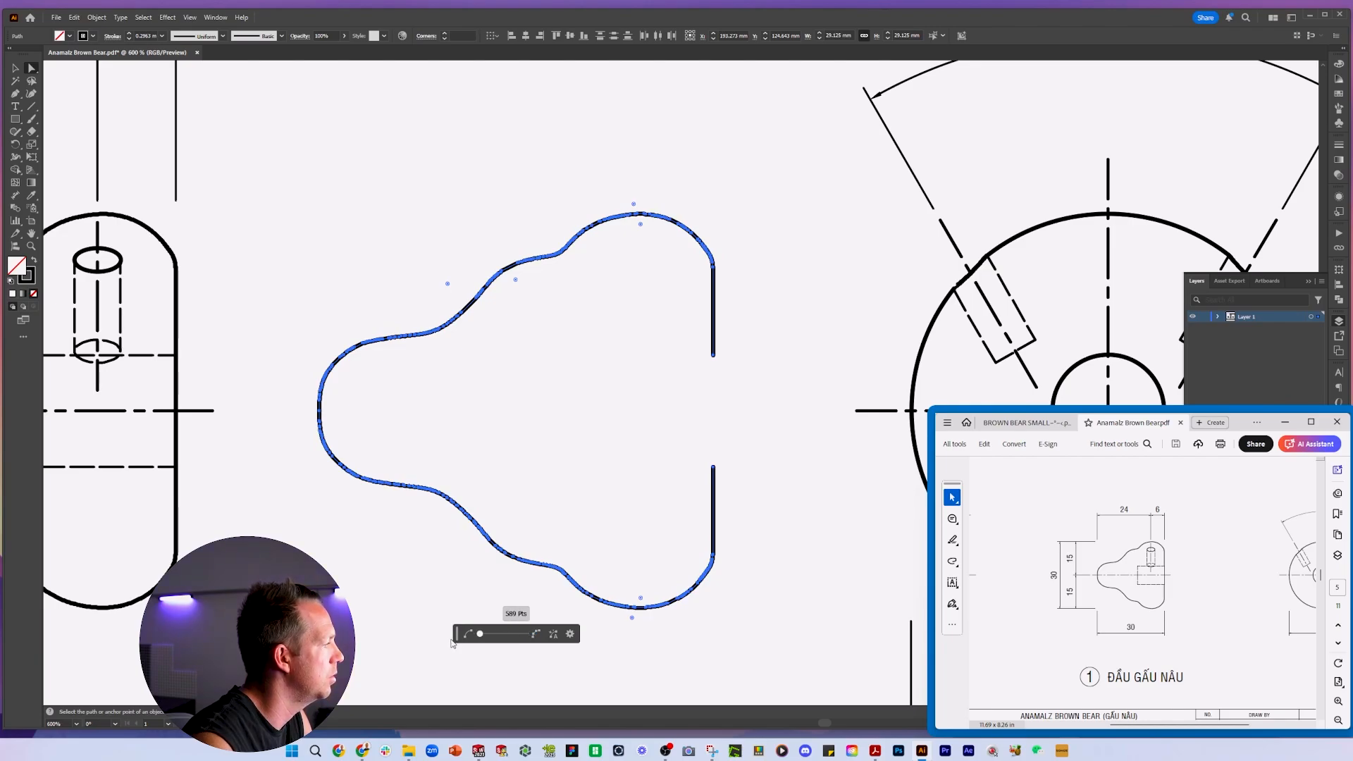
{"action": "left_click", "coordinate": [458, 639]}
{"action": "left_click", "coordinate": [720, 480]}
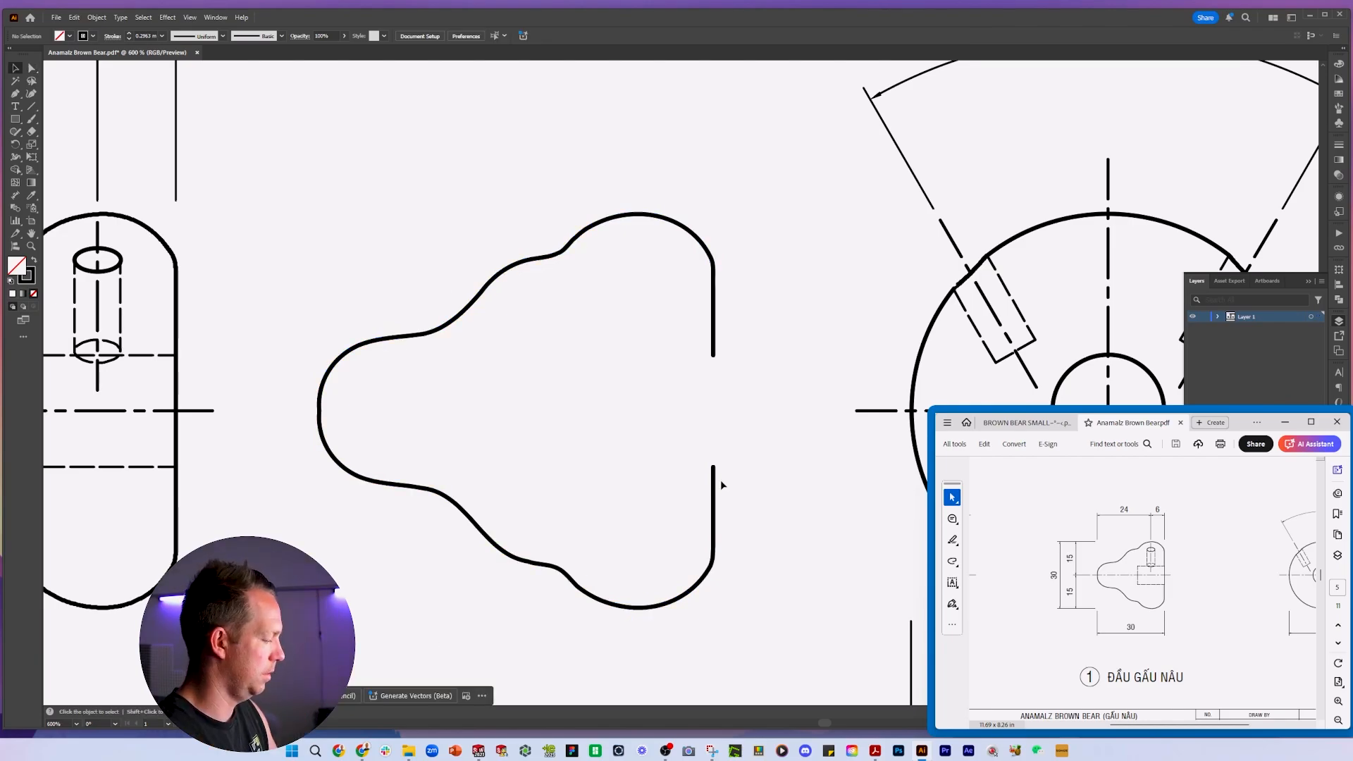
Join the open ends of the two simplified halves into one closed head outline.
{"action": "key", "text": "a"}
{"action": "left_click", "coordinate": [714, 469]}
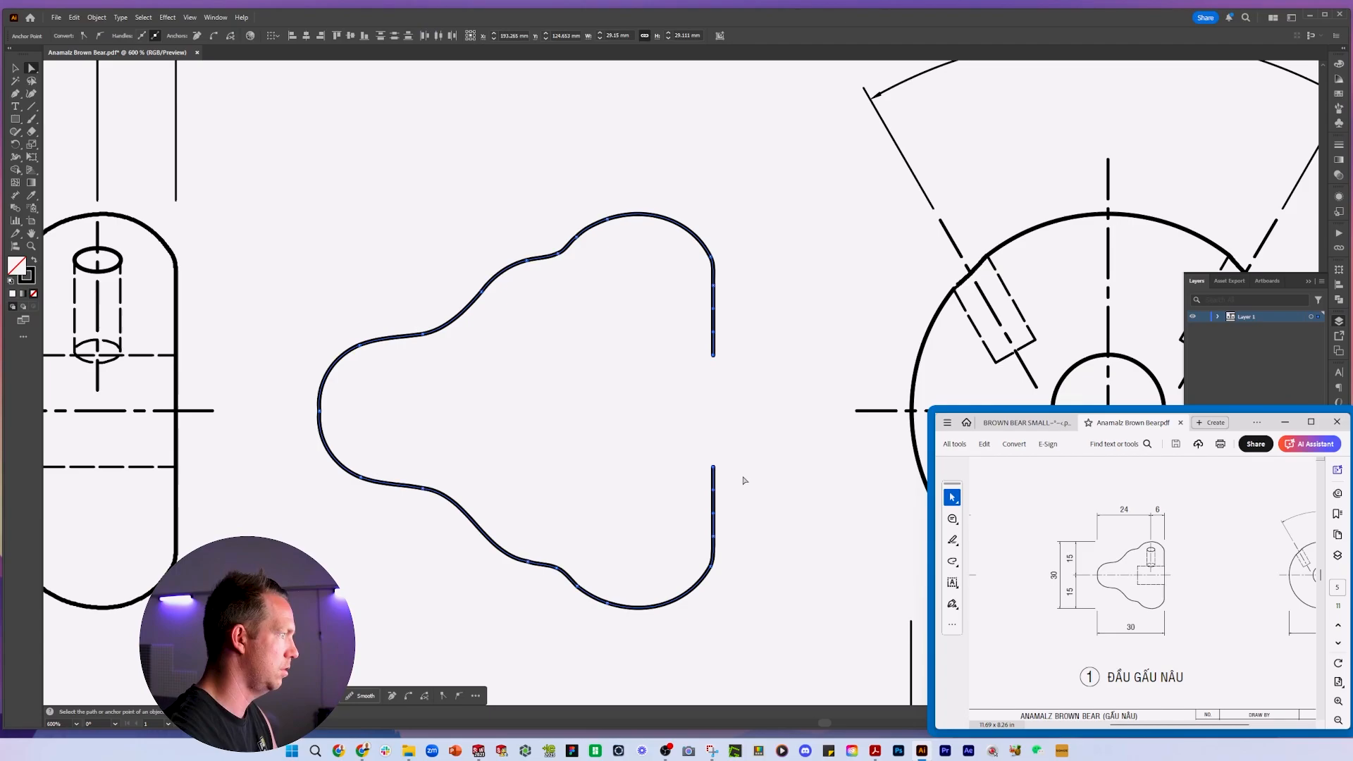
{"action": "key", "text": "ctrl+j"}
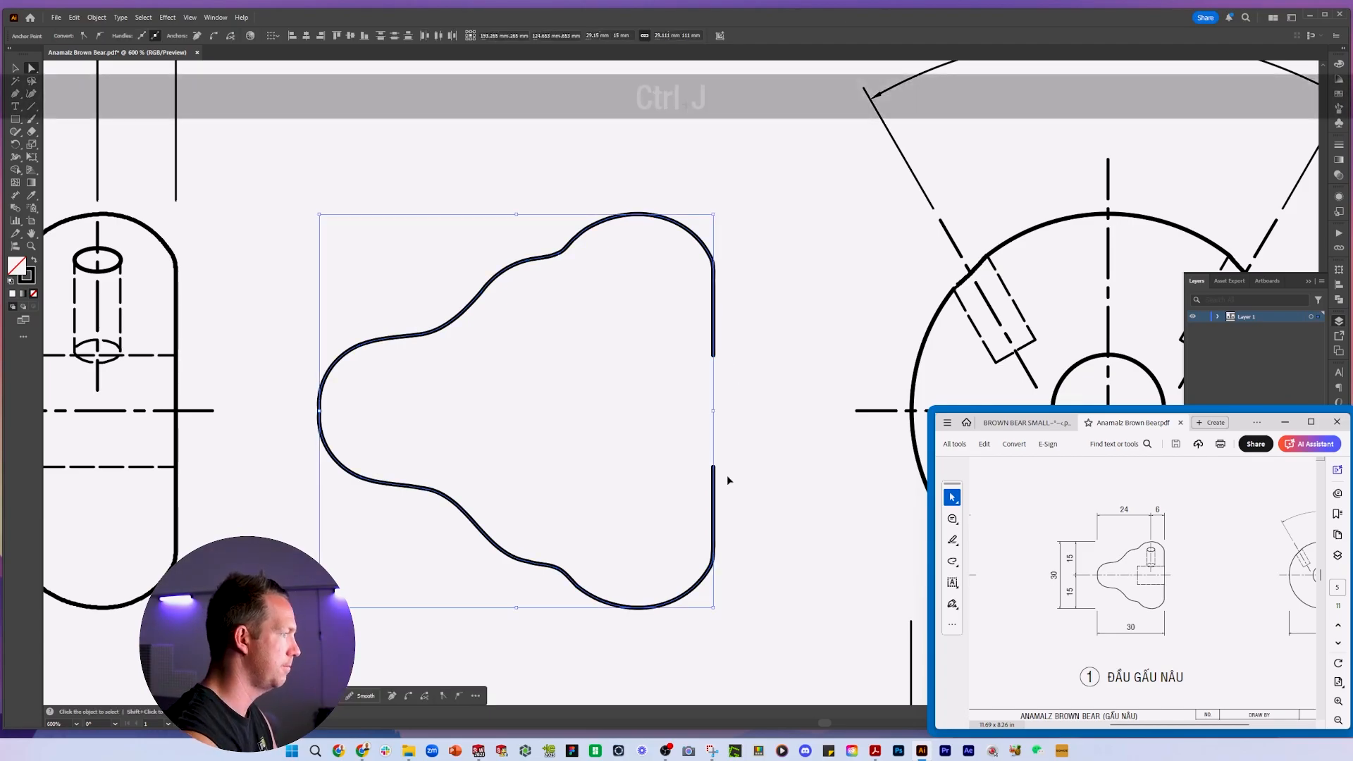
Set the copied head outline's width to 30 mm with its proportions locked.
{"action": "scroll", "coordinate": [726, 469], "scroll_direction": "down", "scroll_amount": 3, "text": "alt"}
{"action": "left_click_drag", "start_coordinate": [589, 432], "coordinate": [541, 438]}
{"action": "key", "text": "v"}
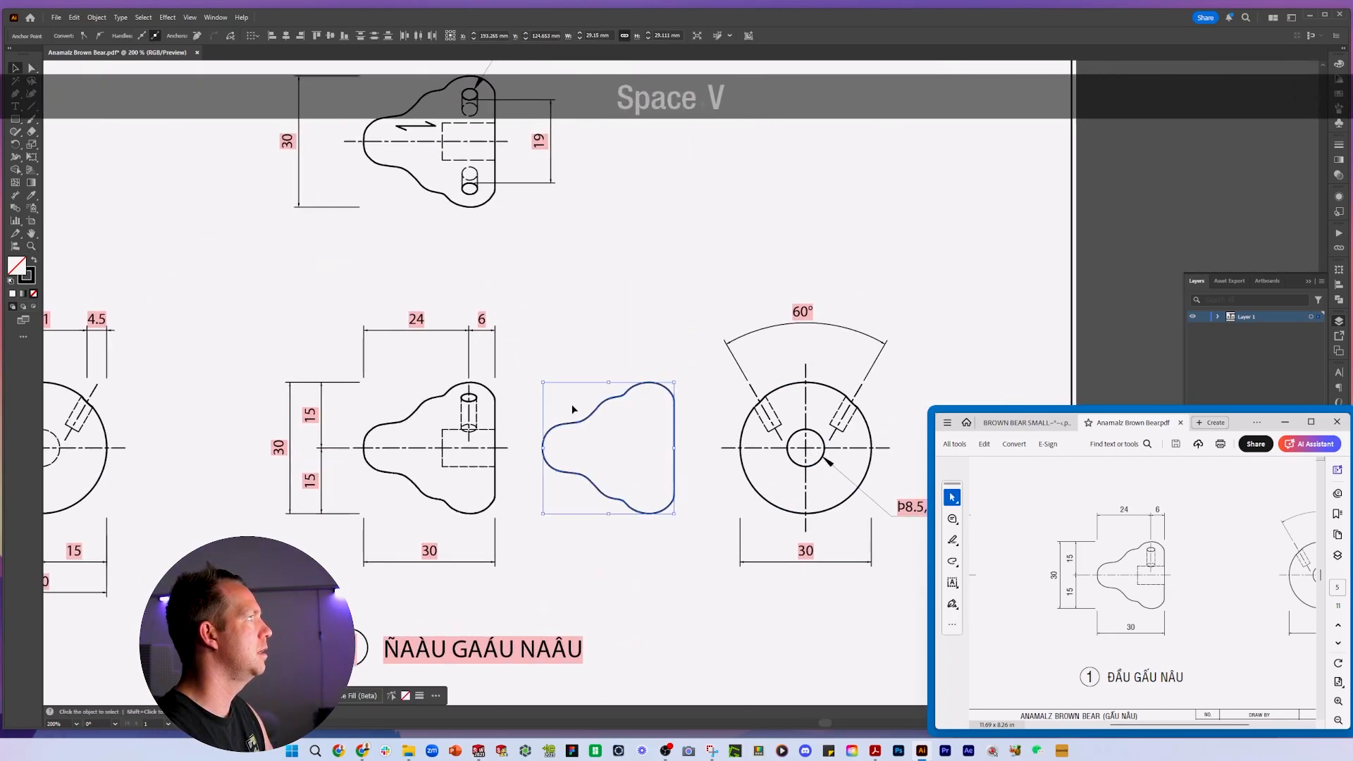
{"action": "left_click", "coordinate": [604, 35]}
{"action": "key", "text": "ctrl+a"}
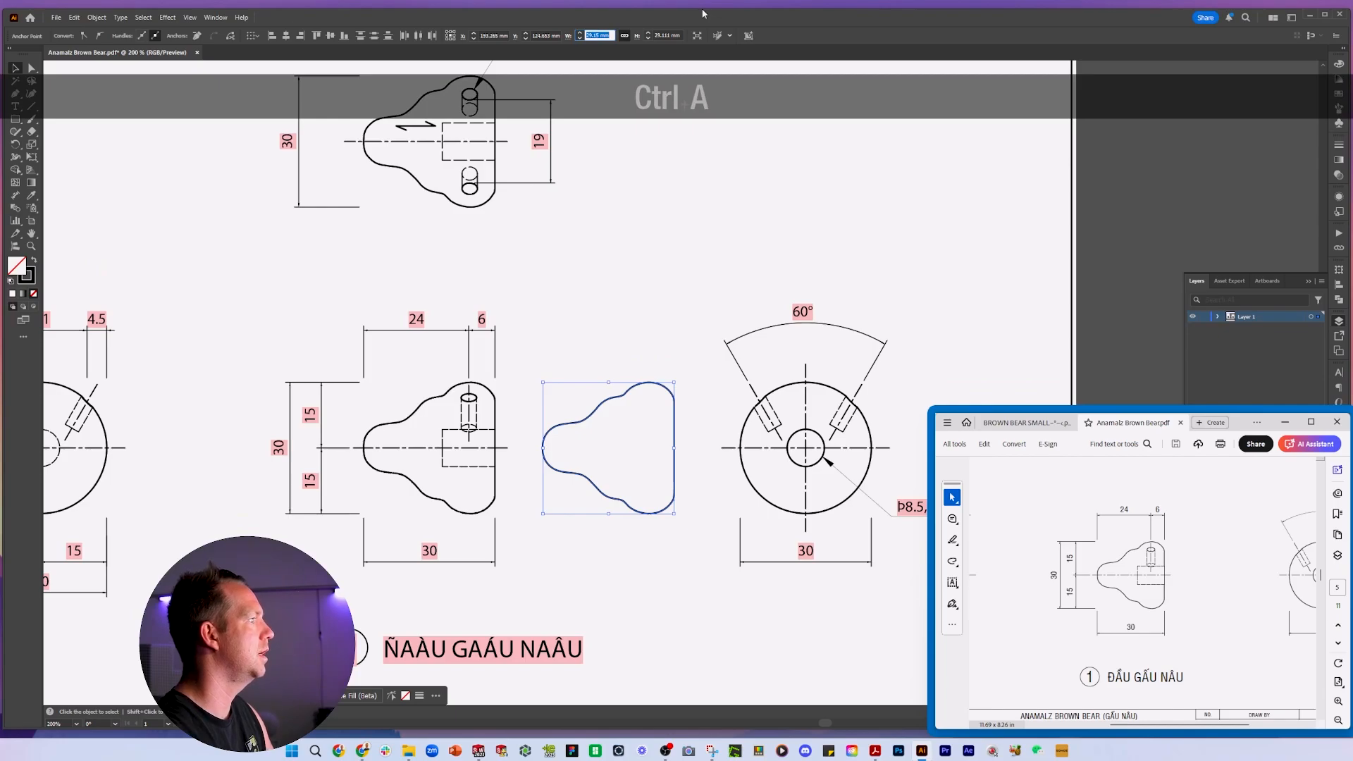
{"action": "type", "text": "30"}
{"action": "key", "text": "Return"}
Copy the resized head outline and create a new 50 x 50 mm document with one artboard.
{"action": "key", "text": "ctrl+c"}
{"action": "key", "text": "ctrl+n"}
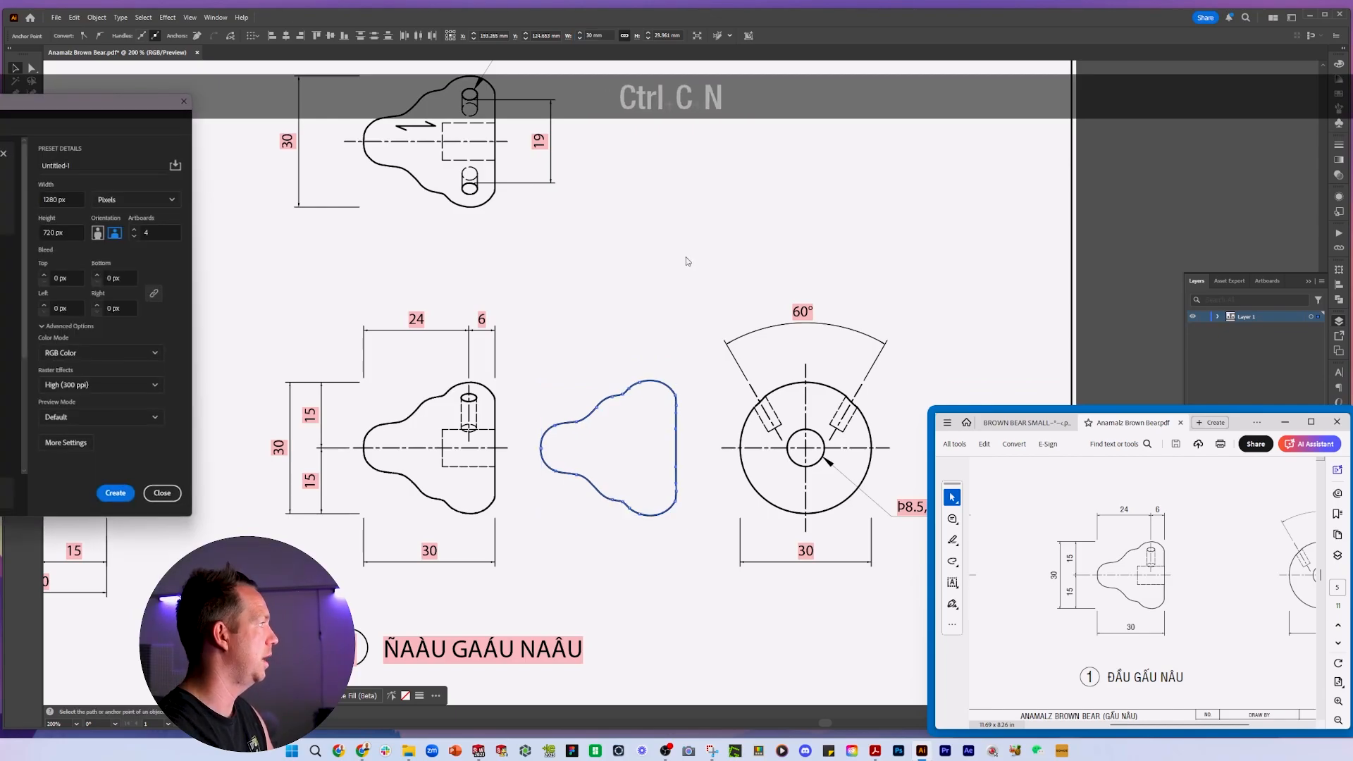
{"action": "type", "text": "50"}
{"action": "key", "text": "Return"}
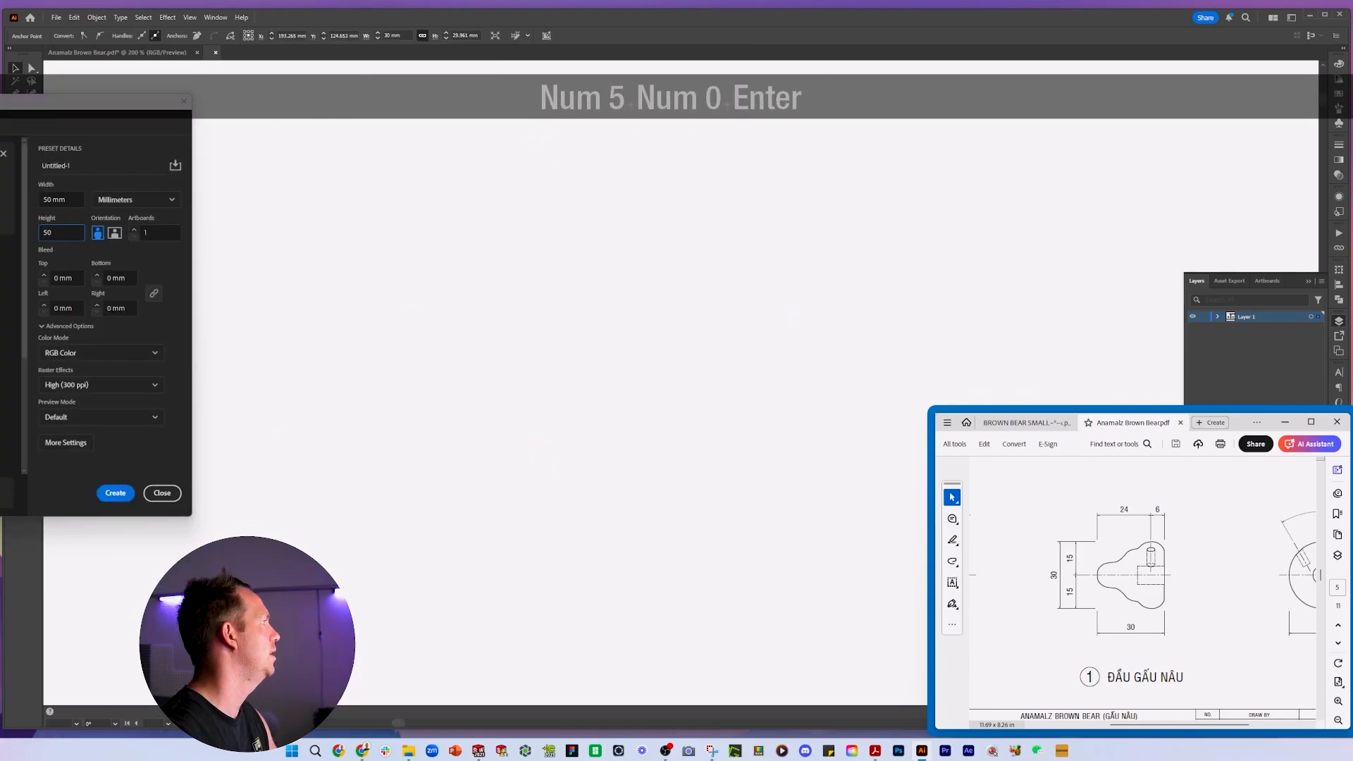
Copy the complete closed head outline again from the bear drawing and paste it into the new 50 x 50 mm document.
{"action": "key", "text": "ctrl+v"}
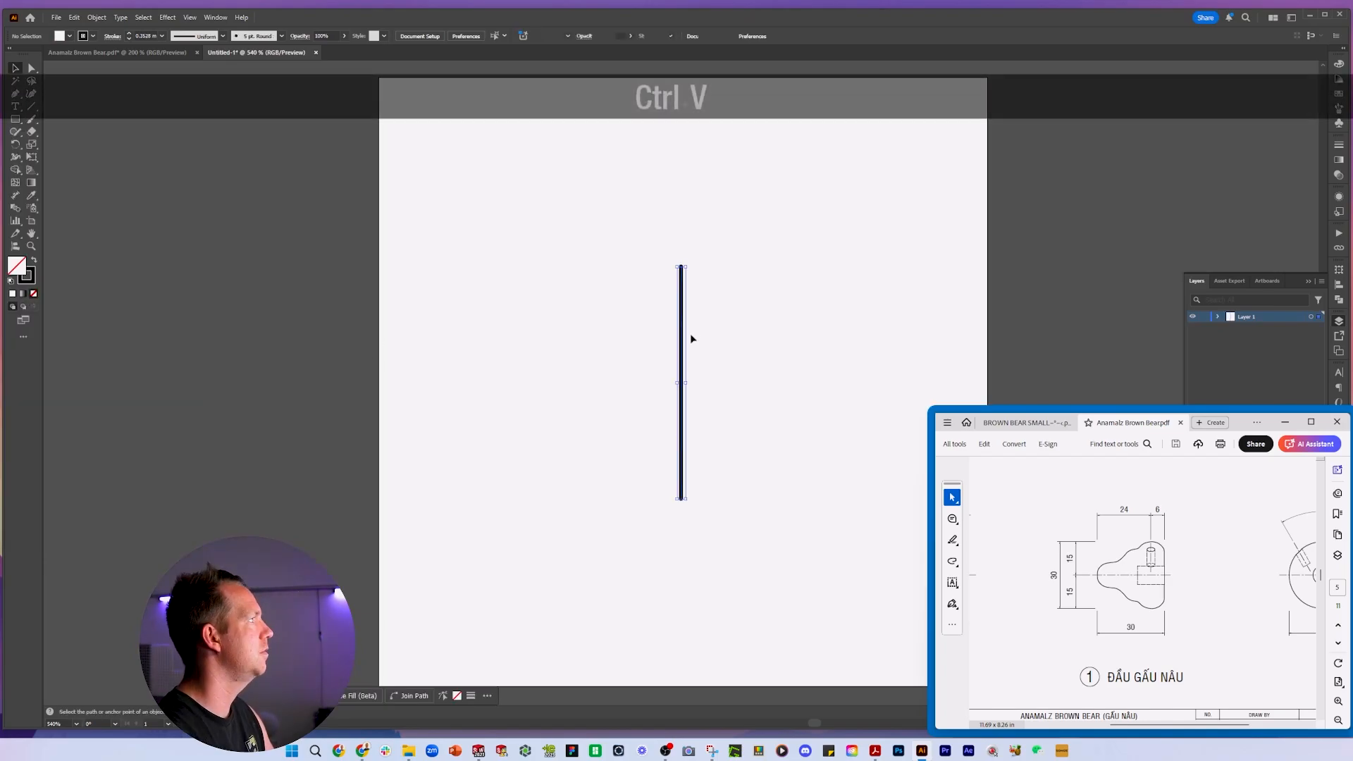
{"action": "key", "text": "ctrl+z"}
{"action": "key", "text": "alt+Tab"}
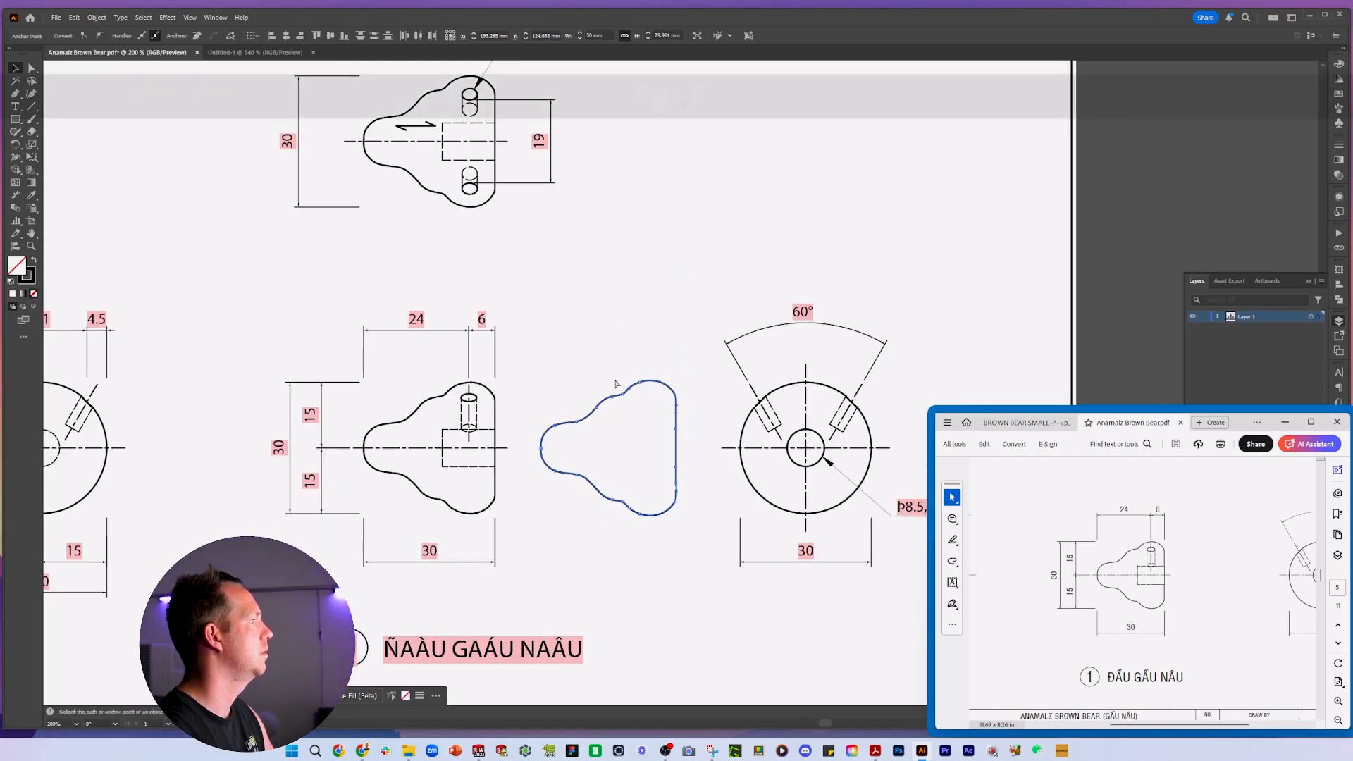
{"action": "key", "text": "ctrl+c"}
{"action": "key", "text": "ctrl+Tab"}
{"action": "key", "text": "ctrl+z"}
{"action": "key", "text": "ctrl+v"}
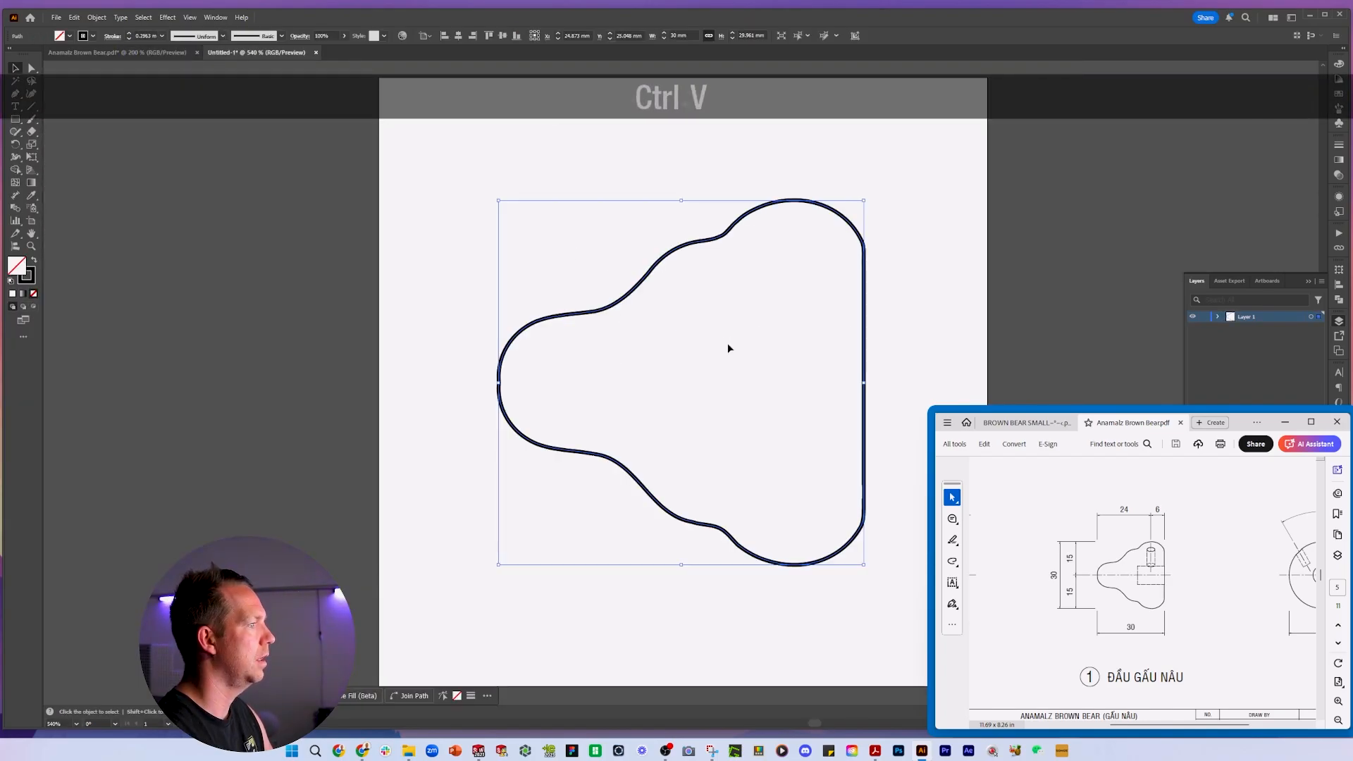
{"action": "key", "text": "z"}
{"action": "left_click", "coordinate": [730, 341], "text": "alt"}
{"action": "left_click_drag", "start_coordinate": [738, 408], "coordinate": [704, 387]}
{"action": "key", "text": "v"}
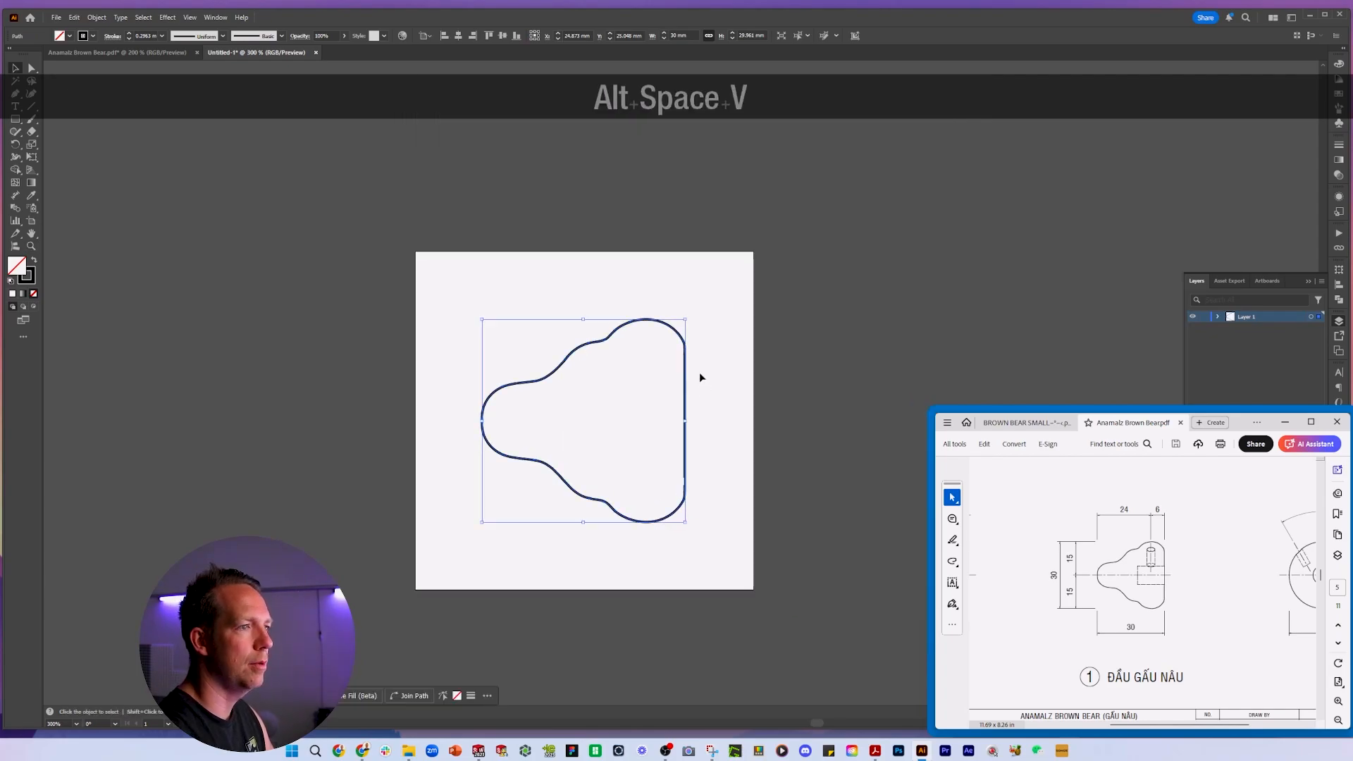
Export the head outline to the Downloads folder as a DXF named bear head, scaled 1 millimetre to 1 unit.
{"action": "left_click", "coordinate": [54, 19]}
{"action": "mouse_move", "coordinate": [141, 260]}
{"action": "left_click", "coordinate": [331, 273]}
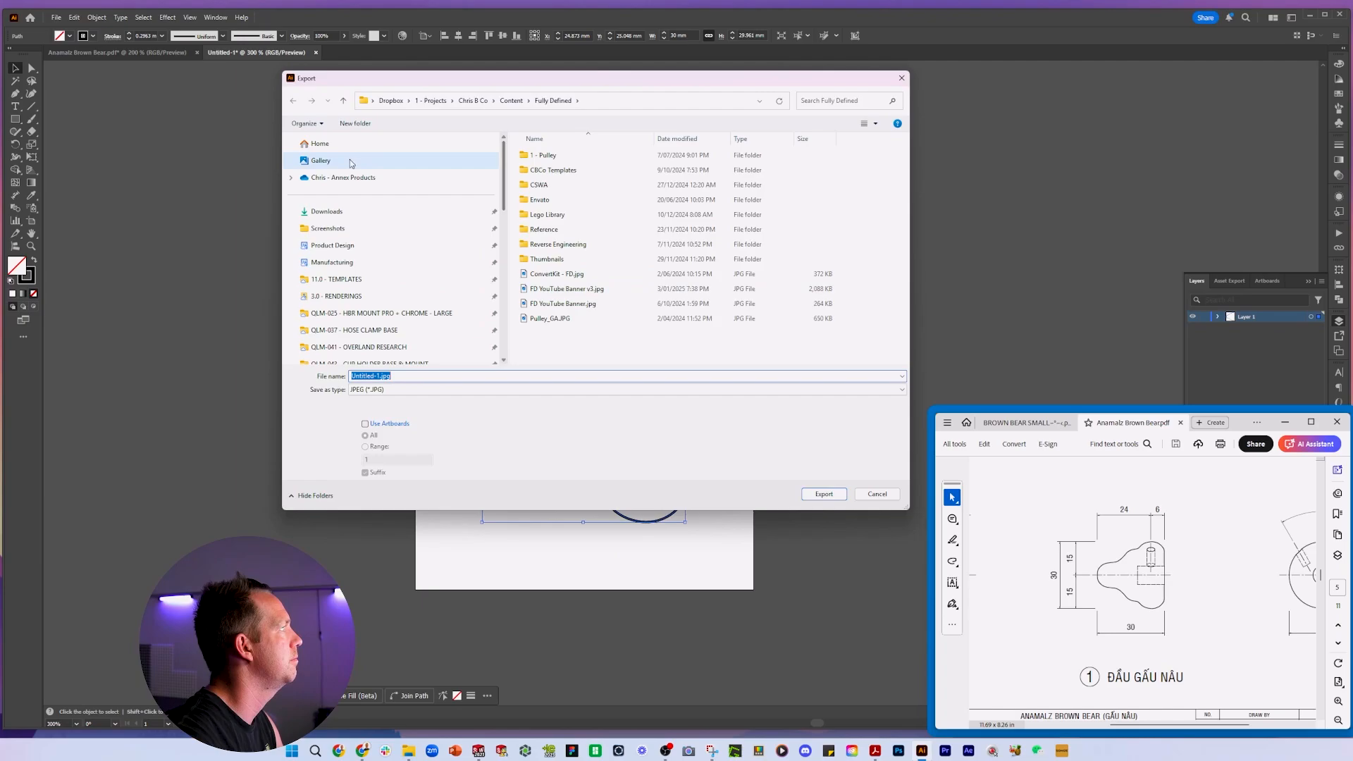
{"action": "left_click", "coordinate": [326, 211]}
{"action": "left_click", "coordinate": [379, 391]}
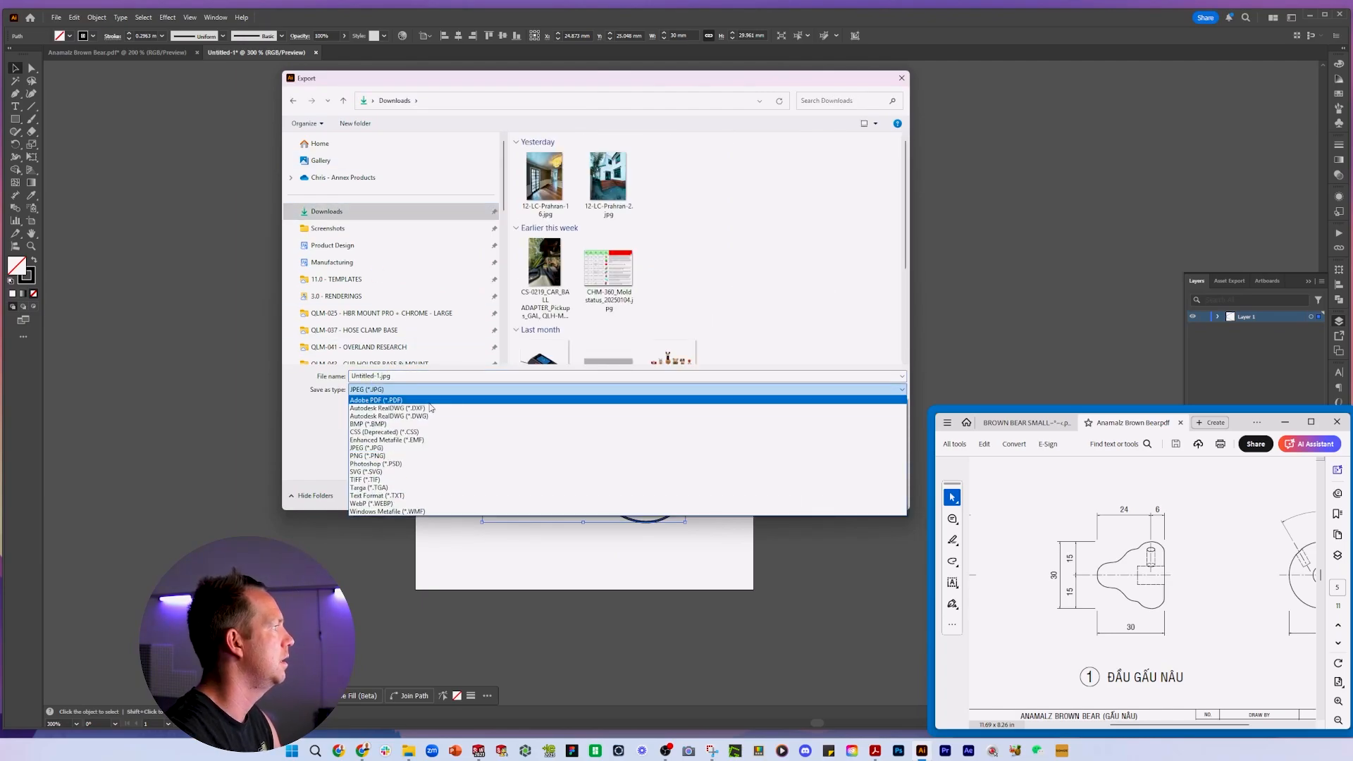
{"action": "left_click", "coordinate": [431, 409]}
{"action": "type", "text": "bear head"}
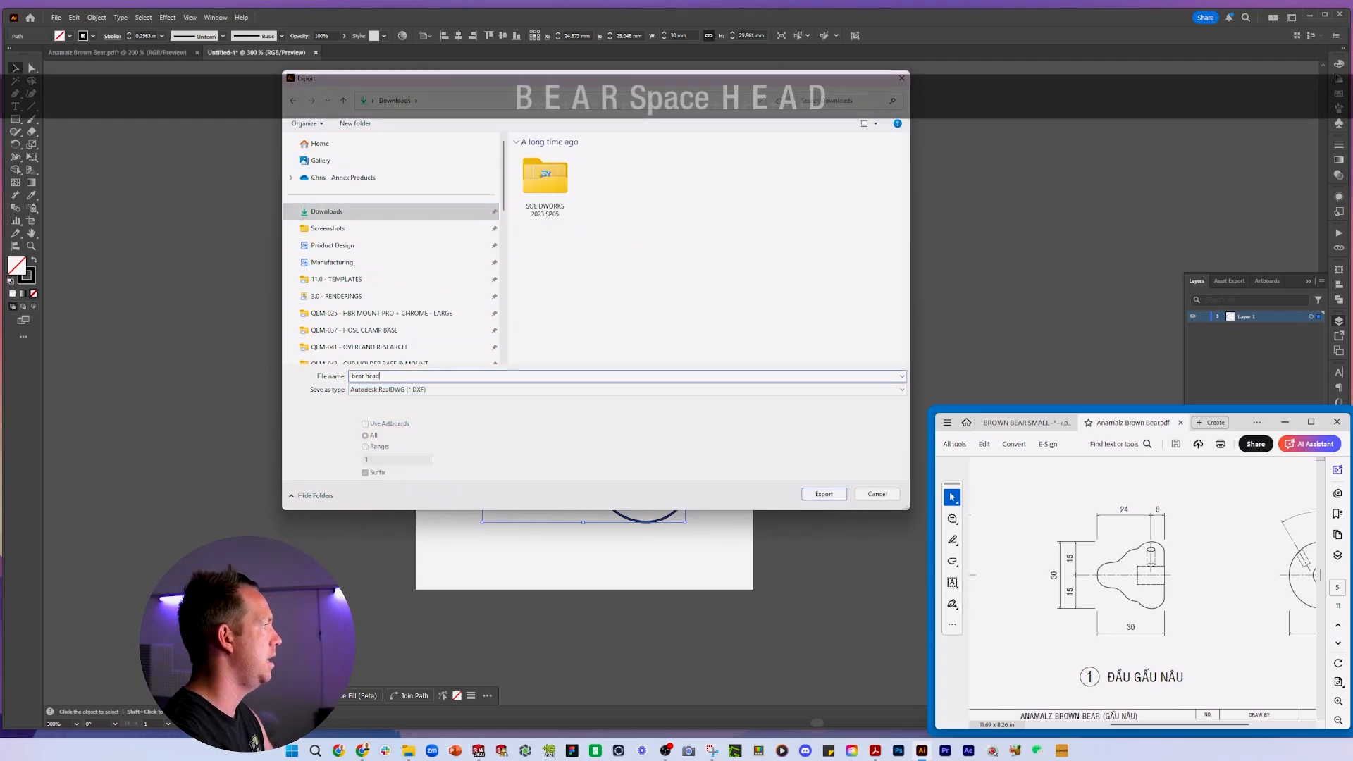
{"action": "left_click", "coordinate": [824, 493]}
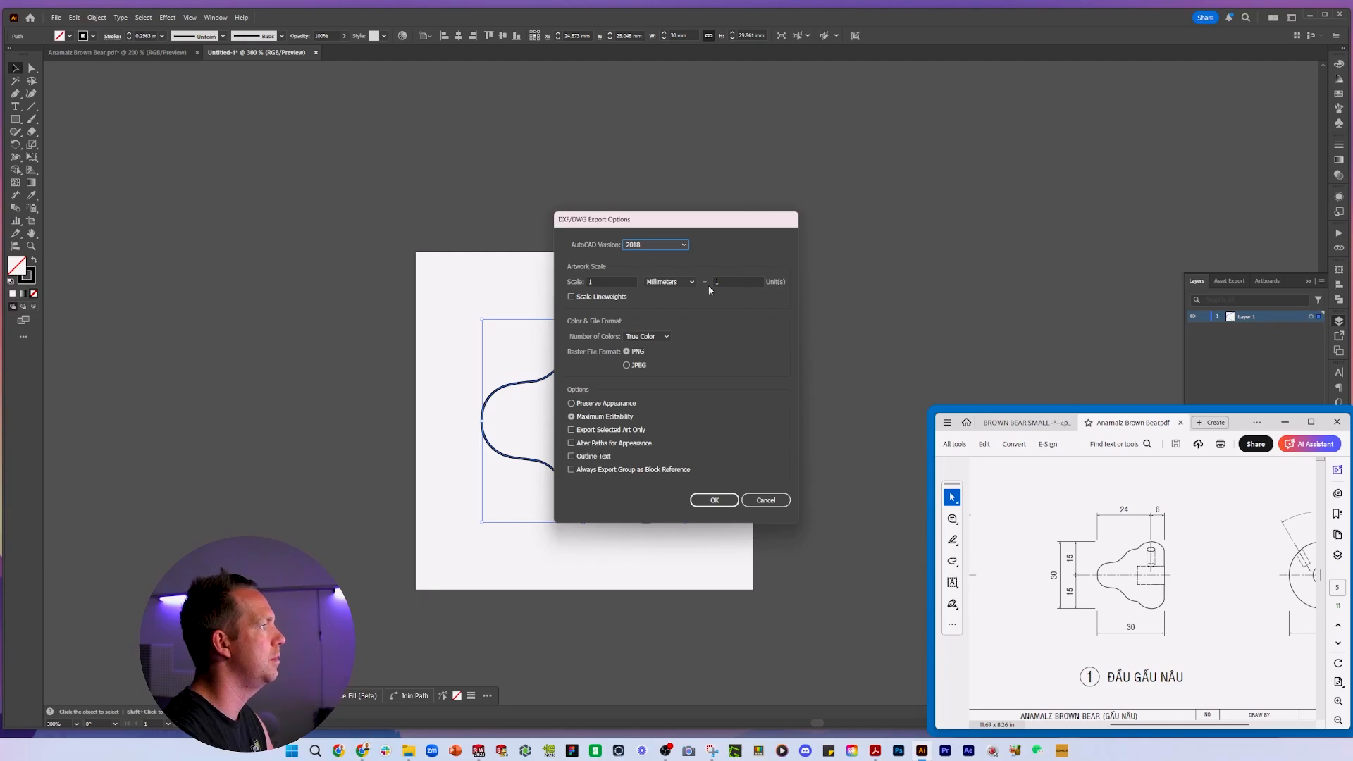
{"action": "key", "text": "Return"}
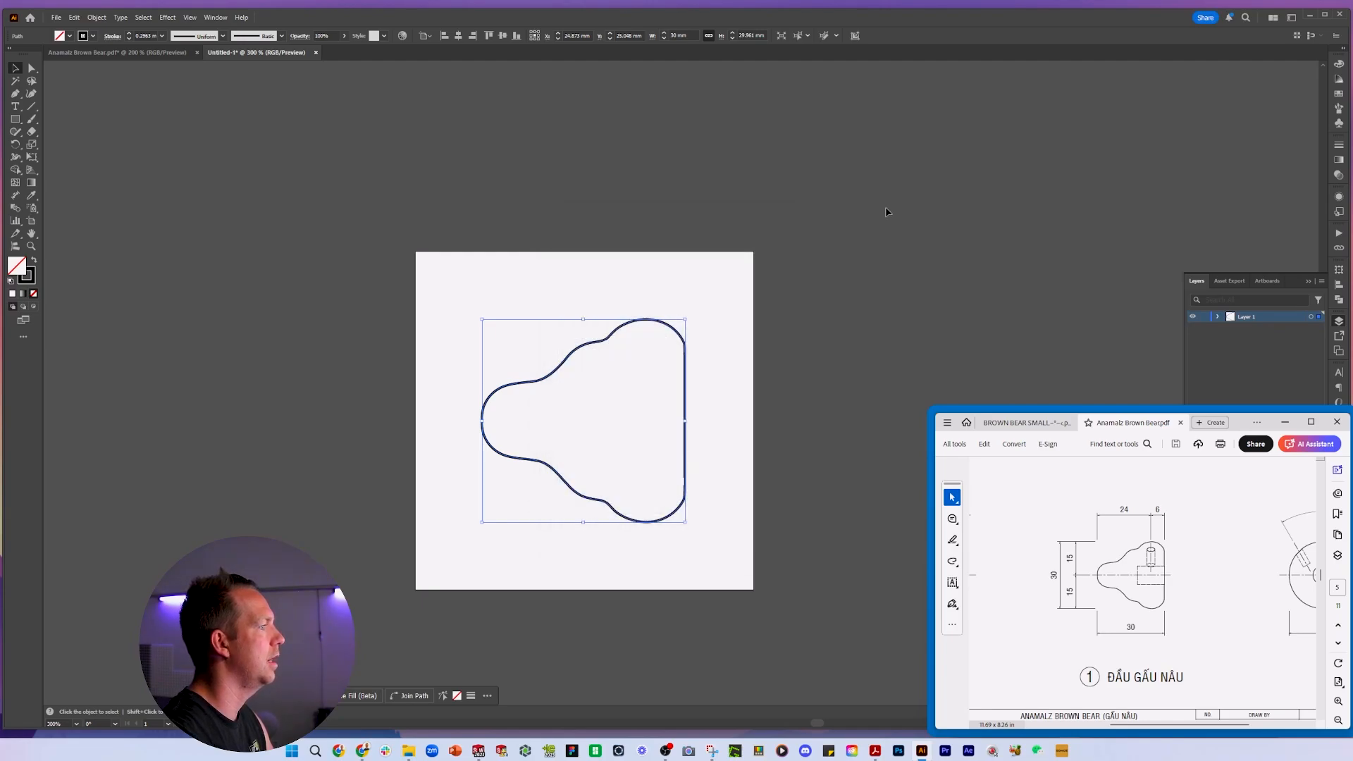
Switch to SOLIDWORKS and roll the bear part back to just after MASTER SKETCH, before the body revolve.
{"action": "key", "text": "alt+Tab"}
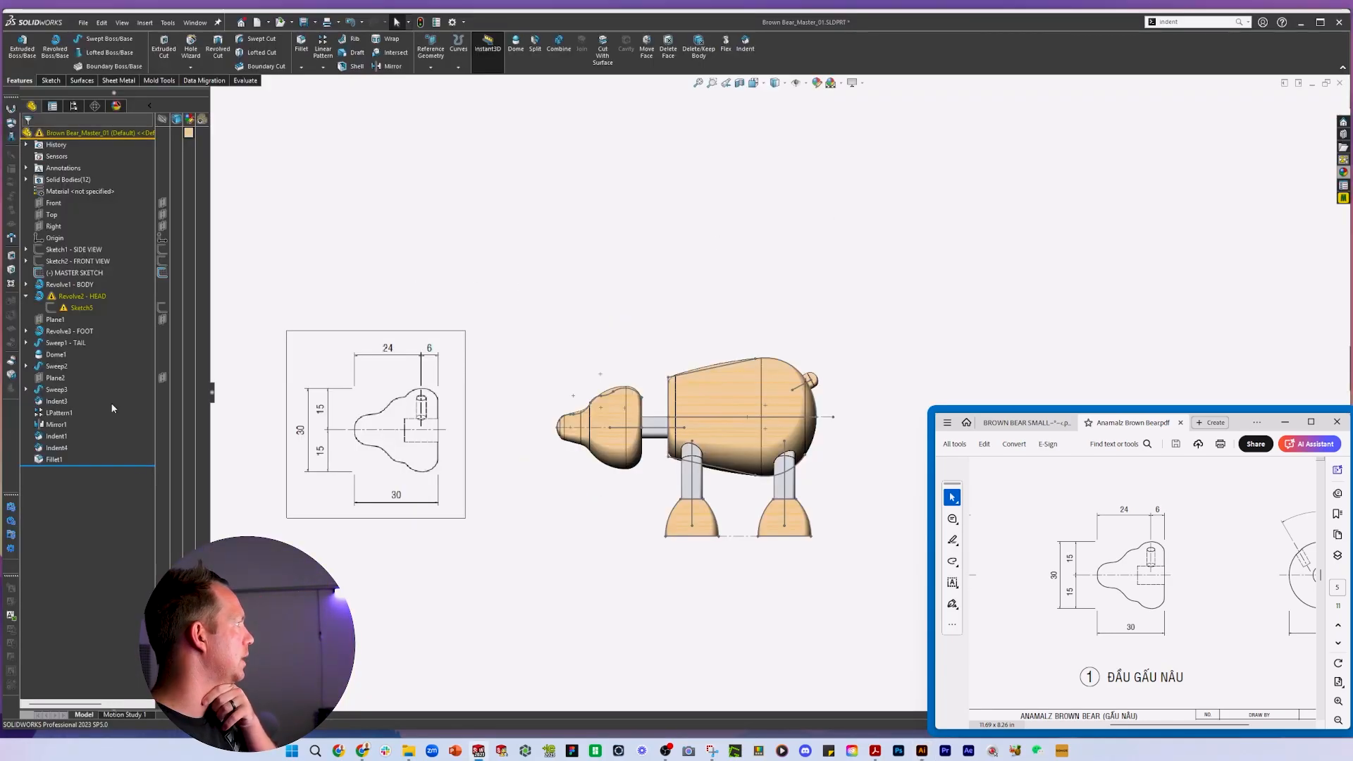
{"action": "right_click", "coordinate": [81, 285]}
{"action": "left_click", "coordinate": [146, 259]}
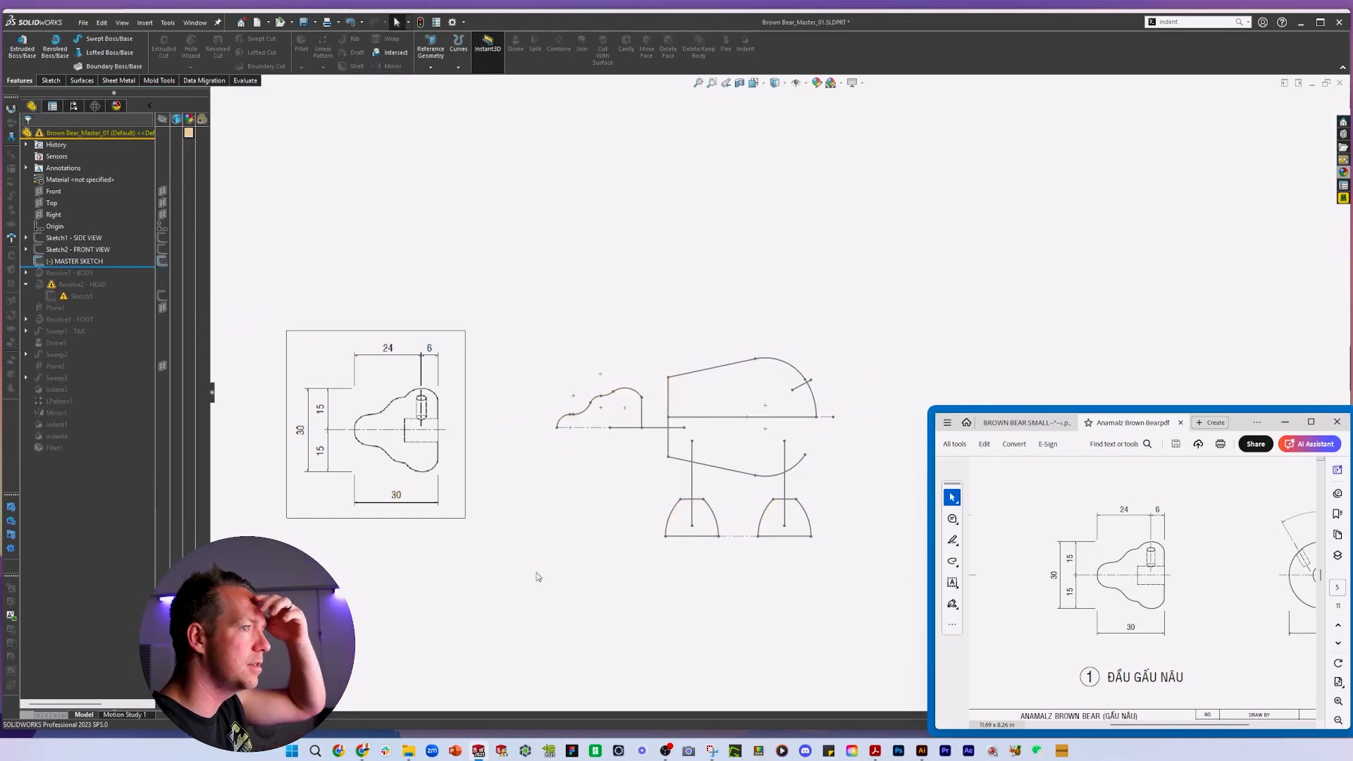
Import bear head.dxf in millimetres as a sketch on the Right plane and dismiss the floating toolbar.
{"action": "left_click", "coordinate": [54, 215]}
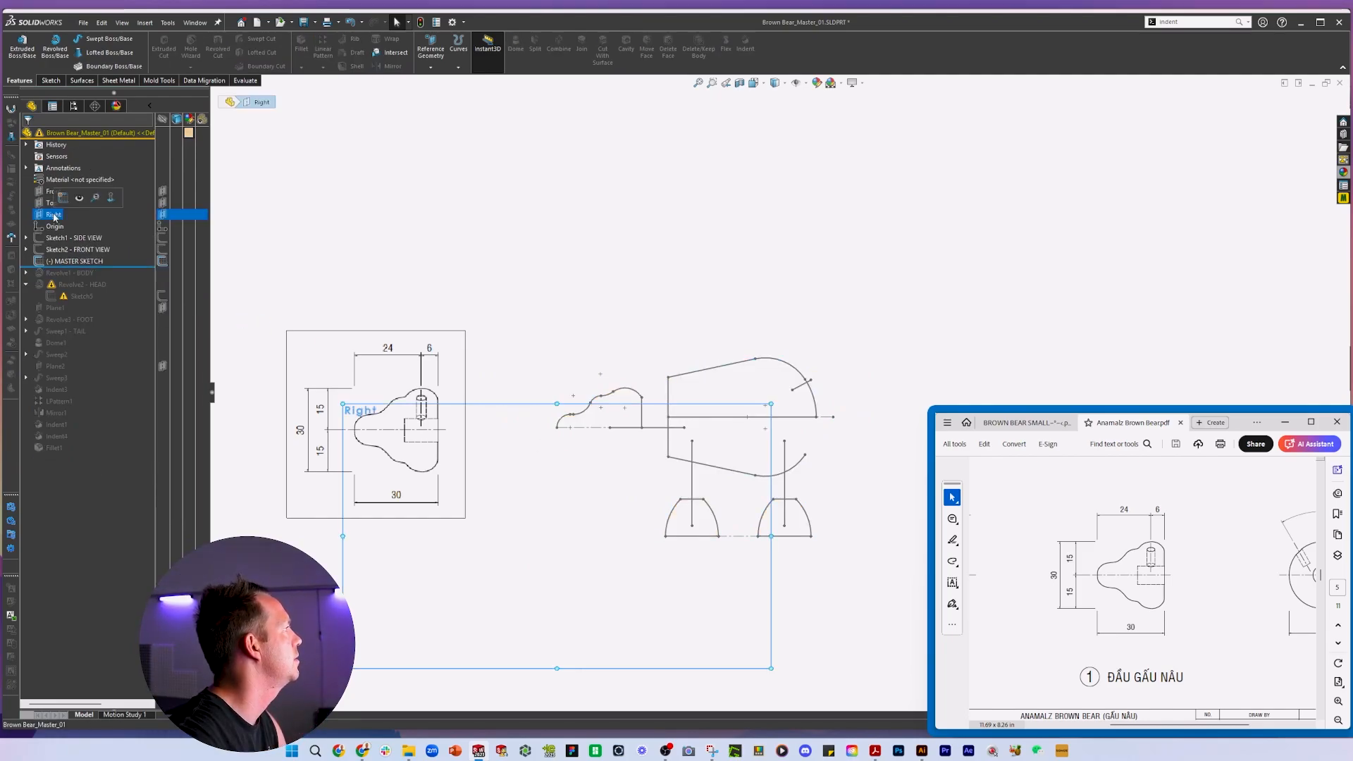
{"action": "left_click", "coordinate": [145, 23]}
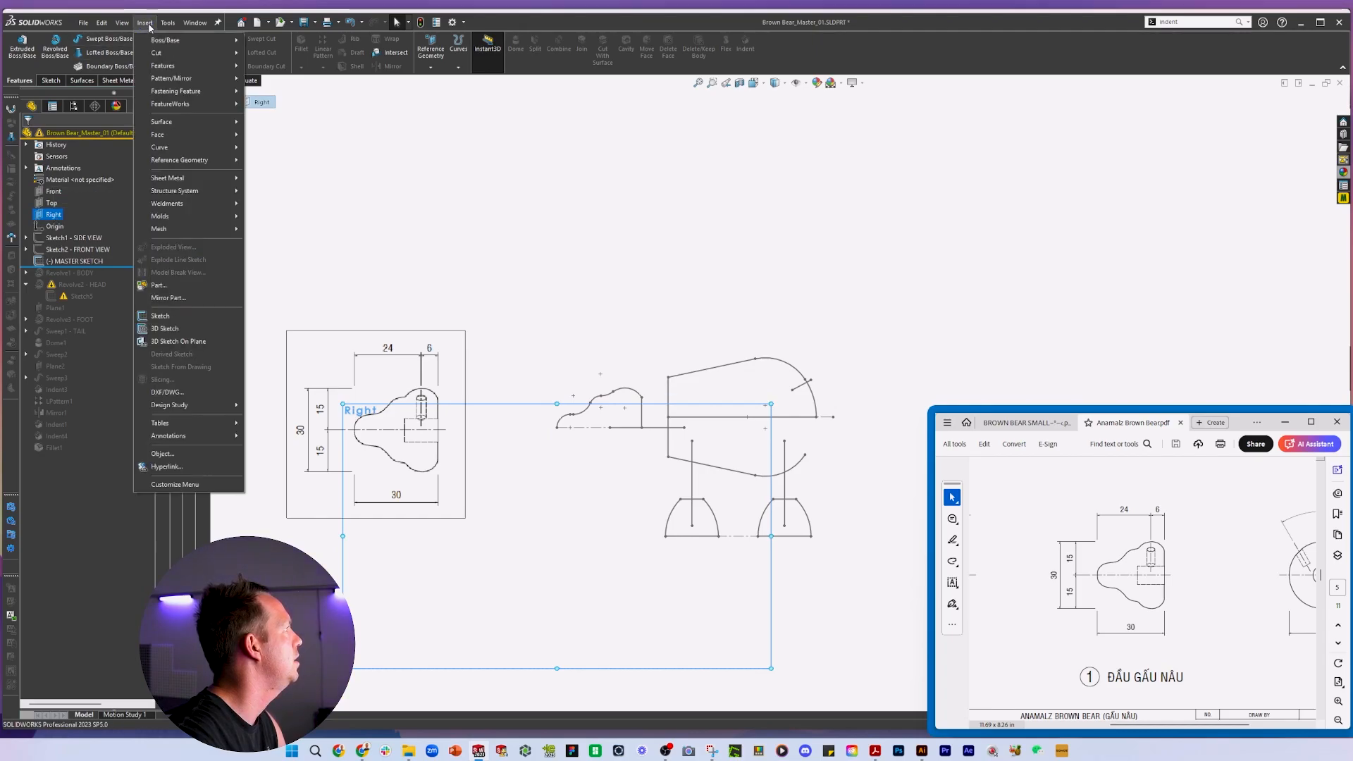
{"action": "left_click", "coordinate": [179, 395]}
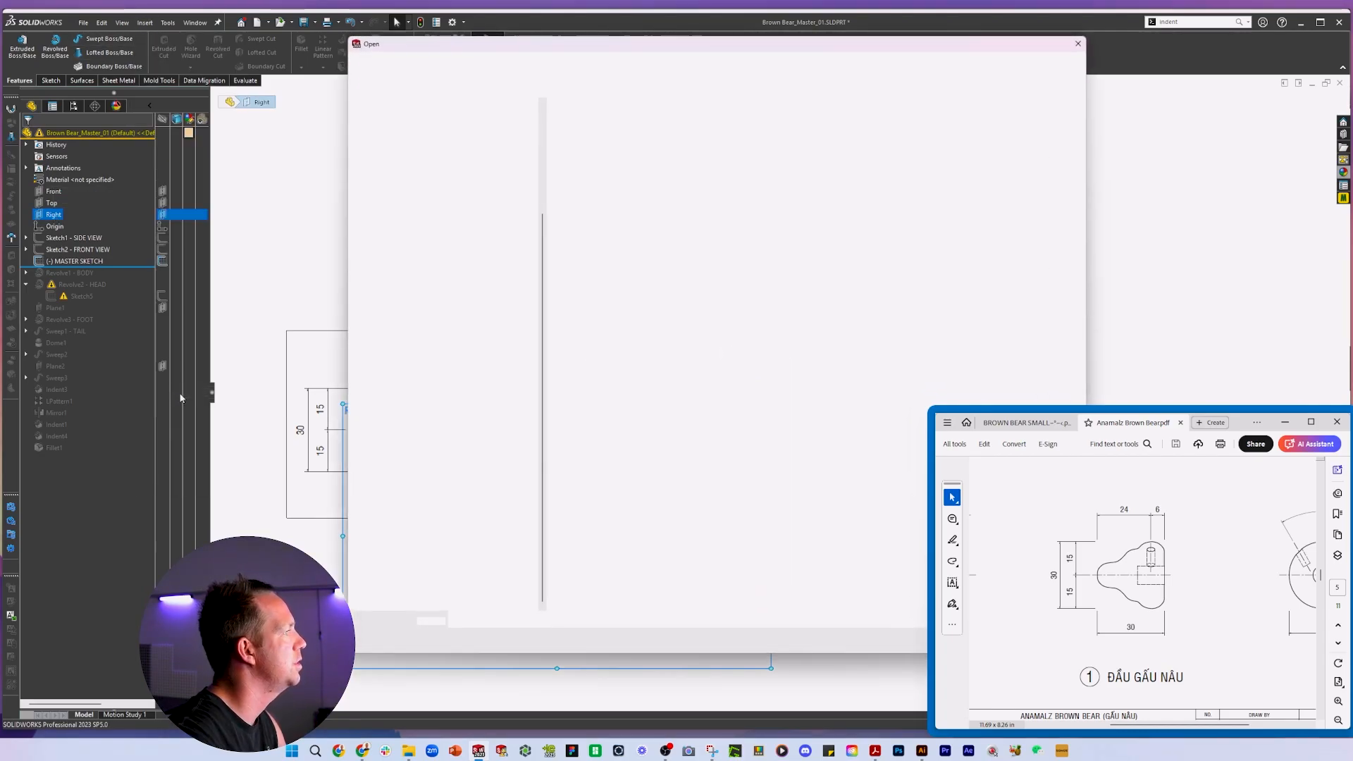
{"action": "left_click", "coordinate": [430, 179]}
{"action": "left_click", "coordinate": [584, 146]}
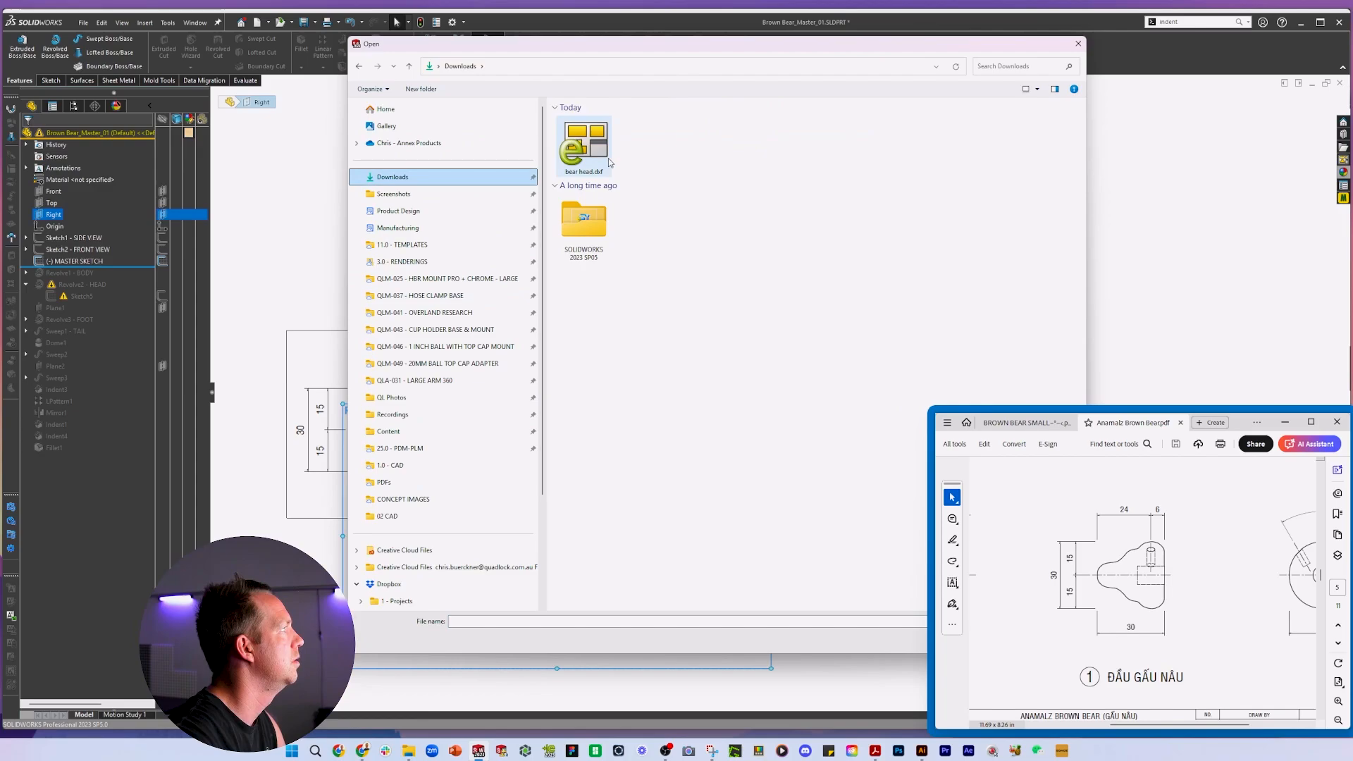
{"action": "key", "text": "Return"}
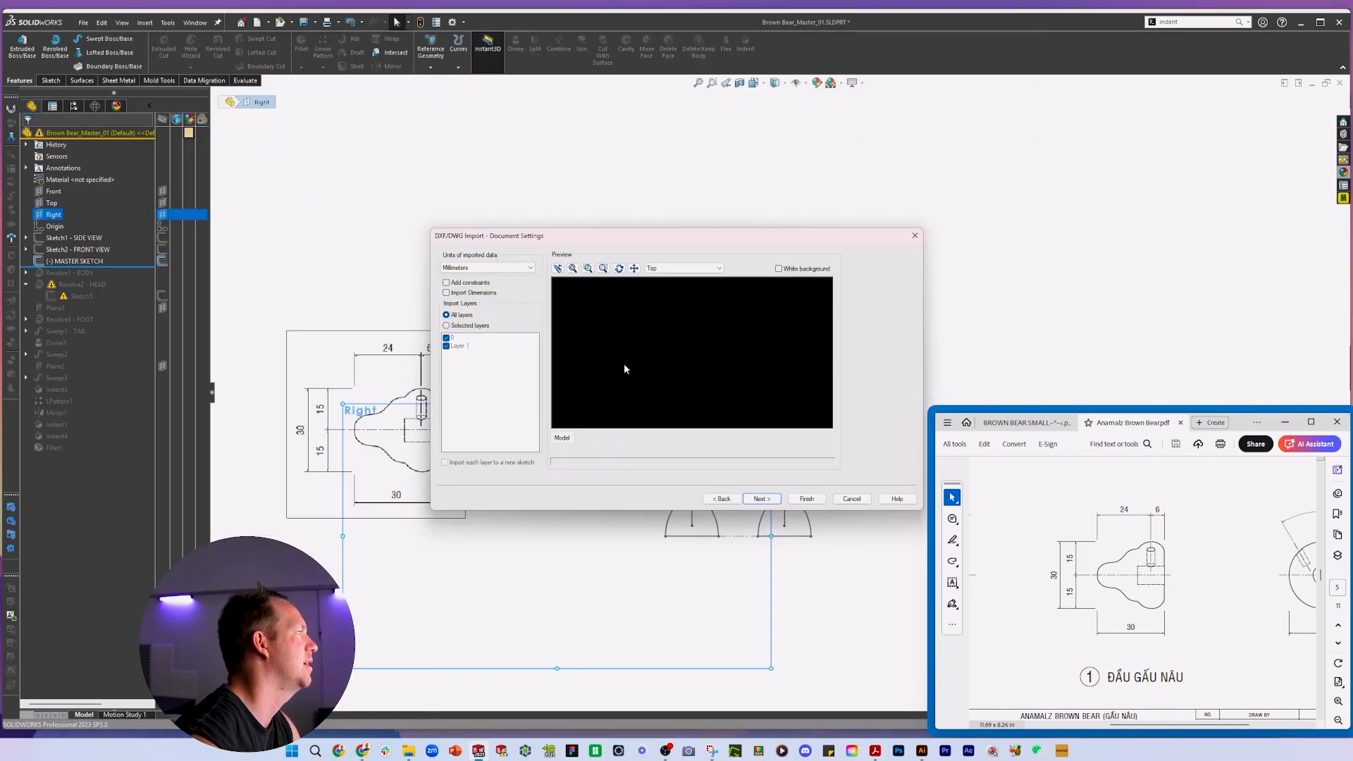
{"action": "left_click", "coordinate": [761, 498]}
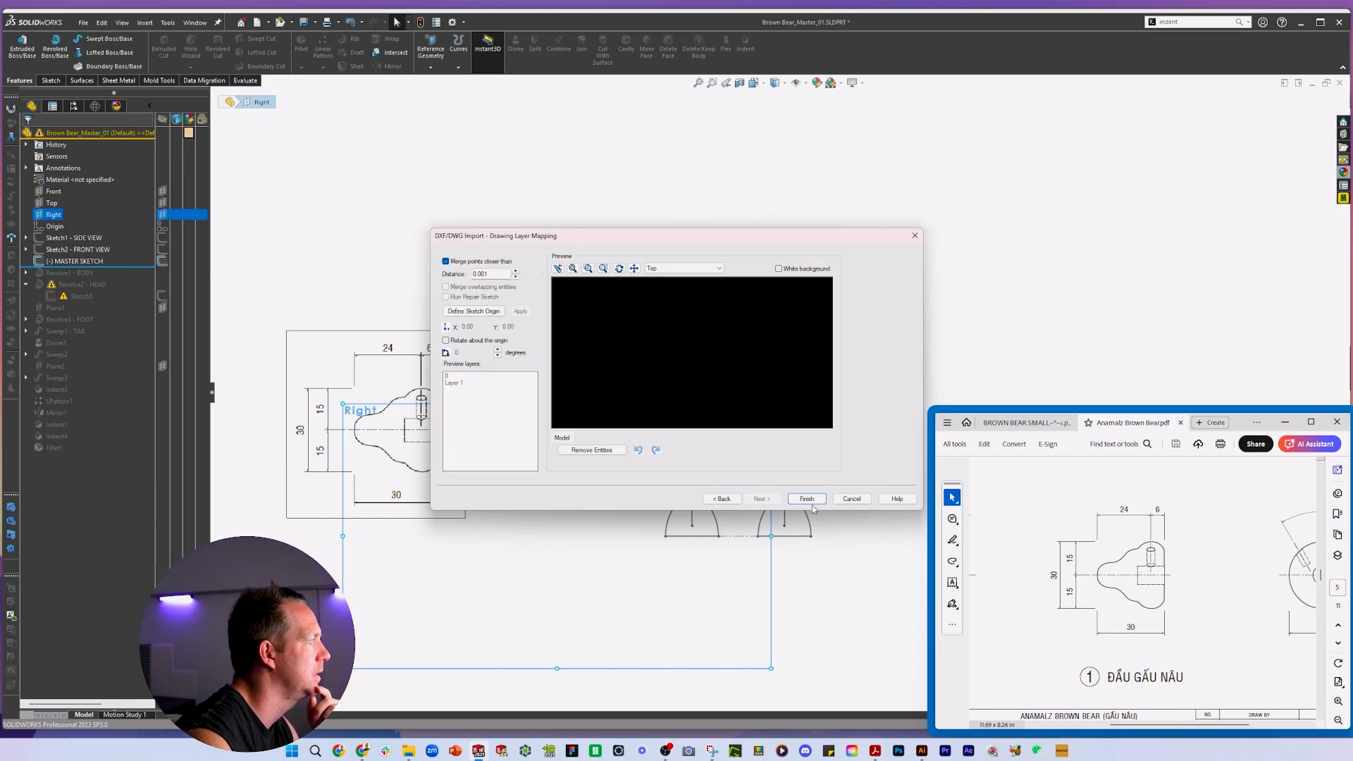
{"action": "left_click", "coordinate": [807, 498]}
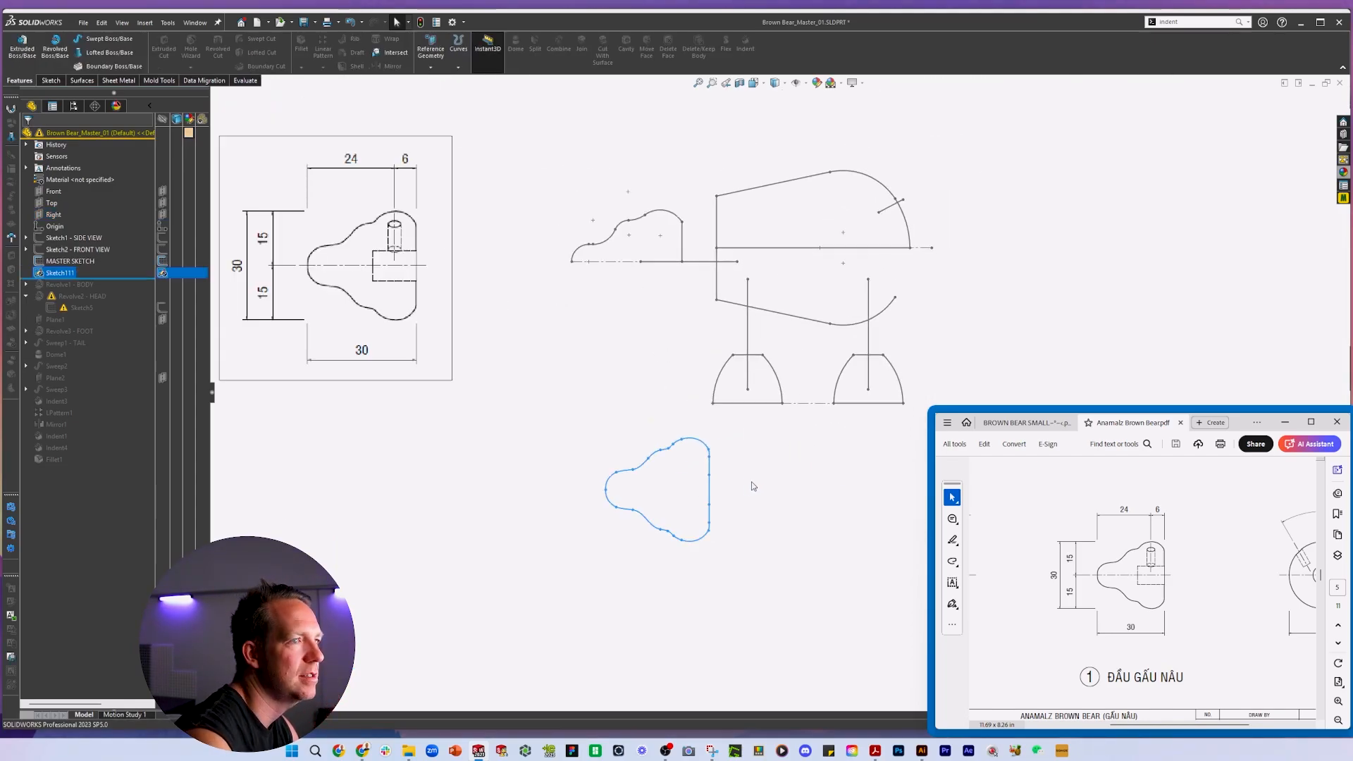
{"action": "scroll", "coordinate": [753, 486], "scroll_direction": "down", "scroll_amount": 1}
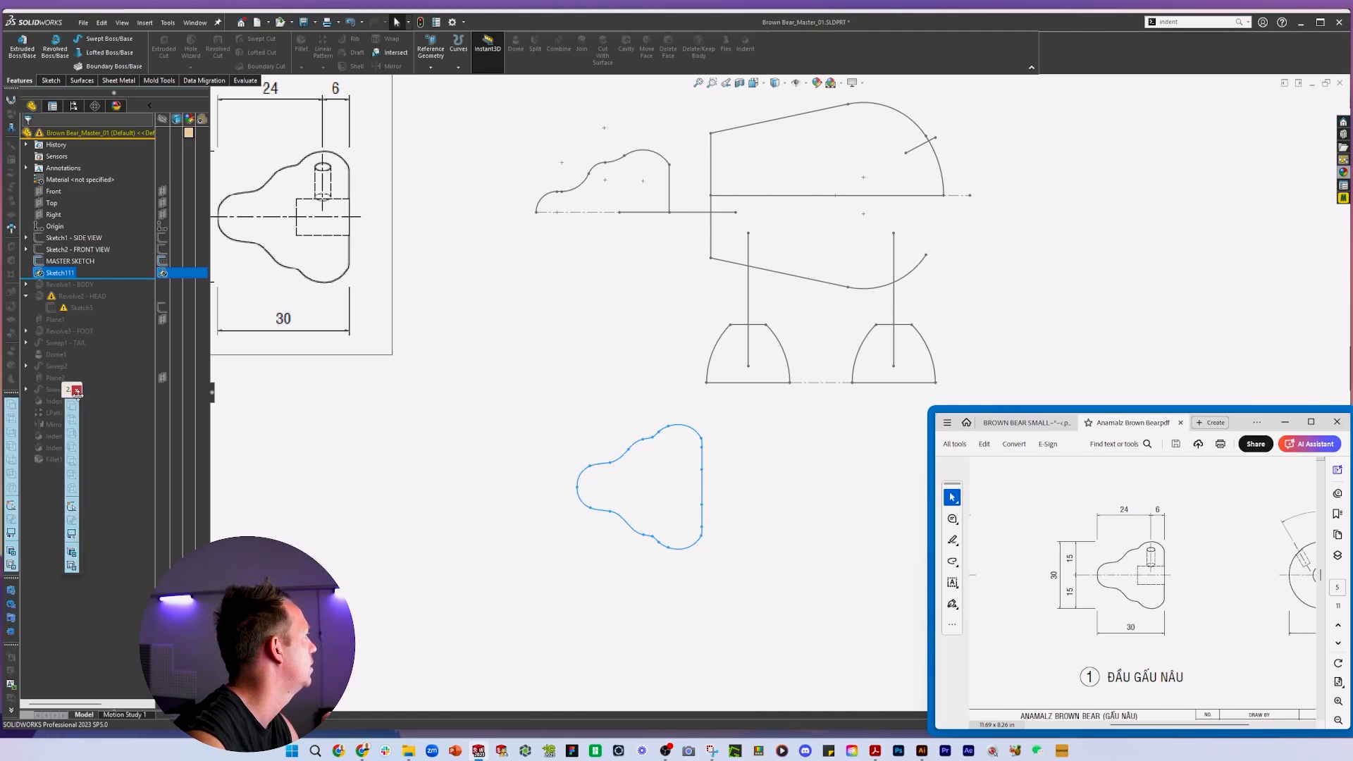
{"action": "left_click_drag", "start_coordinate": [76, 389], "coordinate": [452, 345]}
{"action": "left_click", "coordinate": [459, 349]}
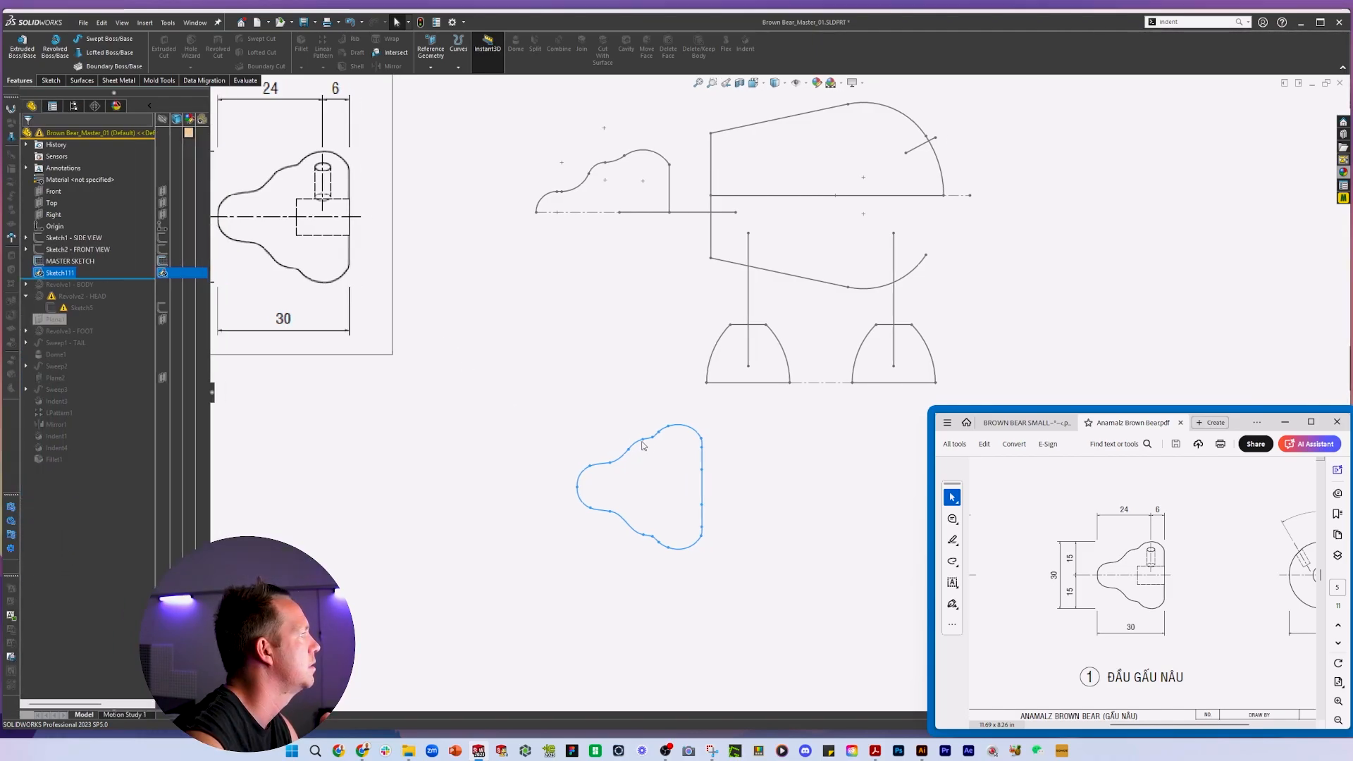
Open the imported outline sketch for editing and group all its entities into one block.
{"action": "right_click", "coordinate": [49, 273]}
{"action": "left_click", "coordinate": [100, 296]}
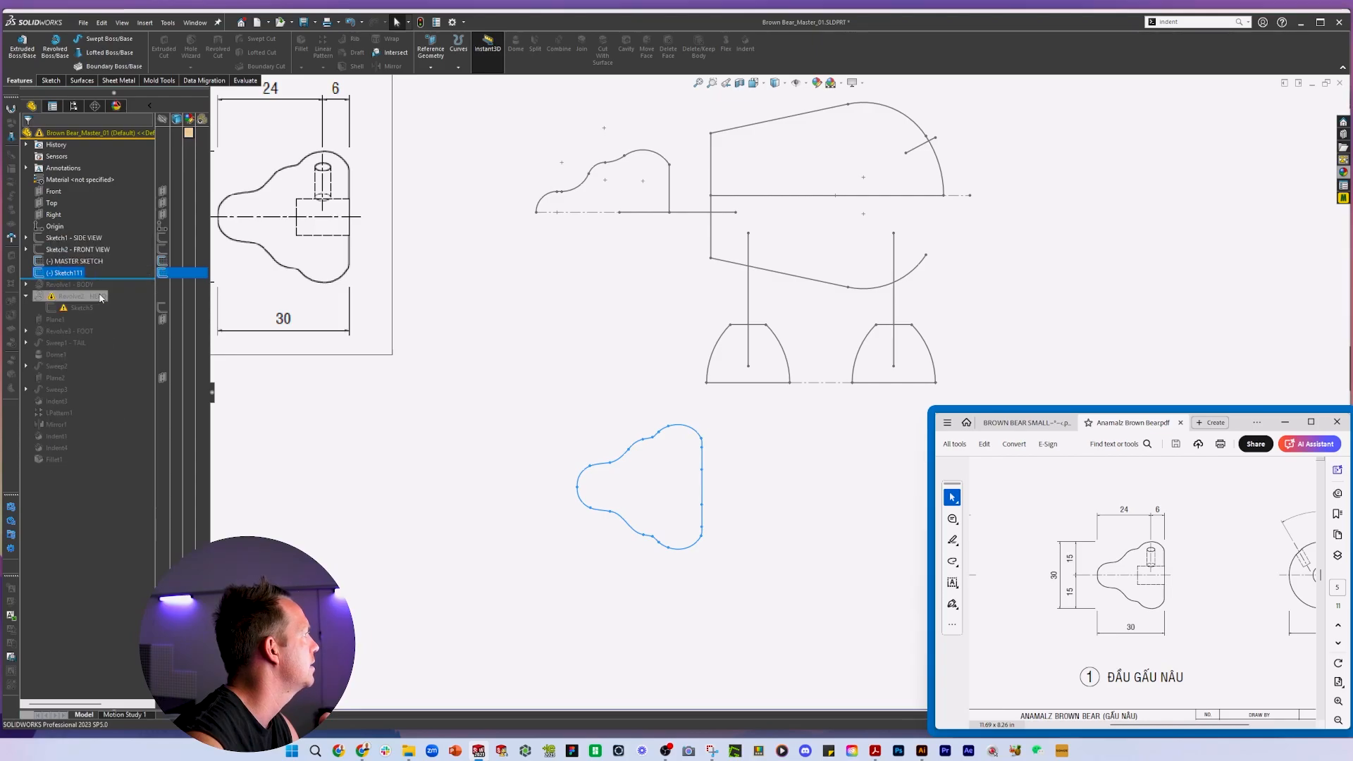
{"action": "left_click", "coordinate": [57, 272]}
{"action": "left_click", "coordinate": [62, 237]}
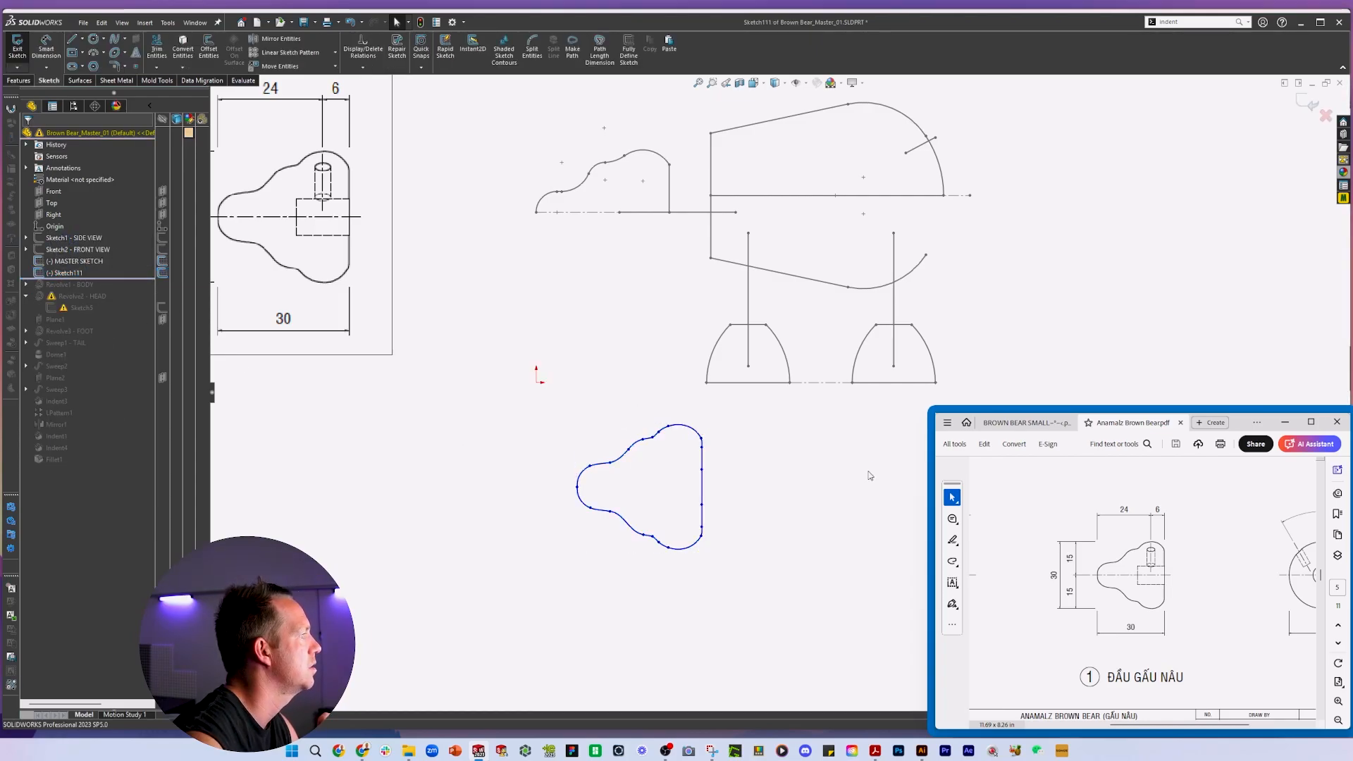
{"action": "key", "text": "ctrl+a"}
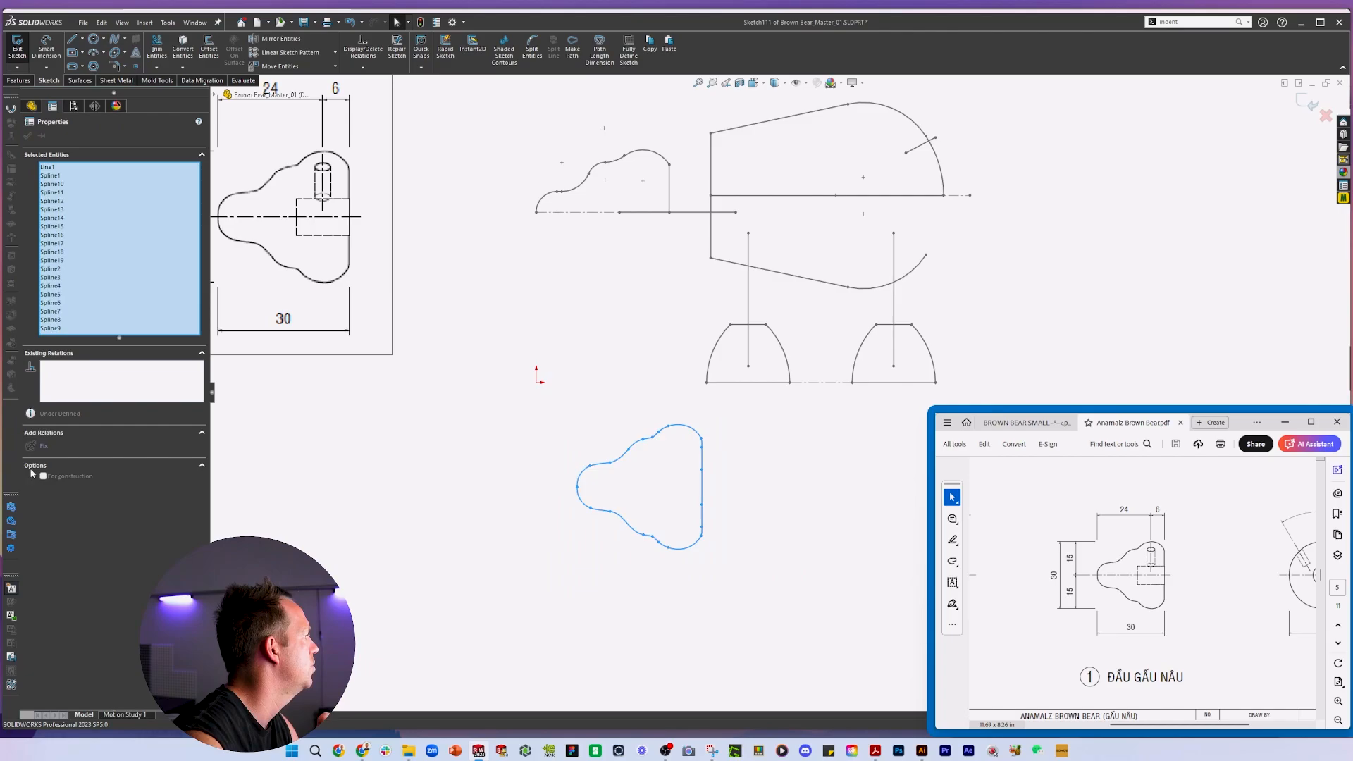
{"action": "left_click", "coordinate": [11, 588]}
{"action": "left_click", "coordinate": [28, 135]}
Move the outline block so its nose point coincides with the front end of the master sketch's head centreline.
{"action": "scroll", "coordinate": [822, 269], "scroll_direction": "up", "scroll_amount": 1}
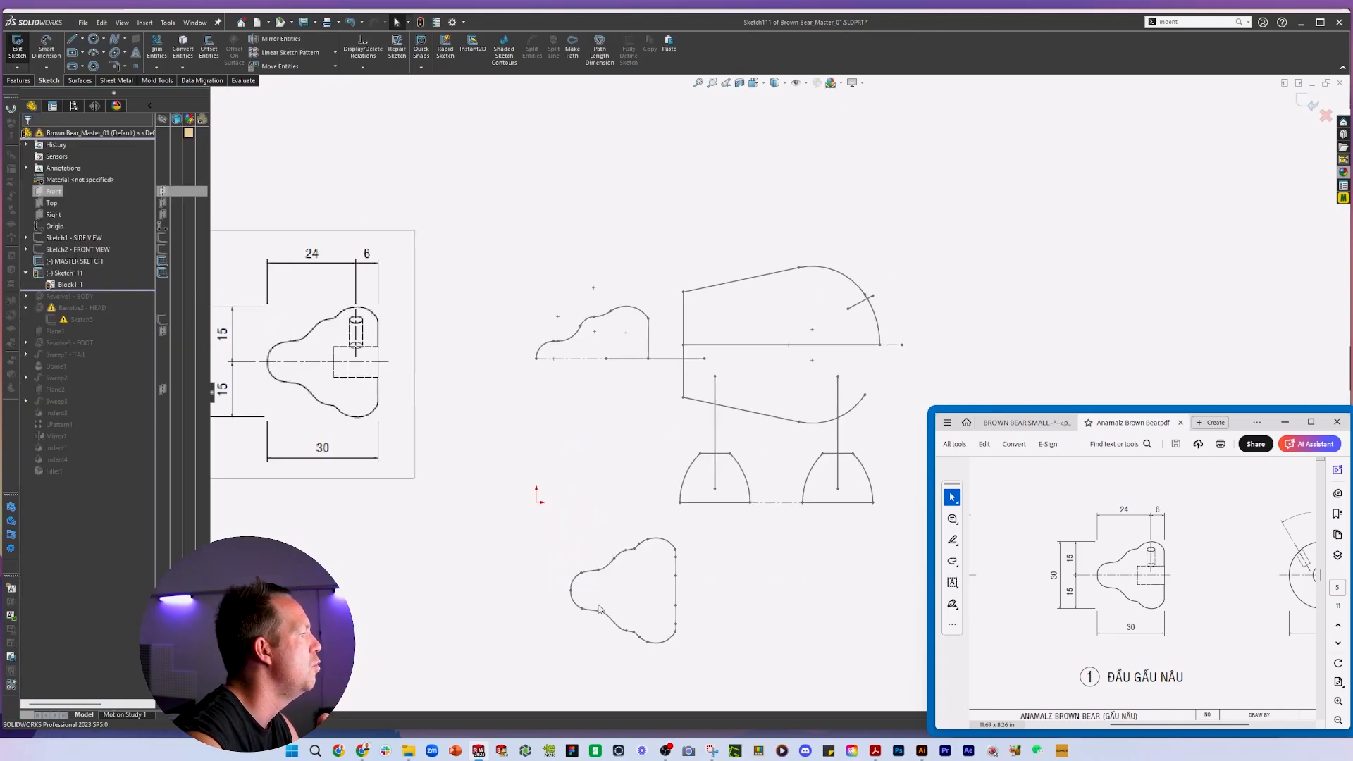
{"action": "left_click_drag", "start_coordinate": [574, 595], "coordinate": [626, 394]}
{"action": "scroll", "coordinate": [553, 377], "scroll_direction": "down", "scroll_amount": 3}
{"action": "mouse_move", "coordinate": [543, 464]}
{"action": "left_mouse_down"}
{"action": "mouse_move", "coordinate": [545, 348]}
{"action": "mouse_move", "coordinate": [524, 347]}
{"action": "left_mouse_up"}
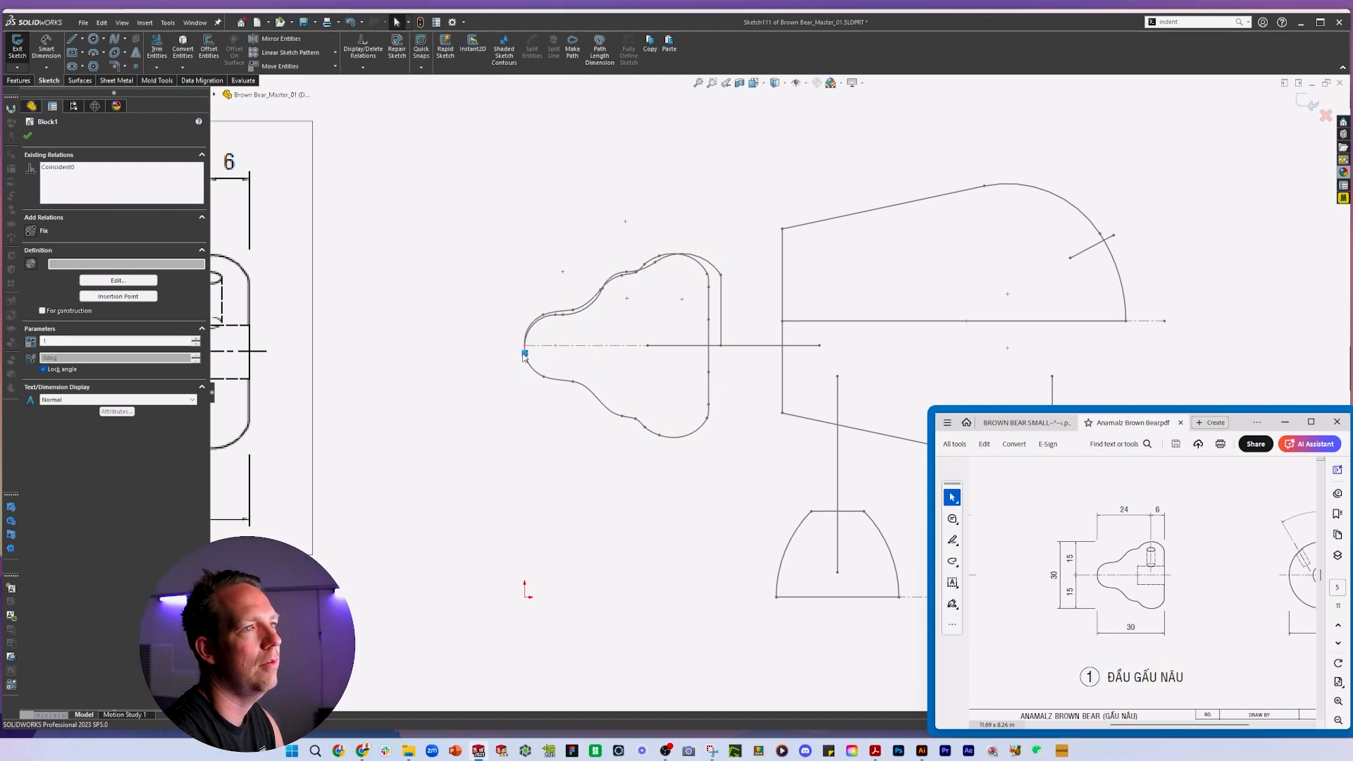
{"action": "left_click", "coordinate": [348, 408]}
{"action": "key", "text": "l"}
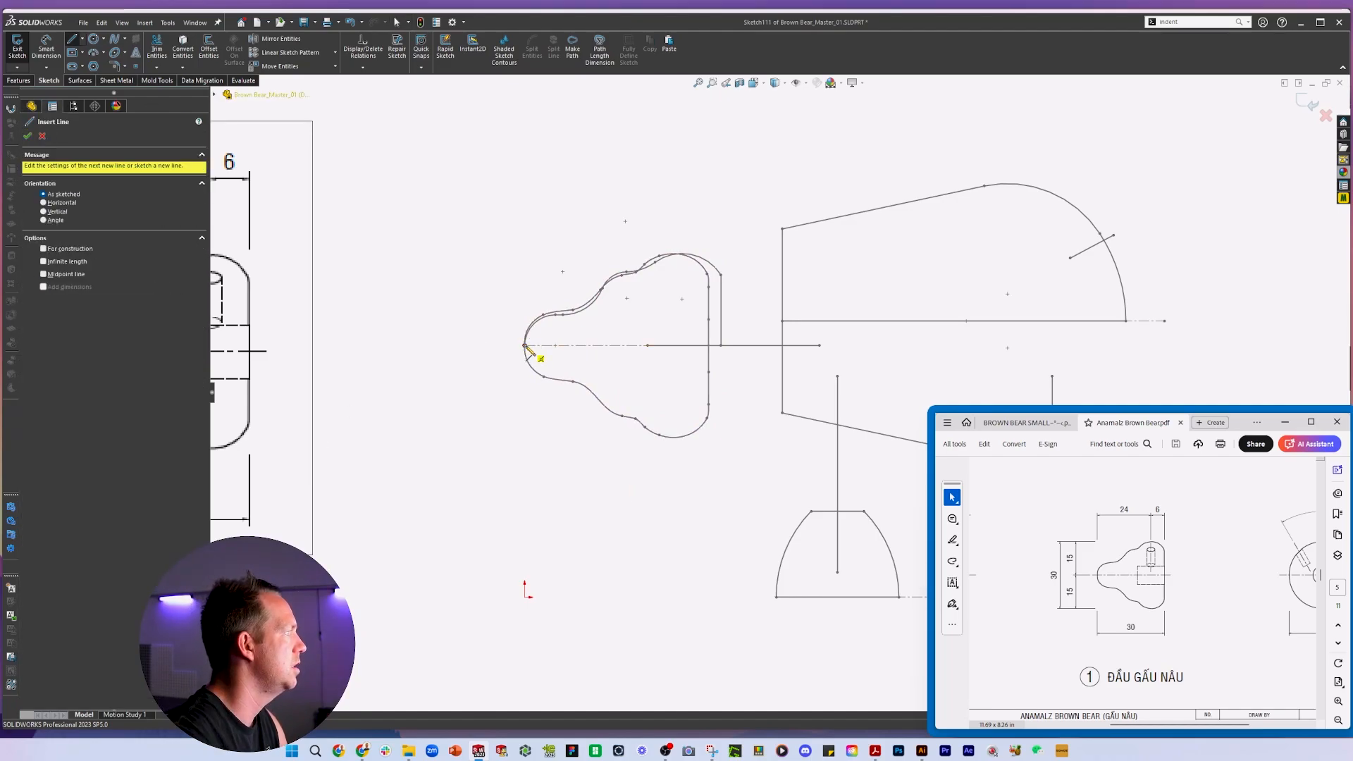
{"action": "left_click", "coordinate": [524, 345]}
{"action": "key", "text": "Escape"}
{"action": "key", "text": "Escape"}
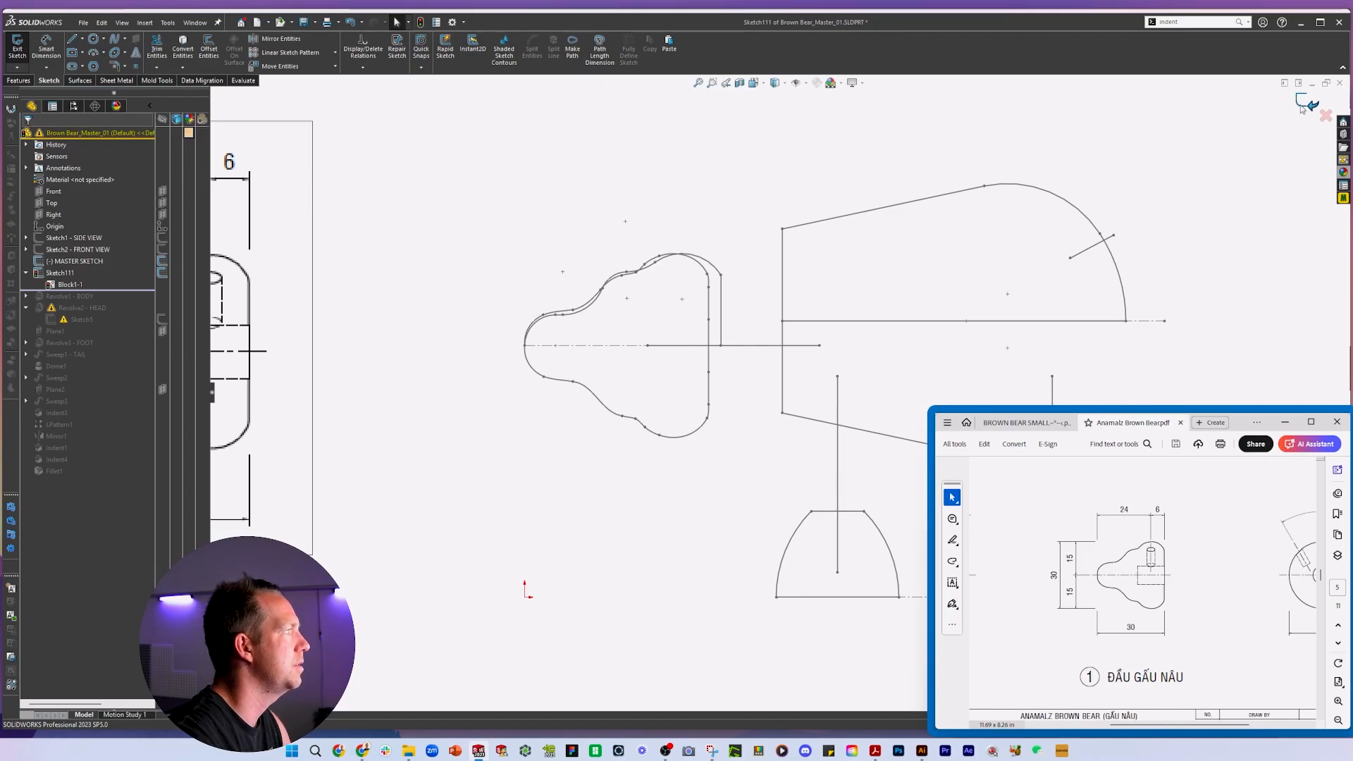
Reorder the imported outline sketch above MASTER SKETCH in the feature tree and open MASTER SKETCH for editing.
{"action": "left_click", "coordinate": [1302, 106]}
{"action": "left_click", "coordinate": [70, 273]}
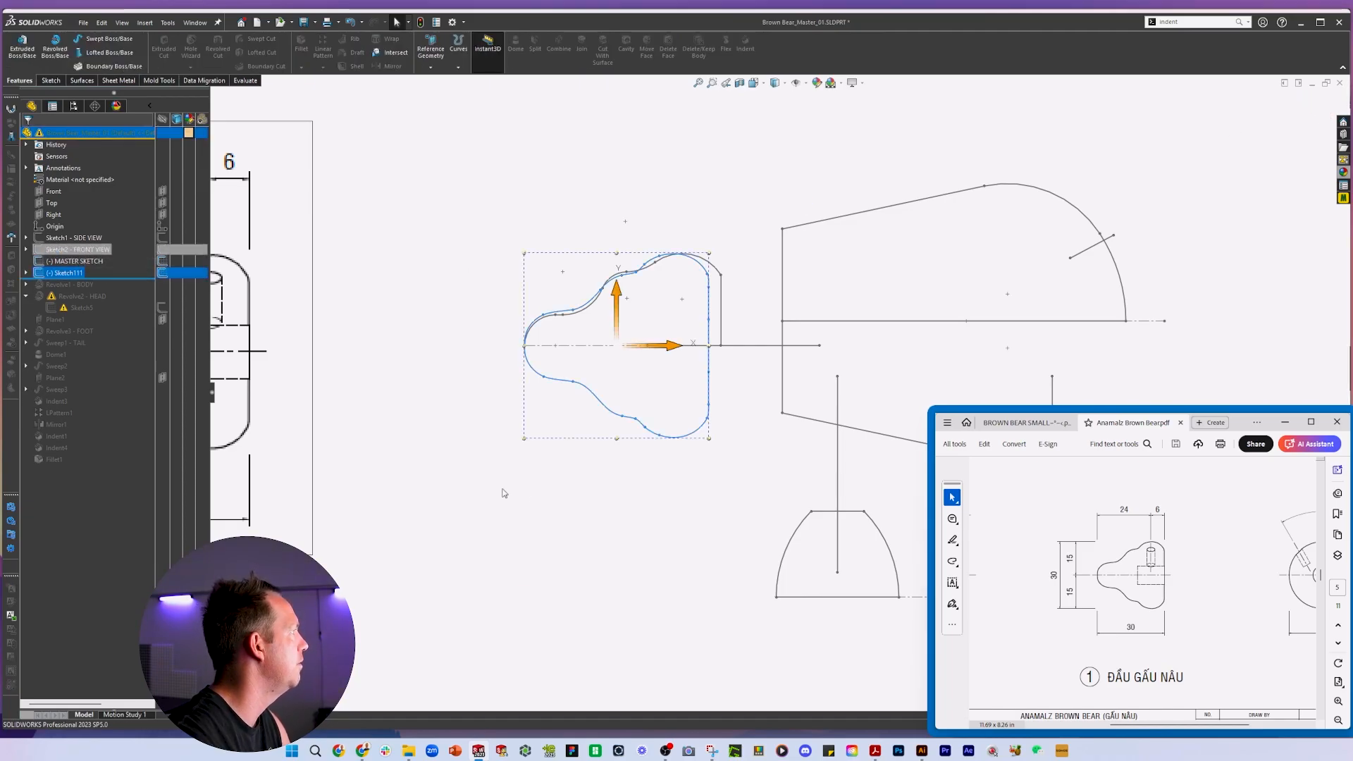
{"action": "scroll", "coordinate": [627, 284], "scroll_direction": "down", "scroll_amount": 1}
{"action": "left_click", "coordinate": [62, 263]}
{"action": "left_click", "coordinate": [55, 272]}
{"action": "left_click", "coordinate": [63, 239]}
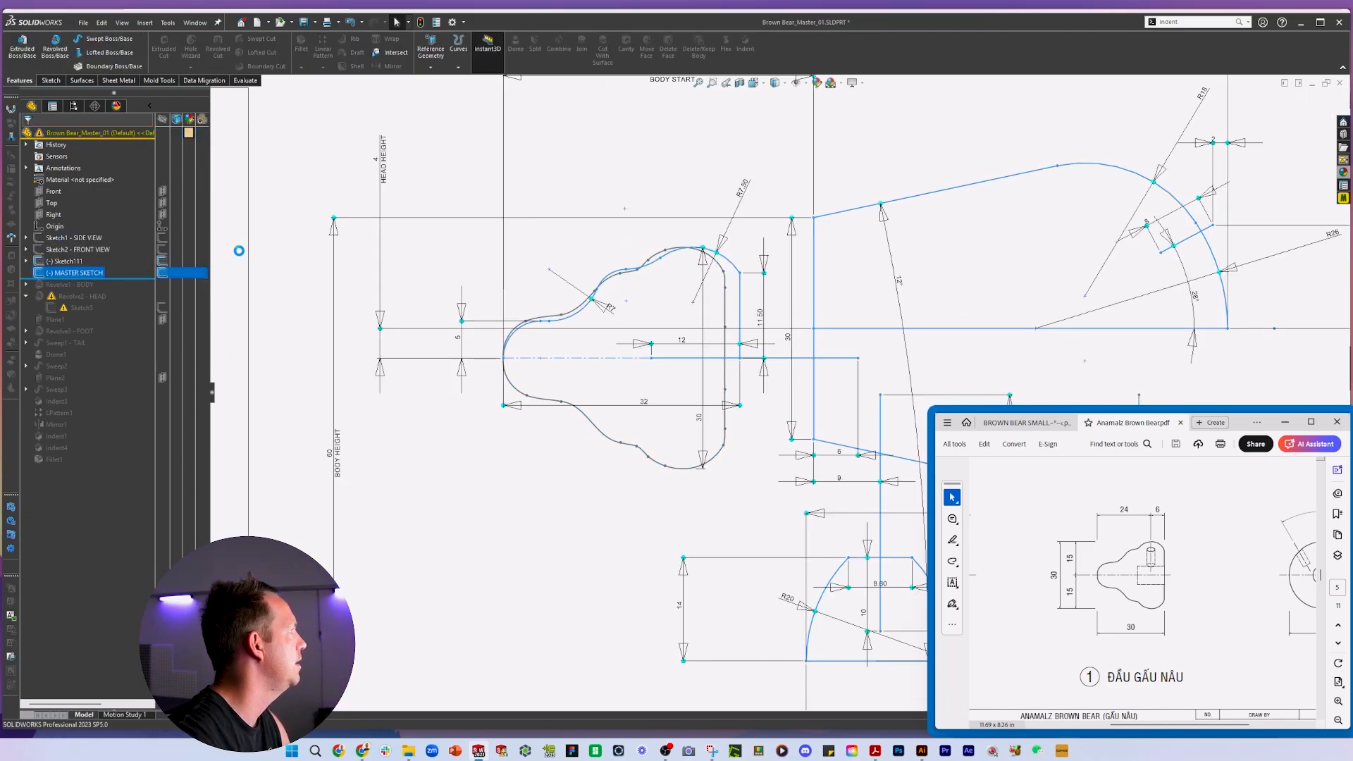
Delete the R7.50, R7 and 5 mm height dimensions from the head profile.
{"action": "scroll", "coordinate": [599, 240], "scroll_direction": "down", "scroll_amount": 1}
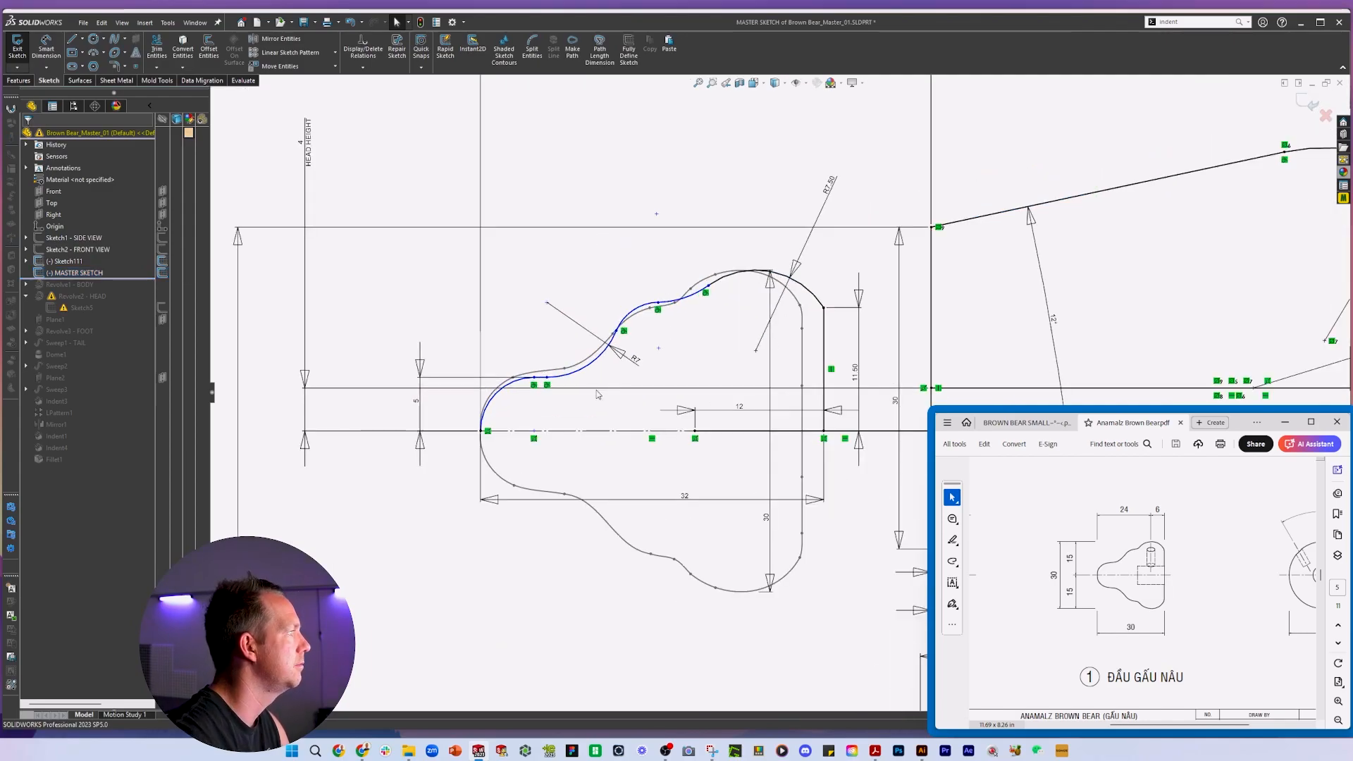
{"action": "scroll", "coordinate": [534, 387], "scroll_direction": "down", "scroll_amount": 2}
{"action": "scroll", "coordinate": [828, 321], "scroll_direction": "up", "scroll_amount": 3}
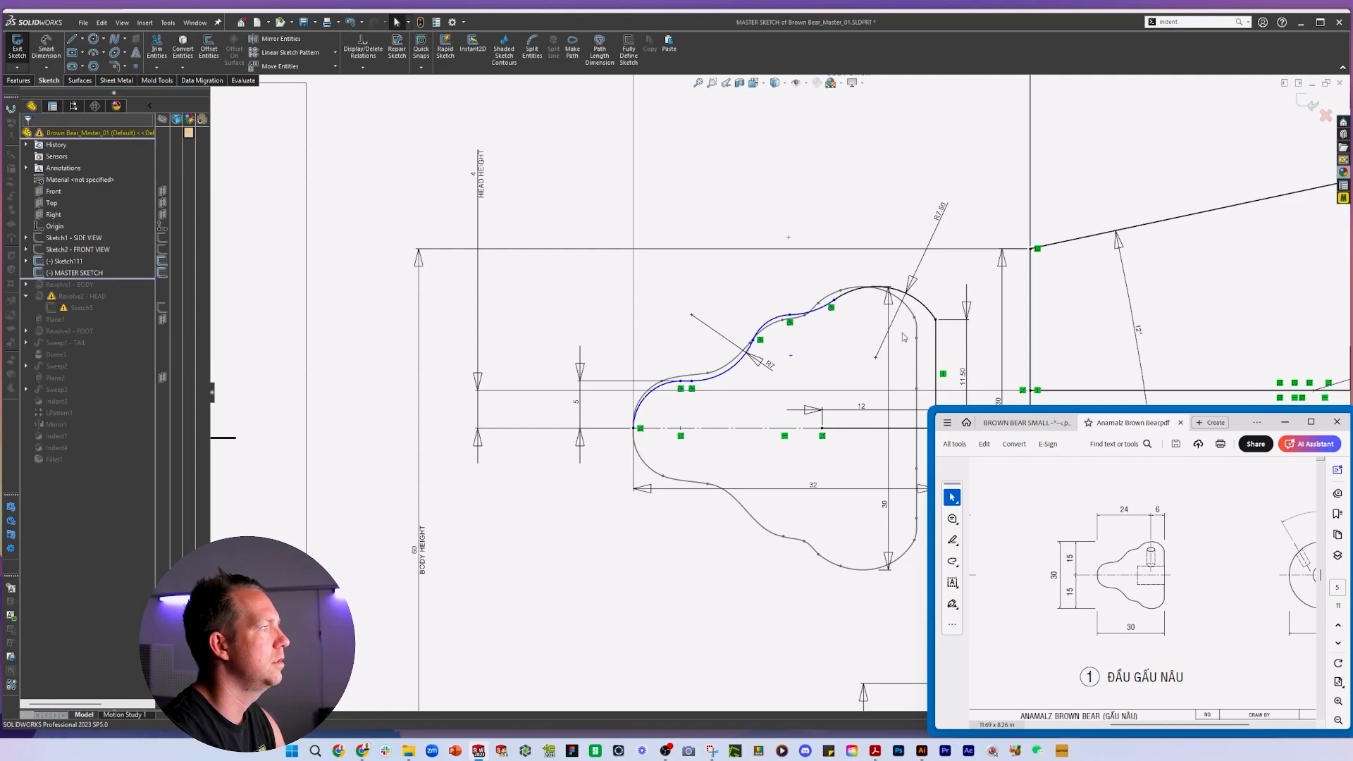
{"action": "scroll", "coordinate": [904, 338], "scroll_direction": "up", "scroll_amount": 2}
{"action": "scroll", "coordinate": [906, 334], "scroll_direction": "down", "scroll_amount": 3}
{"action": "key", "text": "Delete"}
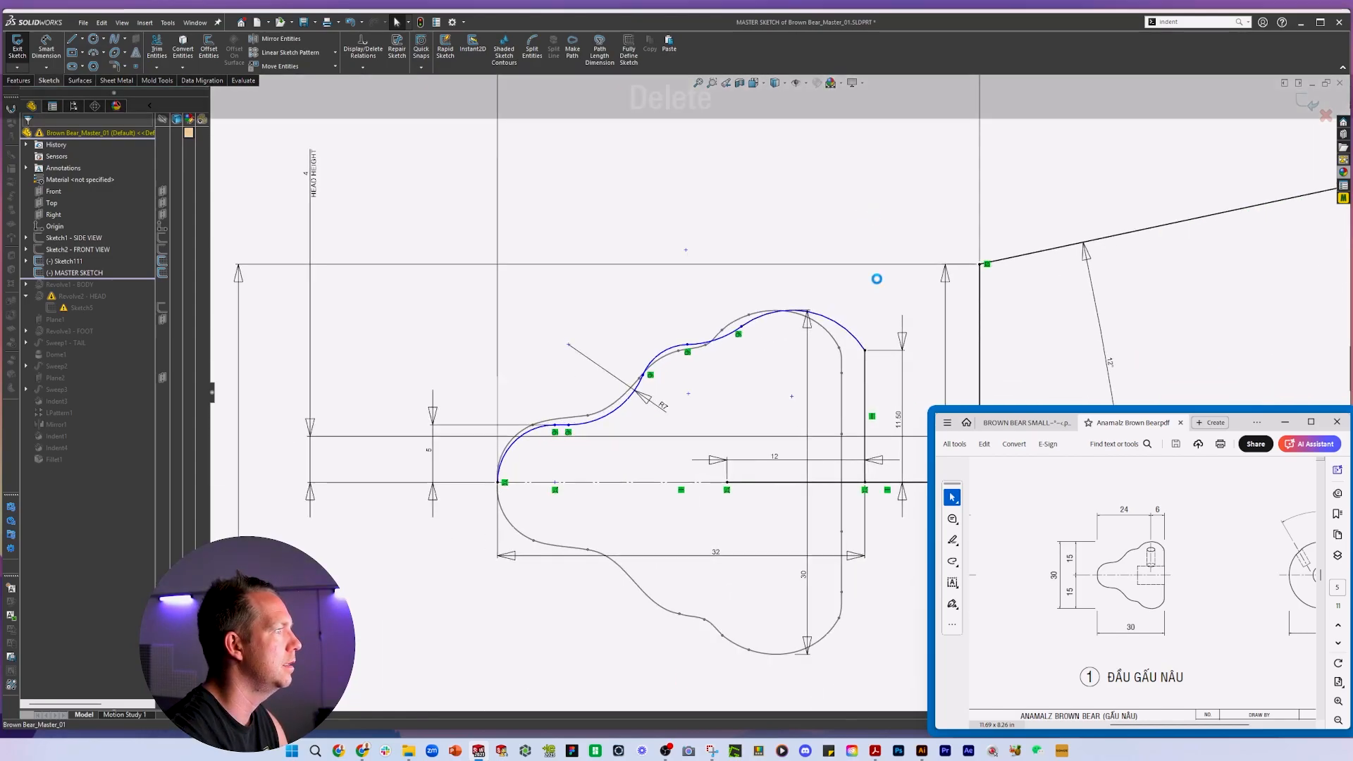
{"action": "scroll", "coordinate": [423, 455], "scroll_direction": "down", "scroll_amount": 1}
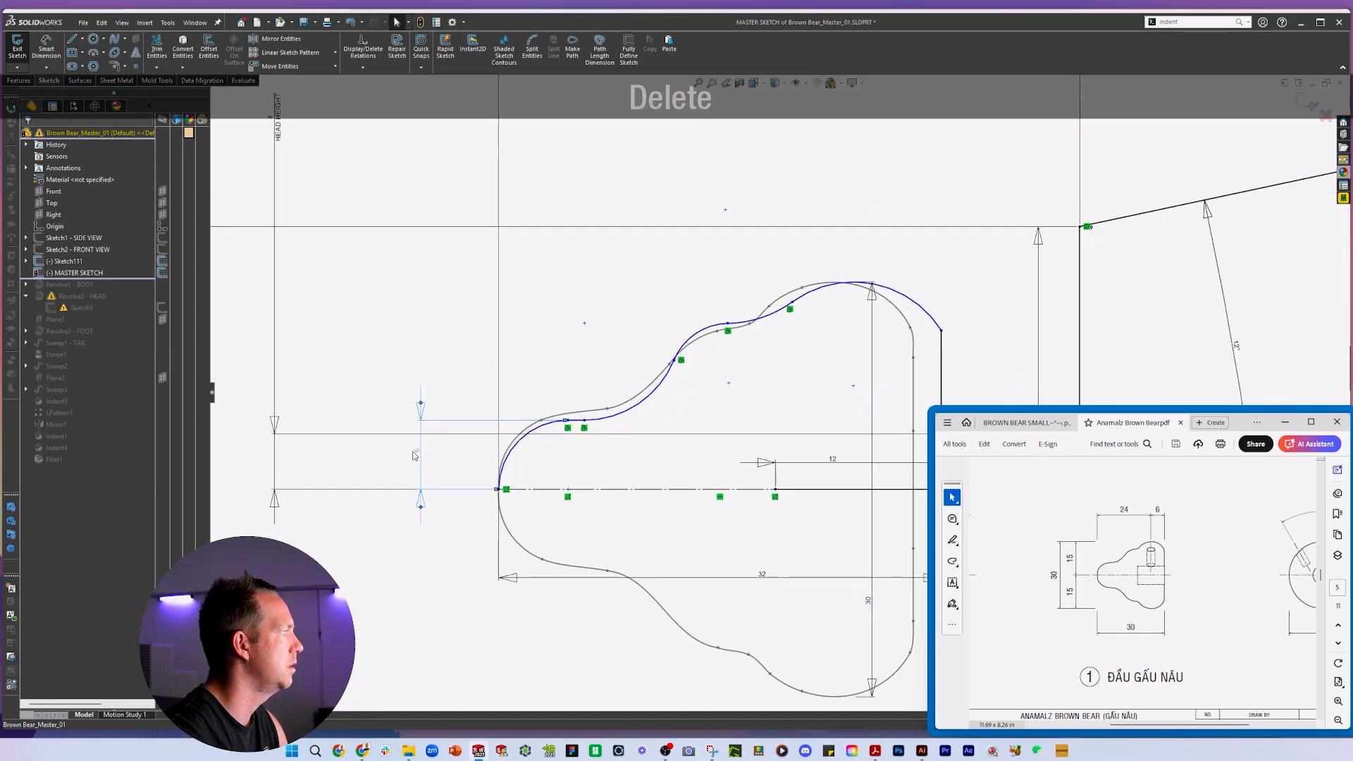
{"action": "scroll", "coordinate": [581, 445], "scroll_direction": "down", "scroll_amount": 2}
Remove the concave section between the nose arc and forehead, and attach the nose arc's end to the imported outline.
{"action": "left_click", "coordinate": [576, 421]}
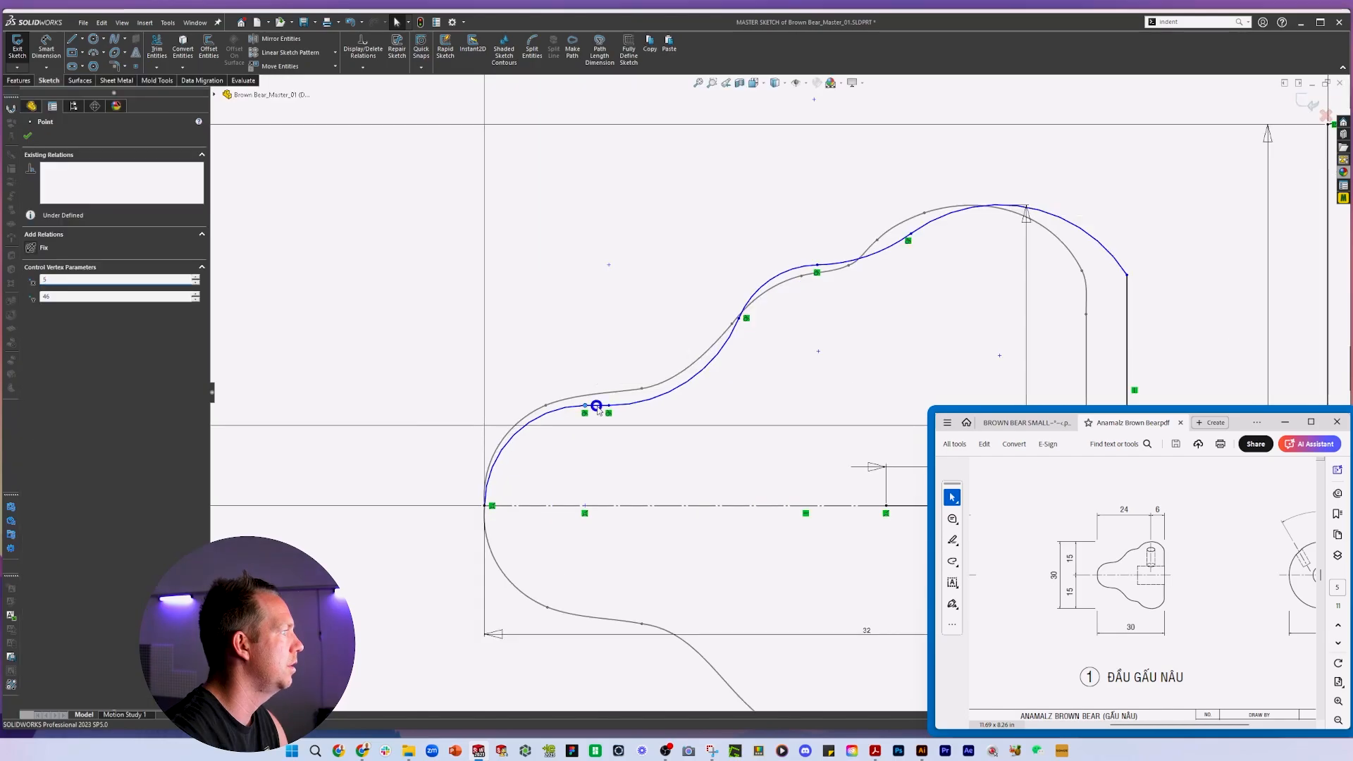
{"action": "key", "text": "Delete"}
{"action": "scroll", "coordinate": [654, 411], "scroll_direction": "up", "scroll_amount": 4}
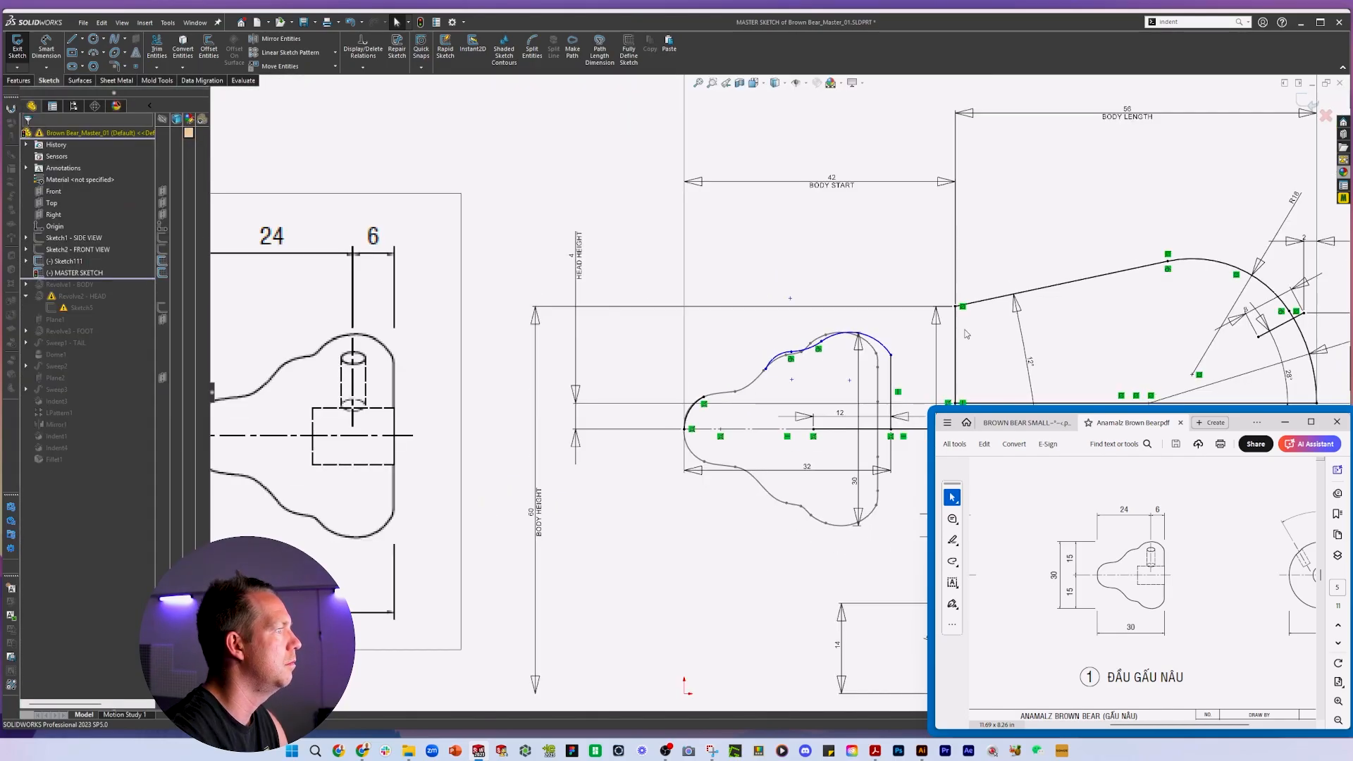
Set the head length dimension to 30 mm and delete the head profile's forehead arc and the connecting arc behind it.
{"action": "scroll", "coordinate": [709, 522], "scroll_direction": "down", "scroll_amount": 1}
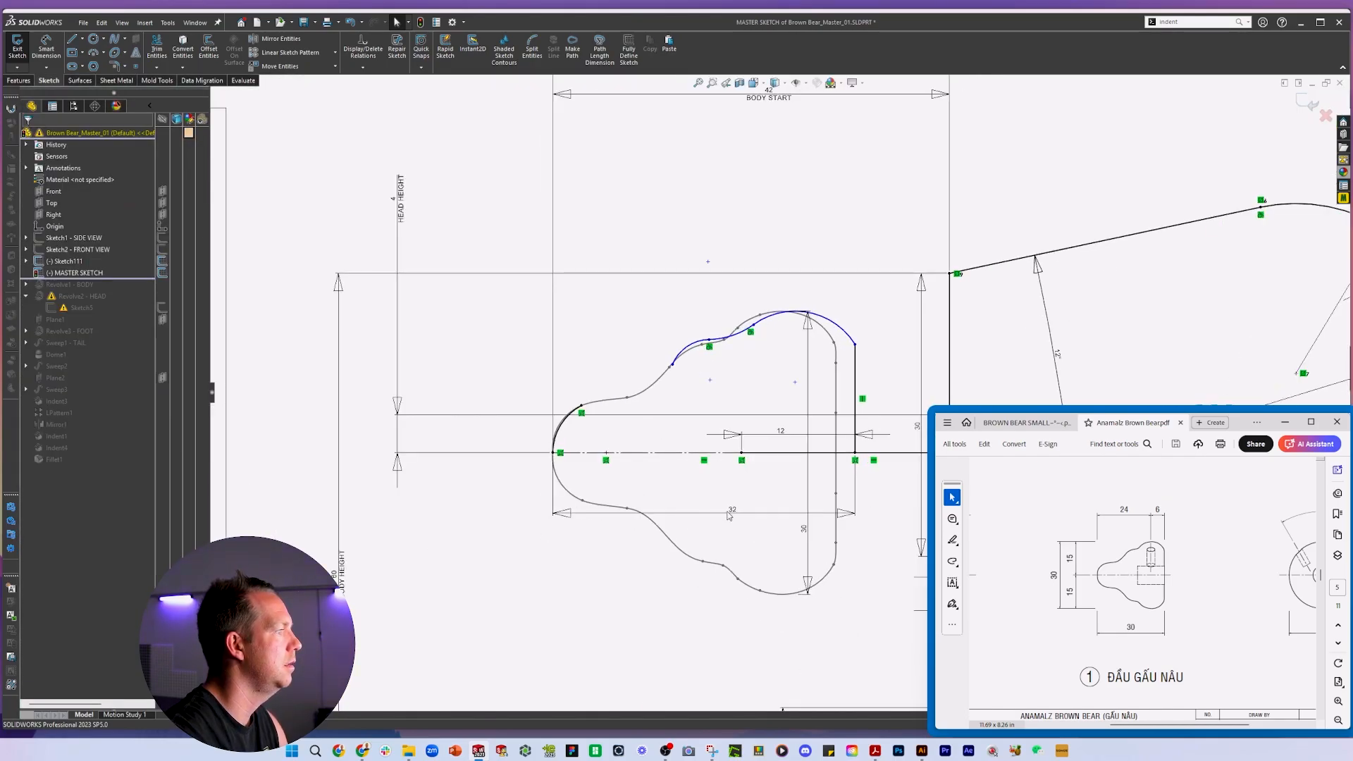
{"action": "scroll", "coordinate": [838, 331], "scroll_direction": "down", "scroll_amount": 2}
{"action": "left_click_drag", "start_coordinate": [823, 322], "coordinate": [823, 387]}
{"action": "scroll", "coordinate": [718, 384], "scroll_direction": "down", "scroll_amount": 1}
{"action": "left_click_drag", "start_coordinate": [711, 349], "coordinate": [820, 392]}
{"action": "left_click", "coordinate": [668, 430]}
{"action": "key", "text": "Delete"}
{"action": "left_click", "coordinate": [604, 420]}
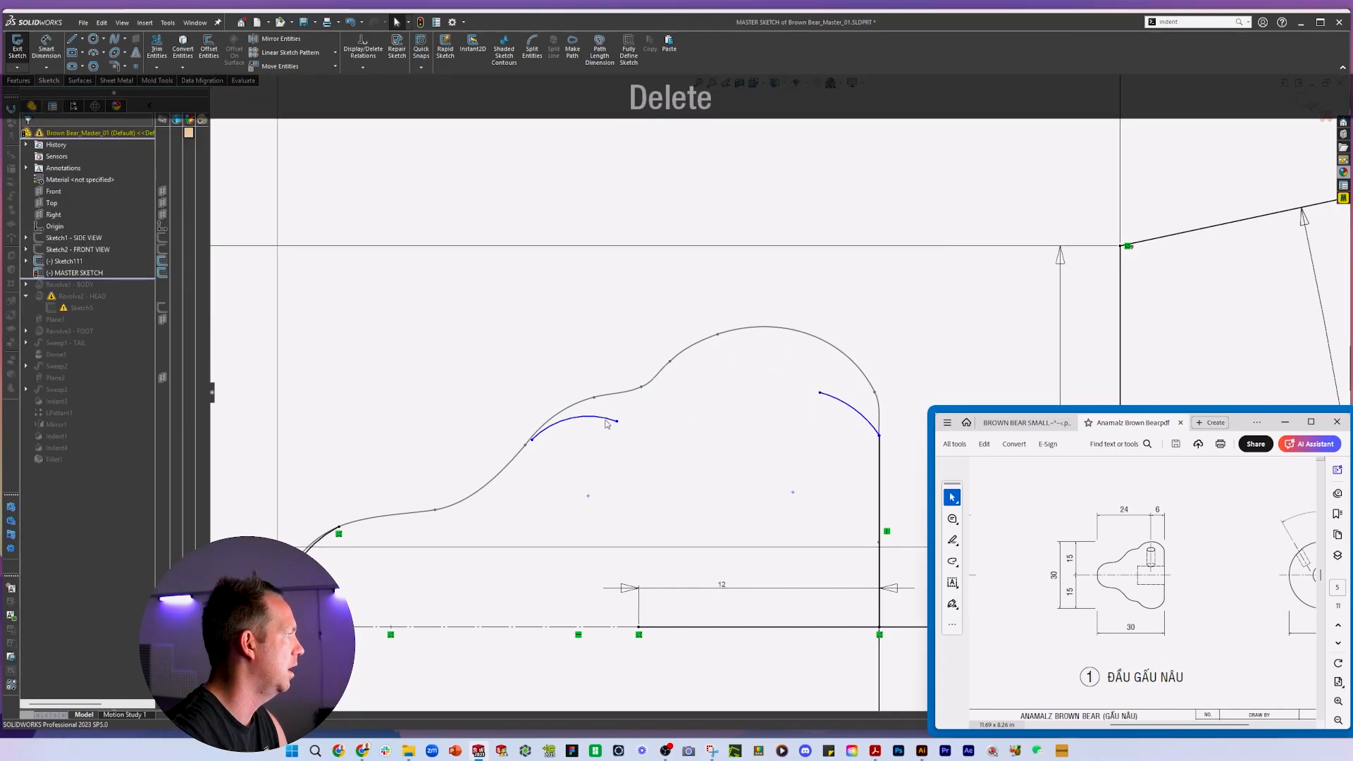
{"action": "key", "text": "Delete"}
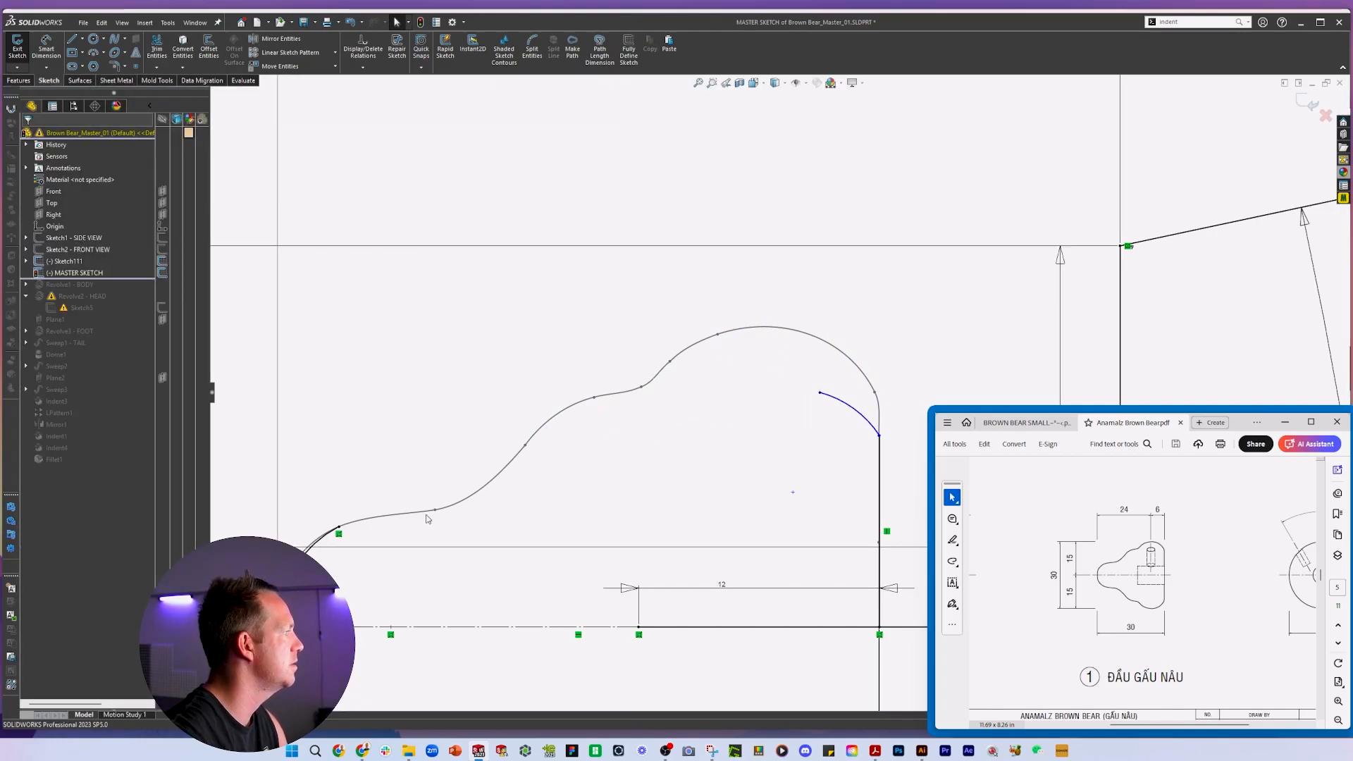
Delete the leftover rear crown arc and the nose arc from the master sketch's head profile.
{"action": "scroll", "coordinate": [425, 582], "scroll_direction": "up", "scroll_amount": 2}
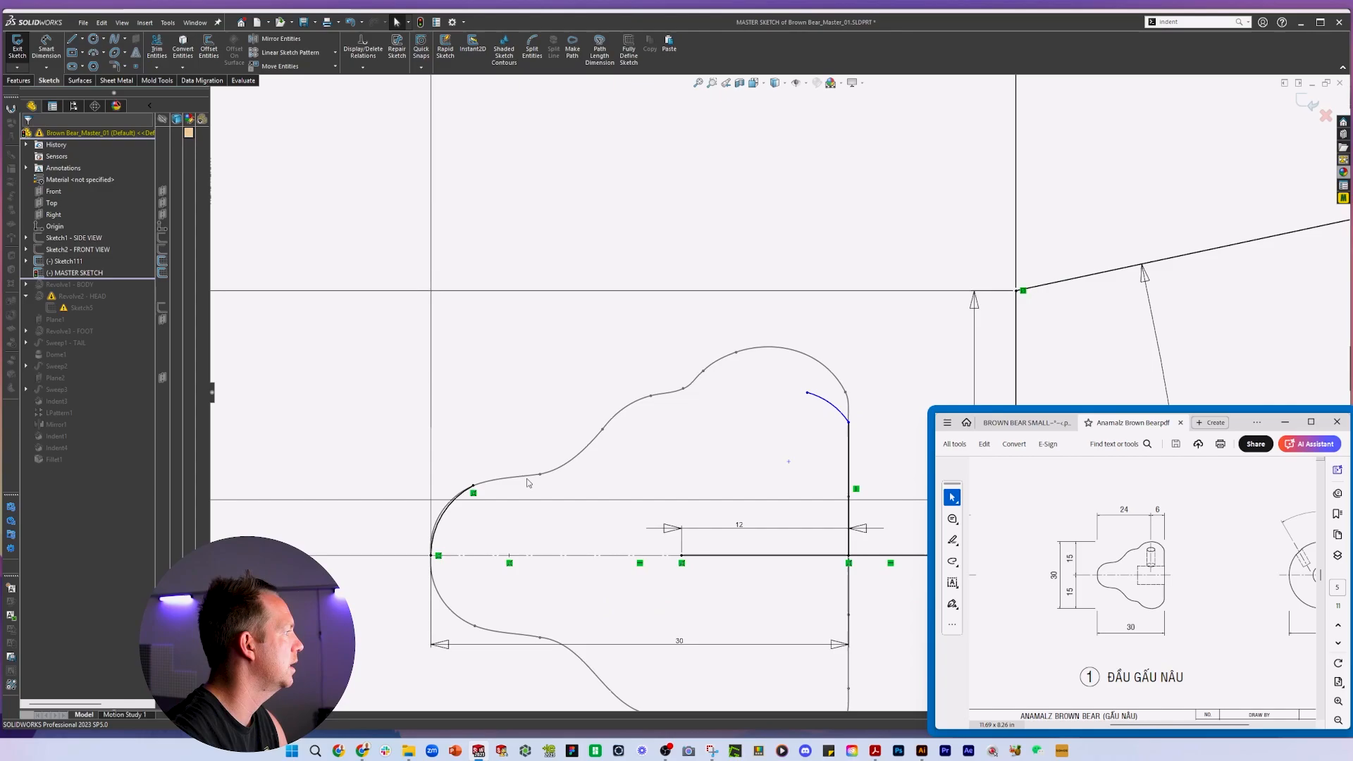
{"action": "scroll", "coordinate": [529, 473], "scroll_direction": "down", "scroll_amount": 2}
{"action": "left_click", "coordinate": [529, 473]}
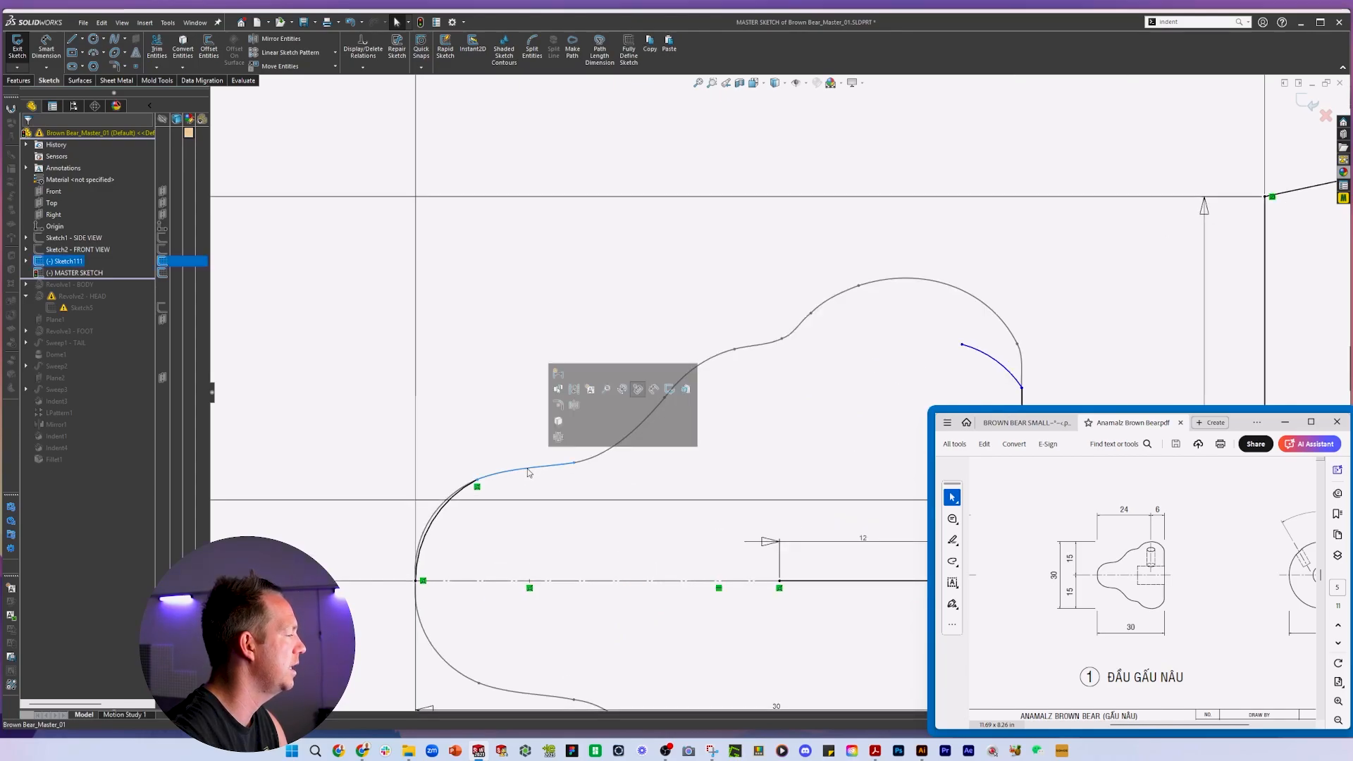
{"action": "left_click", "coordinate": [666, 486]}
{"action": "scroll", "coordinate": [918, 414], "scroll_direction": "up", "scroll_amount": 4}
{"action": "scroll", "coordinate": [833, 325], "scroll_direction": "down", "scroll_amount": 2}
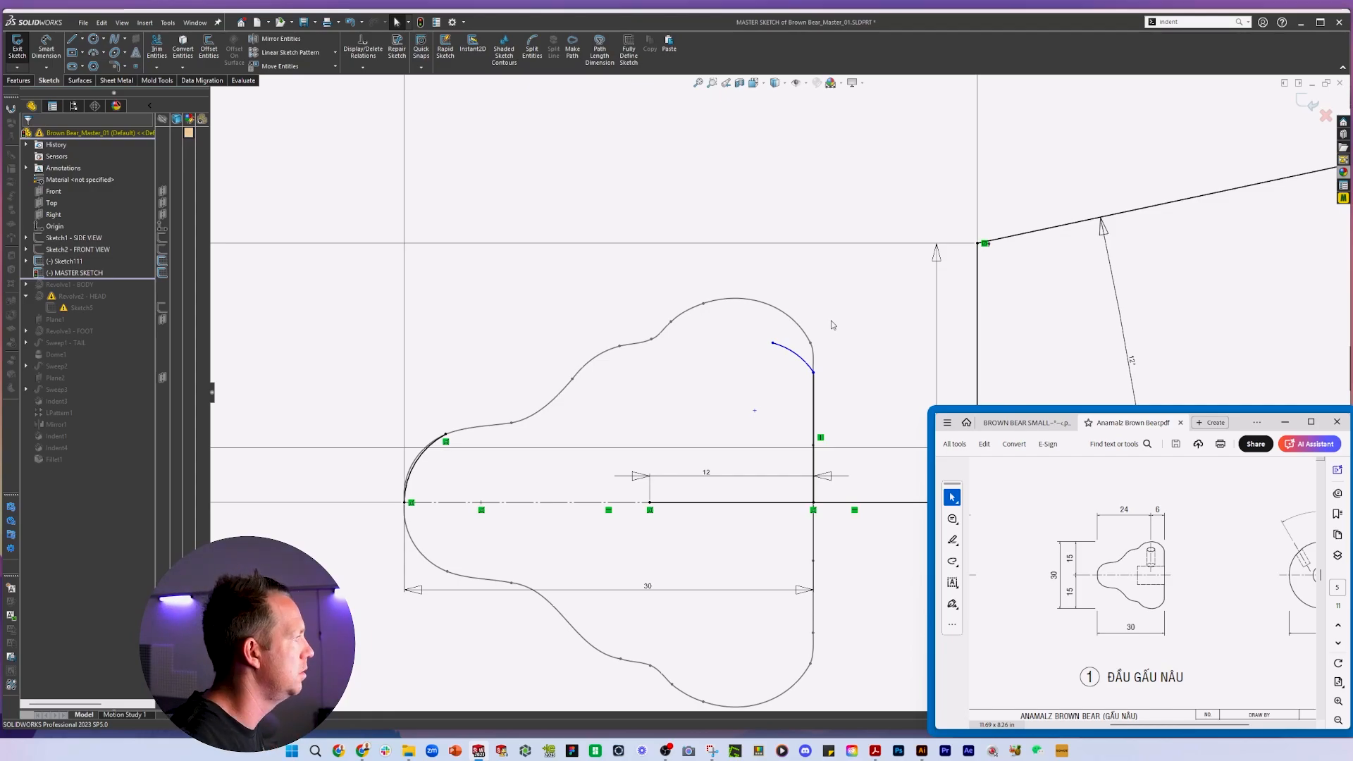
{"action": "left_click", "coordinate": [784, 348]}
{"action": "key", "text": "Delete"}
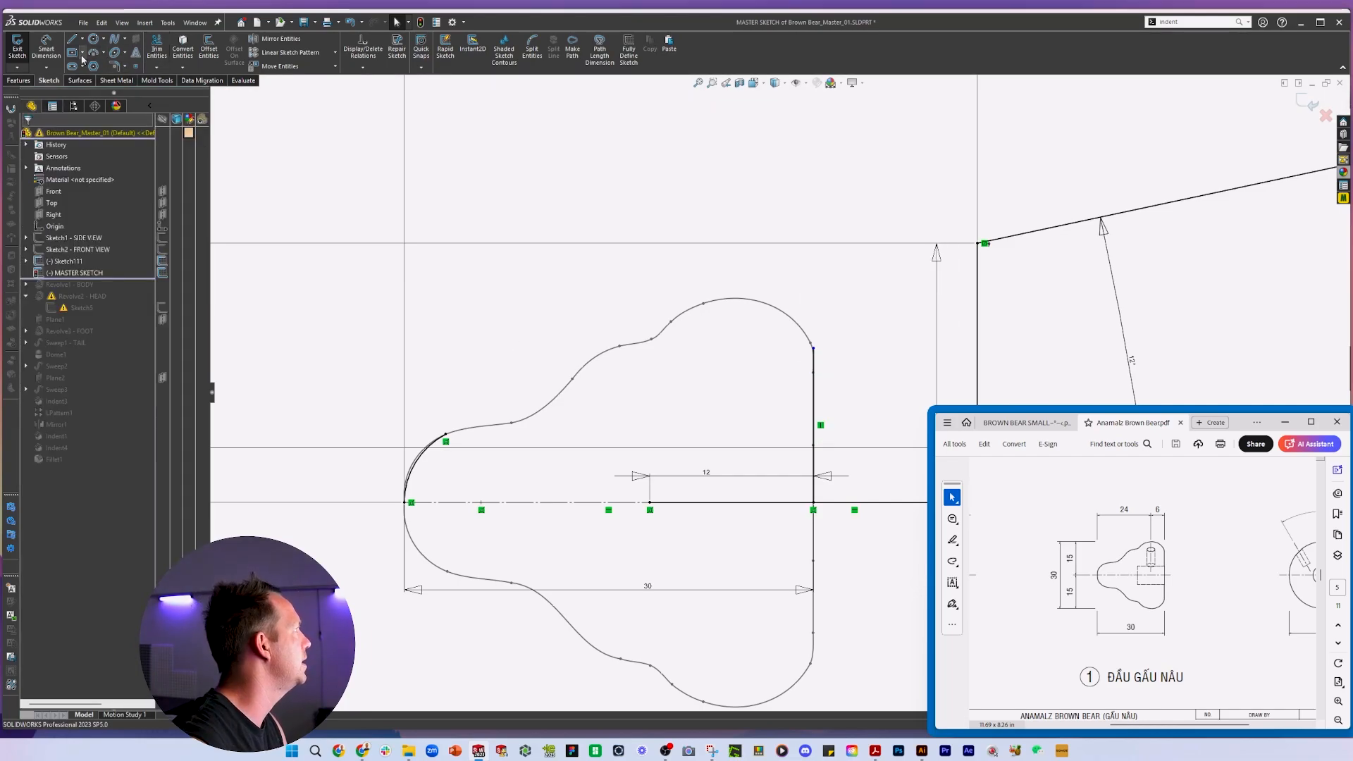
{"action": "scroll", "coordinate": [497, 451], "scroll_direction": "down", "scroll_amount": 2}
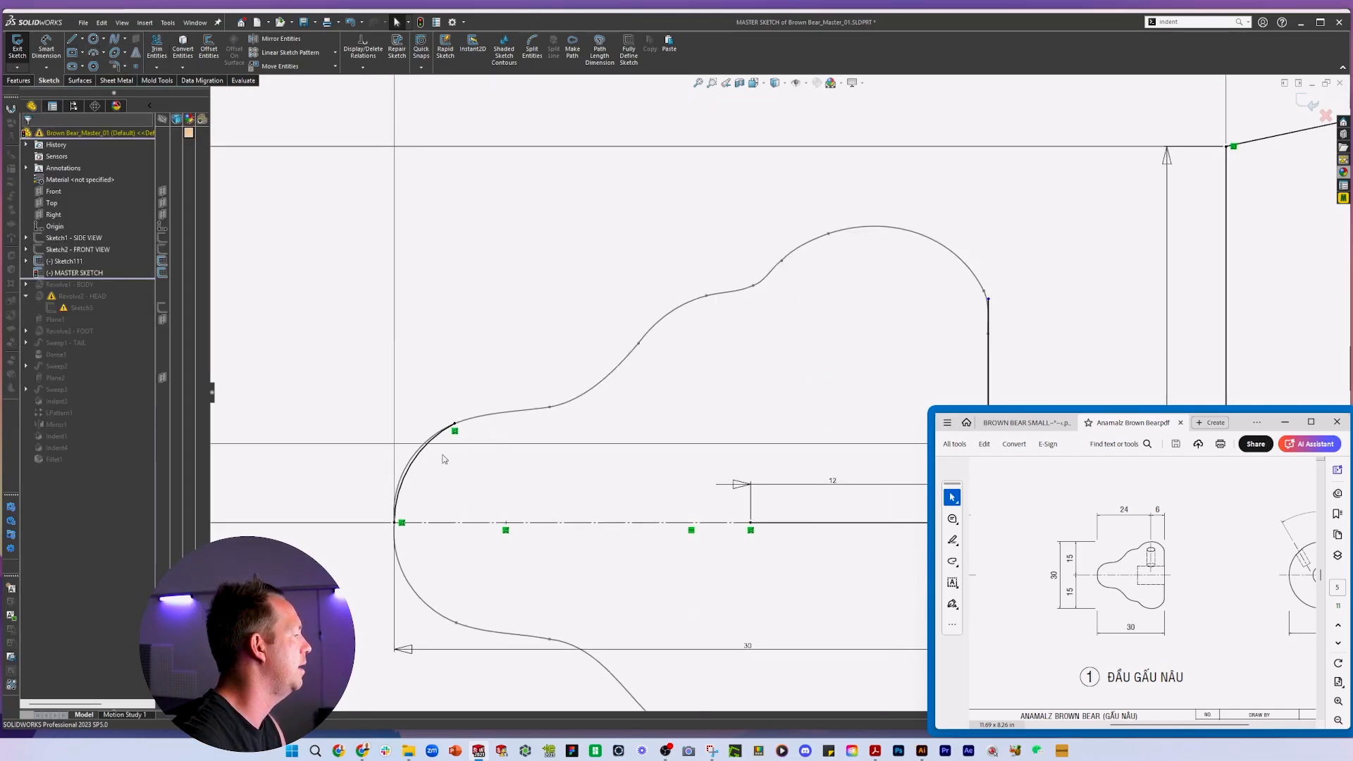
{"action": "key", "text": "Delete"}
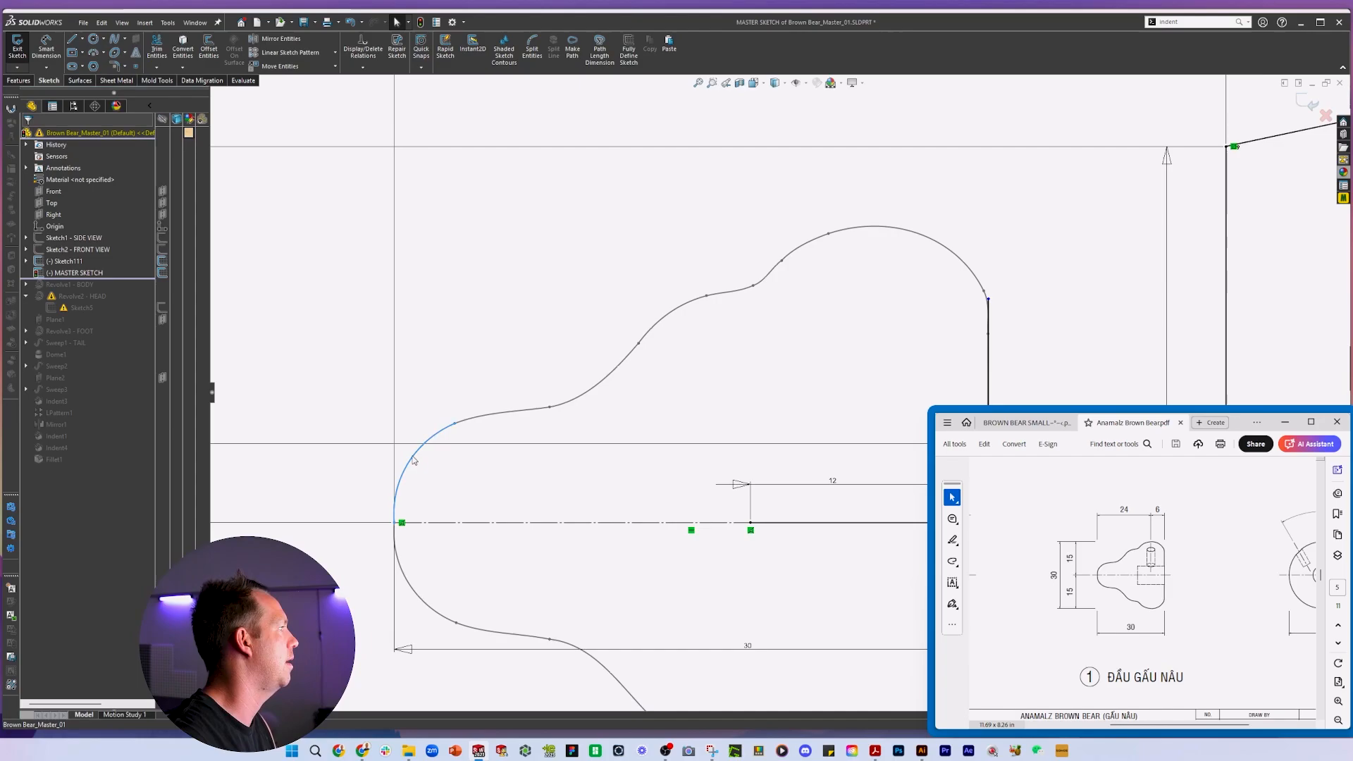
Convert the imported outline's upper segments, from the nose up to the start of the crown arc, into the master sketch.
{"action": "left_click", "coordinate": [413, 460]}
{"action": "scroll", "coordinate": [656, 393], "scroll_direction": "up", "scroll_amount": 2}
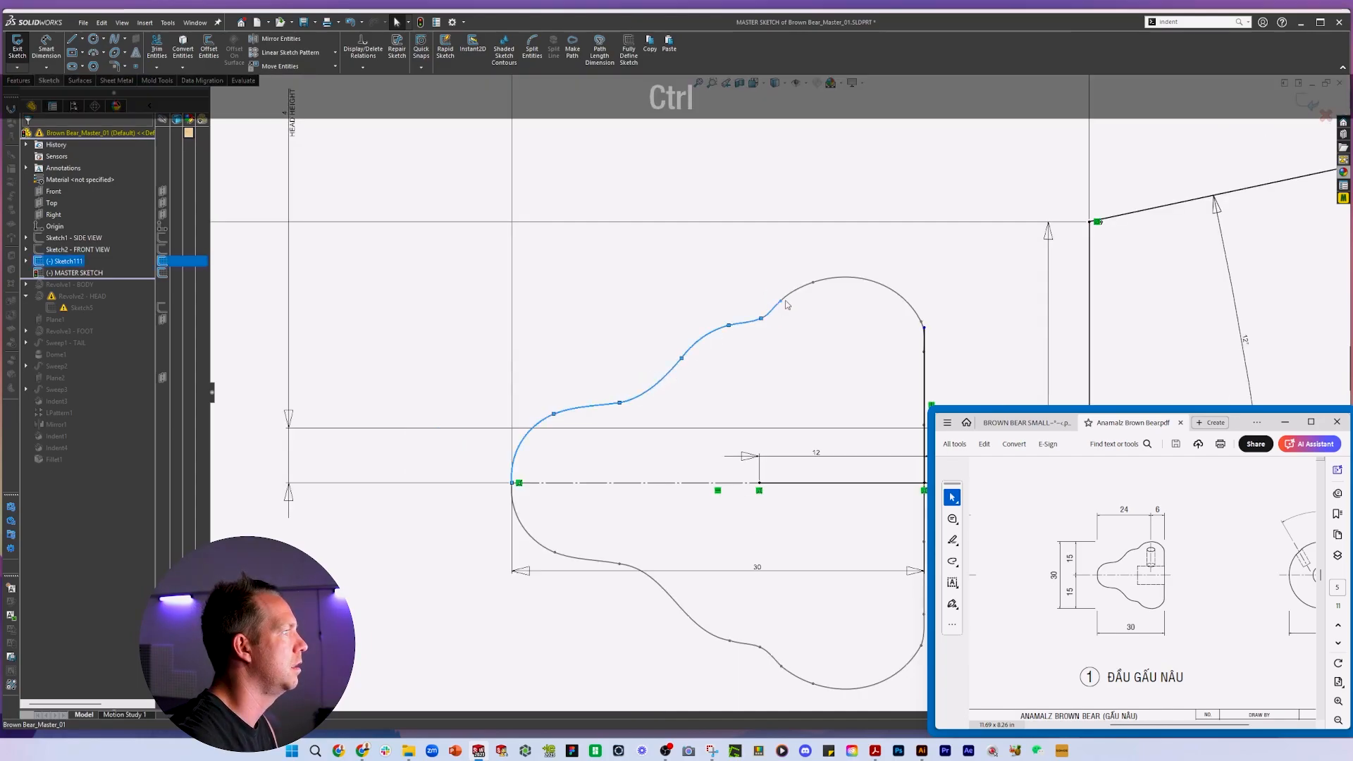
{"action": "left_click", "coordinate": [186, 66]}
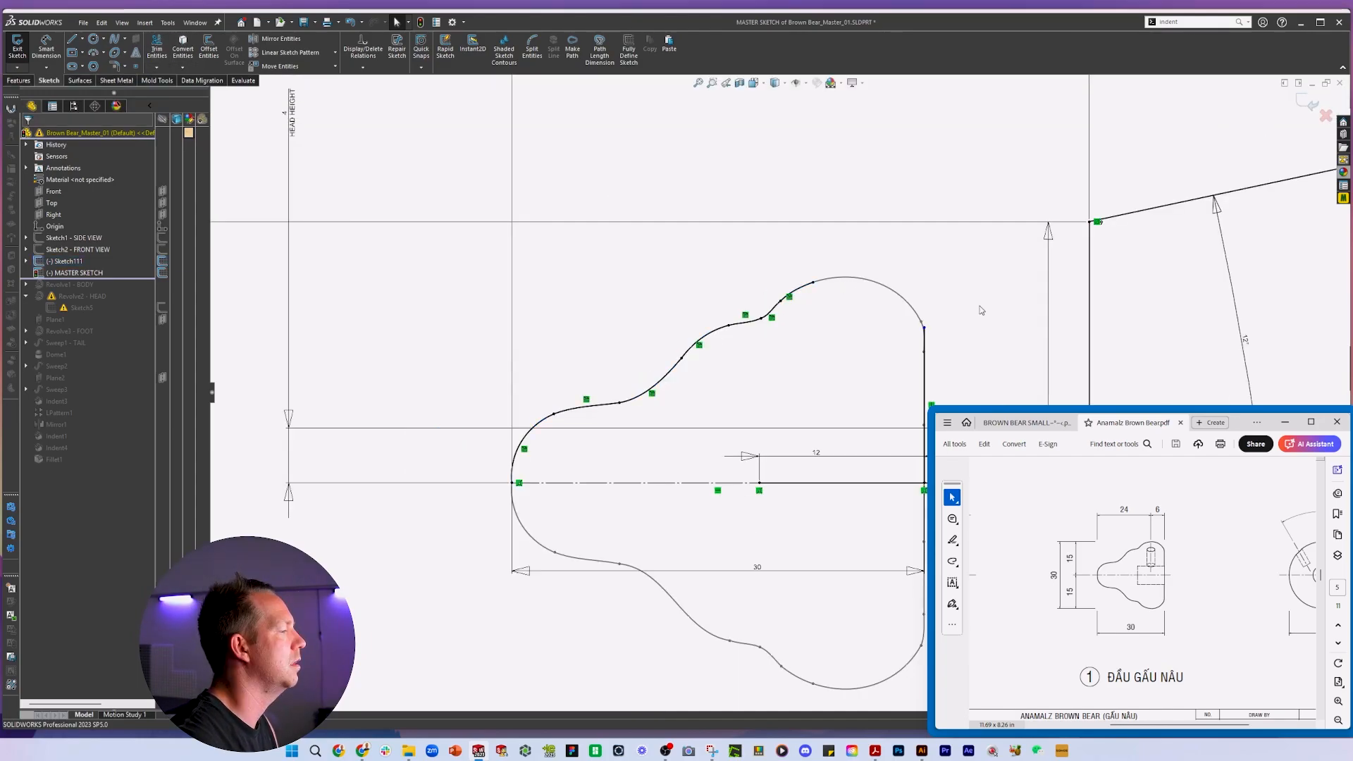
Draw a tangent arc from the converted outline's end to the head's rear line and dimension its crown at 30 mm across the centreline.
{"action": "scroll", "coordinate": [984, 314], "scroll_direction": "down", "scroll_amount": 2}
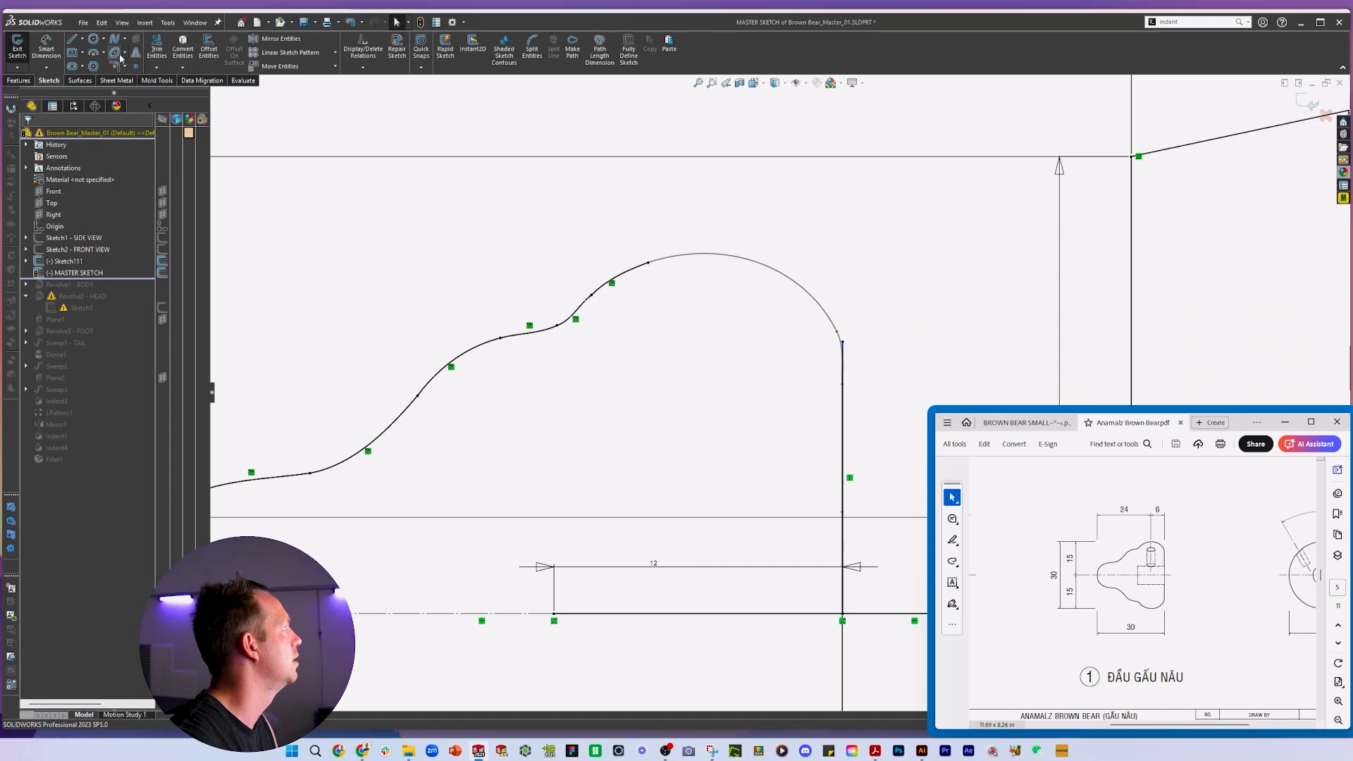
{"action": "left_click", "coordinate": [670, 259]}
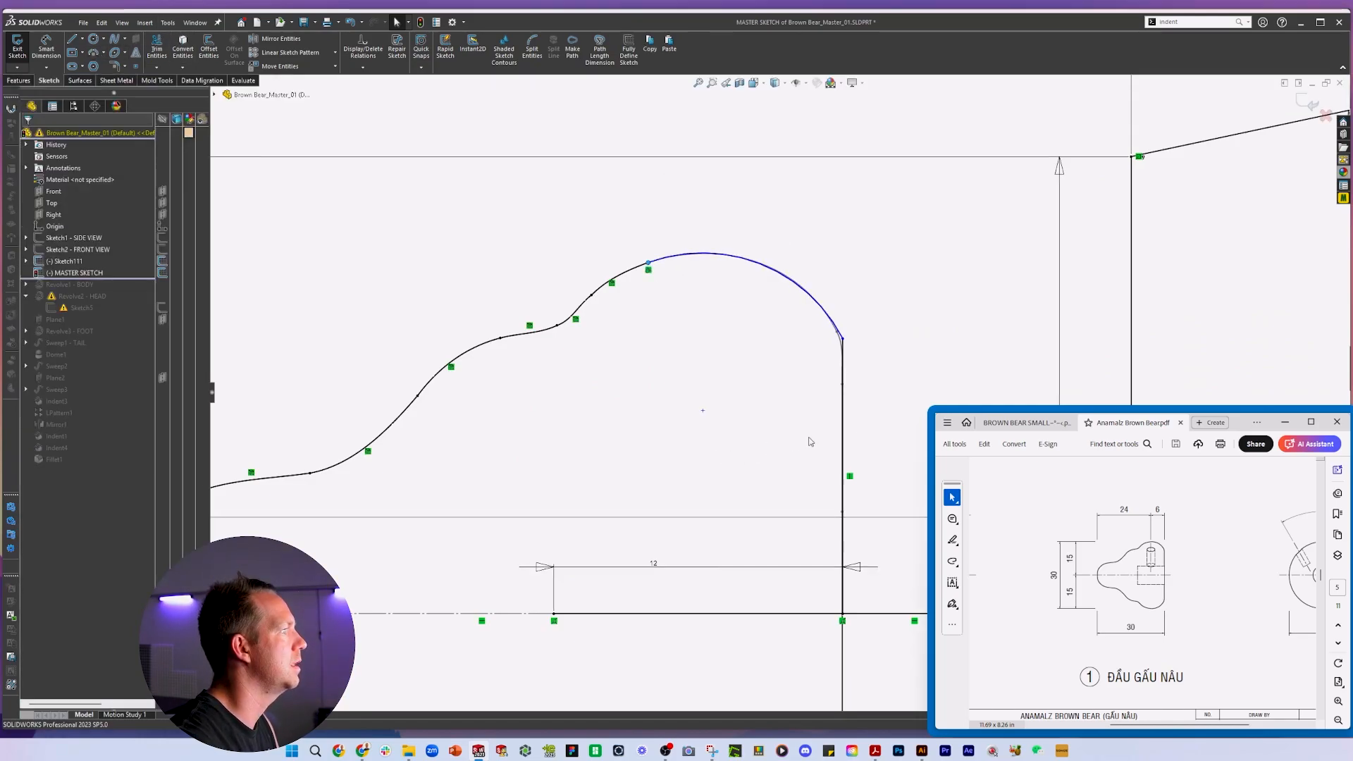
{"action": "scroll", "coordinate": [843, 343], "scroll_direction": "down", "scroll_amount": 2}
{"action": "right_click_drag", "start_coordinate": [838, 343], "coordinate": [863, 263]}
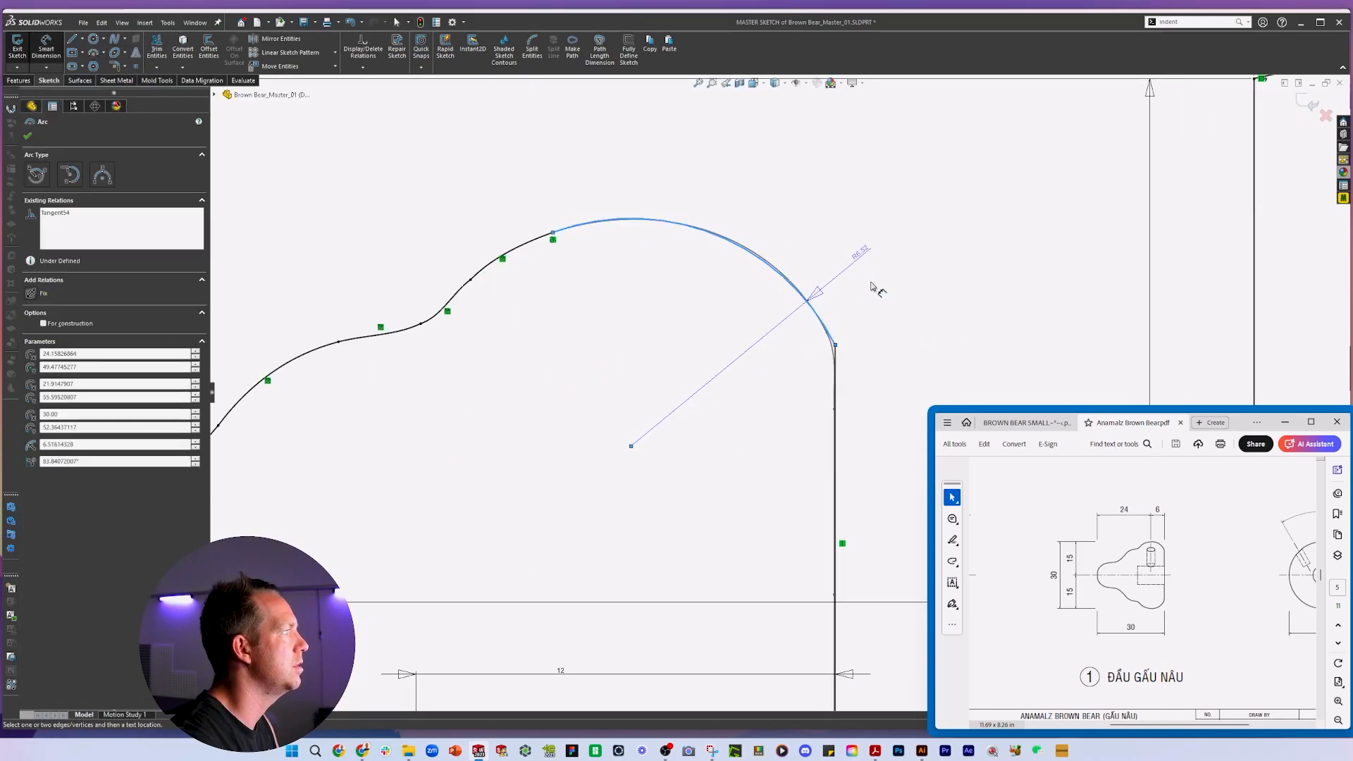
{"action": "scroll", "coordinate": [837, 343], "scroll_direction": "up", "scroll_amount": 4}
{"action": "key", "text": "Escape"}
{"action": "key", "text": "Escape"}
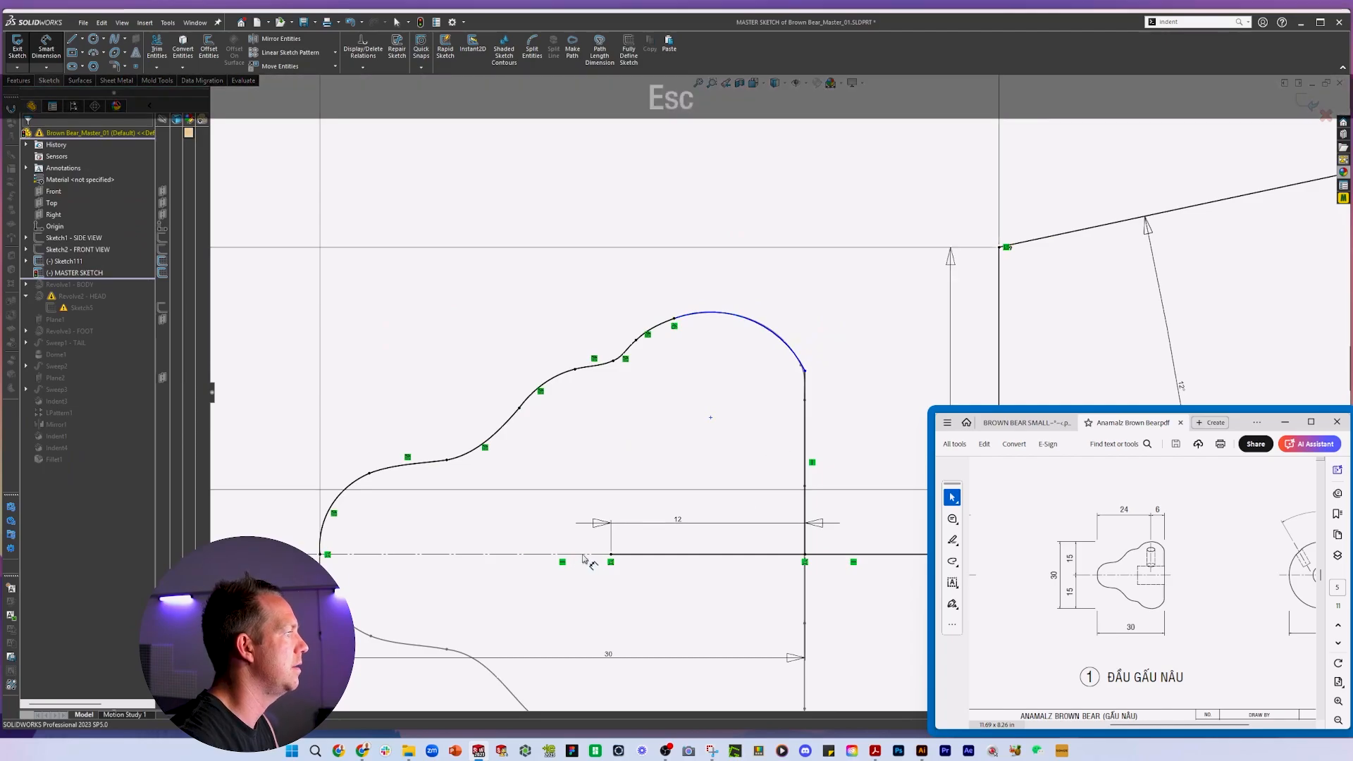
{"action": "left_click", "coordinate": [728, 313], "text": "shift"}
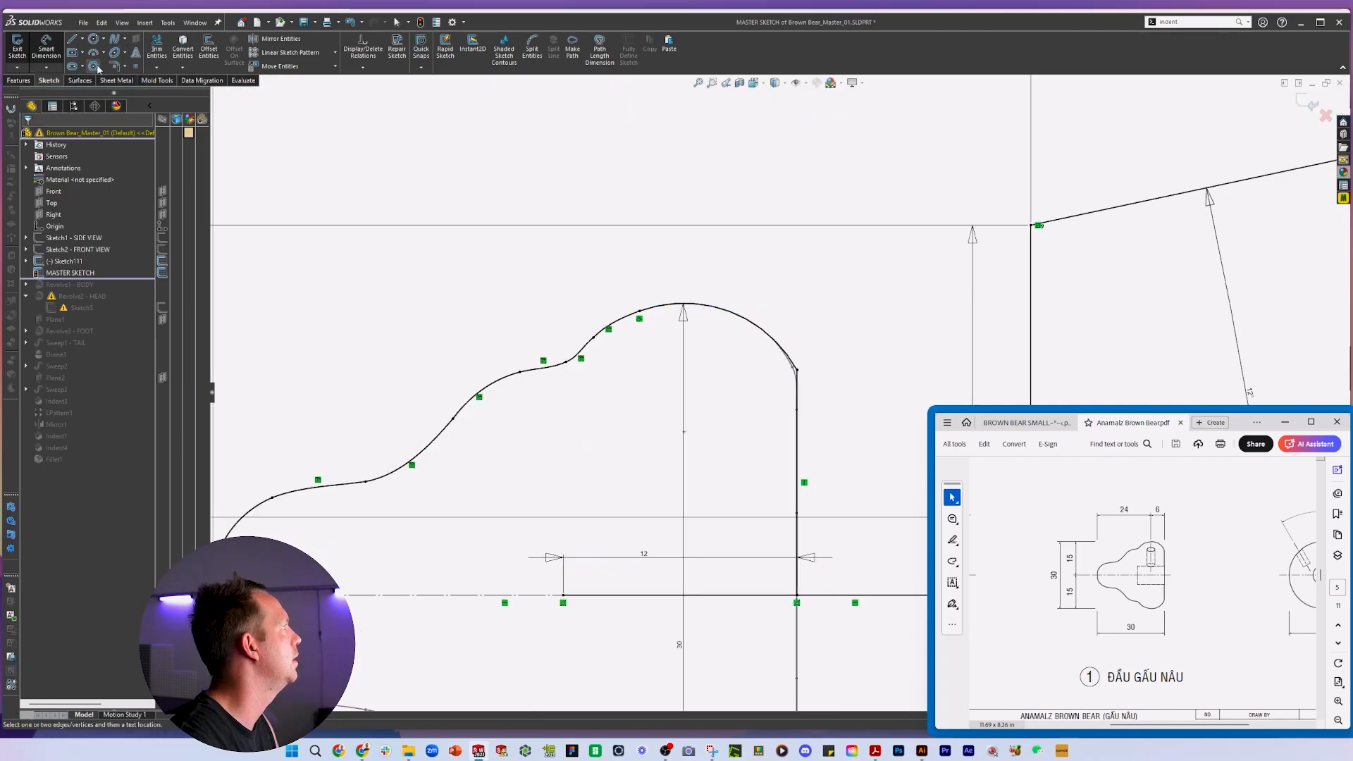
Add a 3 mm sketch fillet between the crown arc and the head's rear line, and close the master sketch.
{"action": "left_click", "coordinate": [114, 66]}
{"action": "left_click", "coordinate": [796, 369]}
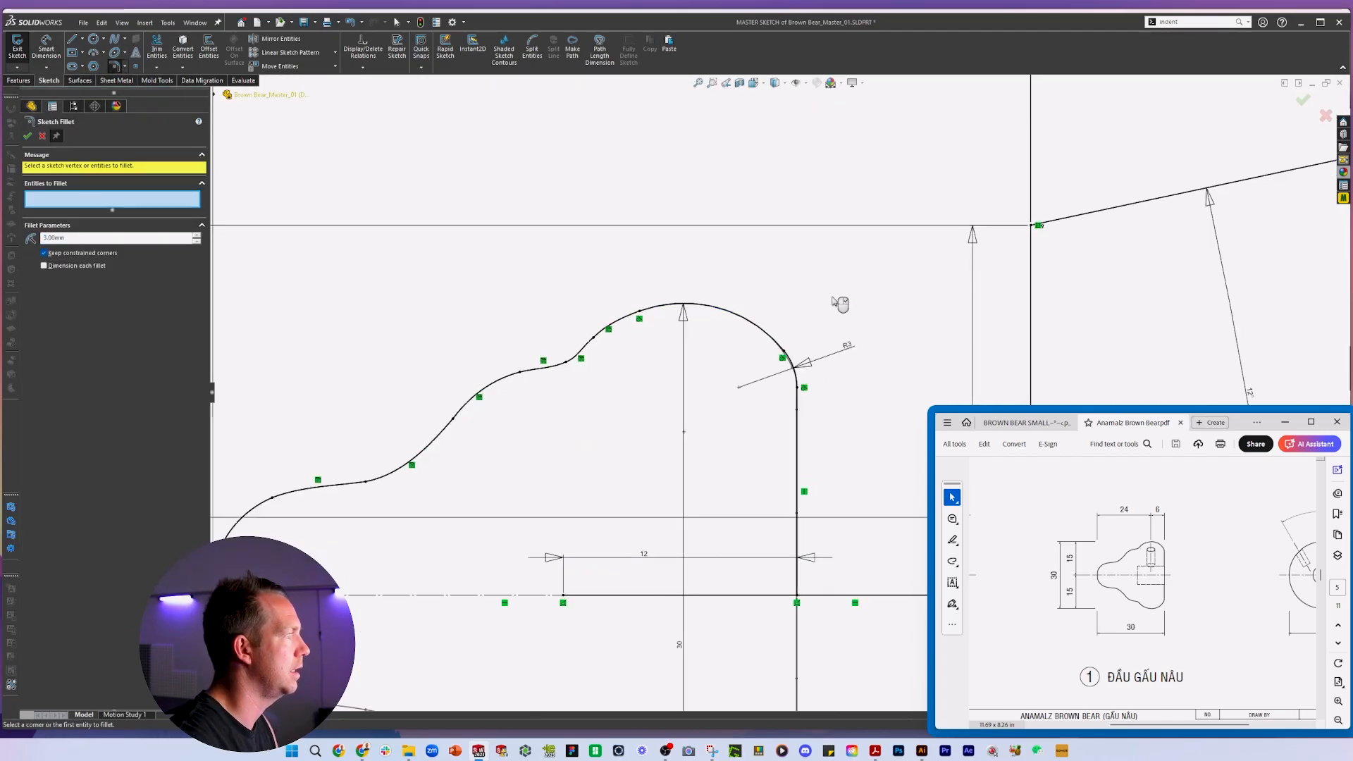
{"action": "scroll", "coordinate": [758, 301], "scroll_direction": "up", "scroll_amount": 3}
{"action": "key", "text": "Escape"}
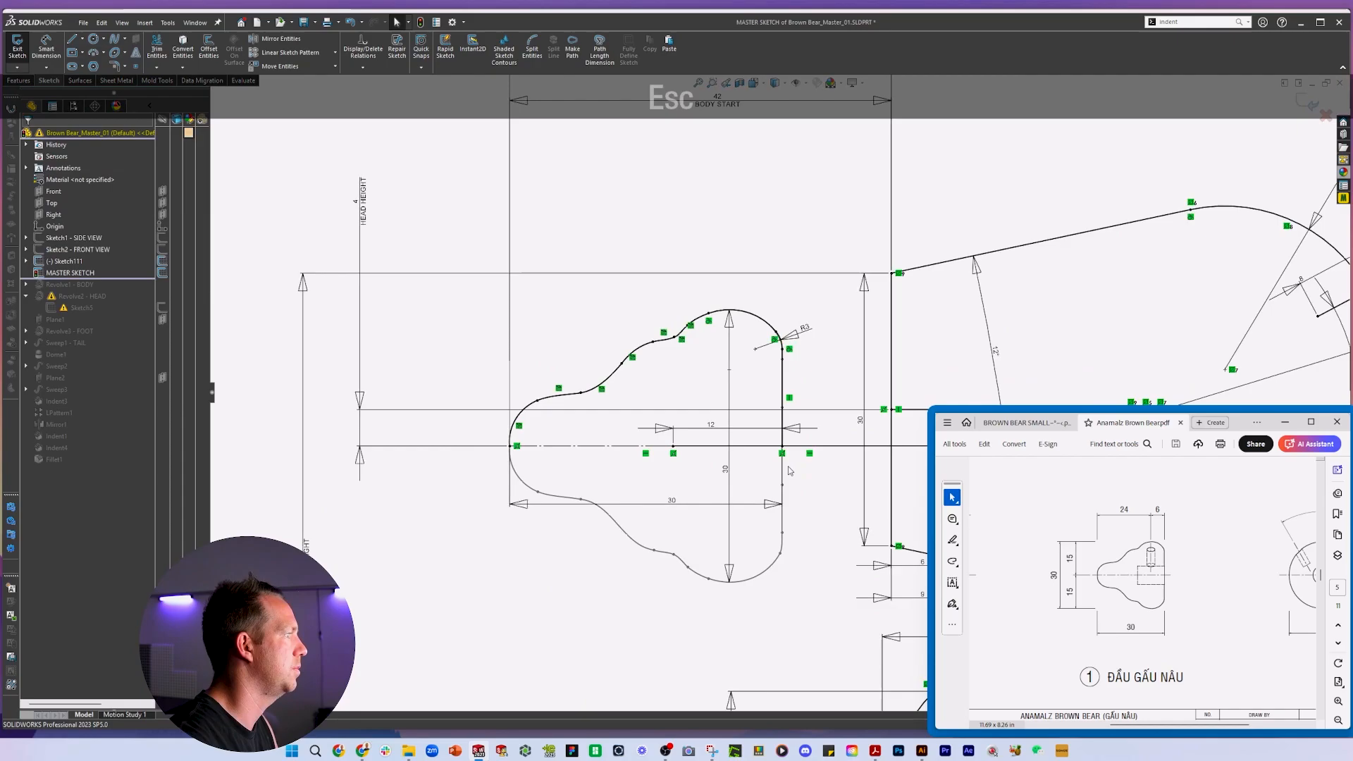
{"action": "double_click", "coordinate": [1146, 141]}
{"action": "left_click", "coordinate": [781, 391]}
{"action": "scroll", "coordinate": [780, 392], "scroll_direction": "up", "scroll_amount": 2}
{"action": "left_click", "coordinate": [772, 291]}
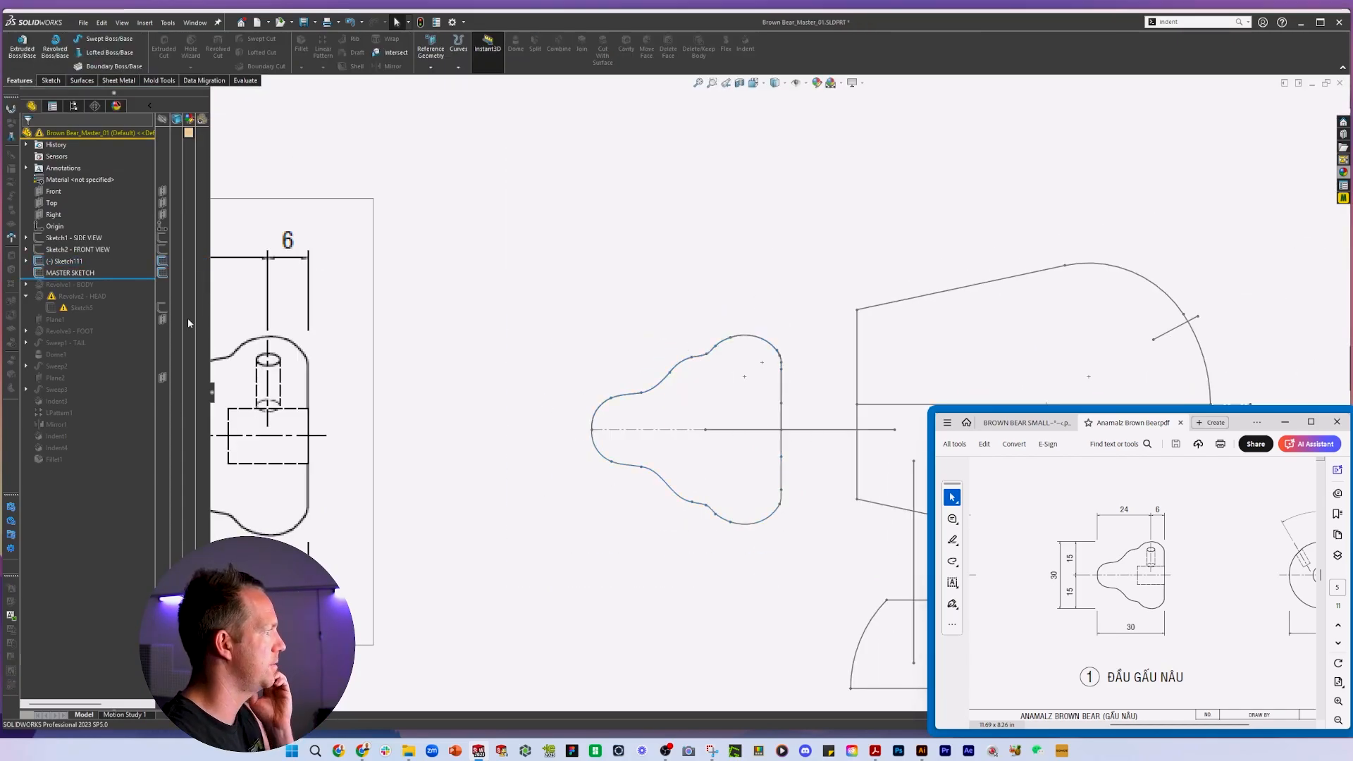
Rename the imported outline sketch as "Sketch111 - HEAD REFERENCE" and hide it.
{"action": "left_click", "coordinate": [68, 262]}
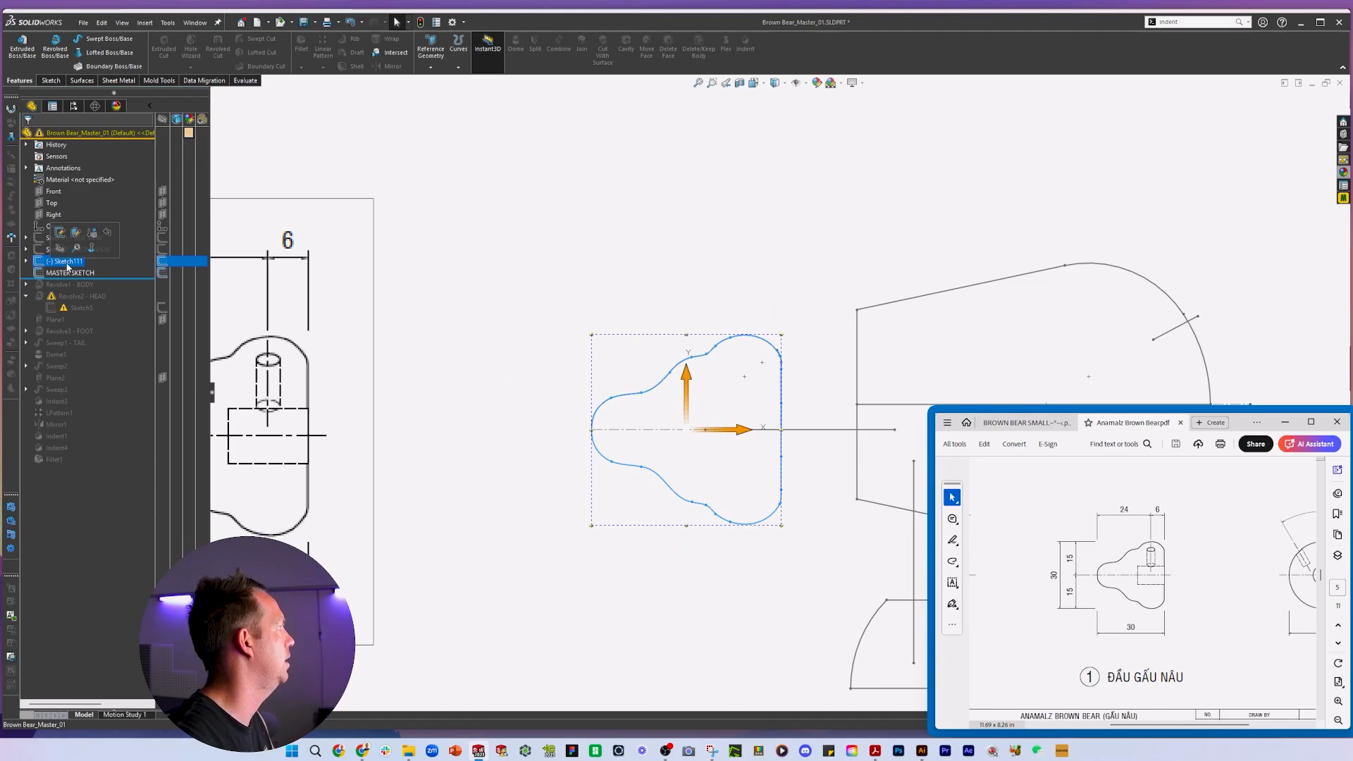
{"action": "left_click", "coordinate": [68, 263]}
{"action": "key", "text": "End"}
{"action": "type", "text": "- HEAD REF"}
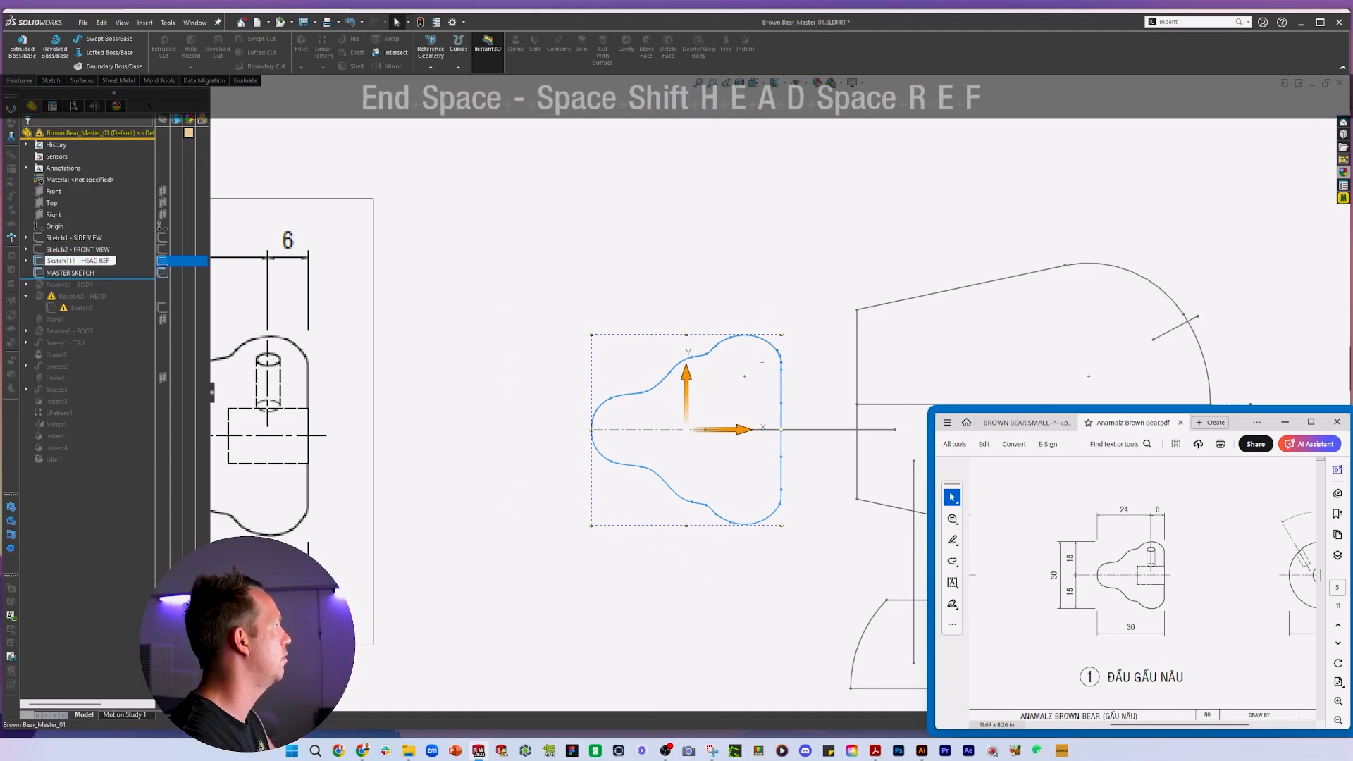
{"action": "type", "text": "ERENCE"}
{"action": "key", "text": "Return"}
{"action": "right_click", "coordinate": [69, 261]}
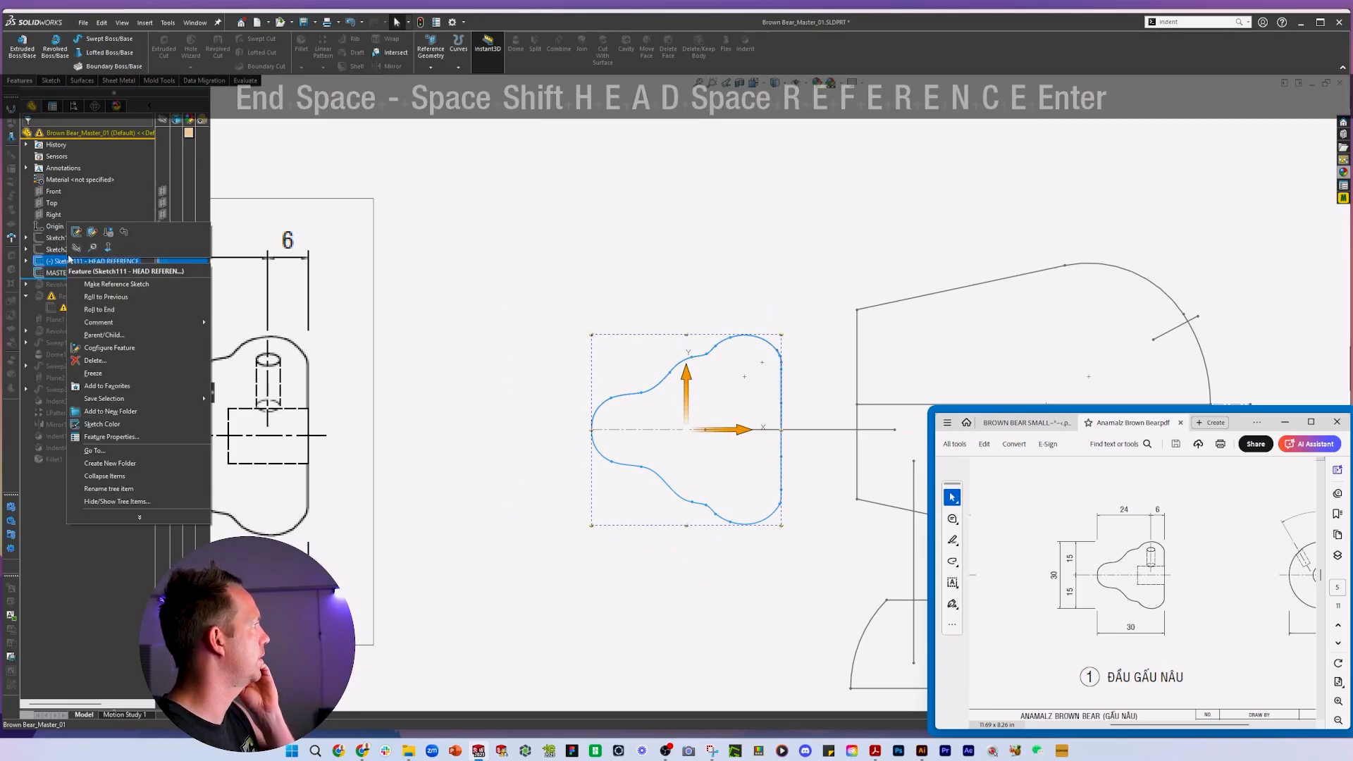
{"action": "left_click", "coordinate": [76, 248]}
{"action": "left_click", "coordinate": [601, 215]}
Roll the model forward past Revolve2 - HEAD and delete the old profile from that feature's sketch.
{"action": "scroll", "coordinate": [818, 525], "scroll_direction": "down", "scroll_amount": 1}
{"action": "left_click_drag", "start_coordinate": [112, 278], "coordinate": [112, 309]}
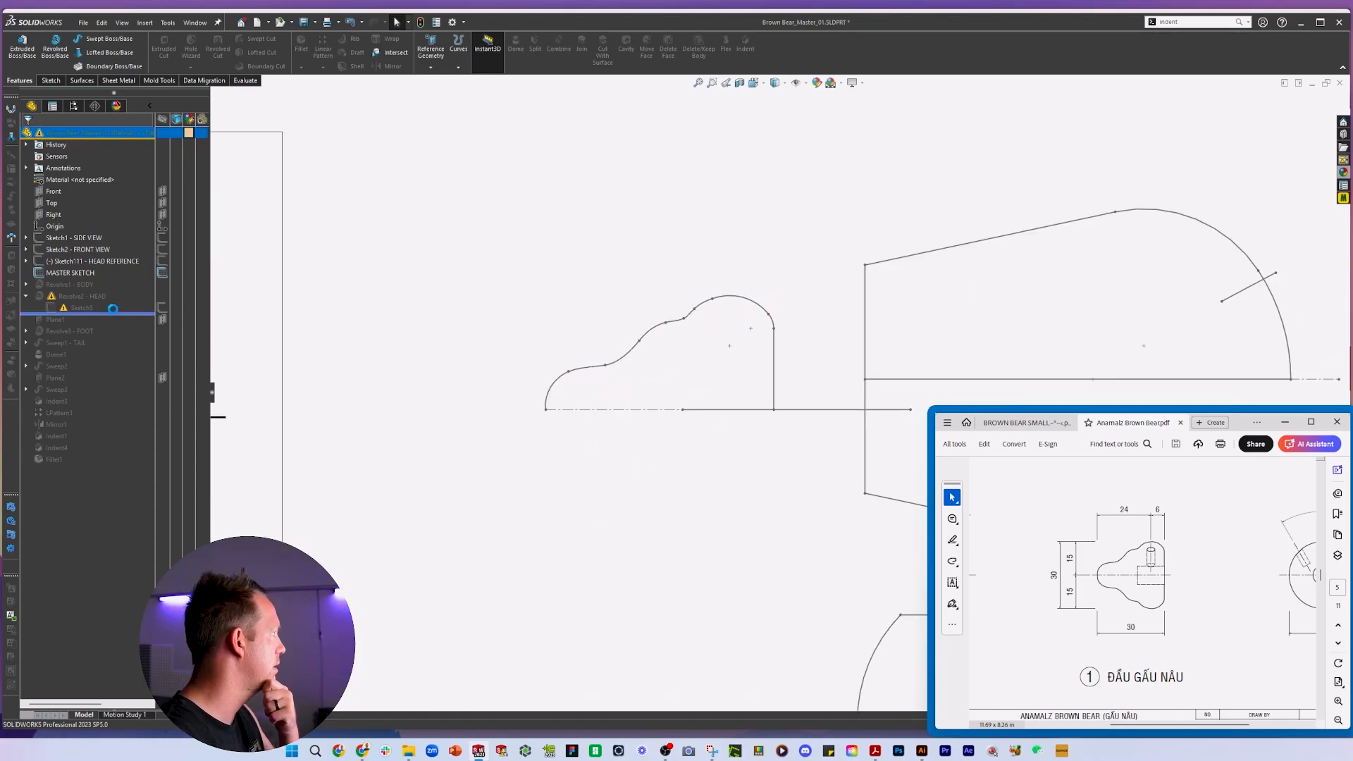
{"action": "left_click", "coordinate": [77, 319]}
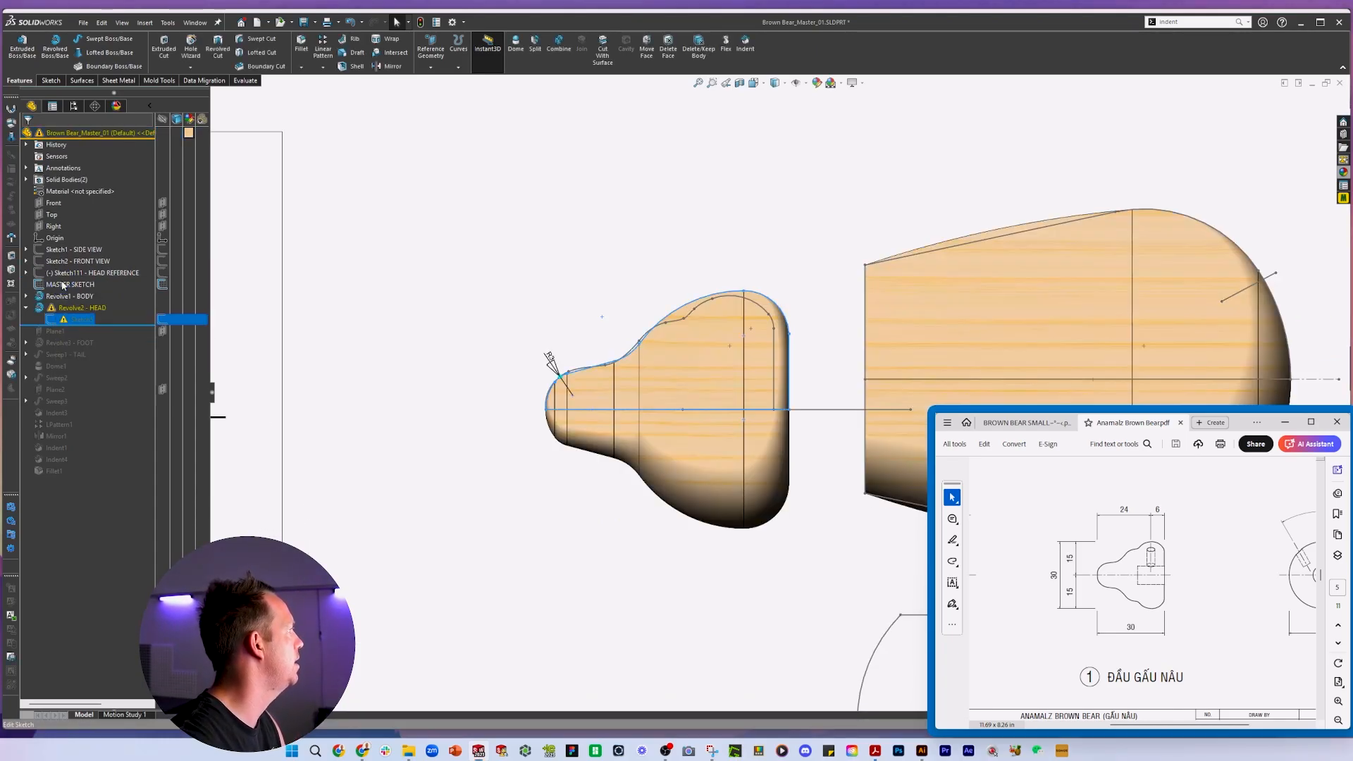
{"action": "left_click", "coordinate": [64, 284]}
{"action": "mouse_move", "coordinate": [849, 478]}
{"action": "left_mouse_down"}
{"action": "mouse_move", "coordinate": [371, 232]}
{"action": "mouse_move", "coordinate": [848, 559]}
{"action": "left_mouse_up"}
{"action": "key", "text": "Delete"}
Convert the master sketch's closed head profile chain into the head revolve's sketch and close the sketch to rebuild the head.
{"action": "right_click", "coordinate": [804, 421]}
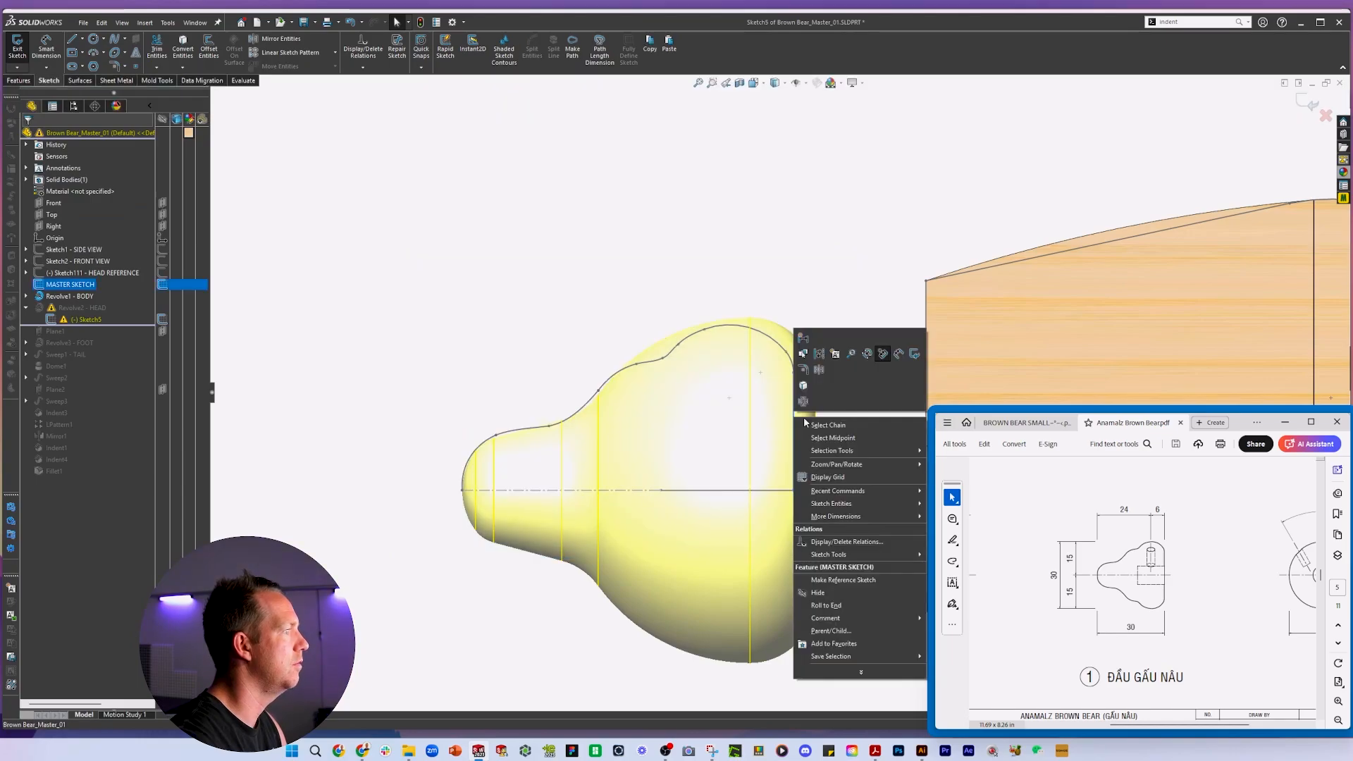
{"action": "left_click", "coordinate": [825, 425]}
{"action": "key", "text": "Escape"}
{"action": "key", "text": "Escape"}
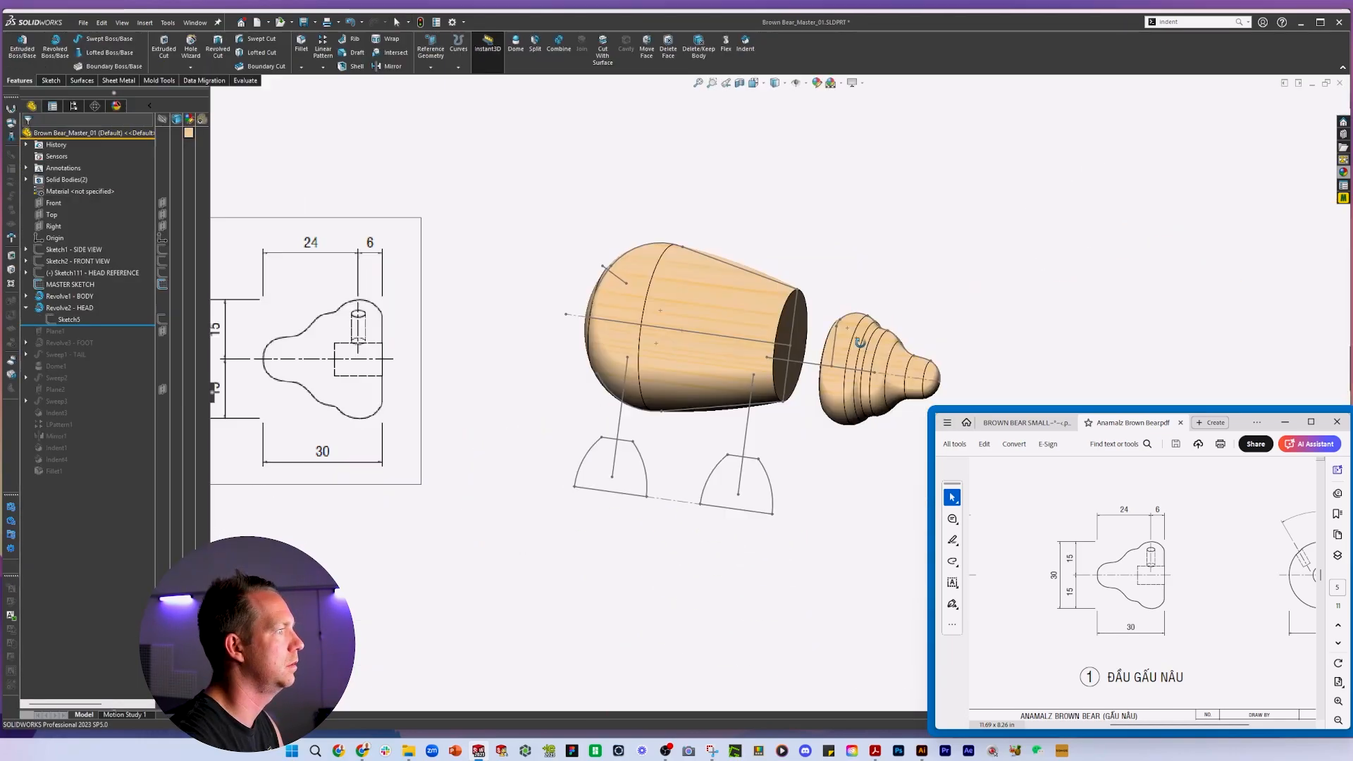
Check the rebuilt head and roll the feature tree forward past Dome1 and on to the end.
{"action": "mouse_move", "coordinate": [858, 342]}
{"action": "middle_mouse_down"}
{"action": "mouse_move", "coordinate": [648, 363]}
{"action": "mouse_move", "coordinate": [666, 377]}
{"action": "middle_mouse_up"}
{"action": "scroll", "coordinate": [786, 403], "scroll_direction": "up", "scroll_amount": 2}
{"action": "scroll", "coordinate": [798, 405], "scroll_direction": "down", "scroll_amount": 3}
{"action": "scroll", "coordinate": [929, 373], "scroll_direction": "up", "scroll_amount": 1}
{"action": "mouse_move", "coordinate": [930, 374]}
{"action": "middle_mouse_down"}
{"action": "mouse_move", "coordinate": [949, 321]}
{"action": "mouse_move", "coordinate": [900, 374]}
{"action": "mouse_move", "coordinate": [923, 370]}
{"action": "middle_mouse_up"}
{"action": "scroll", "coordinate": [944, 368], "scroll_direction": "down", "scroll_amount": 1}
{"action": "left_click_drag", "start_coordinate": [125, 324], "coordinate": [125, 353]}
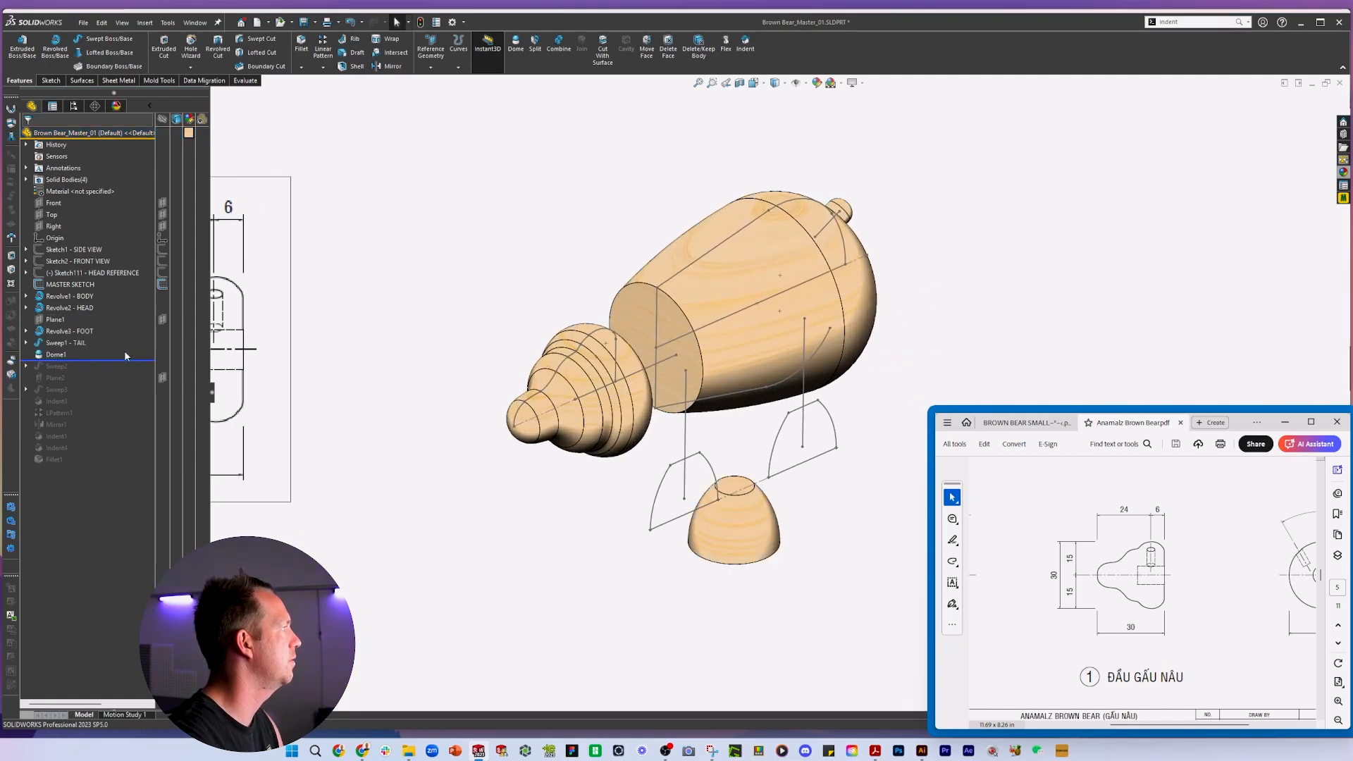
{"action": "right_click", "coordinate": [119, 361]}
{"action": "left_click", "coordinate": [135, 379]}
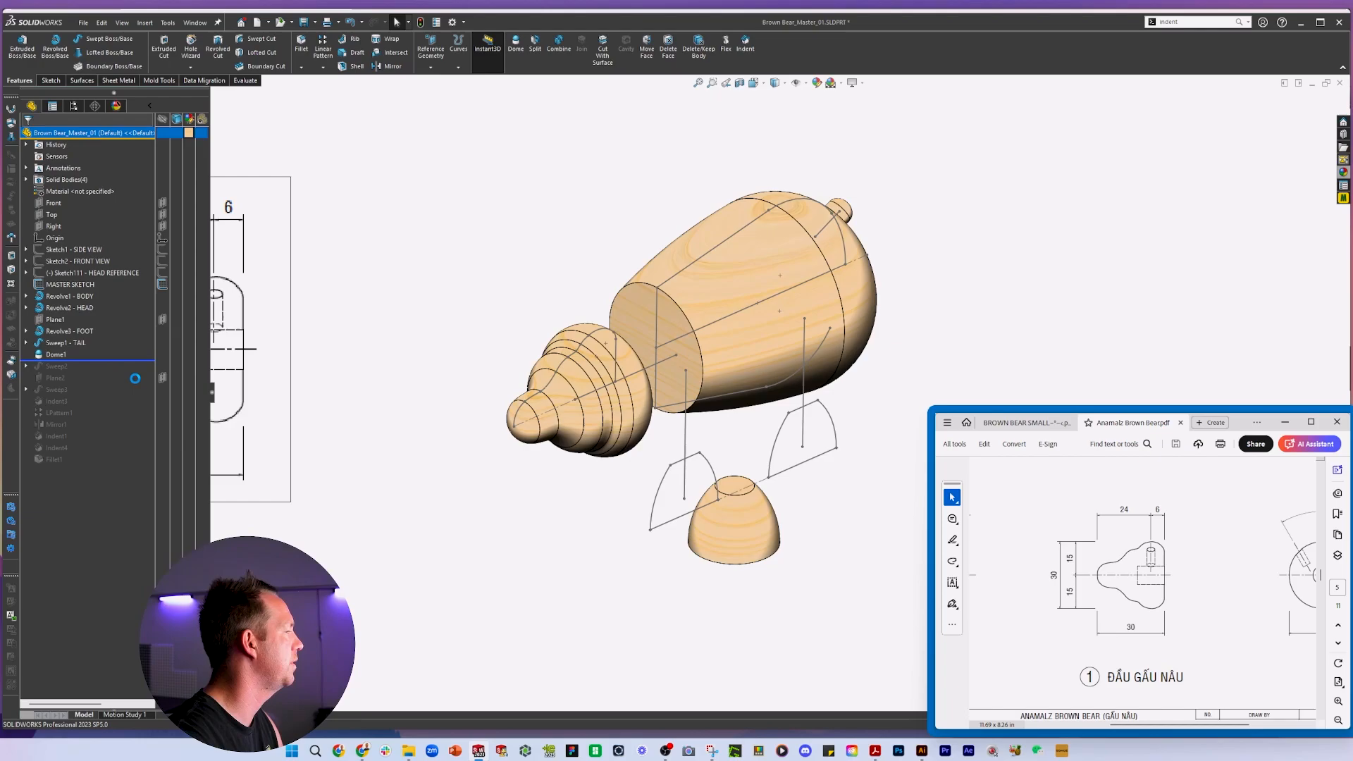
Hide MASTER SKETCH so only the bear's solid bodies and the reference drawing remain displayed.
{"action": "mouse_move", "coordinate": [745, 405]}
{"action": "middle_mouse_down"}
{"action": "mouse_move", "coordinate": [674, 338]}
{"action": "mouse_move", "coordinate": [752, 336]}
{"action": "mouse_move", "coordinate": [740, 368]}
{"action": "mouse_move", "coordinate": [730, 328]}
{"action": "mouse_move", "coordinate": [742, 358]}
{"action": "middle_mouse_up"}
{"action": "scroll", "coordinate": [740, 368], "scroll_direction": "up", "scroll_amount": 2}
{"action": "left_click", "coordinate": [68, 285]}
{"action": "left_click", "coordinate": [73, 269]}
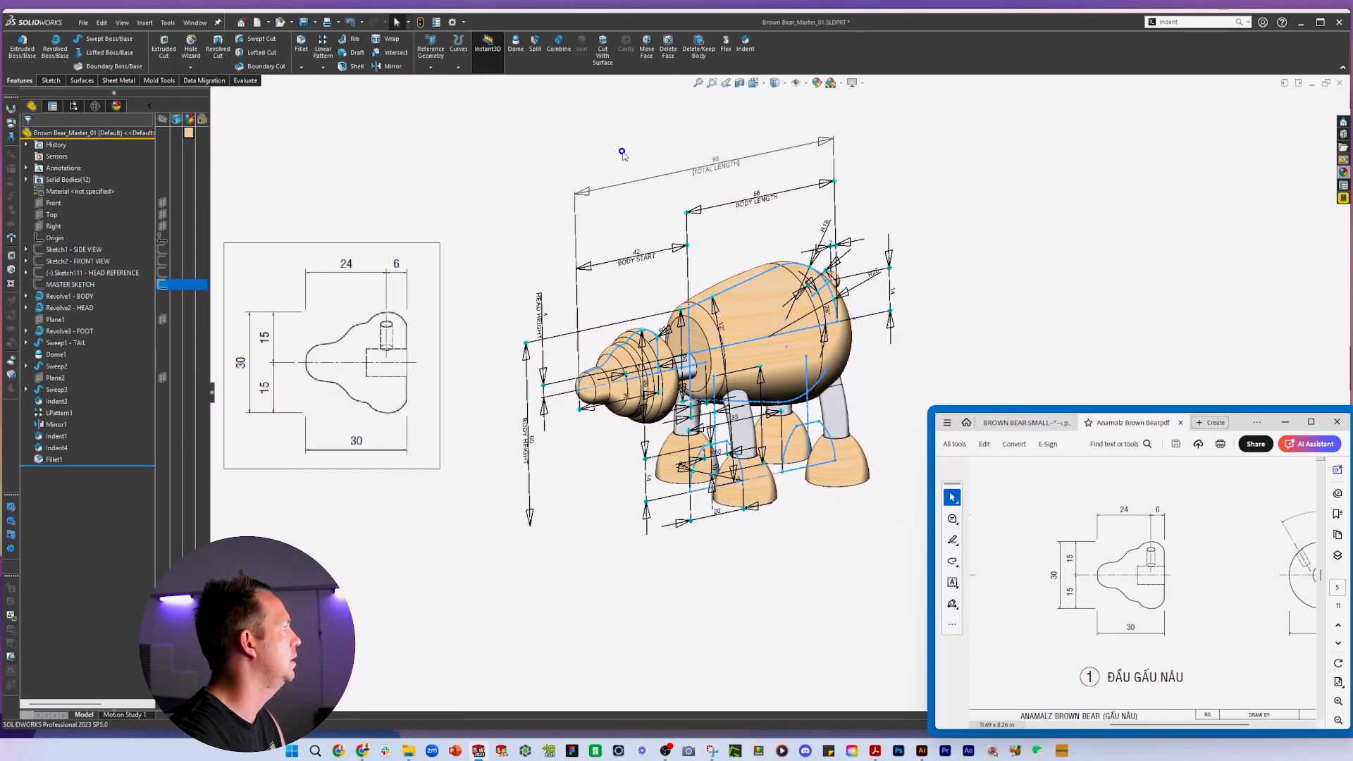
Remove the head reference drawing picture from the graphics area and fit the whole bear in the view.
{"action": "middle_click_drag", "start_coordinate": [694, 211], "coordinate": [637, 296]}
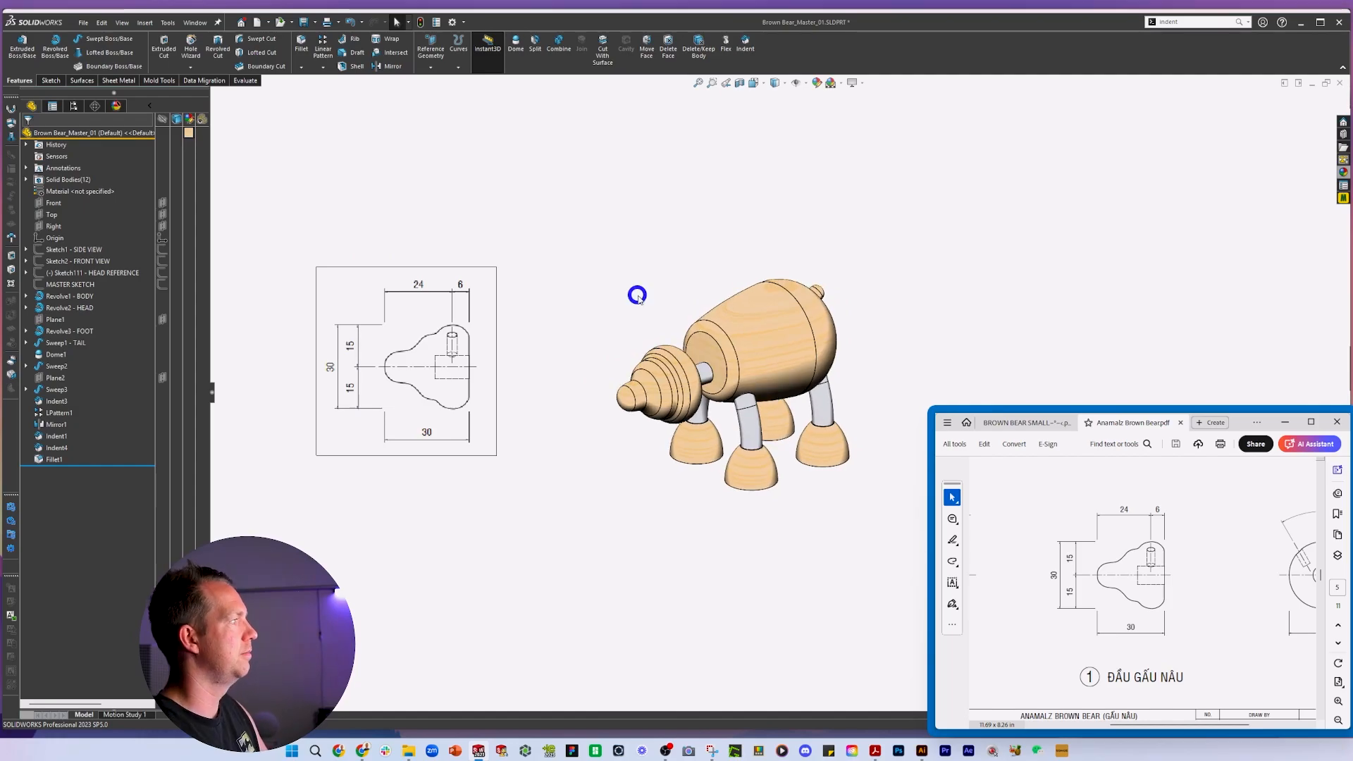
{"action": "left_click", "coordinate": [427, 359]}
{"action": "key", "text": "Delete"}
{"action": "key", "text": "f"}
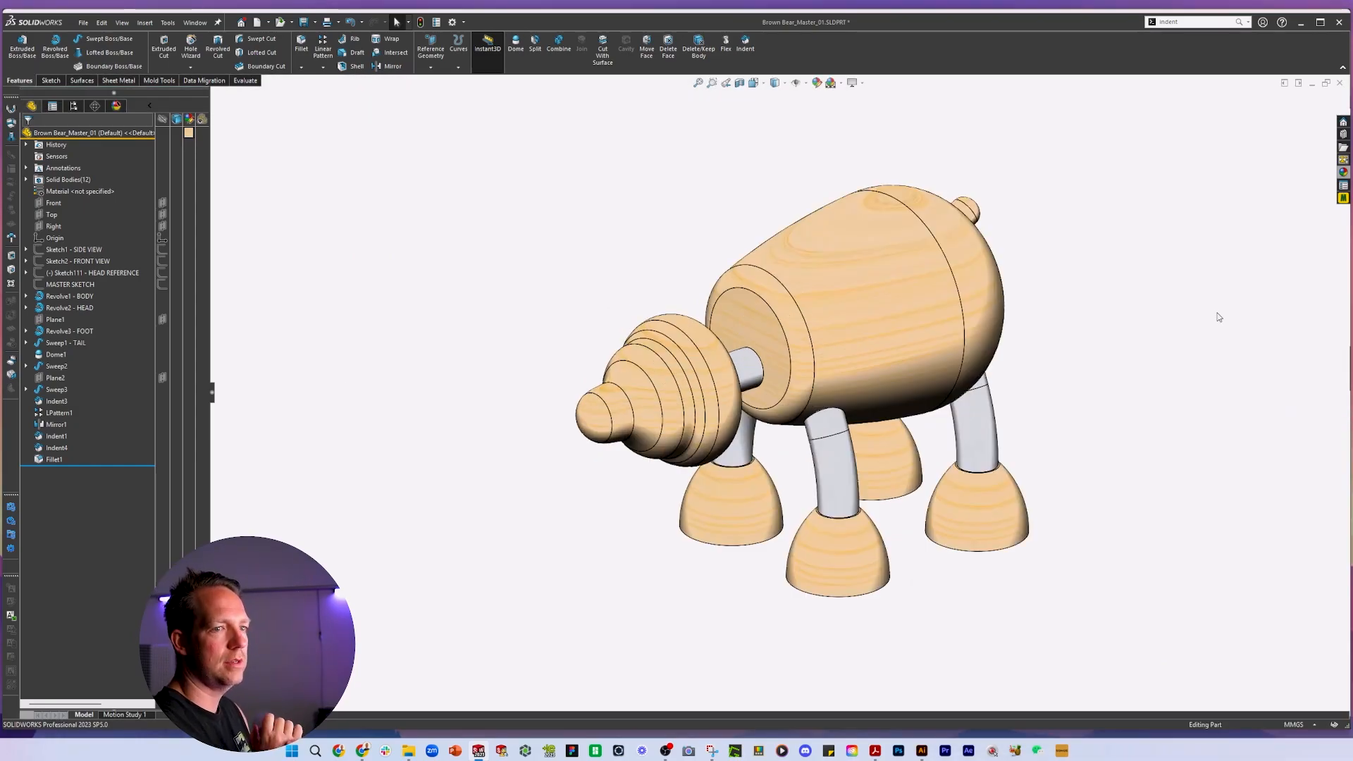